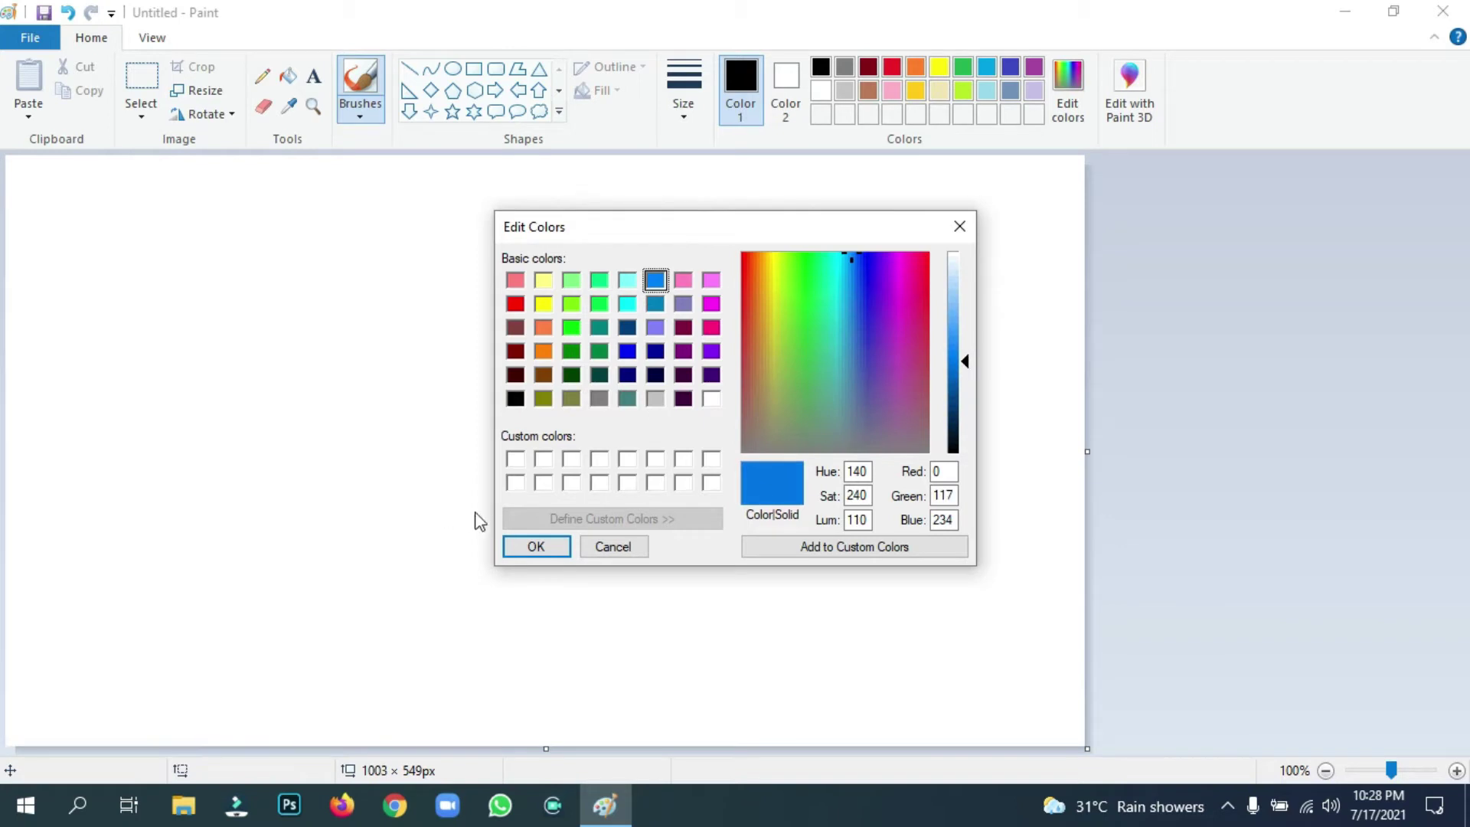
Add three custom blues to the palette: a strong blue (0, 117, 234), a lighter blue and a pale blue (210, 233, 255).
click(536, 546)
click(1068, 90)
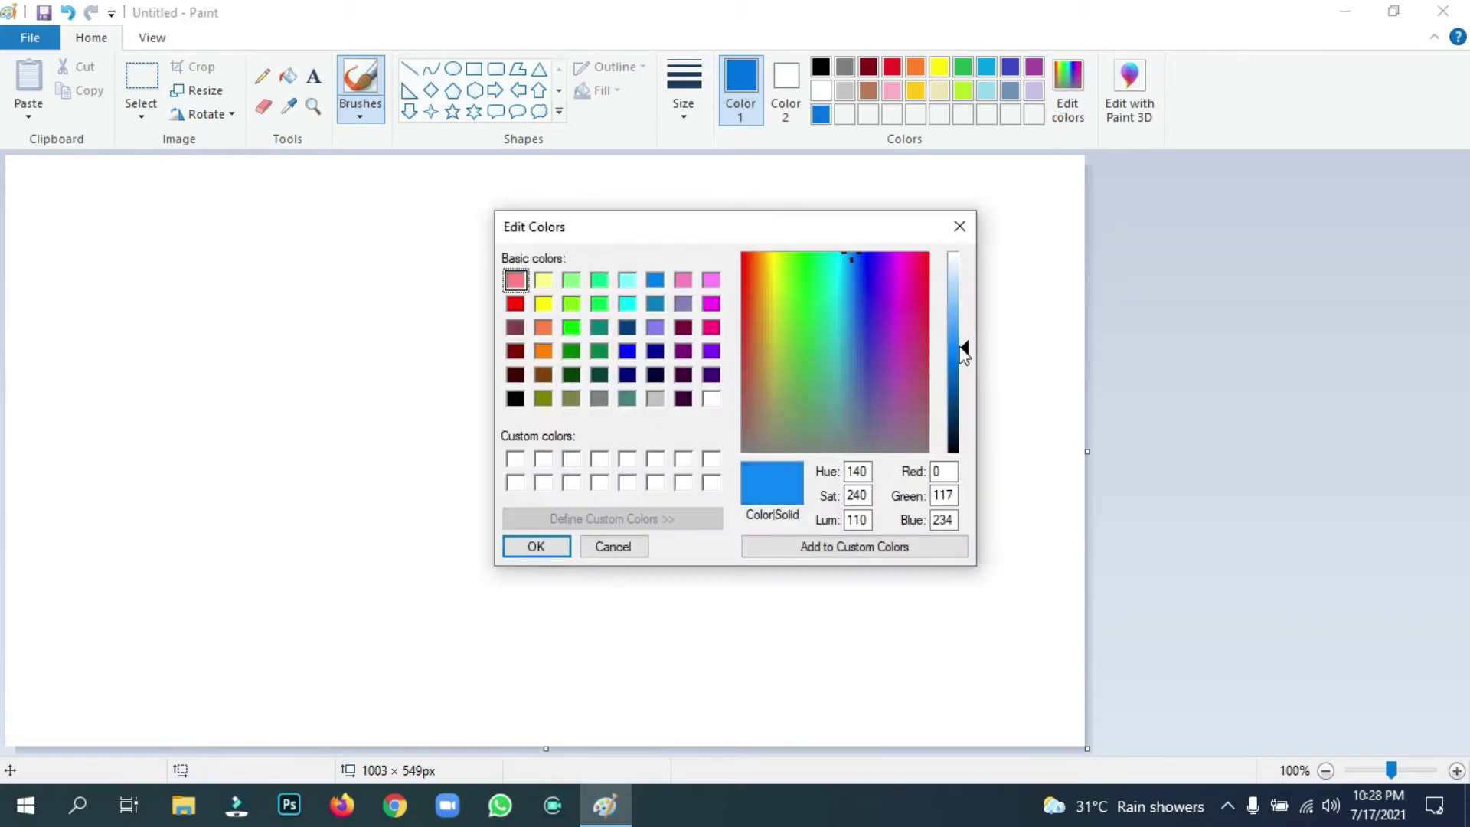
drag(961, 349, 957, 308)
click(536, 546)
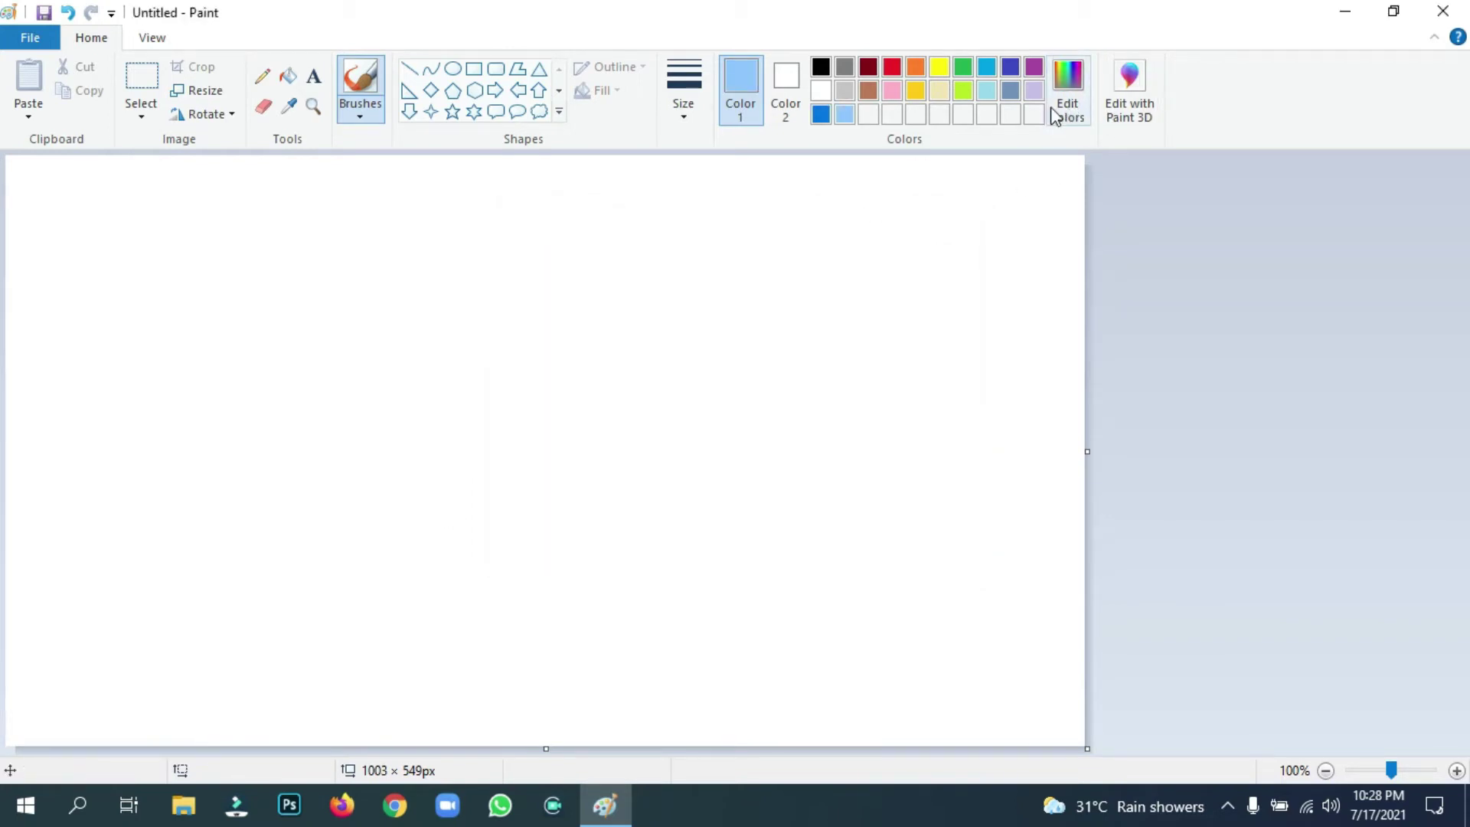
click(1067, 90)
click(962, 294)
drag(963, 301, 962, 270)
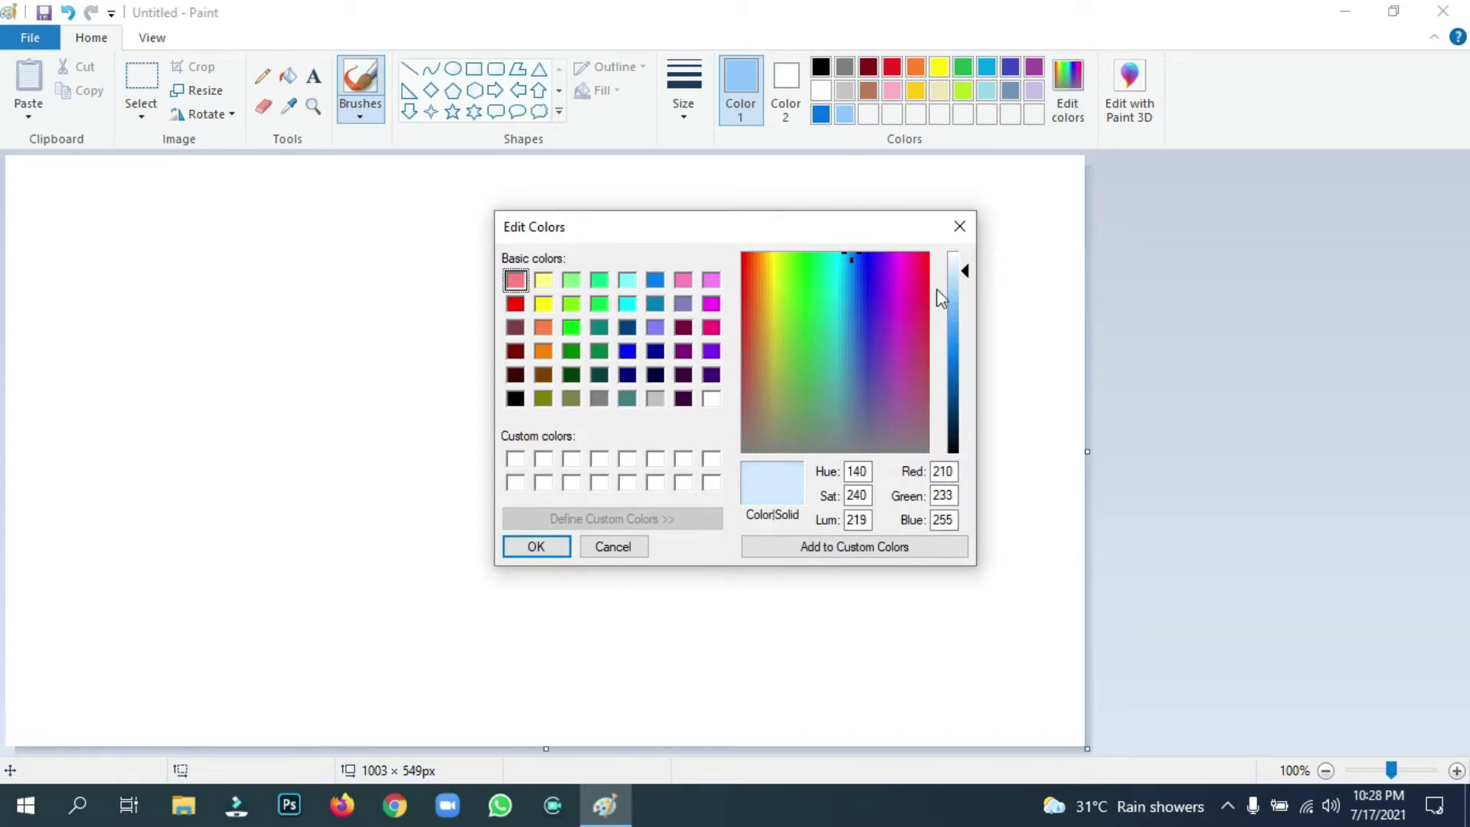
click(536, 546)
Draw a diagonal line in the strong custom blue from the canvas's bottom edge up to its right edge.
click(818, 115)
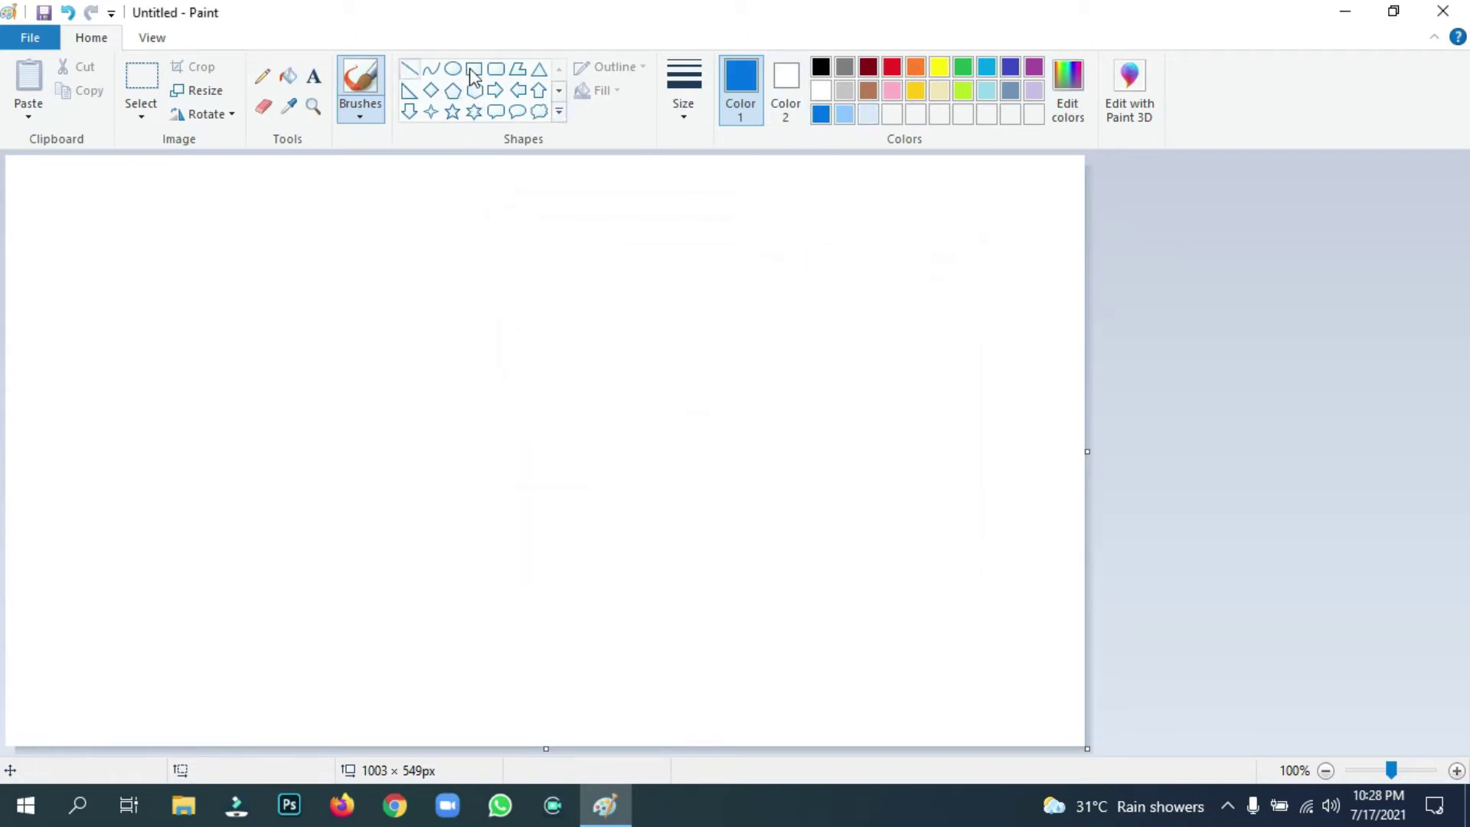
click(410, 69)
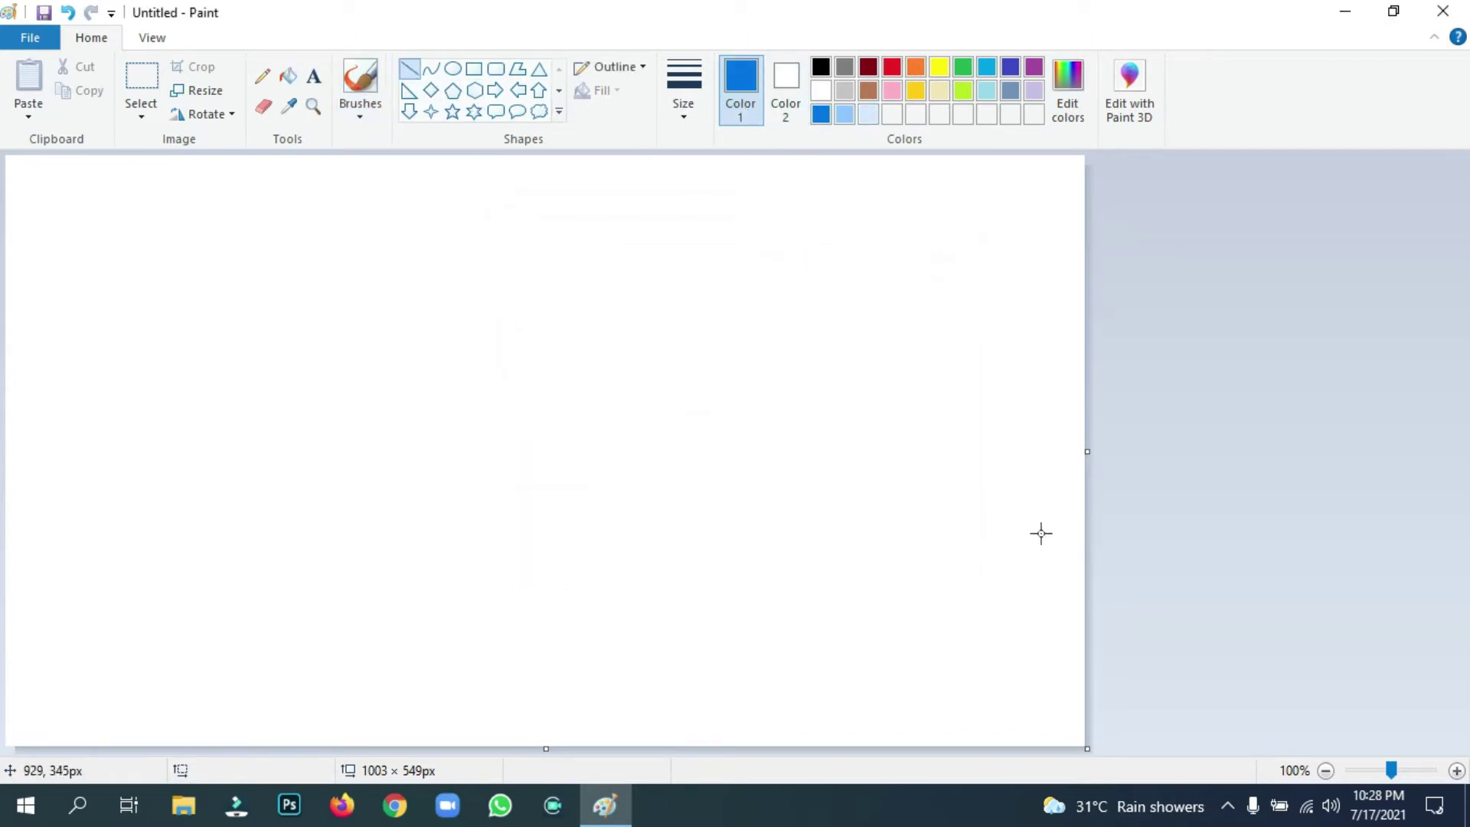
drag(1045, 545, 304, 789)
drag(1046, 545, 1103, 352)
Draw a second diagonal line in the lighter blue above the first, spanning from the canvas's left edge to its right edge.
click(844, 116)
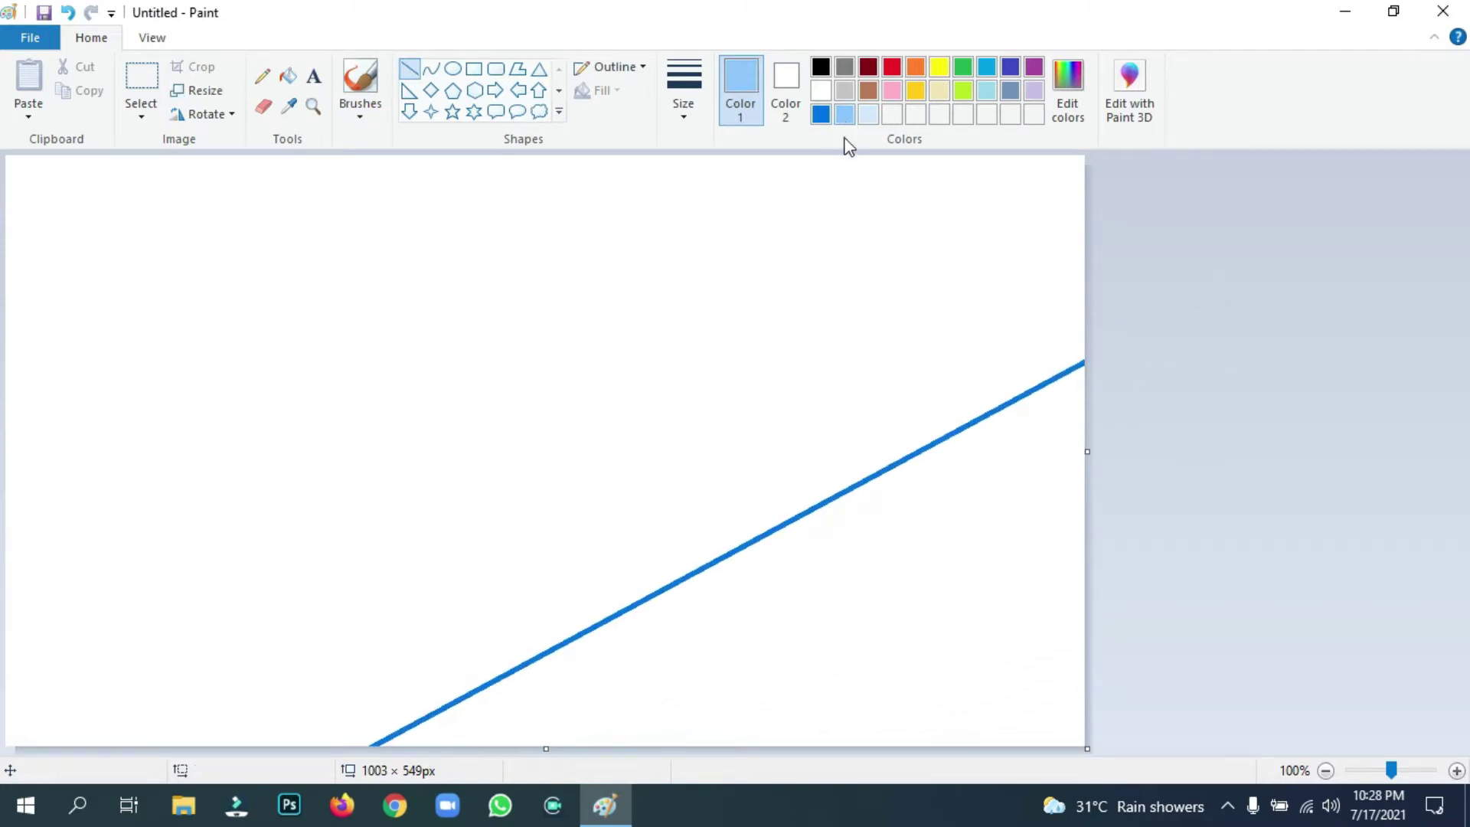
drag(965, 217, 3, 728)
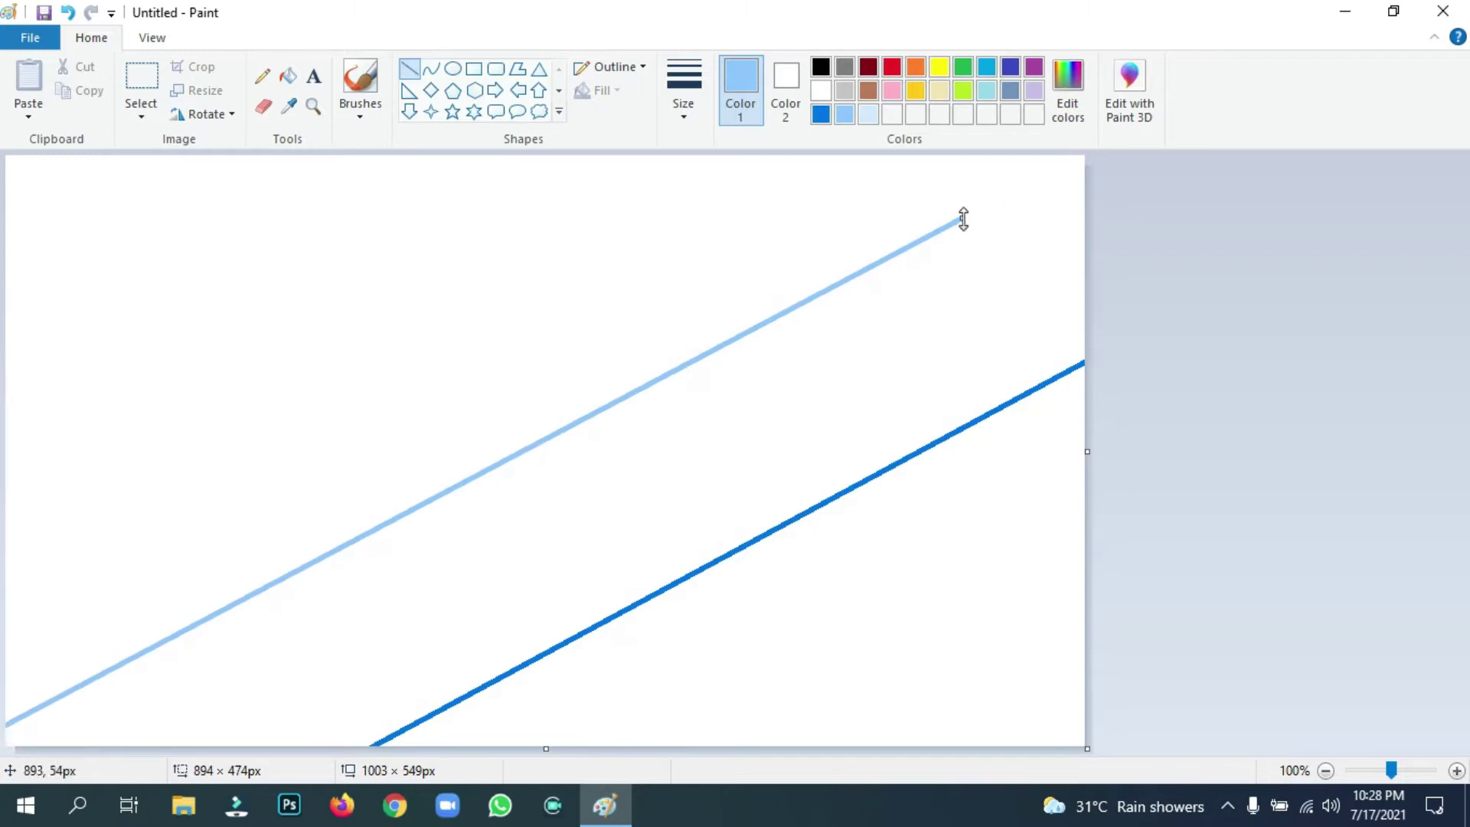
drag(961, 216, 854, 223)
drag(951, 178, 1137, 141)
click(1134, 172)
Draw a third diagonal line in the pale blue from the canvas's left edge to its top edge.
click(869, 114)
mouse_move(684, 185)
mouse_down()
mouse_move(194, 413)
mouse_move(2, 435)
mouse_up()
drag(683, 185, 775, 147)
click(1235, 243)
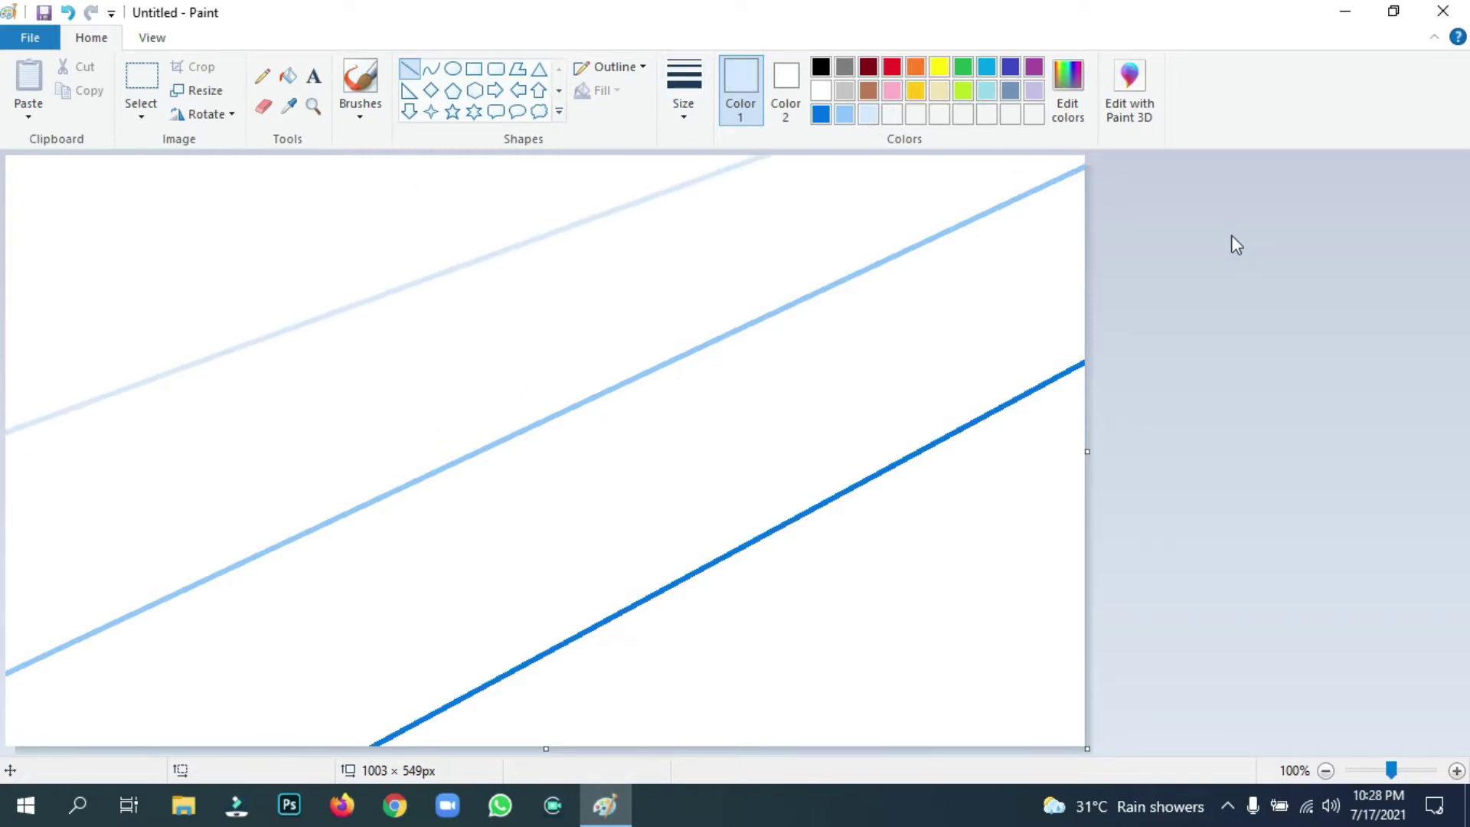
Fill the area below each diagonal line with that line's blue, leaving the upper left corner white.
click(821, 114)
click(287, 76)
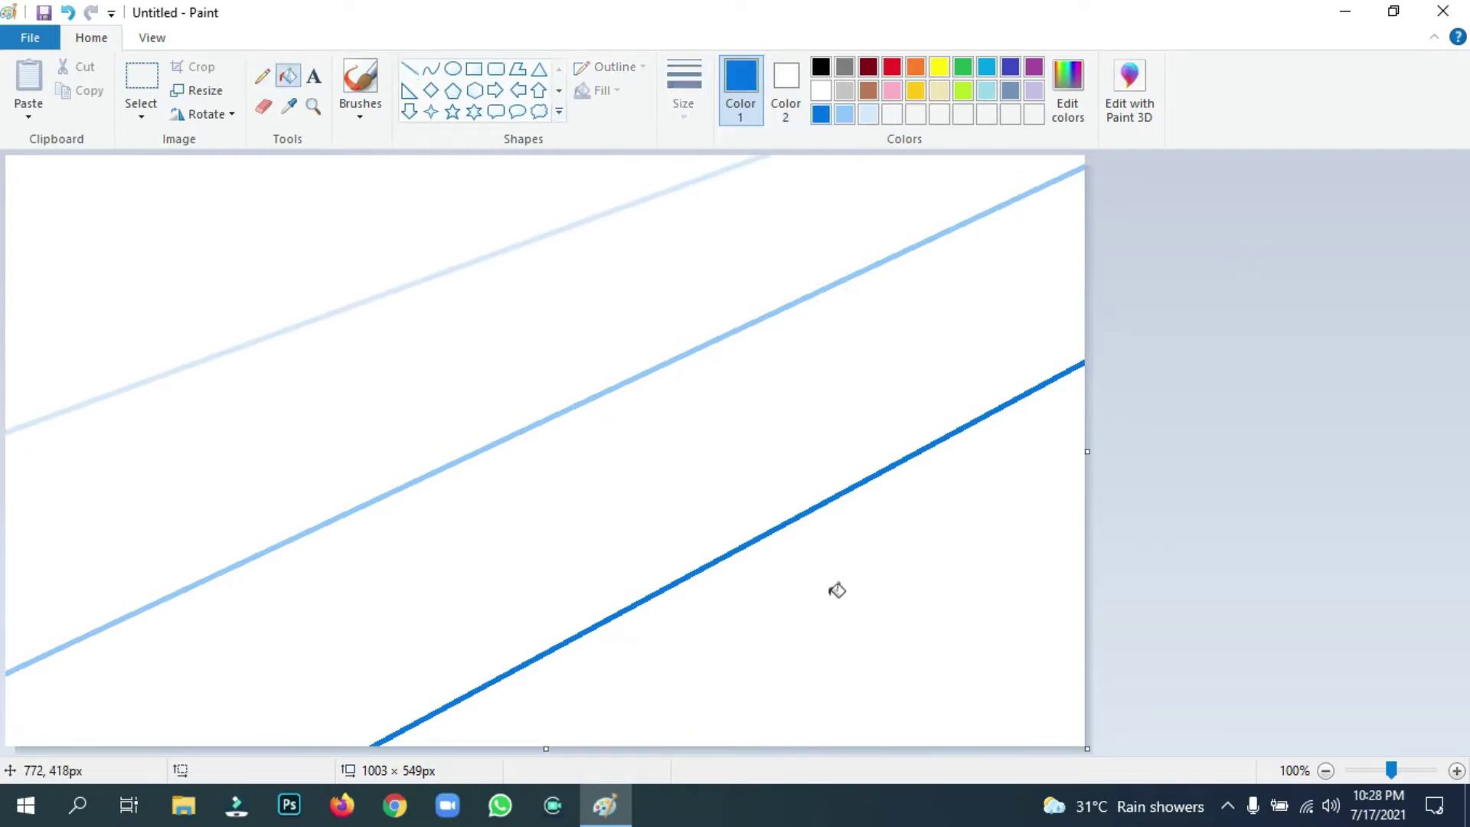
click(834, 591)
click(846, 116)
click(838, 322)
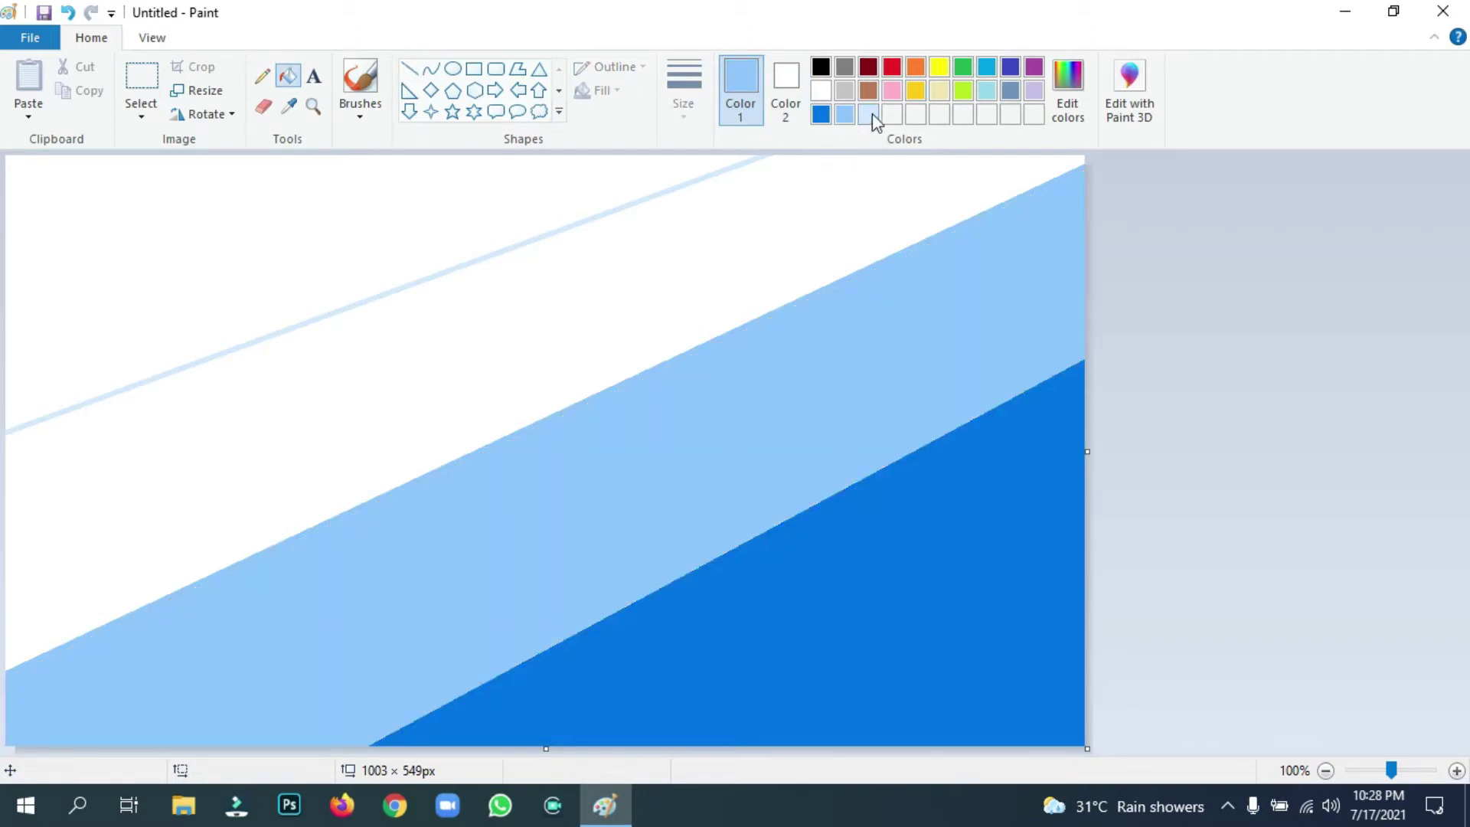
click(869, 115)
click(475, 330)
Resize the picture to 1 pixel wide with its aspect ratio unlocked, keeping the height of 549 pixels.
click(197, 90)
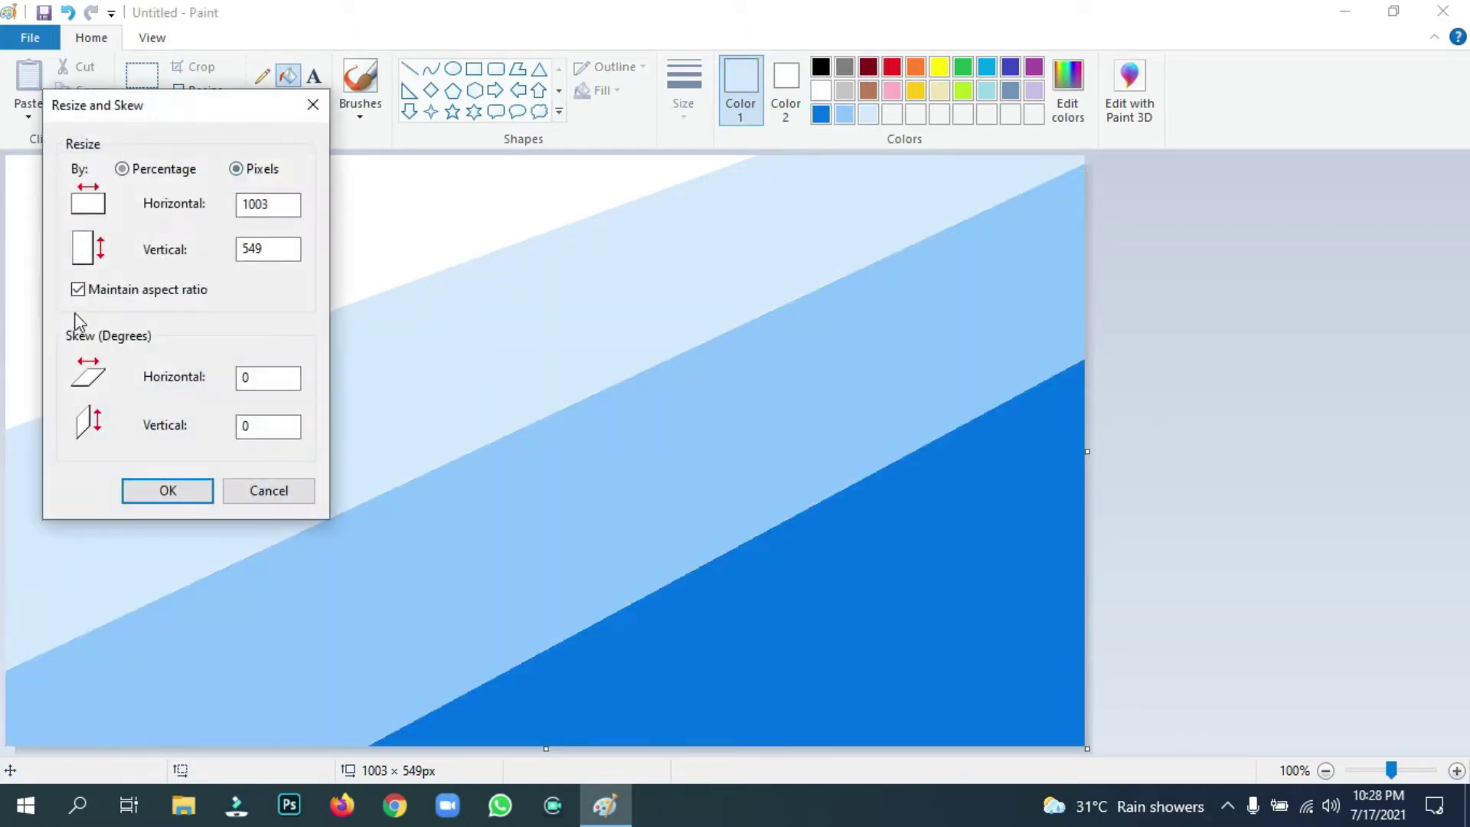
key(Tab)
click(167, 490)
Stretch the picture back to 1003 pixels wide and flip it vertically so the gradient's darker blue is on top.
click(197, 89)
click(235, 171)
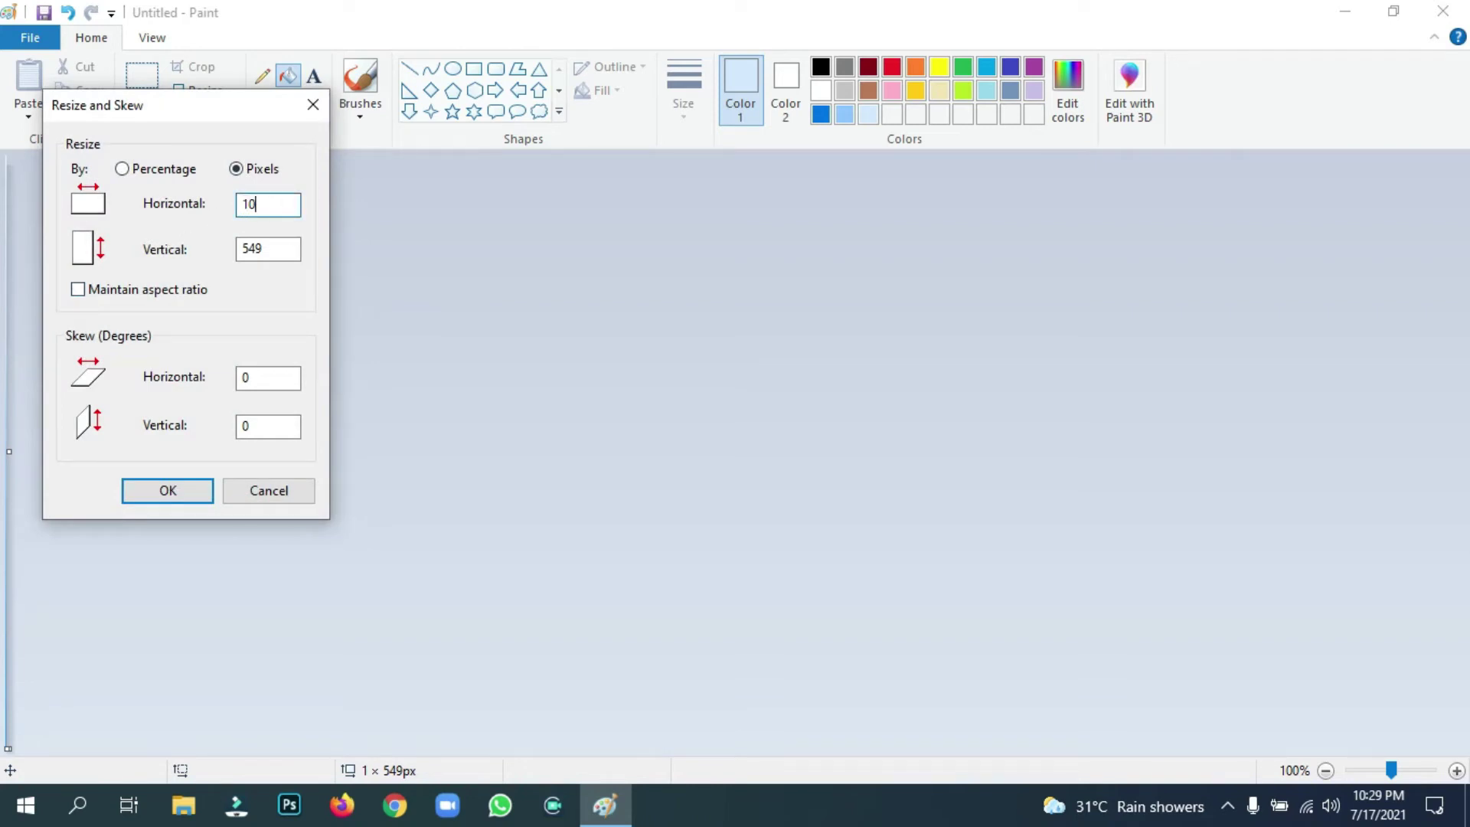
key(Return)
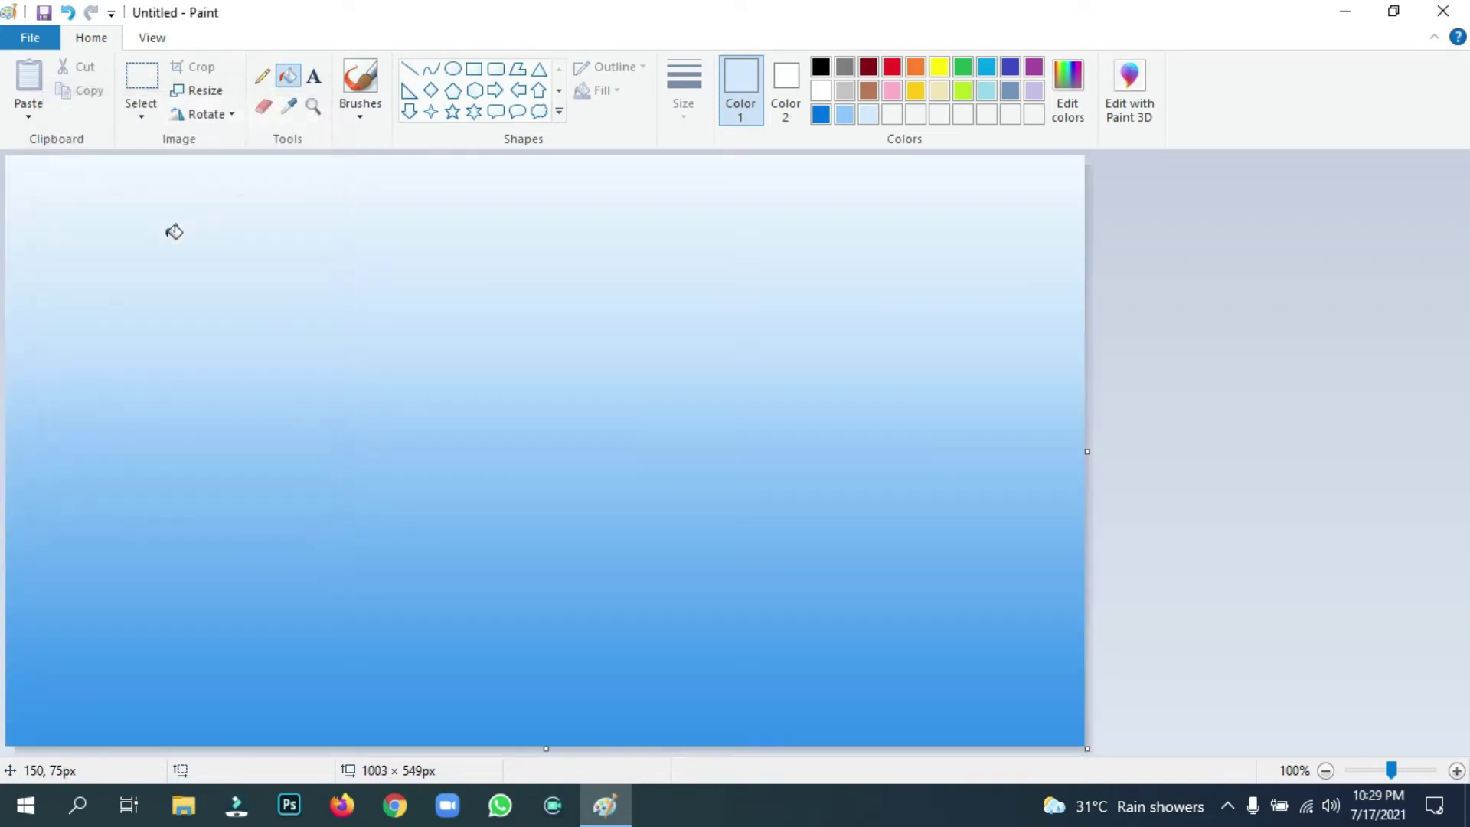
click(205, 113)
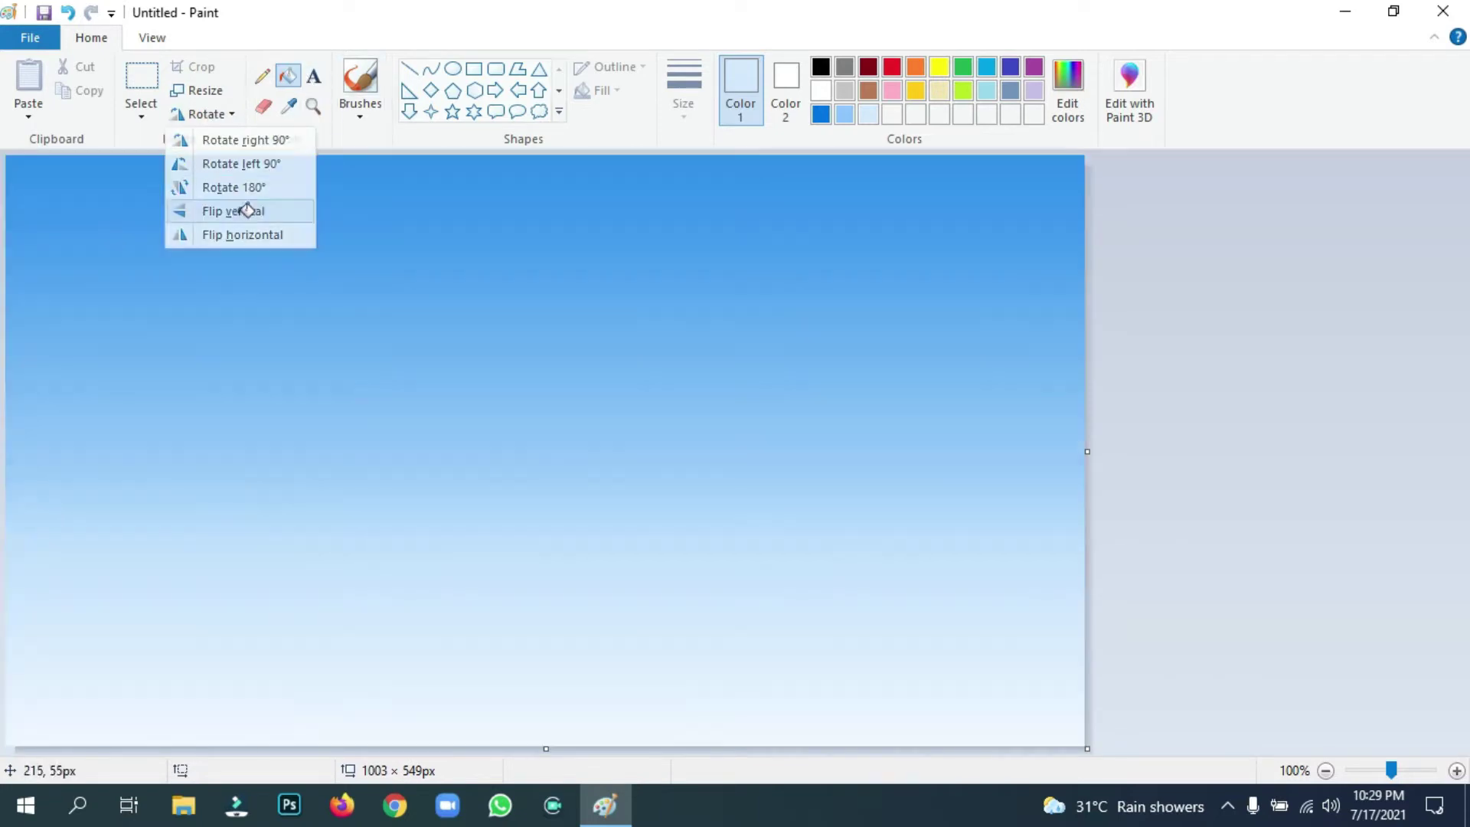
click(247, 211)
Add a dark green (0, 64, 0) to the palette as the drawing color.
click(1067, 84)
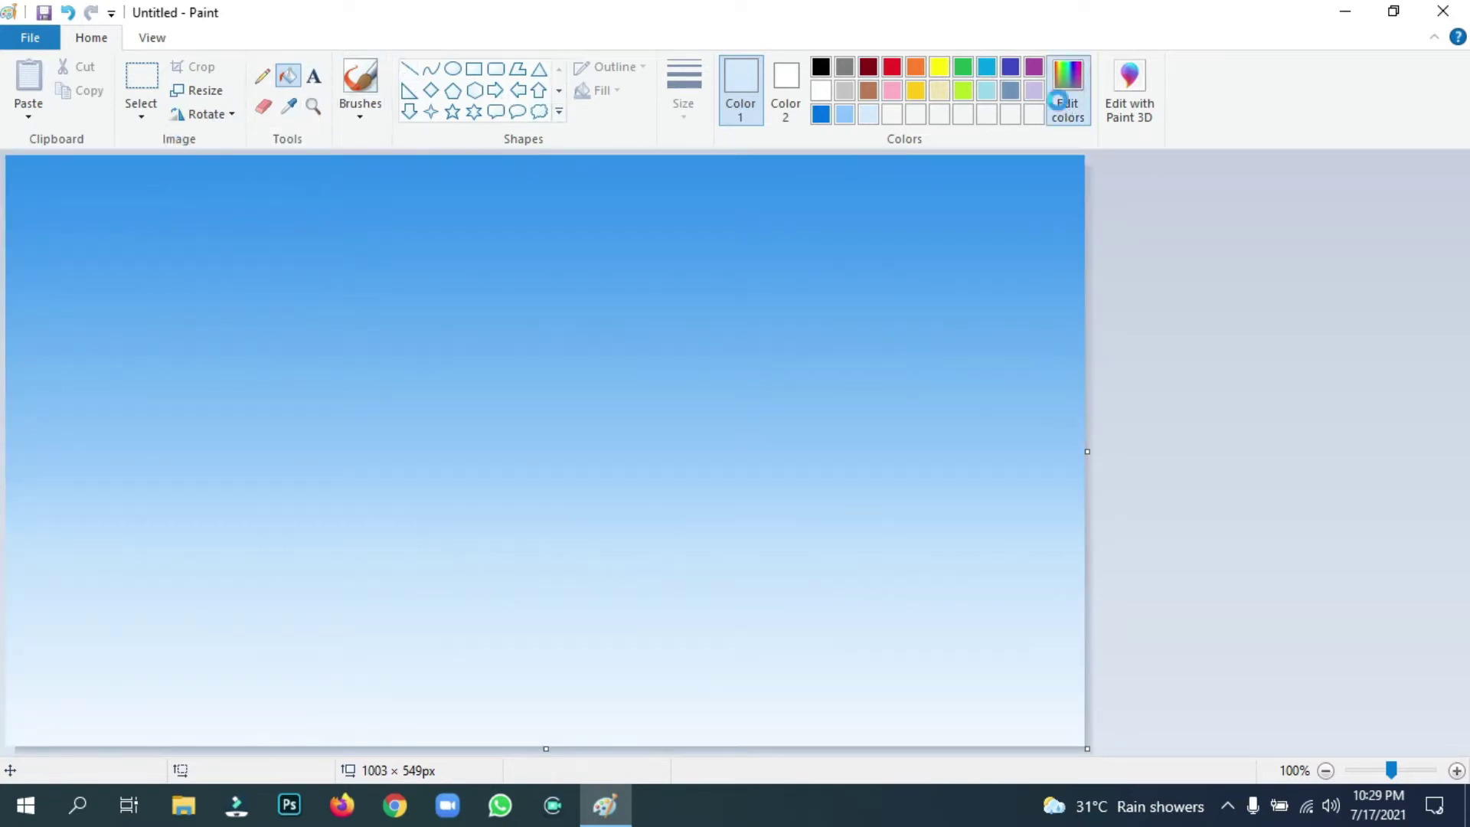
click(572, 351)
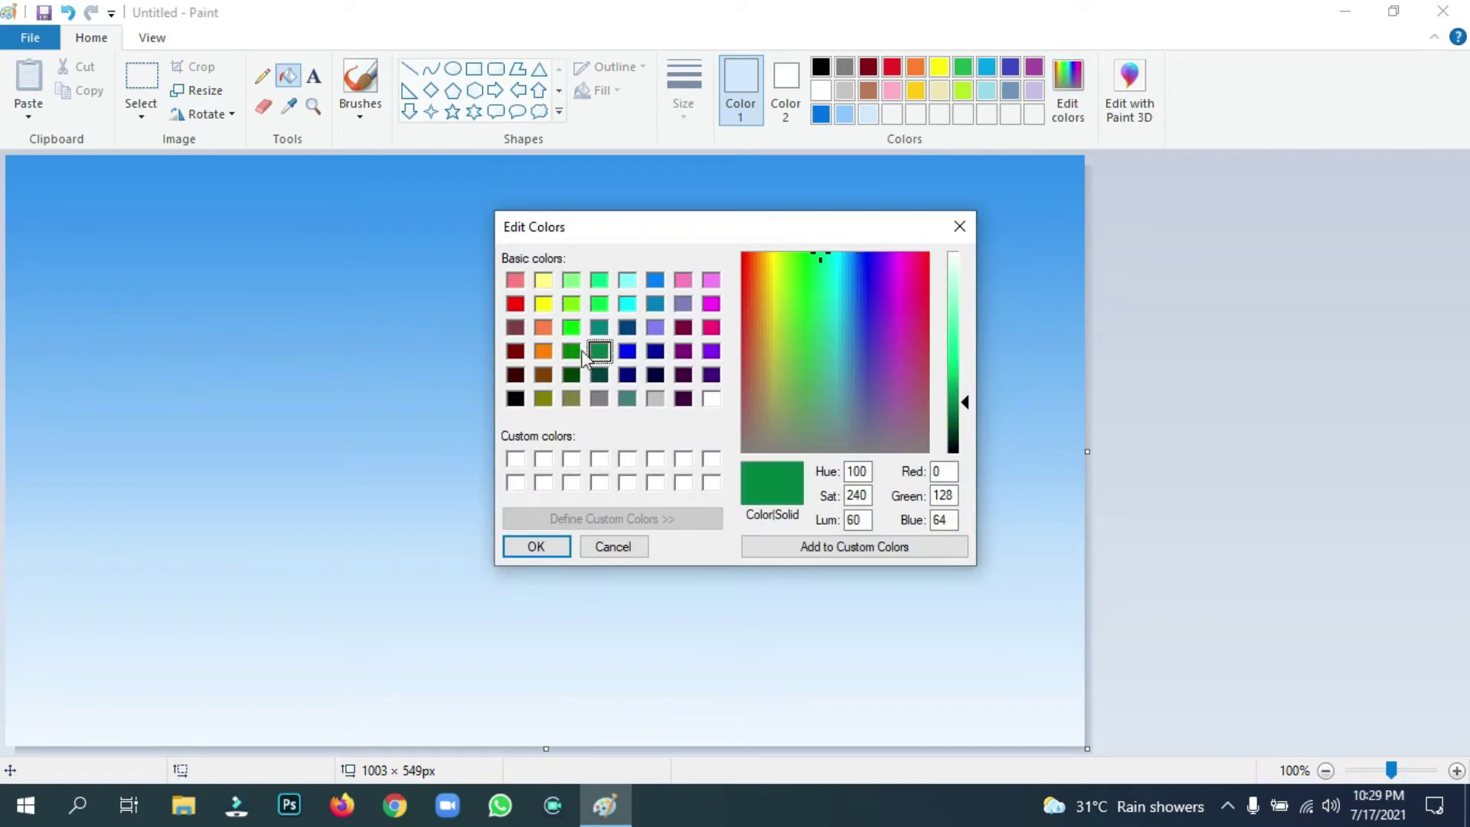
drag(966, 406, 955, 432)
click(536, 546)
Select the standard round brush and enlarge its tip to a thick stroke suitable for painting hills.
click(363, 114)
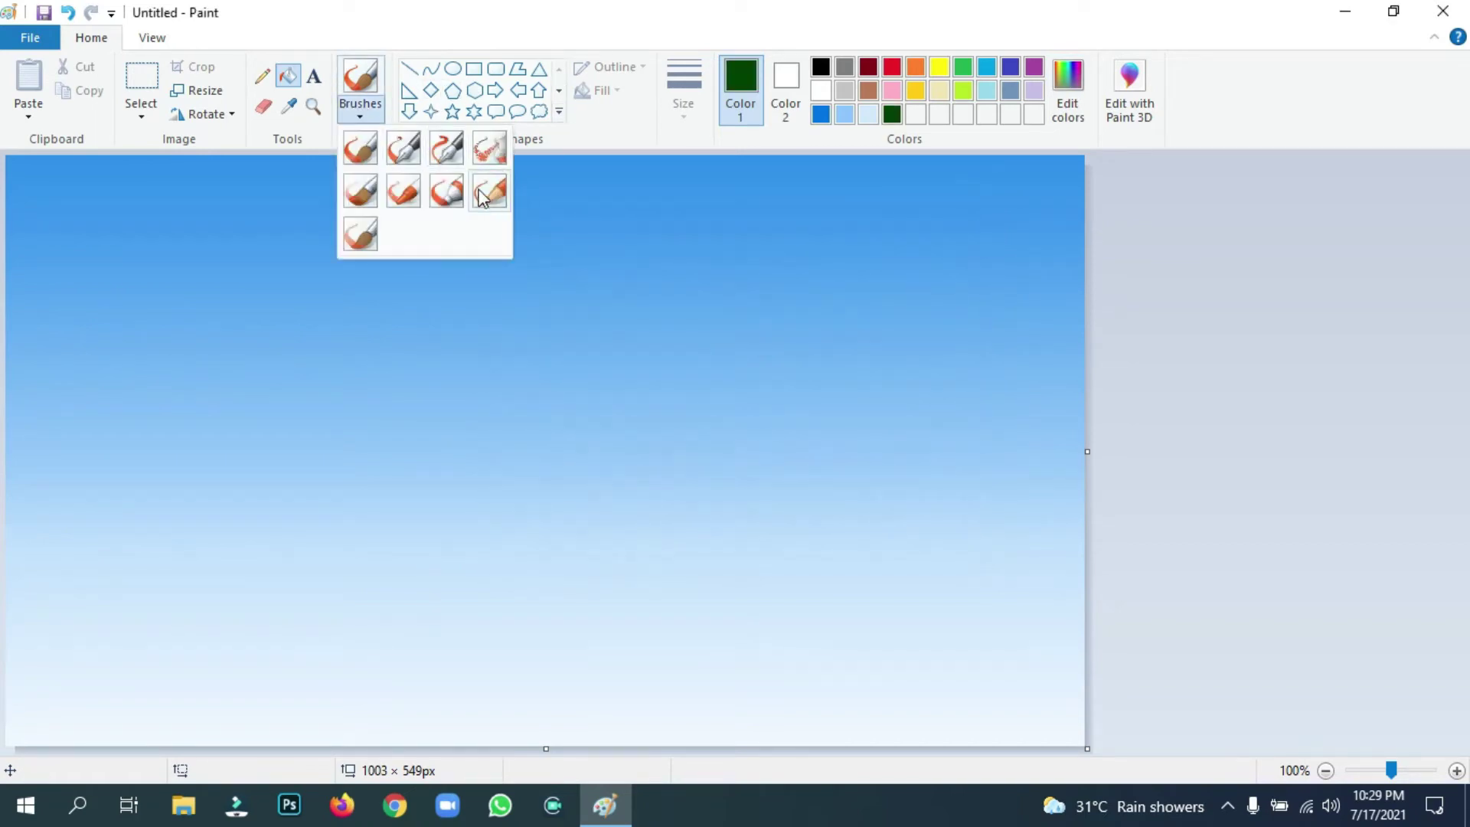
click(361, 146)
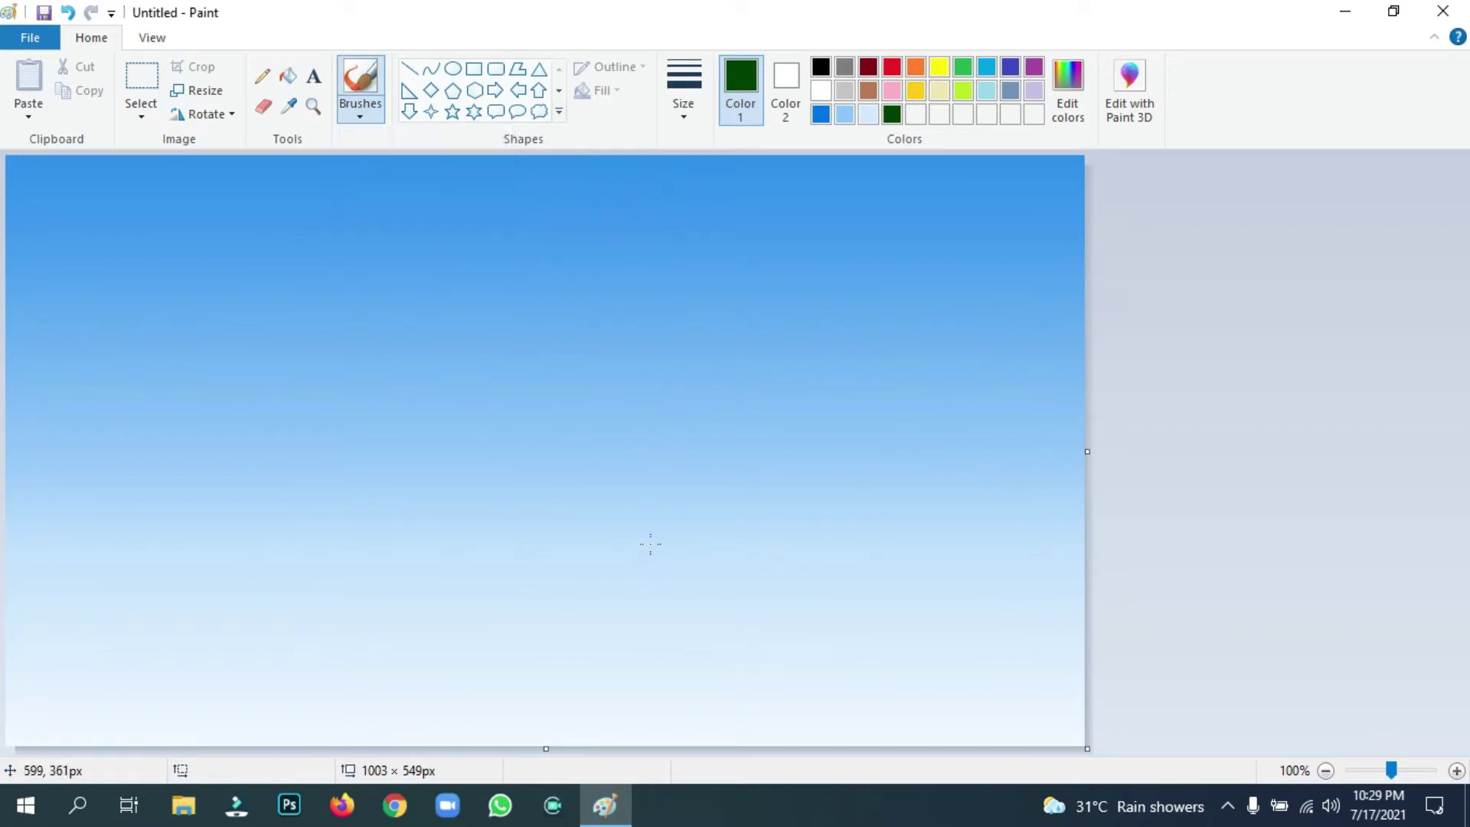
key(ctrl+plus)
key(ctrl+plus)
key(ctrl+plus)
key(ctrl+plus)
key(ctrl+plus)
key(ctrl+plus)
key(ctrl+plus)
key(ctrl+plus)
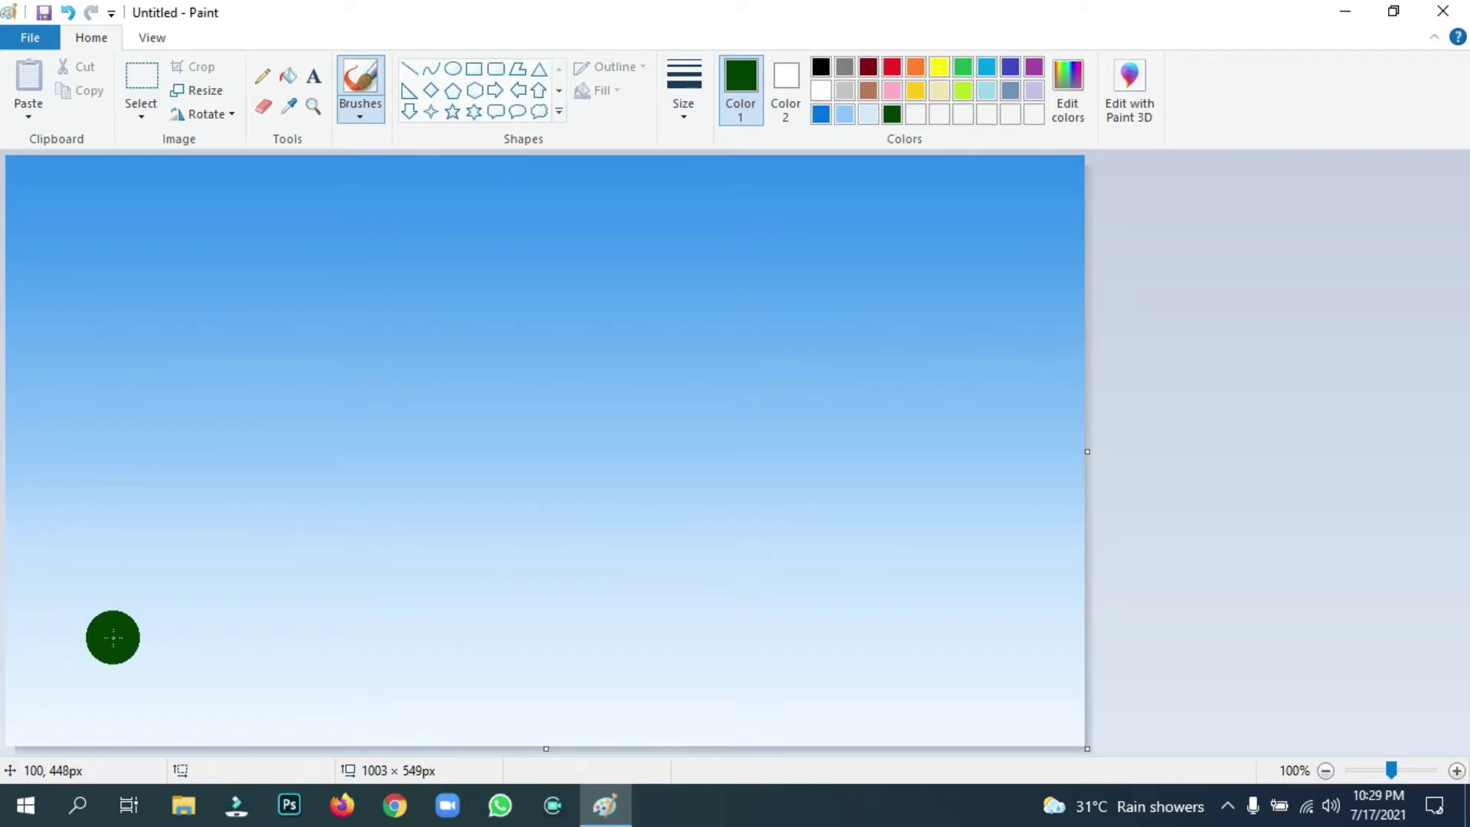
key(ctrl+minus)
key(ctrl+minus)
key(ctrl+minus)
key(ctrl+minus)
key(ctrl+minus)
key(ctrl+minus)
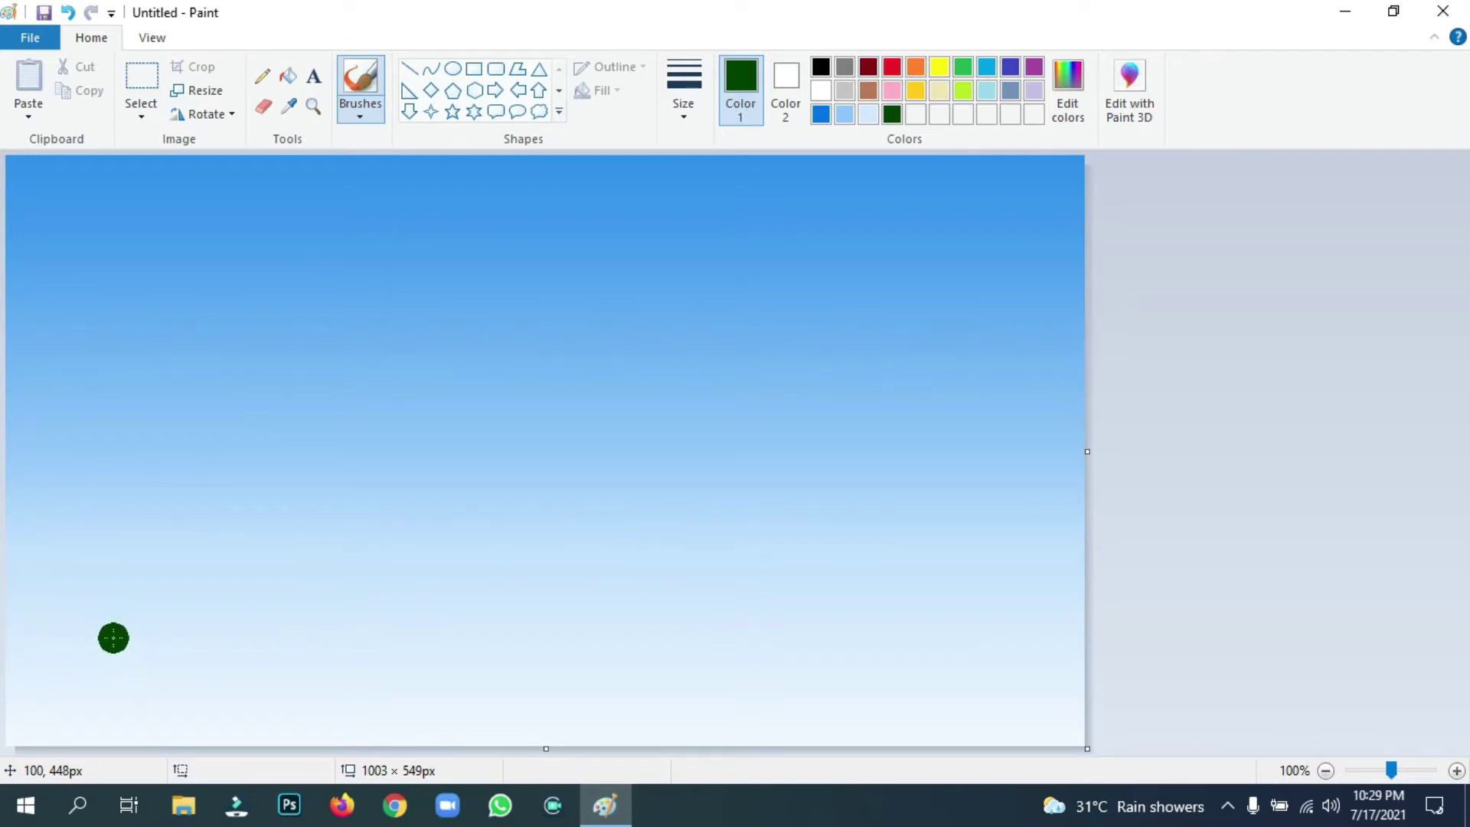
Paint two curved hill ridges in dark green across the bottom of the sky, thickening the left hill's upper edge.
mouse_move(126, 596)
mouse_down()
mouse_move(54, 592)
mouse_move(149, 595)
mouse_move(57, 611)
mouse_move(174, 590)
mouse_move(76, 596)
mouse_move(262, 601)
mouse_move(350, 627)
mouse_move(530, 731)
mouse_up()
mouse_move(178, 585)
mouse_down()
mouse_move(355, 624)
mouse_move(588, 751)
mouse_move(430, 658)
mouse_move(281, 610)
mouse_move(382, 634)
mouse_move(589, 742)
mouse_up()
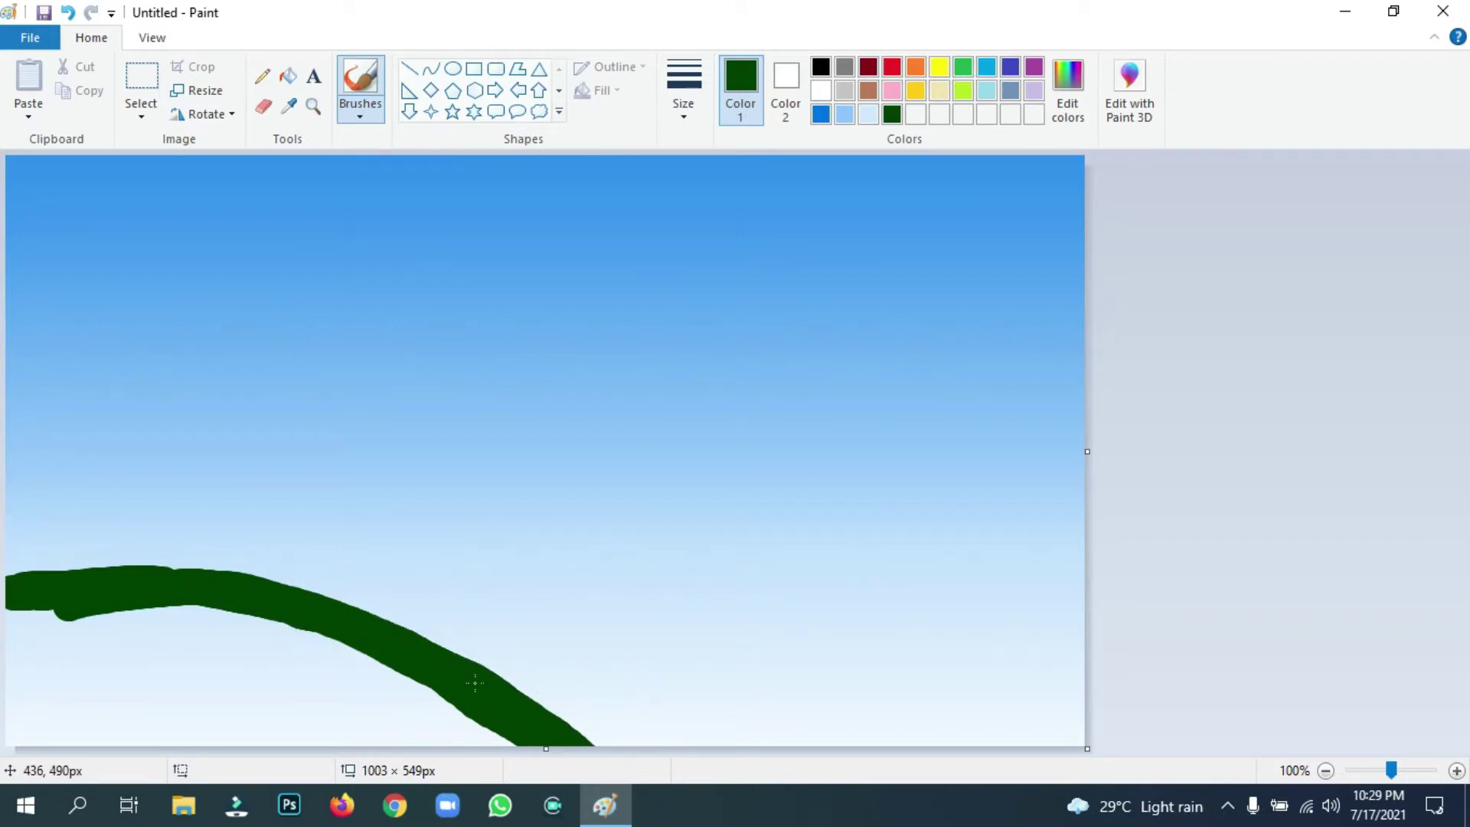
mouse_move(517, 689)
mouse_down()
mouse_move(640, 647)
mouse_move(823, 617)
mouse_move(736, 604)
mouse_move(632, 632)
mouse_move(490, 735)
mouse_up()
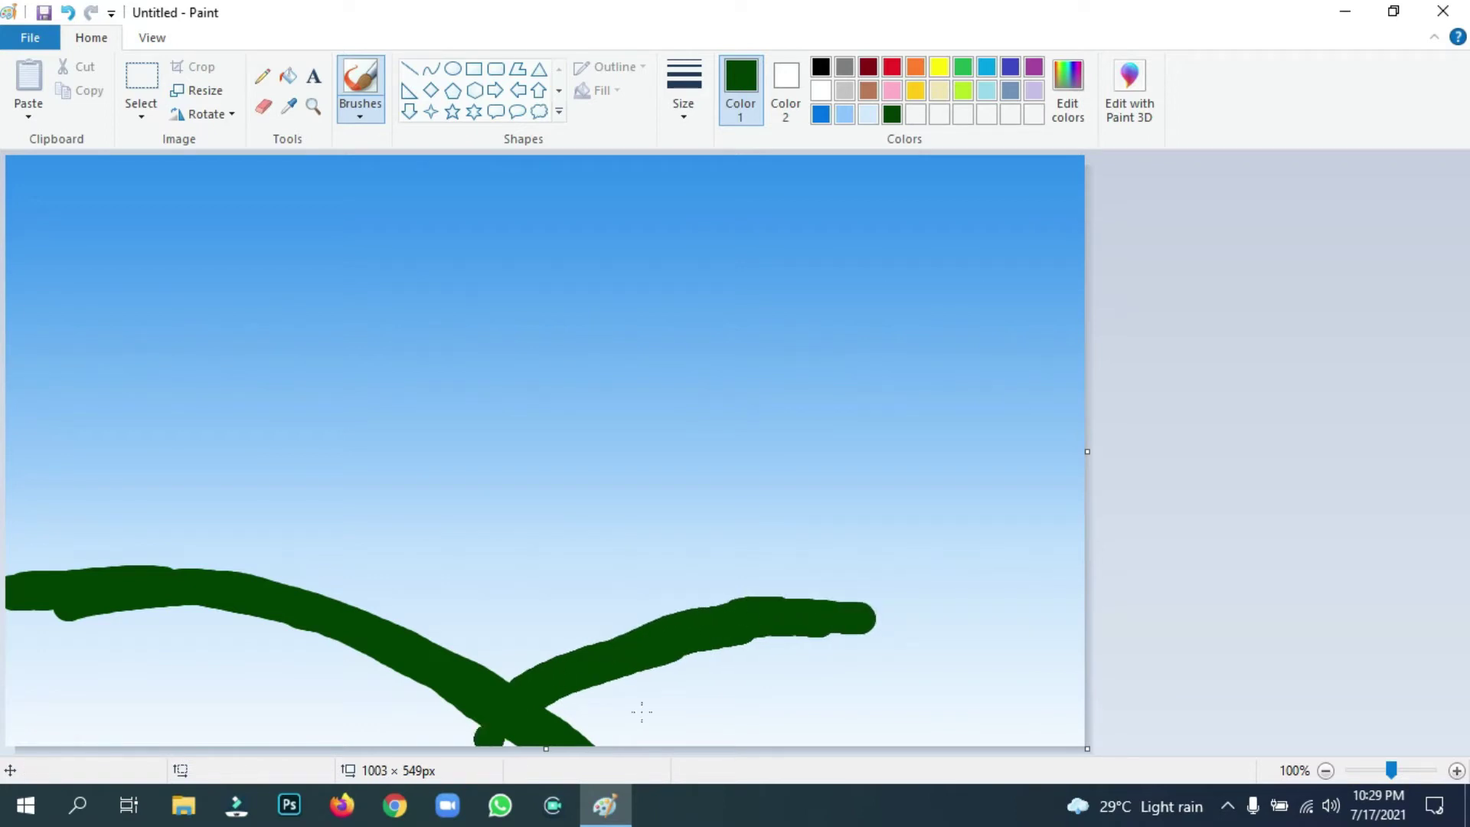
click(745, 638)
mouse_move(830, 617)
mouse_down()
mouse_move(999, 629)
mouse_move(1100, 659)
mouse_up()
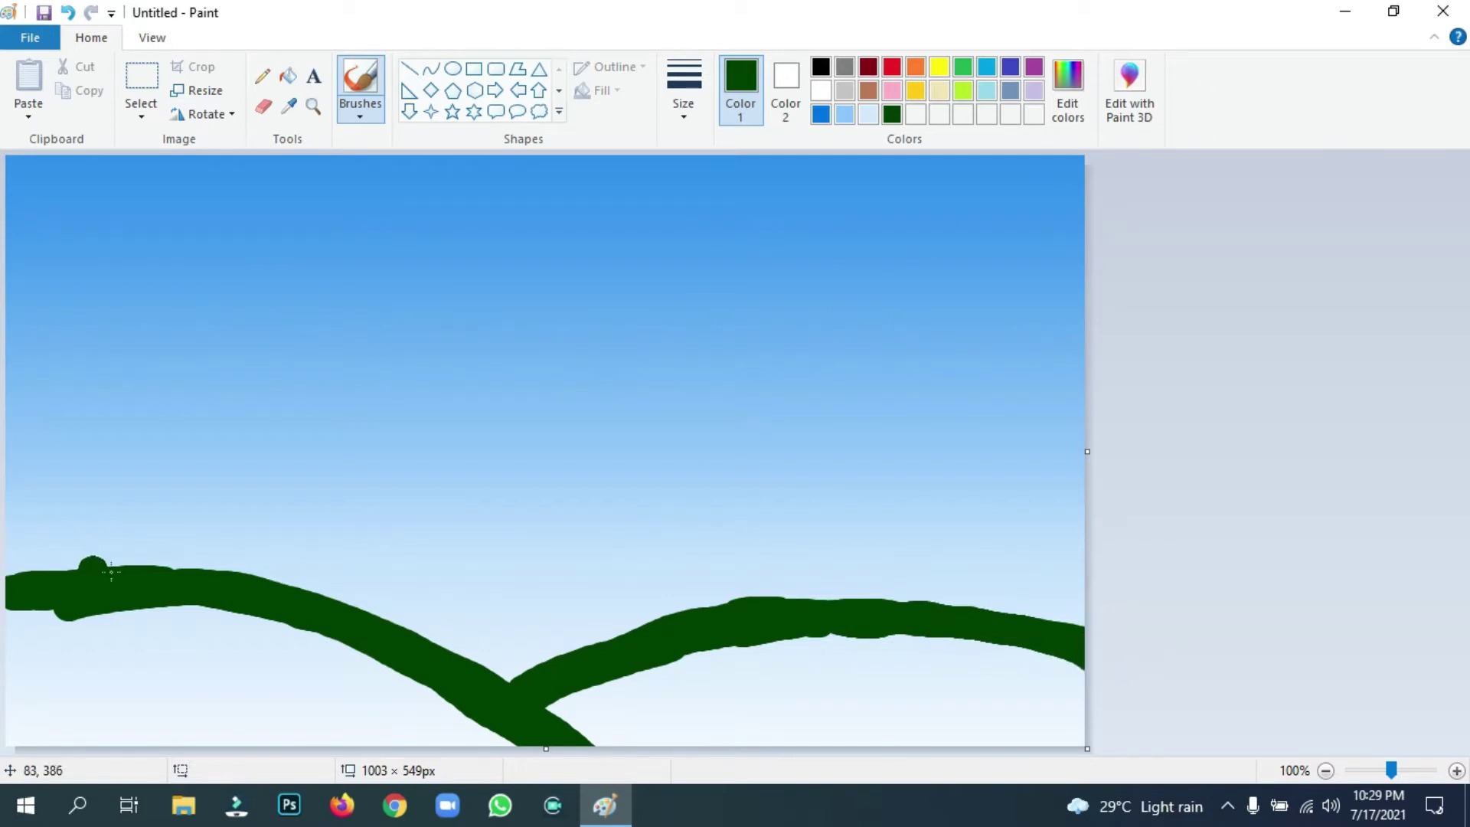
mouse_move(11, 567)
mouse_down()
mouse_move(206, 555)
mouse_move(337, 586)
mouse_move(593, 729)
mouse_up()
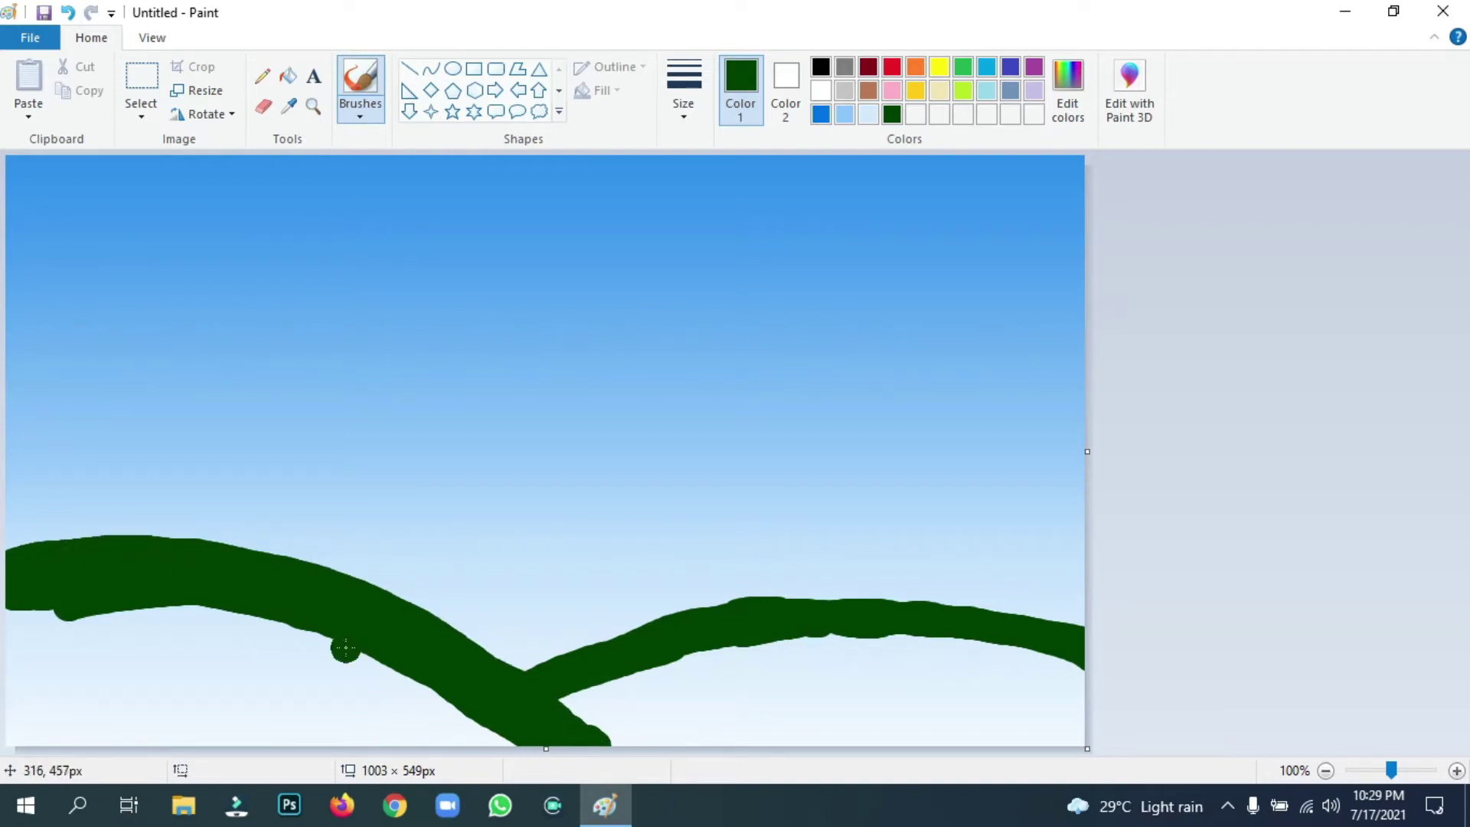
Mix a medium green (0, 128, 0) and paint a band of it beneath the dark ridges of both hills.
click(1069, 107)
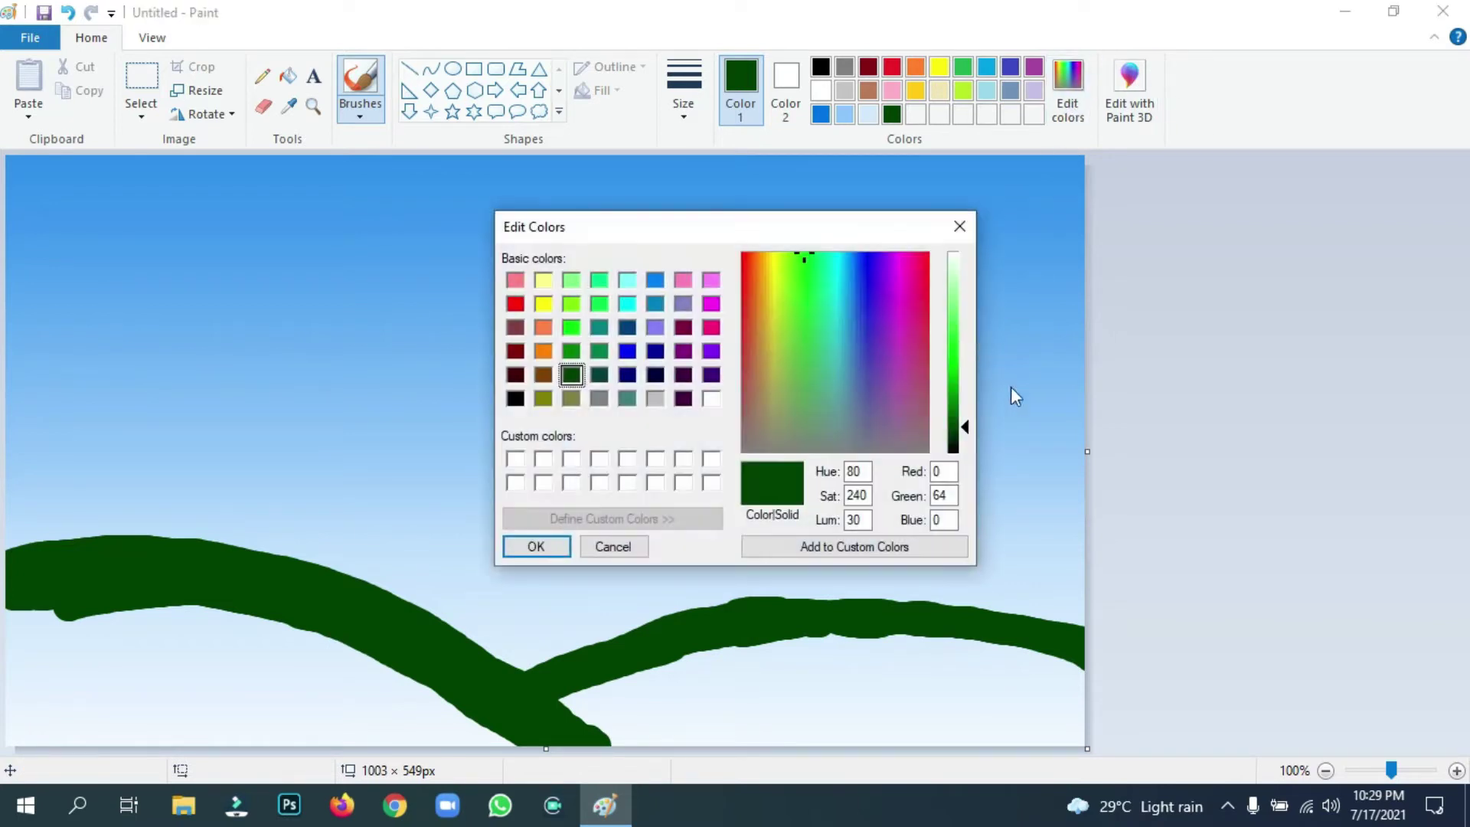
drag(963, 425, 966, 400)
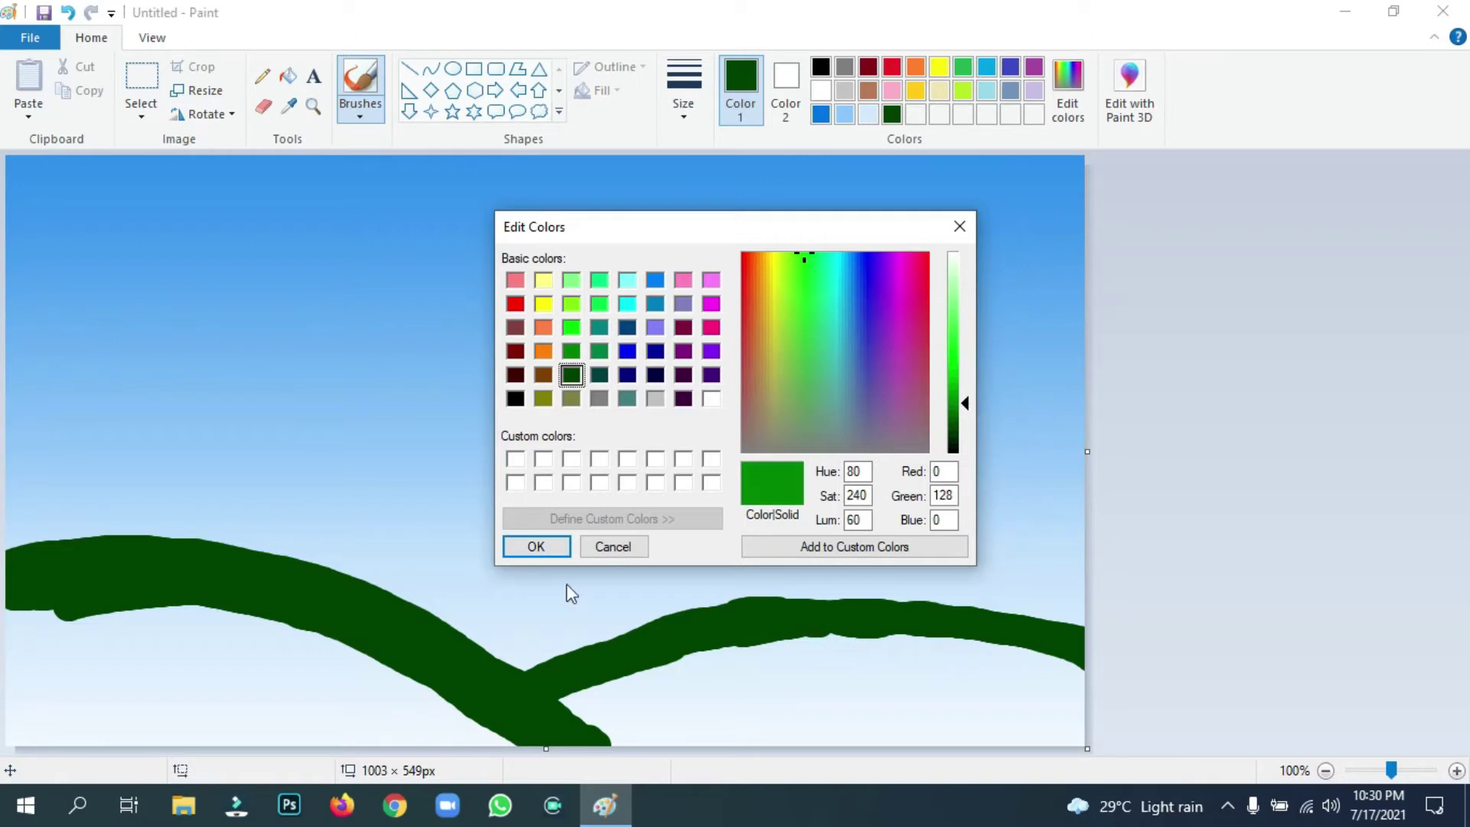
click(548, 546)
mouse_move(26, 601)
mouse_down()
mouse_move(61, 601)
mouse_move(58, 620)
mouse_move(11, 584)
mouse_move(317, 638)
mouse_move(256, 629)
mouse_up()
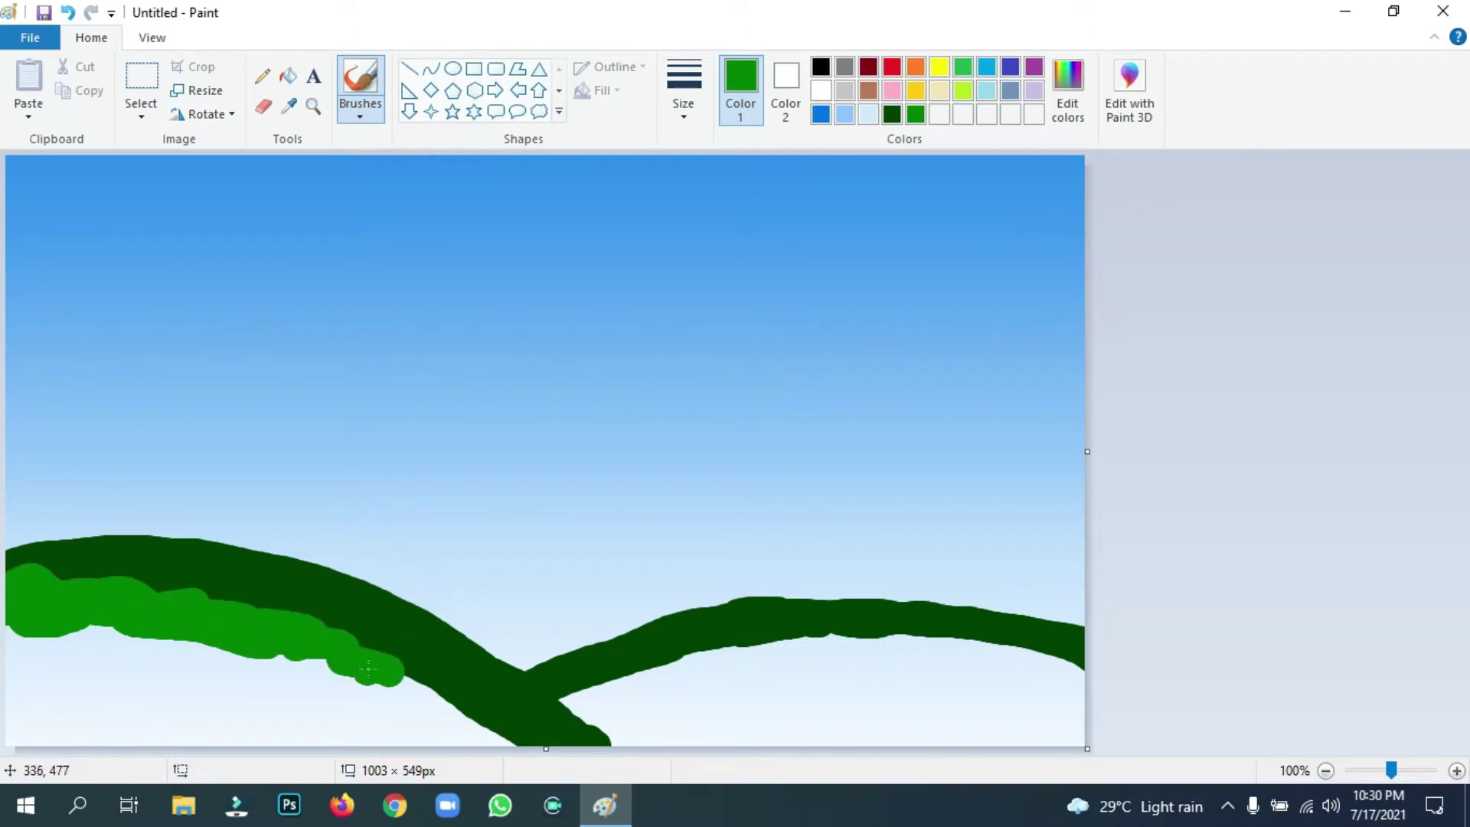
mouse_move(388, 669)
mouse_down()
mouse_move(449, 714)
mouse_move(327, 678)
mouse_move(498, 735)
mouse_move(427, 700)
mouse_move(177, 650)
mouse_up()
mouse_move(570, 702)
mouse_down()
mouse_move(666, 759)
mouse_move(565, 706)
mouse_move(654, 778)
mouse_move(639, 725)
mouse_move(592, 701)
mouse_move(706, 660)
mouse_up()
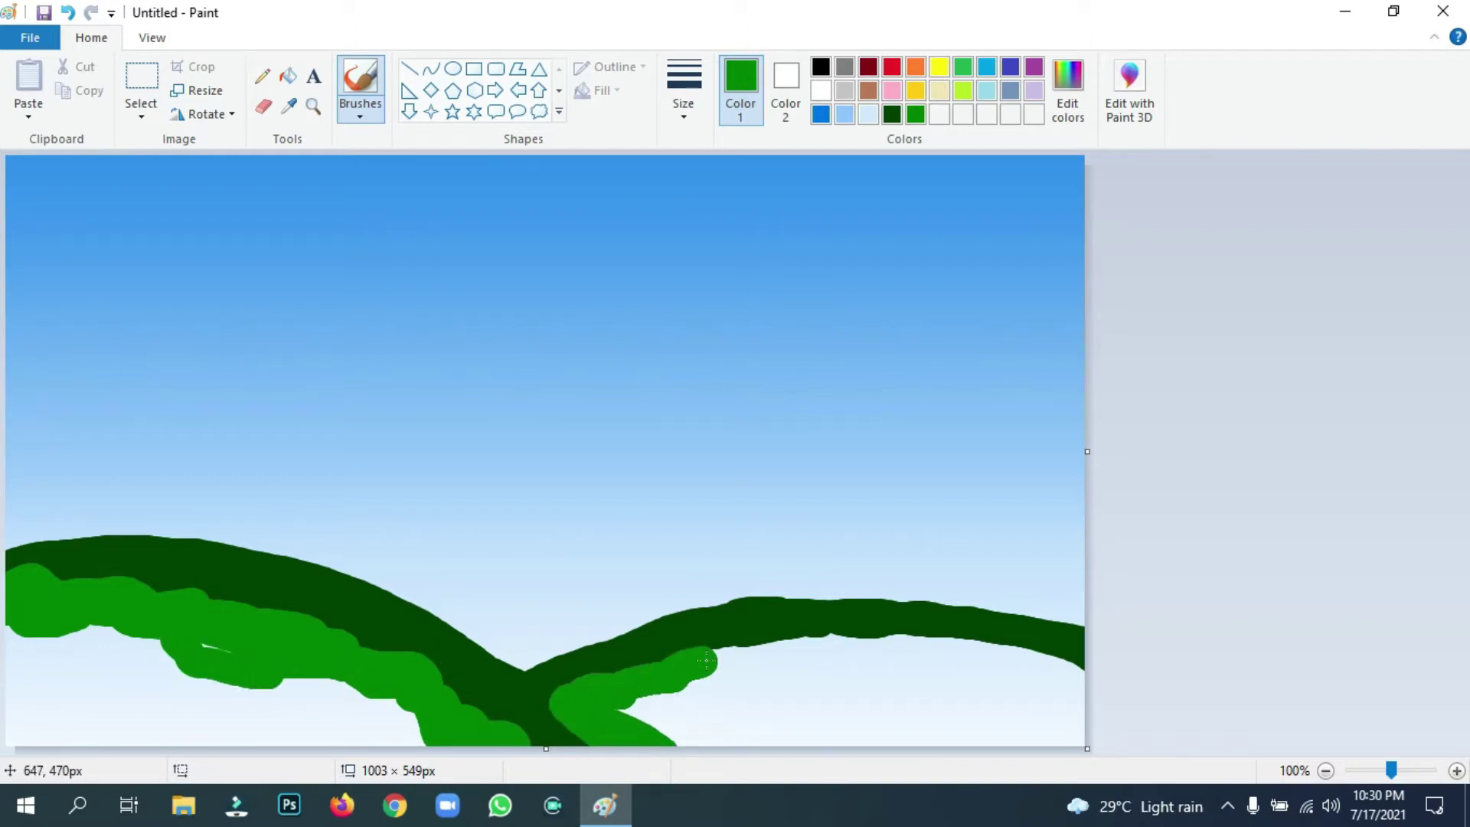
mouse_move(641, 699)
mouse_down()
mouse_move(712, 659)
mouse_move(738, 664)
mouse_up()
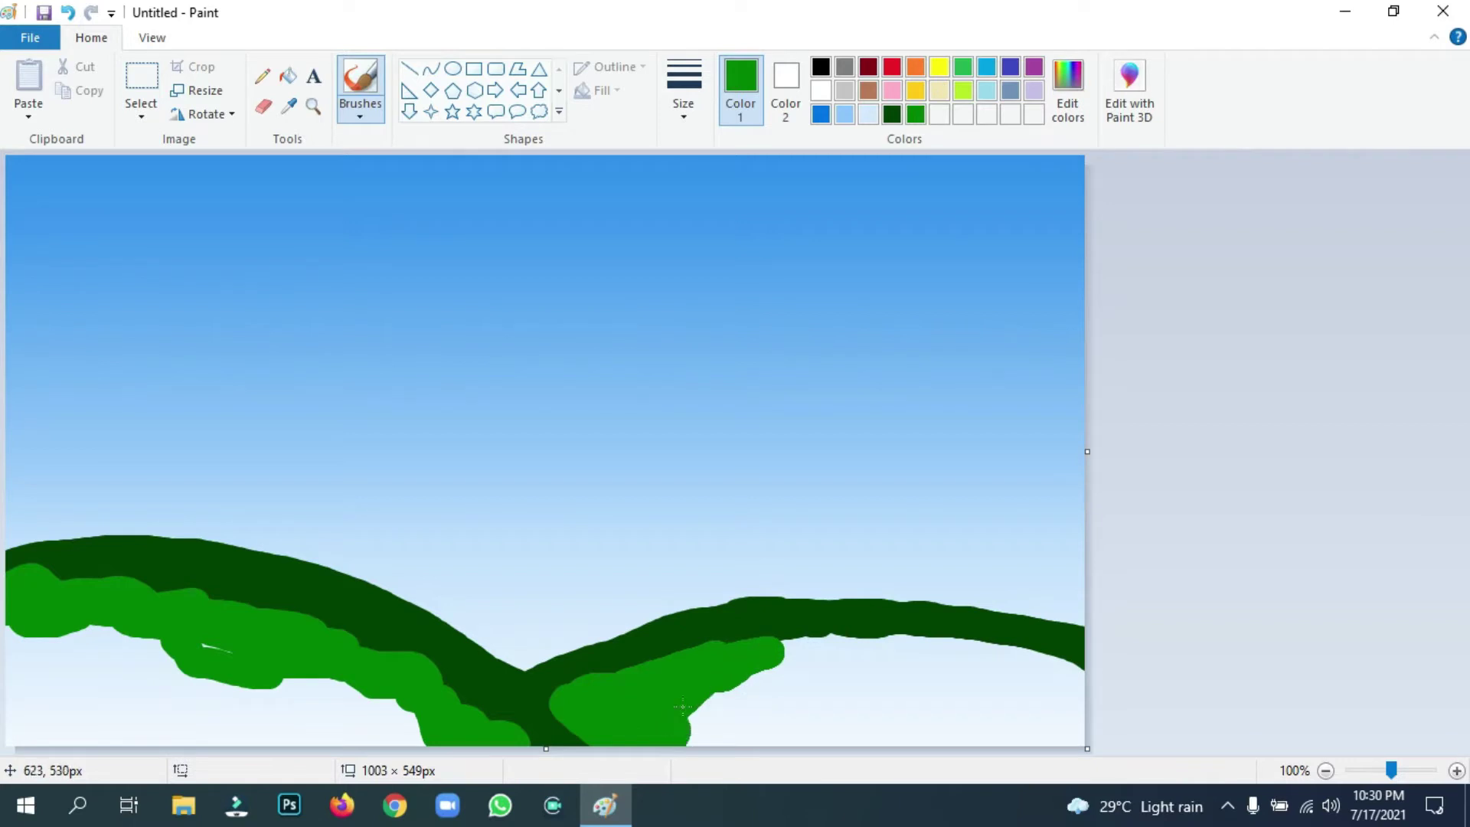
mouse_move(682, 706)
mouse_down()
mouse_move(786, 642)
mouse_move(873, 659)
mouse_move(882, 635)
mouse_move(990, 642)
mouse_move(1100, 683)
mouse_up()
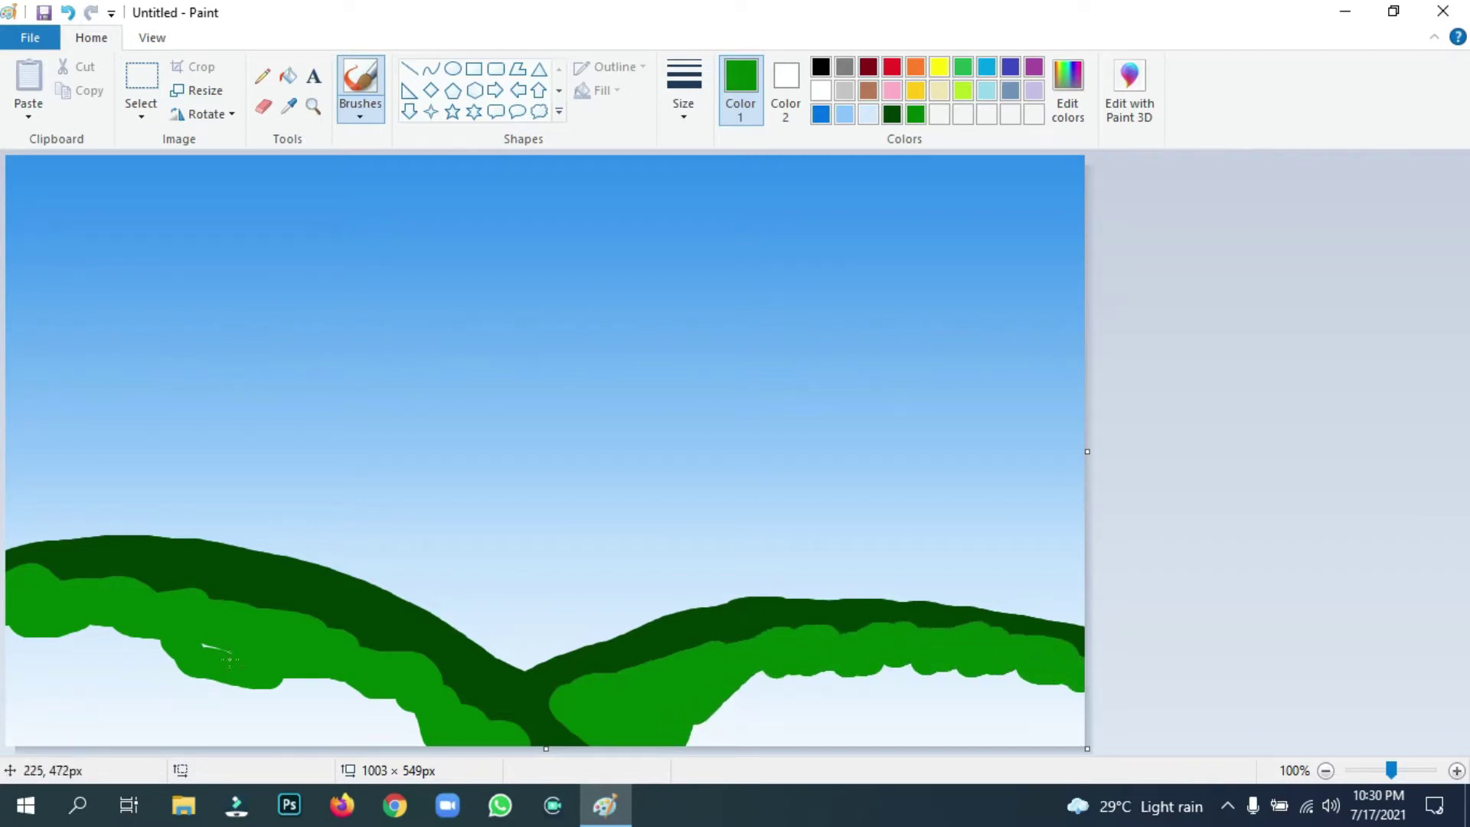
mouse_move(91, 625)
mouse_down()
mouse_move(384, 692)
mouse_move(354, 712)
mouse_move(398, 707)
mouse_move(429, 662)
mouse_up()
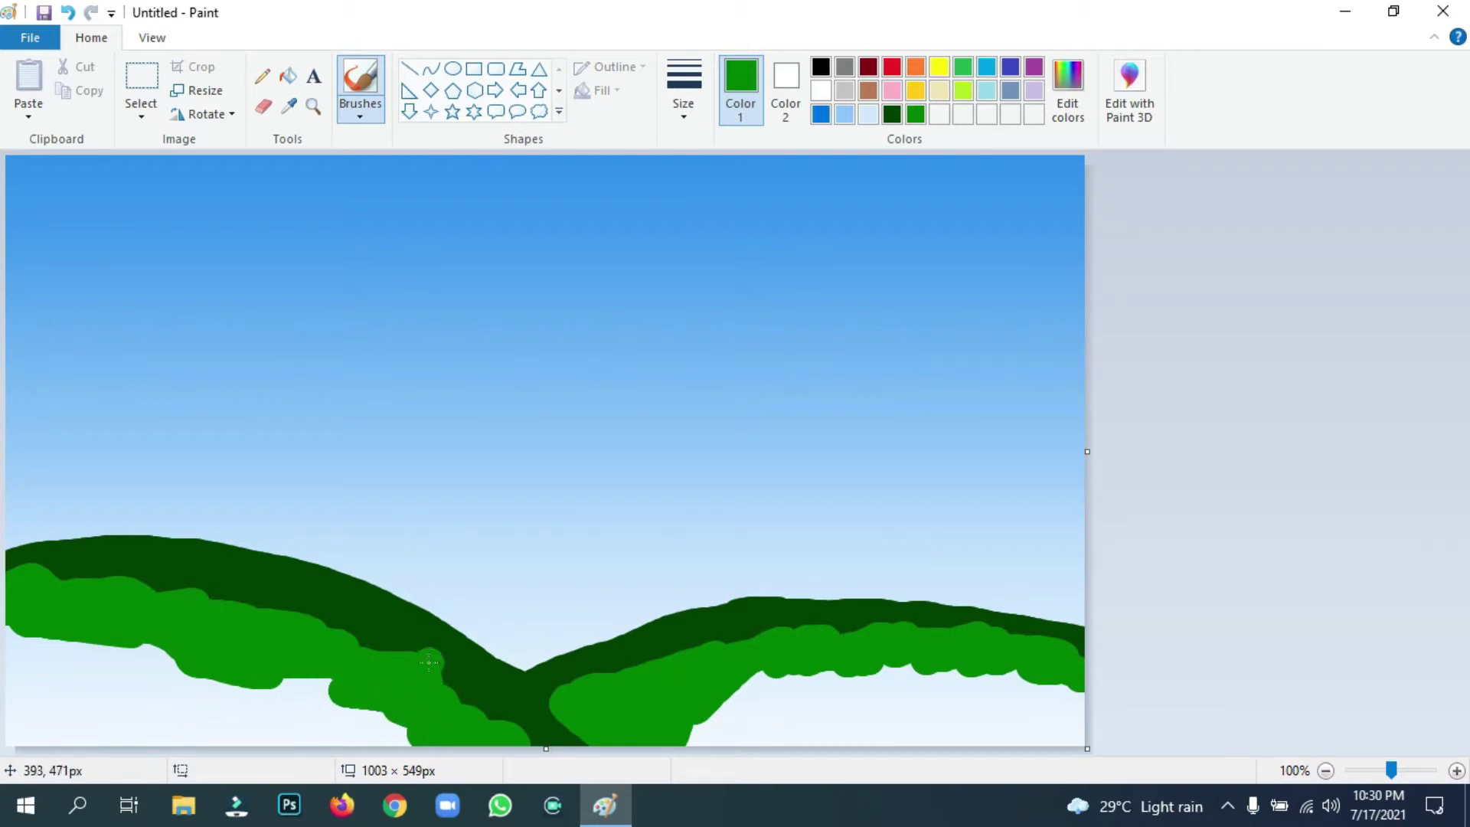
Mix a brighter green and paint the lower part of the right hill with it, undoing a stray dot.
click(1067, 91)
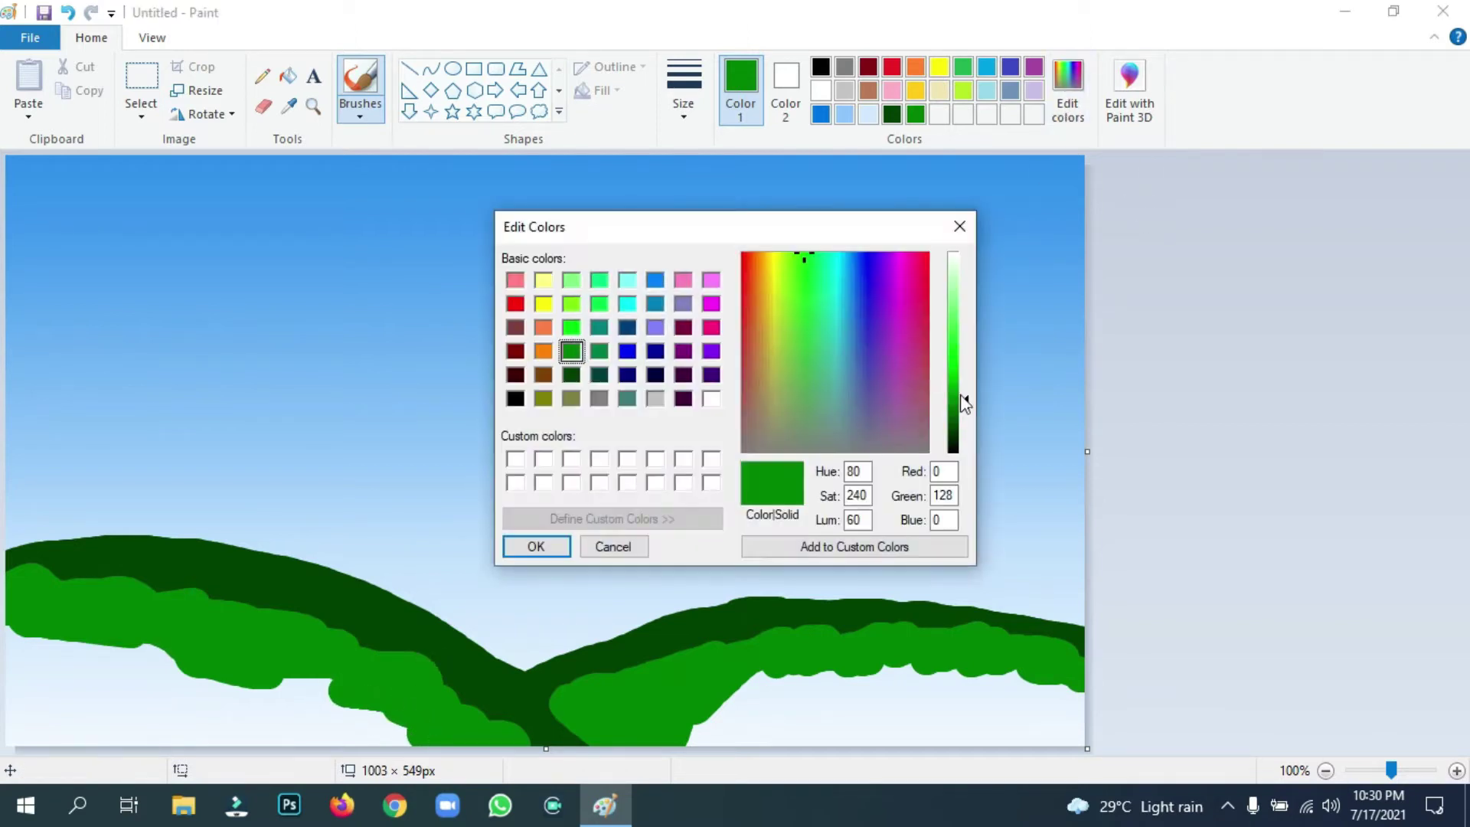
drag(966, 413, 971, 381)
click(536, 546)
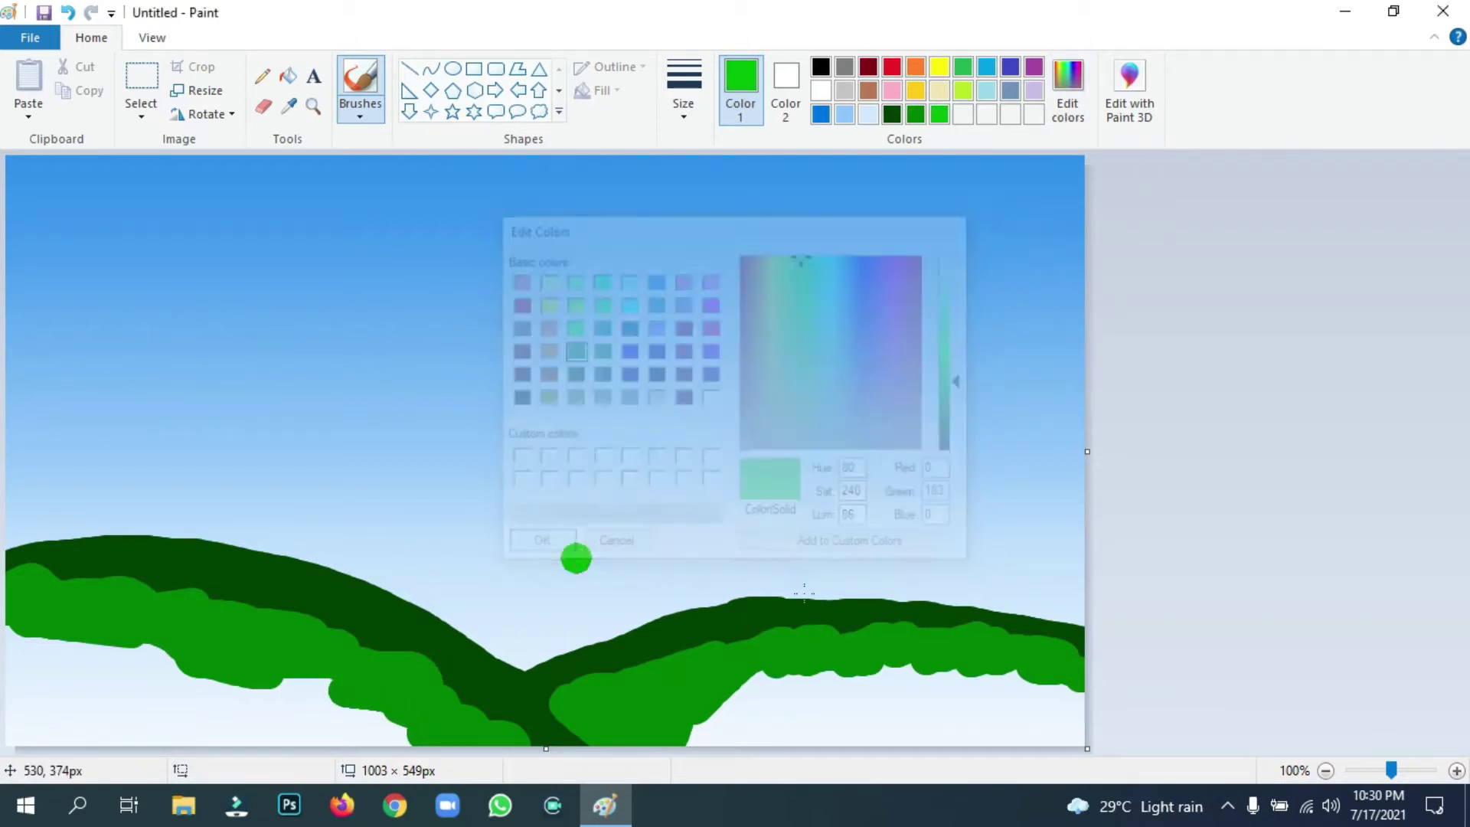
click(777, 675)
mouse_move(789, 678)
mouse_down()
mouse_move(699, 728)
mouse_move(705, 740)
mouse_move(798, 717)
mouse_move(708, 762)
mouse_move(898, 734)
mouse_move(782, 697)
mouse_move(801, 680)
mouse_move(884, 683)
mouse_move(918, 715)
mouse_move(875, 702)
mouse_move(870, 716)
mouse_move(878, 675)
mouse_move(1089, 702)
mouse_move(1079, 726)
mouse_move(977, 722)
mouse_move(1049, 762)
mouse_up()
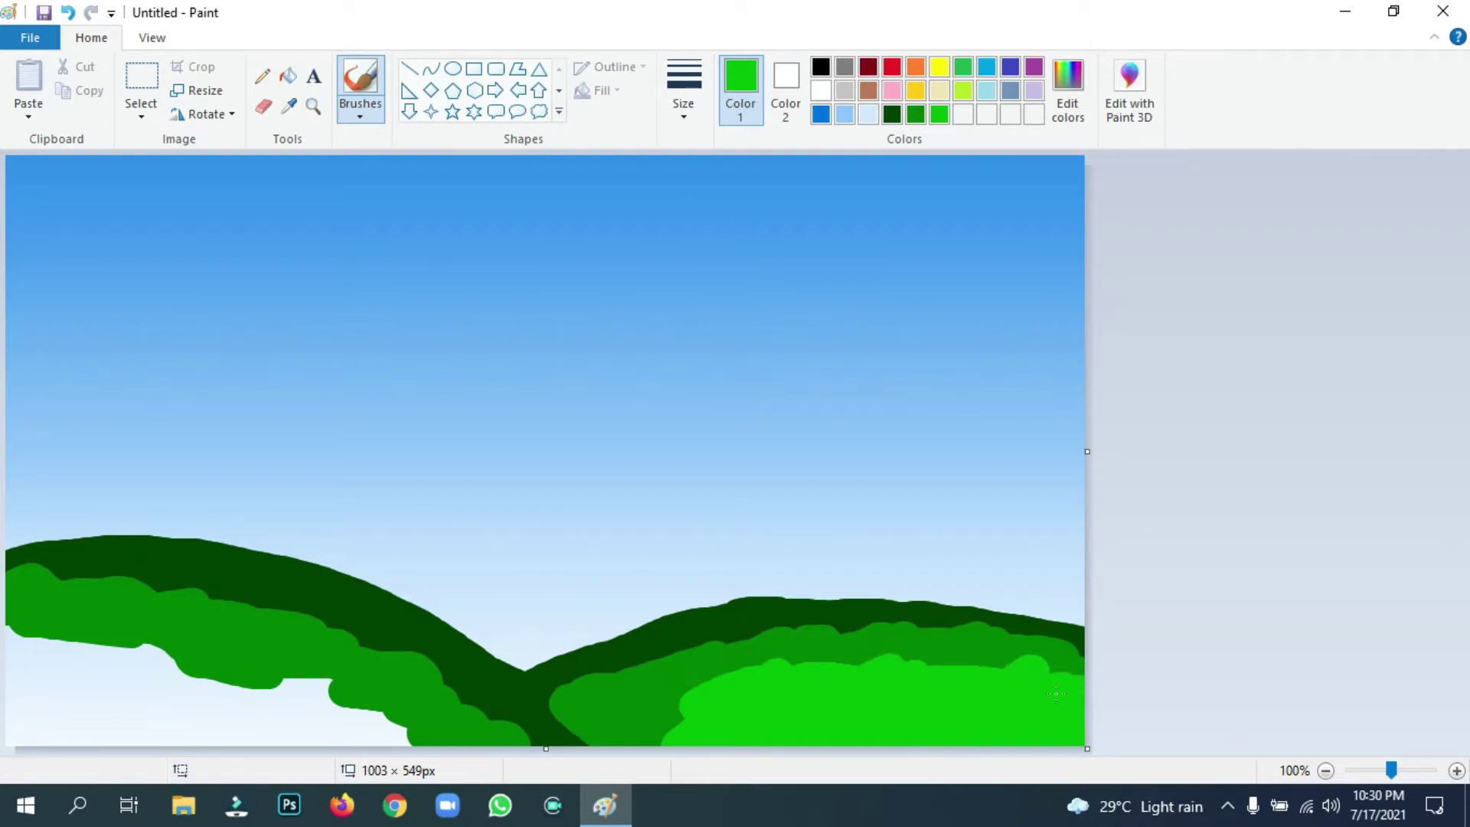
click(598, 707)
key(ctrl+z)
Paint the remaining white area at the base of the left hill in the same bright green.
mouse_move(129, 663)
mouse_down()
mouse_move(267, 706)
mouse_move(326, 695)
mouse_move(403, 739)
mouse_up()
mouse_move(111, 662)
mouse_down()
mouse_move(85, 679)
mouse_move(61, 646)
mouse_move(17, 643)
mouse_move(11, 628)
mouse_move(7, 666)
mouse_move(66, 659)
mouse_move(68, 703)
mouse_move(89, 675)
mouse_move(97, 715)
mouse_move(153, 762)
mouse_up()
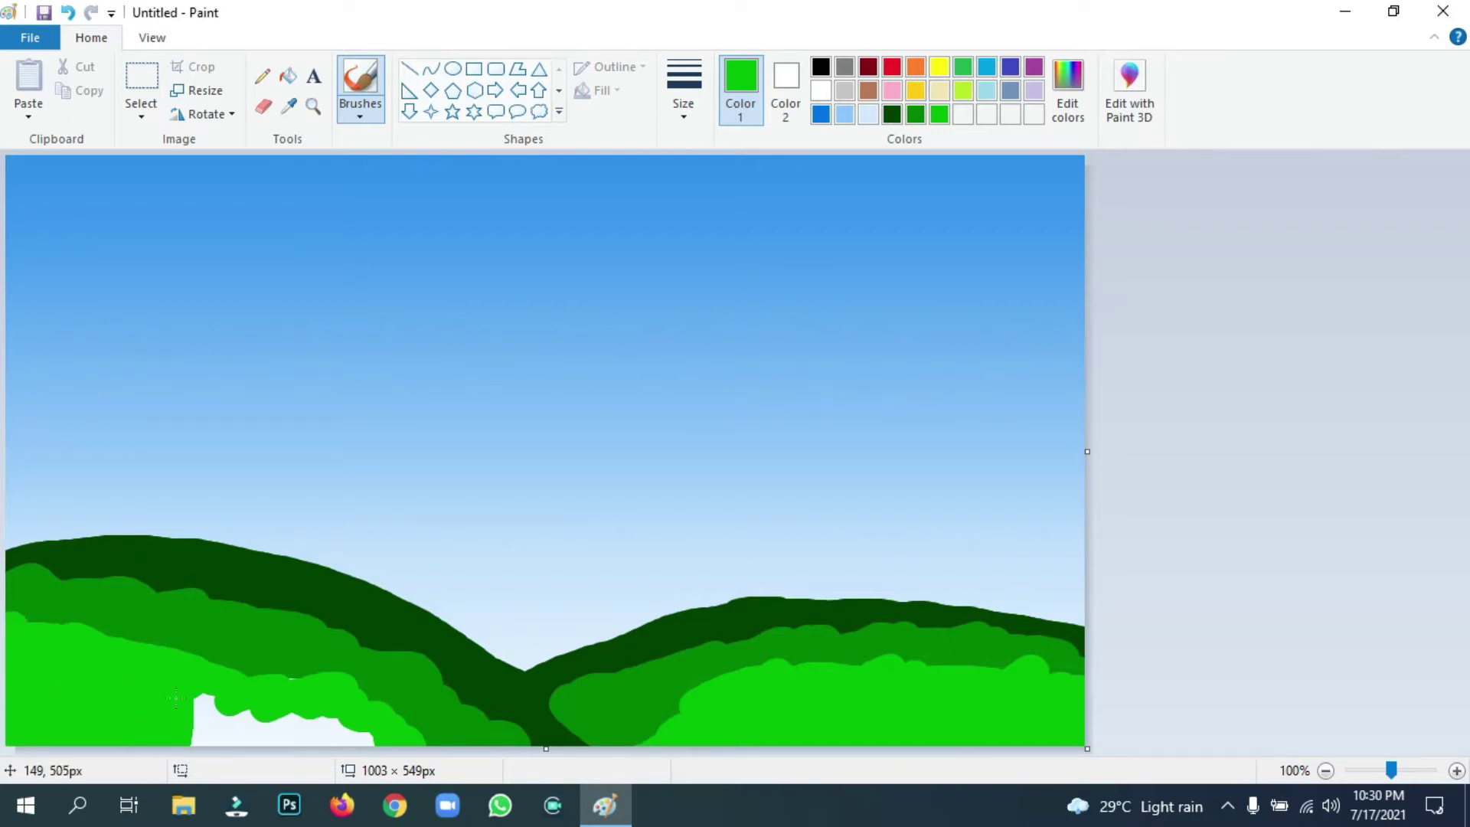
mouse_move(175, 699)
mouse_down()
mouse_move(212, 754)
mouse_move(294, 679)
mouse_move(302, 710)
mouse_move(245, 750)
mouse_move(347, 726)
mouse_up()
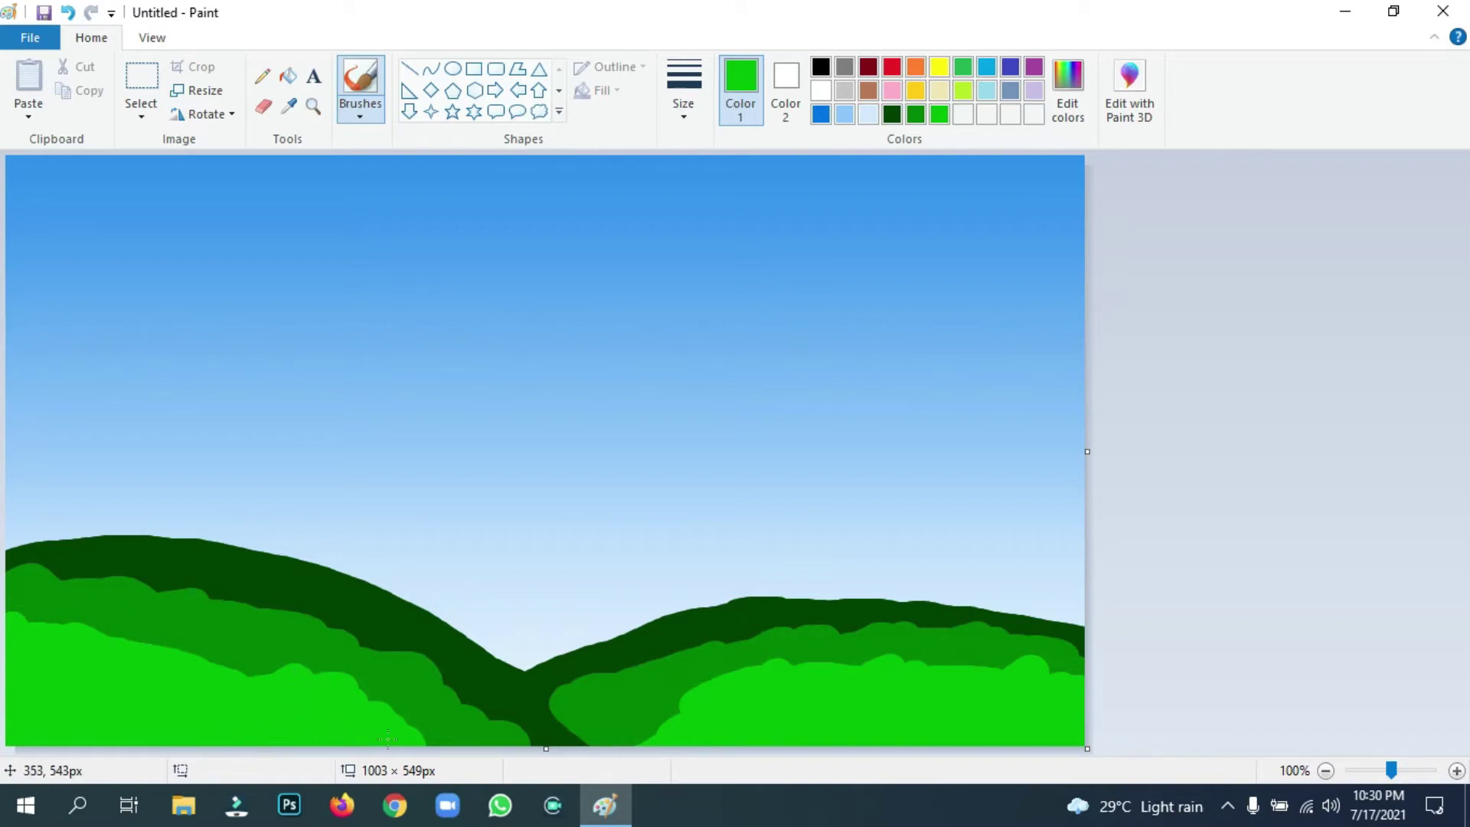
Switch to the Airbrush and mix a near-black green from the dark green palette color.
click(360, 111)
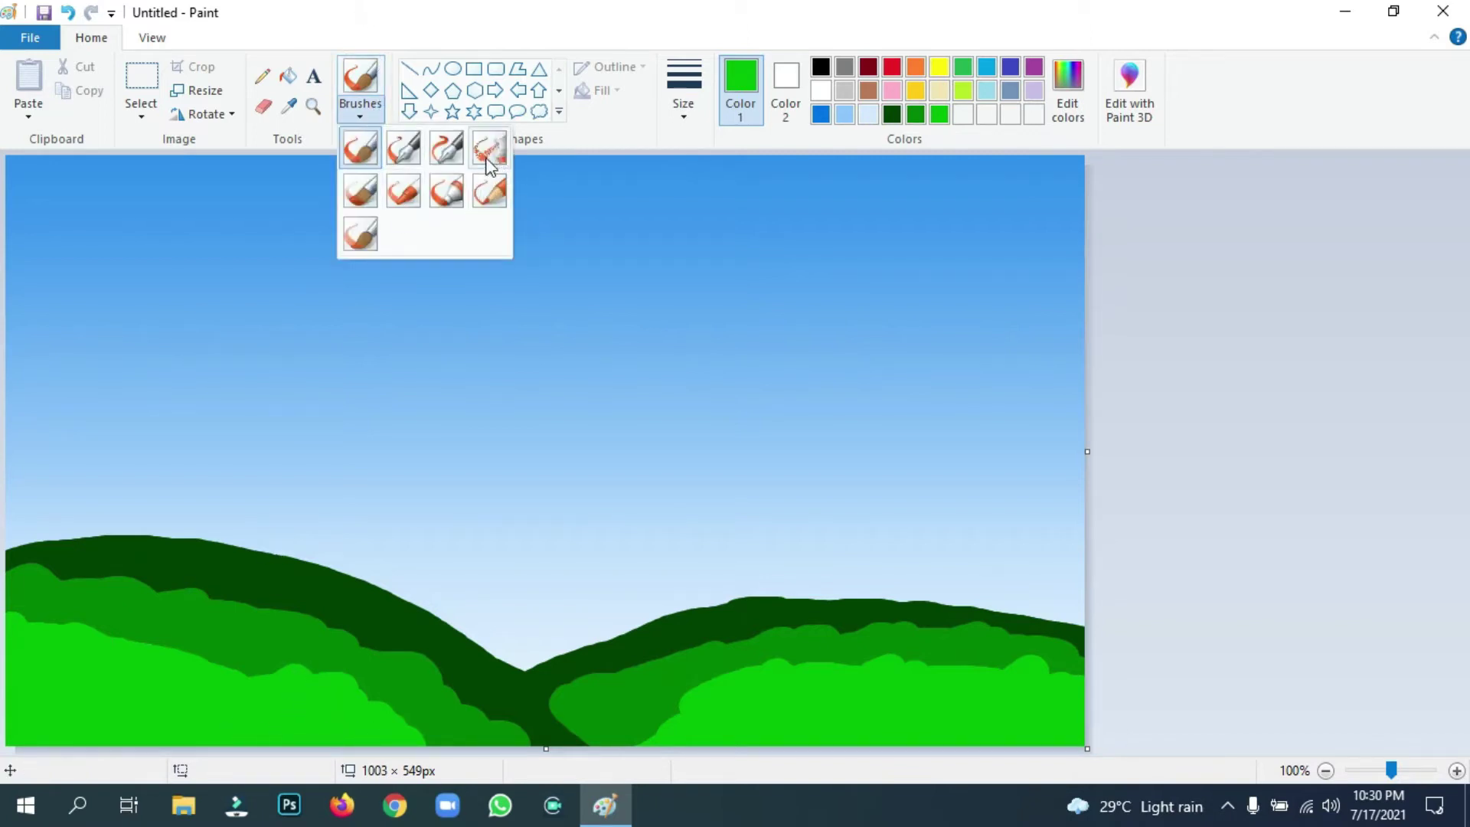
click(488, 161)
click(895, 116)
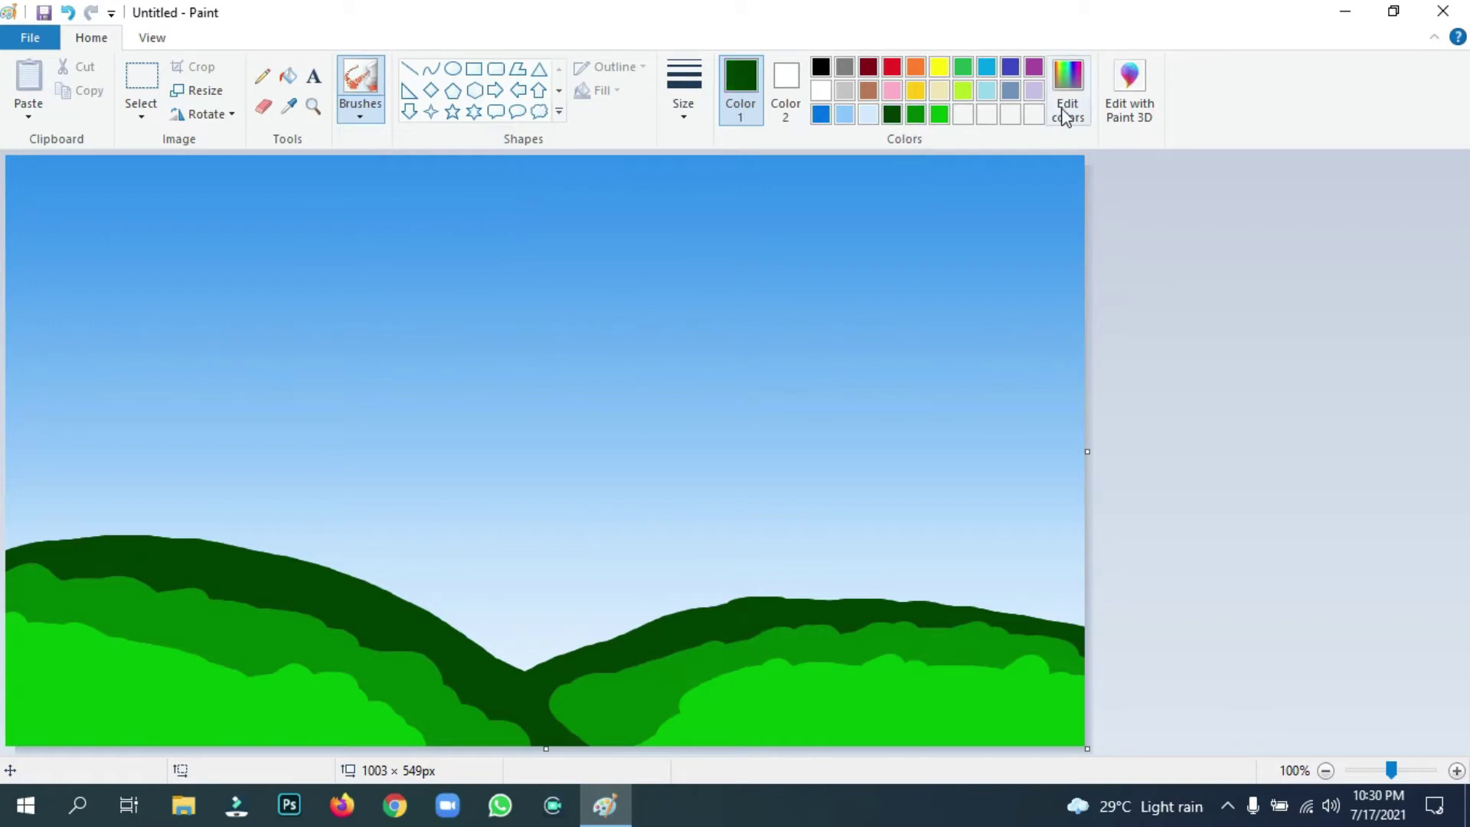
click(1068, 100)
drag(996, 419, 966, 445)
click(537, 546)
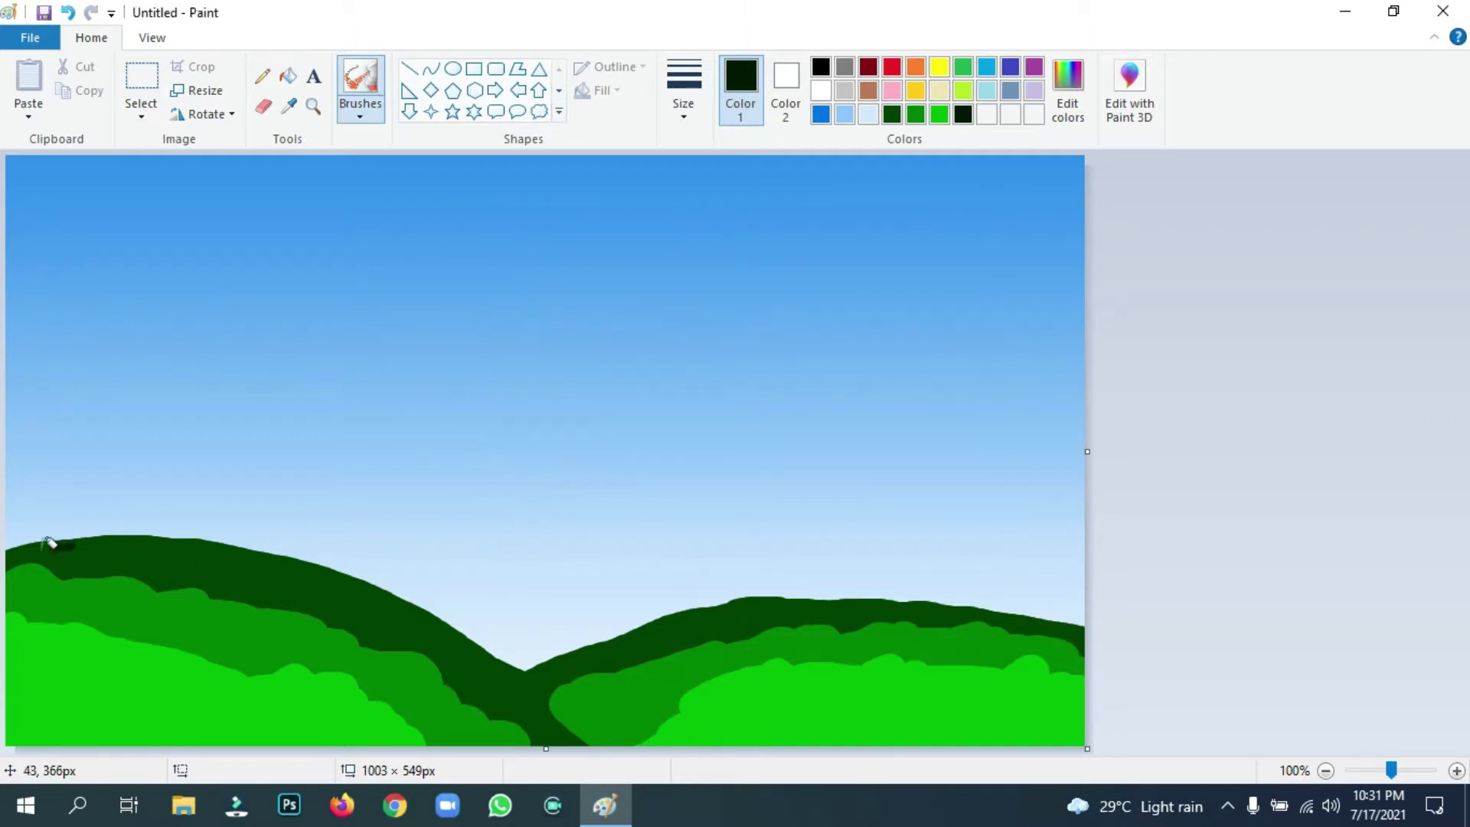
Undo the small test stroke, enlarge the airbrush tip, and spray near-black green along the left hill's ridge down to the valley.
key(ctrl+z)
click(684, 90)
click(732, 284)
drag(67, 543, 178, 546)
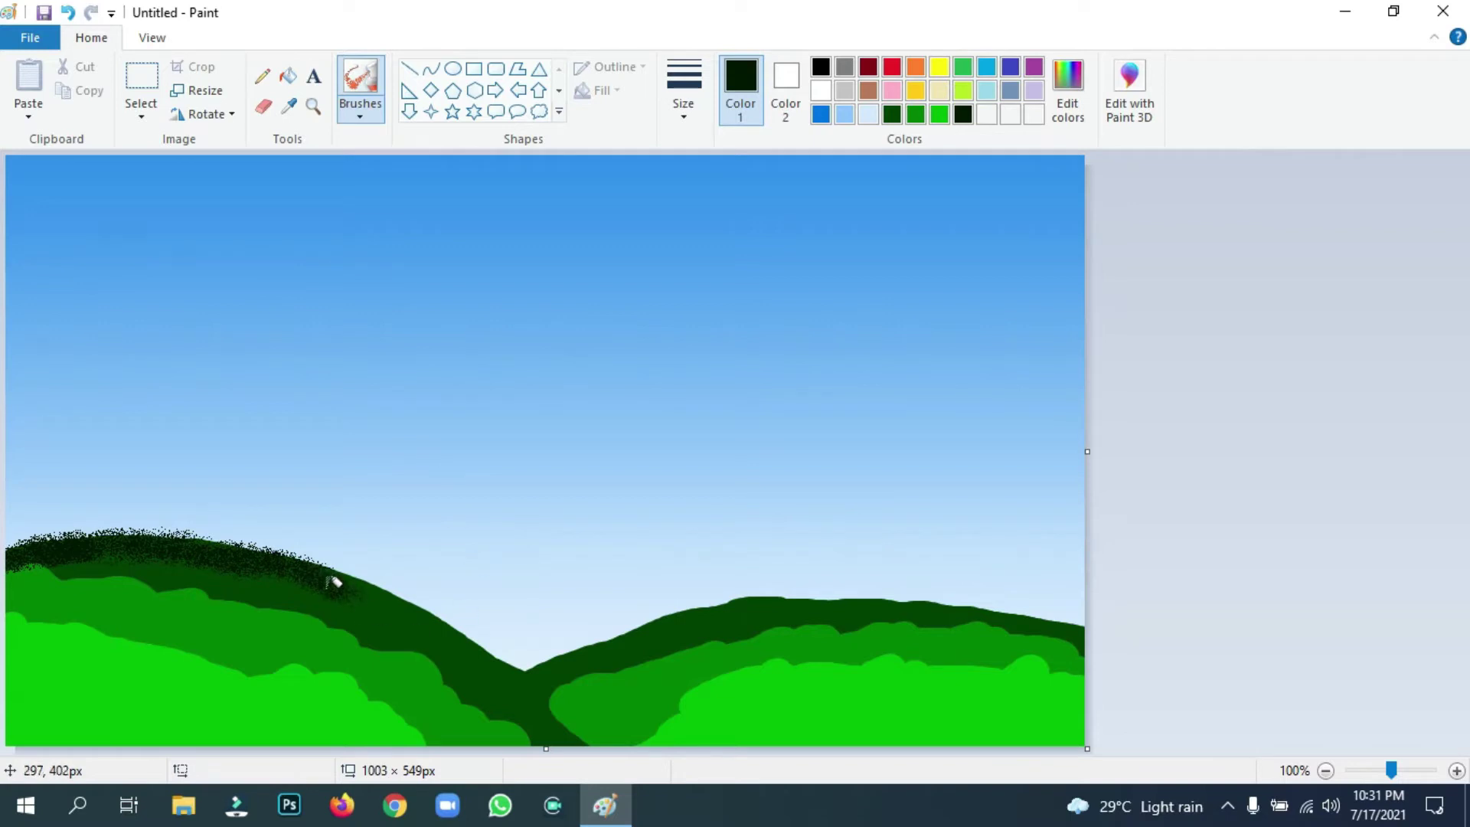
mouse_move(335, 584)
mouse_down()
mouse_move(421, 613)
mouse_move(569, 717)
mouse_up()
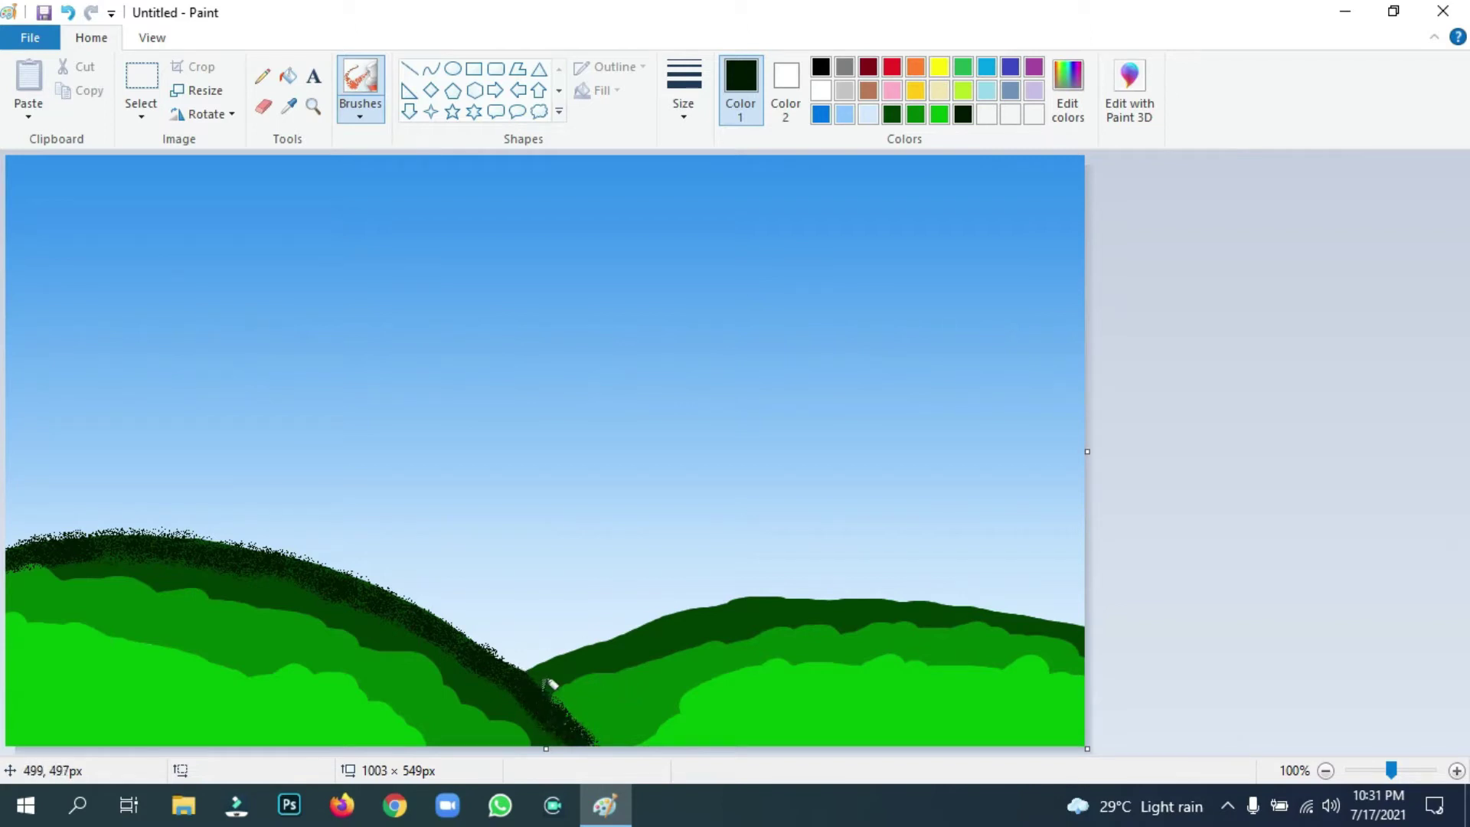
Spray near-black green along the right hill's ridge and speckle it into the green band beneath.
drag(580, 660, 600, 657)
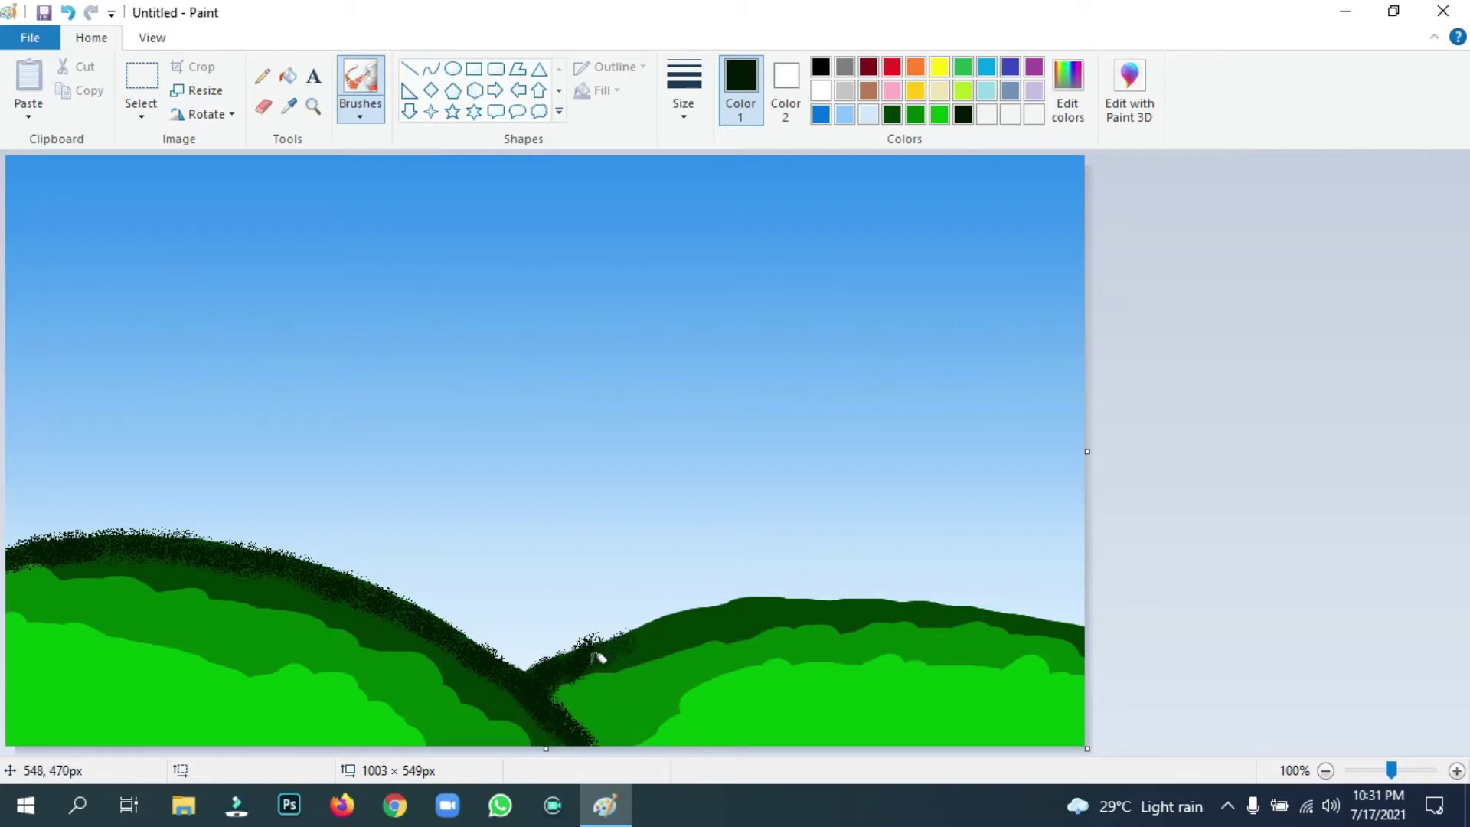
drag(698, 621, 736, 605)
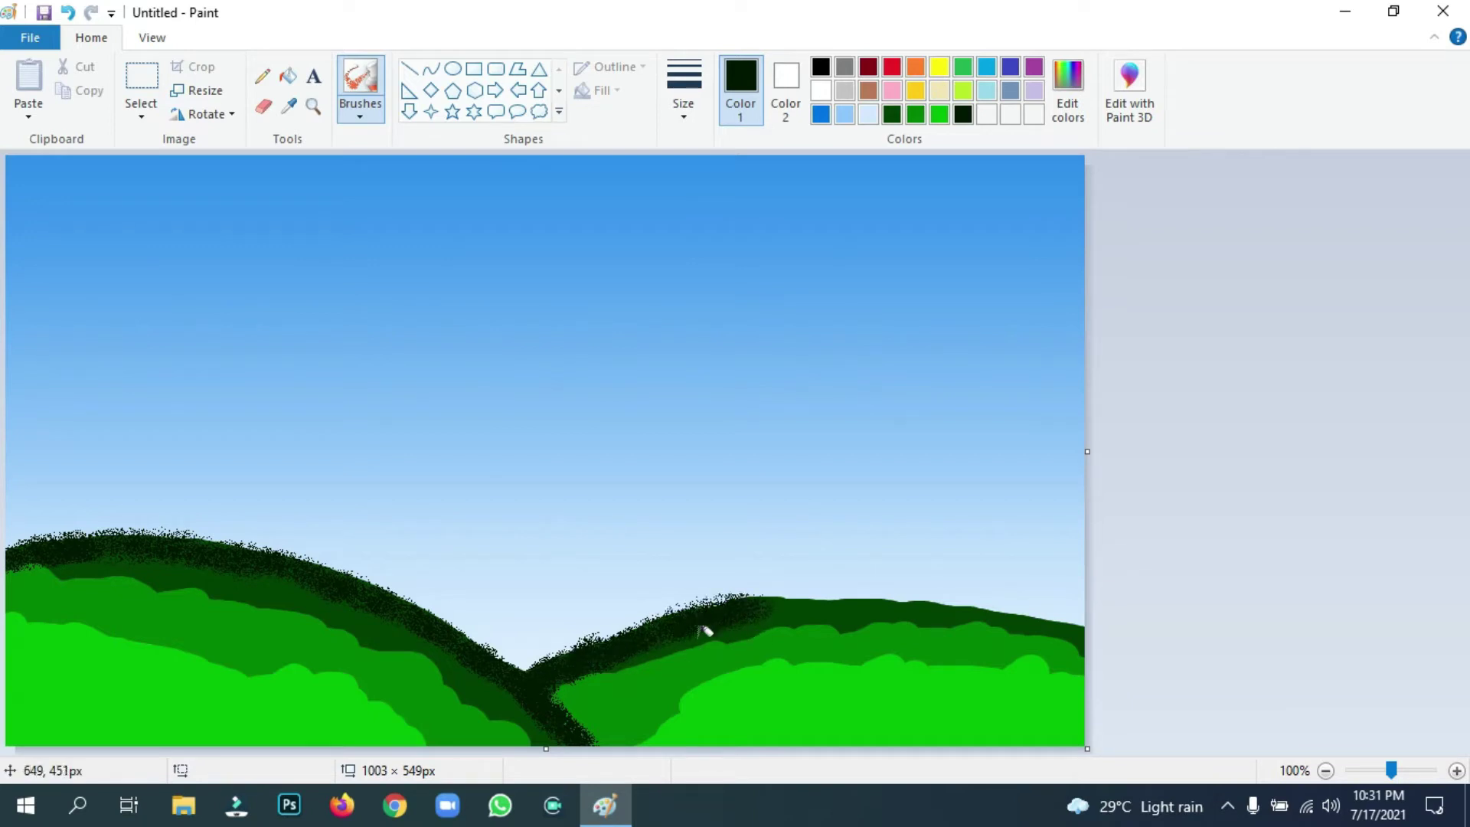
mouse_move(773, 609)
mouse_down()
mouse_move(976, 605)
mouse_move(1055, 631)
mouse_move(965, 627)
mouse_up()
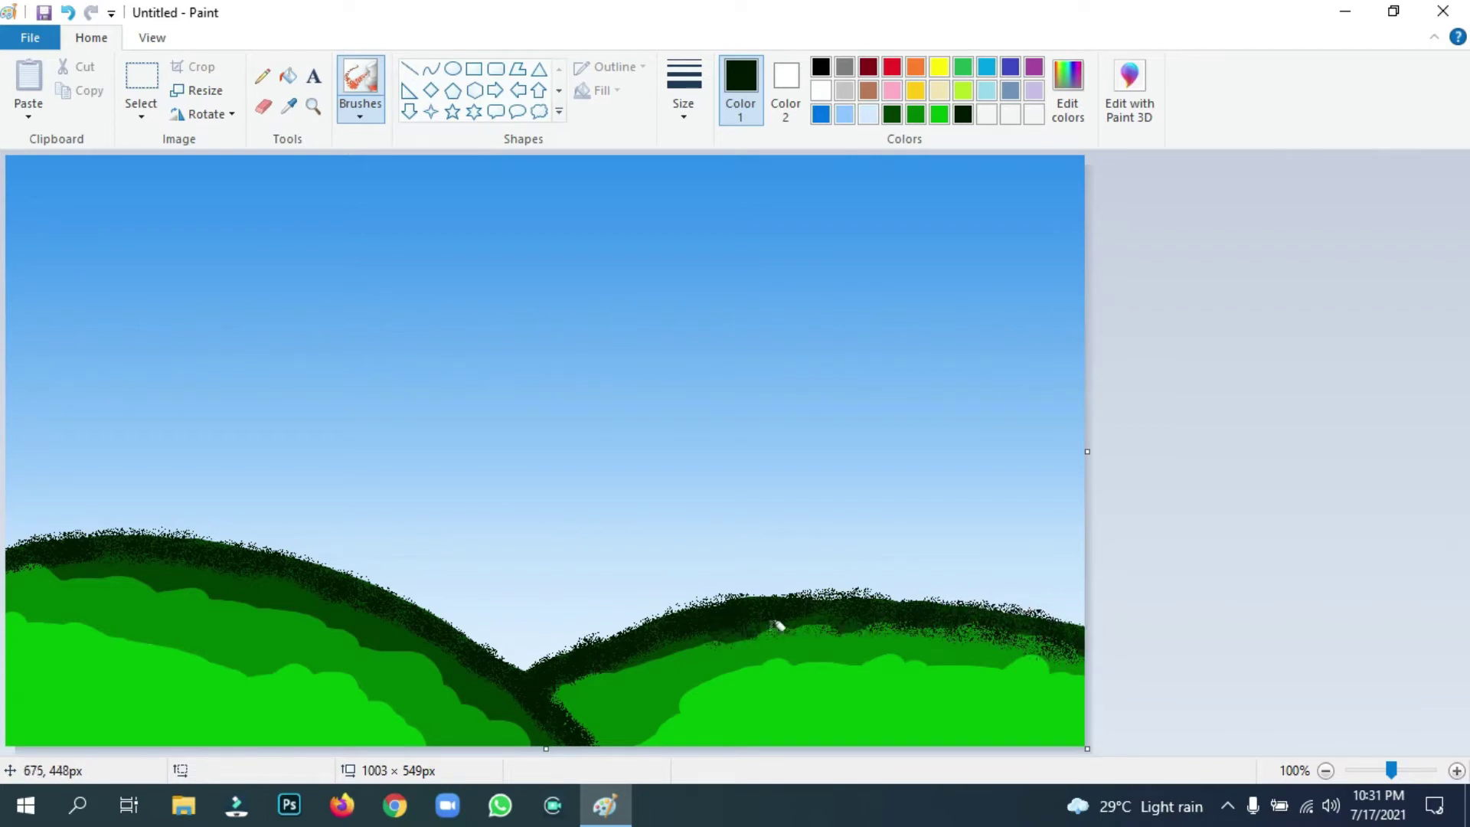
mouse_move(775, 626)
mouse_down()
mouse_move(617, 660)
mouse_move(548, 697)
mouse_move(591, 670)
mouse_move(761, 636)
mouse_move(628, 670)
mouse_move(847, 653)
mouse_move(922, 630)
mouse_move(1015, 663)
mouse_up()
Spray near-black green over the left hill's dark band, speckling its lower border down to the valley.
drag(214, 596, 180, 571)
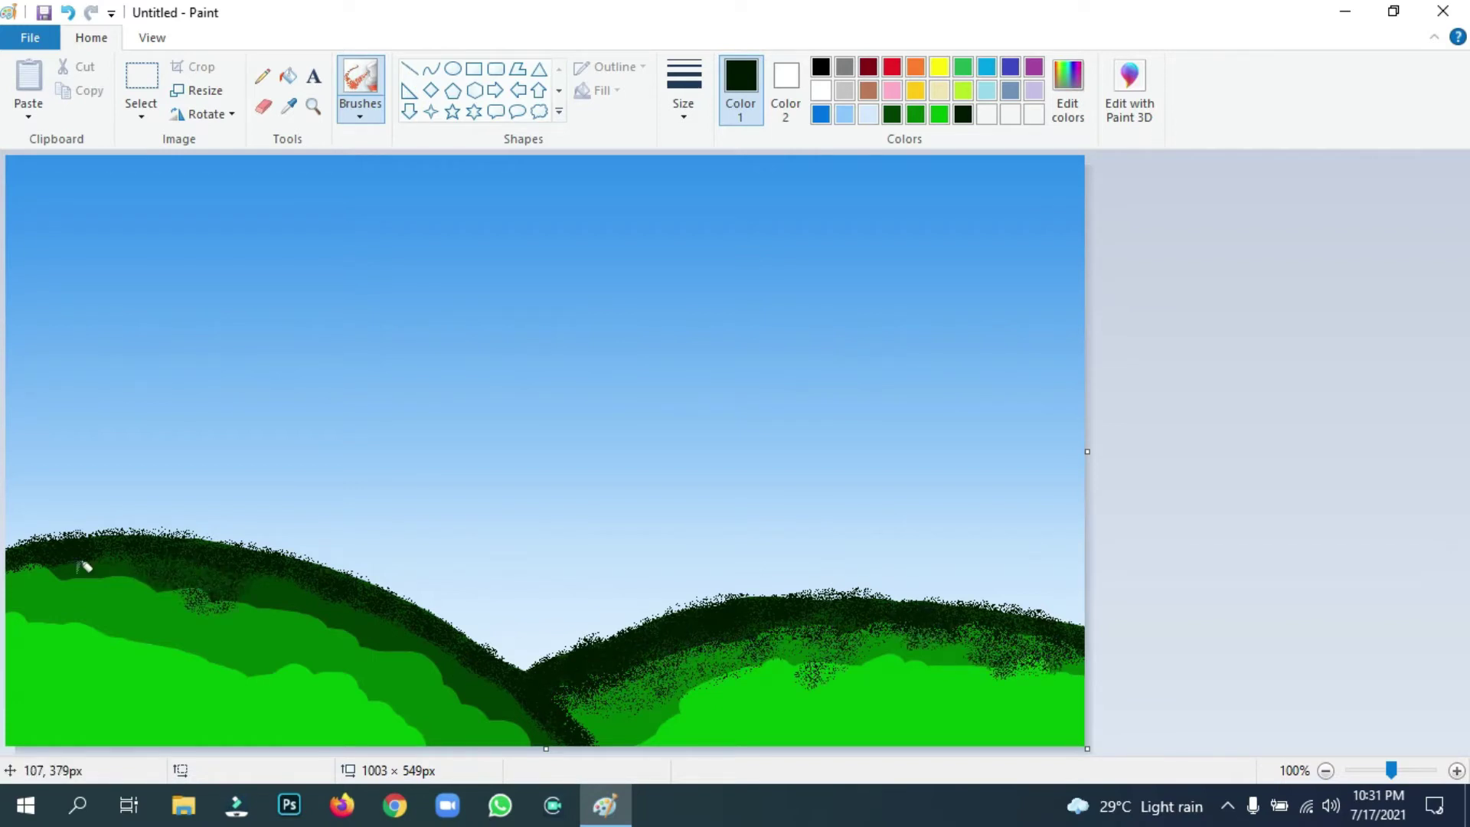
mouse_move(84, 567)
mouse_down()
mouse_move(16, 565)
mouse_move(395, 639)
mouse_up()
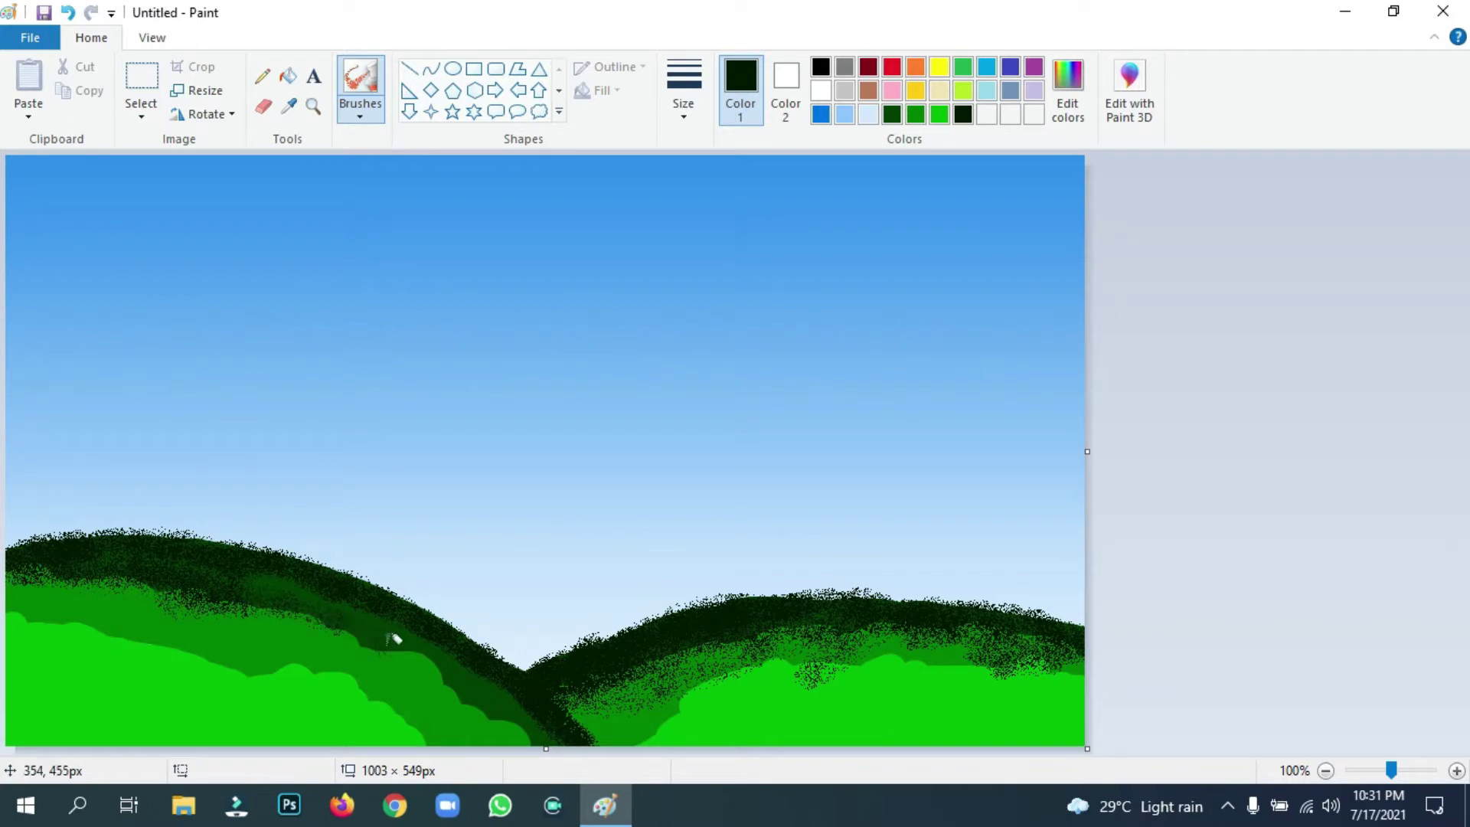
mouse_move(459, 678)
mouse_down()
mouse_move(529, 725)
mouse_move(417, 633)
mouse_move(298, 590)
mouse_move(34, 565)
mouse_up()
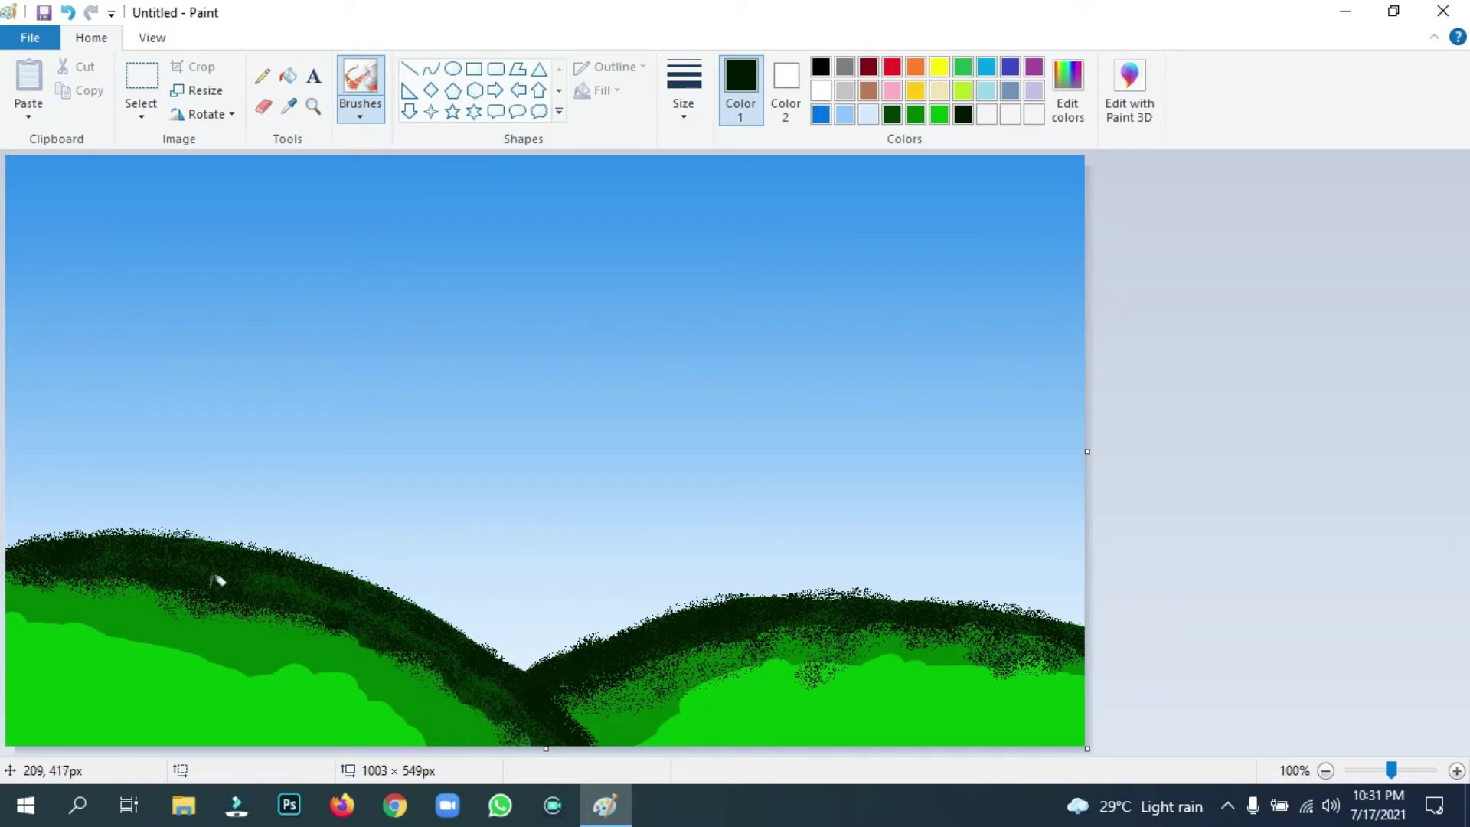
drag(342, 613, 443, 674)
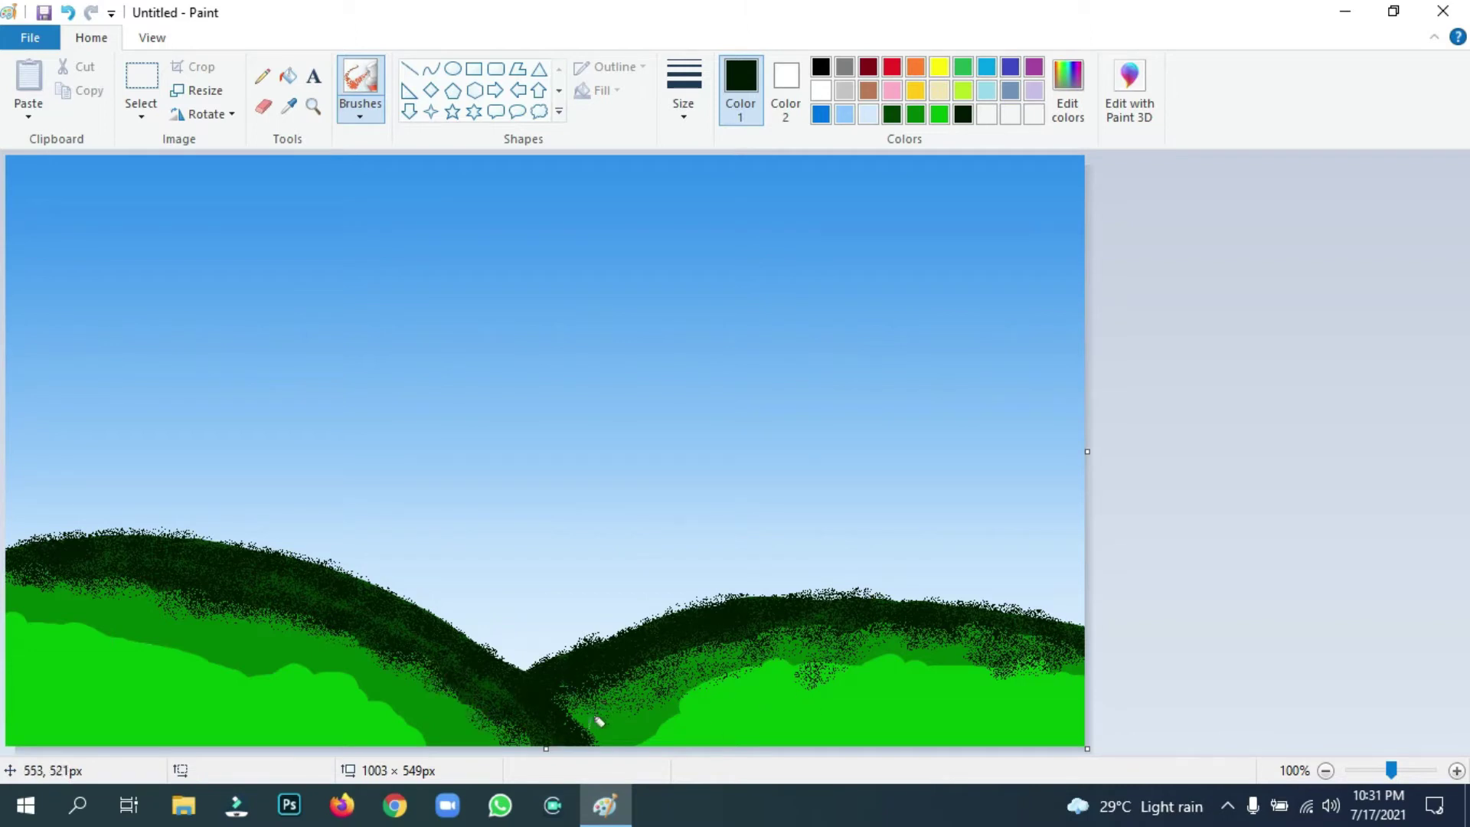
Extend the near-black speckles farther down into the medium green bands of both hills.
mouse_move(599, 720)
mouse_down()
mouse_move(584, 737)
mouse_move(634, 699)
mouse_up()
mouse_move(561, 681)
mouse_down()
mouse_move(642, 663)
mouse_move(666, 639)
mouse_move(655, 650)
mouse_move(772, 640)
mouse_move(756, 634)
mouse_move(780, 621)
mouse_move(1077, 628)
mouse_move(943, 636)
mouse_move(917, 655)
mouse_move(1004, 646)
mouse_move(709, 692)
mouse_move(760, 651)
mouse_move(767, 669)
mouse_move(674, 682)
mouse_up()
mouse_move(396, 638)
mouse_down()
mouse_move(448, 667)
mouse_move(431, 711)
mouse_move(291, 616)
mouse_move(278, 616)
mouse_move(294, 630)
mouse_move(152, 598)
mouse_move(15, 549)
mouse_up()
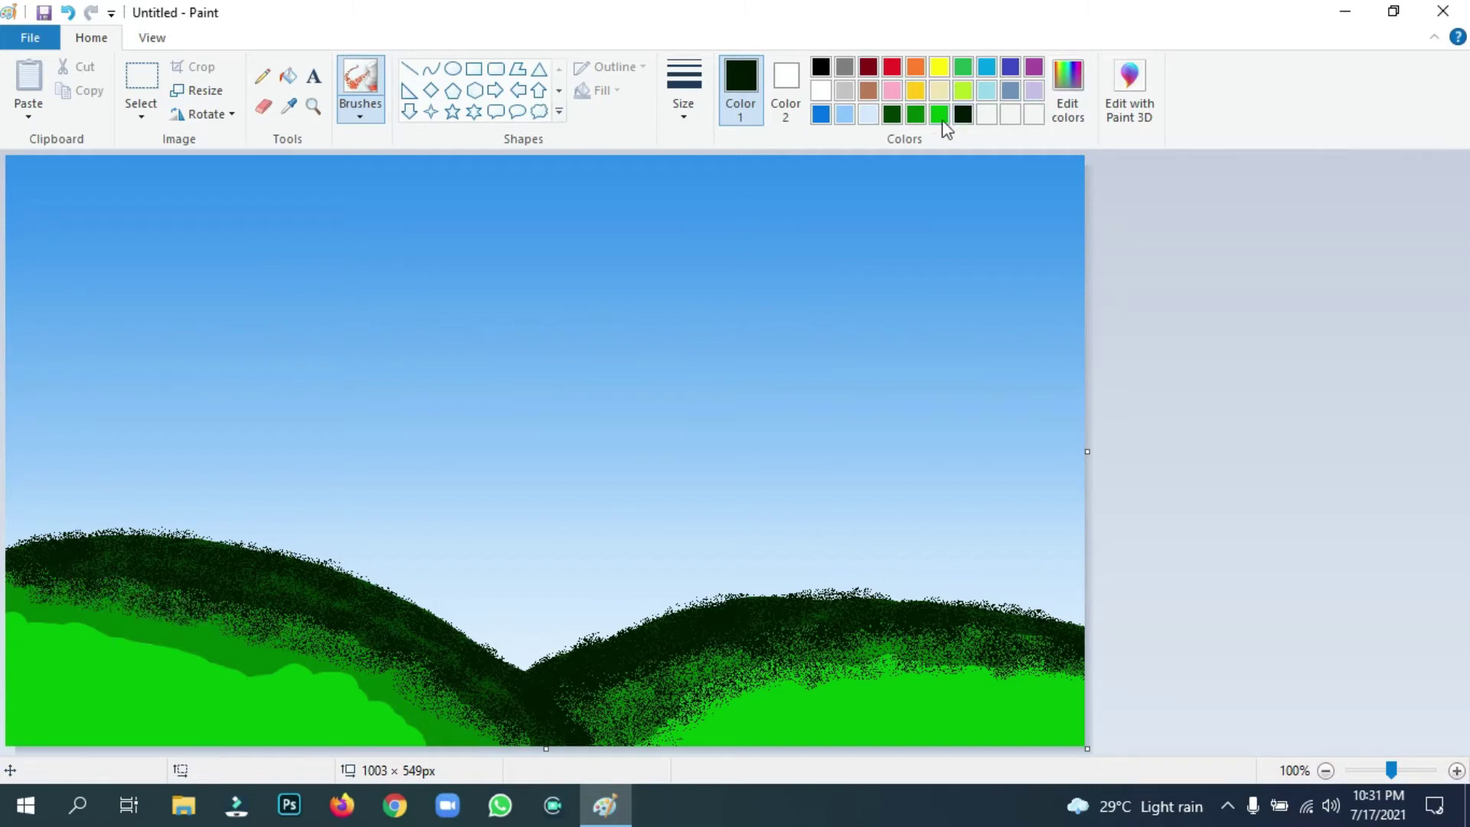
Spray medium green on the right hill's inner slope, and blend dark green across the hill's middle and into the bright green.
click(914, 116)
mouse_move(716, 676)
mouse_down()
mouse_move(707, 644)
mouse_move(639, 672)
mouse_move(628, 705)
mouse_move(679, 713)
mouse_move(689, 666)
mouse_move(666, 672)
mouse_up()
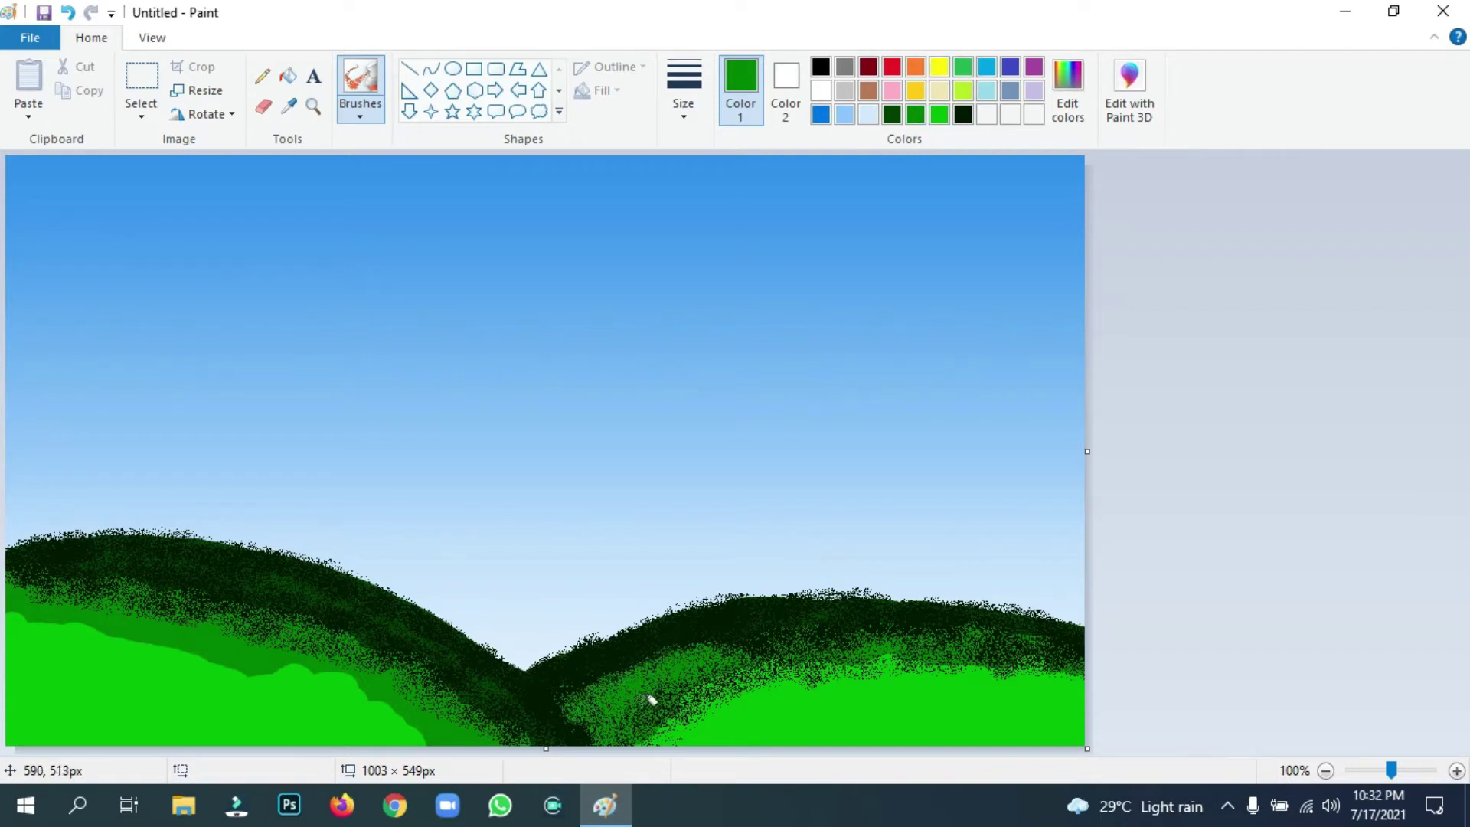
click(892, 115)
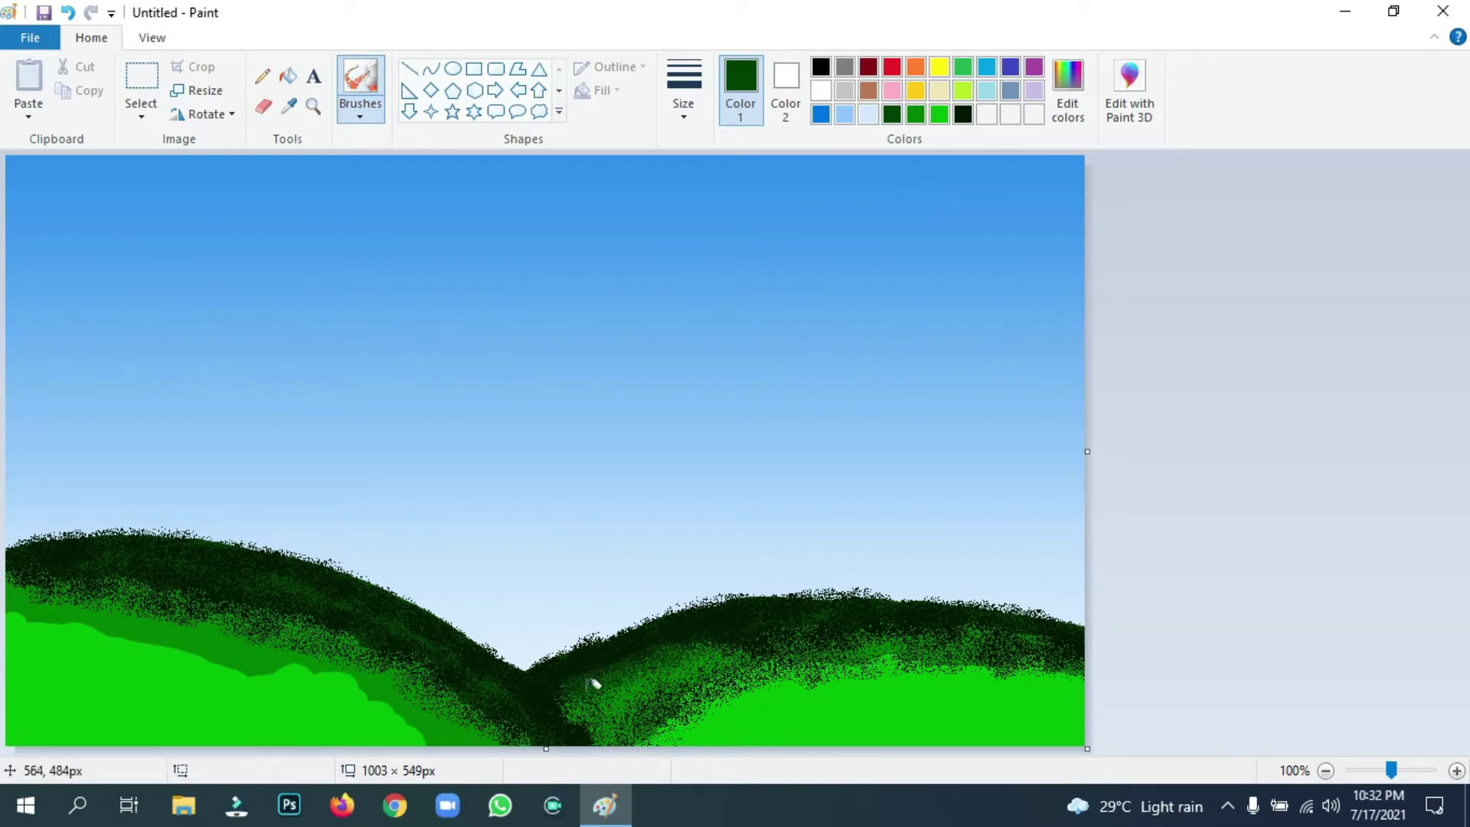
mouse_move(594, 684)
mouse_down()
mouse_move(583, 682)
mouse_move(558, 675)
mouse_move(626, 664)
mouse_move(640, 687)
mouse_move(671, 693)
mouse_up()
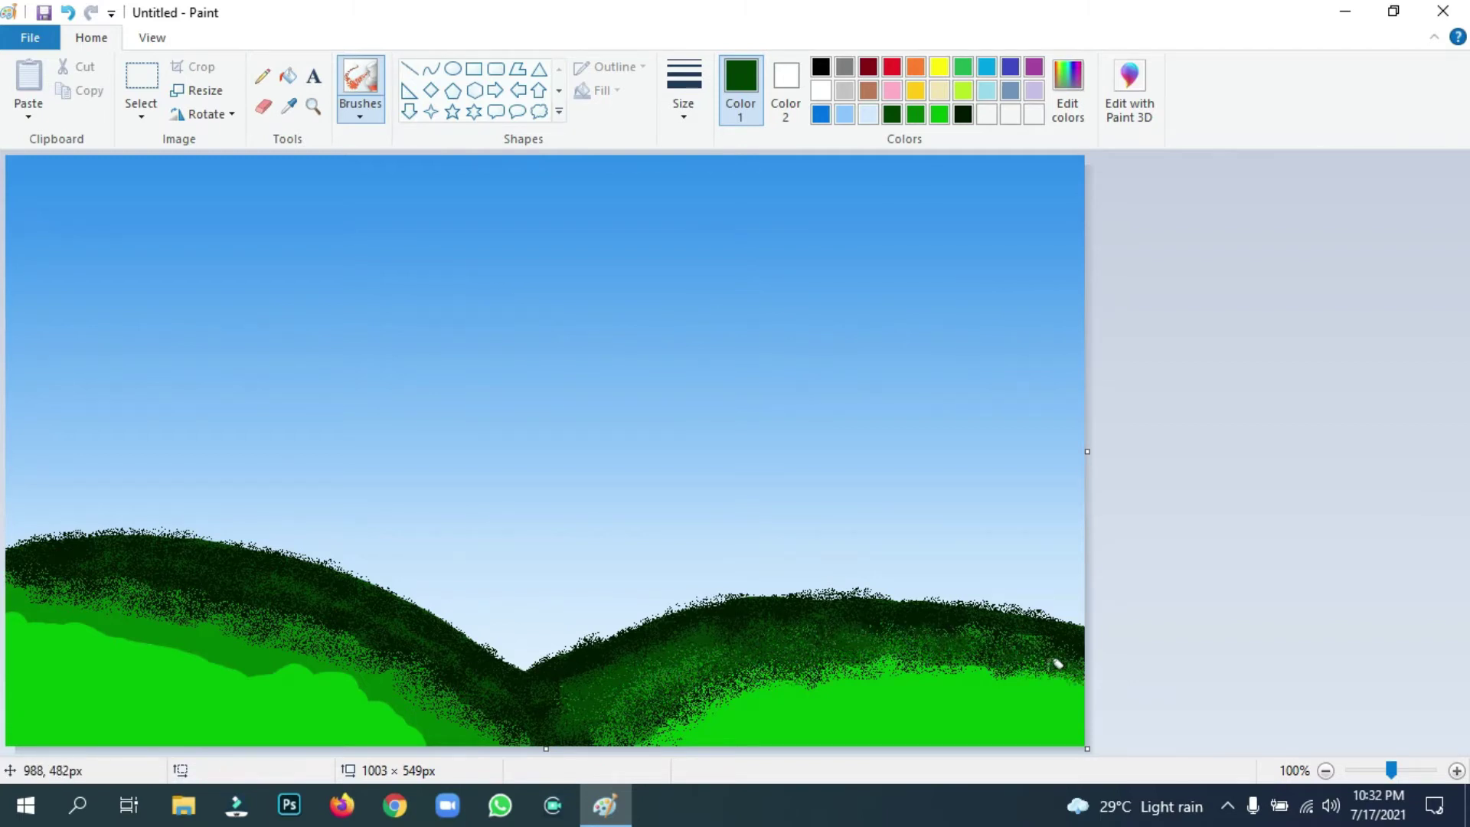
mouse_move(696, 706)
mouse_down()
mouse_move(770, 668)
mouse_move(857, 673)
mouse_move(1020, 654)
mouse_move(1032, 639)
mouse_move(887, 678)
mouse_move(794, 679)
mouse_move(999, 629)
mouse_move(1064, 641)
mouse_move(764, 619)
mouse_up()
mouse_move(678, 658)
mouse_down()
mouse_move(721, 672)
mouse_move(831, 658)
mouse_move(1066, 675)
mouse_move(854, 644)
mouse_move(812, 696)
mouse_move(857, 684)
mouse_move(777, 706)
mouse_move(1139, 716)
mouse_up()
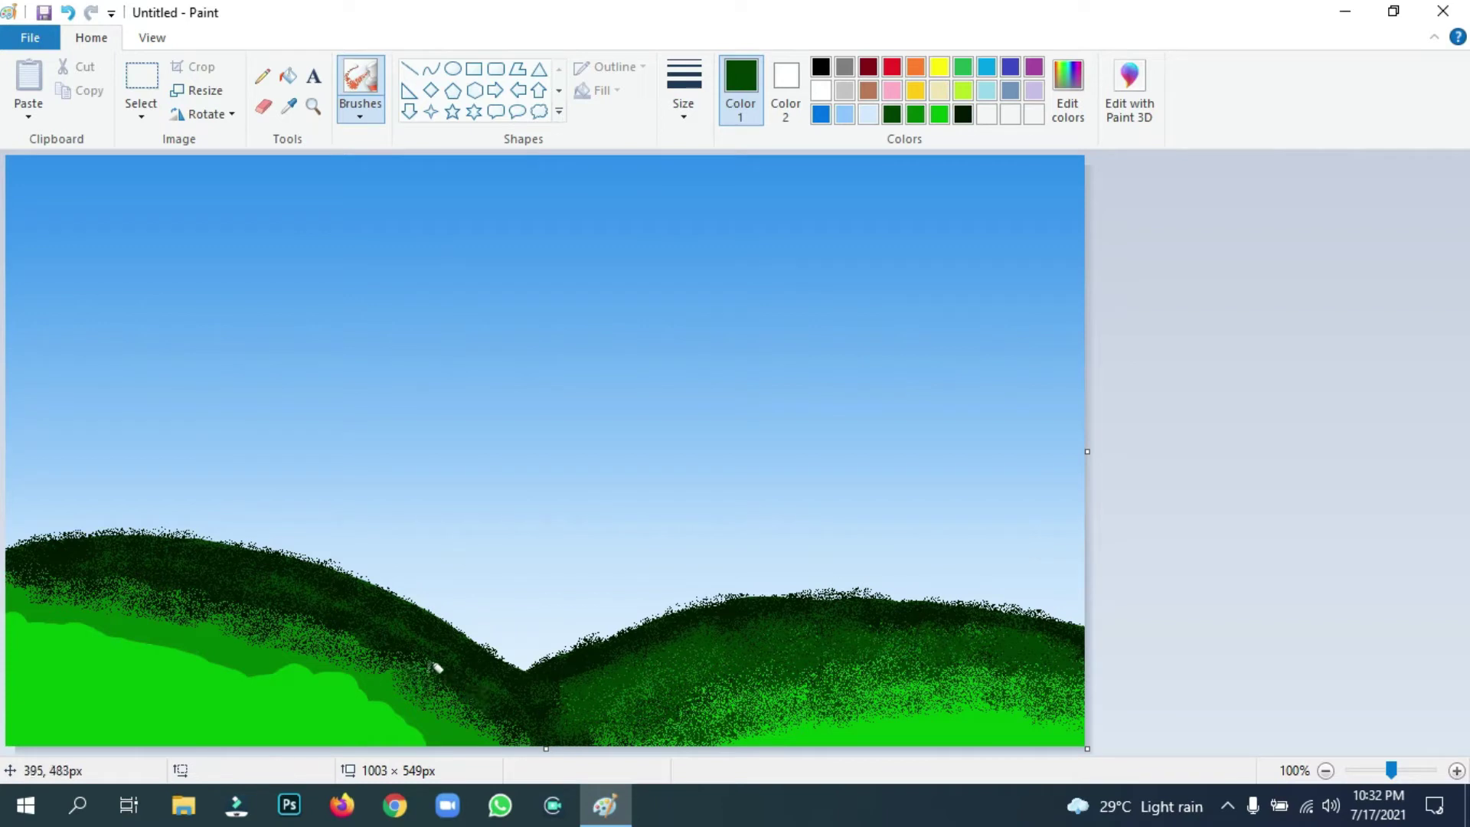
Spray dark green across the left hill's middle slope, blending it into the bright green base.
drag(493, 705, 480, 705)
mouse_move(406, 663)
mouse_down()
mouse_move(365, 639)
mouse_move(361, 616)
mouse_move(295, 657)
mouse_move(321, 626)
mouse_up()
mouse_move(431, 685)
mouse_down()
mouse_move(404, 673)
mouse_move(451, 717)
mouse_move(414, 723)
mouse_move(466, 747)
mouse_move(198, 641)
mouse_move(202, 625)
mouse_move(191, 656)
mouse_move(240, 671)
mouse_move(171, 609)
mouse_move(155, 630)
mouse_move(171, 654)
mouse_move(131, 622)
mouse_move(236, 615)
mouse_move(240, 645)
mouse_move(175, 618)
mouse_move(311, 641)
mouse_move(267, 651)
mouse_move(364, 700)
mouse_move(379, 738)
mouse_move(128, 587)
mouse_move(70, 593)
mouse_move(57, 613)
mouse_move(35, 581)
mouse_up()
drag(325, 706, 344, 656)
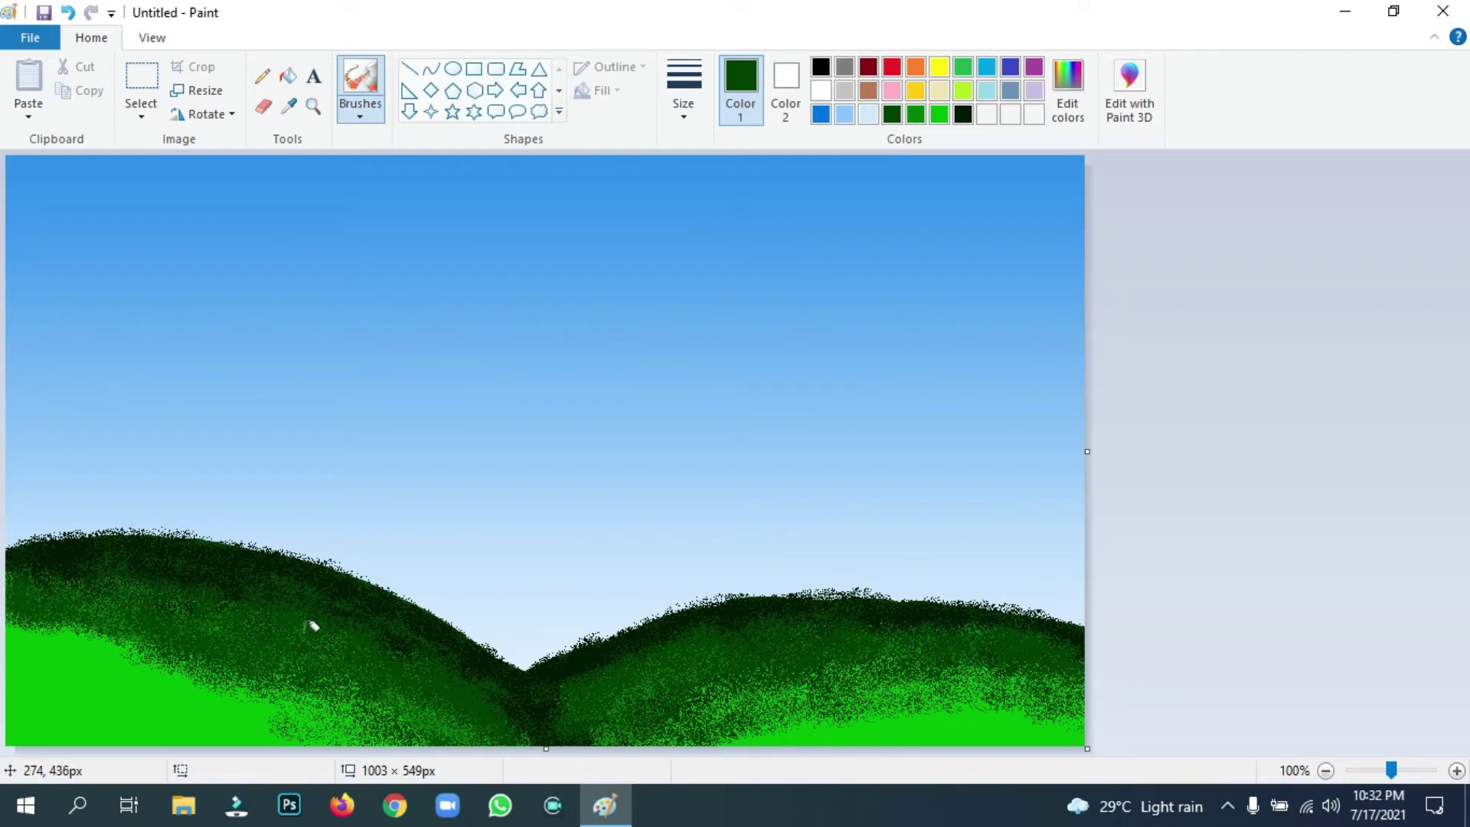
Deepen the upper shading of both hills with near-black green, undoing an accidental reduction of the canvas height.
click(964, 118)
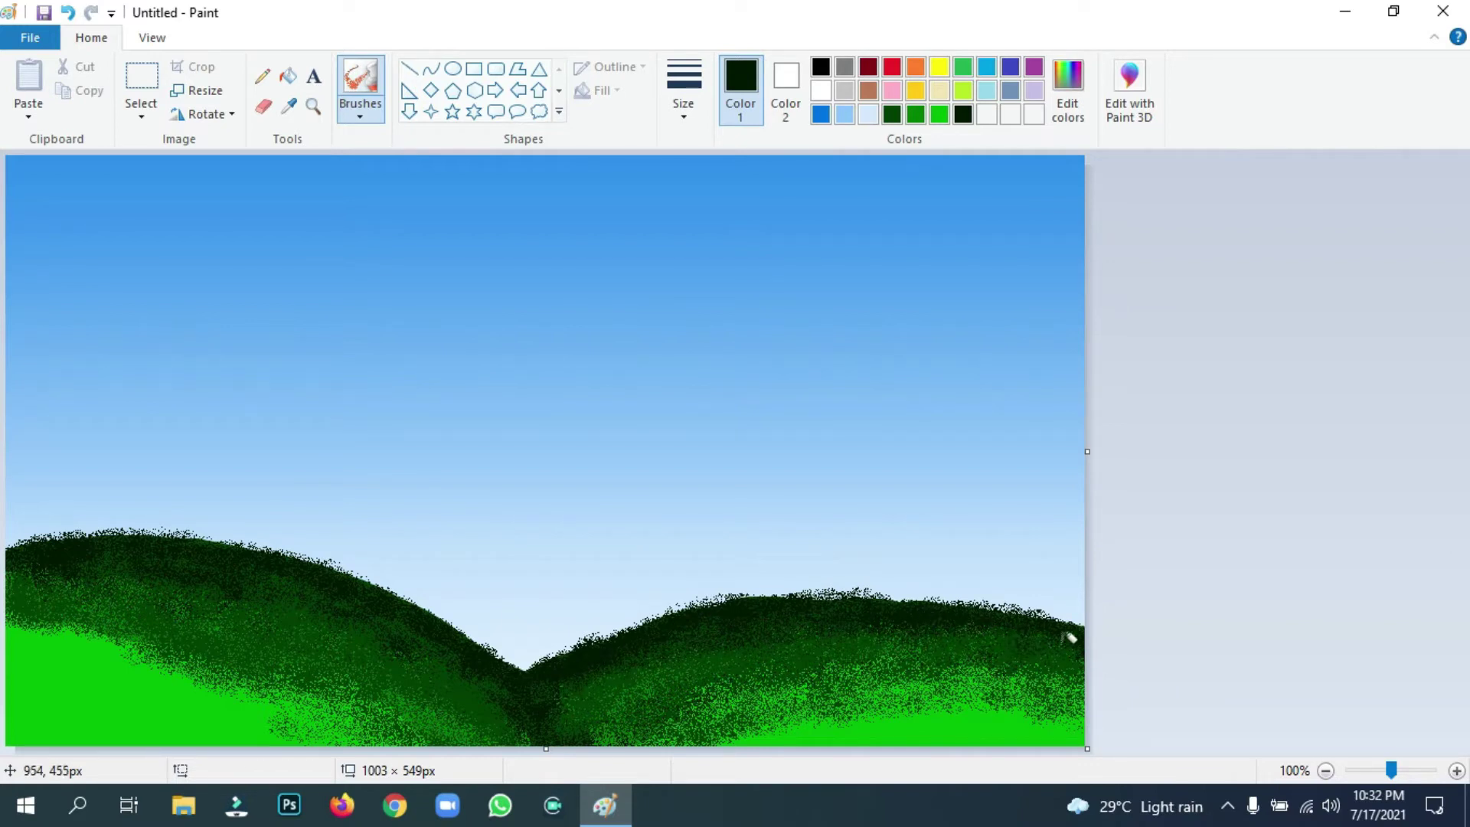
drag(546, 748, 546, 698)
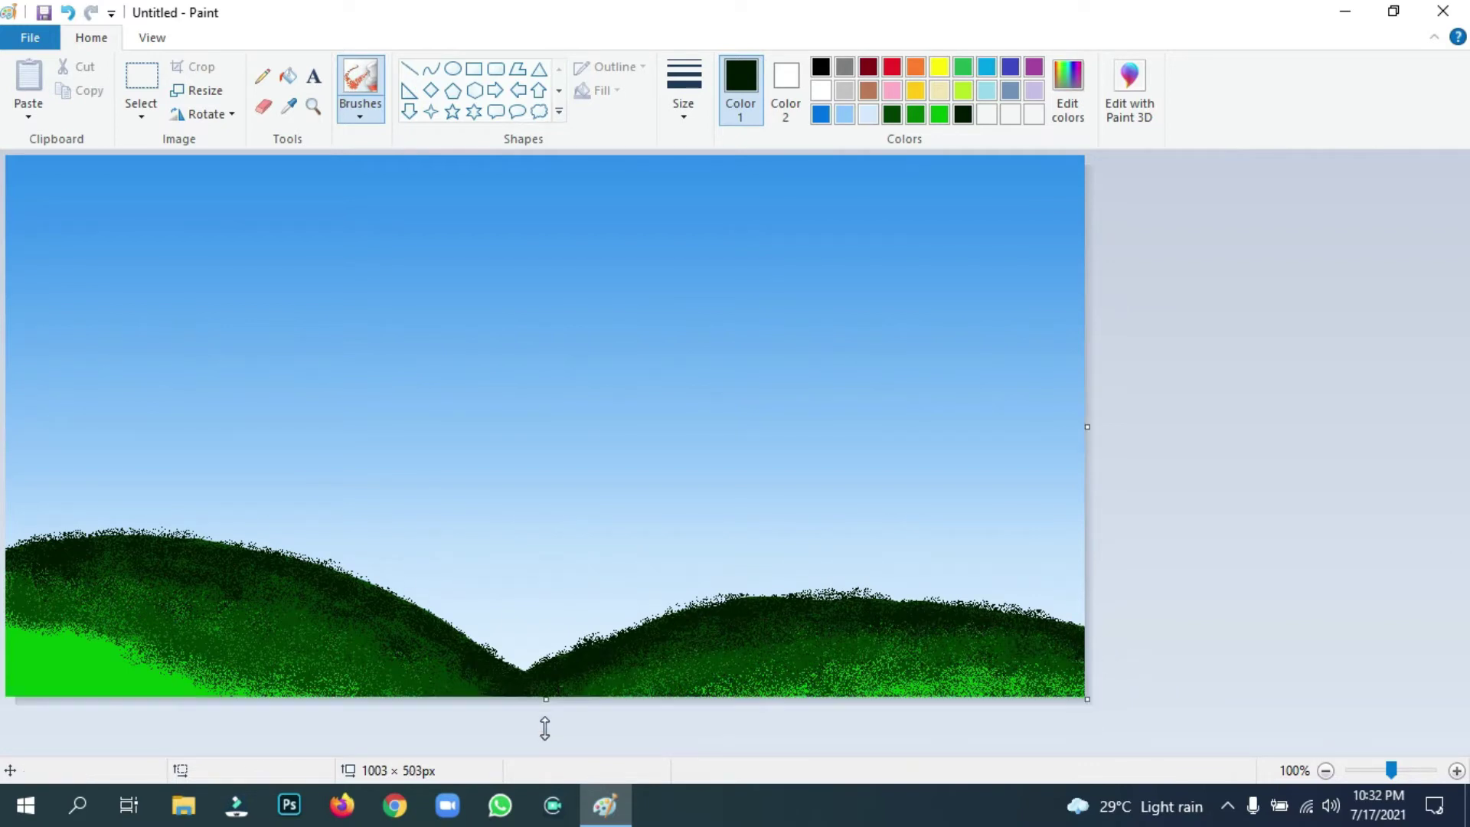
key(ctrl+z)
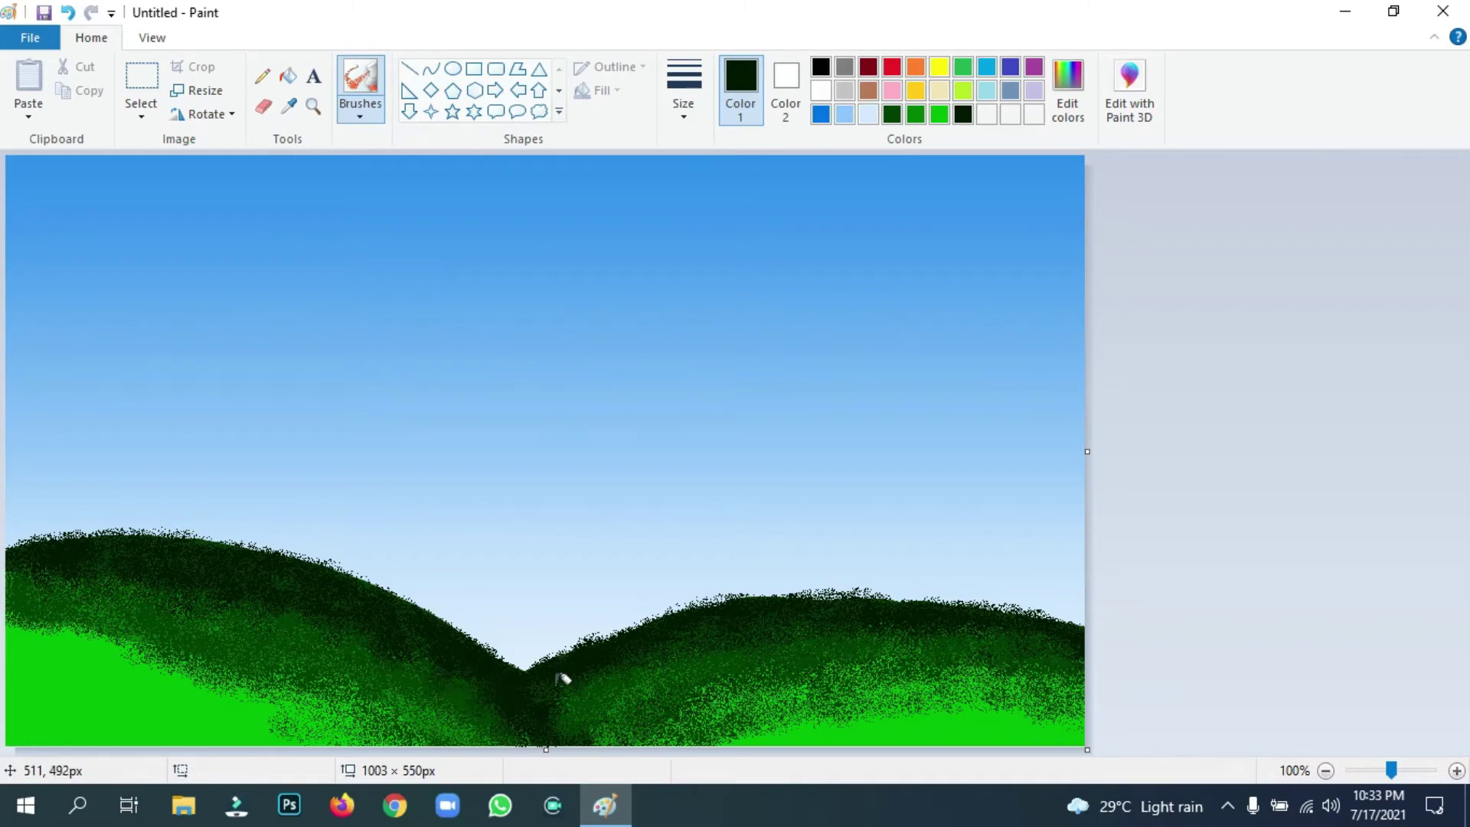
Spray medium green over the lower part of the right hill to soften its bright green area.
click(915, 115)
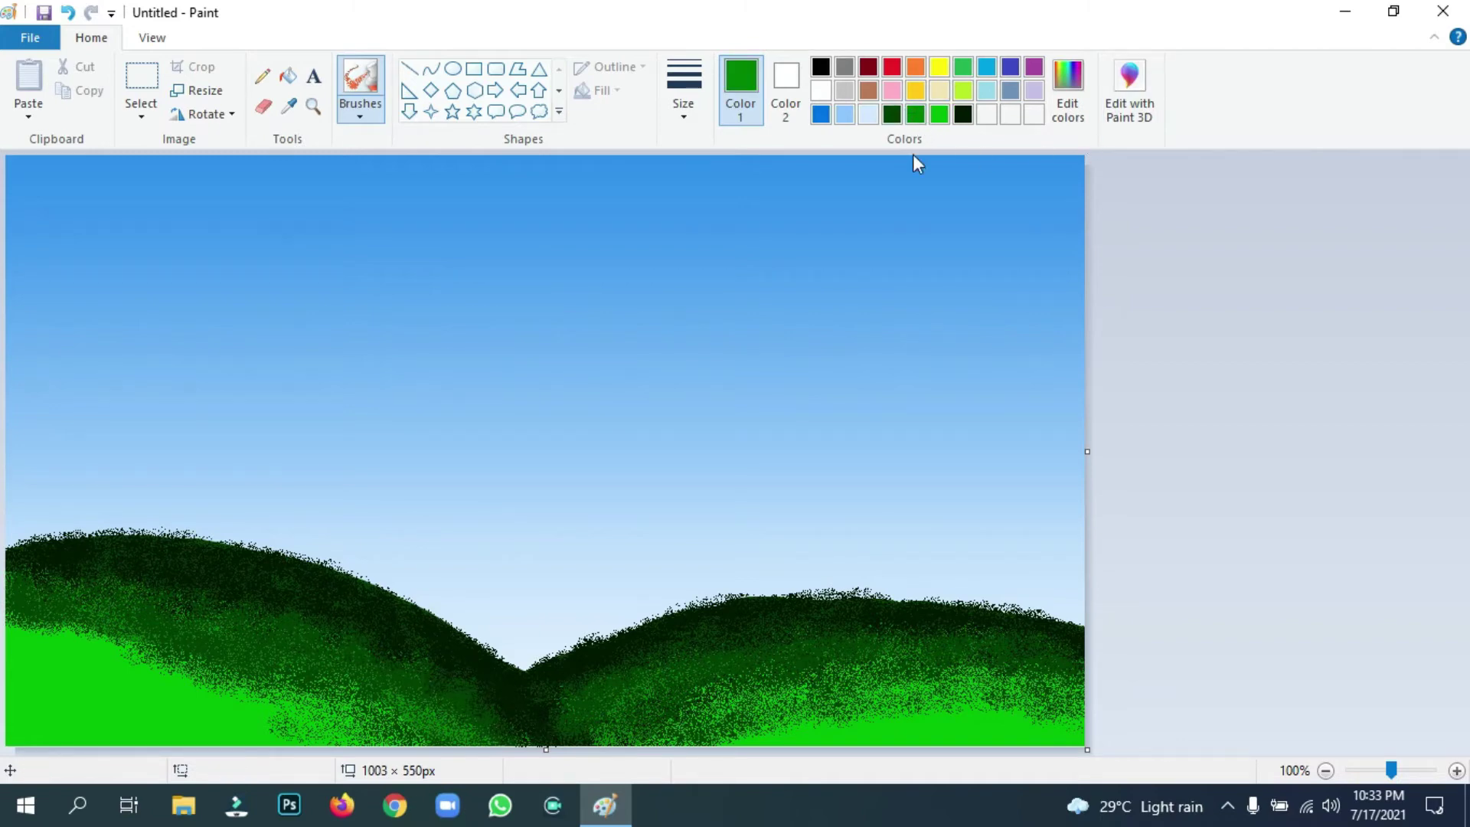
mouse_move(788, 690)
mouse_down()
mouse_move(868, 719)
mouse_move(858, 702)
mouse_move(802, 708)
mouse_move(782, 689)
mouse_move(678, 715)
mouse_move(852, 722)
mouse_move(871, 706)
mouse_move(876, 722)
mouse_move(889, 690)
mouse_up()
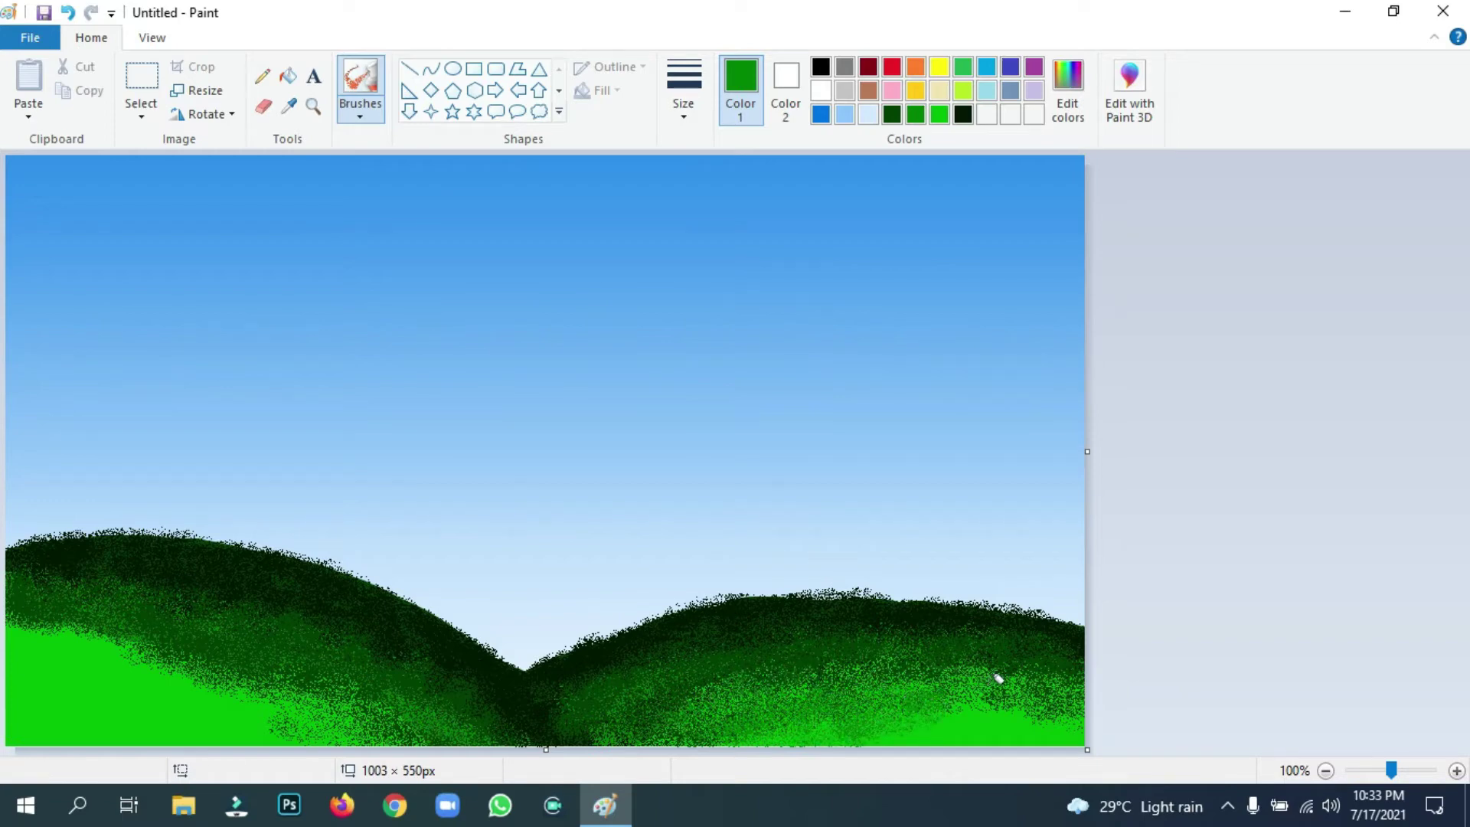
mouse_move(998, 679)
mouse_down()
mouse_move(1041, 670)
mouse_move(815, 667)
mouse_move(772, 684)
mouse_move(734, 670)
mouse_move(733, 701)
mouse_up()
mouse_move(865, 729)
mouse_down()
mouse_move(1002, 697)
mouse_move(1059, 723)
mouse_up()
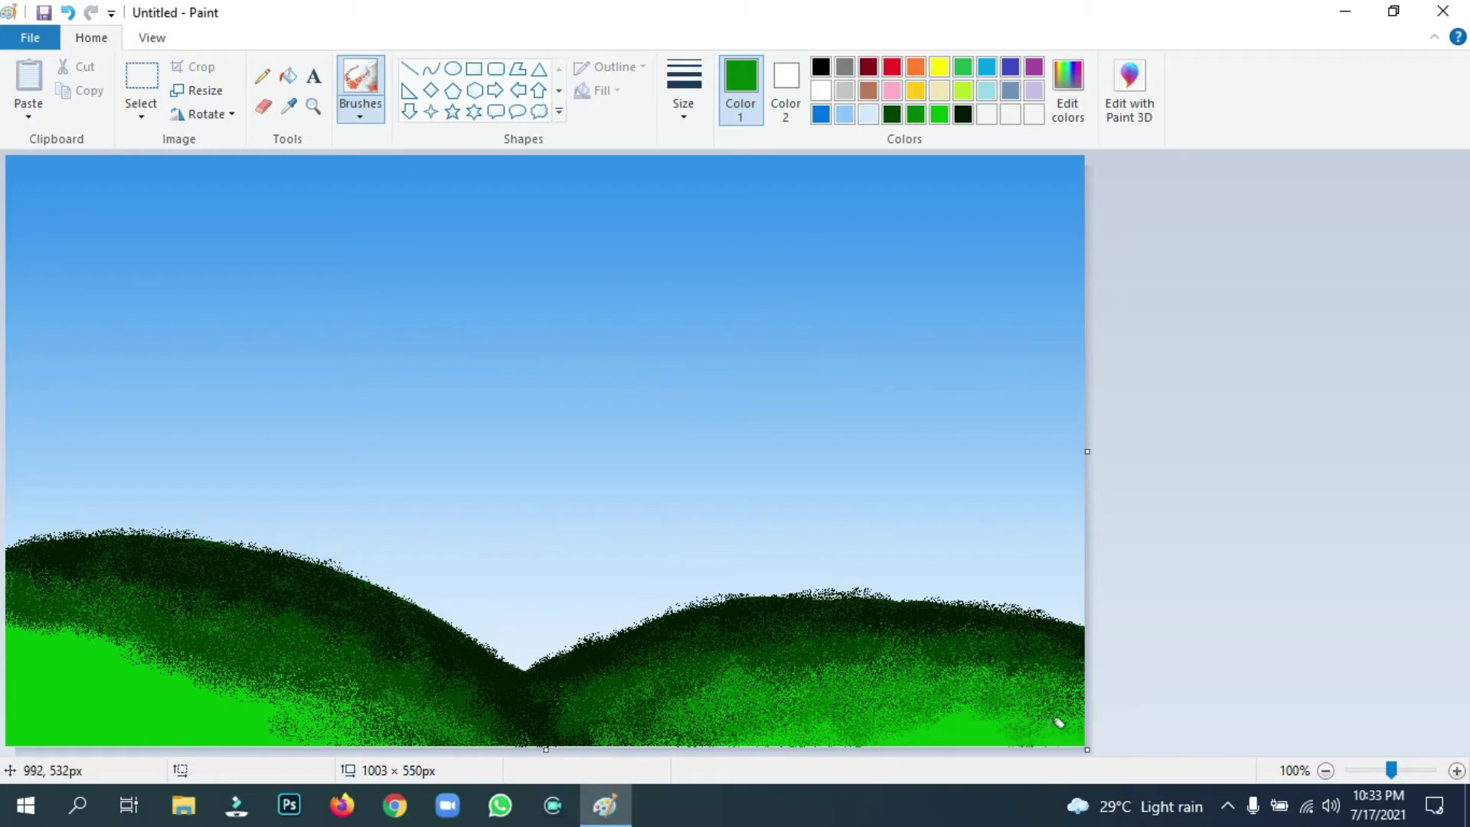
Spray medium green over the left hill's bright base and lower slope, extending it up toward the dark ridge and into the valley.
mouse_move(269, 619)
mouse_down()
mouse_move(387, 715)
mouse_move(331, 692)
mouse_move(367, 692)
mouse_up()
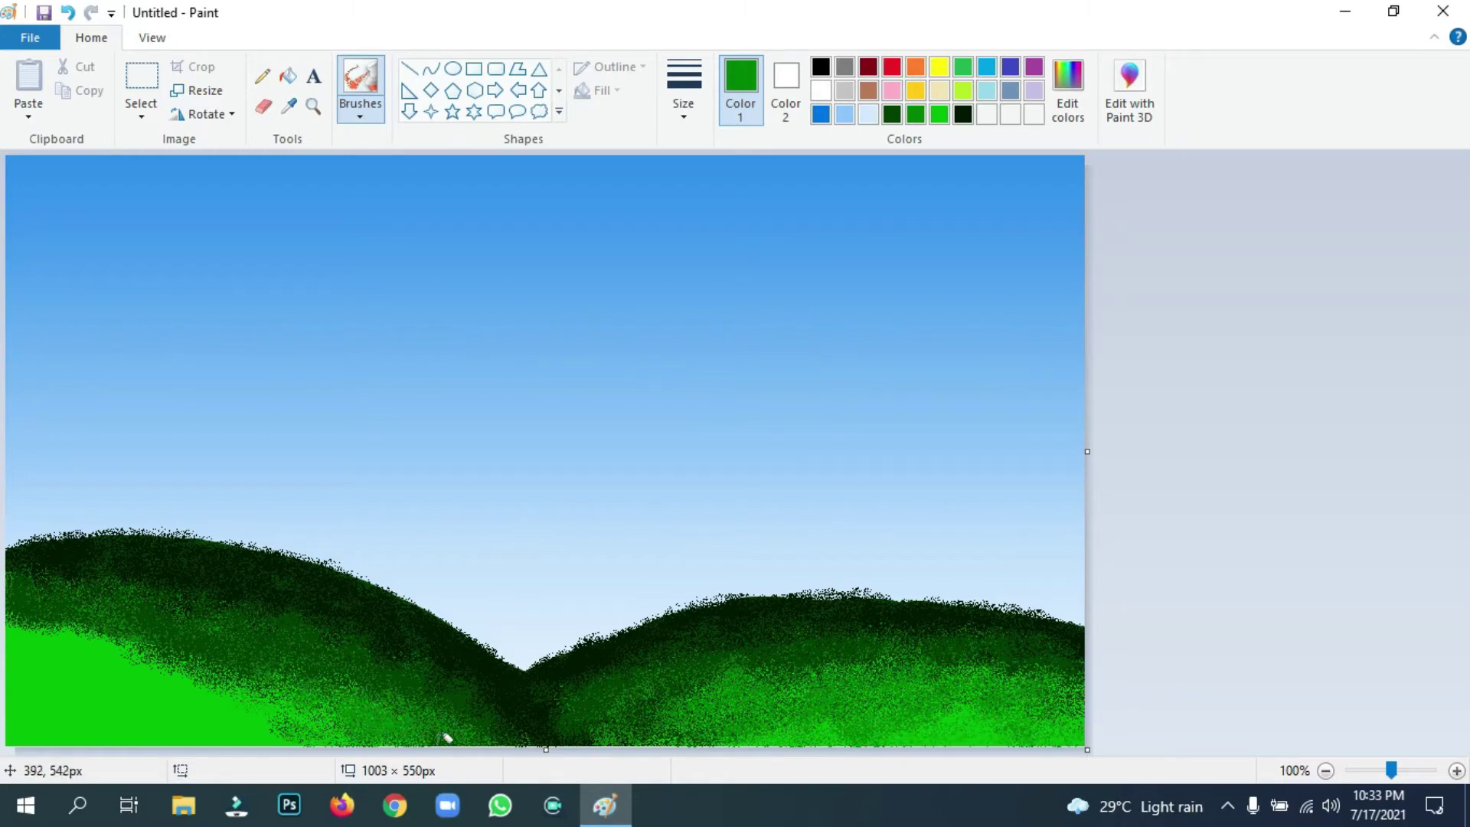
mouse_move(317, 759)
mouse_down()
mouse_move(140, 716)
mouse_move(46, 729)
mouse_move(160, 717)
mouse_move(165, 686)
mouse_move(245, 696)
mouse_move(245, 658)
mouse_move(206, 666)
mouse_move(289, 696)
mouse_move(272, 707)
mouse_move(211, 686)
mouse_move(72, 610)
mouse_move(162, 653)
mouse_move(117, 644)
mouse_move(135, 665)
mouse_move(20, 609)
mouse_move(1, 651)
mouse_move(23, 684)
mouse_move(18, 723)
mouse_move(22, 662)
mouse_move(17, 701)
mouse_move(2, 692)
mouse_move(45, 730)
mouse_move(34, 710)
mouse_move(46, 721)
mouse_move(69, 695)
mouse_move(94, 699)
mouse_move(76, 672)
mouse_move(178, 663)
mouse_up()
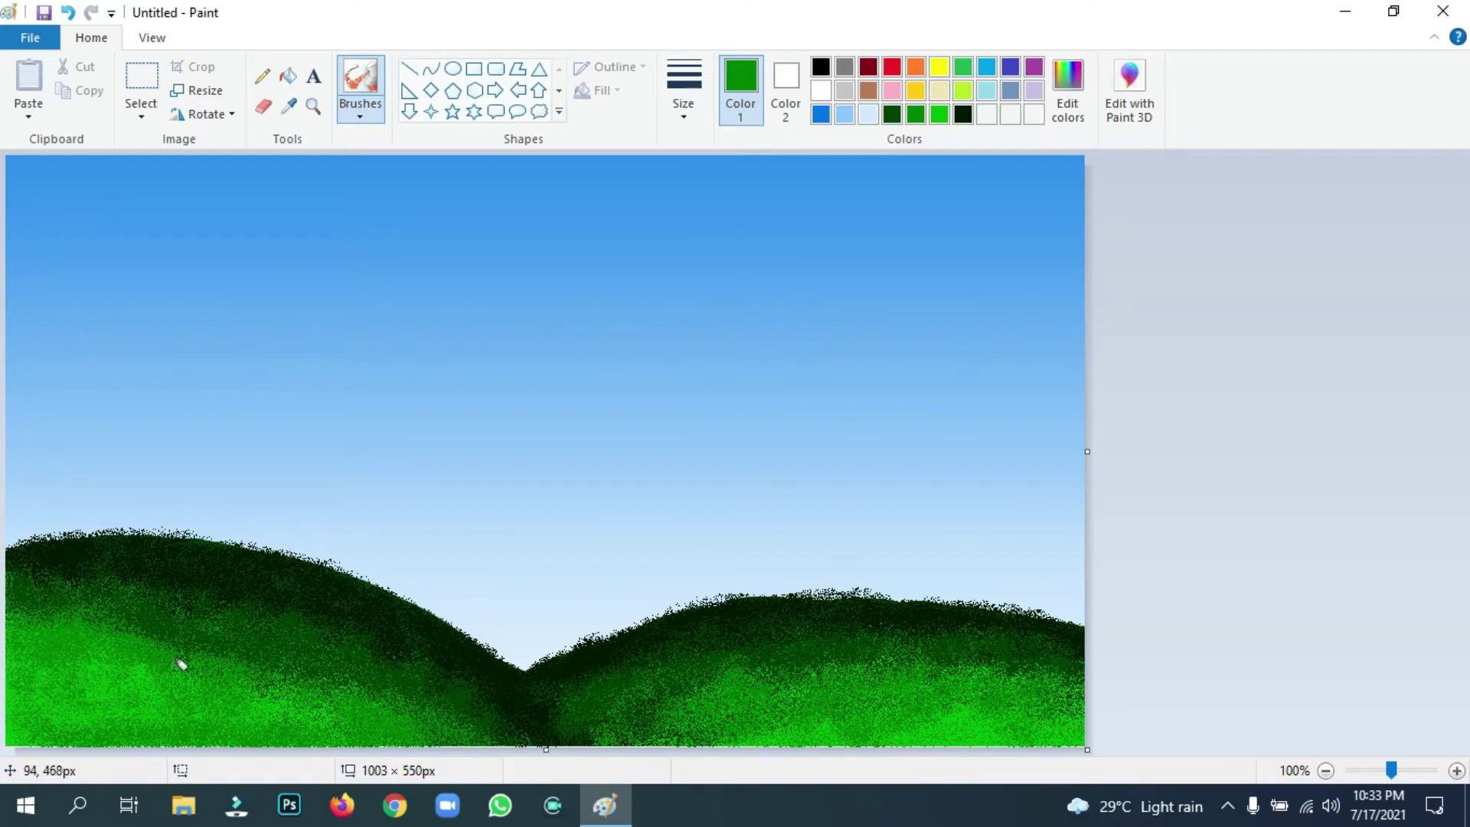
mouse_move(317, 688)
mouse_down()
mouse_move(211, 631)
mouse_move(170, 657)
mouse_move(183, 636)
mouse_move(142, 601)
mouse_move(278, 595)
mouse_up()
mouse_move(397, 676)
mouse_down()
mouse_move(470, 710)
mouse_move(481, 690)
mouse_move(451, 703)
mouse_move(340, 642)
mouse_move(251, 655)
mouse_up()
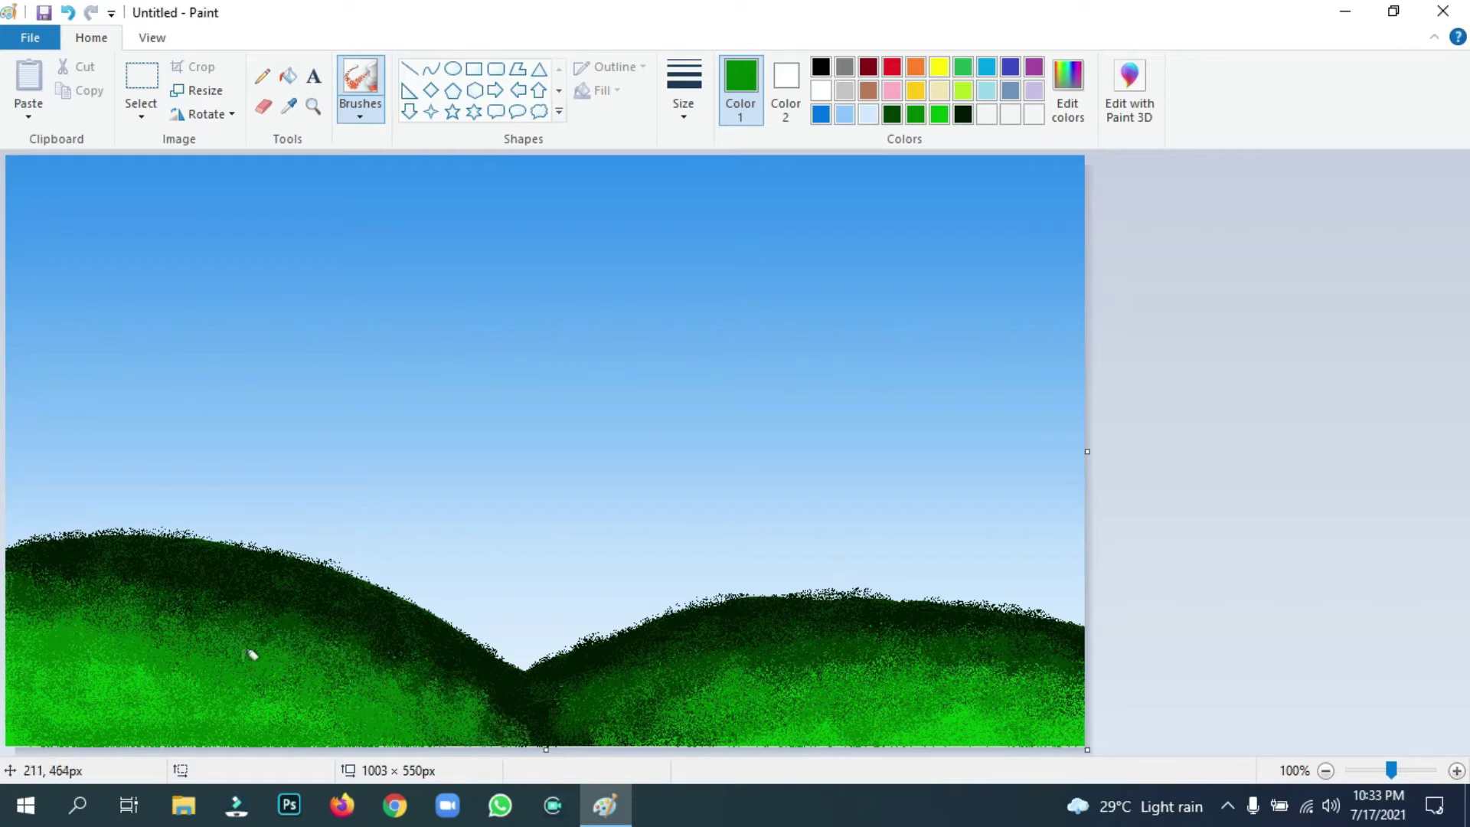
mouse_move(479, 742)
mouse_down()
mouse_move(555, 737)
mouse_move(573, 757)
mouse_up()
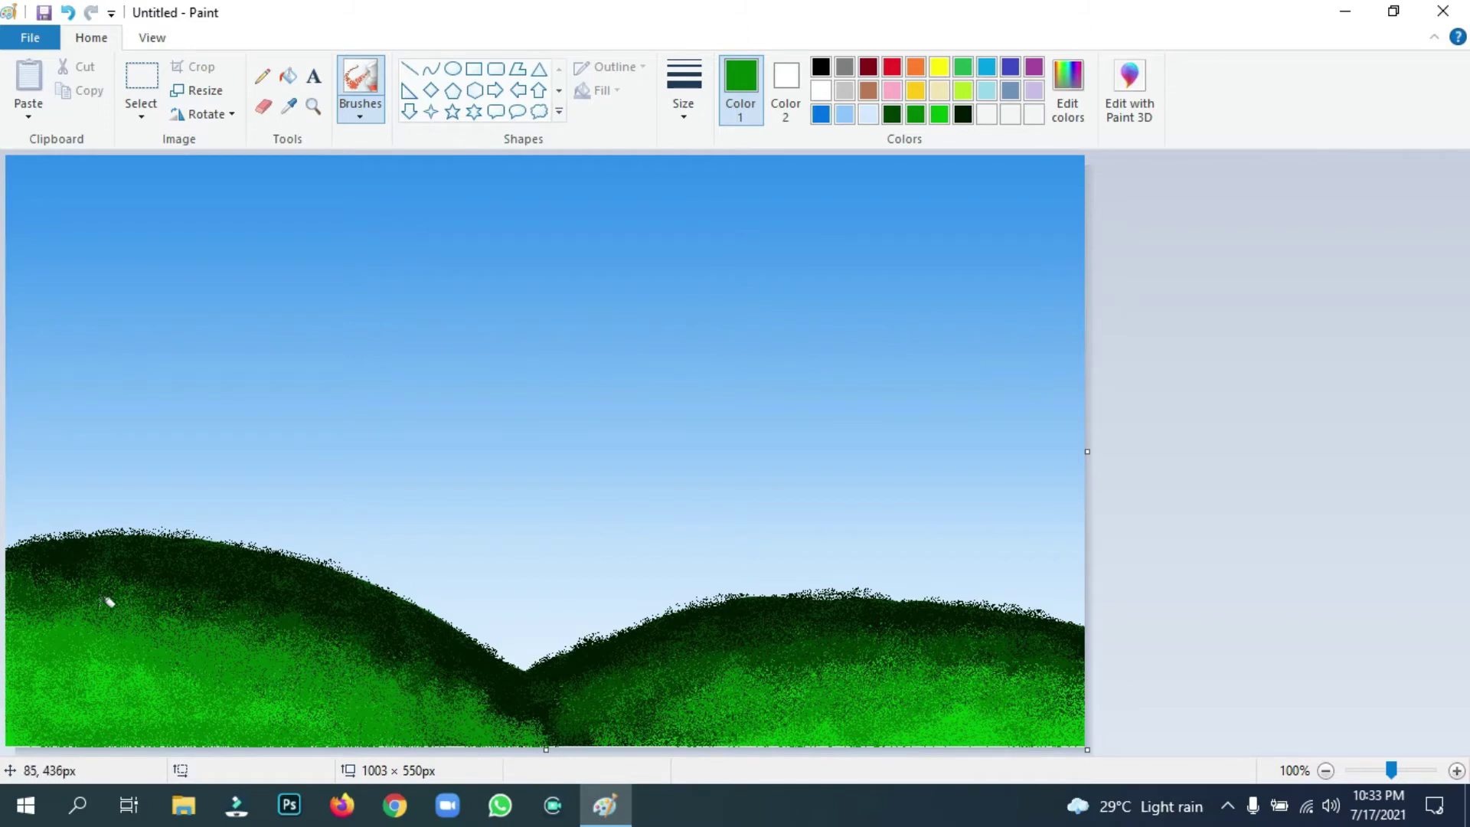
mouse_move(139, 610)
mouse_down()
mouse_move(139, 580)
mouse_move(134, 613)
mouse_up()
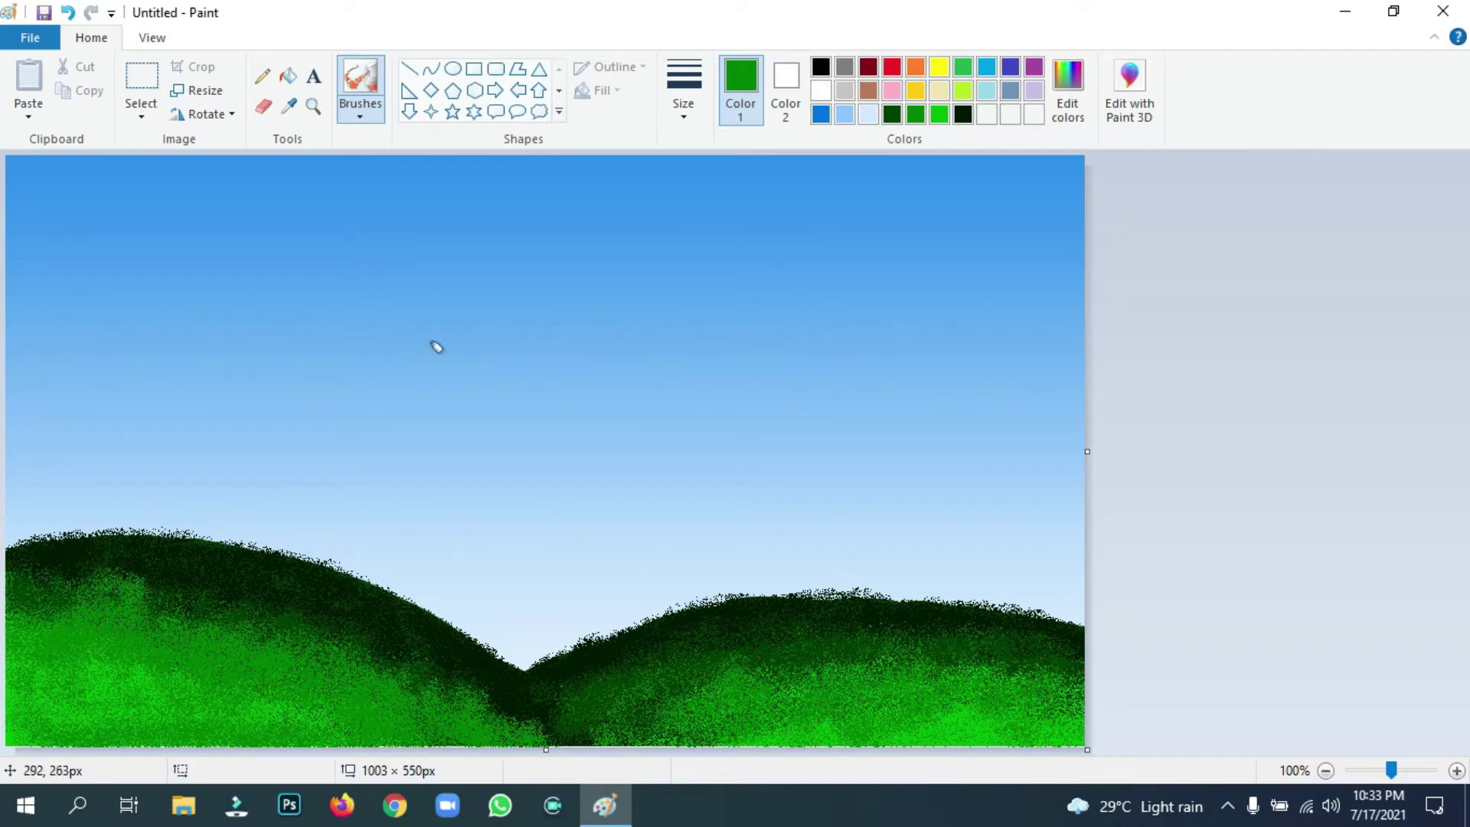
Blend dark green over the middle slopes of both hills and deepen the valley between them with near-black green.
click(892, 114)
mouse_move(181, 604)
mouse_down()
mouse_move(114, 568)
mouse_move(104, 591)
mouse_move(81, 592)
mouse_move(177, 594)
mouse_move(29, 614)
mouse_move(260, 598)
mouse_move(268, 643)
mouse_move(390, 646)
mouse_move(482, 709)
mouse_up()
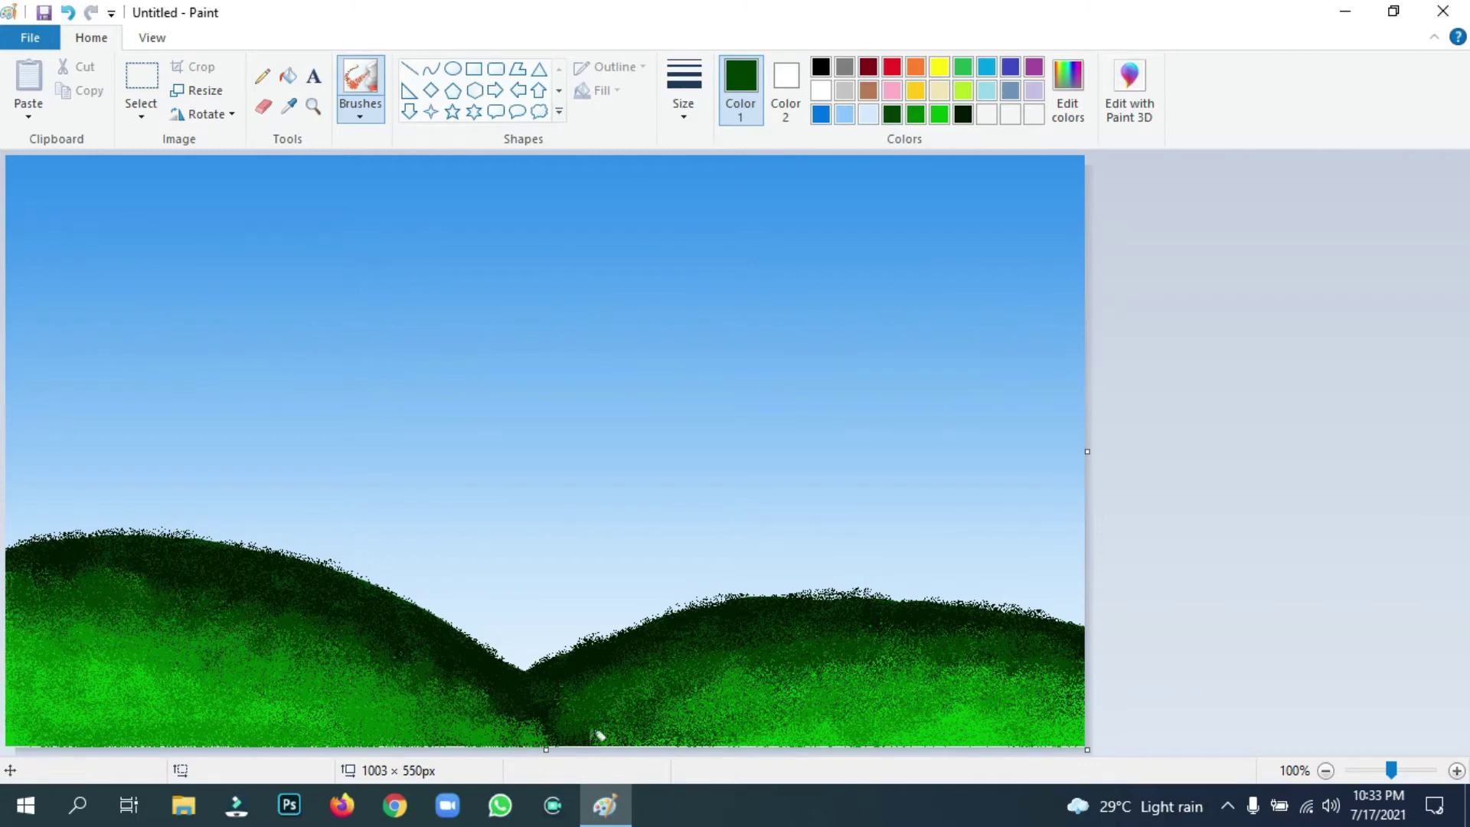
mouse_move(743, 649)
mouse_down()
mouse_move(816, 674)
mouse_move(924, 663)
mouse_up()
click(964, 117)
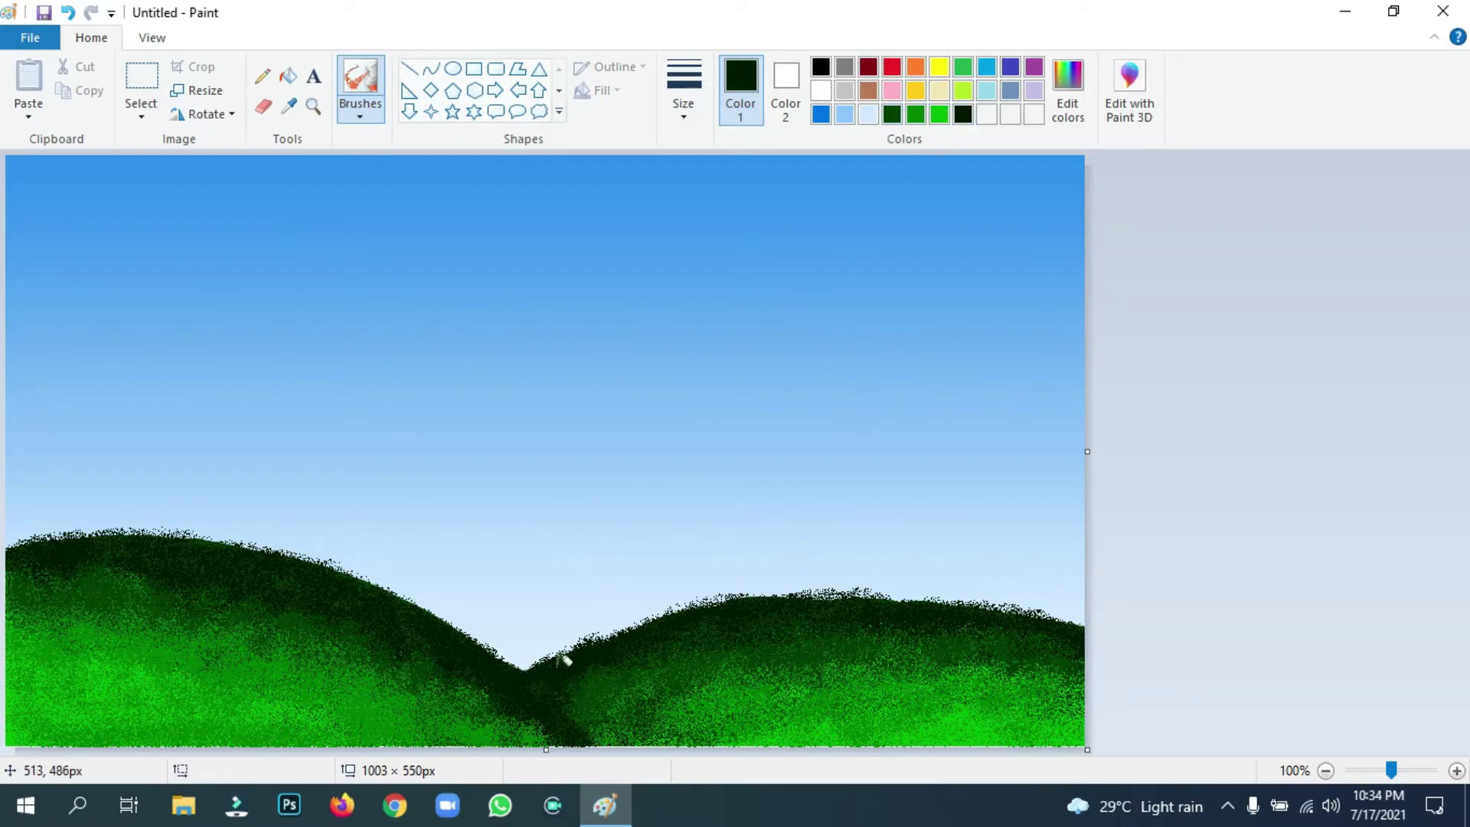
mouse_move(469, 663)
mouse_down()
mouse_move(499, 707)
mouse_move(540, 723)
mouse_move(553, 680)
mouse_up()
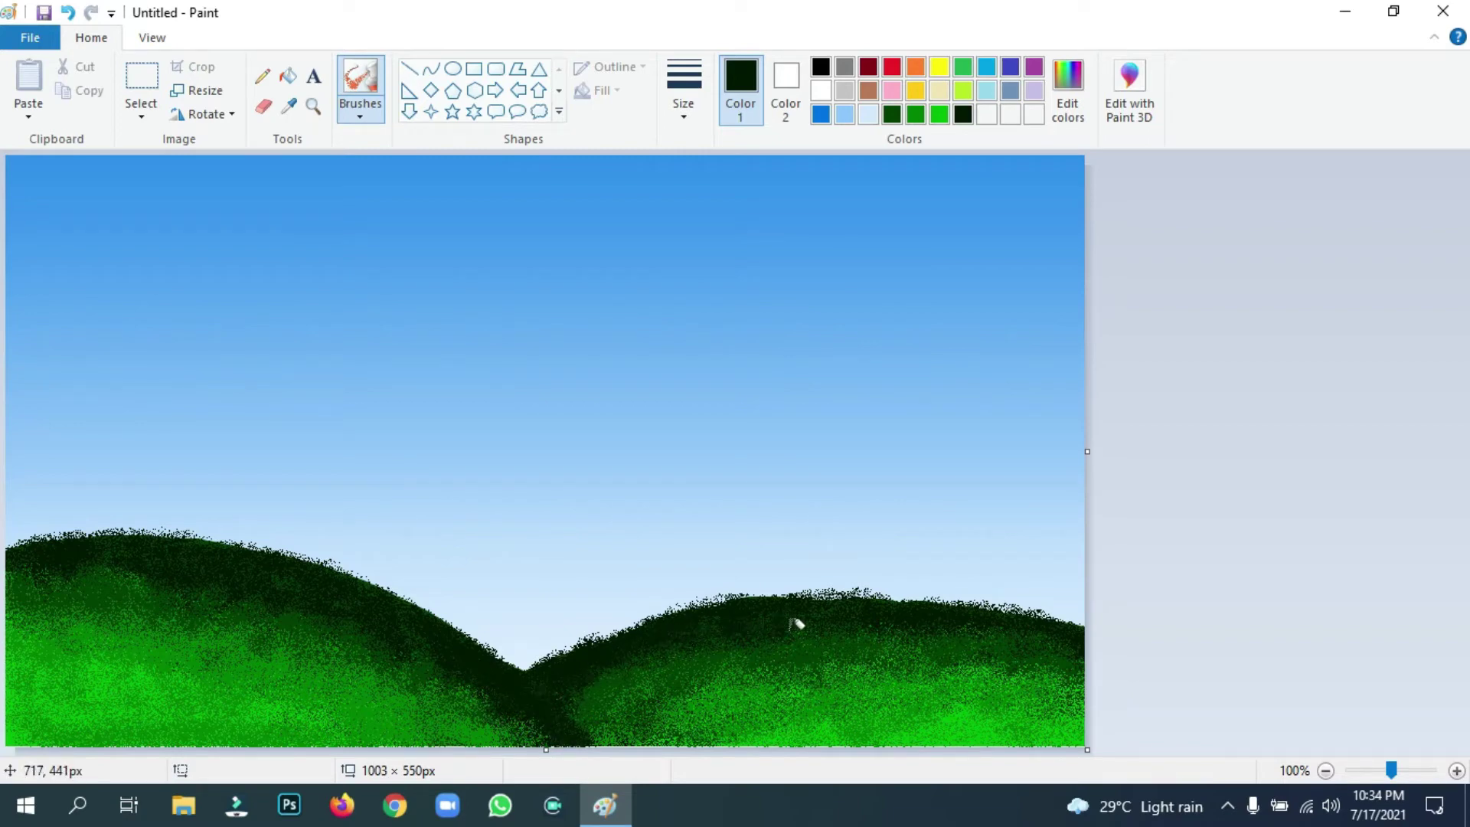
Switch from the airbrush to the oil brush.
click(361, 113)
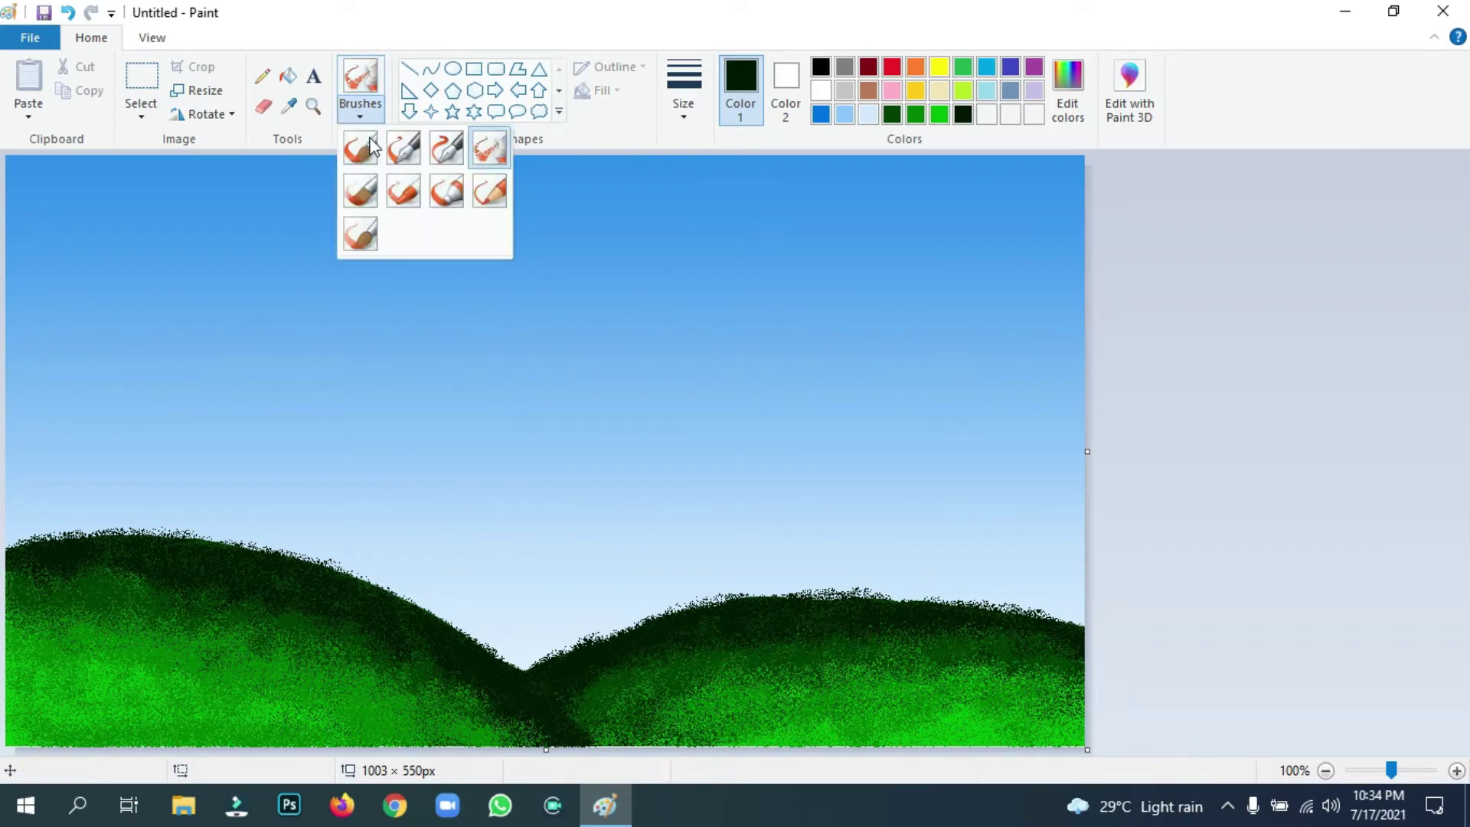
click(359, 193)
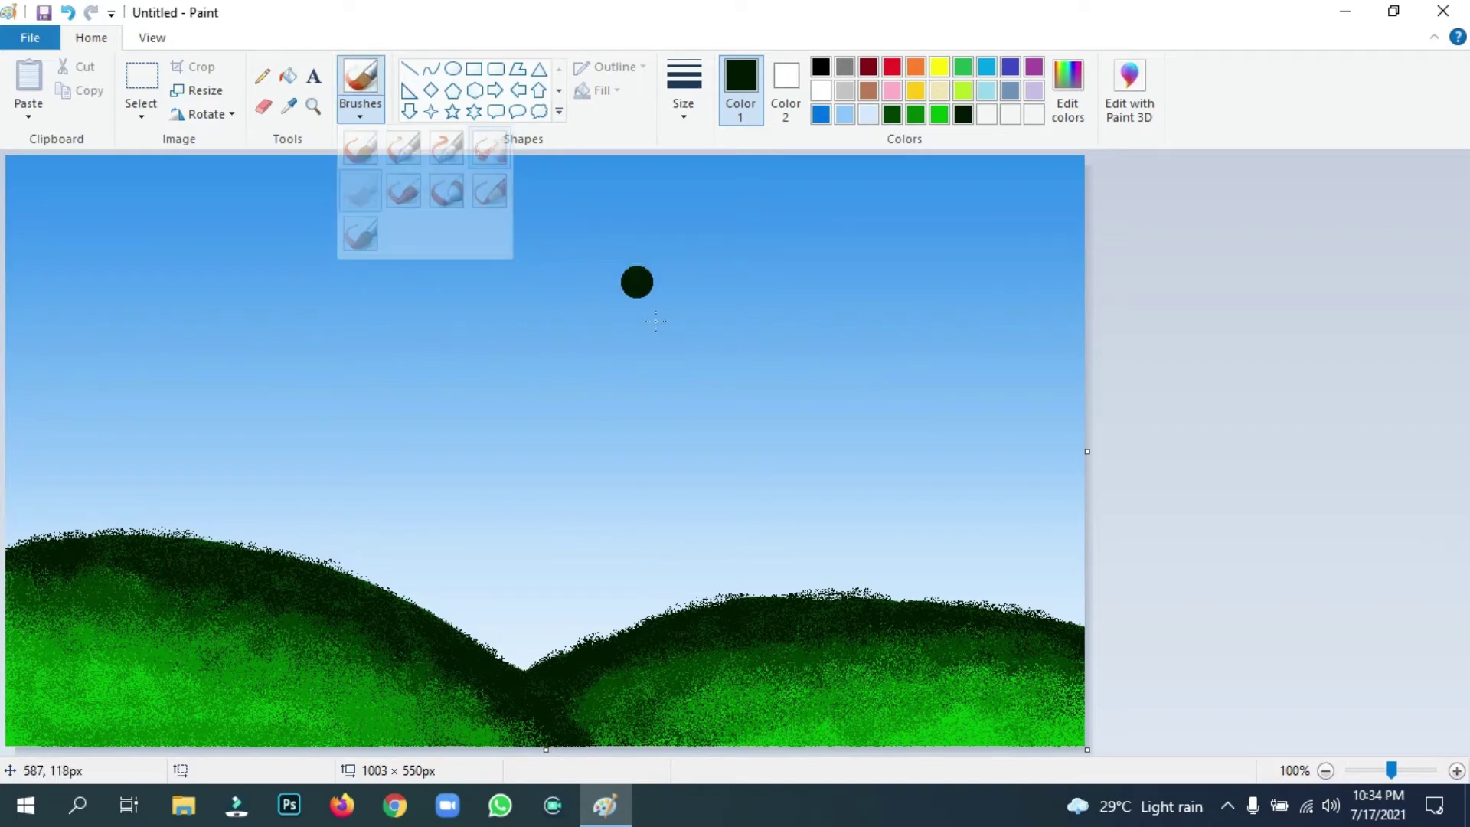
click(1071, 99)
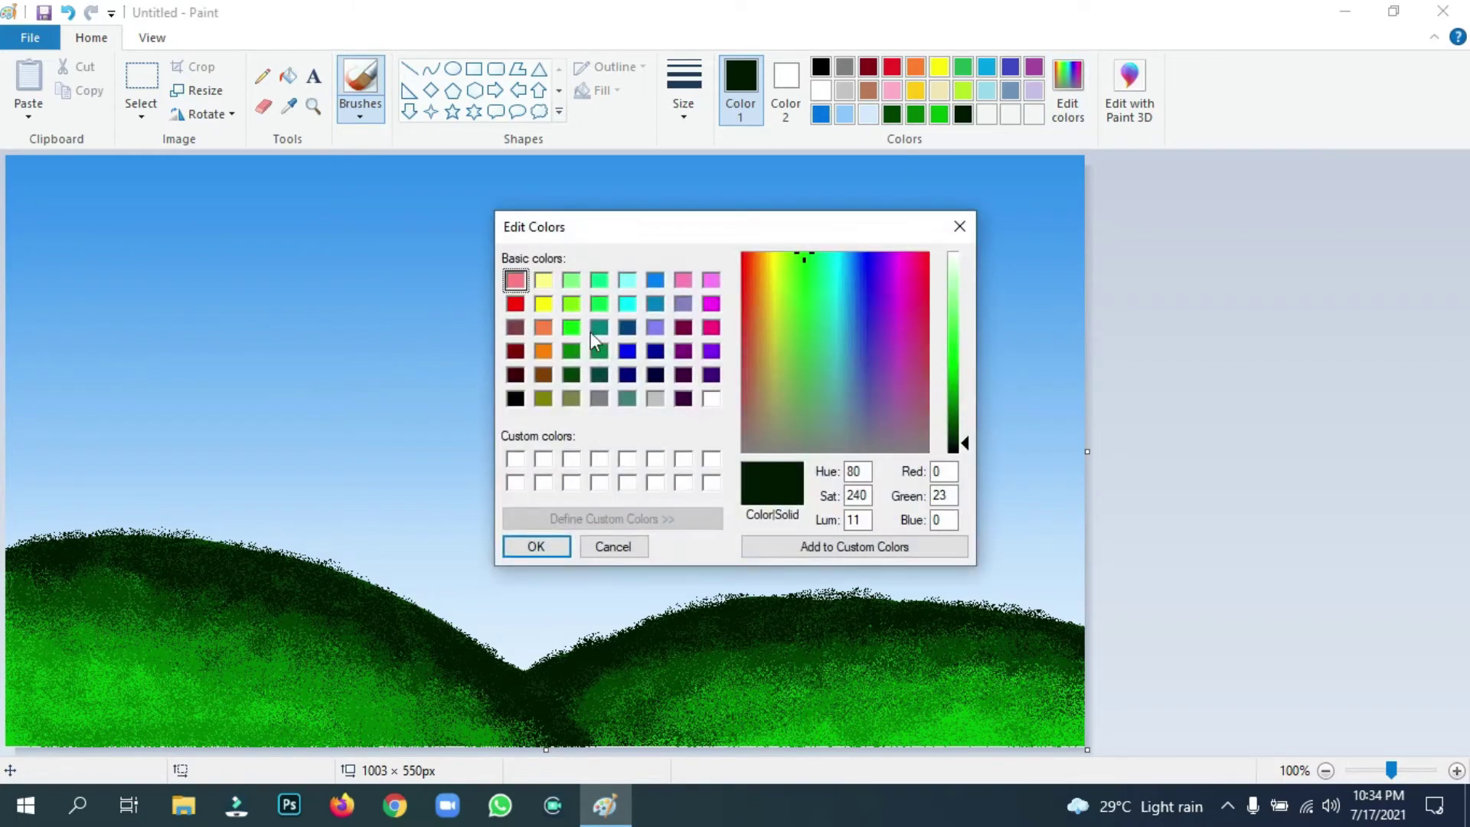
click(959, 227)
click(963, 90)
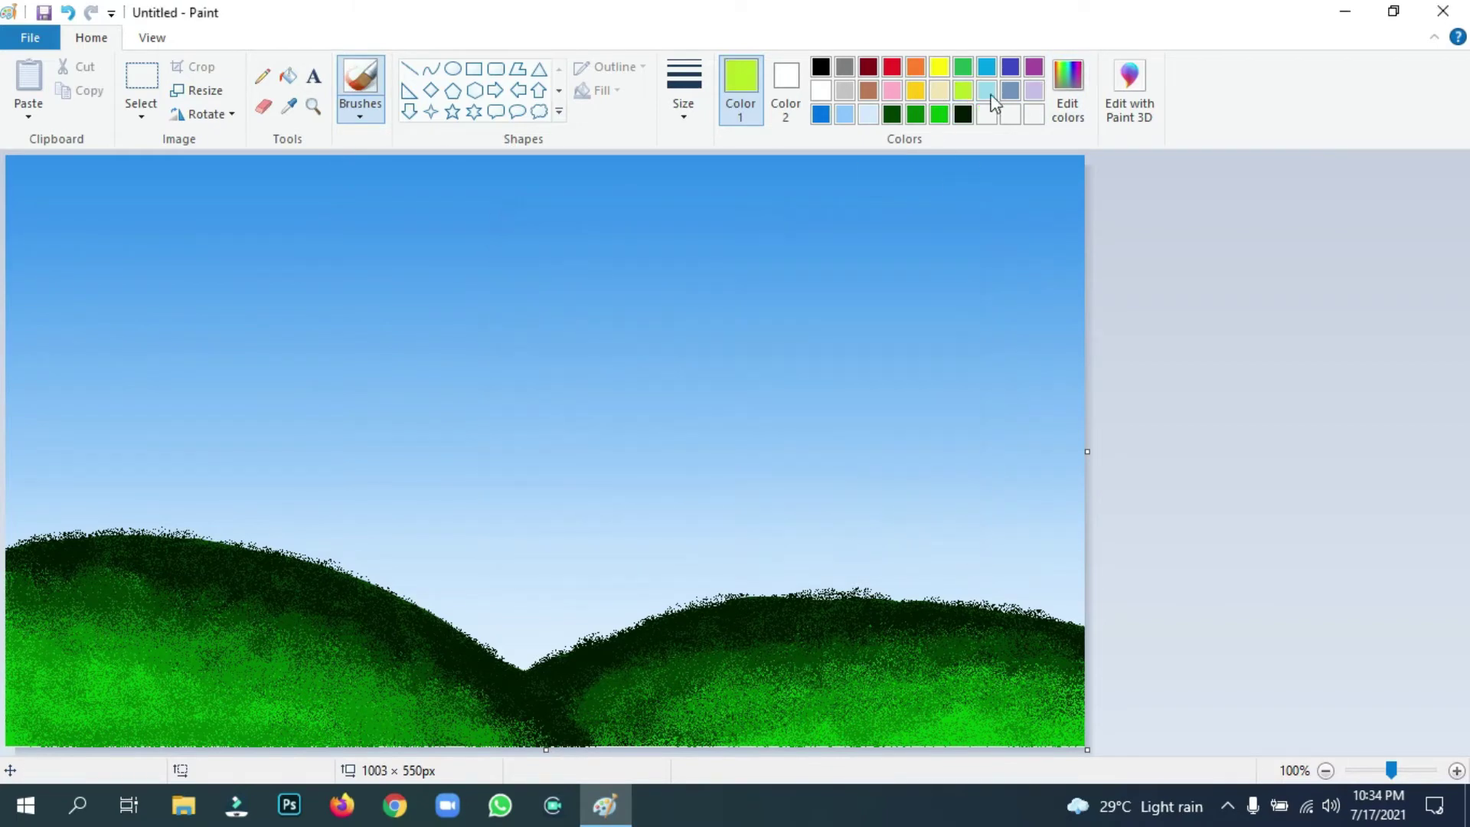
click(1076, 103)
drag(971, 283, 968, 377)
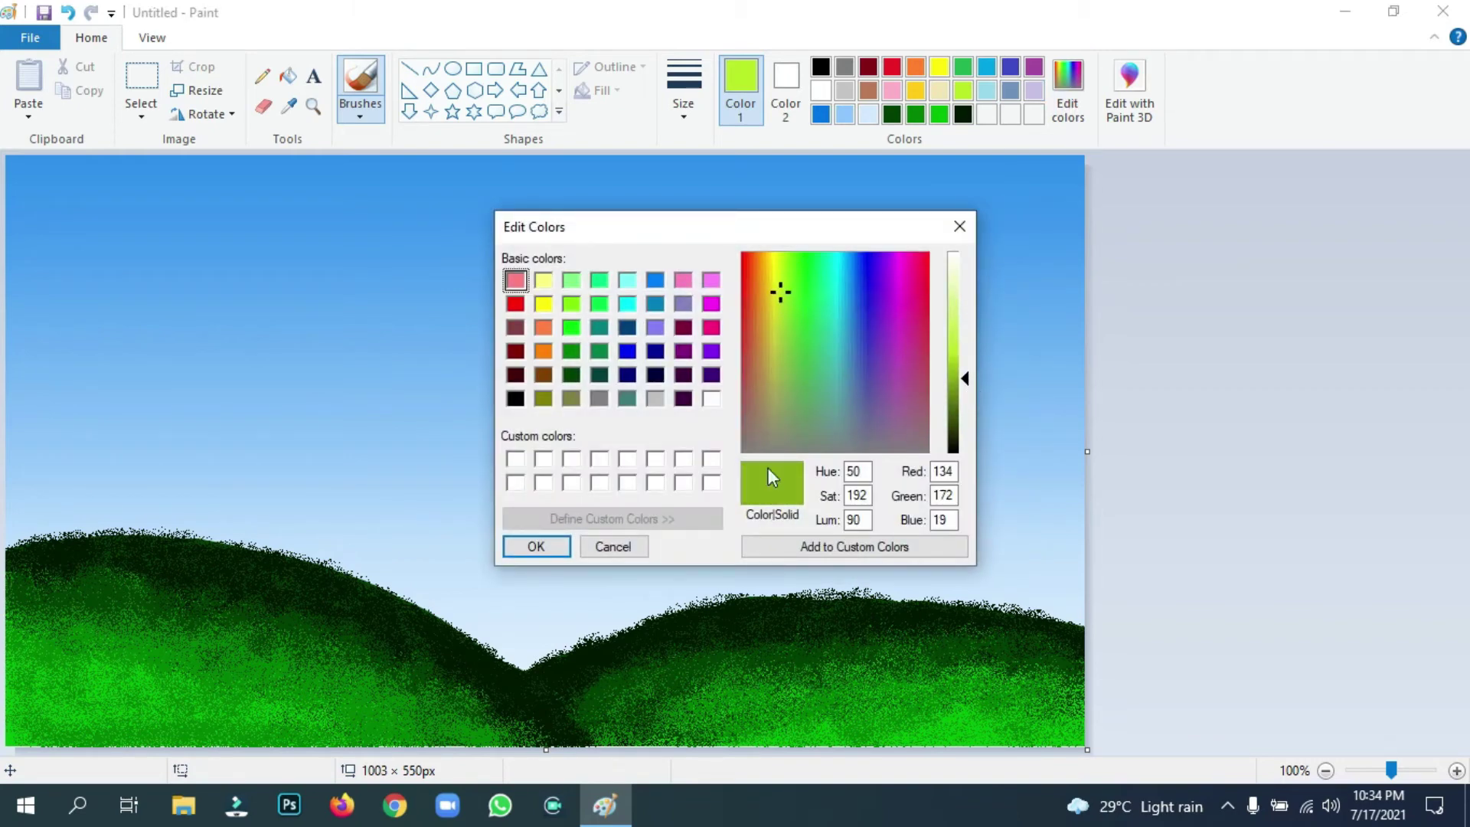
click(959, 227)
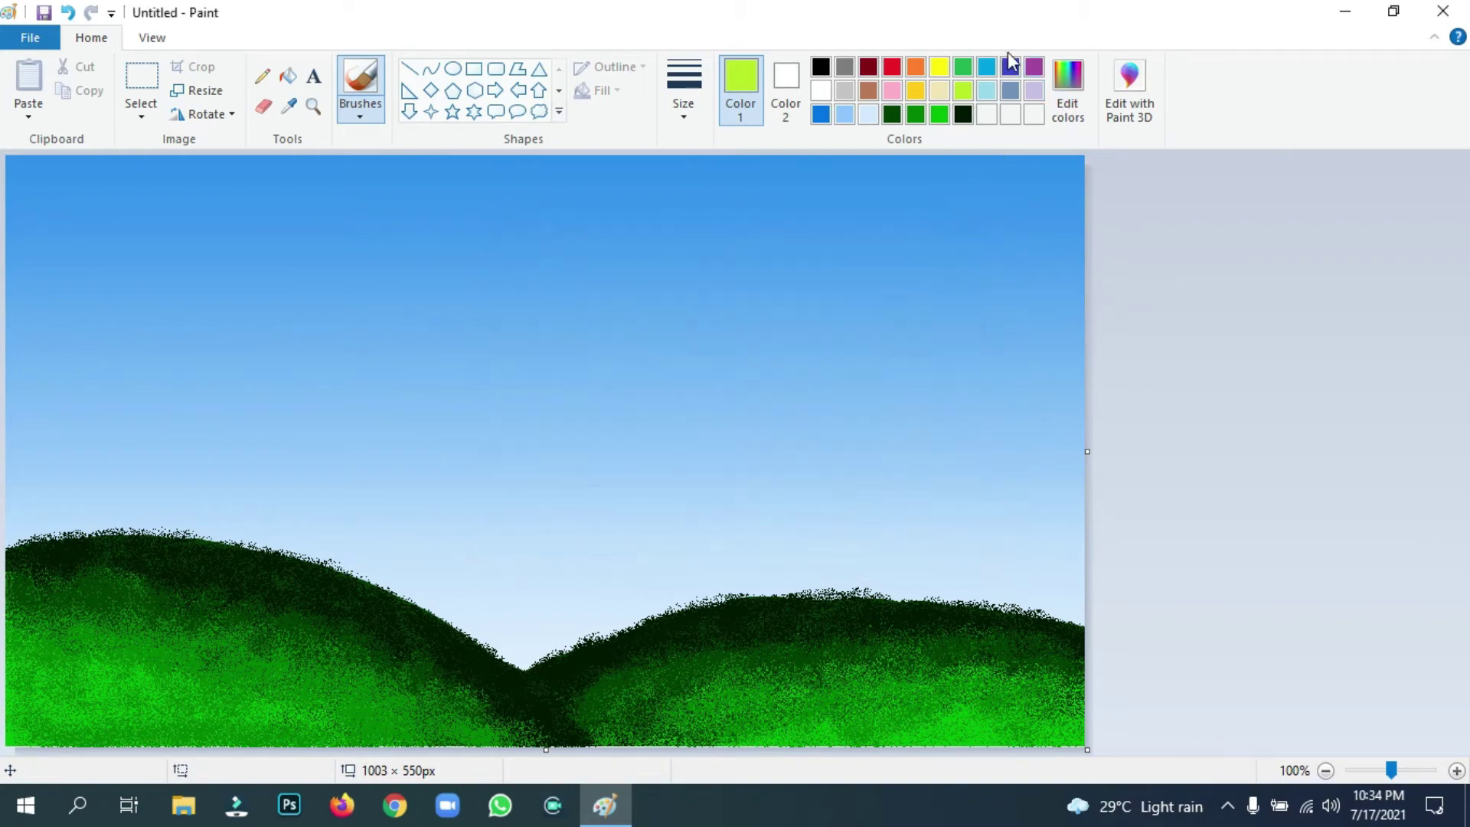
click(945, 66)
Mix a slightly darkened bright green and paint a broad tree canopy in the sky above the right hill.
click(1069, 96)
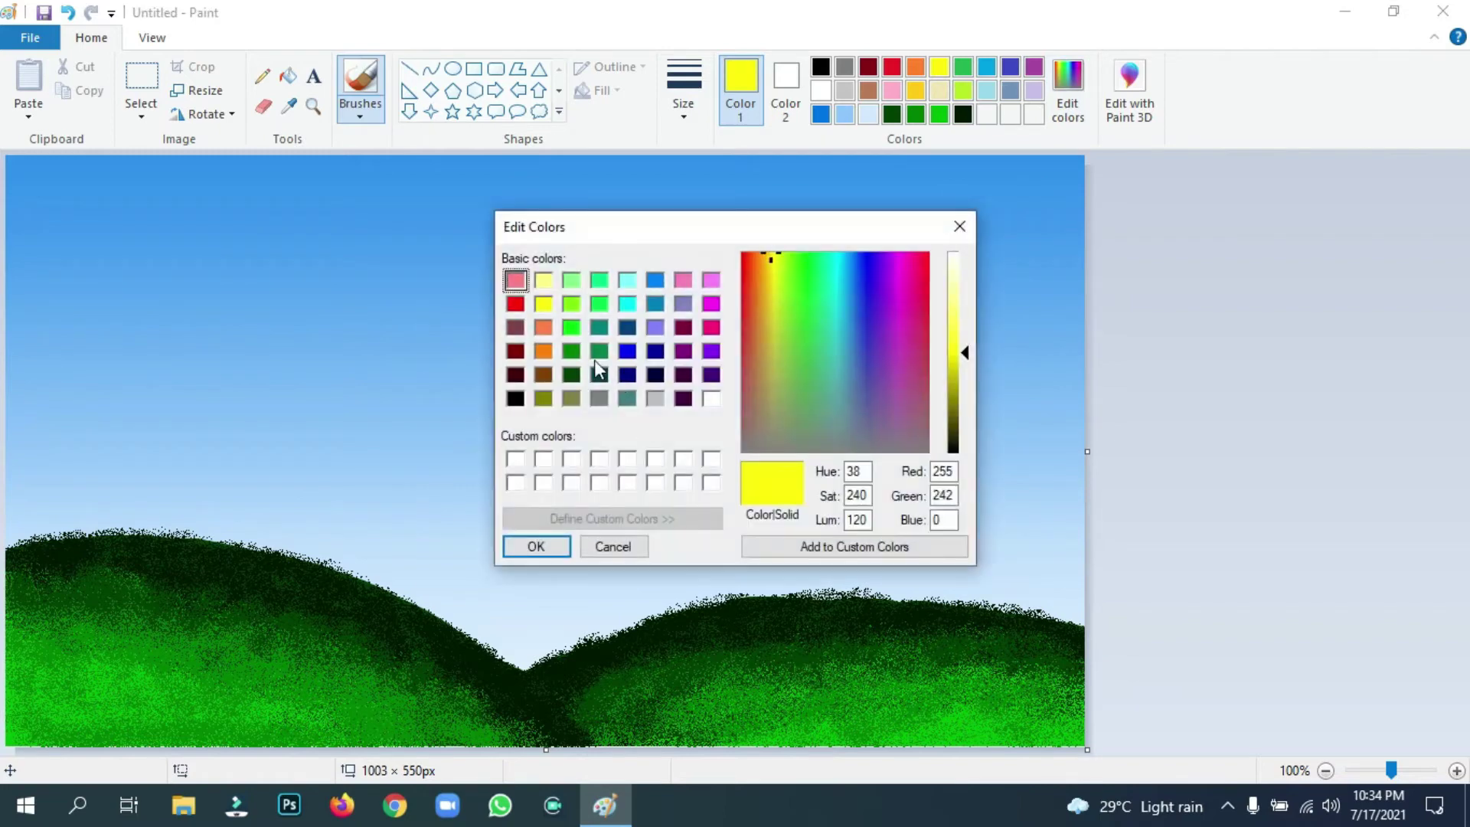
click(570, 327)
click(963, 370)
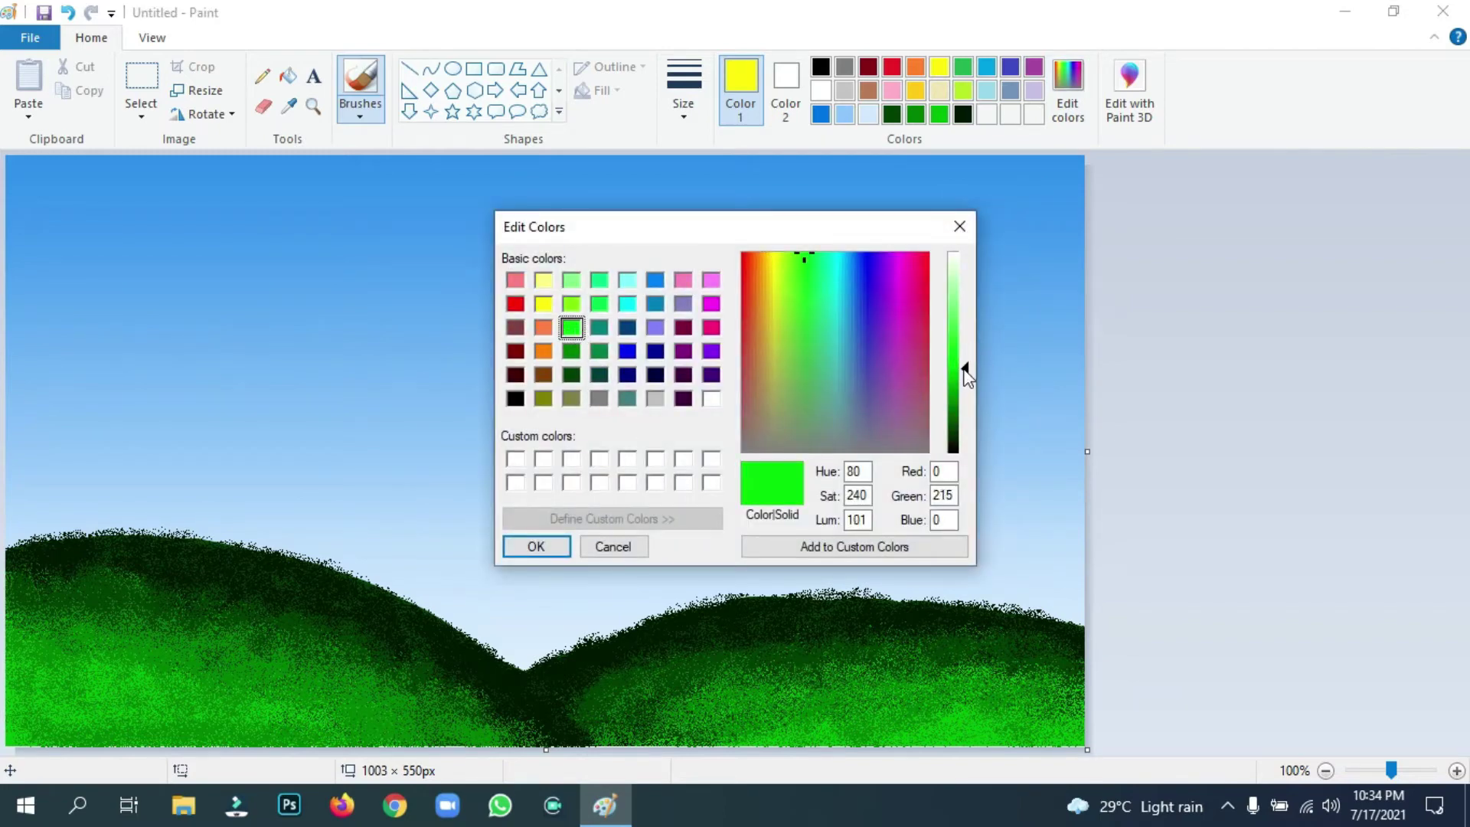
click(557, 545)
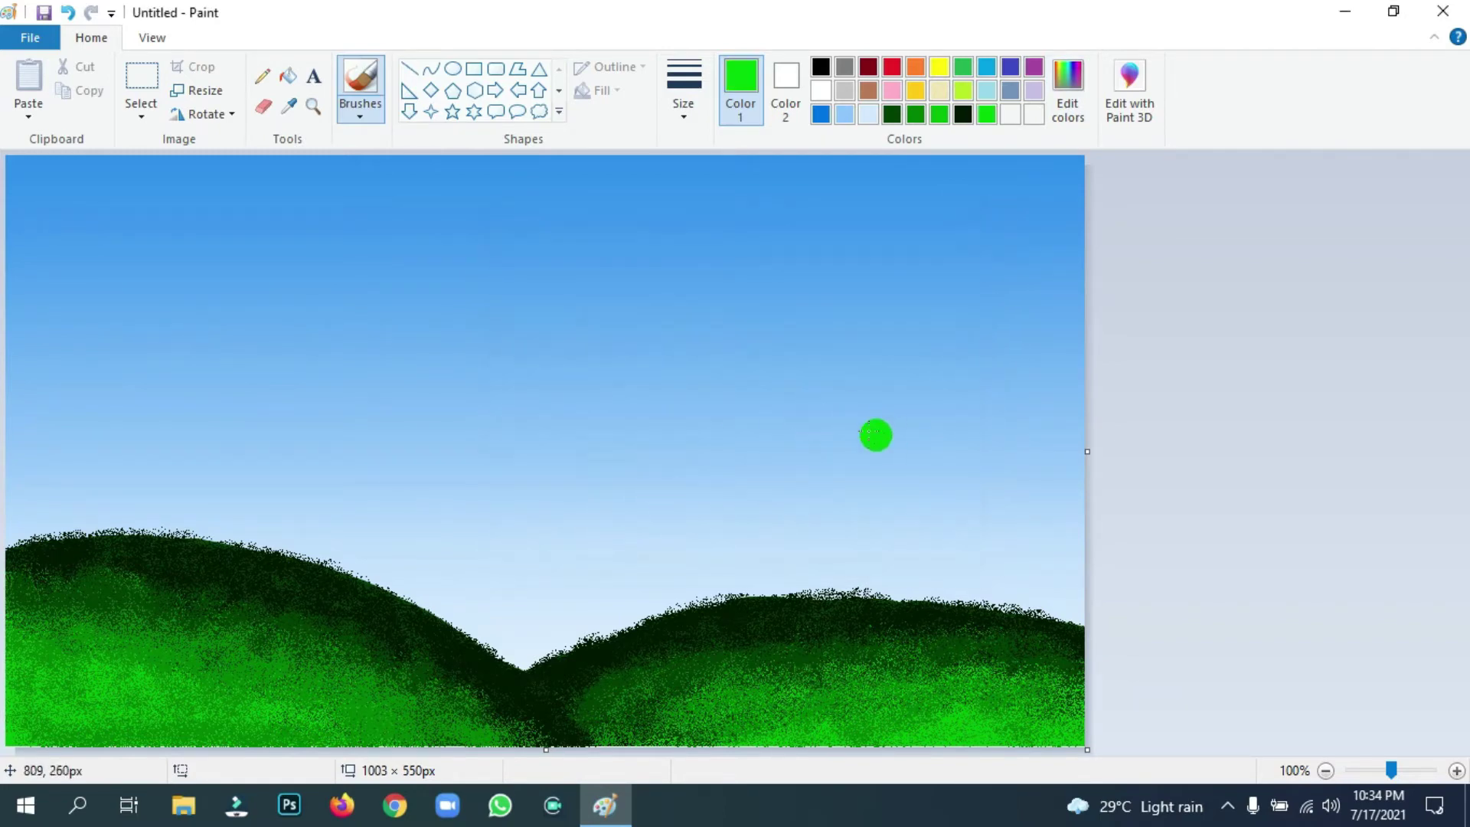
mouse_move(785, 387)
mouse_down()
mouse_move(789, 429)
mouse_move(796, 373)
mouse_move(857, 402)
mouse_move(858, 427)
mouse_move(743, 450)
mouse_move(742, 496)
mouse_up()
mouse_move(818, 406)
mouse_down()
mouse_move(868, 418)
mouse_move(898, 447)
mouse_move(907, 408)
mouse_move(886, 406)
mouse_move(977, 482)
mouse_move(934, 465)
mouse_move(953, 440)
mouse_move(1038, 429)
mouse_move(992, 465)
mouse_move(1018, 502)
mouse_up()
mouse_move(754, 499)
mouse_down()
mouse_move(707, 500)
mouse_move(692, 527)
mouse_move(716, 535)
mouse_move(702, 535)
mouse_move(764, 510)
mouse_move(785, 437)
mouse_move(828, 414)
mouse_move(856, 458)
mouse_move(958, 435)
mouse_move(1031, 474)
mouse_move(1037, 507)
mouse_move(1013, 504)
mouse_move(1100, 522)
mouse_up()
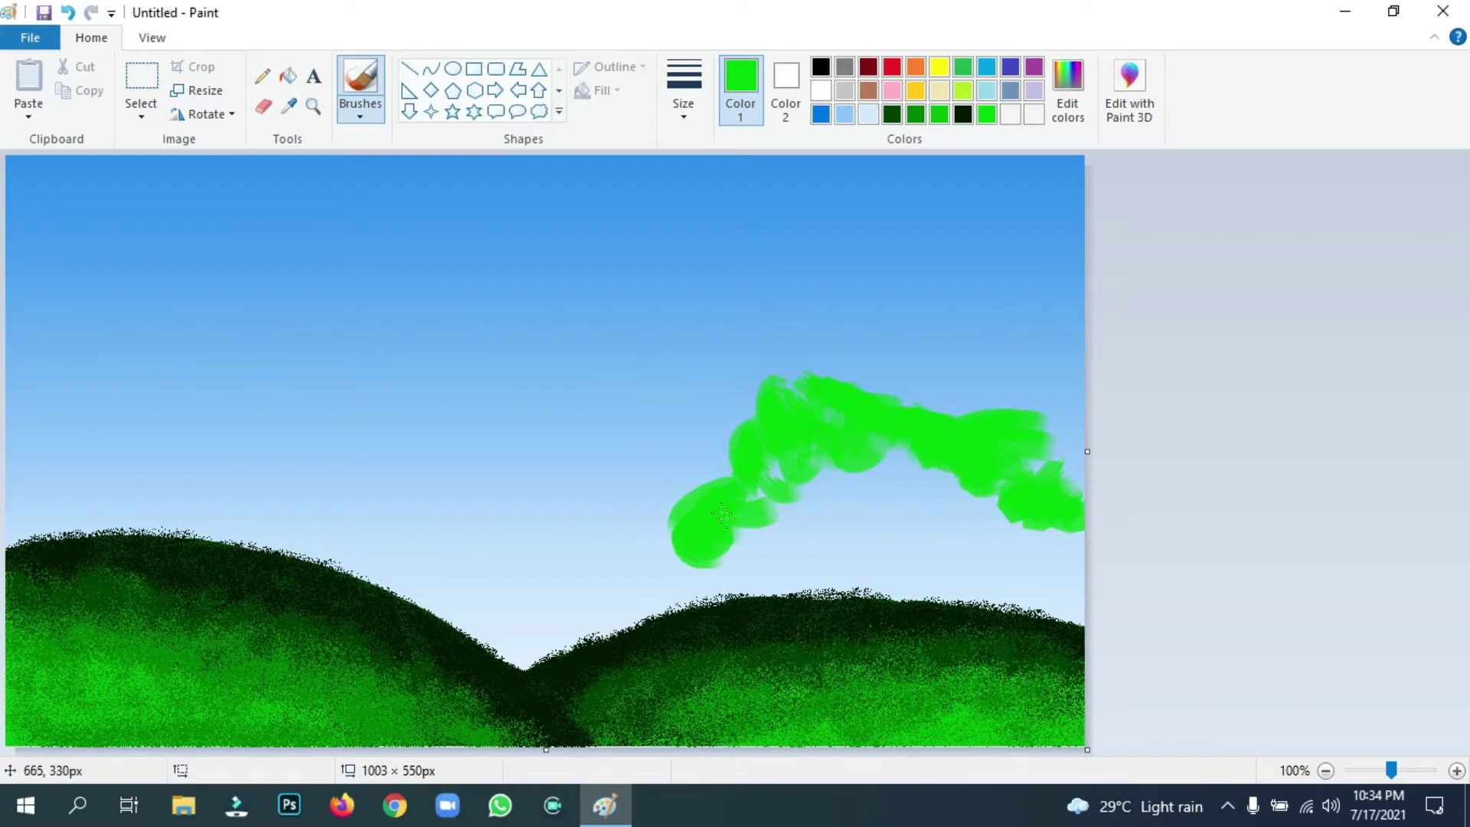
mouse_move(709, 540)
mouse_down()
mouse_move(667, 566)
mouse_move(685, 583)
mouse_move(741, 550)
mouse_move(754, 480)
mouse_move(798, 453)
mouse_move(824, 502)
mouse_move(806, 501)
mouse_move(814, 459)
mouse_move(844, 495)
mouse_move(879, 434)
mouse_move(899, 474)
mouse_move(880, 504)
mouse_move(978, 462)
mouse_move(957, 530)
mouse_move(1032, 515)
mouse_move(1094, 534)
mouse_up()
Paint lime across the canopy's underside and cover its upper part with a band of lighter bright green.
click(963, 91)
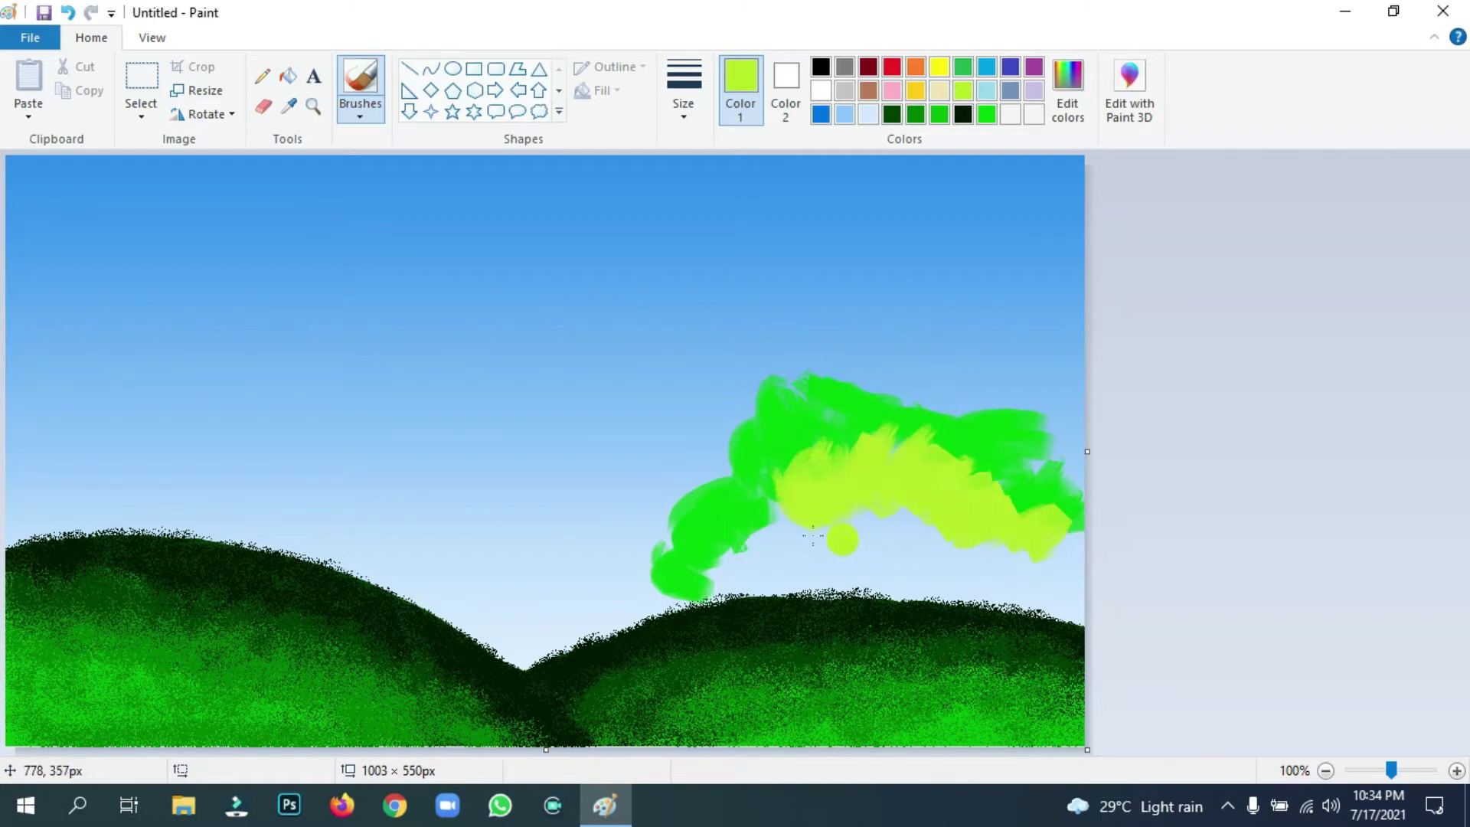
mouse_move(766, 486)
mouse_down()
mouse_move(775, 542)
mouse_move(720, 555)
mouse_move(693, 582)
mouse_move(766, 574)
mouse_move(957, 506)
mouse_move(1066, 528)
mouse_move(1011, 570)
mouse_move(984, 571)
mouse_move(1044, 525)
mouse_move(968, 496)
mouse_up()
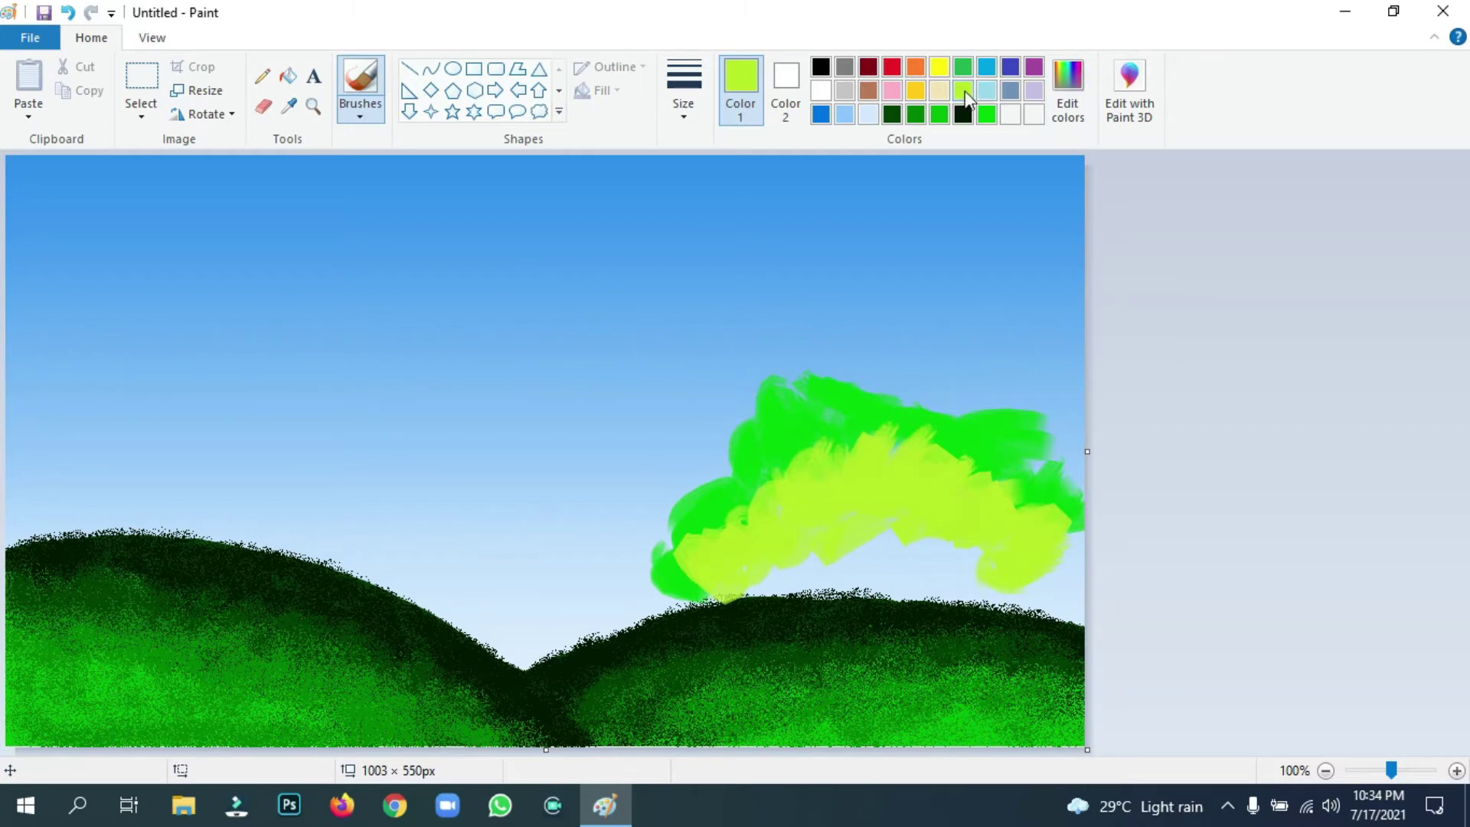
click(987, 114)
click(1069, 91)
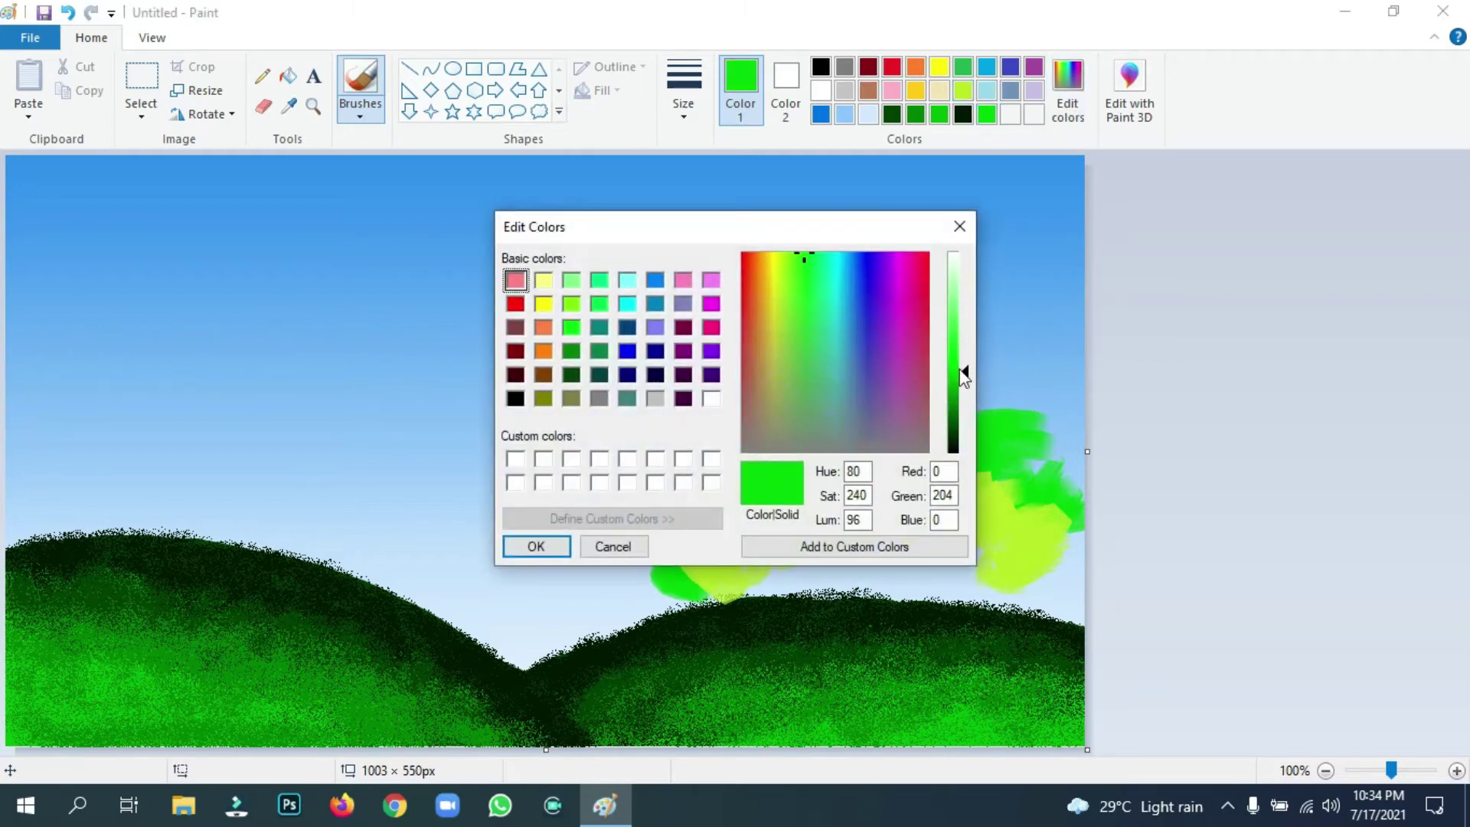
click(528, 548)
mouse_move(693, 559)
mouse_down()
mouse_move(699, 515)
mouse_move(748, 531)
mouse_move(775, 511)
mouse_move(786, 465)
mouse_move(821, 445)
mouse_move(827, 479)
mouse_move(703, 505)
mouse_move(870, 436)
mouse_move(846, 463)
mouse_move(879, 475)
mouse_move(947, 442)
mouse_move(927, 436)
mouse_move(978, 493)
mouse_move(1072, 527)
mouse_up()
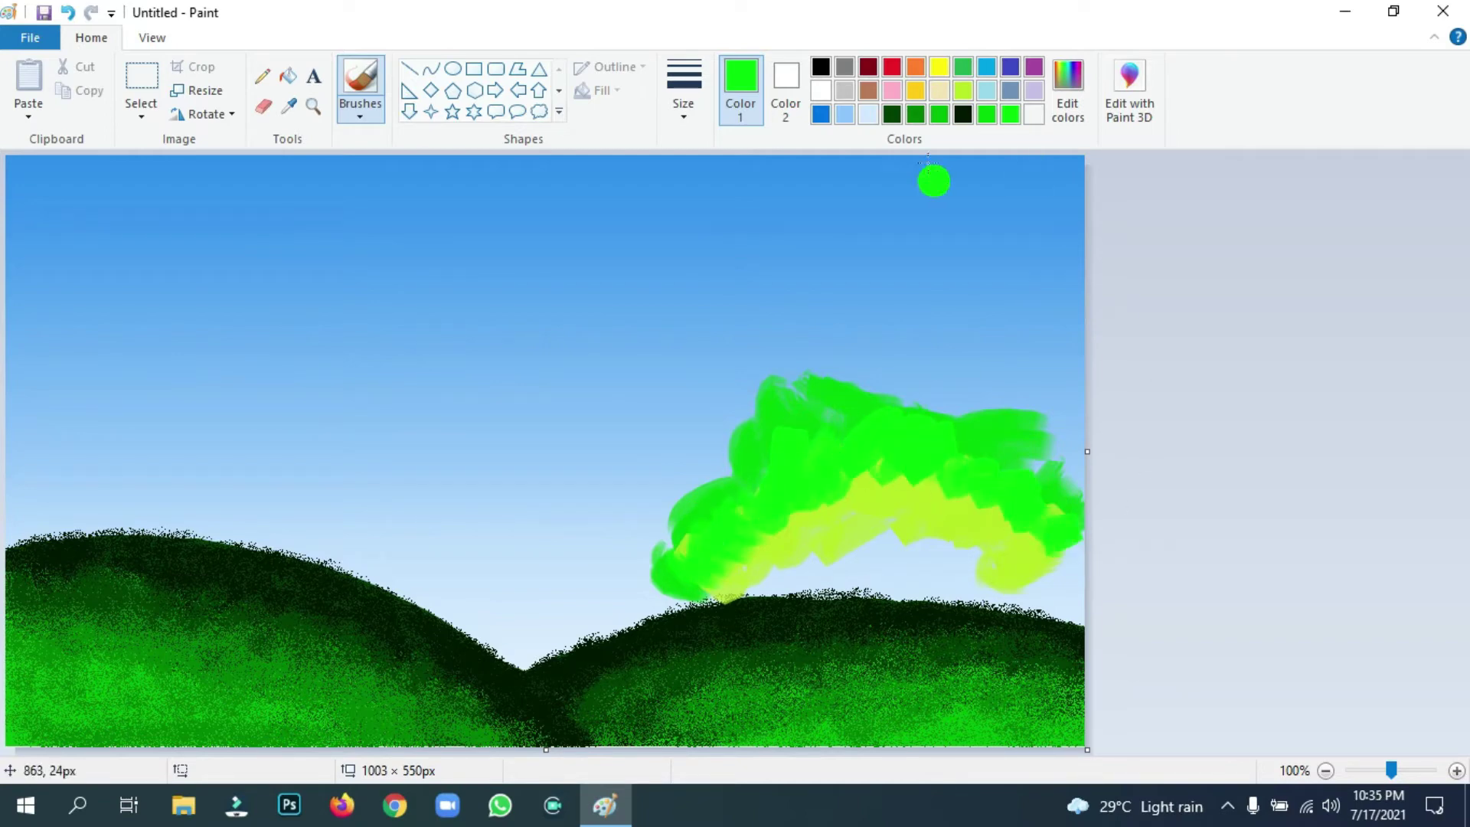
Extend the canopy's lower edge with lime toward the hill and out to the canvas edge.
click(963, 92)
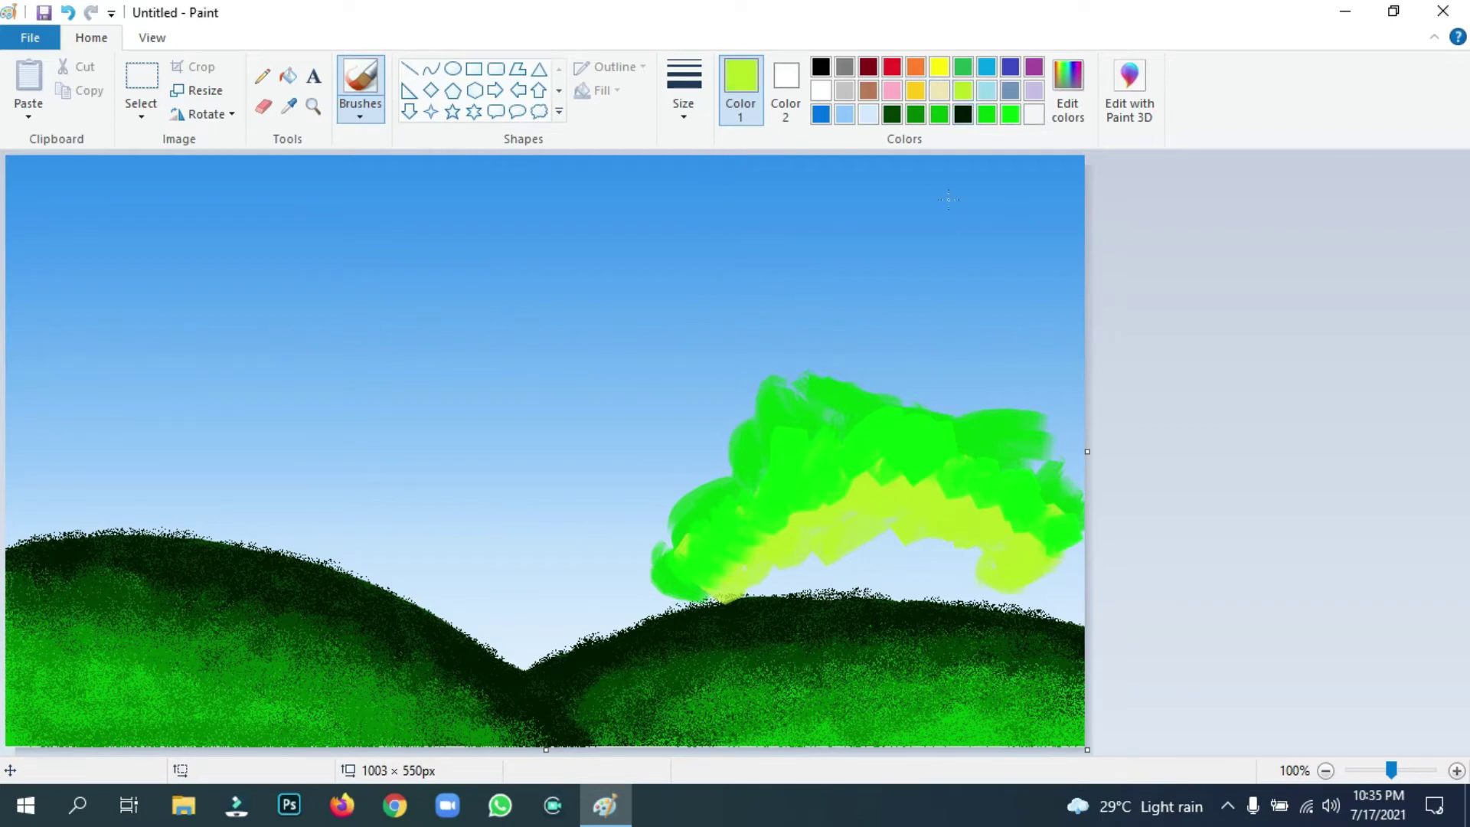
drag(831, 556, 917, 533)
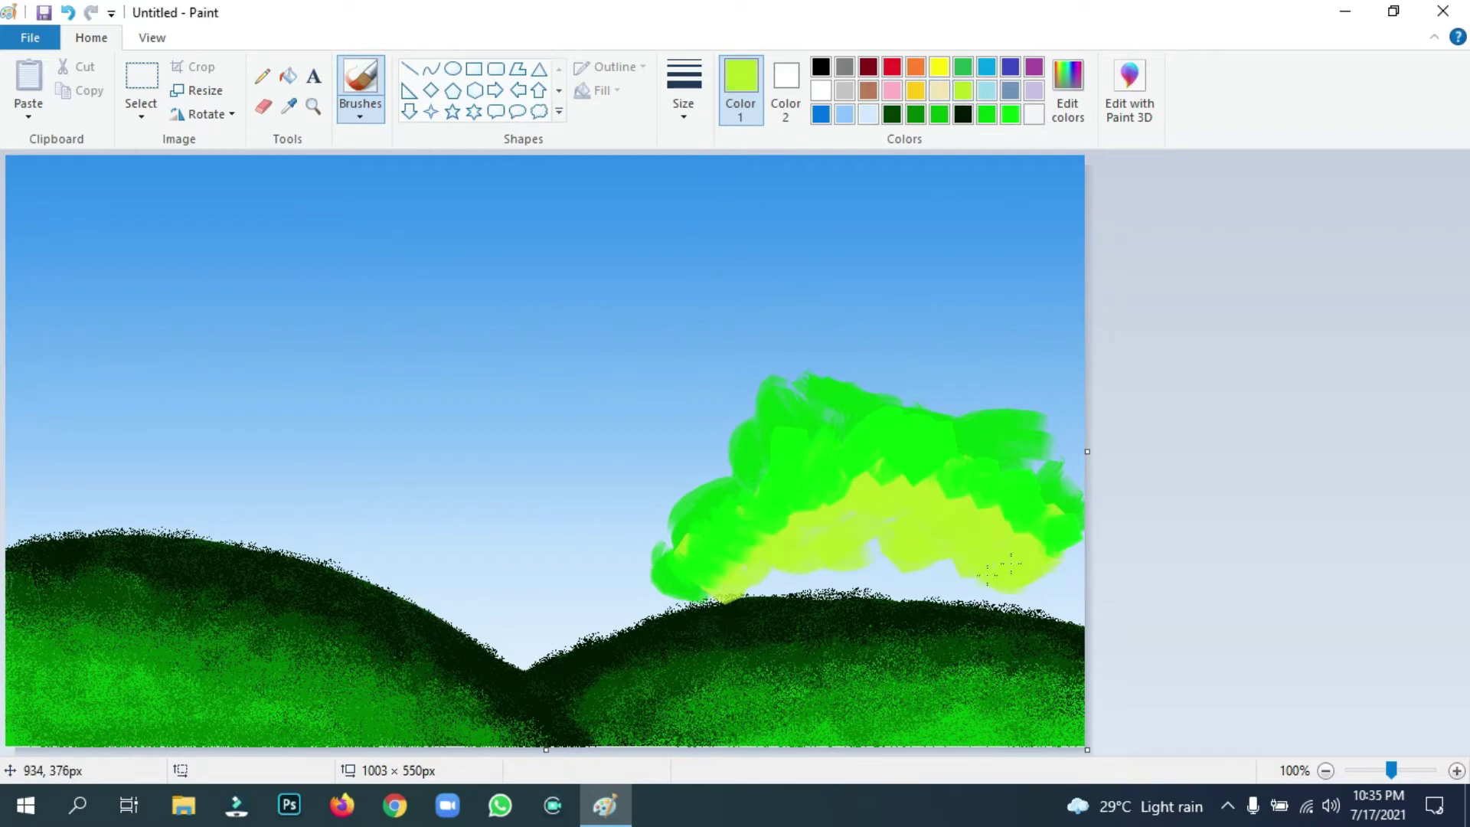
drag(1001, 568, 1069, 574)
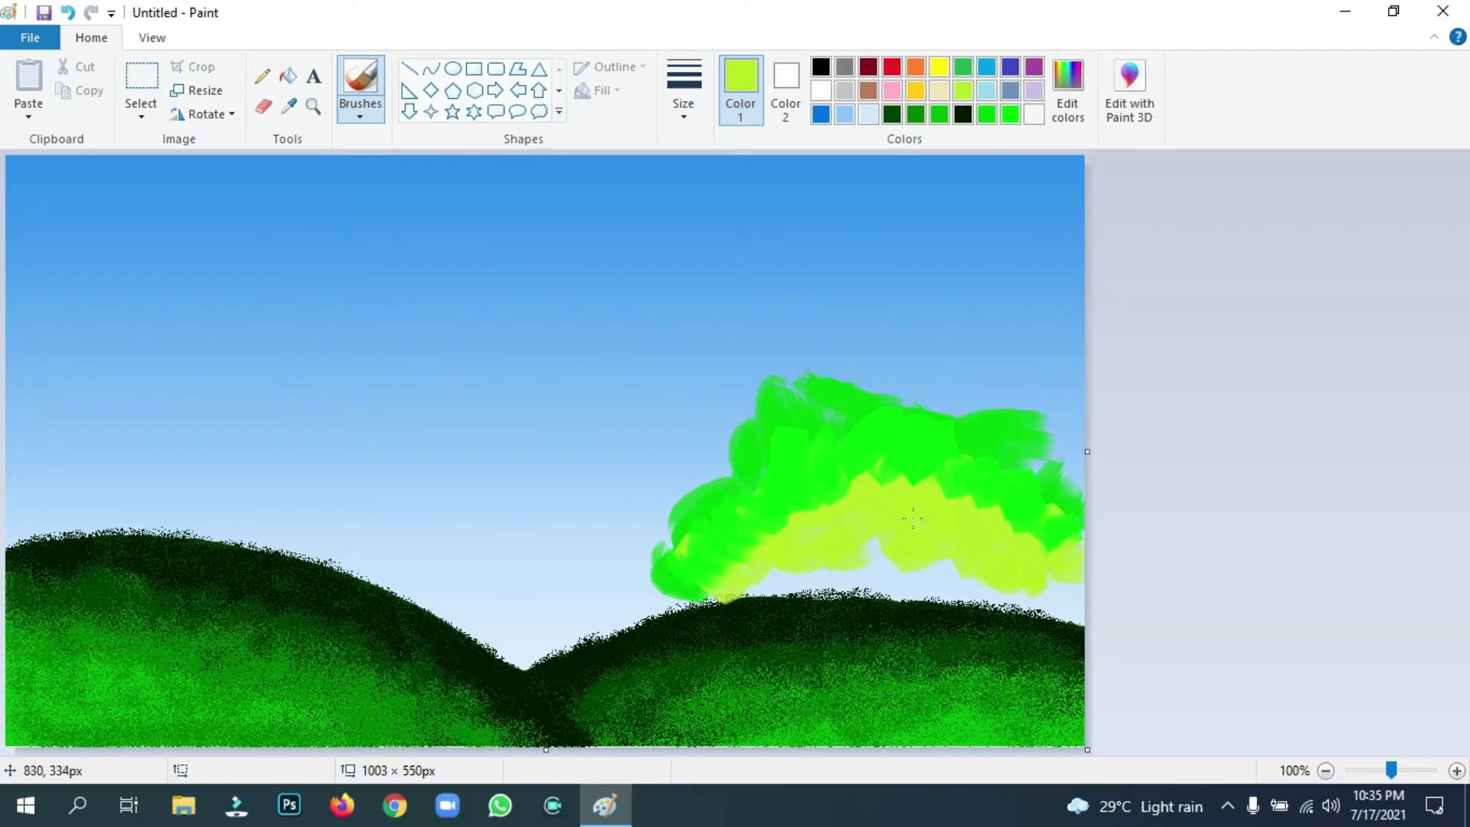
Draw seven forked brown tree trunks with the thickest pencil between the canopy and the right hill's ridge.
click(262, 76)
click(701, 92)
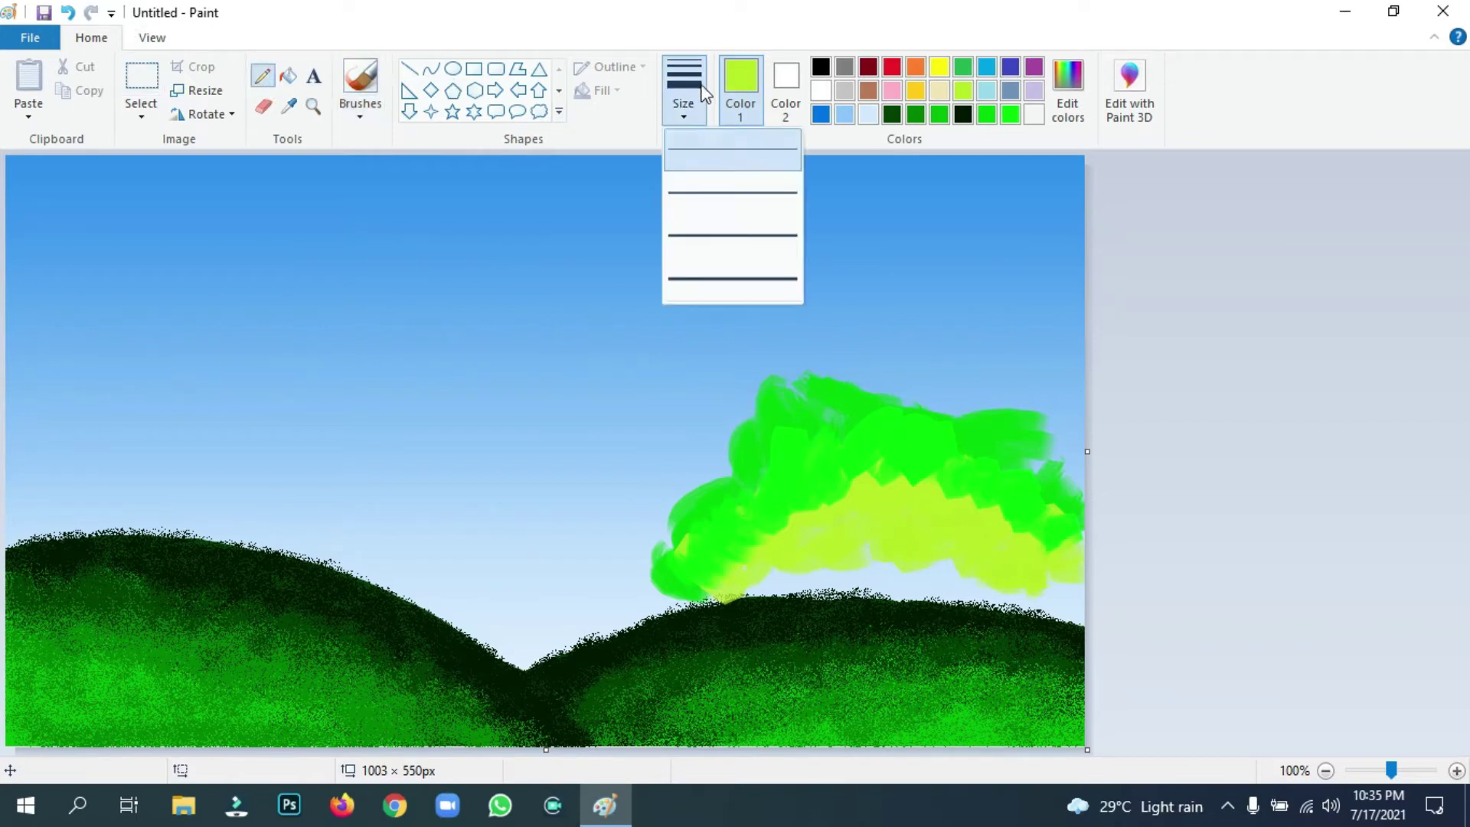
click(732, 279)
click(868, 90)
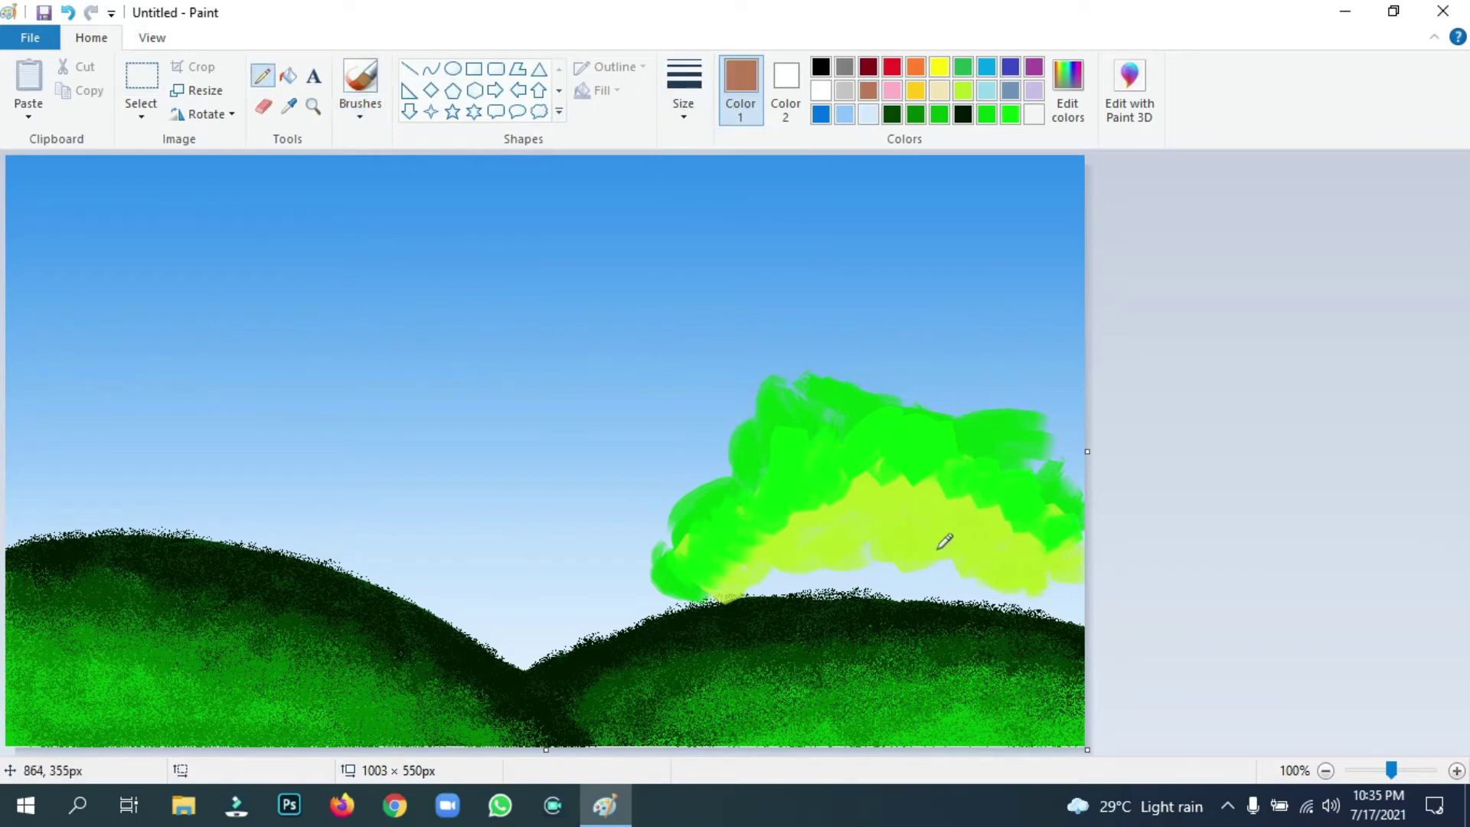
drag(942, 537, 963, 595)
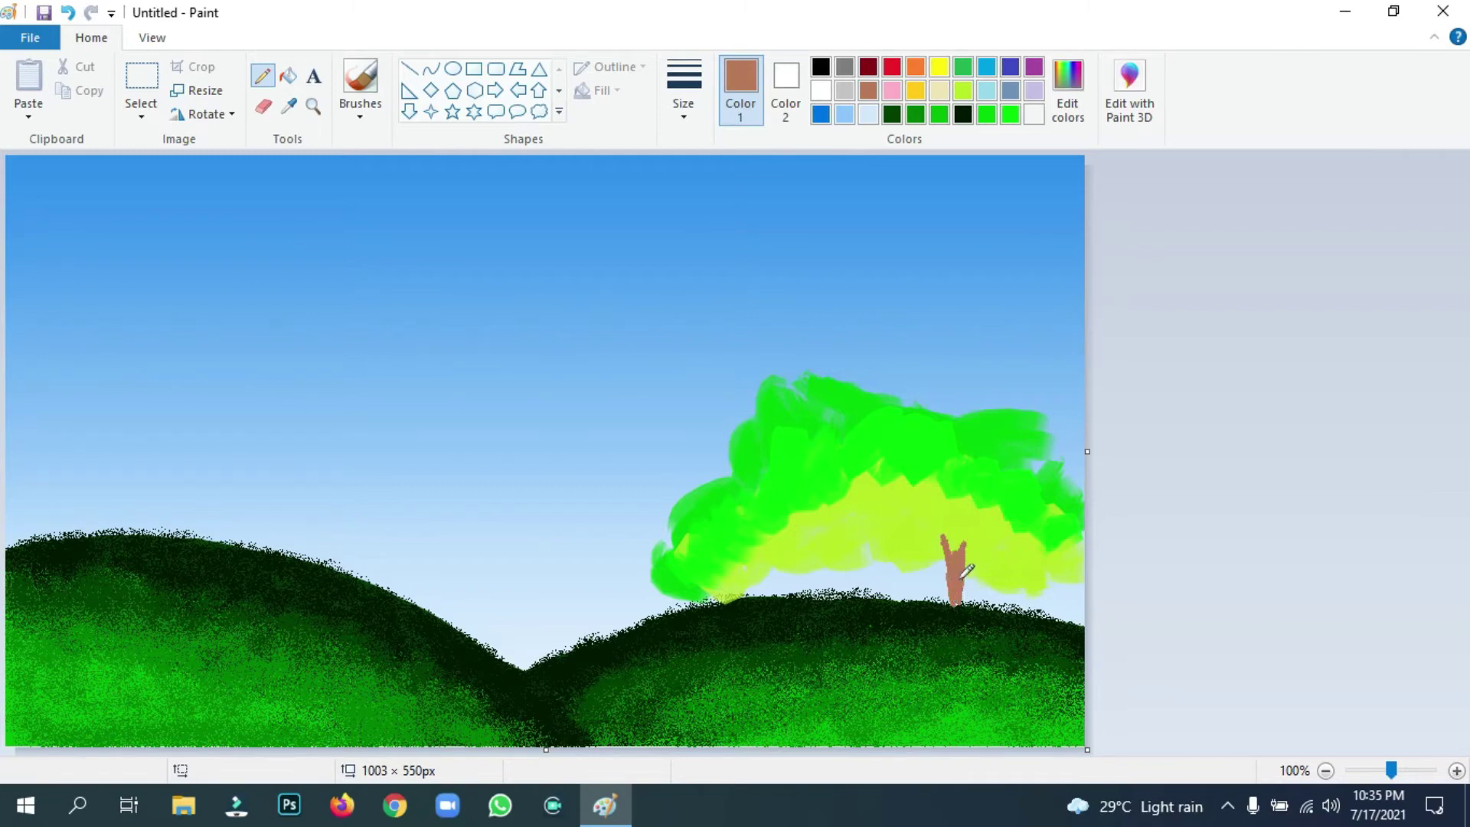
mouse_move(840, 565)
mouse_down()
mouse_move(855, 591)
mouse_move(865, 578)
mouse_up()
mouse_move(1034, 521)
mouse_down()
mouse_move(1039, 599)
mouse_move(1048, 540)
mouse_move(1052, 576)
mouse_up()
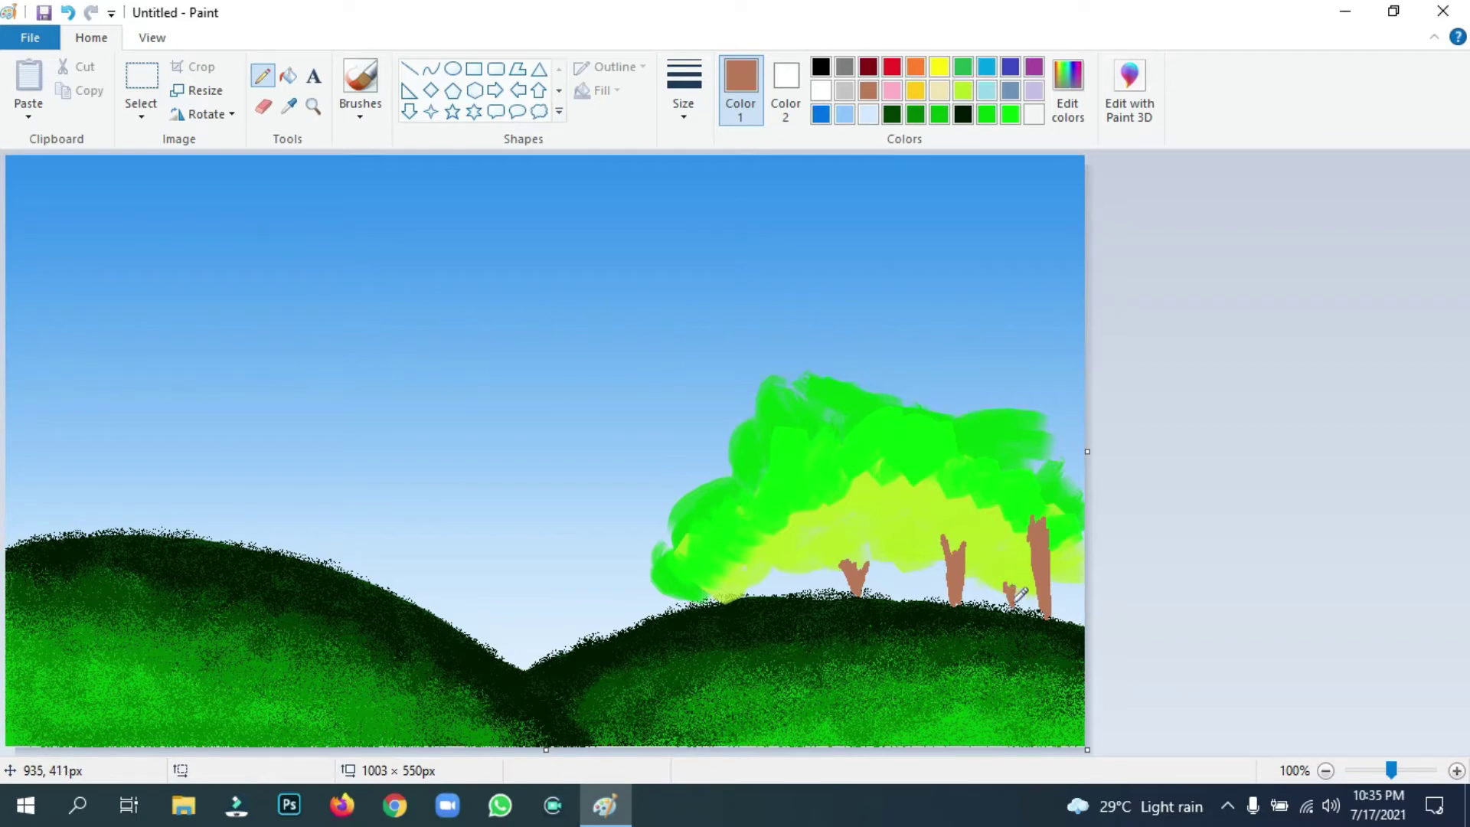
mouse_move(736, 598)
mouse_down()
mouse_move(735, 553)
mouse_move(739, 592)
mouse_move(745, 571)
mouse_move(782, 581)
mouse_up()
click(899, 576)
mouse_move(903, 582)
mouse_down()
mouse_move(906, 594)
mouse_move(921, 552)
mouse_move(923, 601)
mouse_move(909, 555)
mouse_up()
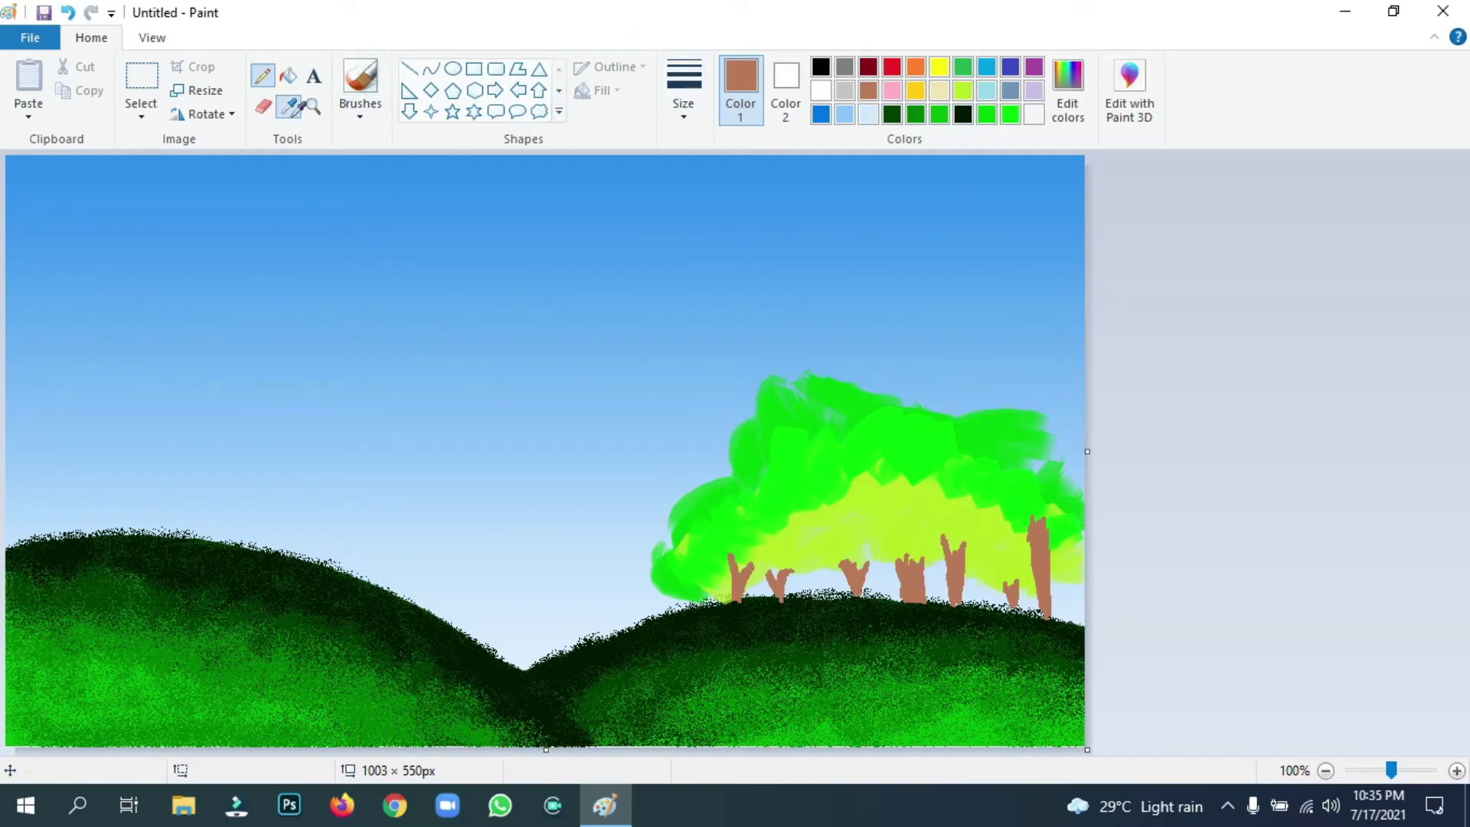
Smooth the upper canopy with its sampled green and blend lighter green into the lime area, using the largest natural pencil.
click(288, 105)
click(800, 413)
click(360, 98)
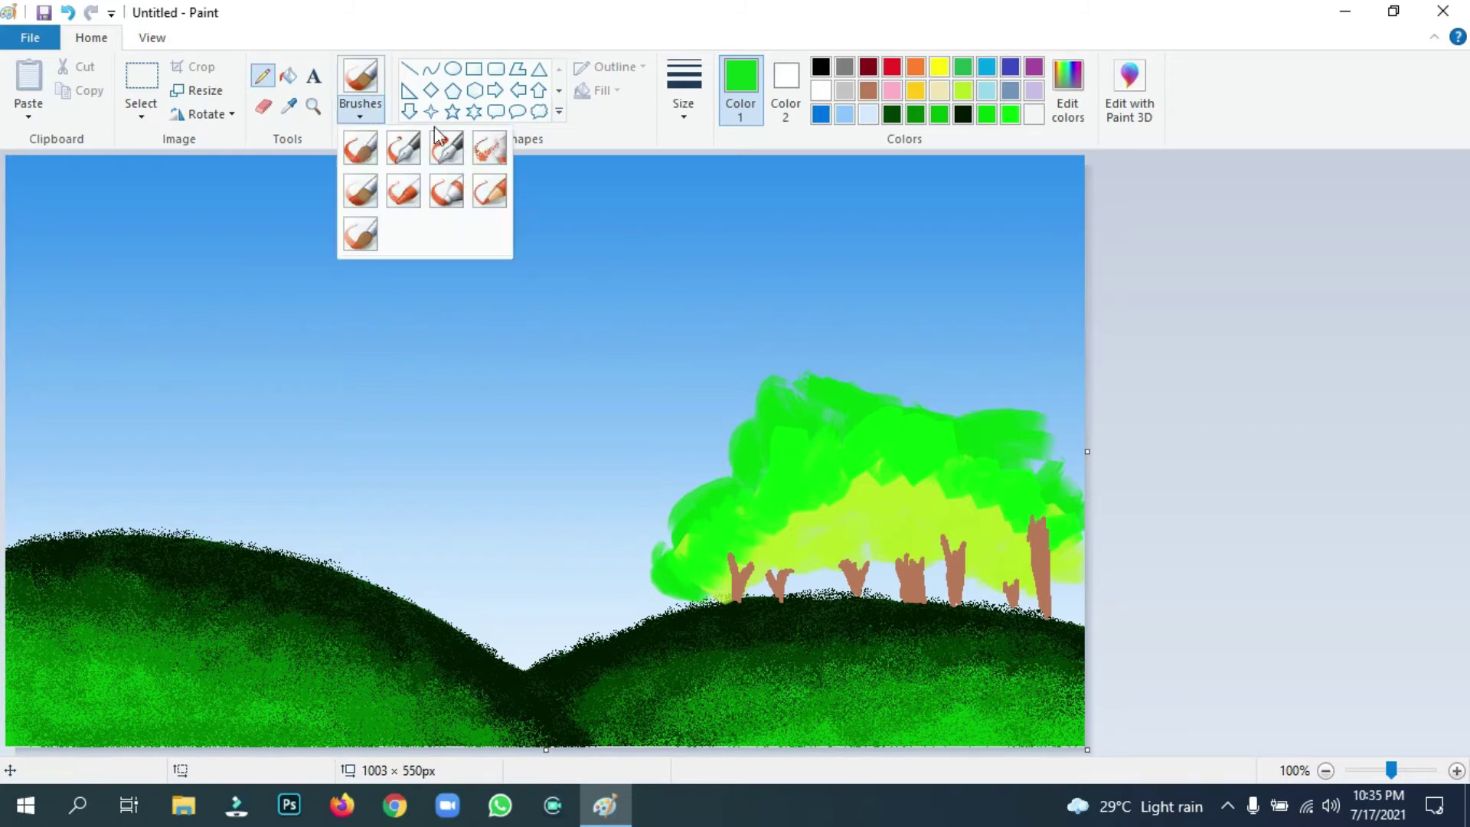
click(489, 195)
click(703, 115)
click(755, 270)
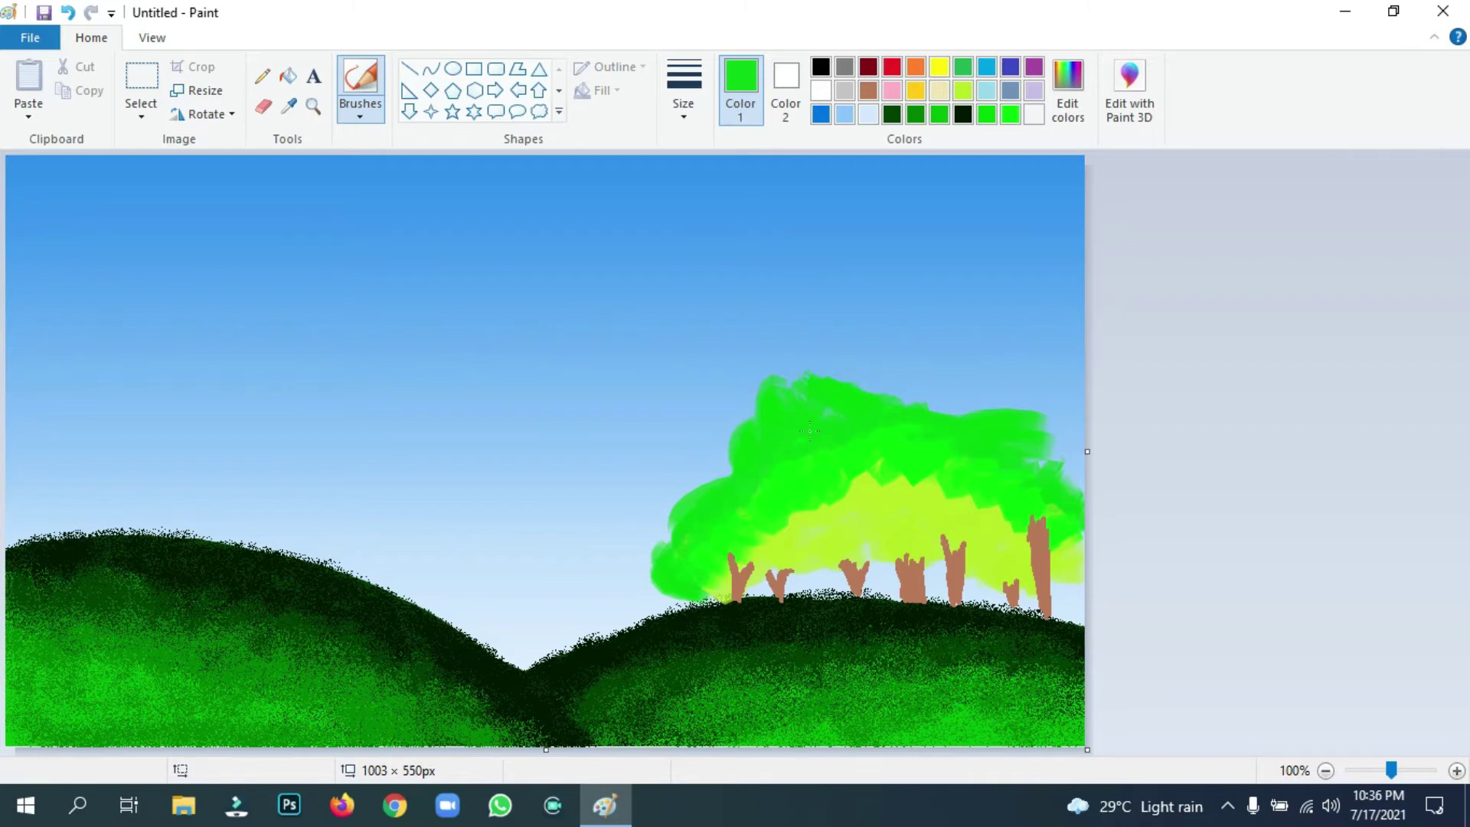
click(1013, 115)
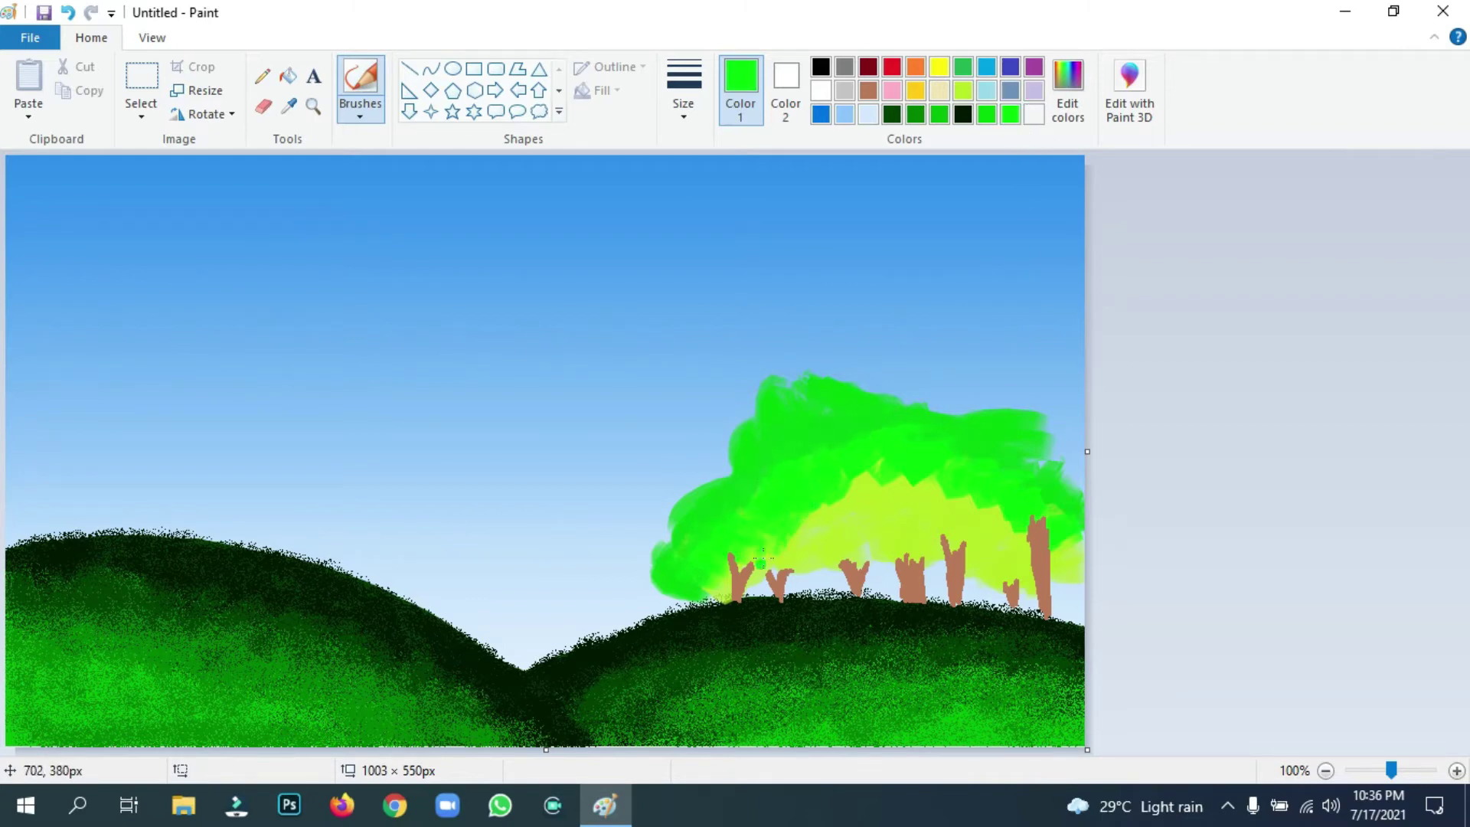
mouse_move(825, 502)
mouse_down()
mouse_move(876, 462)
mouse_move(861, 490)
mouse_move(929, 476)
mouse_move(875, 466)
mouse_move(929, 476)
mouse_move(919, 503)
mouse_move(948, 482)
mouse_move(992, 508)
mouse_up()
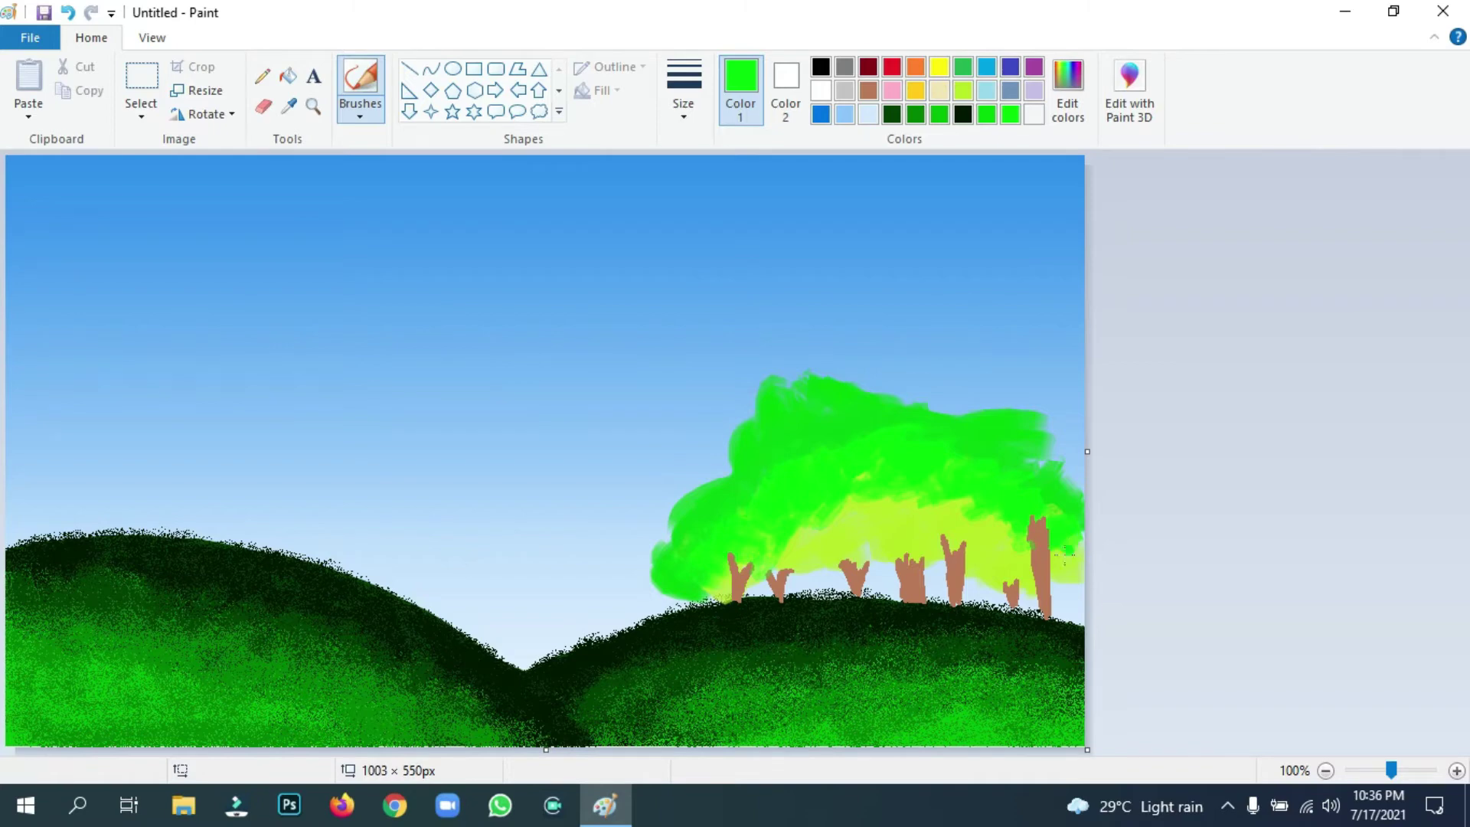
Darken the green to red 0, green 202, blue 0 and shade the upper canopy with it.
click(1071, 96)
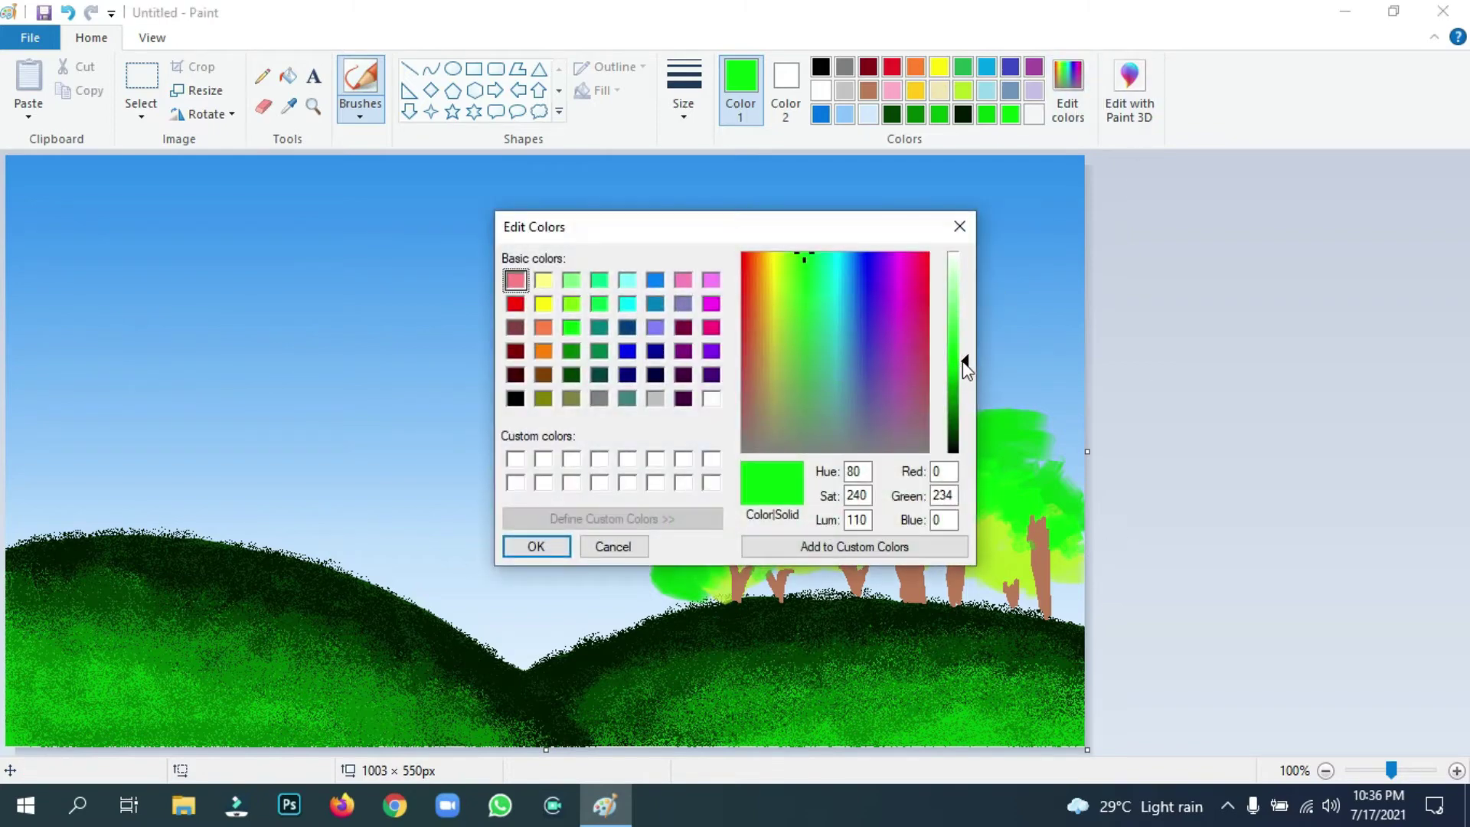
click(954, 373)
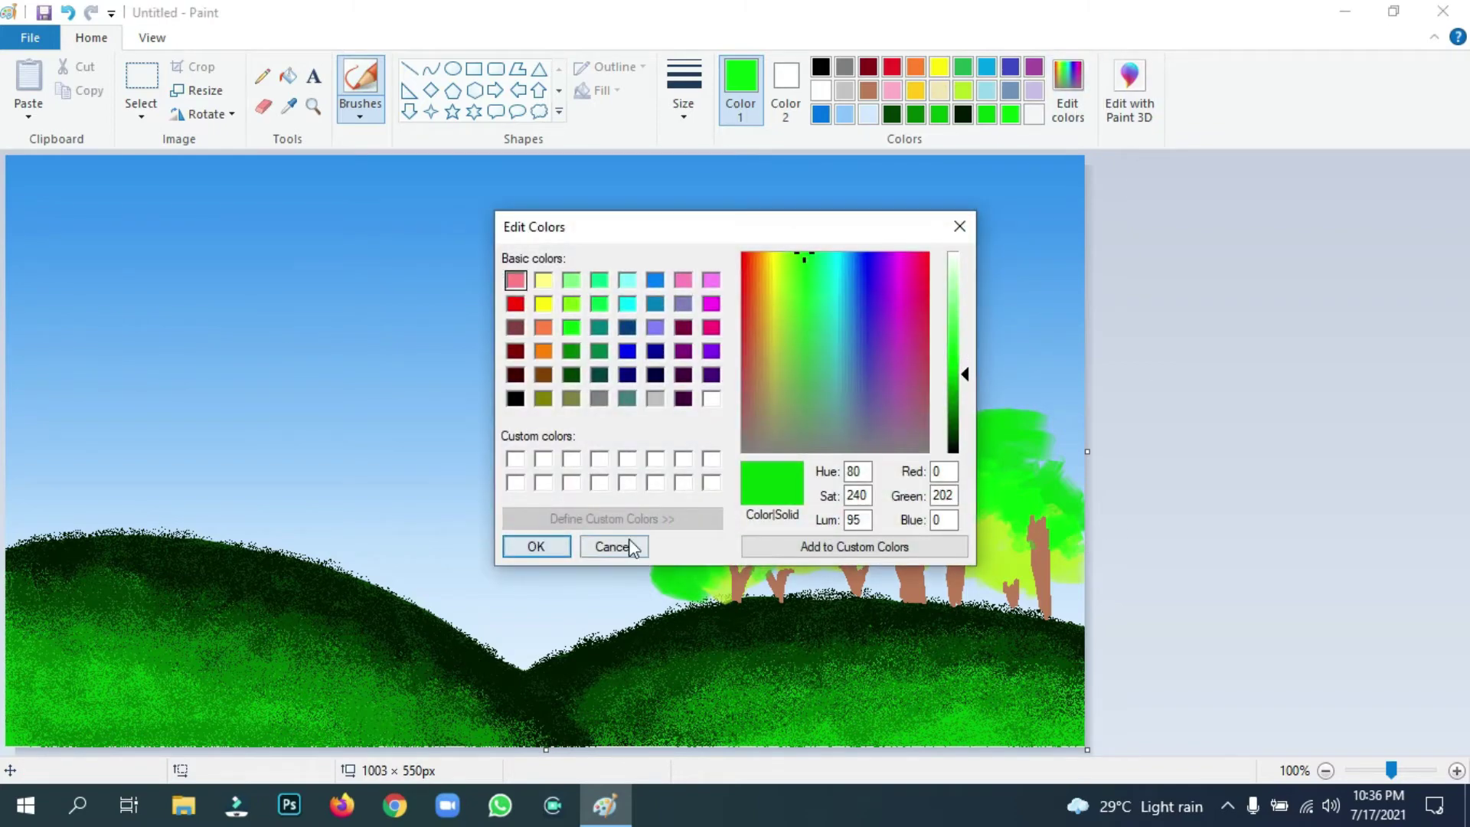
click(536, 546)
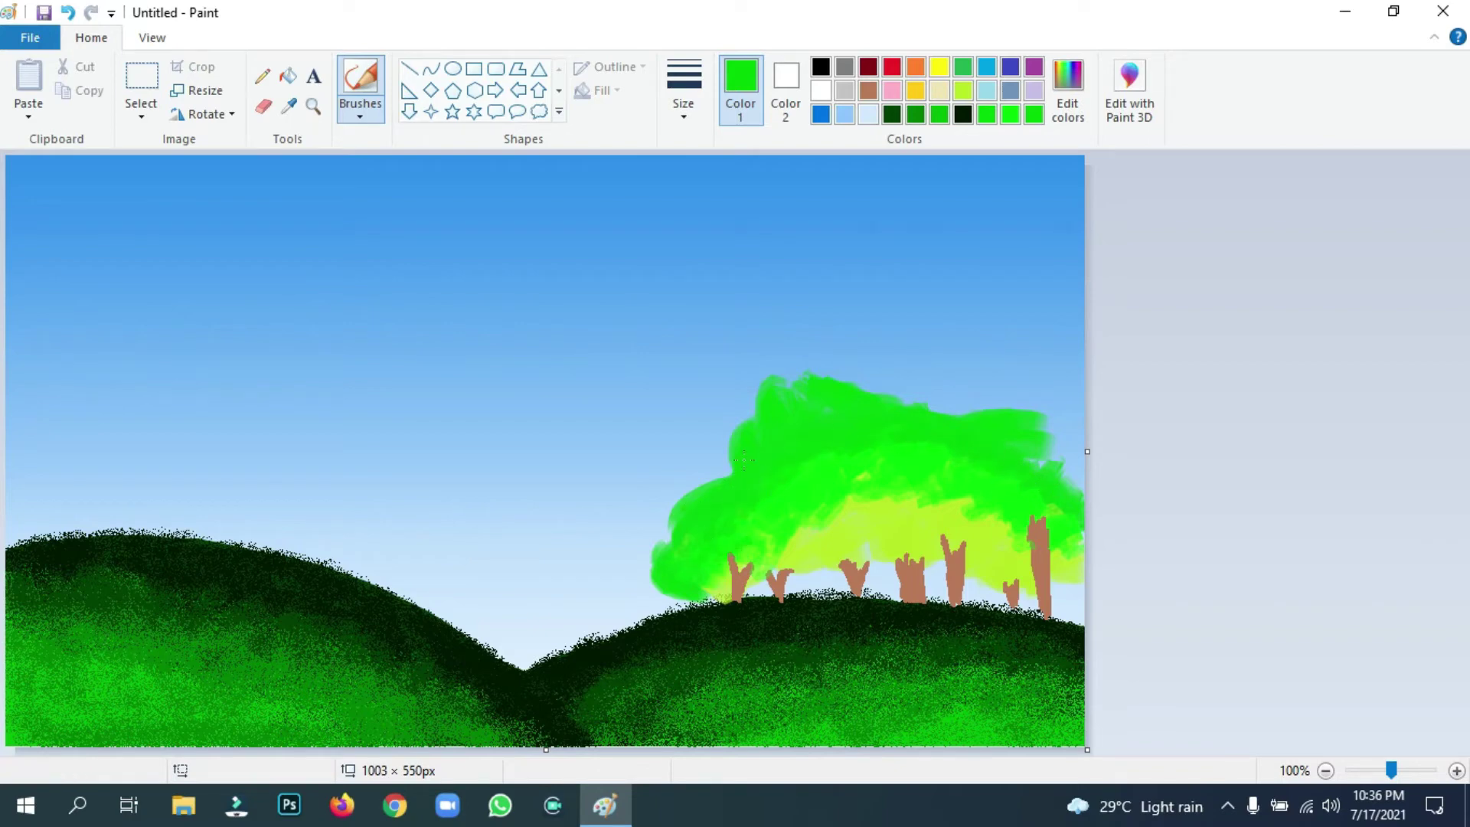
Spray a darker green (red 1, green 146, blue 4) along the canopy's outer edge with the largest airbrush.
click(360, 107)
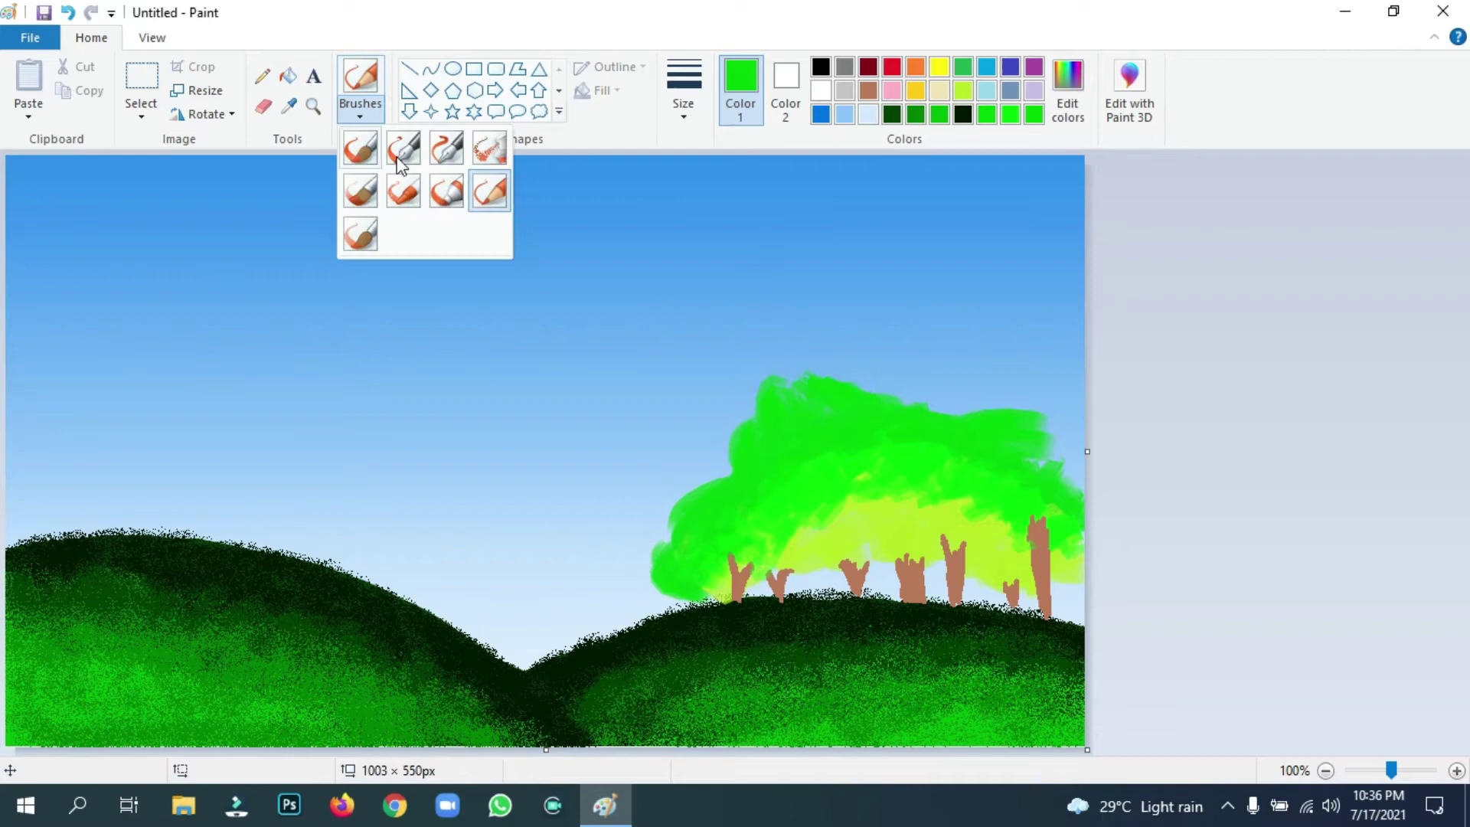
click(489, 147)
click(674, 113)
click(732, 270)
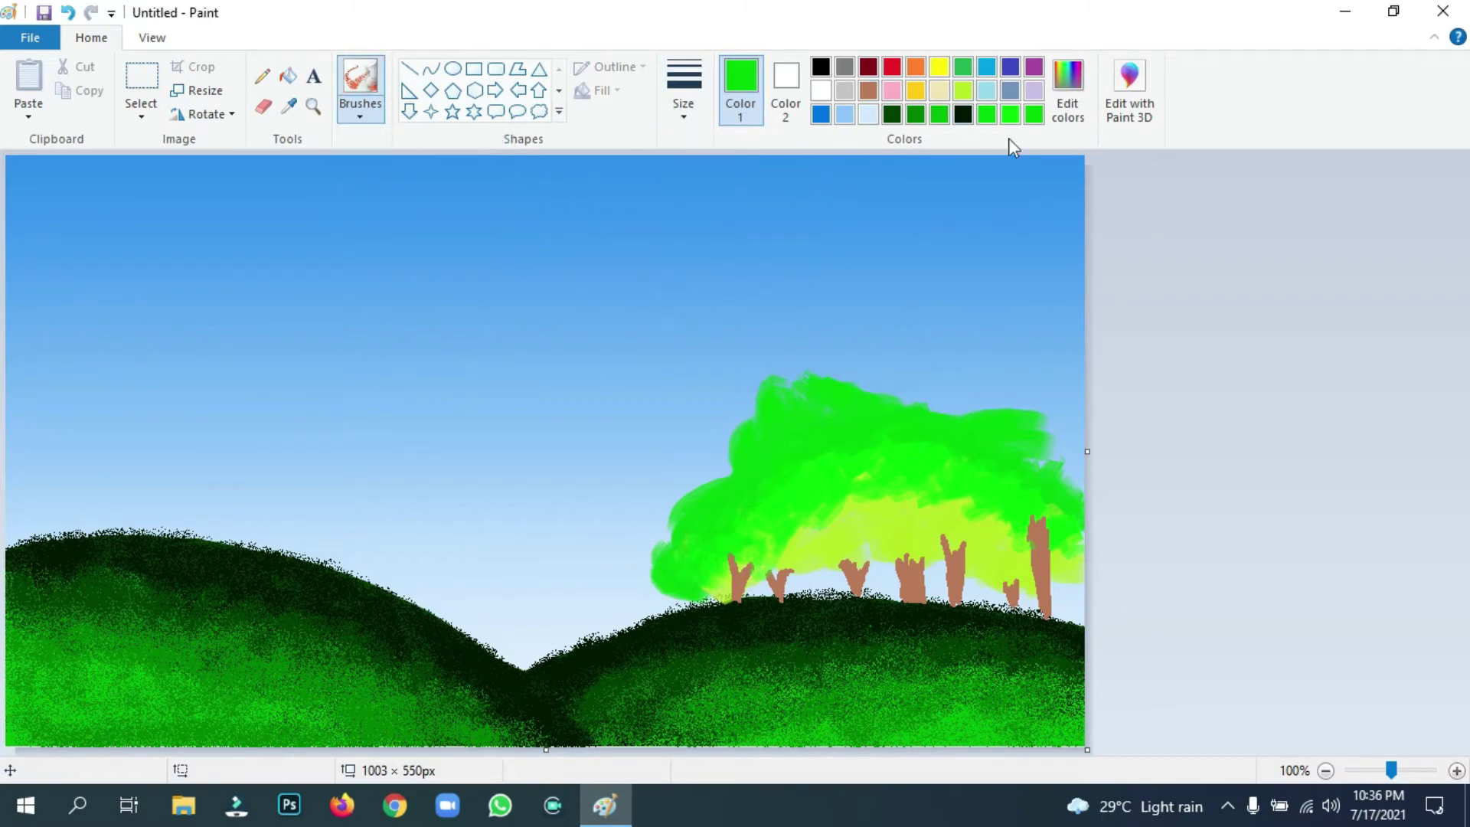
click(289, 106)
click(818, 432)
click(1068, 90)
drag(950, 381, 956, 395)
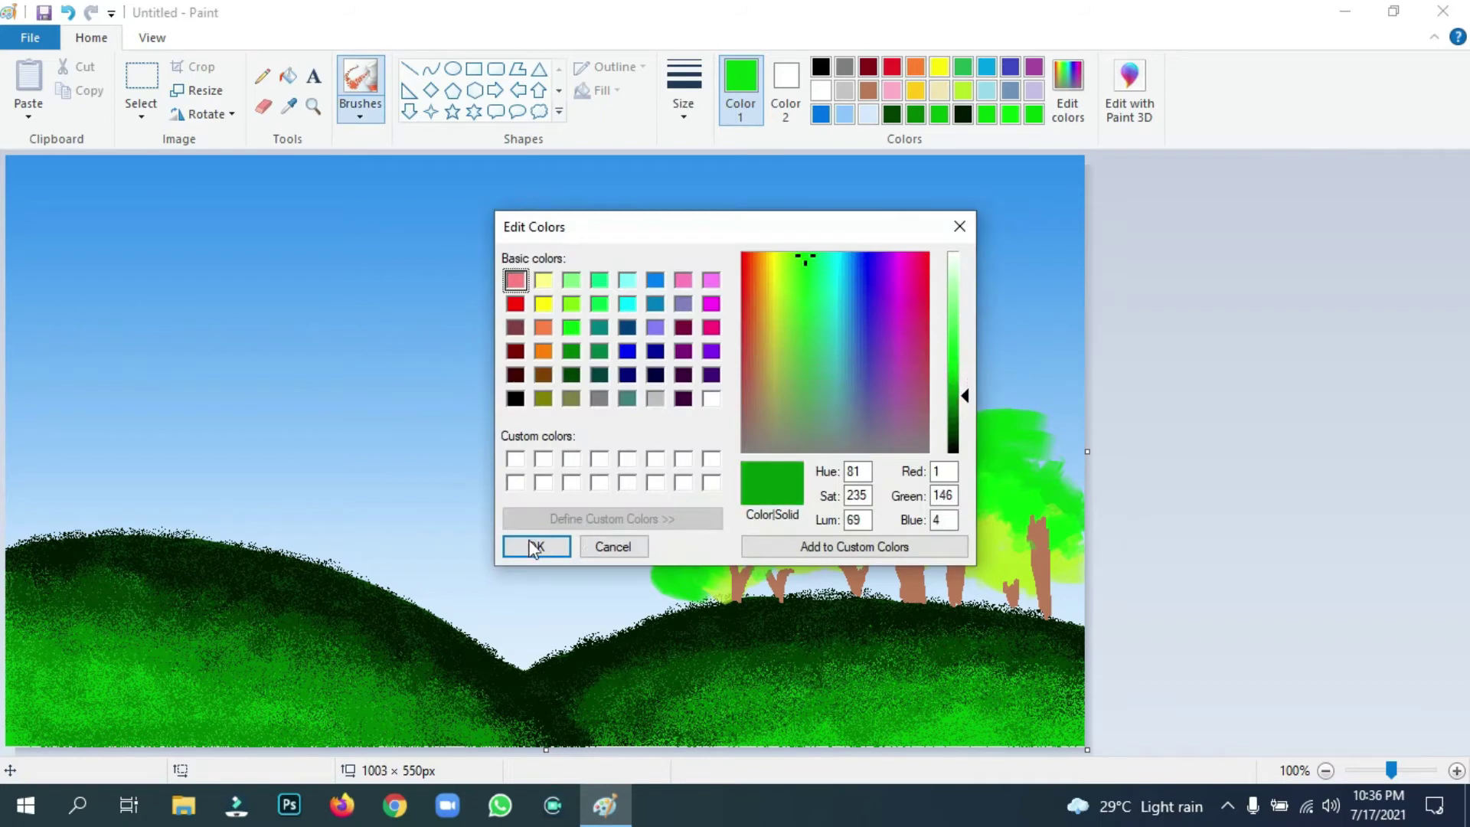
click(536, 547)
mouse_move(792, 370)
mouse_down()
mouse_move(758, 443)
mouse_move(673, 527)
mouse_move(673, 577)
mouse_move(791, 373)
mouse_move(873, 388)
mouse_move(930, 425)
mouse_move(1033, 411)
mouse_move(1091, 497)
mouse_move(1002, 442)
mouse_move(843, 422)
mouse_move(845, 404)
mouse_move(696, 539)
mouse_move(787, 449)
mouse_move(816, 459)
mouse_move(963, 436)
mouse_move(1081, 528)
mouse_up()
Spray the canopy's sampled bright green over its middle band and down to the upper edge of the lime area.
click(289, 105)
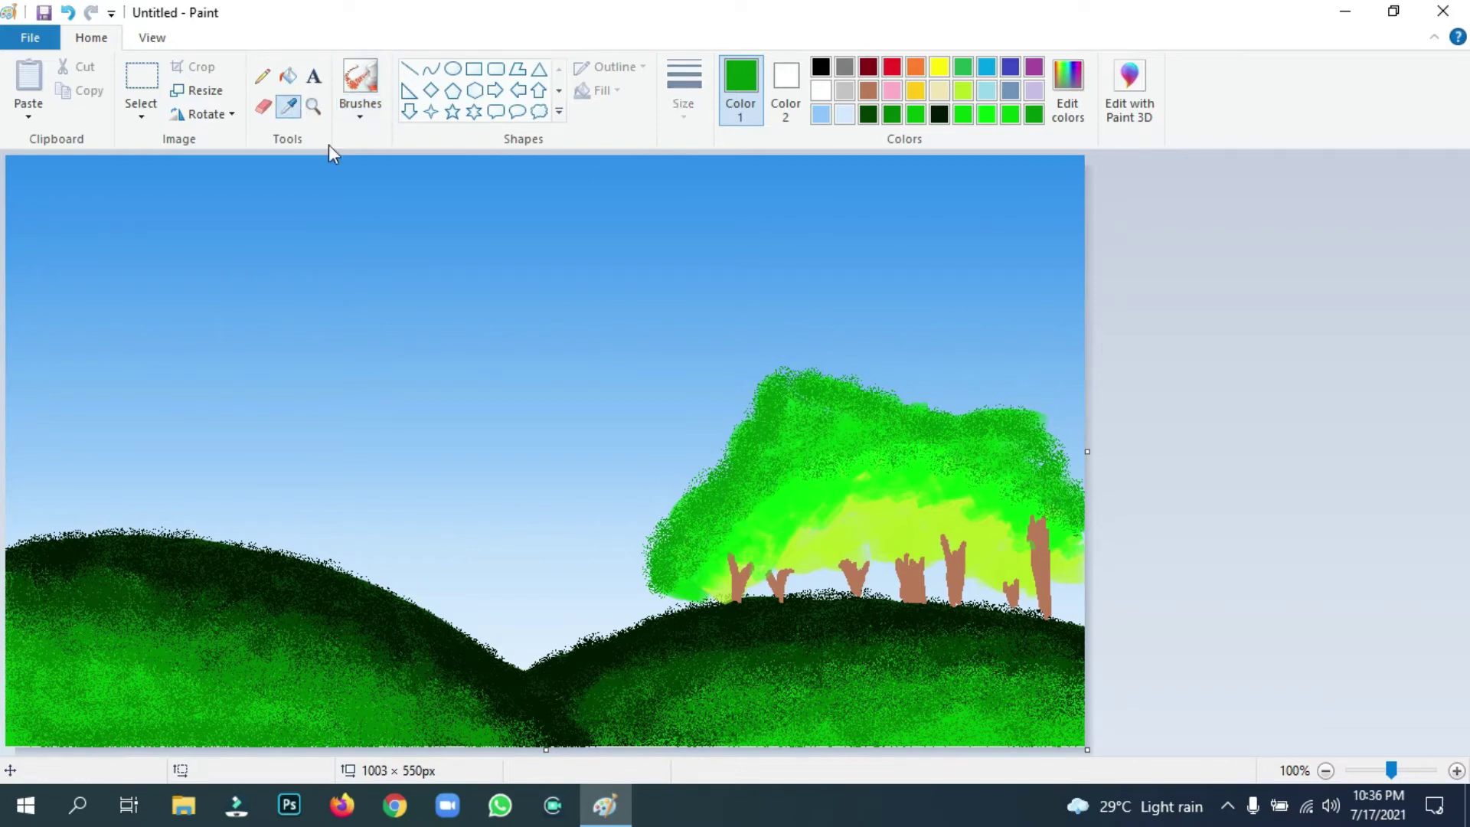
click(834, 484)
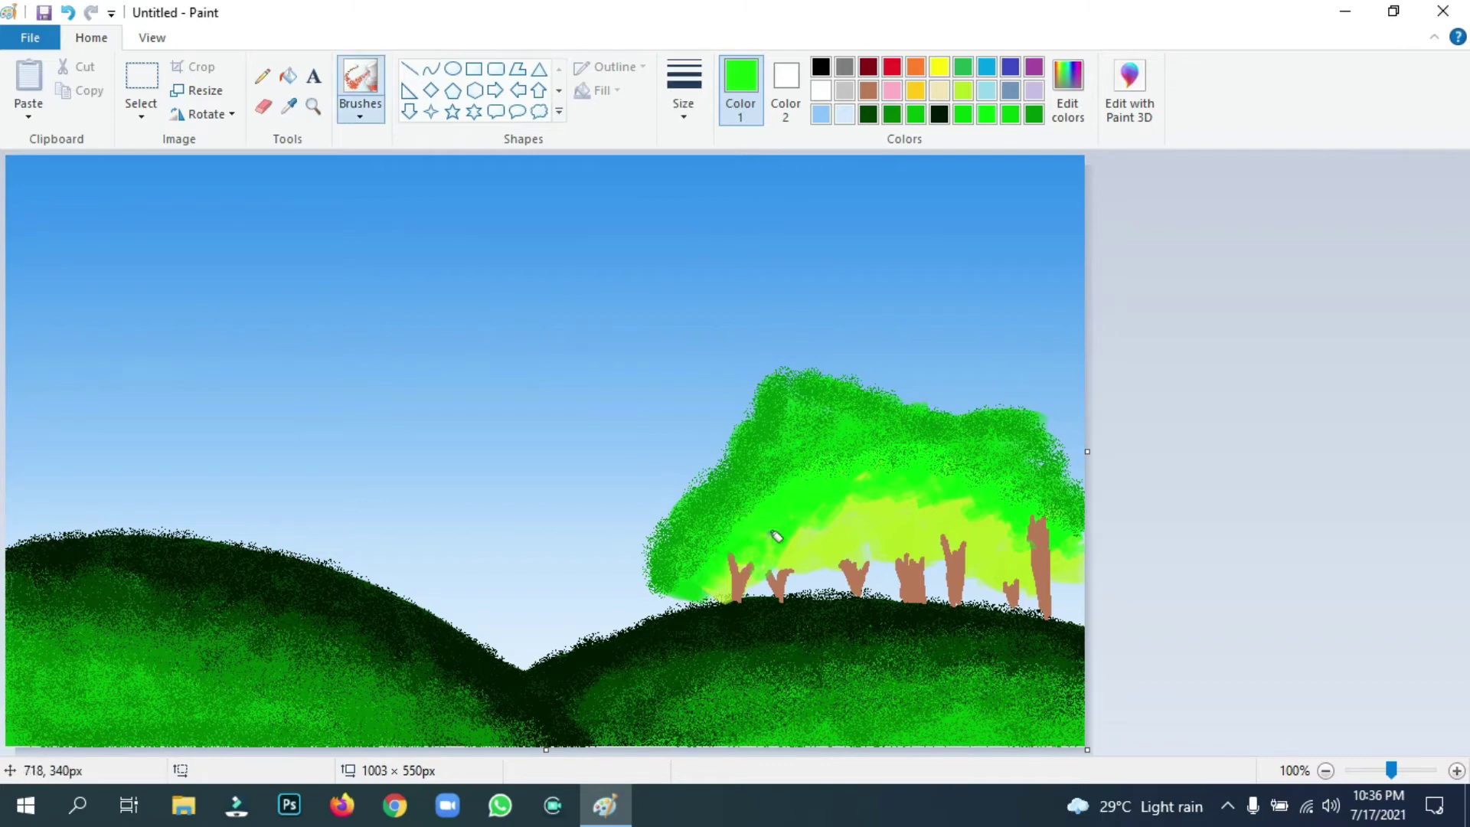
click(289, 105)
click(857, 414)
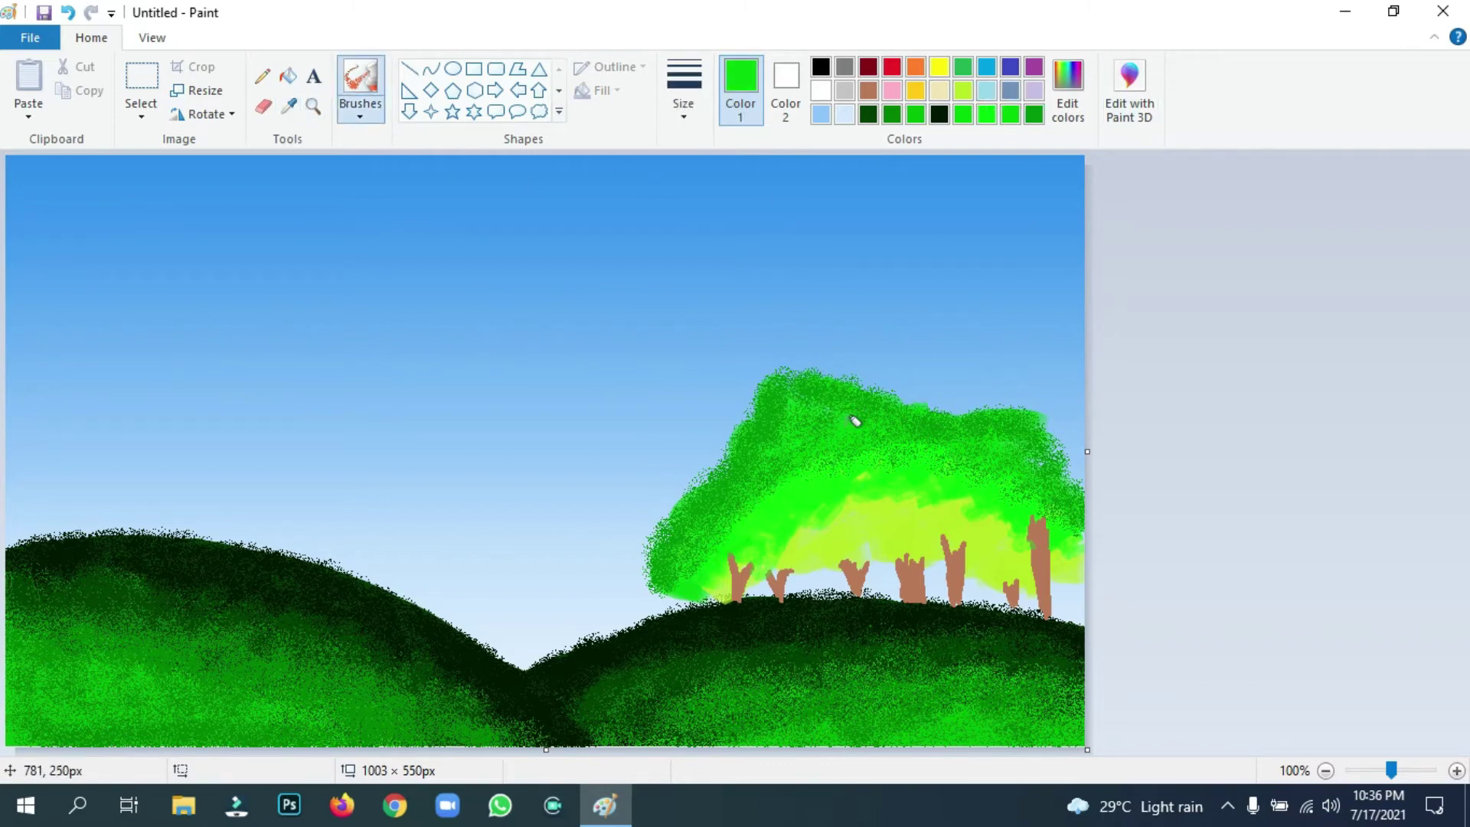
drag(710, 544, 714, 563)
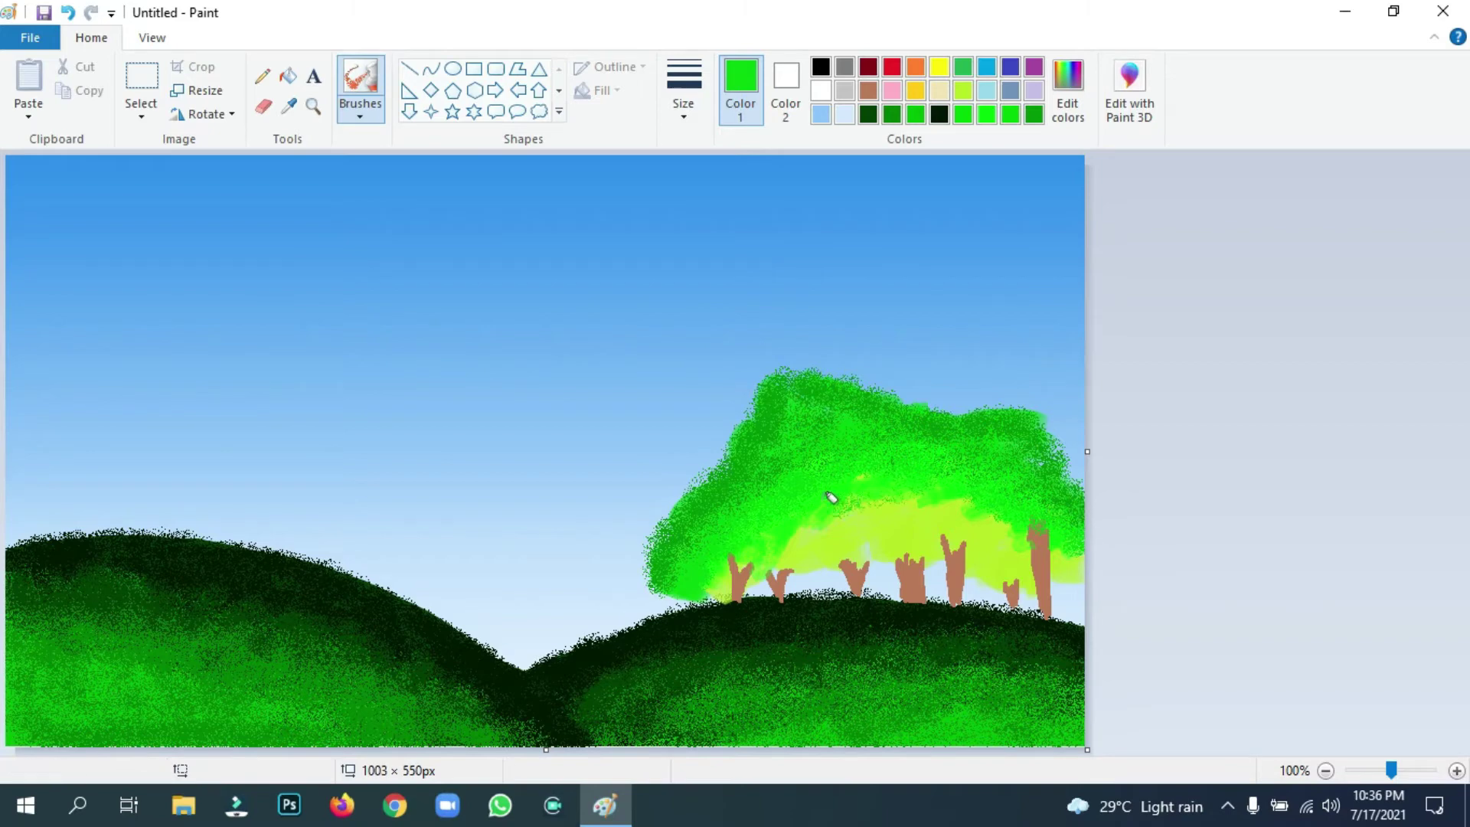
mouse_move(727, 561)
mouse_down()
mouse_move(798, 512)
mouse_move(904, 495)
mouse_move(1019, 499)
mouse_move(1043, 521)
mouse_up()
mouse_move(903, 472)
mouse_down()
mouse_move(841, 484)
mouse_move(852, 451)
mouse_up()
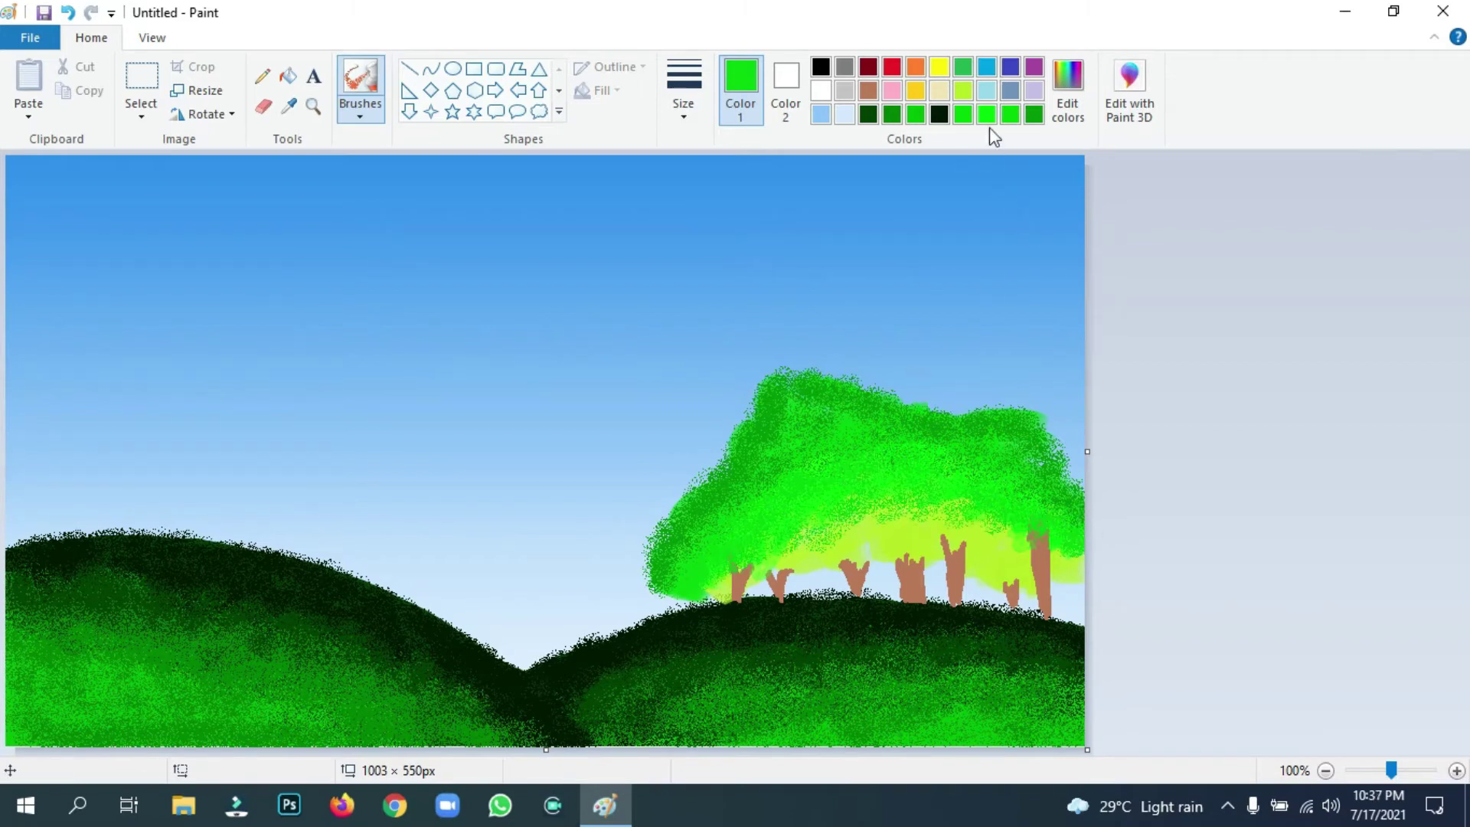
Sample a lighter green from the canopy and spray it across the lime underside to blend the two areas.
click(289, 105)
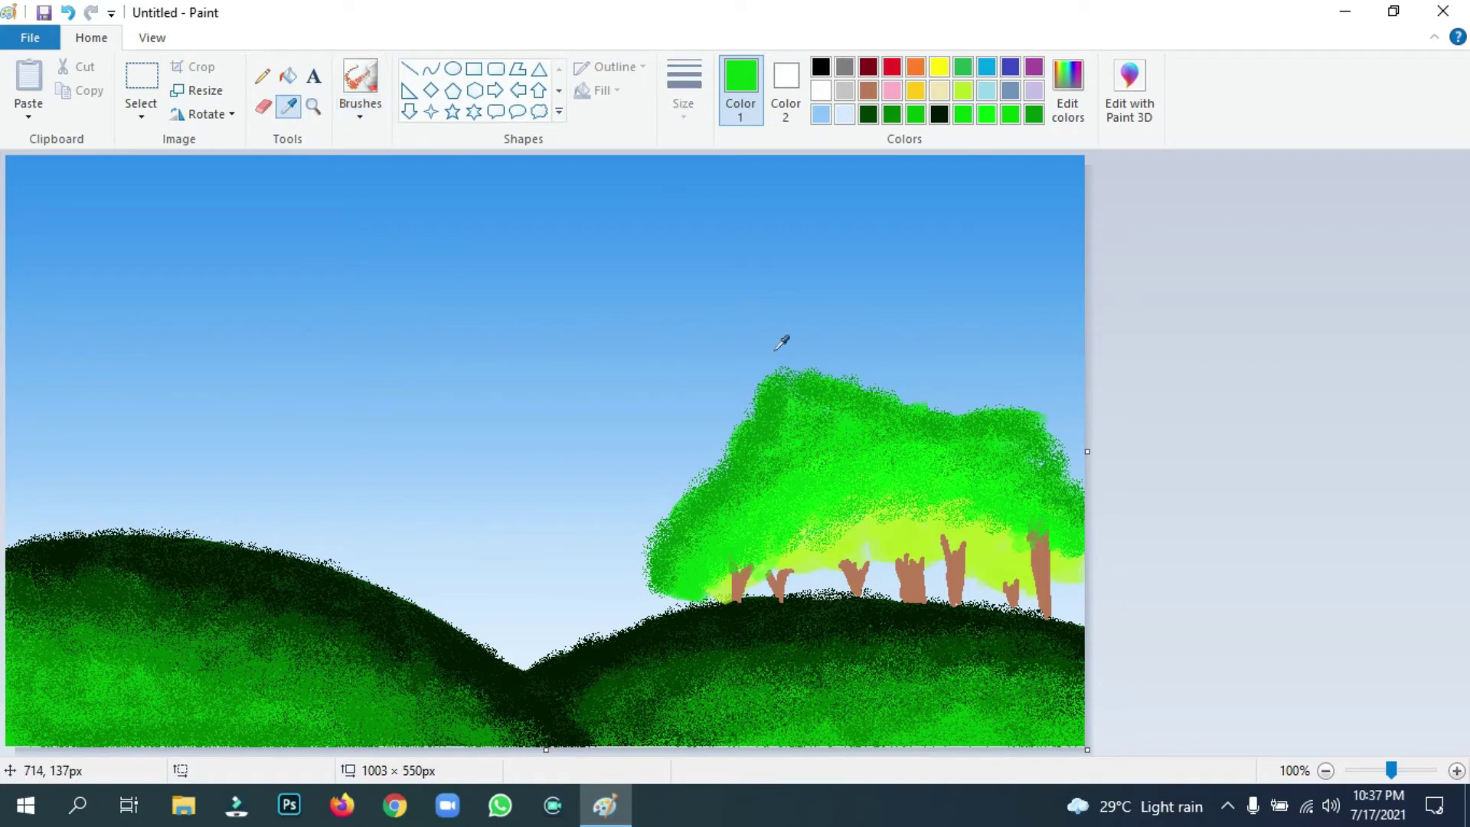
click(819, 506)
mouse_move(814, 529)
mouse_down()
mouse_move(869, 500)
mouse_move(914, 535)
mouse_move(958, 511)
mouse_up()
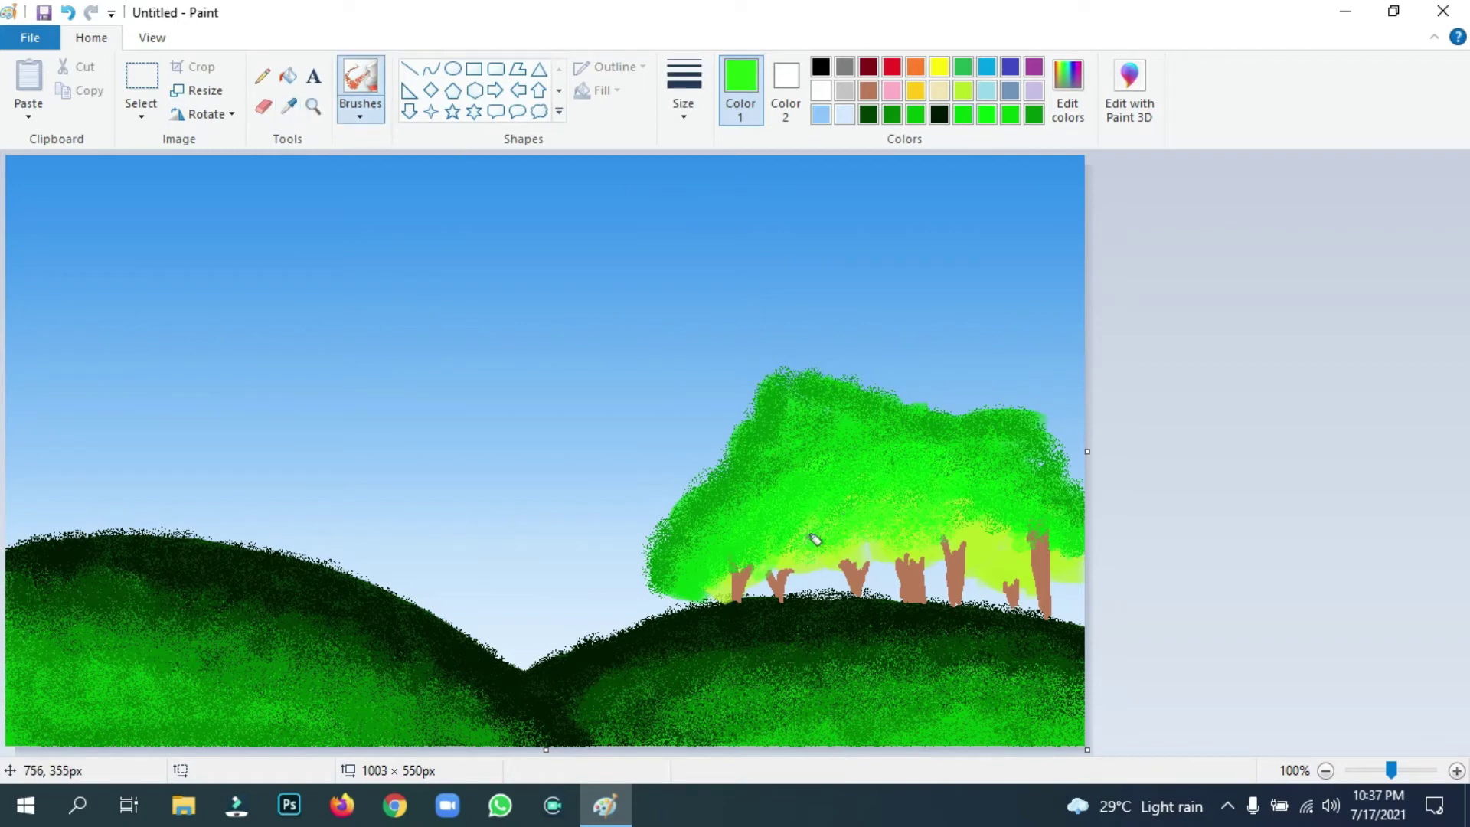
drag(814, 535, 811, 541)
mouse_move(977, 525)
mouse_down()
mouse_move(1063, 517)
mouse_move(1049, 536)
mouse_move(1087, 558)
mouse_up()
mouse_move(990, 513)
mouse_down()
mouse_move(979, 559)
mouse_move(1049, 556)
mouse_move(949, 517)
mouse_move(911, 535)
mouse_move(789, 536)
mouse_move(787, 492)
mouse_up()
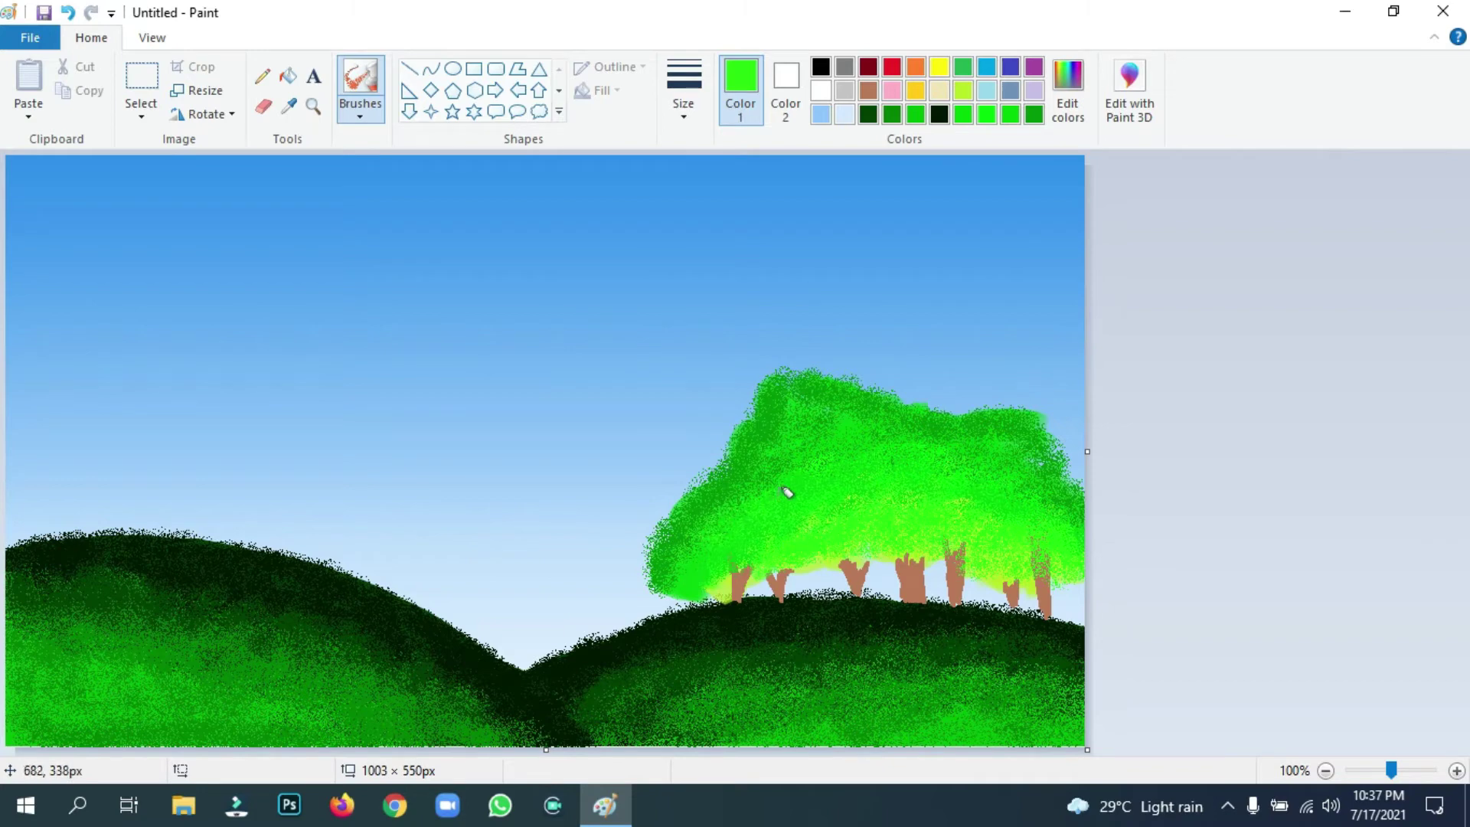
mouse_move(934, 466)
mouse_down()
mouse_move(897, 453)
mouse_move(686, 557)
mouse_move(708, 581)
mouse_move(799, 532)
mouse_move(947, 518)
mouse_move(1061, 542)
mouse_move(1027, 562)
mouse_move(1017, 530)
mouse_move(1086, 579)
mouse_move(1086, 547)
mouse_move(733, 533)
mouse_up()
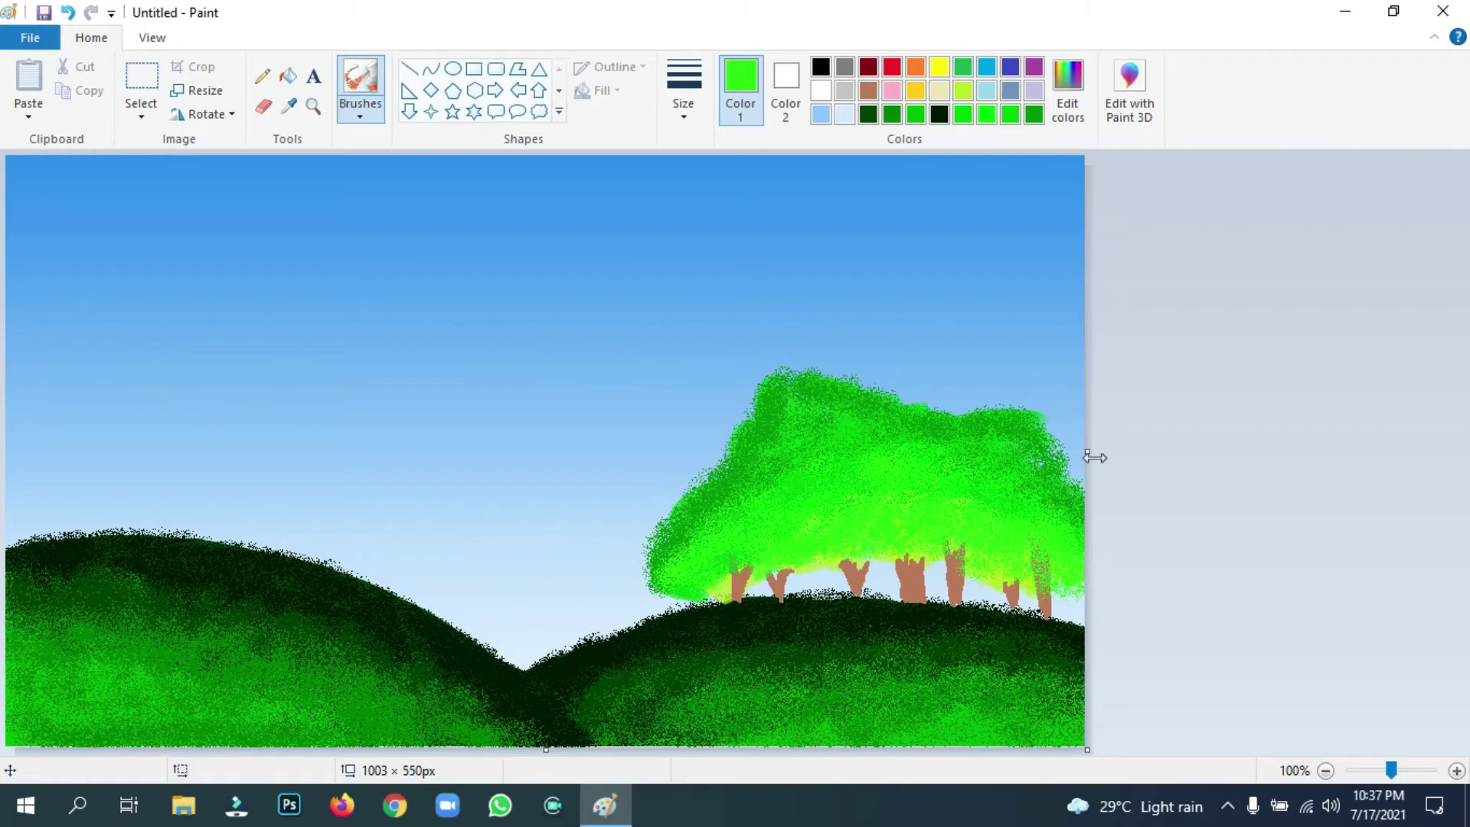
Spray lime along the canopy's lower edge, over the trunk tops and out to its left tip.
click(963, 91)
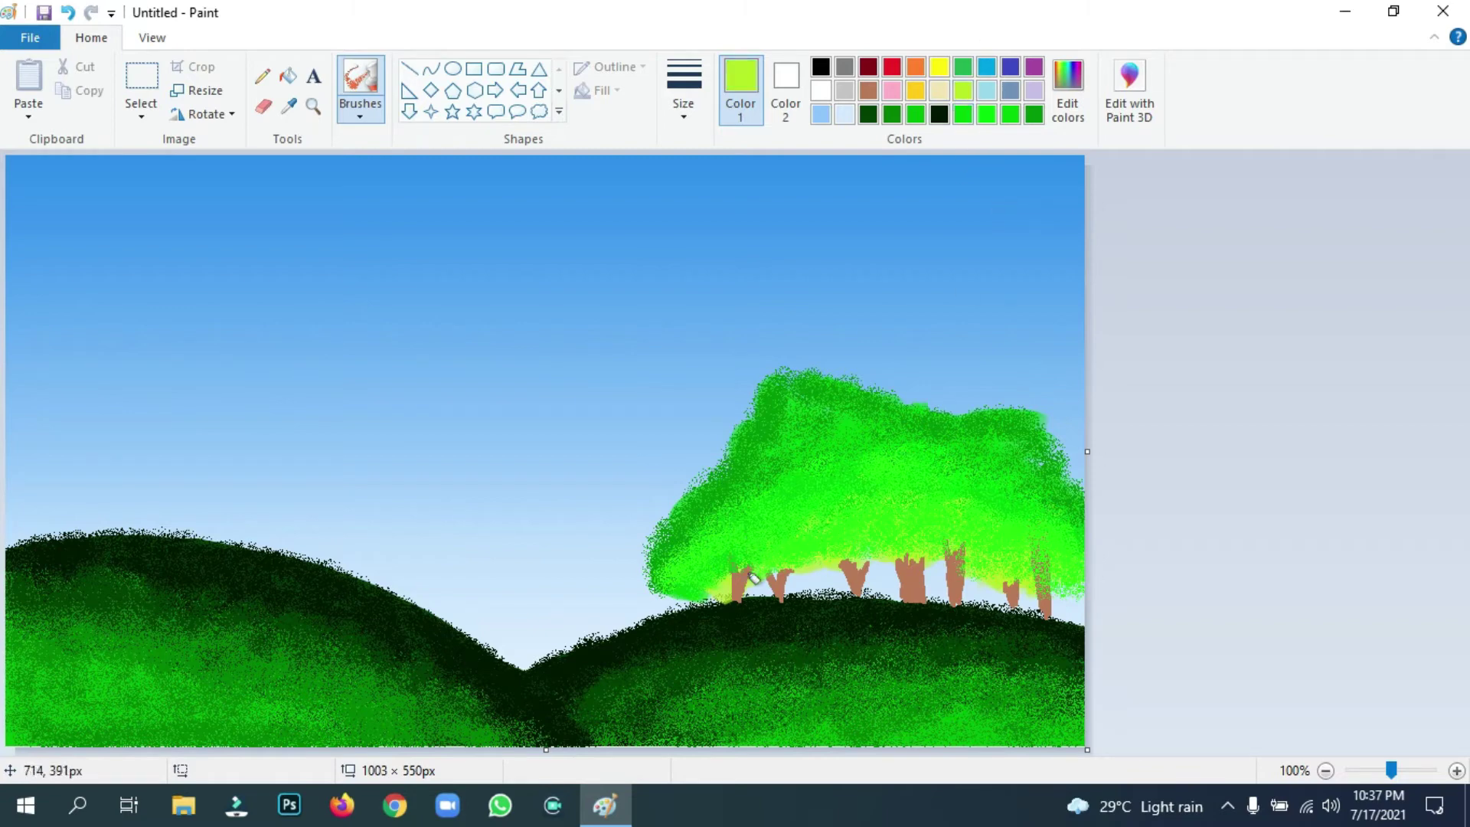
mouse_move(756, 579)
mouse_down()
mouse_move(723, 578)
mouse_move(902, 539)
mouse_move(1027, 557)
mouse_move(1018, 582)
mouse_move(1053, 590)
mouse_up()
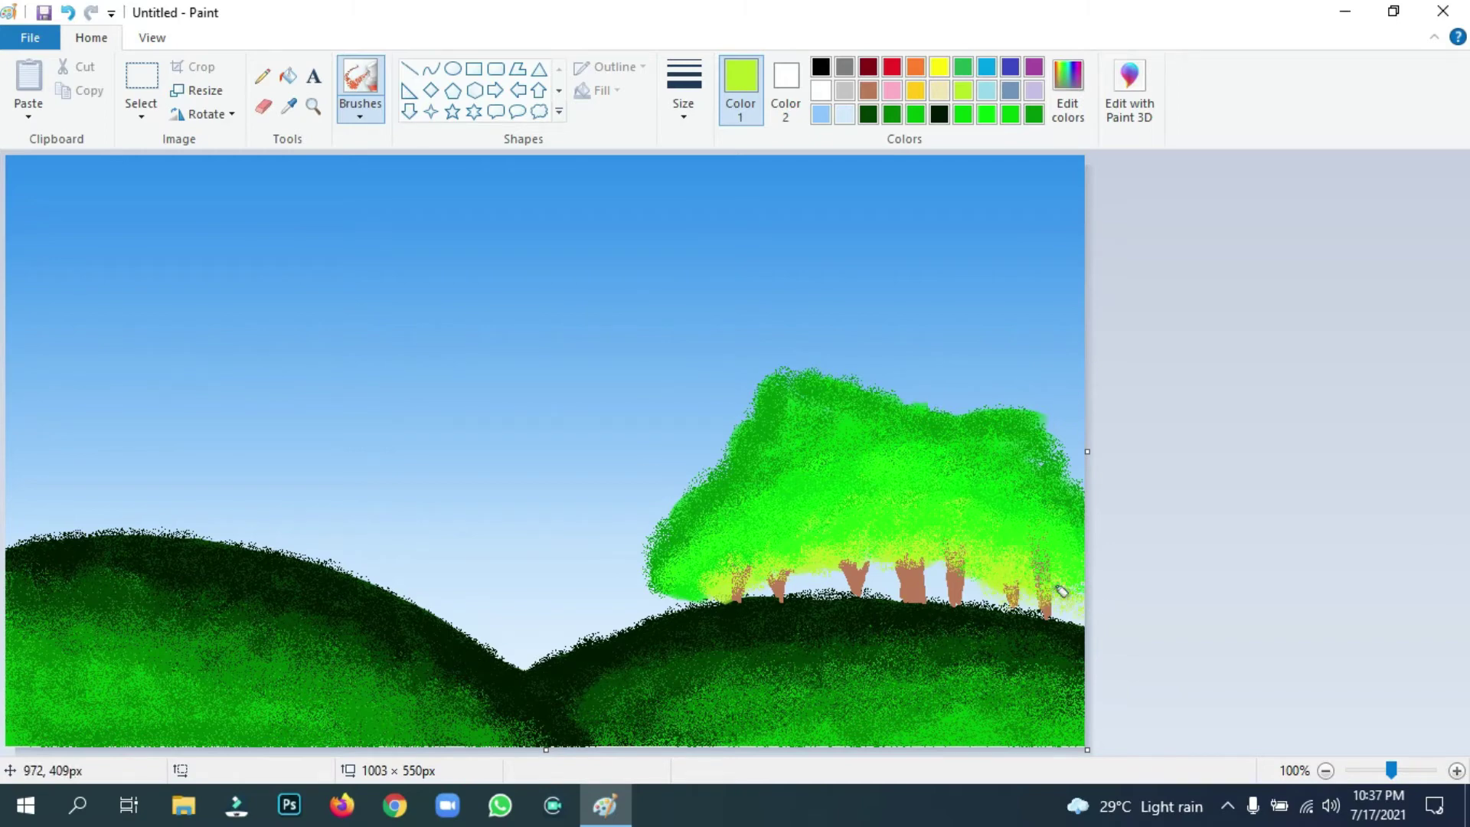
mouse_move(724, 596)
mouse_down()
mouse_move(655, 585)
mouse_move(699, 589)
mouse_move(731, 573)
mouse_up()
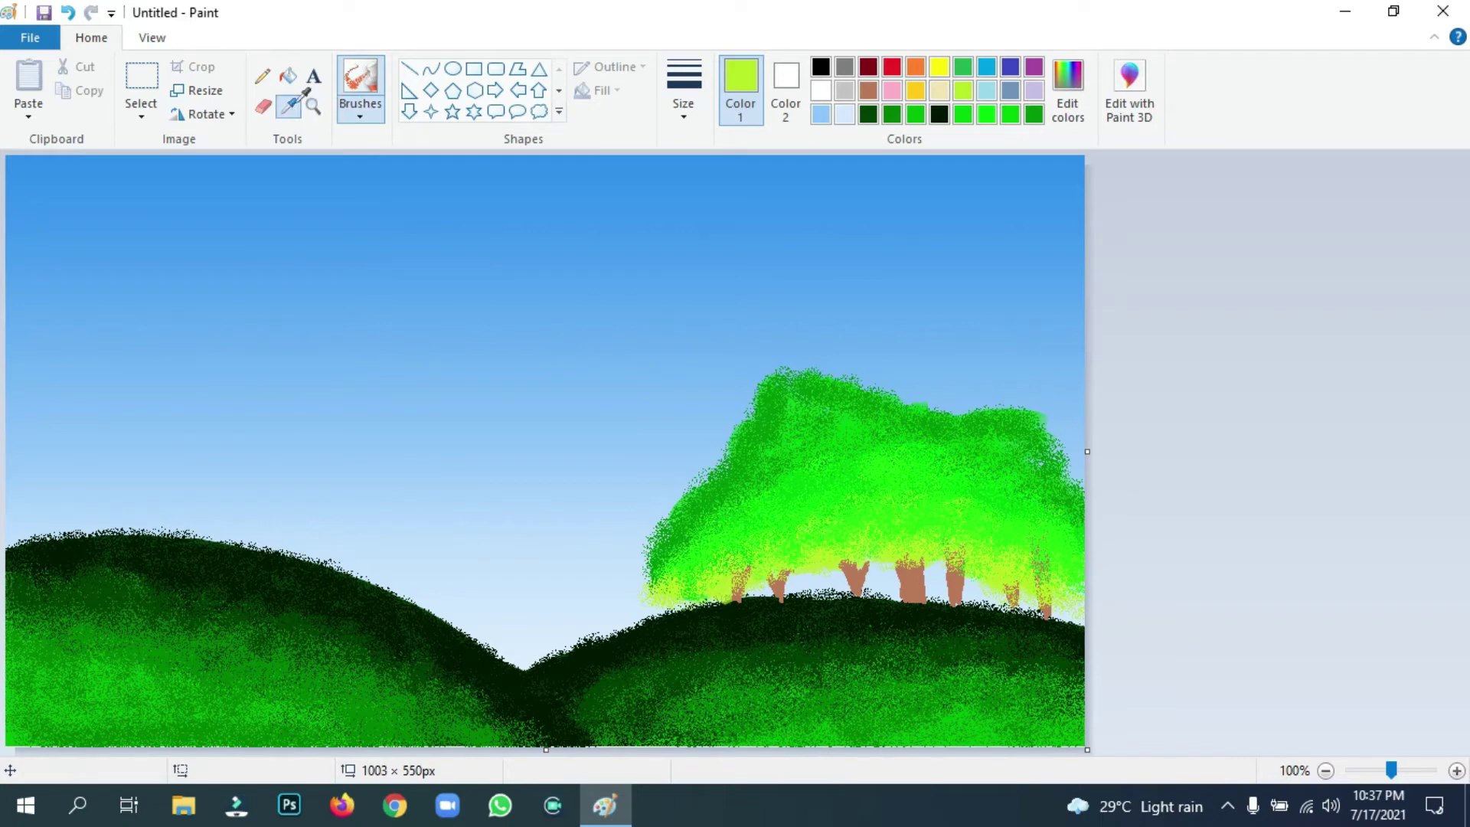
Spray sampled green on the canopy's upper left, and widen its whole outer edge with the darkest canopy green.
click(288, 106)
click(778, 387)
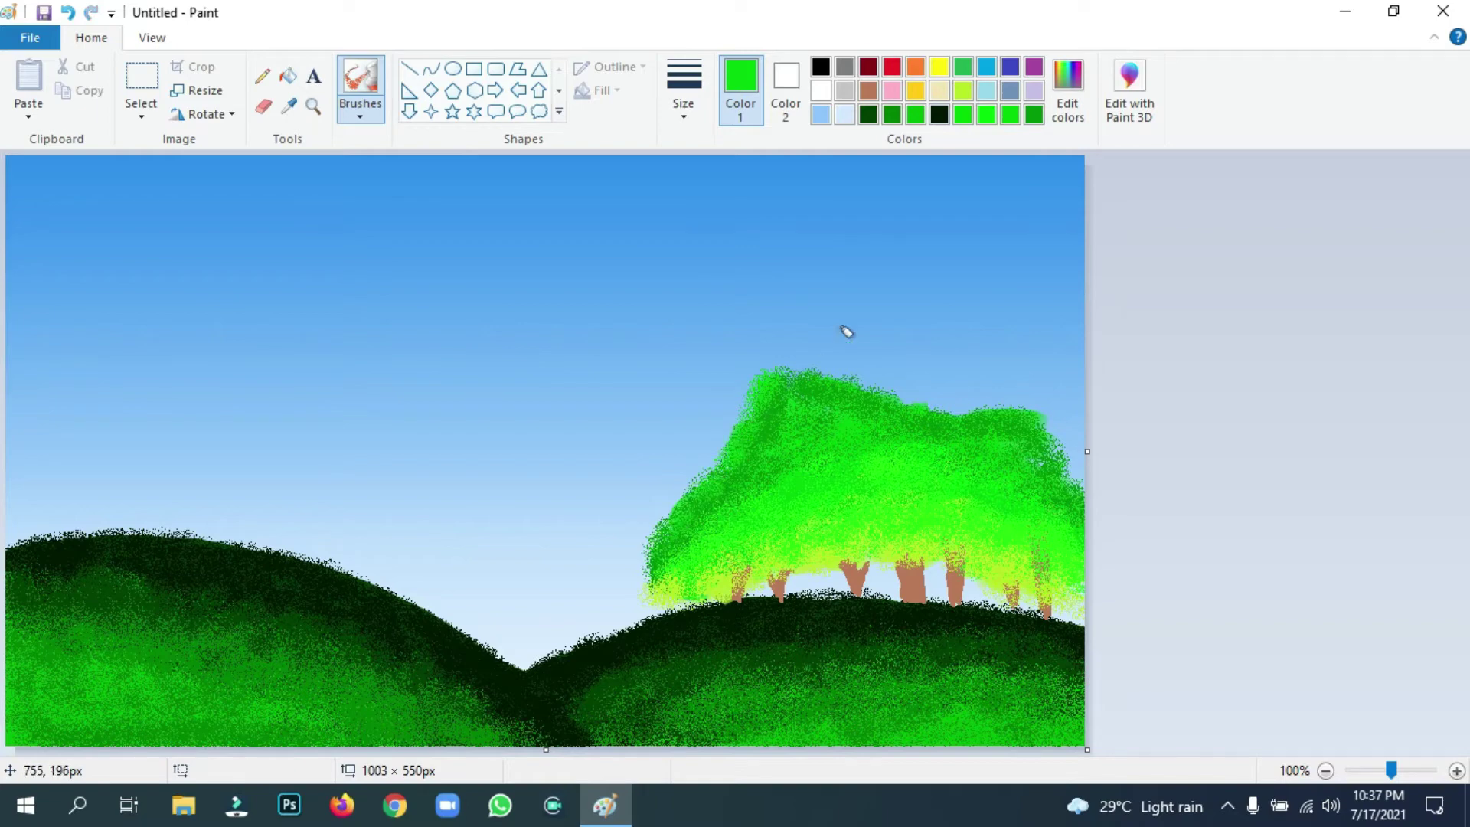
click(1034, 113)
mouse_move(697, 511)
mouse_down()
mouse_move(660, 534)
mouse_move(664, 573)
mouse_move(667, 506)
mouse_move(737, 417)
mouse_up()
mouse_move(668, 557)
mouse_down()
mouse_move(698, 530)
mouse_move(655, 574)
mouse_move(700, 551)
mouse_up()
mouse_move(776, 405)
mouse_down()
mouse_move(801, 365)
mouse_move(777, 368)
mouse_move(795, 396)
mouse_move(850, 368)
mouse_move(784, 400)
mouse_move(778, 354)
mouse_move(789, 383)
mouse_move(833, 370)
mouse_move(843, 390)
mouse_move(867, 382)
mouse_move(858, 396)
mouse_move(1011, 417)
mouse_move(935, 393)
mouse_move(1048, 426)
mouse_move(1093, 477)
mouse_move(1083, 513)
mouse_up()
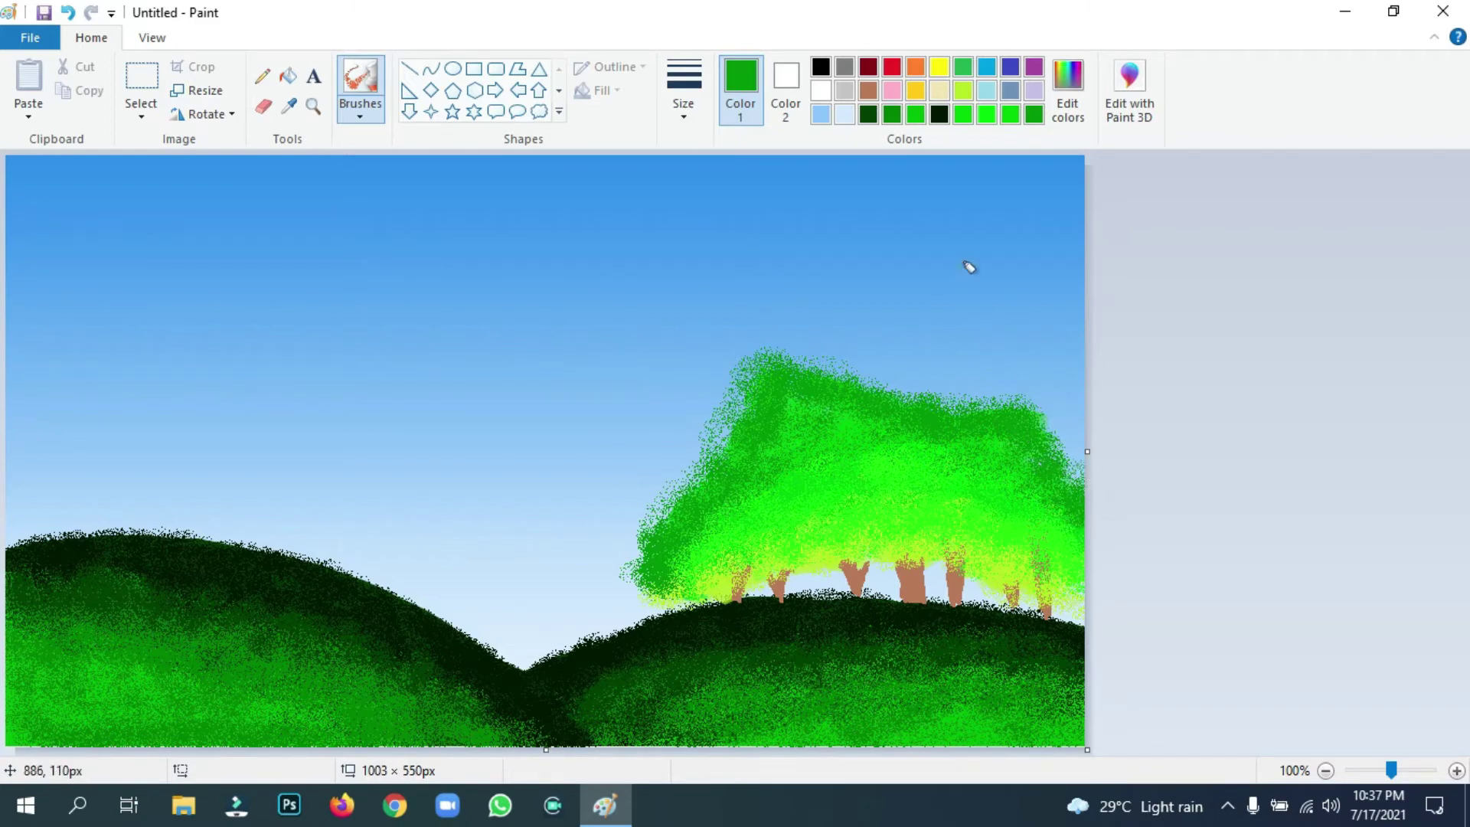
Redraw the two leftmost trunks as brown forks with the pencil and add a small forked trunk beside them.
click(357, 115)
click(263, 76)
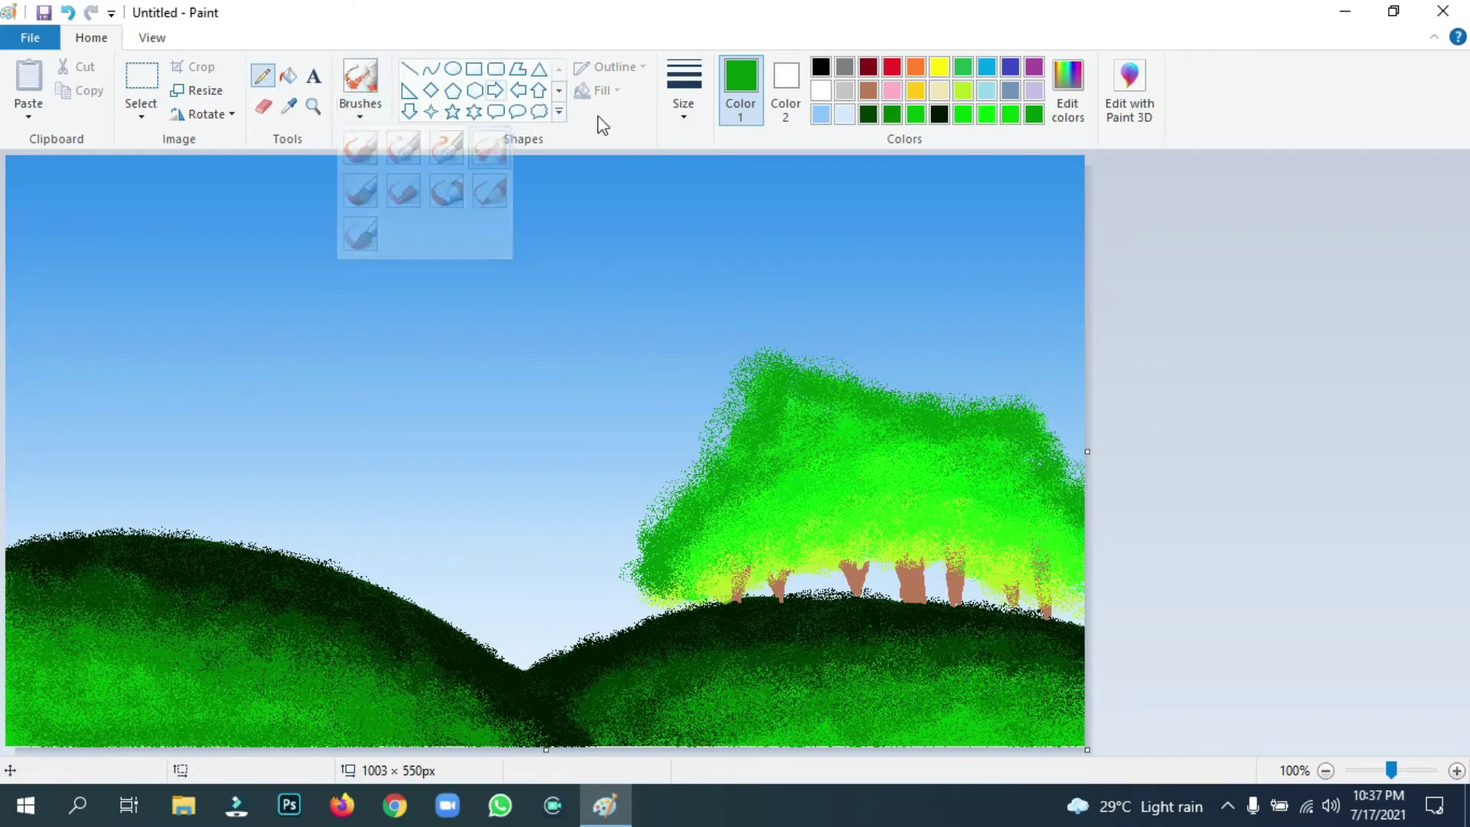
click(684, 104)
click(918, 388)
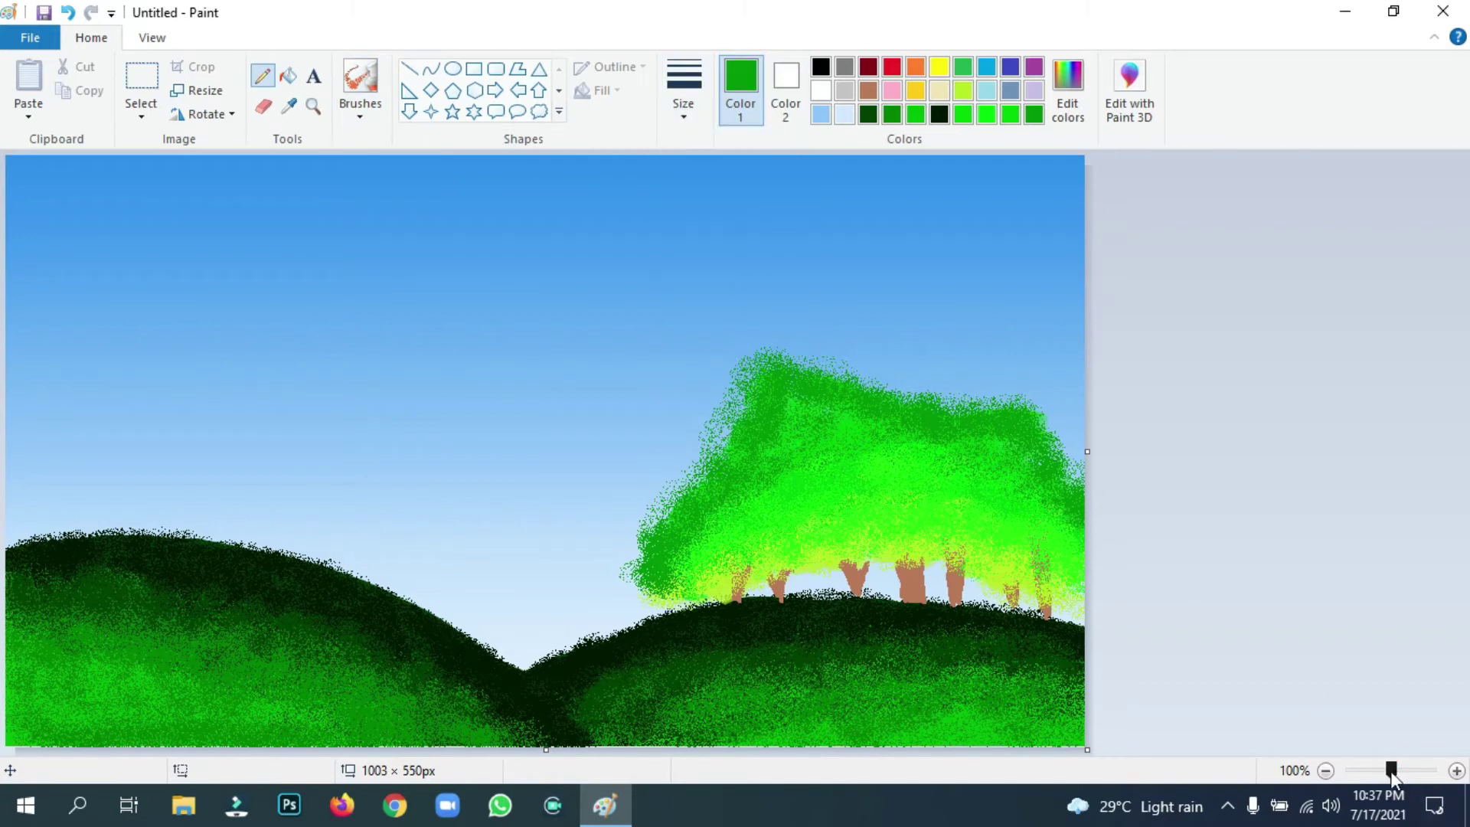
click(1396, 772)
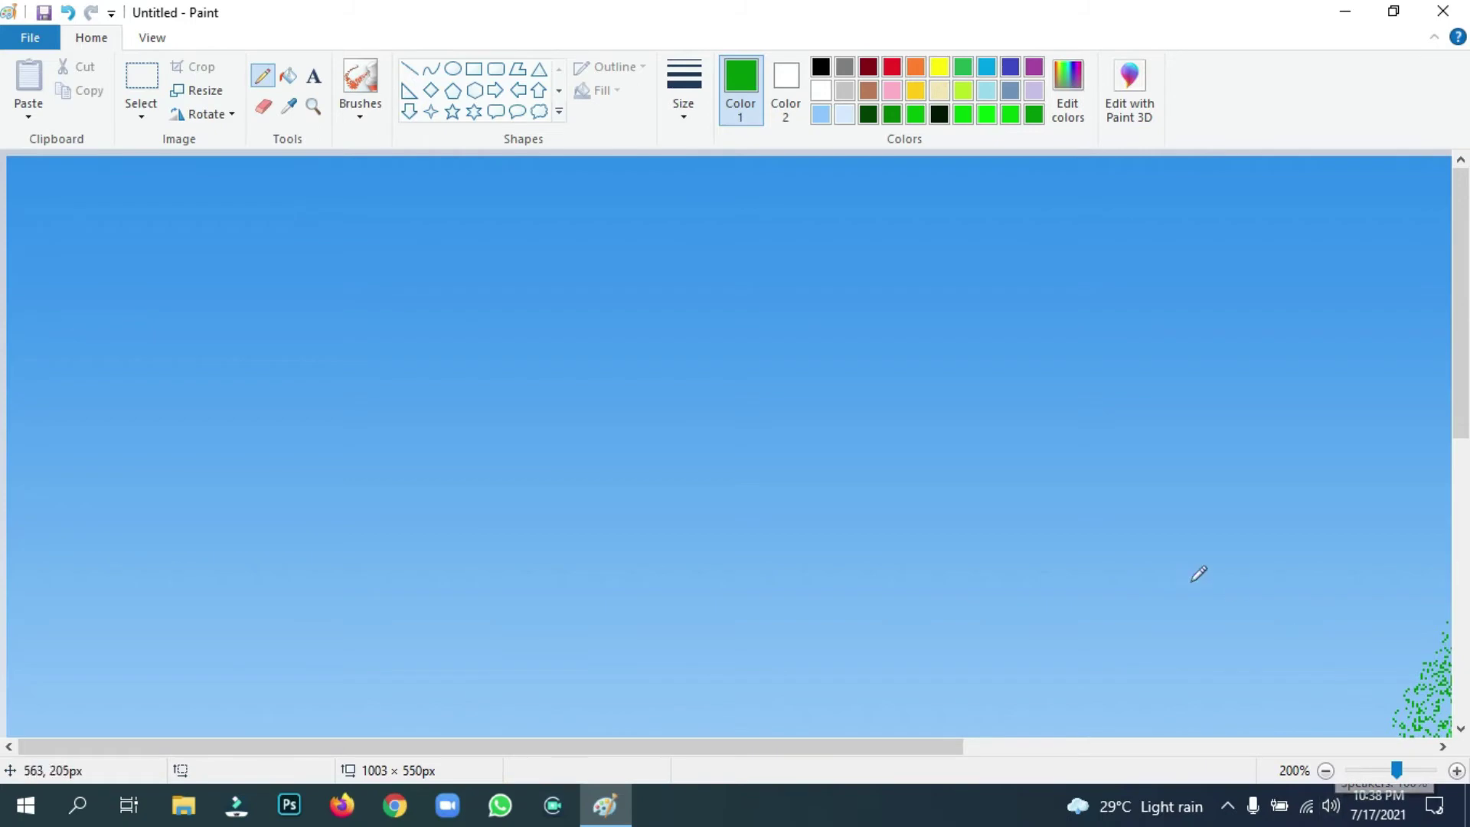
scroll(1279, 548, down, 5)
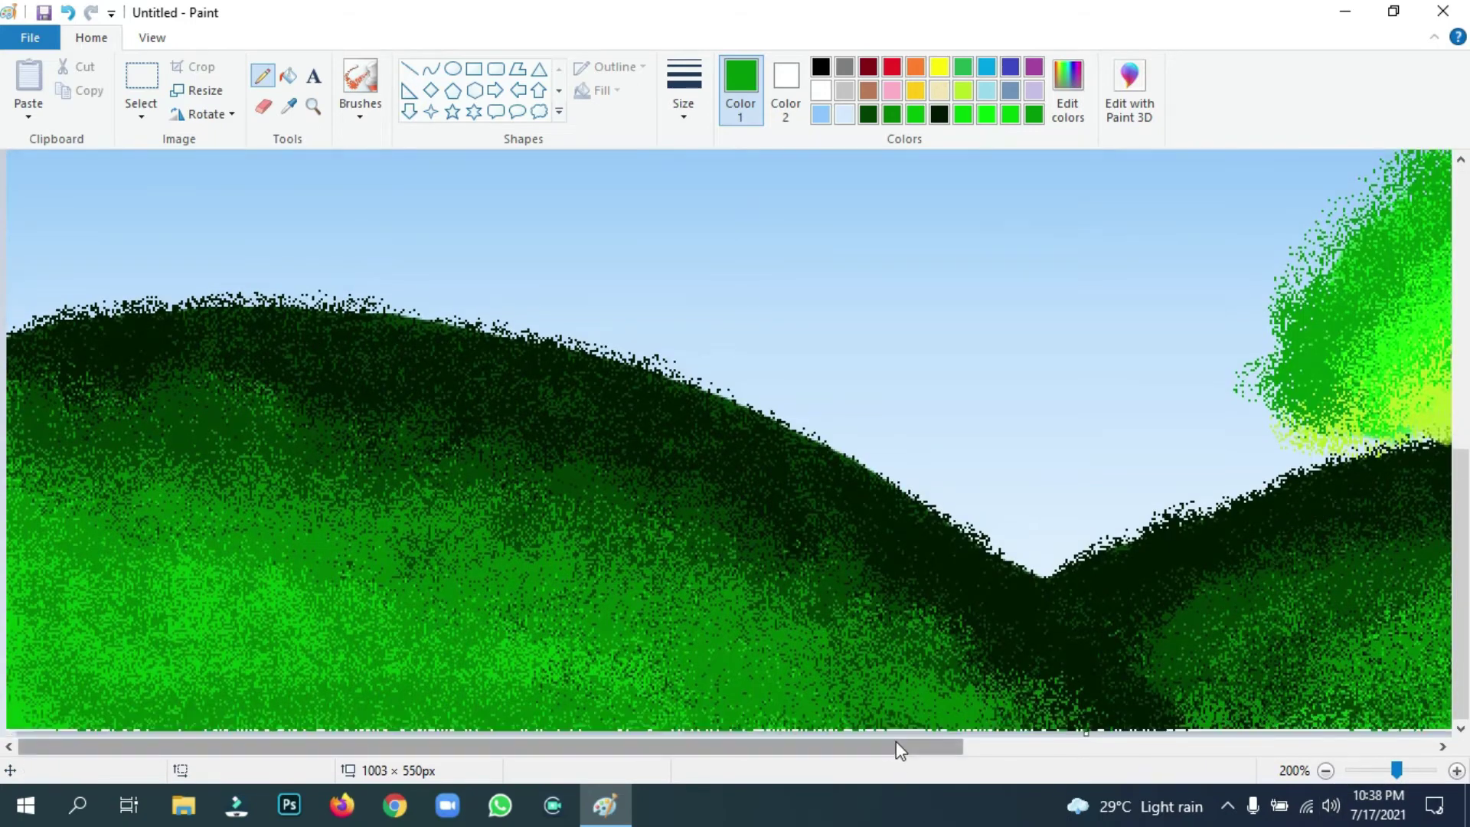
drag(896, 744, 1368, 745)
scroll(1027, 429, up, 3)
scroll(1033, 444, down, 2)
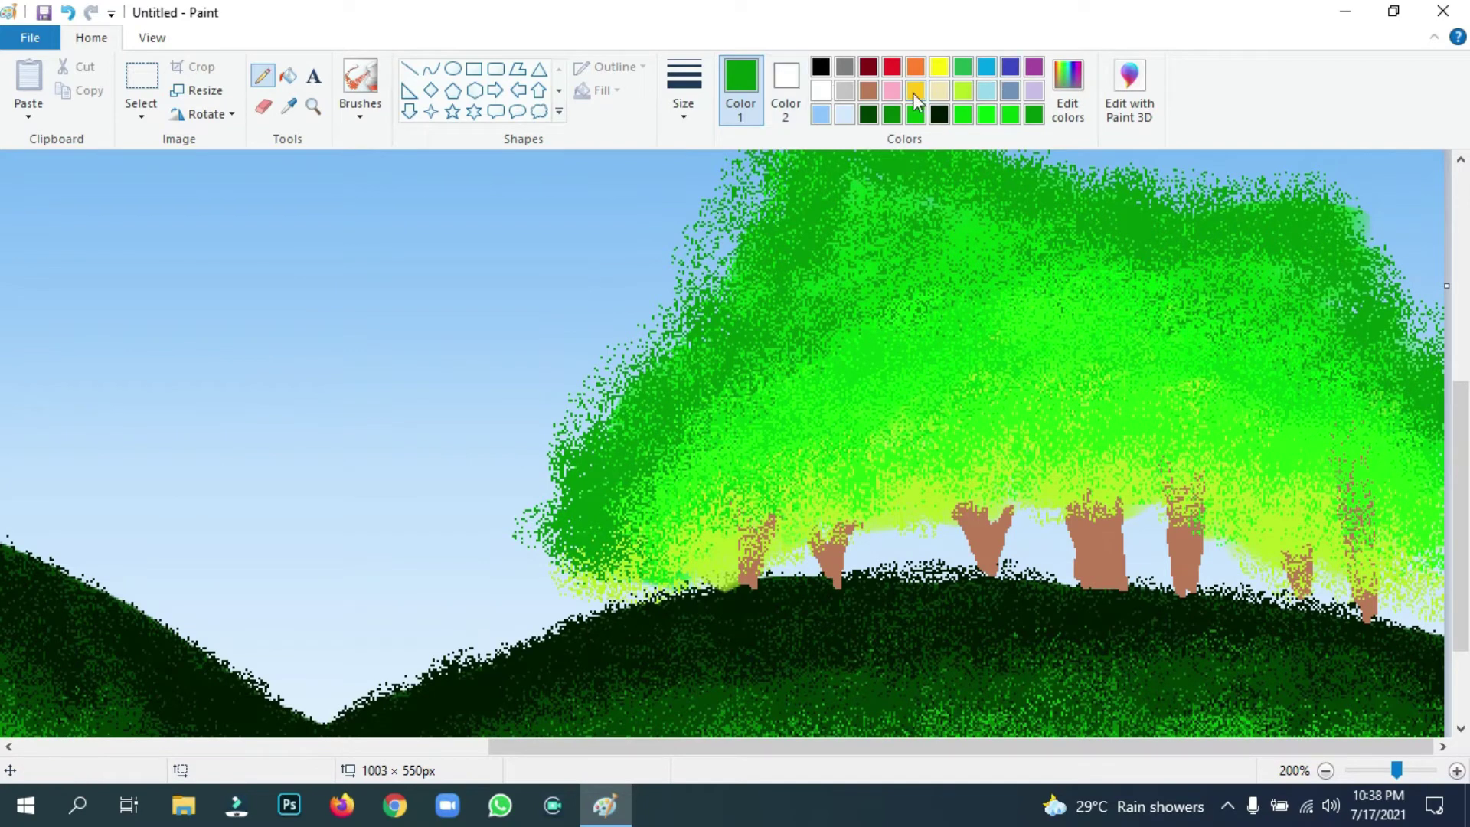
click(868, 91)
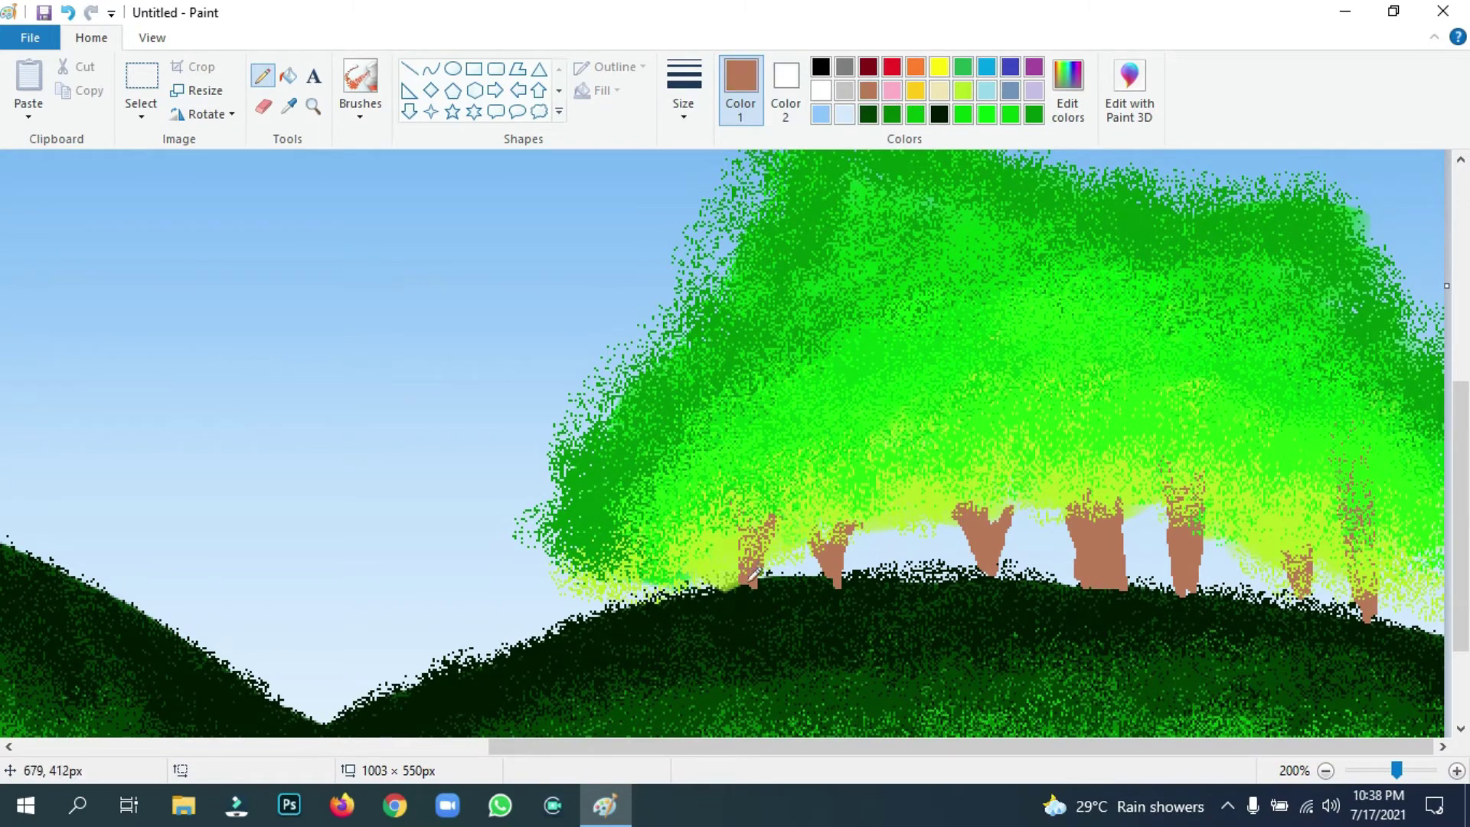
mouse_move(754, 570)
mouse_down()
mouse_move(743, 548)
mouse_move(746, 570)
mouse_up()
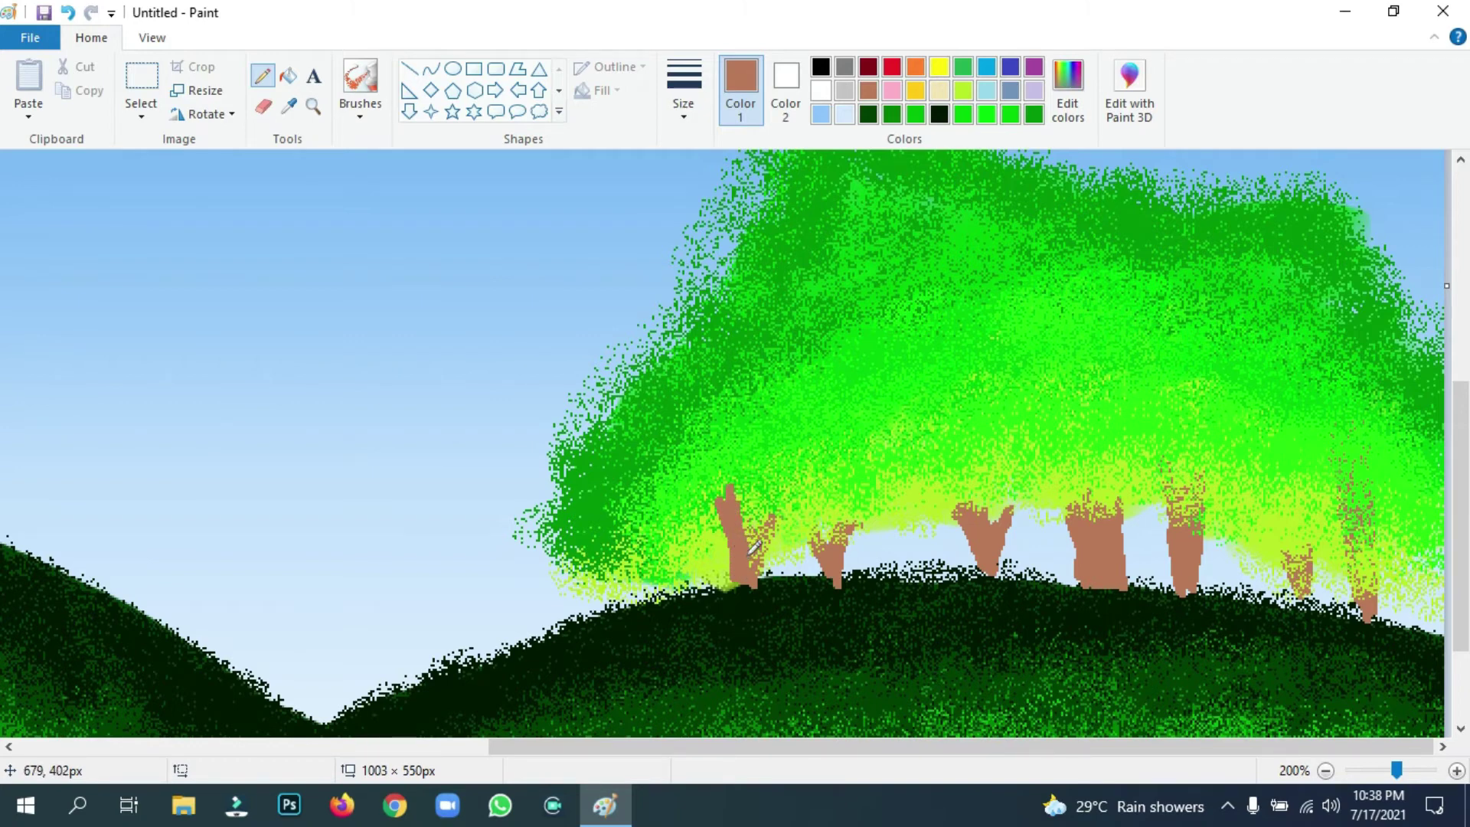
key(ctrl+z)
mouse_move(759, 540)
mouse_down()
mouse_move(755, 563)
mouse_move(768, 515)
mouse_up()
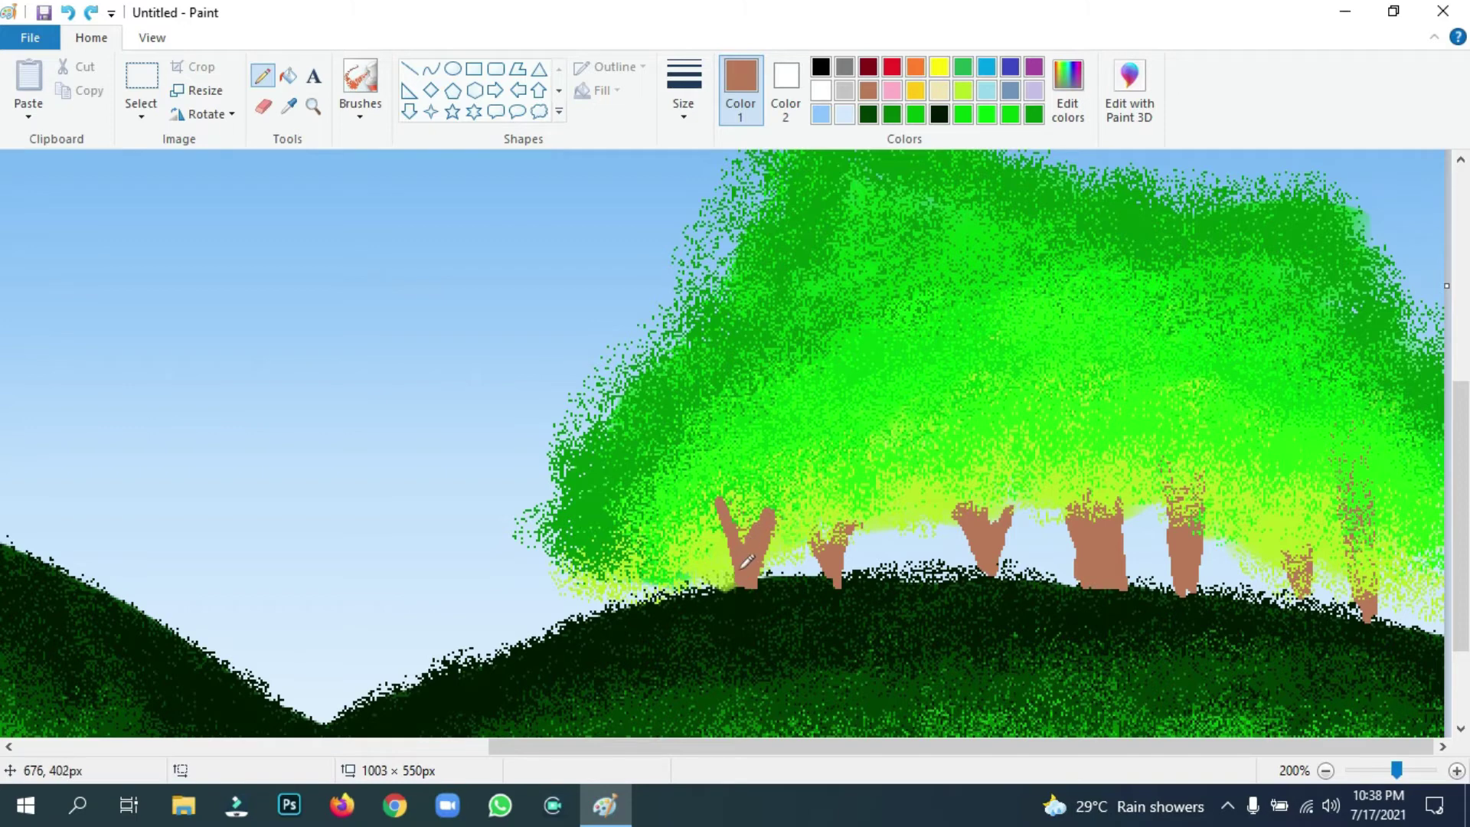
mouse_move(817, 530)
mouse_down()
mouse_move(838, 576)
mouse_move(843, 547)
mouse_move(803, 512)
mouse_up()
mouse_move(909, 528)
mouse_down()
mouse_move(915, 555)
mouse_move(924, 542)
mouse_up()
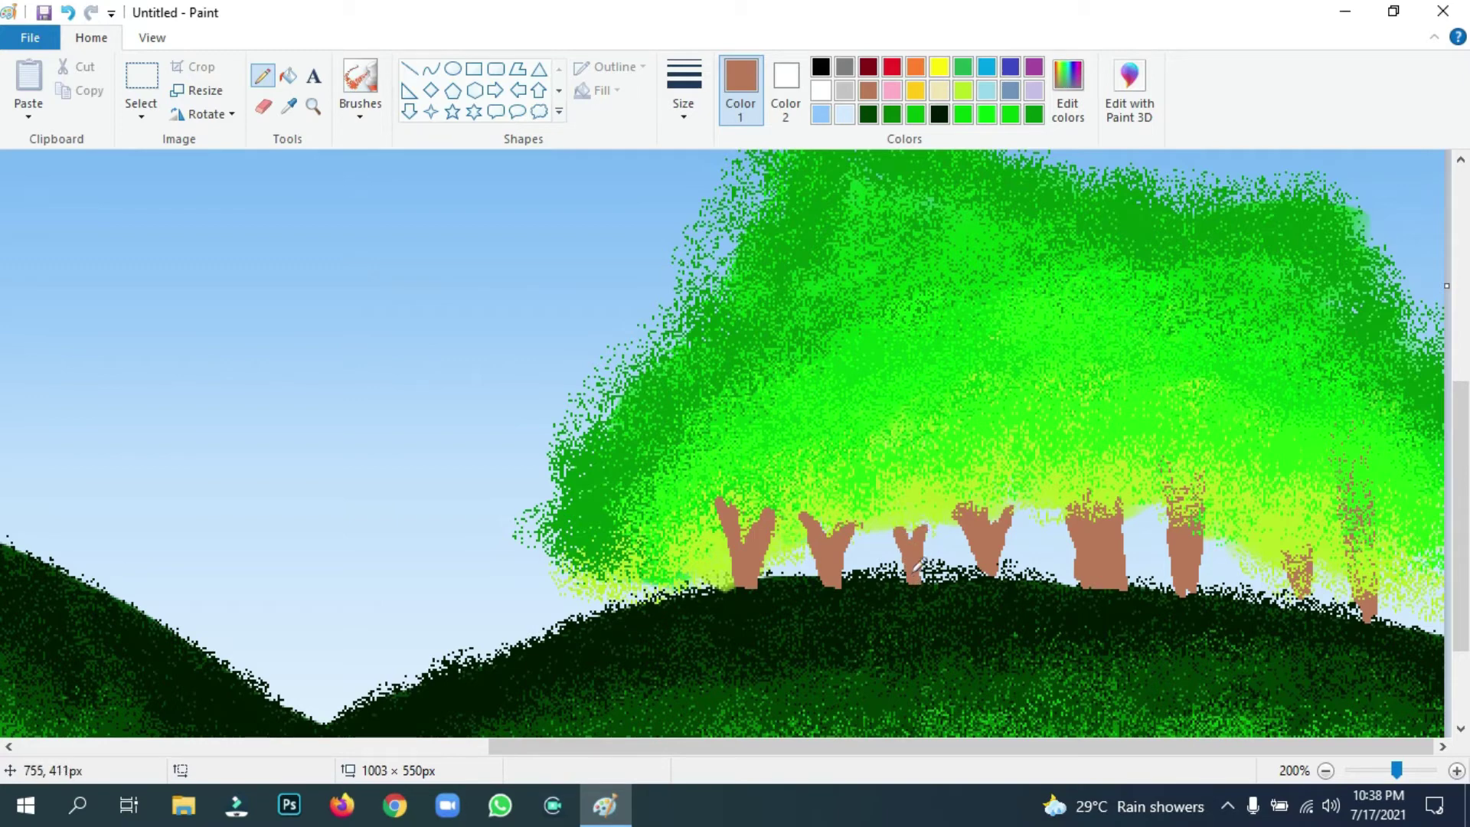
Repaint the five remaining trunks in solid brown down to the ridge, giving the tall one third from the right a fork.
mouse_move(983, 538)
mouse_down()
mouse_move(962, 514)
mouse_move(981, 564)
mouse_up()
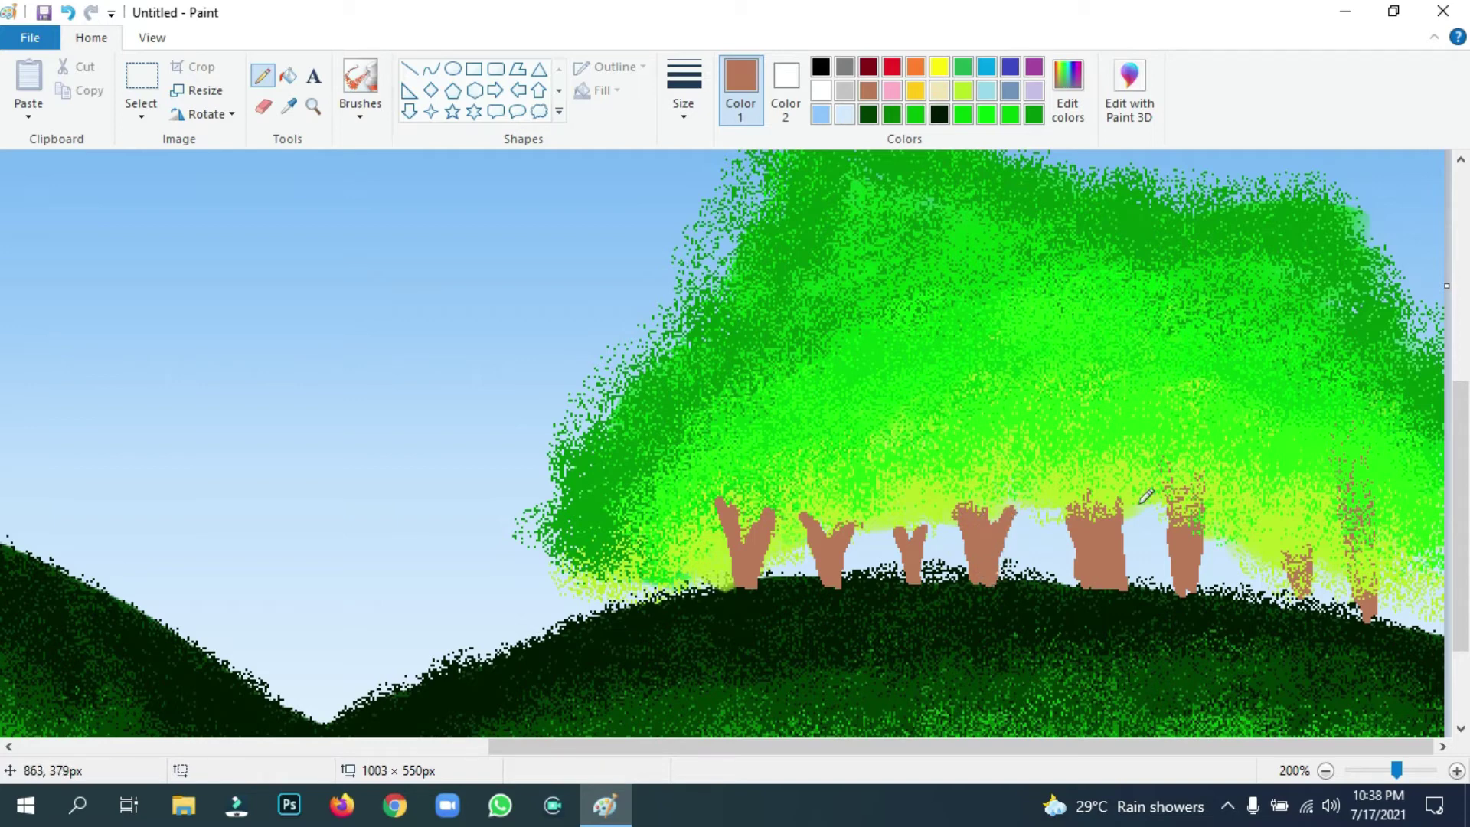
mouse_move(1082, 496)
mouse_down()
mouse_move(1112, 525)
mouse_move(1082, 499)
mouse_move(1076, 514)
mouse_move(1080, 586)
mouse_up()
mouse_move(1185, 490)
mouse_down()
mouse_move(1190, 542)
mouse_move(1203, 472)
mouse_move(1206, 494)
mouse_up()
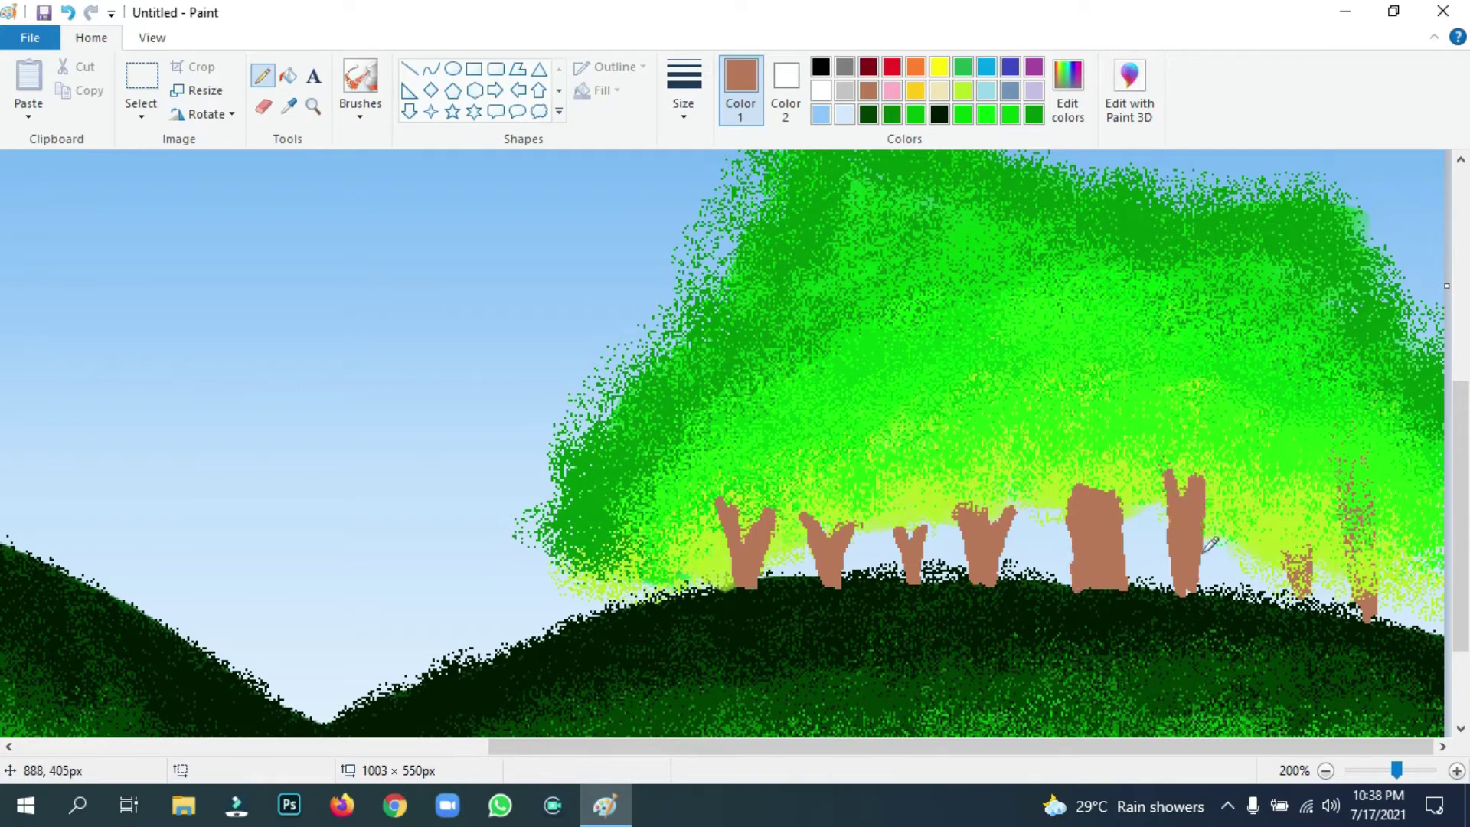
key(ctrl+z)
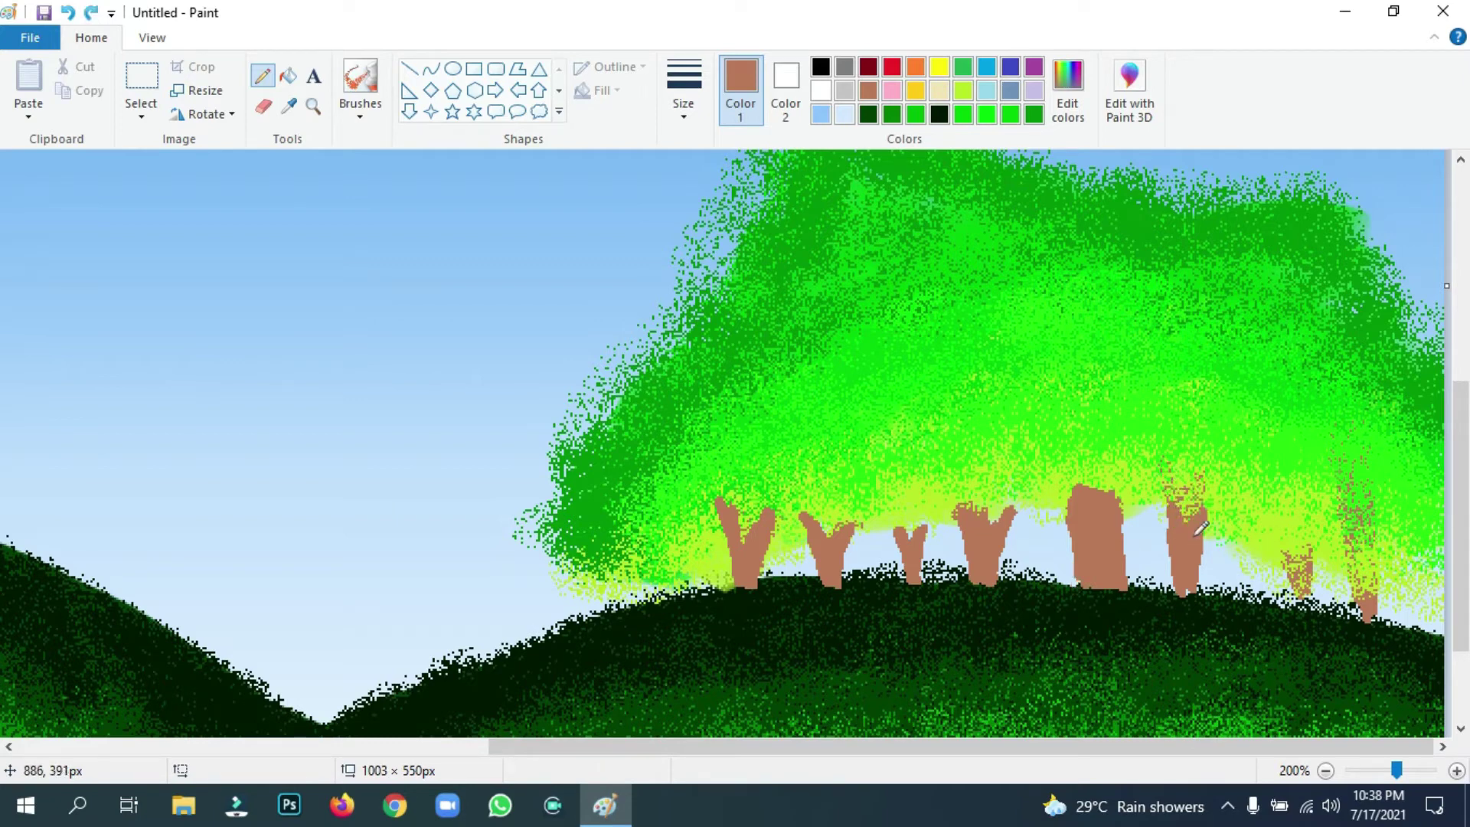
drag(1170, 474, 1187, 525)
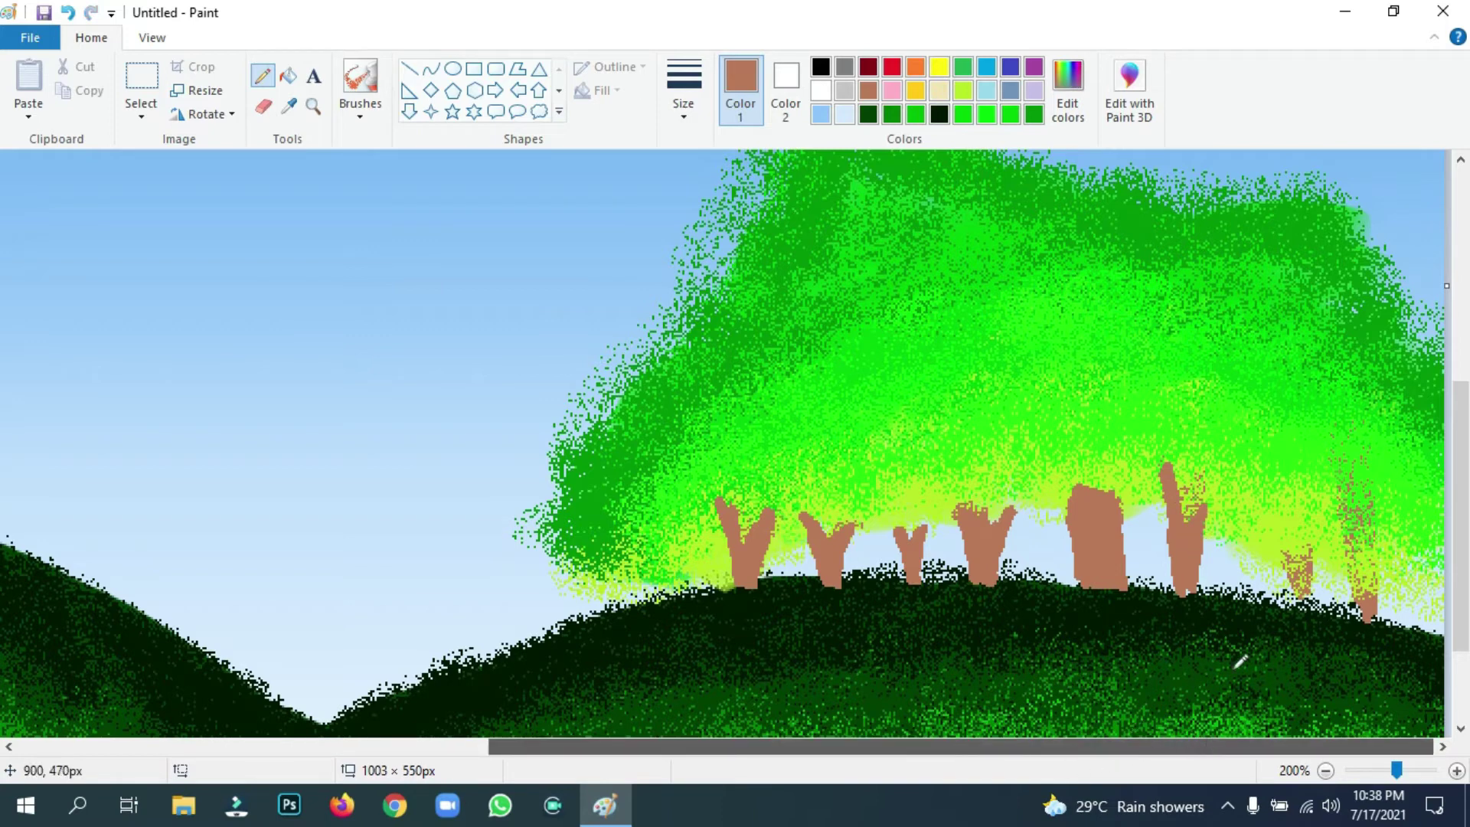
mouse_move(1292, 608)
mouse_down()
mouse_move(1302, 553)
mouse_move(1310, 608)
mouse_move(1314, 549)
mouse_up()
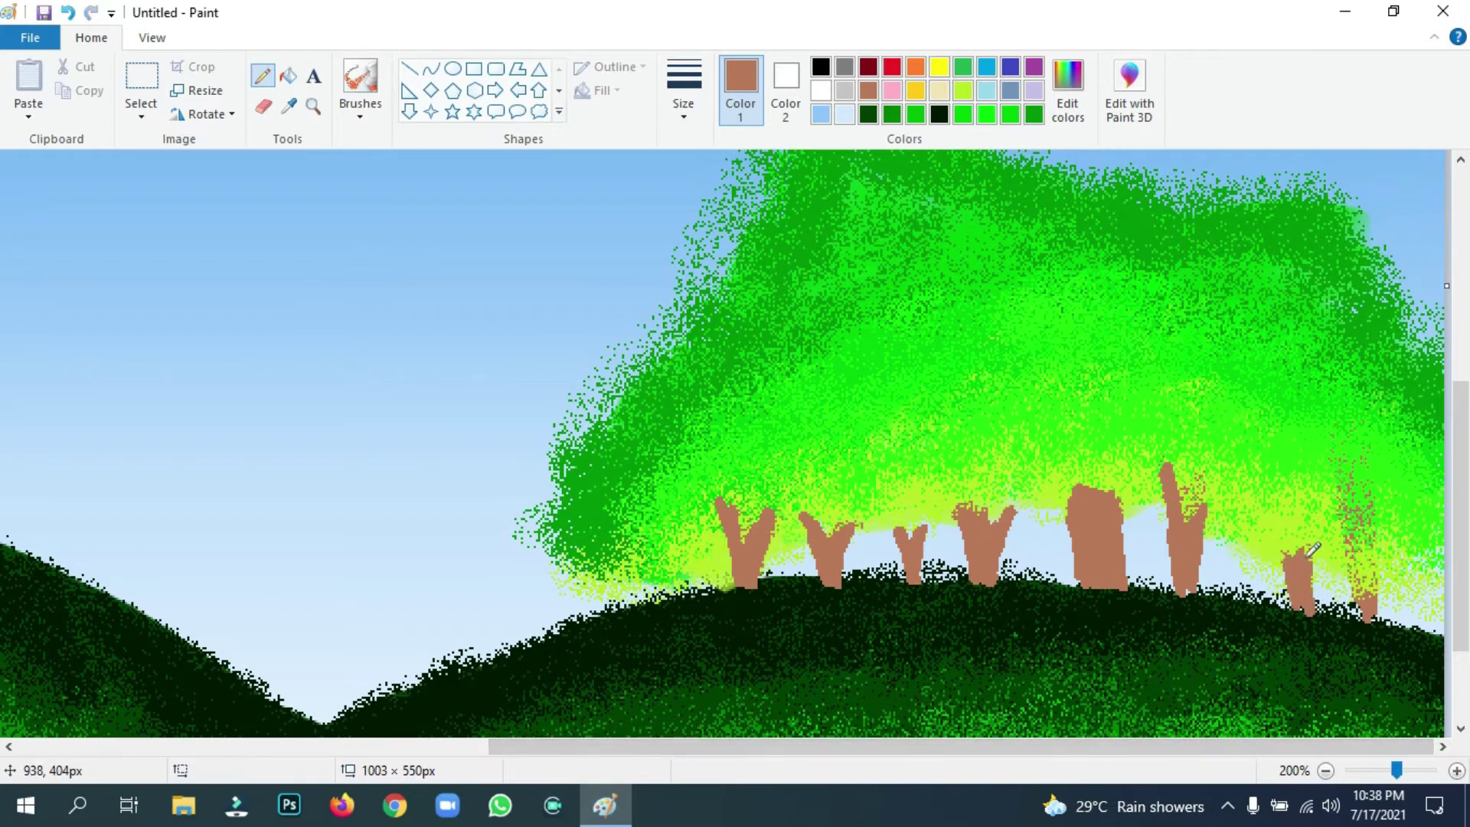
mouse_move(1351, 468)
mouse_down()
mouse_move(1344, 516)
mouse_move(1365, 535)
mouse_move(1367, 589)
mouse_move(1359, 479)
mouse_move(1381, 527)
mouse_move(1384, 608)
mouse_up()
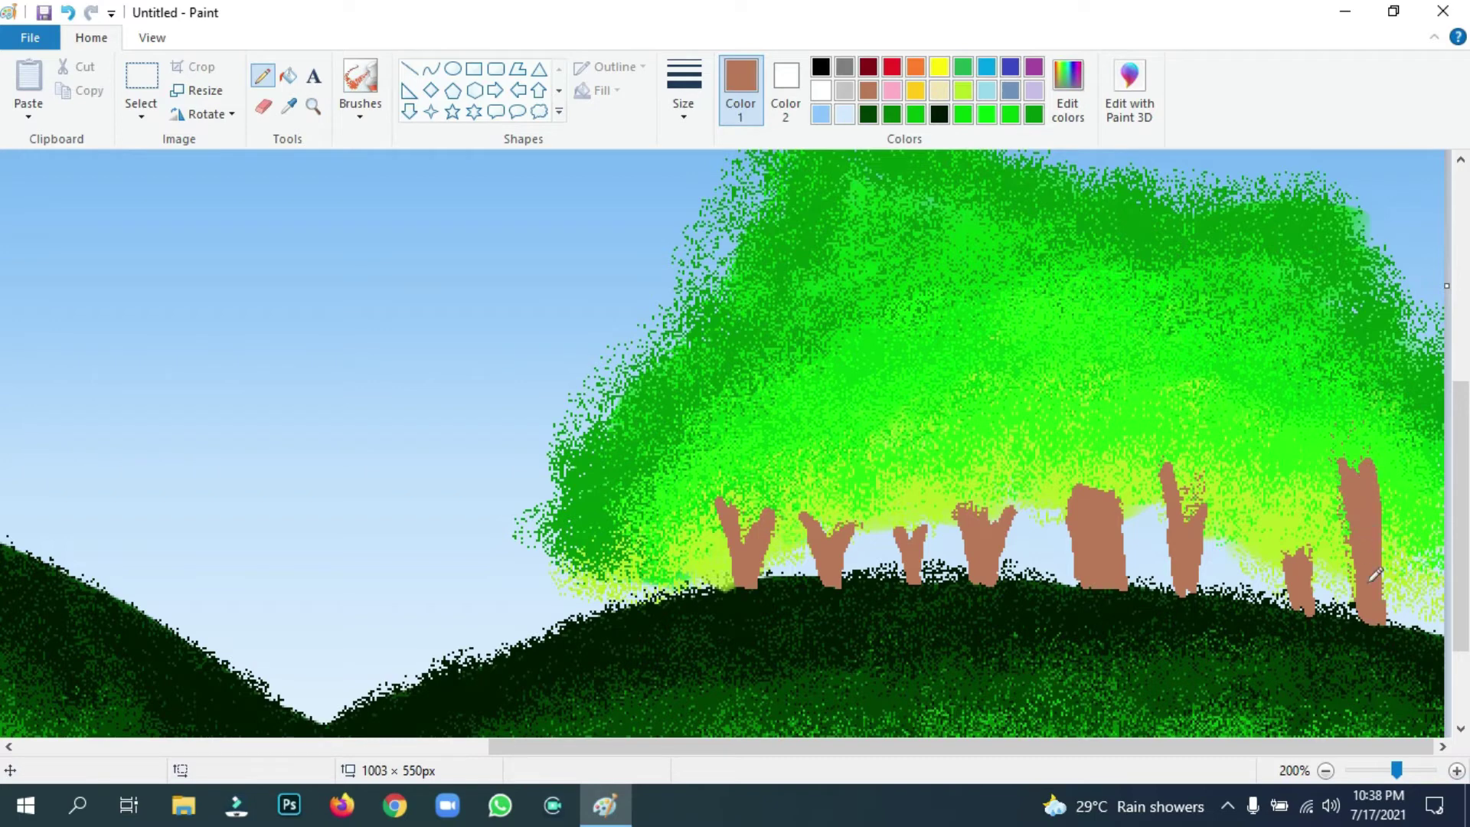
drag(1196, 501, 1205, 495)
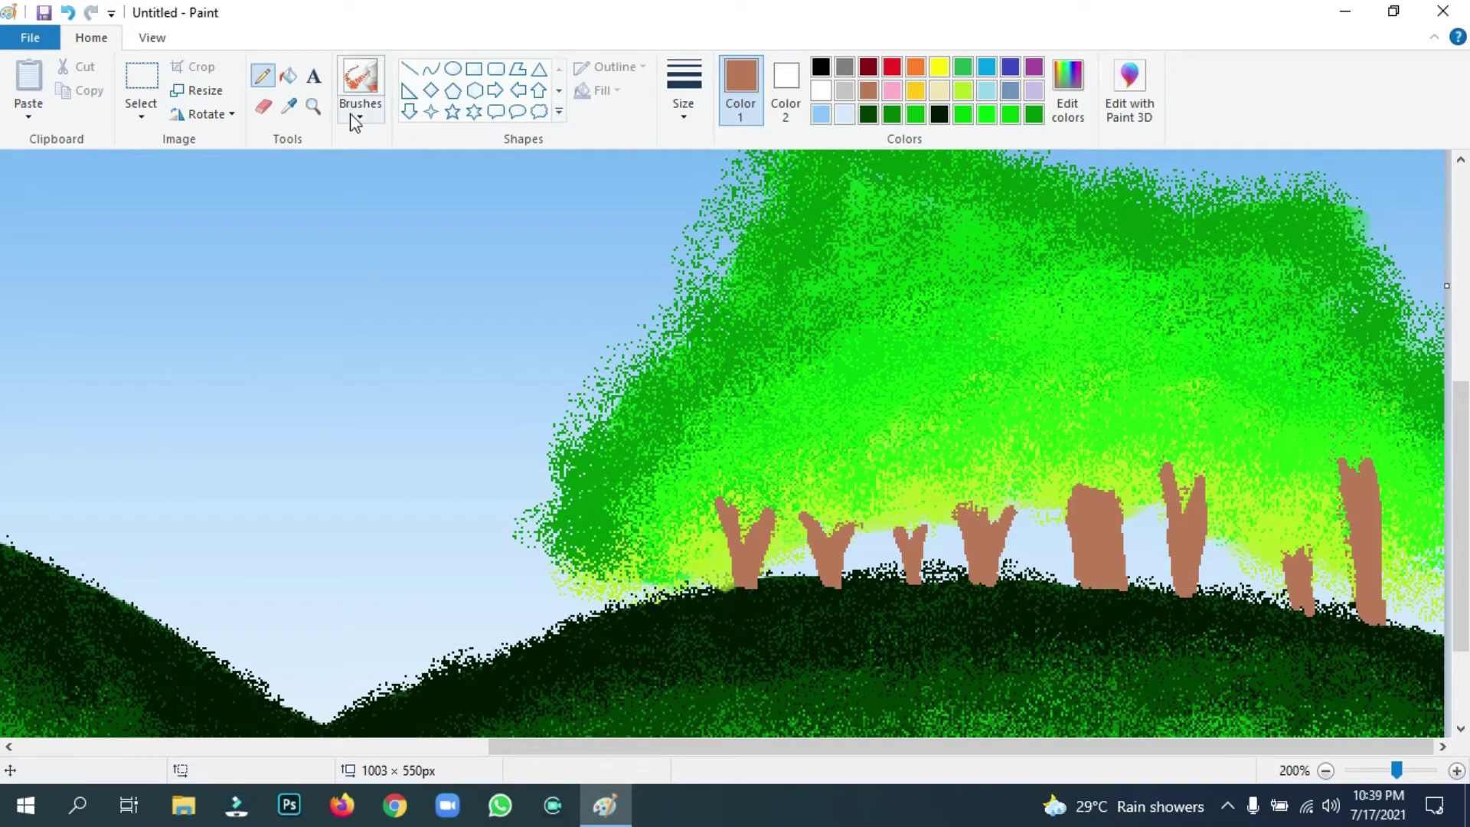
Narrow the wide trunk by painting over both of its sides with the sampled sky blue.
click(289, 106)
click(1065, 541)
mouse_move(1074, 504)
mouse_down()
mouse_move(1093, 558)
mouse_move(1082, 566)
mouse_up()
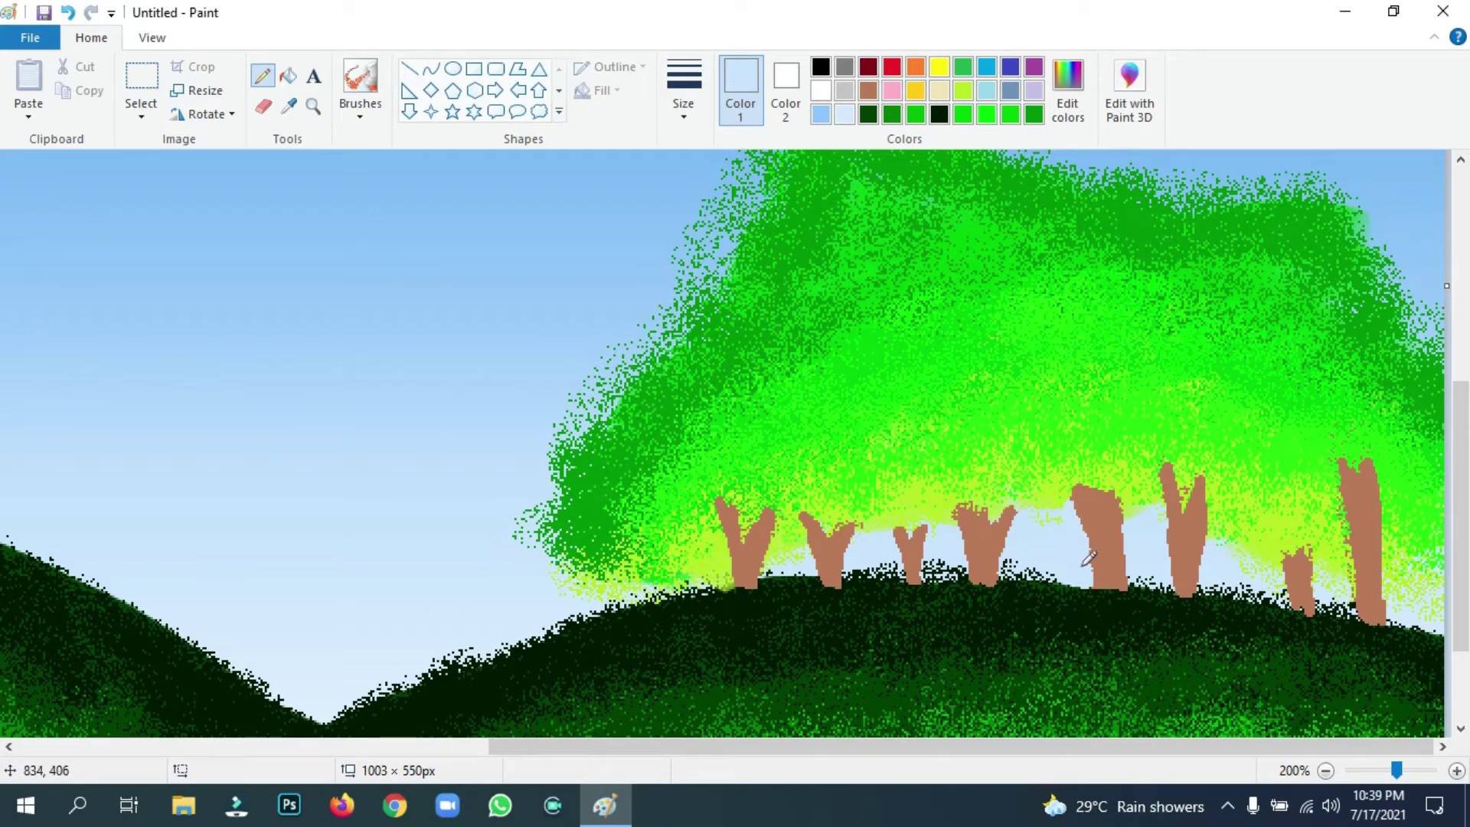
click(290, 106)
click(1127, 527)
drag(1127, 524, 1129, 569)
Cut a notch into the narrowed trunk's top with the sampled lime and redraw its two branches in brown.
click(289, 106)
click(1058, 488)
drag(1071, 488, 1097, 506)
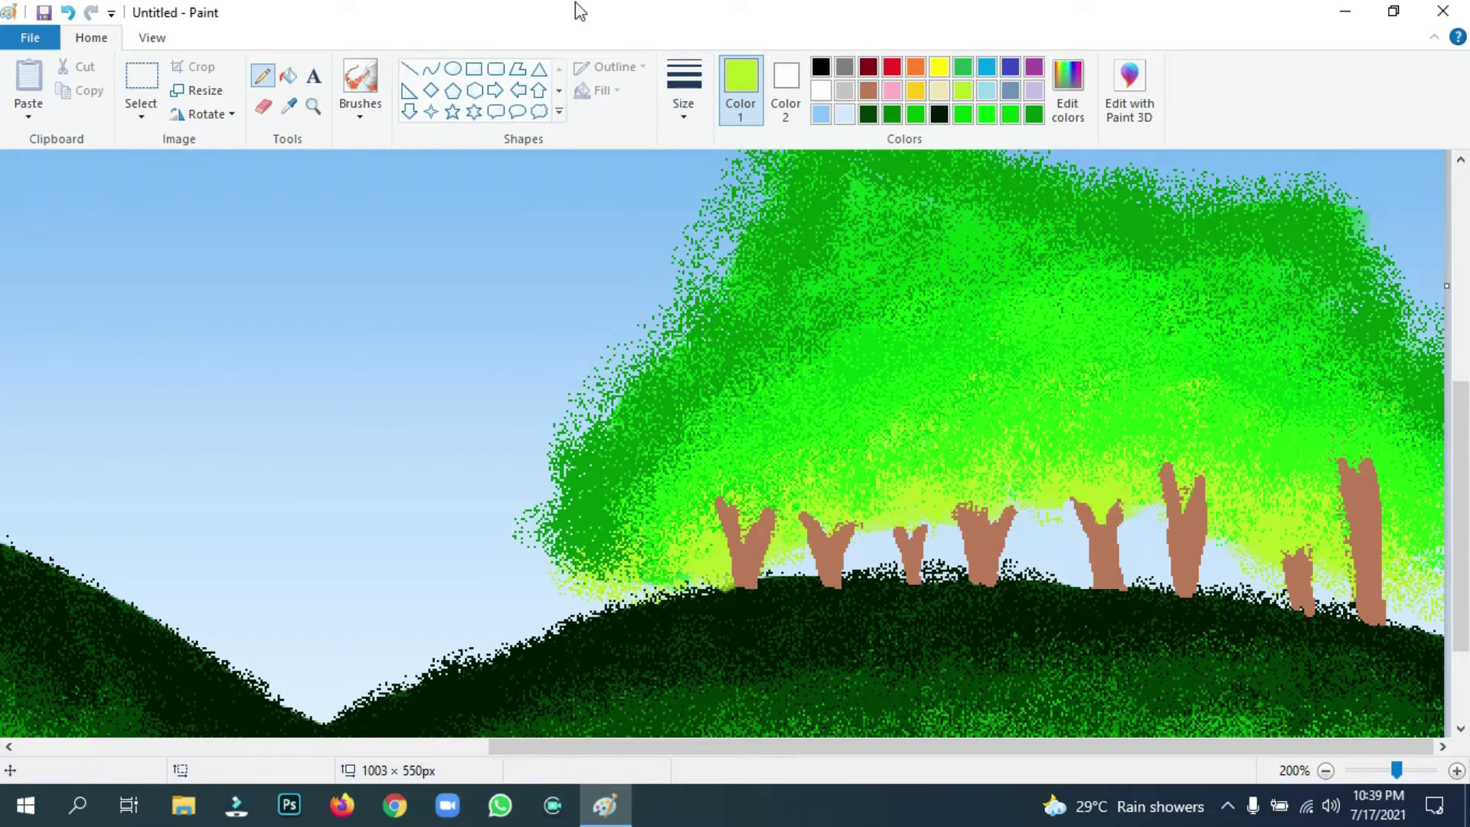
click(870, 91)
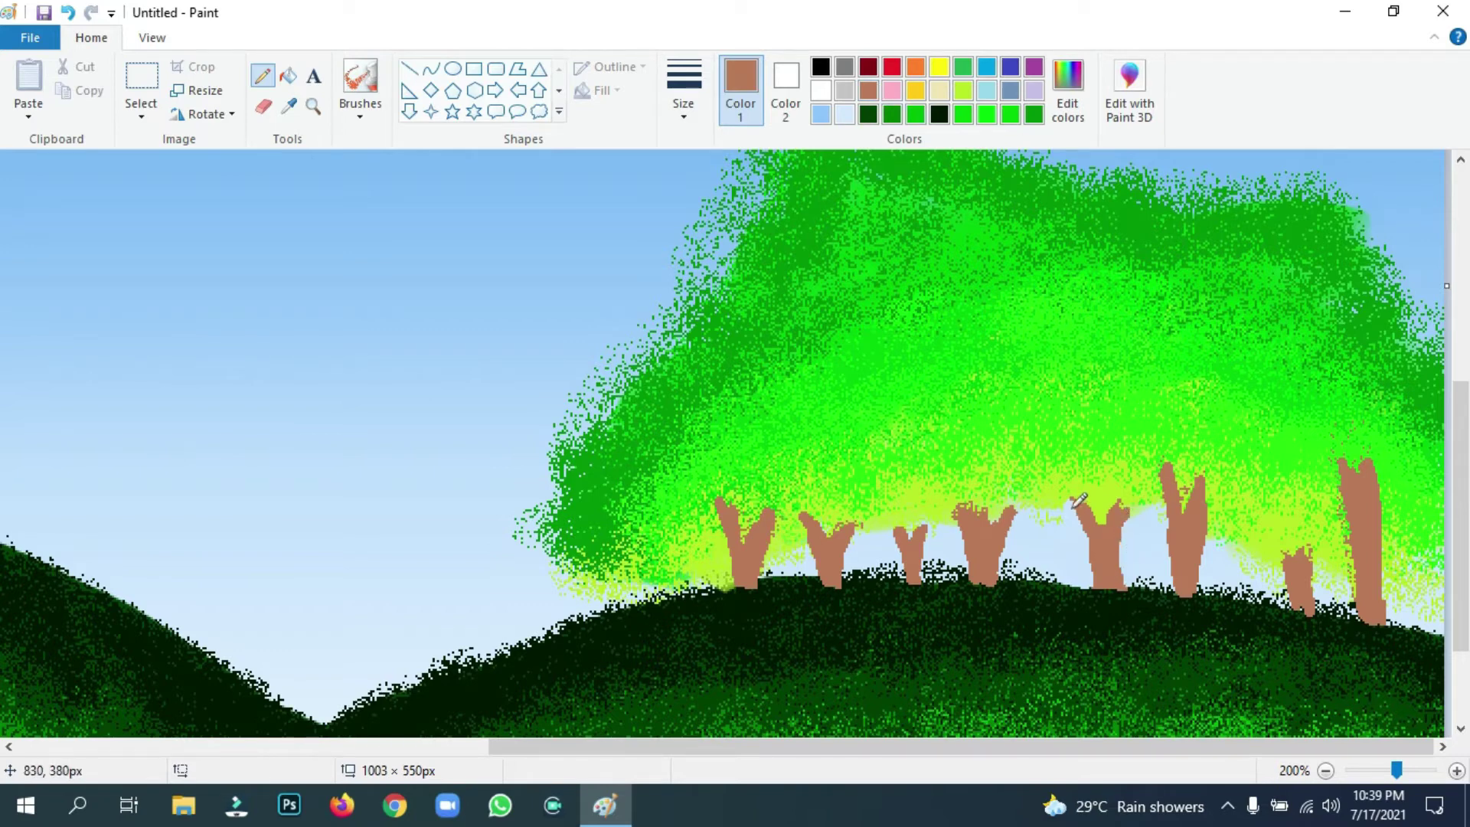
drag(1079, 500, 1098, 547)
drag(1083, 488, 1115, 538)
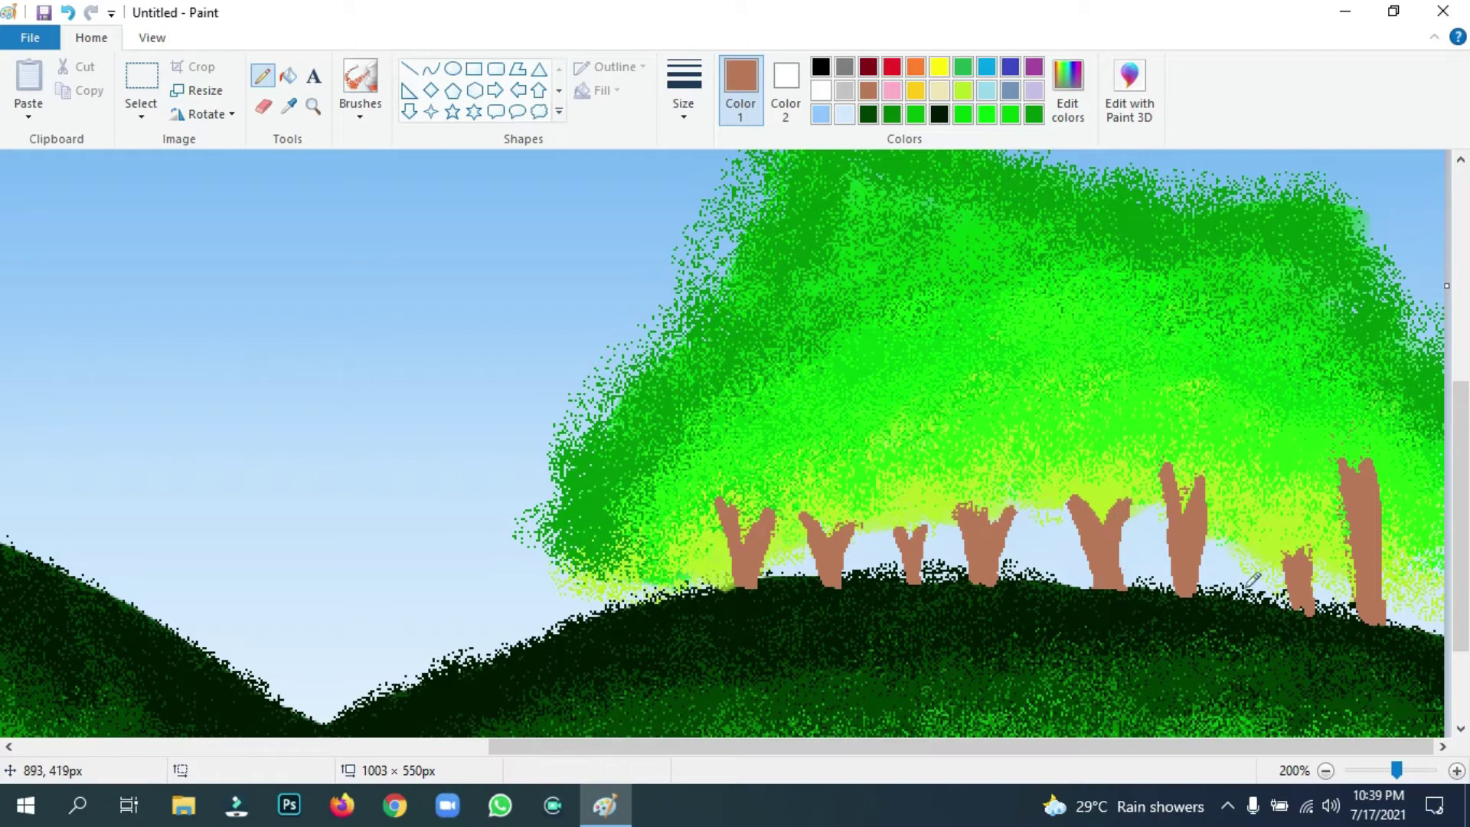
Mix a darker brown from the trunk color and shade the three leftmost trunks using the airbrush at its smallest size.
click(1068, 90)
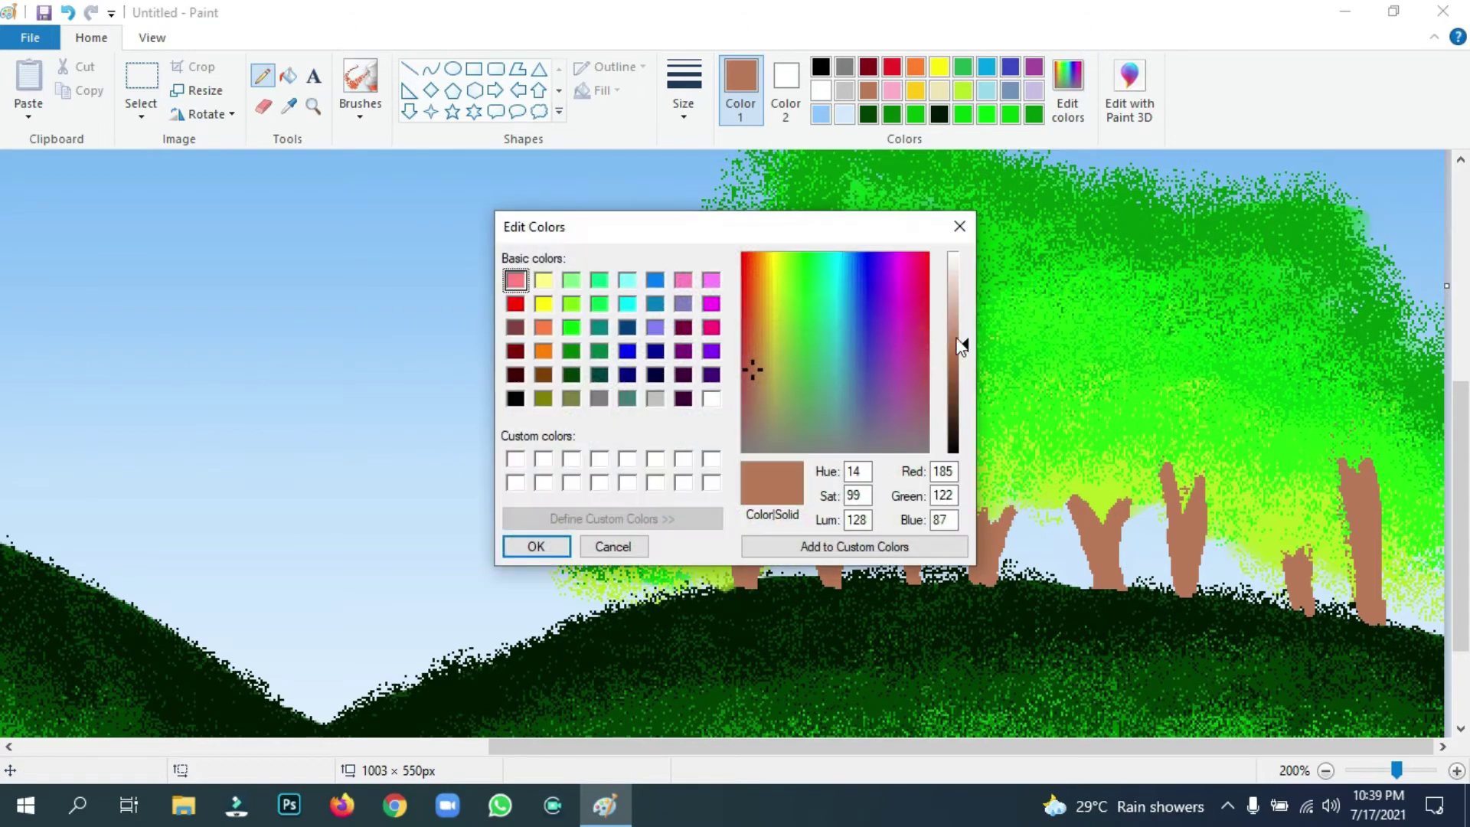
drag(963, 339, 966, 385)
click(536, 546)
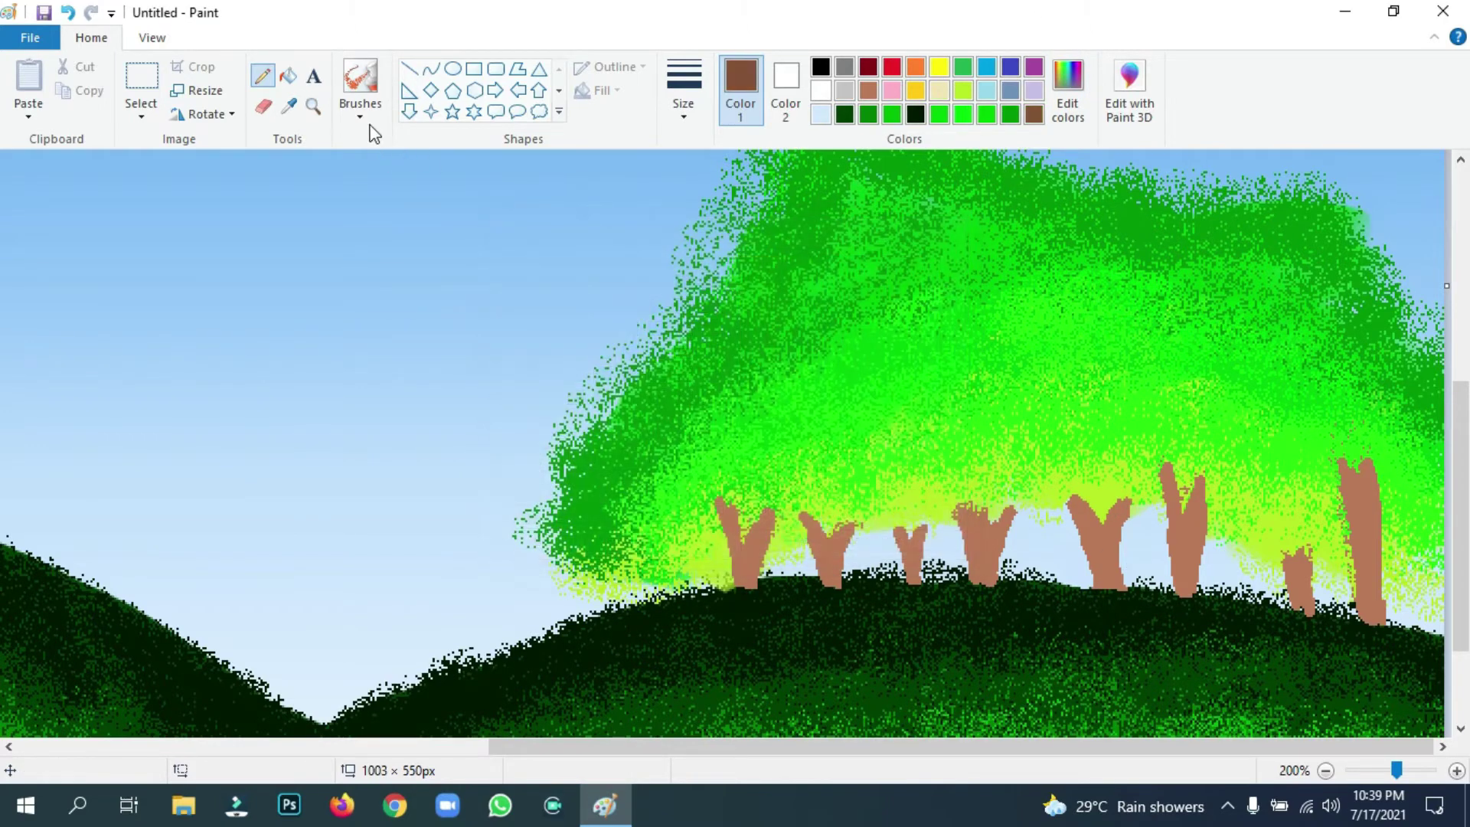
click(361, 114)
click(367, 153)
click(371, 112)
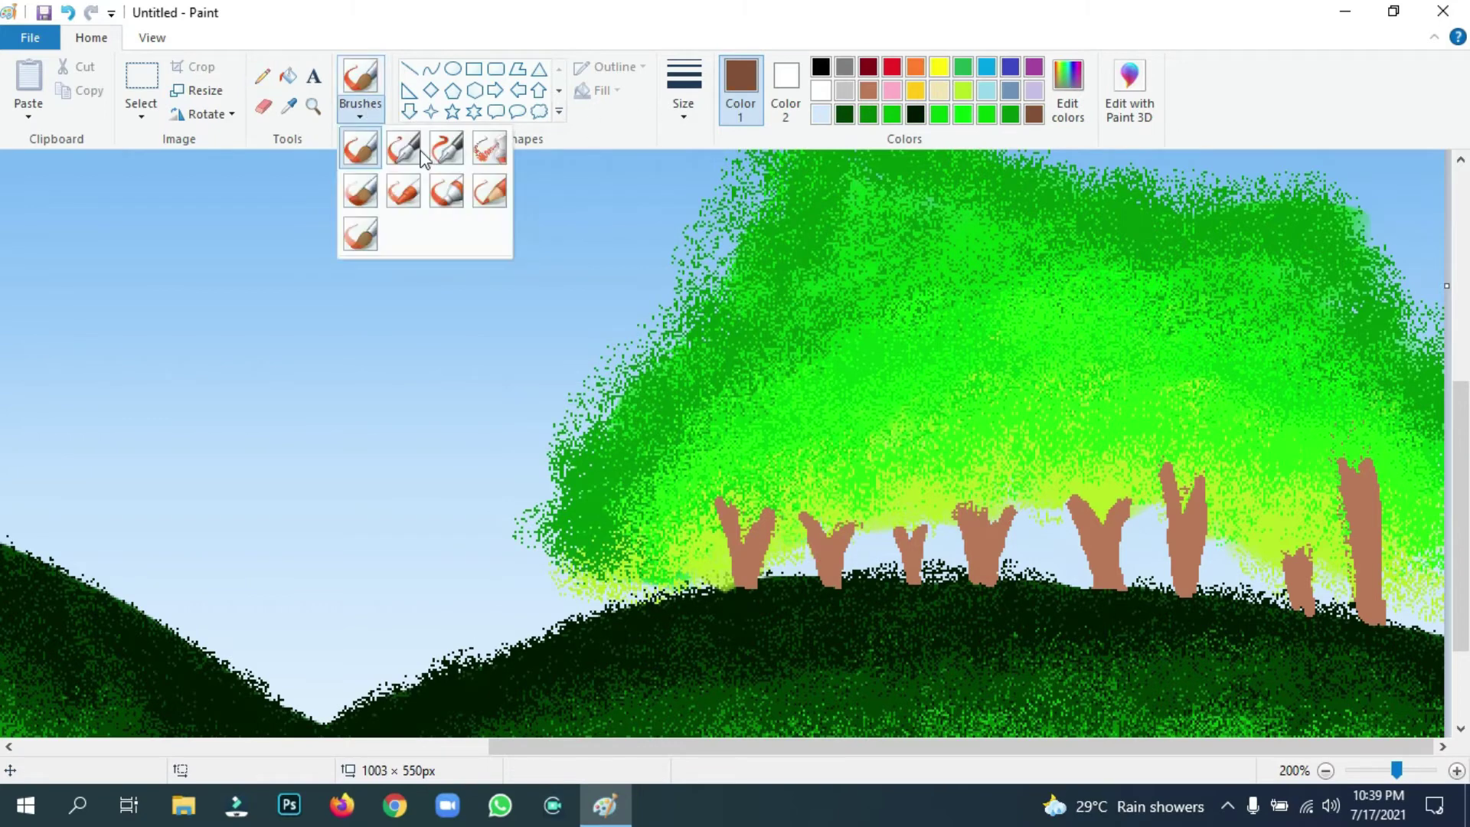
click(490, 157)
click(683, 90)
click(742, 164)
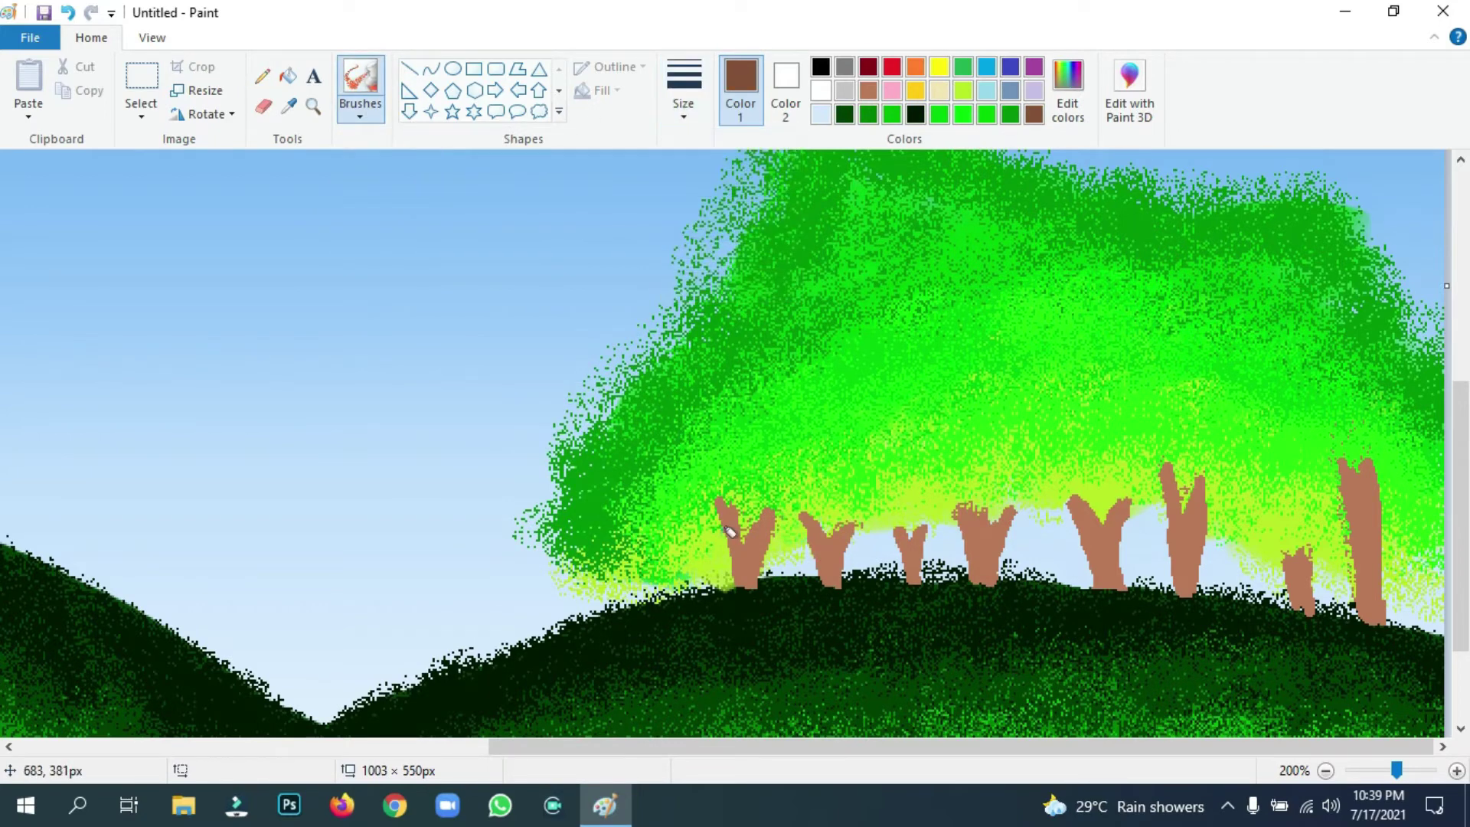
mouse_move(730, 531)
mouse_down()
mouse_move(723, 499)
mouse_move(740, 556)
mouse_move(765, 508)
mouse_move(831, 513)
mouse_move(735, 577)
mouse_move(745, 531)
mouse_move(813, 527)
mouse_move(811, 514)
mouse_move(826, 560)
mouse_move(848, 515)
mouse_move(930, 529)
mouse_move(928, 550)
mouse_move(932, 517)
mouse_move(932, 576)
mouse_up()
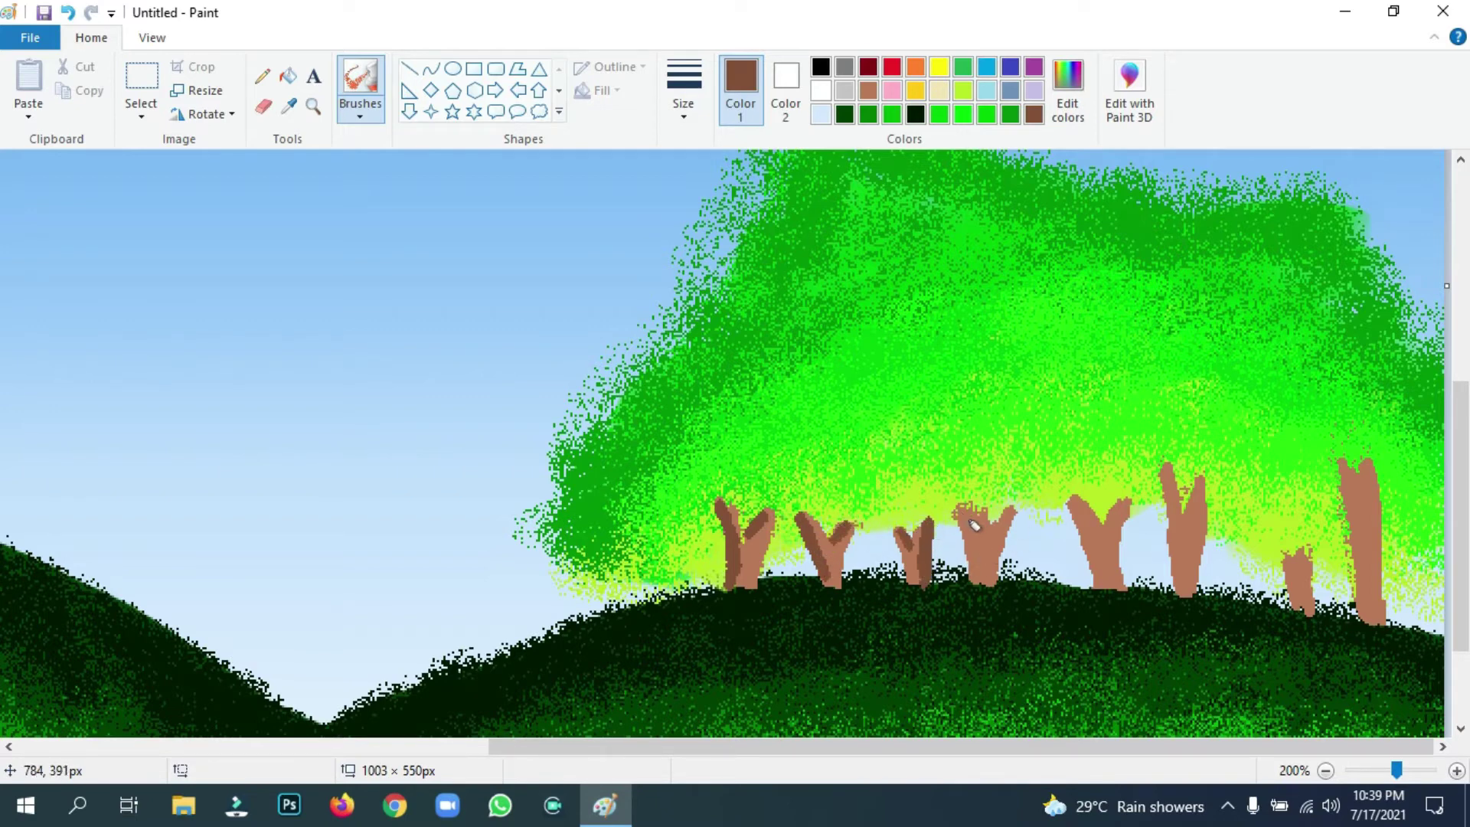
Add the dark brown shading along the edges and forks of the five remaining trunks.
mouse_move(971, 520)
mouse_down()
mouse_move(981, 559)
mouse_move(1009, 505)
mouse_up()
mouse_move(1134, 514)
mouse_down()
mouse_move(1134, 575)
mouse_move(1113, 514)
mouse_move(1166, 487)
mouse_move(1189, 515)
mouse_move(1172, 480)
mouse_move(1180, 551)
mouse_move(1194, 490)
mouse_up()
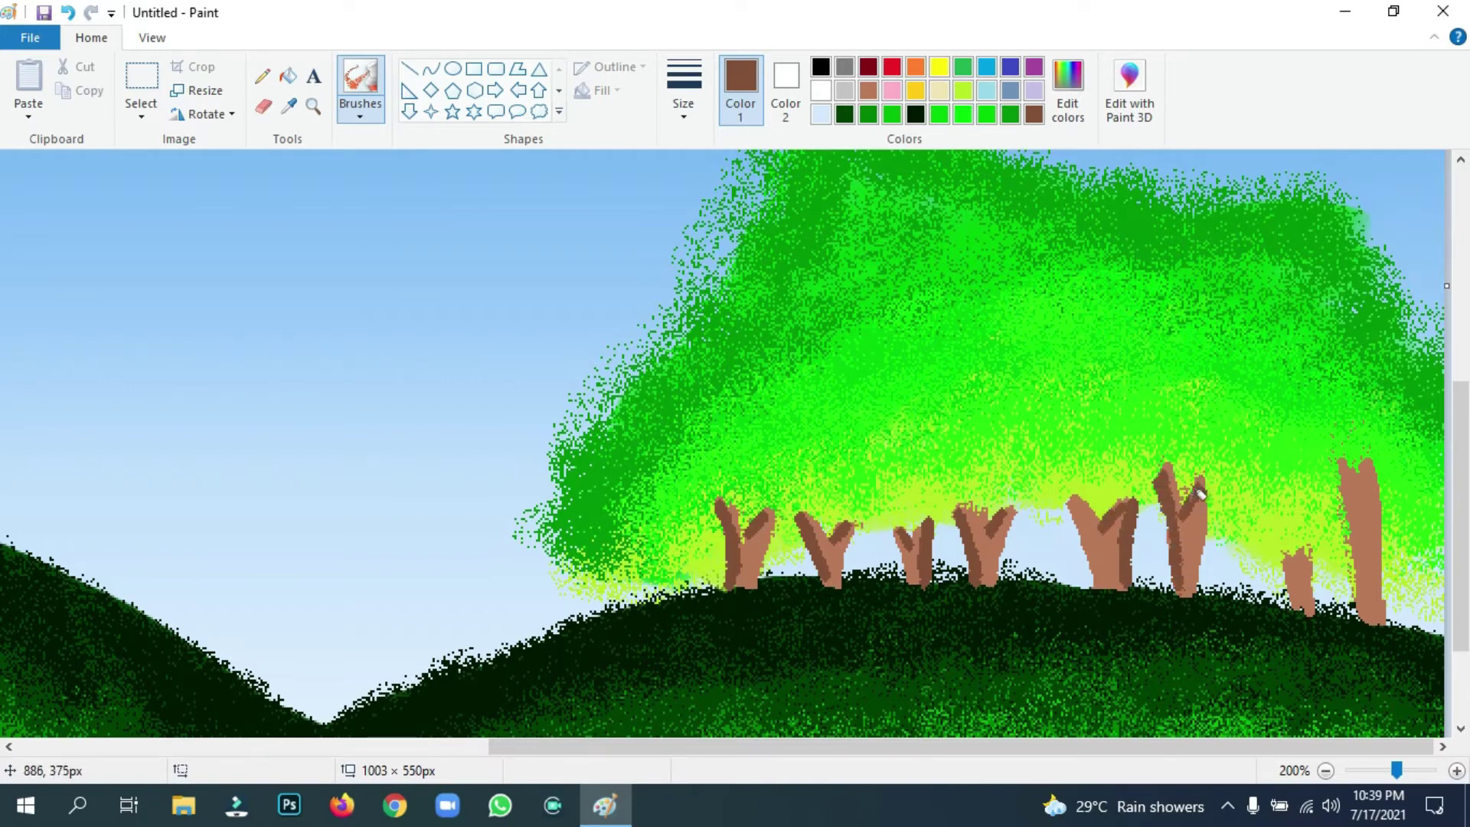
drag(1295, 562, 1297, 594)
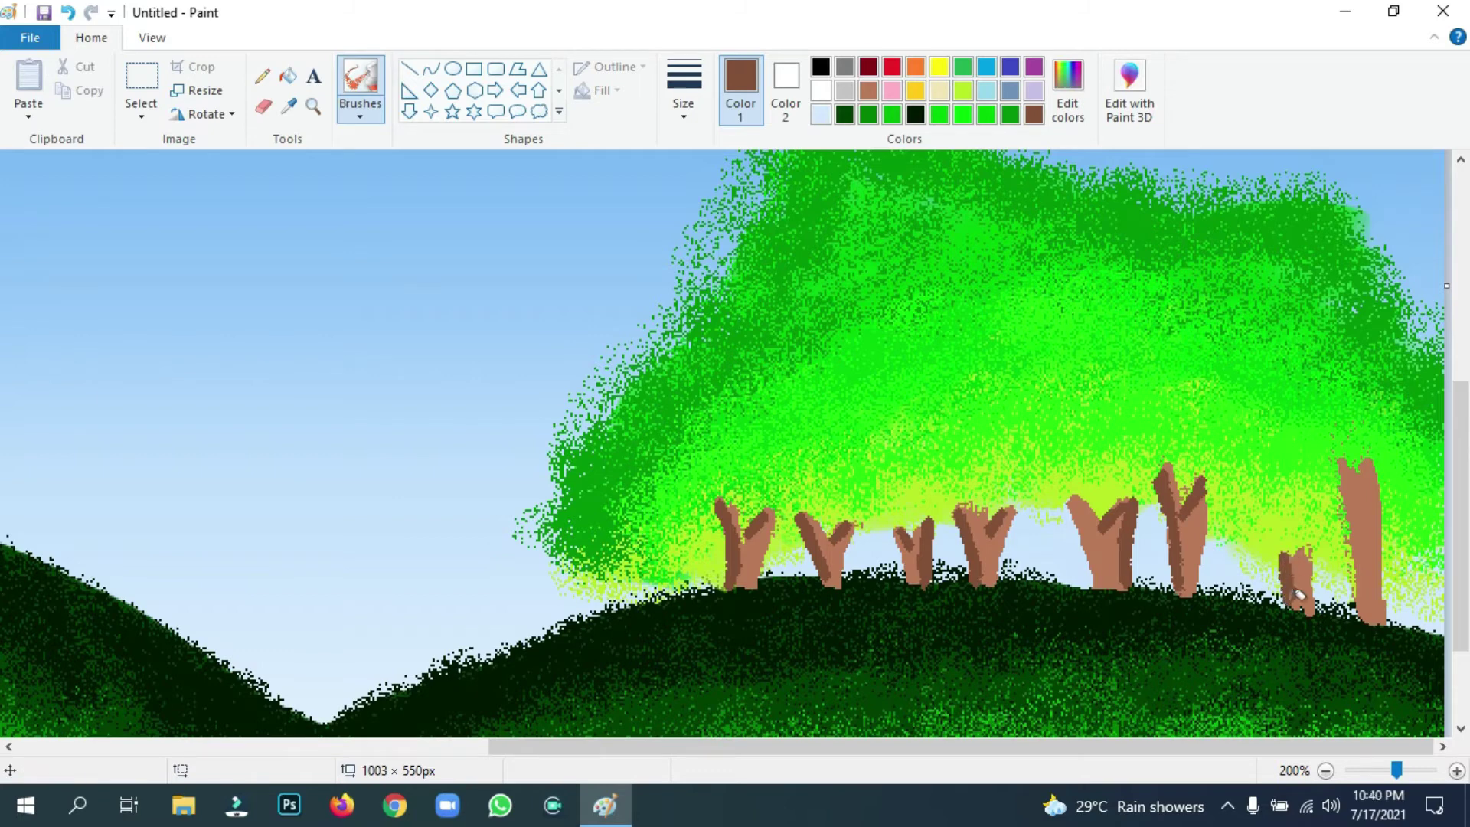
mouse_move(1354, 471)
mouse_down()
mouse_move(1368, 630)
mouse_move(1359, 486)
mouse_move(1375, 459)
mouse_up()
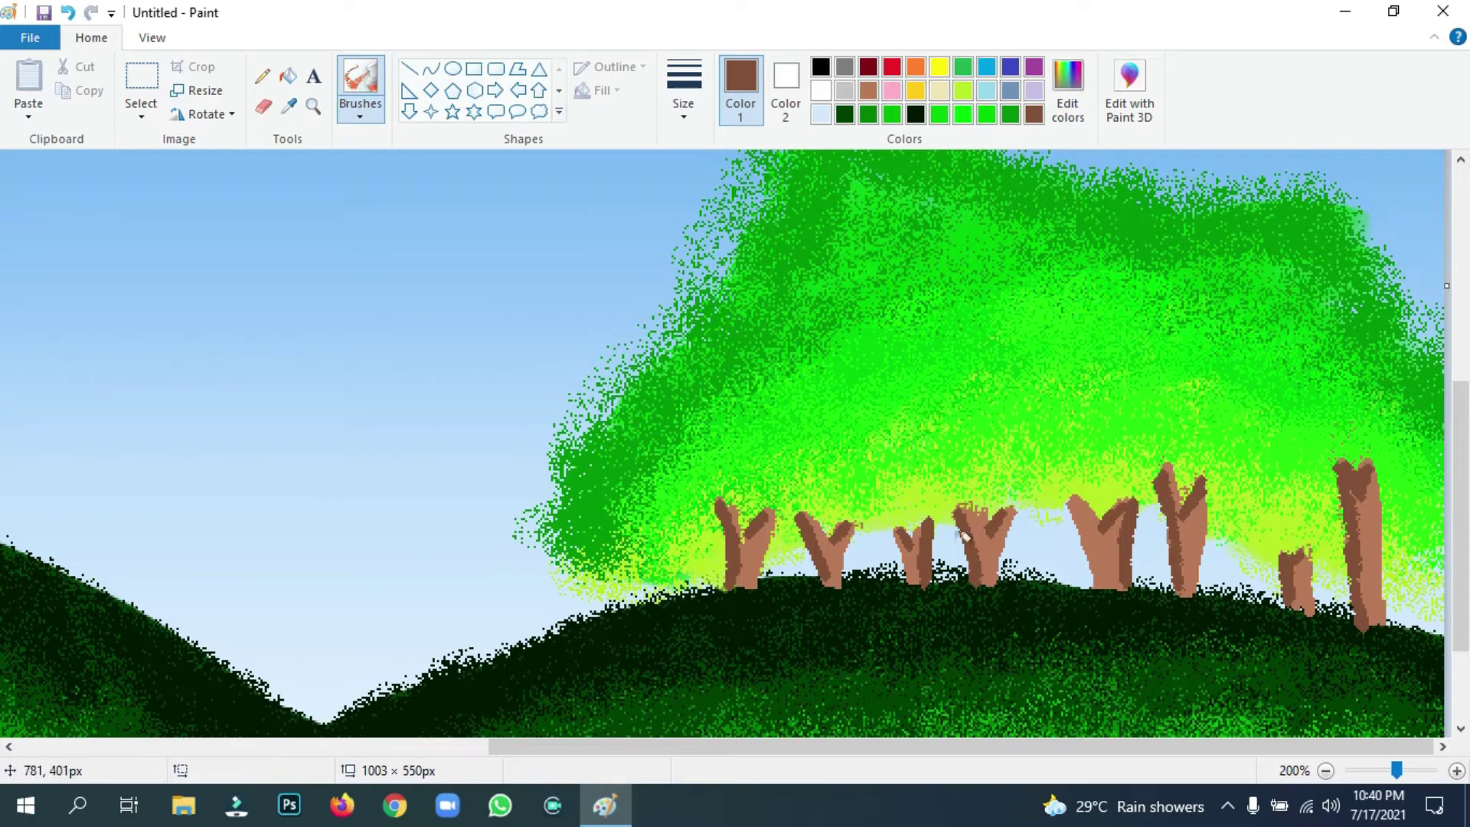
drag(1099, 519, 1086, 500)
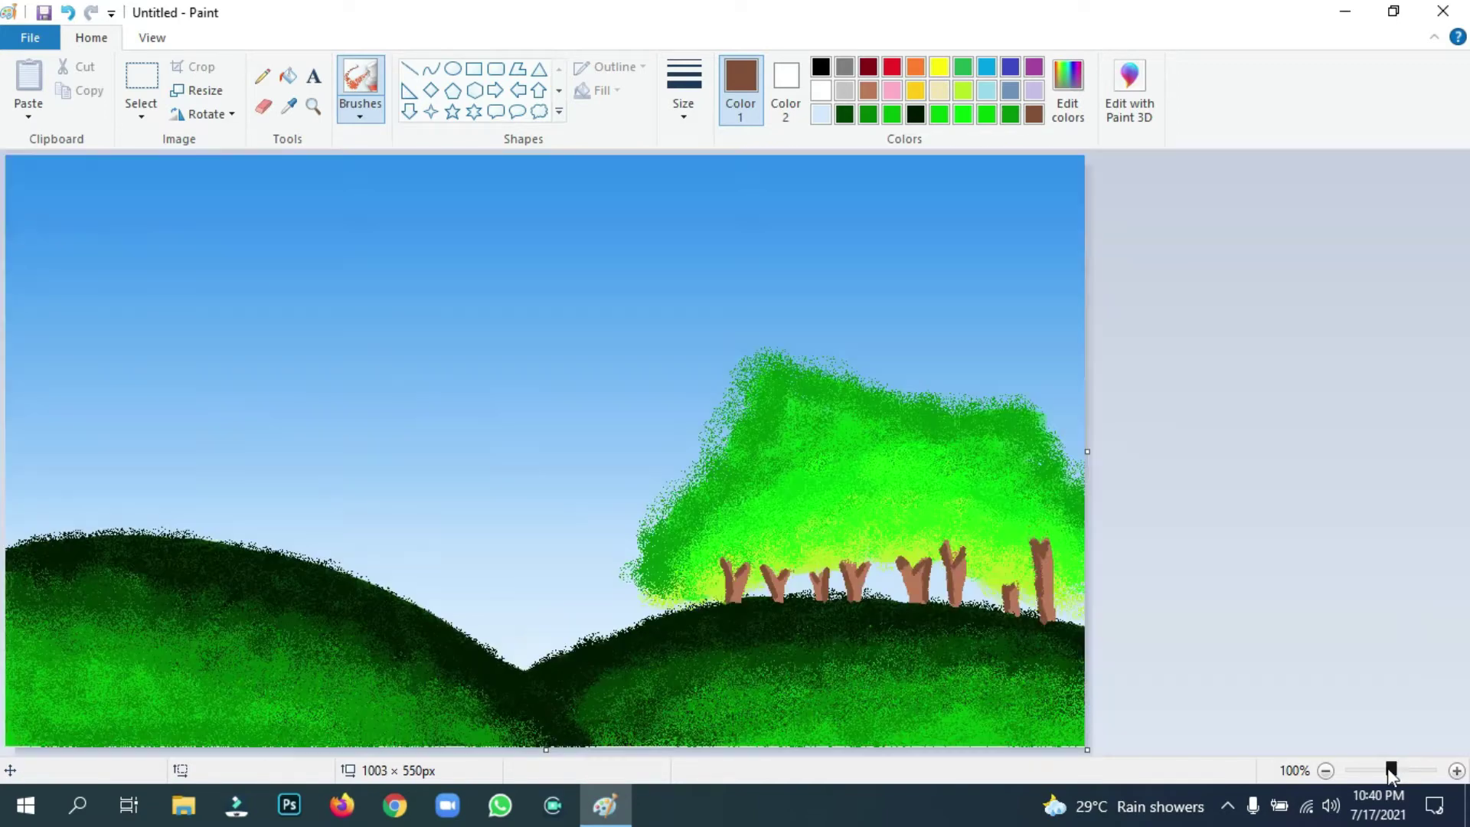
Draw six small forked branches in dark brown across the tree foliage with the pencil at its second-thinnest size.
drag(1397, 771, 1392, 771)
click(262, 75)
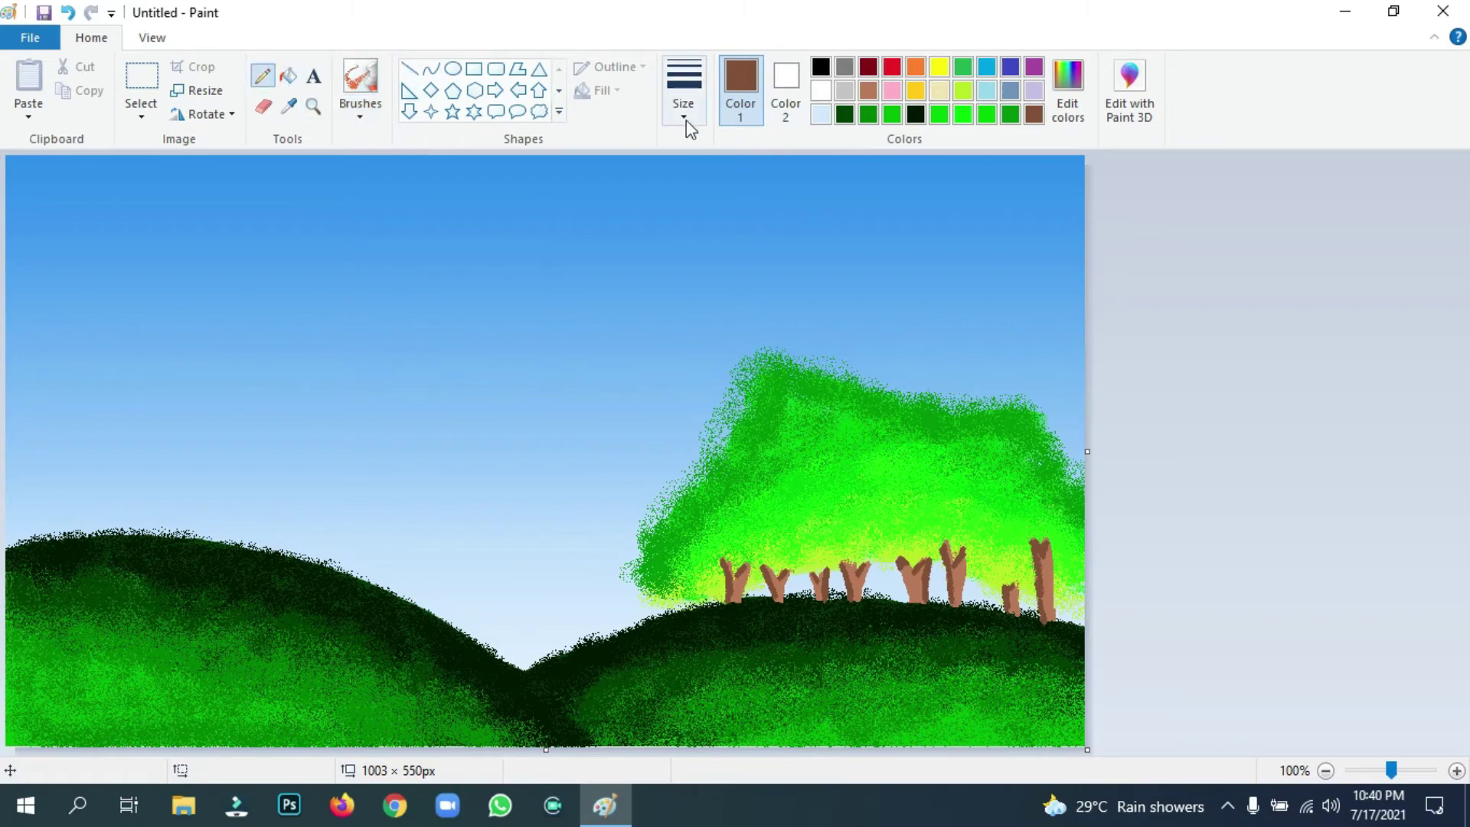
click(683, 103)
click(732, 157)
click(821, 66)
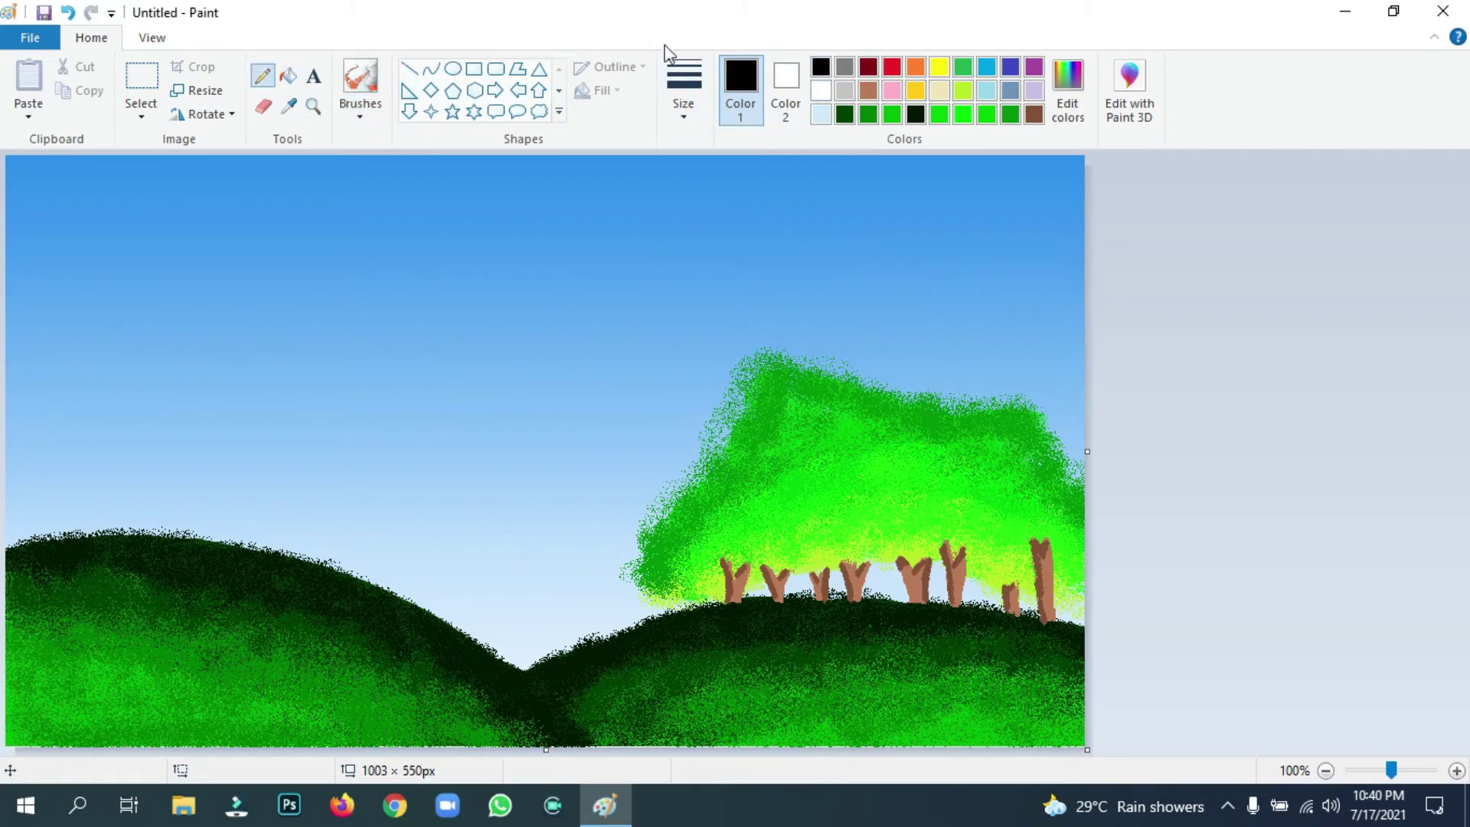
click(683, 88)
click(703, 187)
click(1034, 114)
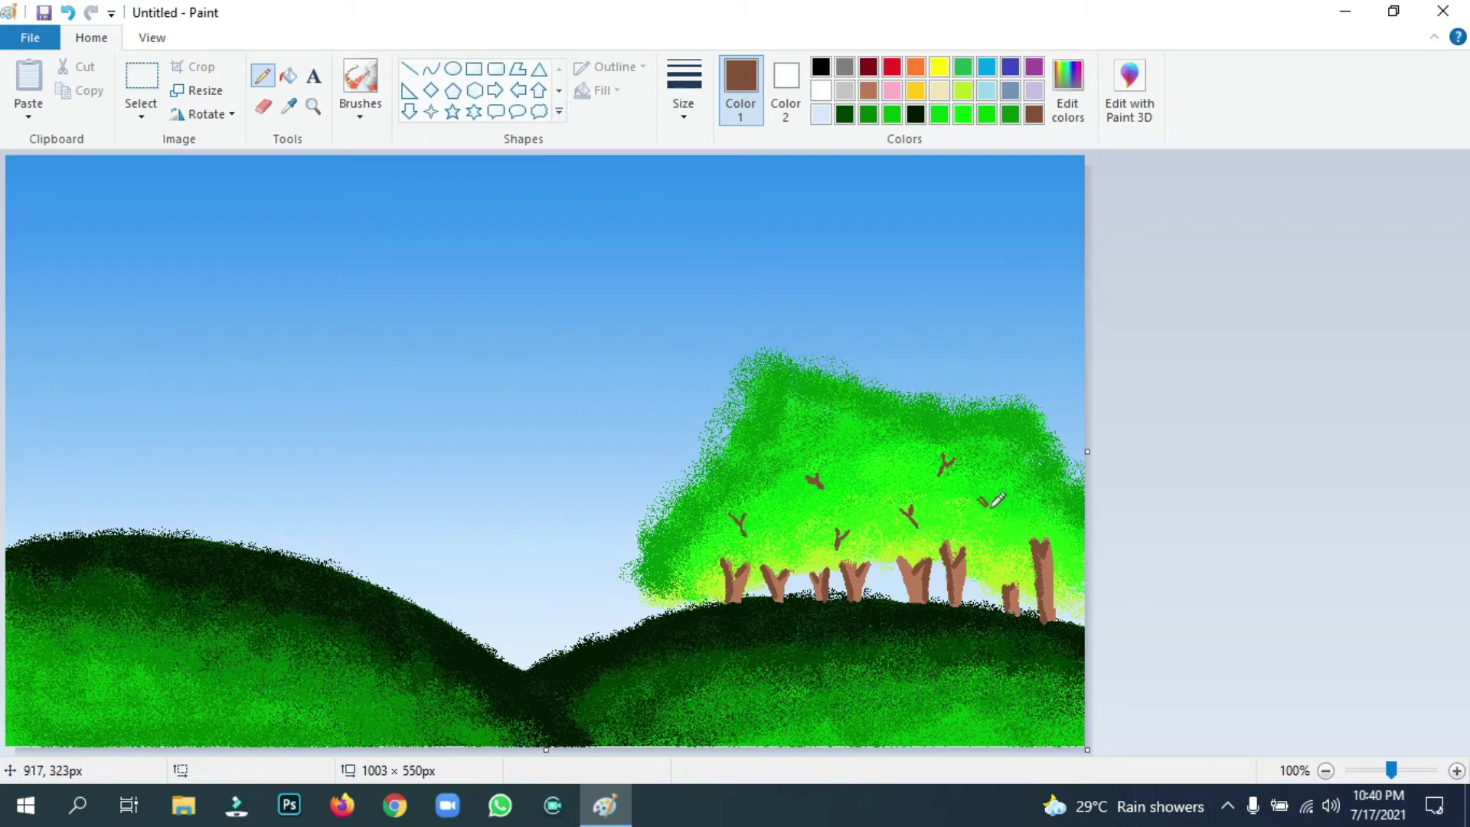
drag(988, 519, 991, 527)
key(ctrl+z)
Outline a tall rounded mountain and a lower one to its left behind the hills, using the thickest pencil in gray RGB 140, 140, 140.
click(684, 103)
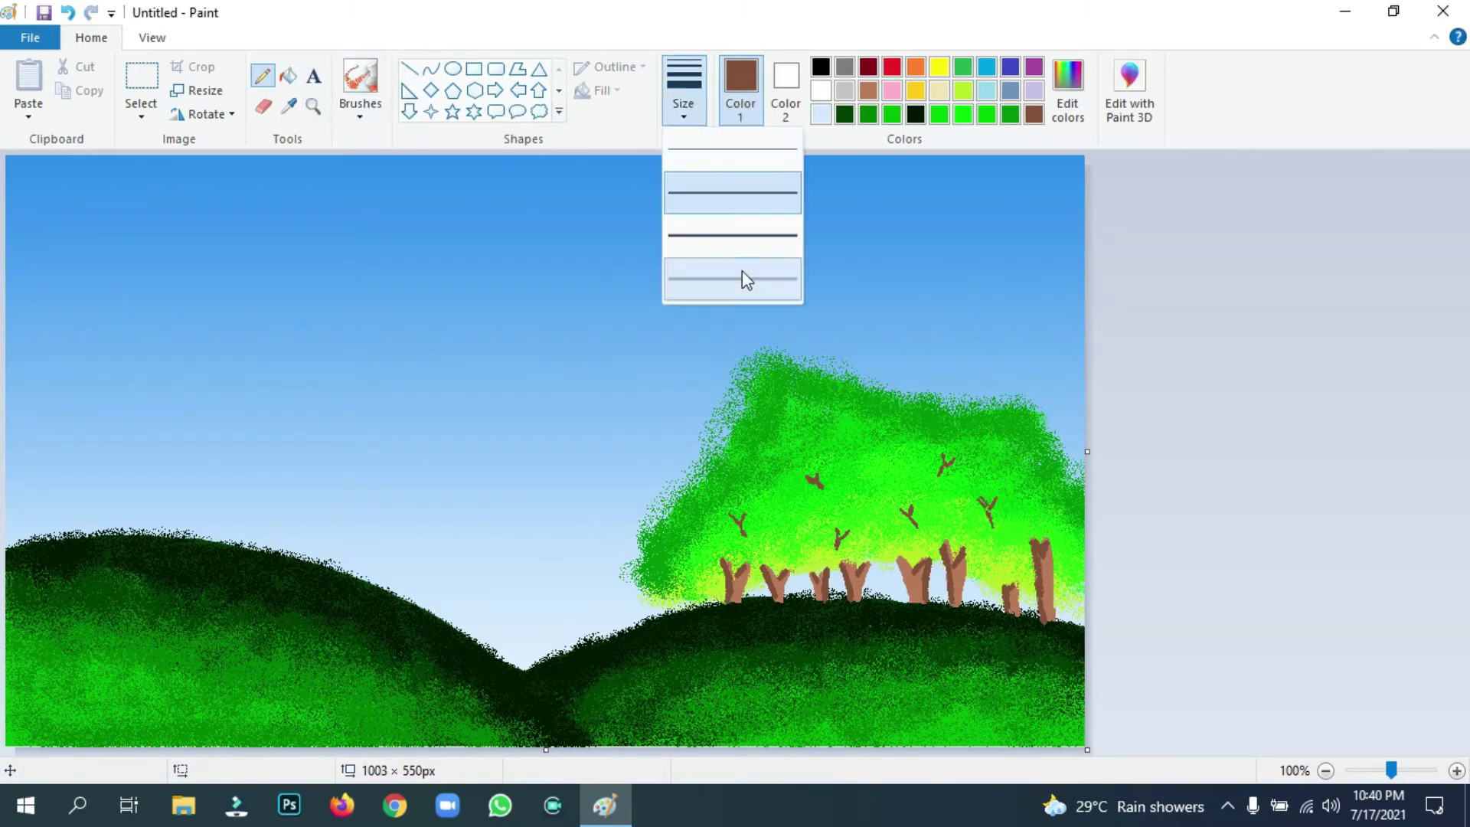
click(747, 280)
click(845, 90)
drag(510, 307, 566, 308)
key(ctrl+z)
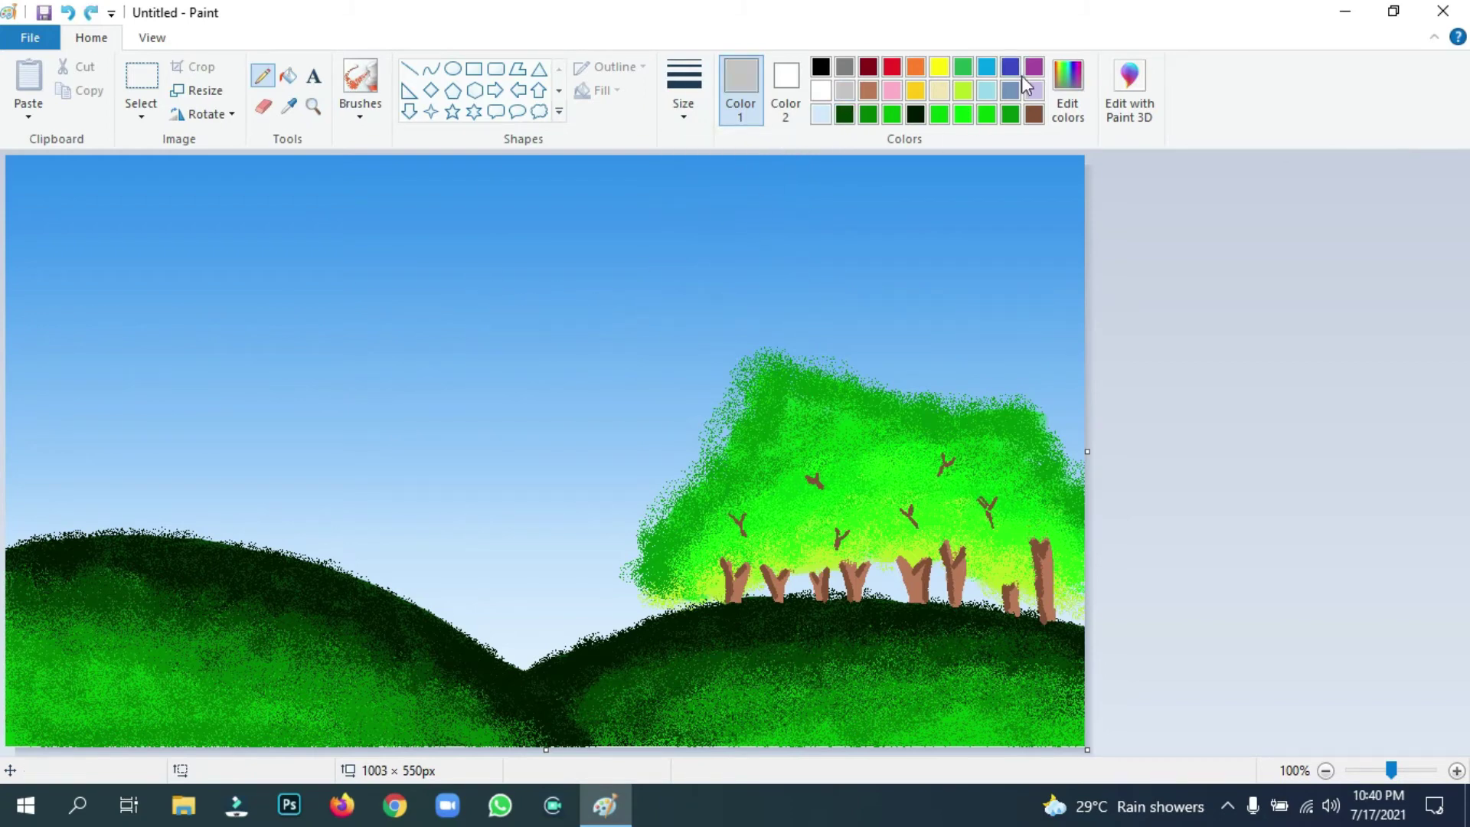
click(1068, 90)
drag(961, 375, 961, 343)
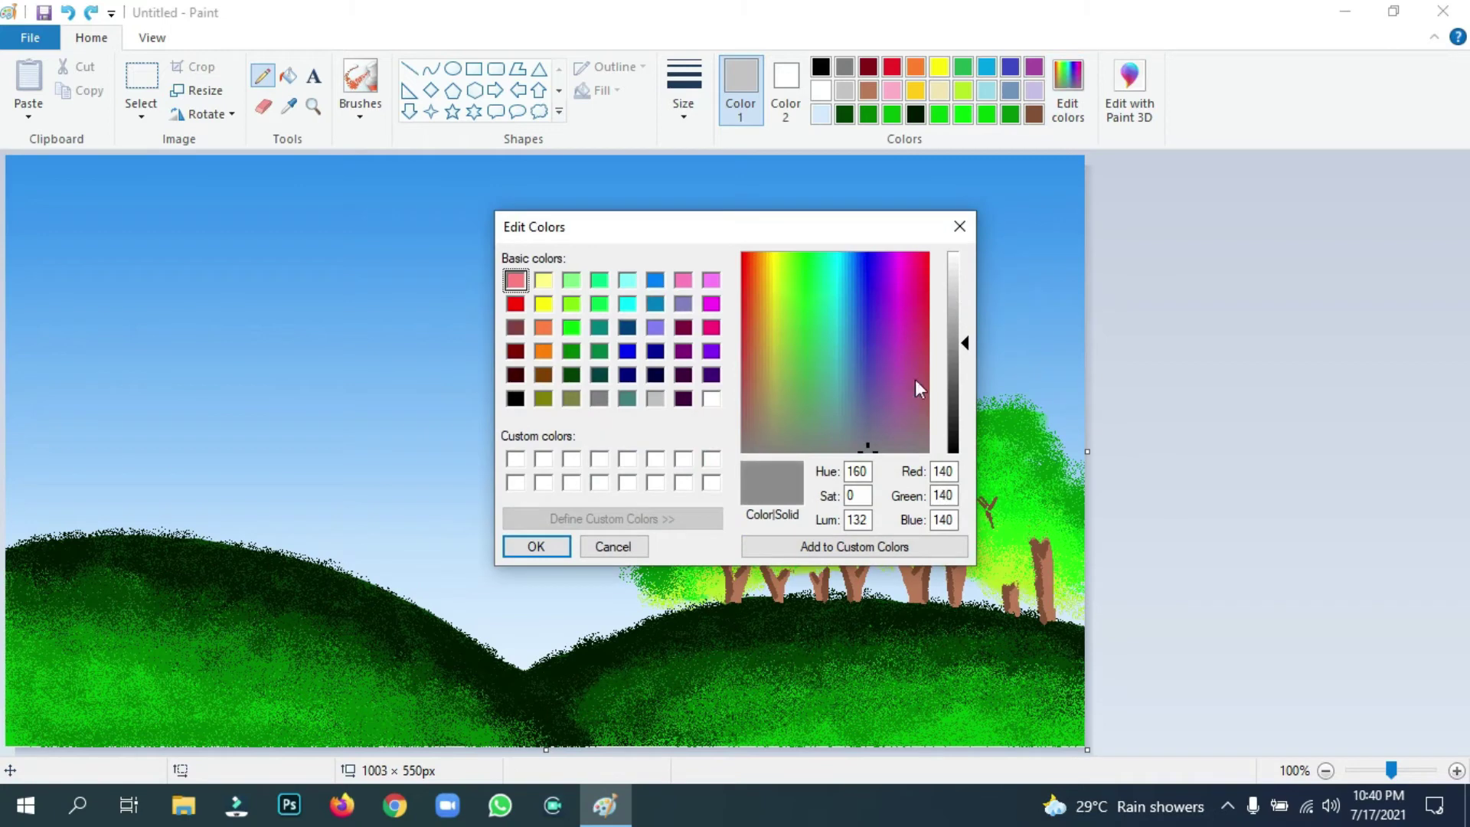
click(539, 547)
mouse_move(577, 312)
mouse_down()
mouse_move(614, 330)
mouse_move(492, 329)
mouse_move(510, 320)
mouse_move(467, 351)
mouse_move(392, 536)
mouse_up()
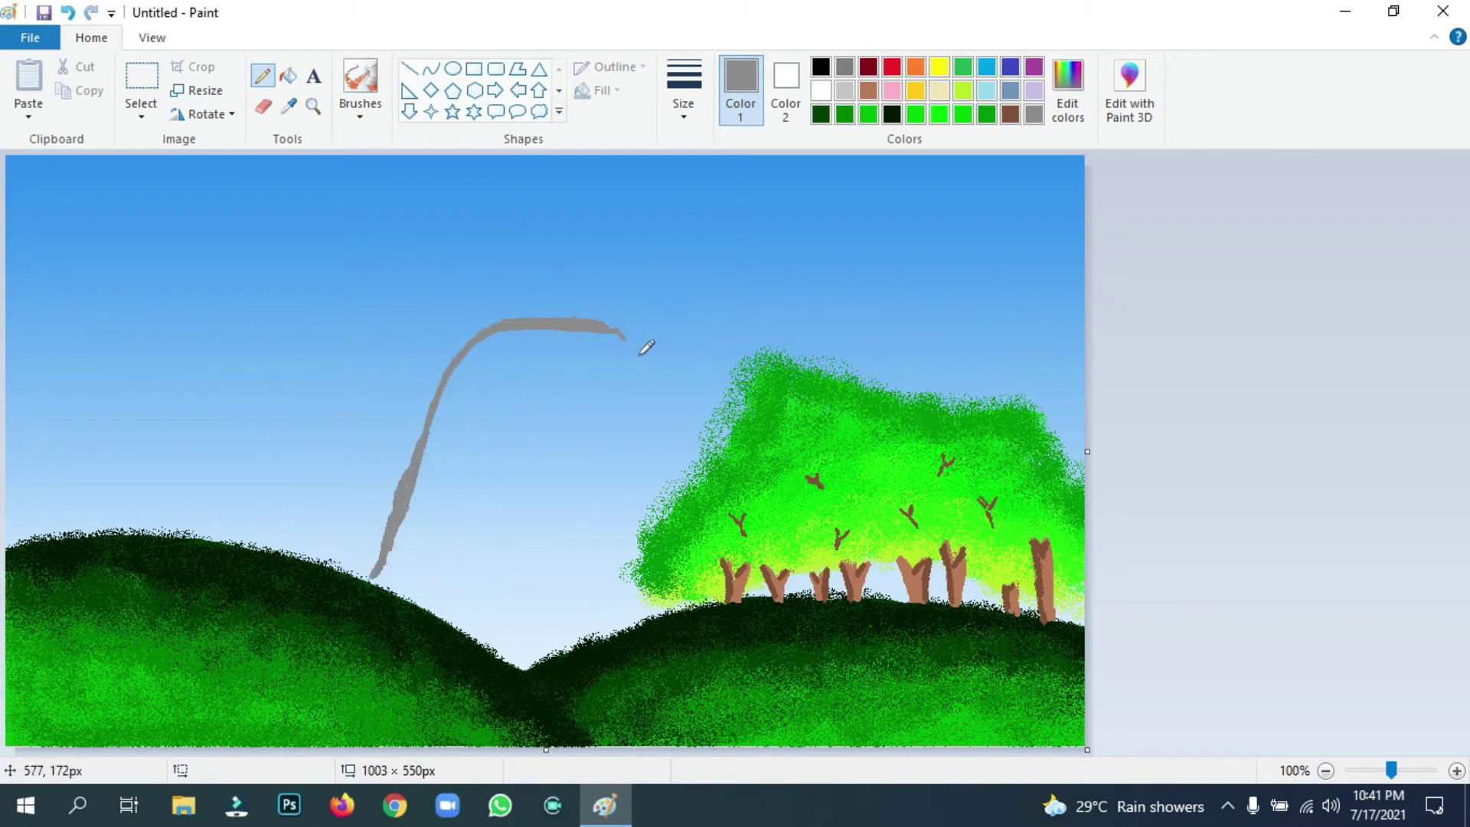
drag(642, 351, 702, 468)
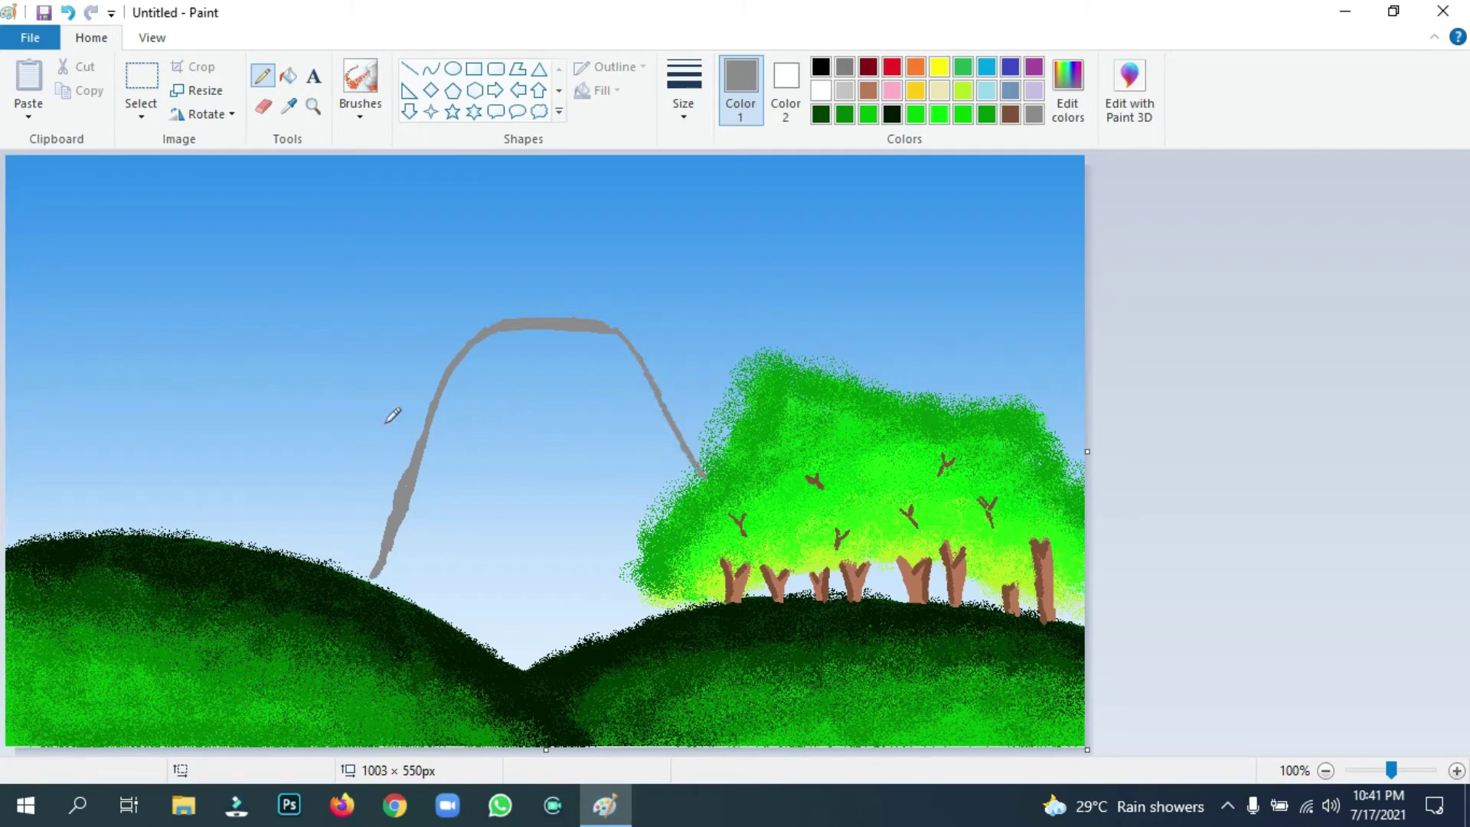
mouse_move(408, 464)
mouse_down()
mouse_move(402, 432)
mouse_move(307, 431)
mouse_move(213, 538)
mouse_move(300, 440)
mouse_up()
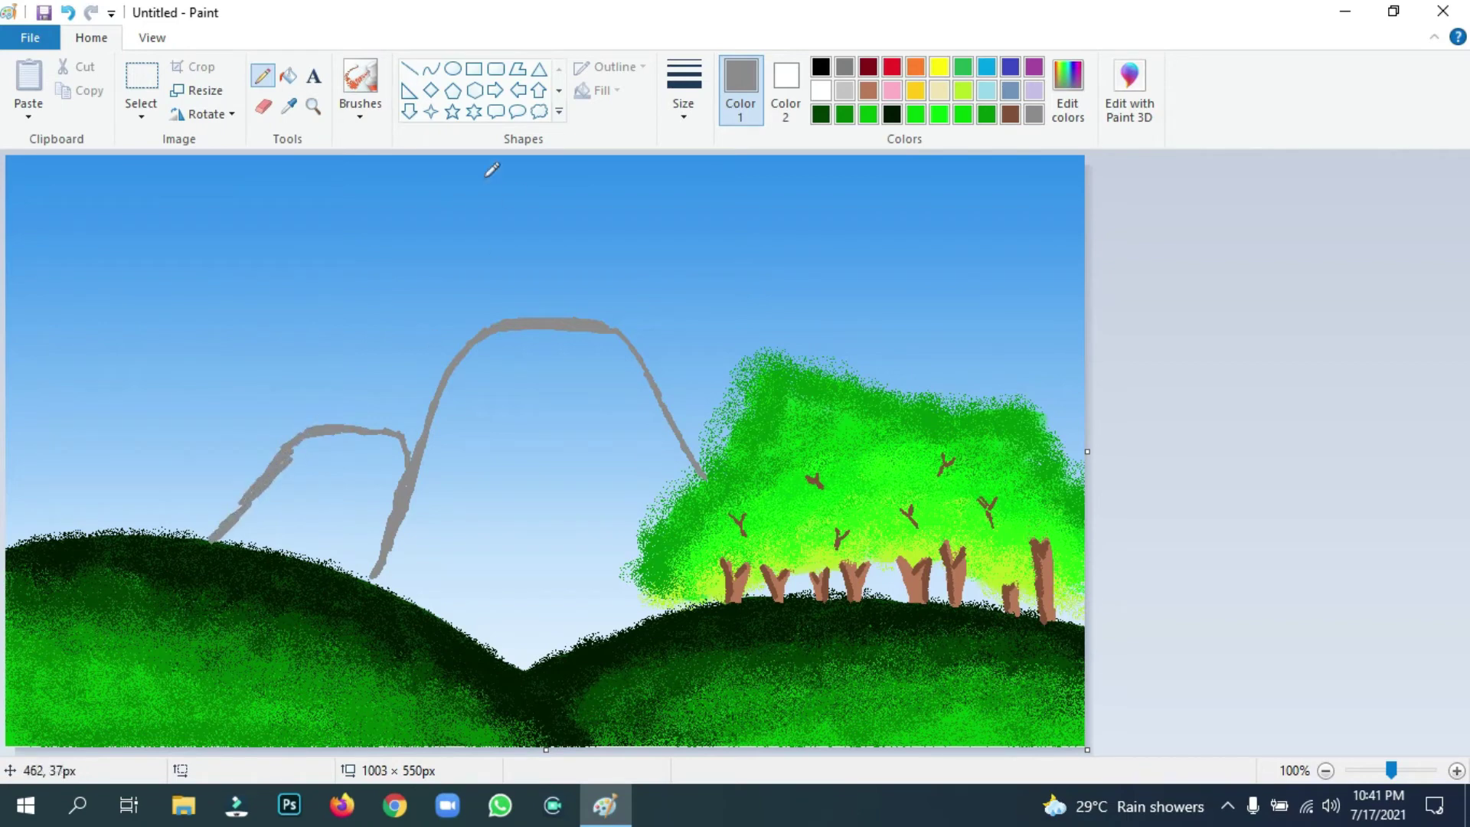
Paint gray inside the tall mountain's outline and along the hill ridges with a greatly enlarged round brush.
click(364, 115)
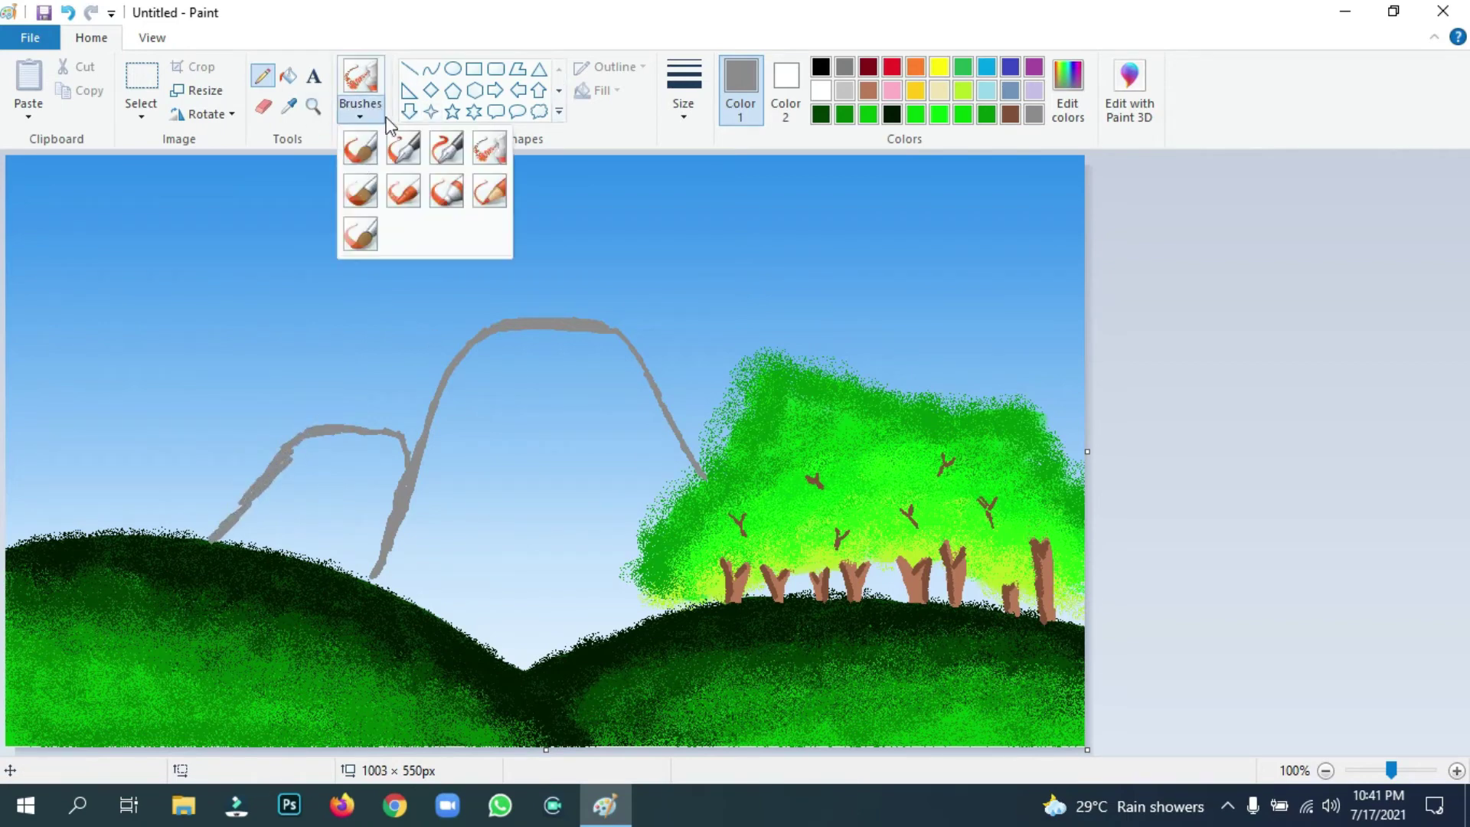
click(359, 148)
click(683, 92)
click(712, 186)
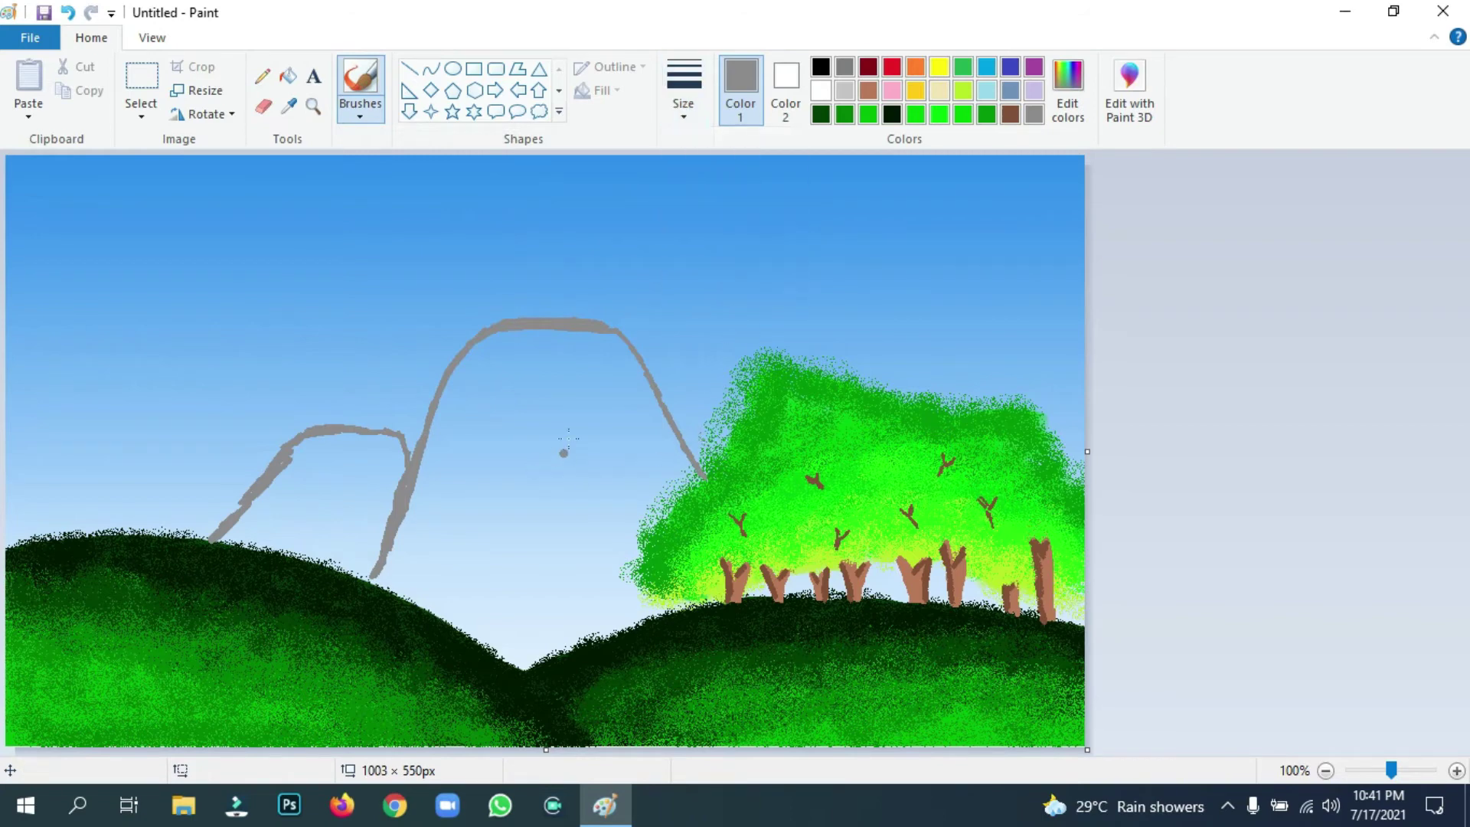
key(ctrl+plus)
key(ctrl+plus)
key(ctrl+plus)
key(ctrl+plus)
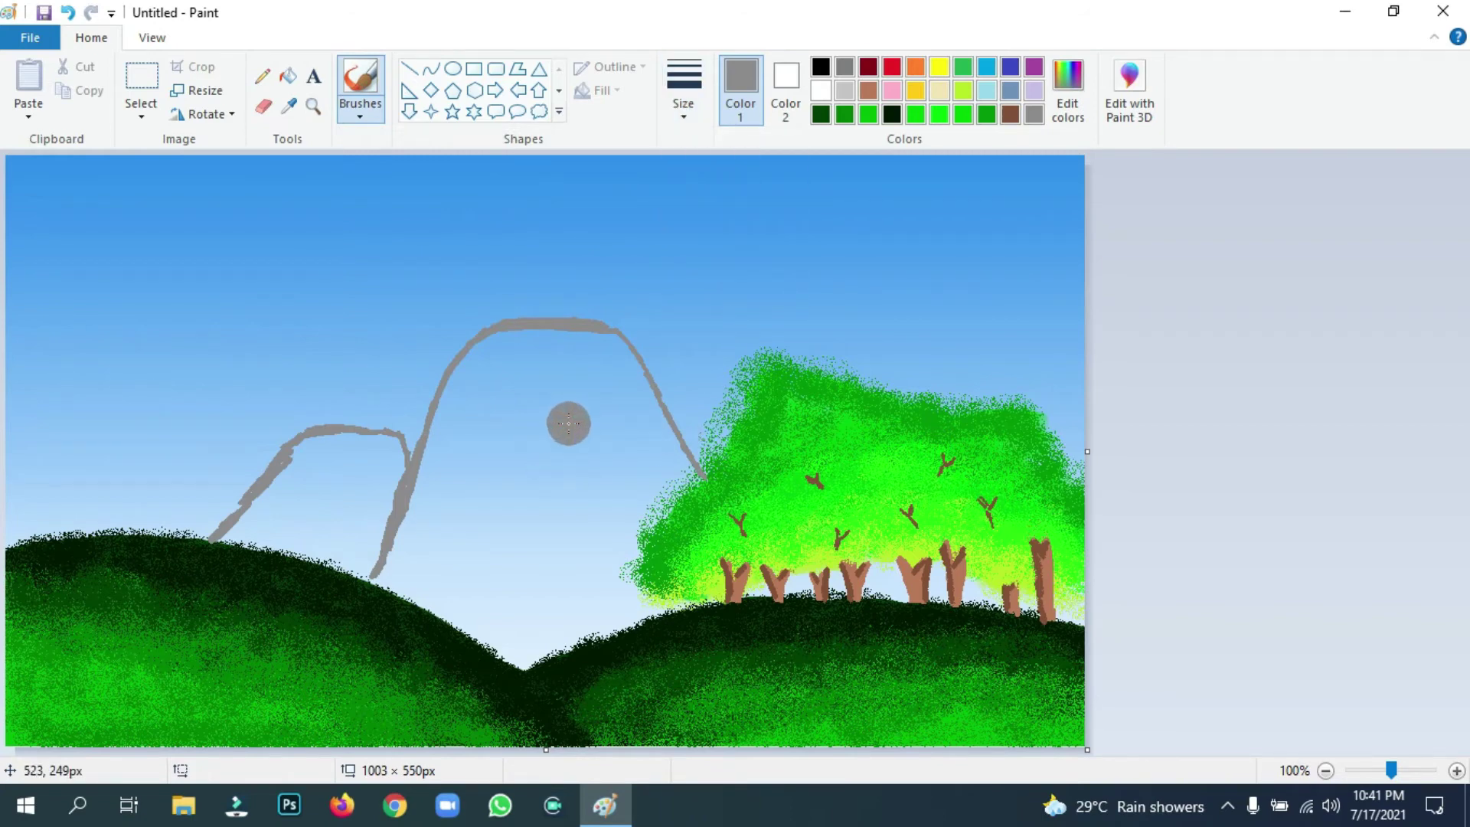
mouse_move(529, 419)
mouse_down()
mouse_move(524, 480)
mouse_move(423, 559)
mouse_move(371, 553)
mouse_move(526, 647)
mouse_move(635, 599)
mouse_move(606, 576)
mouse_move(628, 504)
mouse_move(664, 476)
mouse_move(605, 359)
mouse_move(507, 355)
mouse_move(477, 378)
mouse_move(429, 532)
mouse_move(317, 470)
mouse_move(366, 511)
mouse_move(306, 532)
mouse_move(340, 539)
mouse_move(265, 521)
mouse_up()
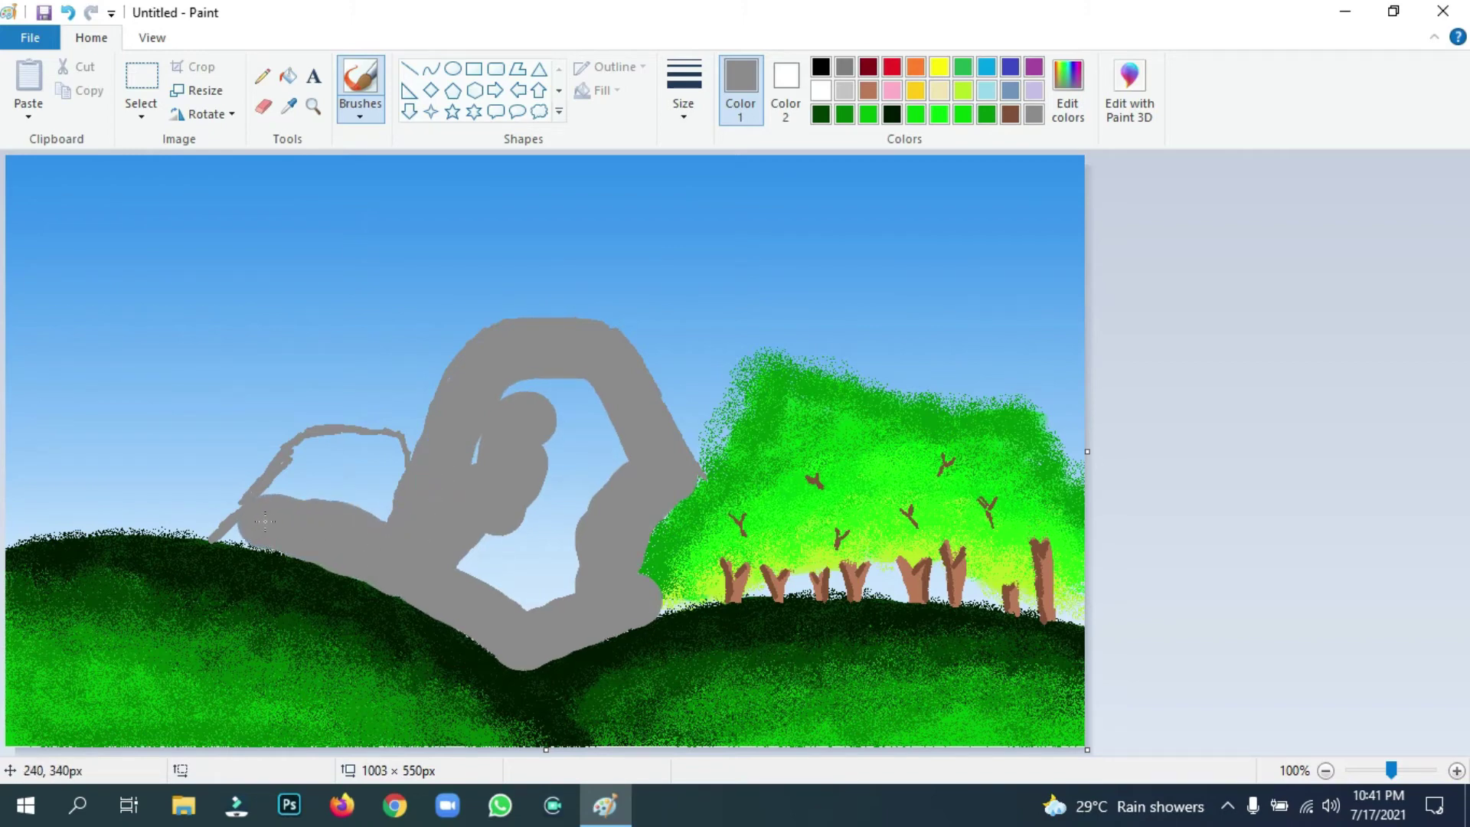
Fill the lower mountain solid gray with the round brush and undo the strokes that overshoot the tall mountain's top.
click(359, 104)
click(364, 155)
click(694, 126)
click(725, 288)
click(358, 103)
click(458, 141)
click(743, 343)
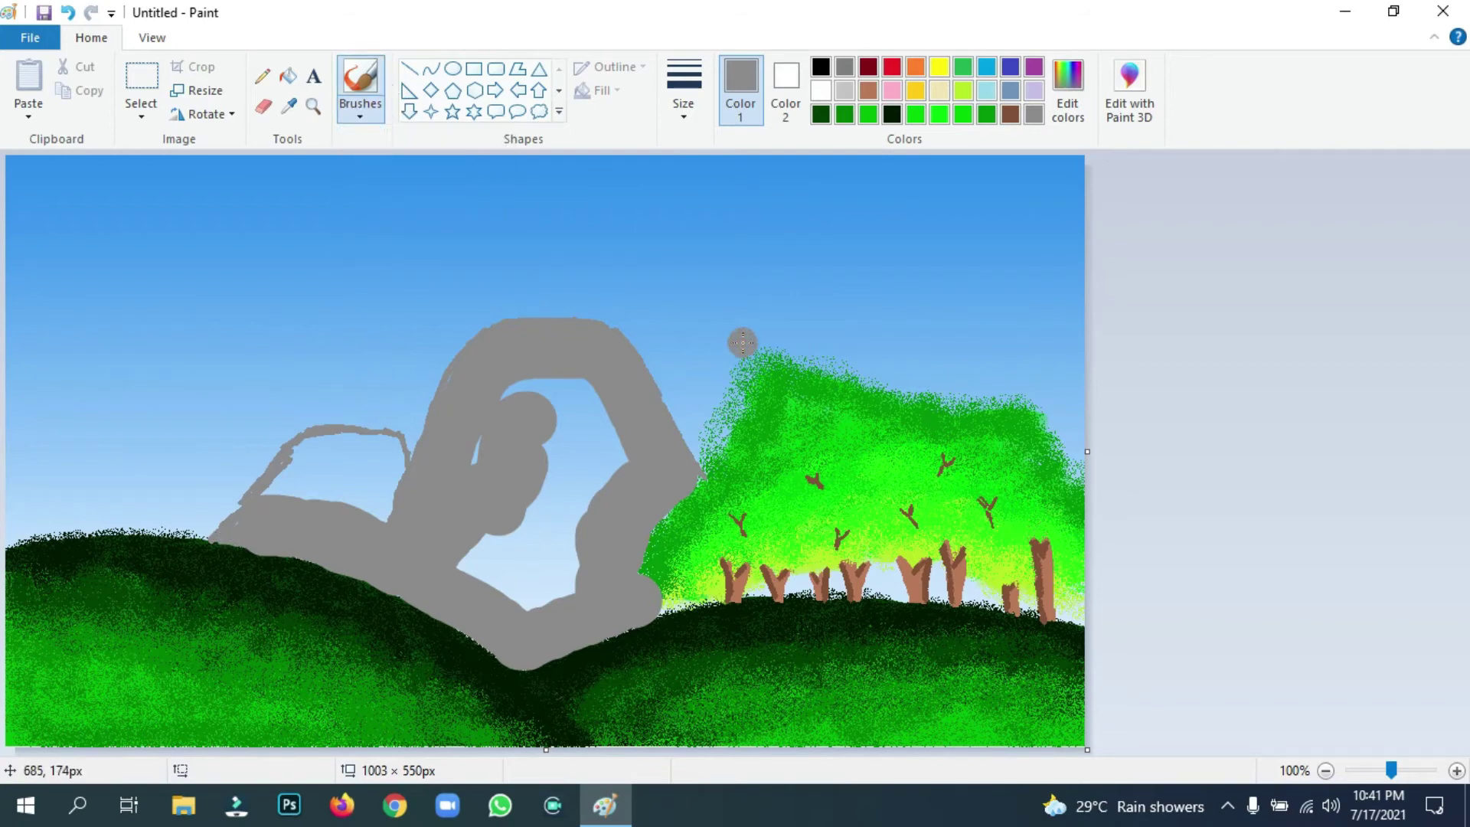
mouse_move(385, 481)
mouse_down()
mouse_move(242, 528)
mouse_move(328, 433)
mouse_move(368, 429)
mouse_move(415, 477)
mouse_move(359, 463)
mouse_move(313, 489)
mouse_move(493, 439)
mouse_move(416, 498)
mouse_move(439, 409)
mouse_move(505, 309)
mouse_move(588, 303)
mouse_move(661, 399)
mouse_move(627, 345)
mouse_up()
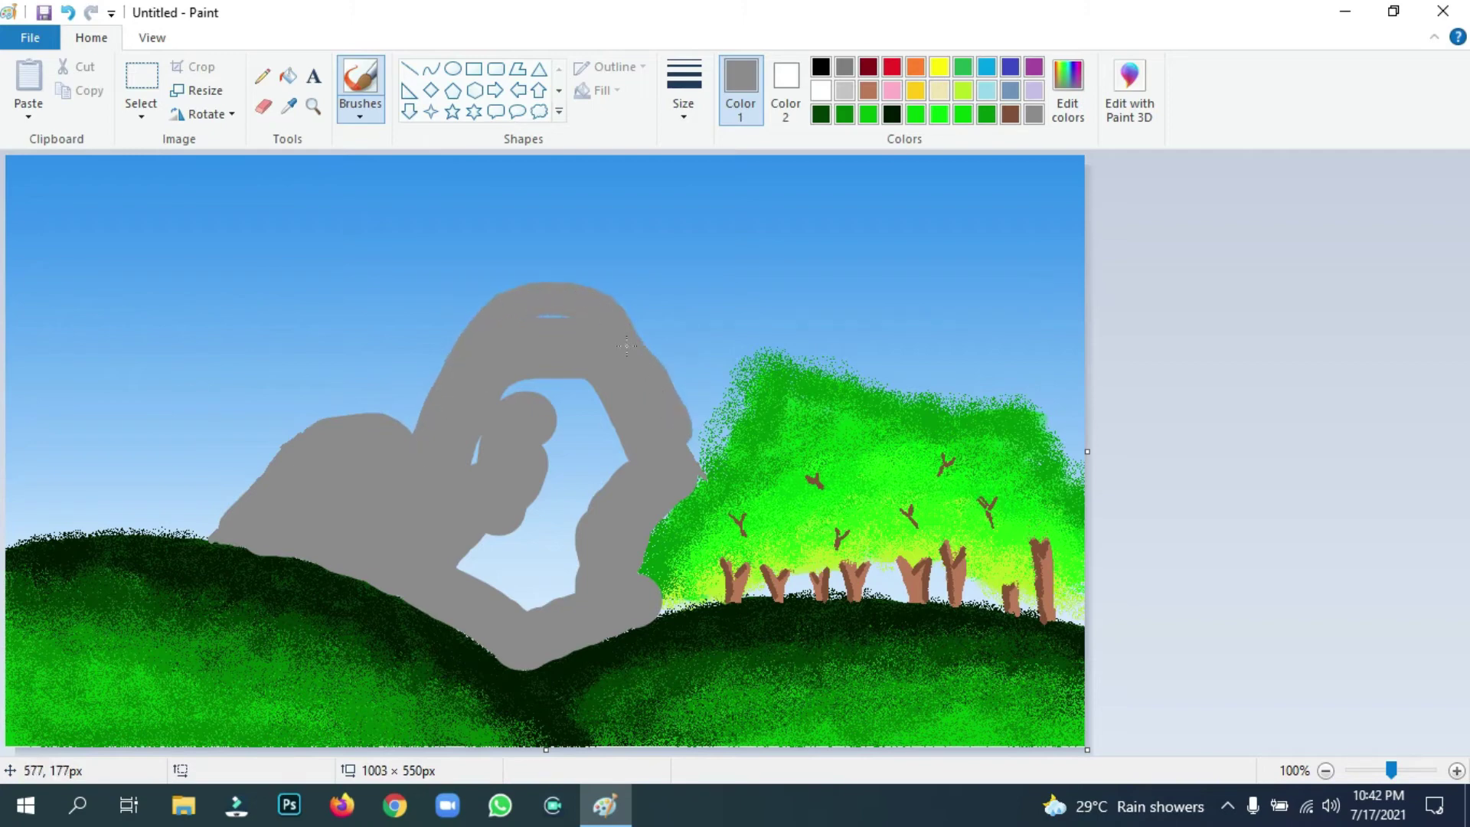
key(ctrl+z)
key(ctrl+z)
Round off the tall mountain's edge and fill its remaining sky gaps with solid gray.
drag(422, 448, 487, 340)
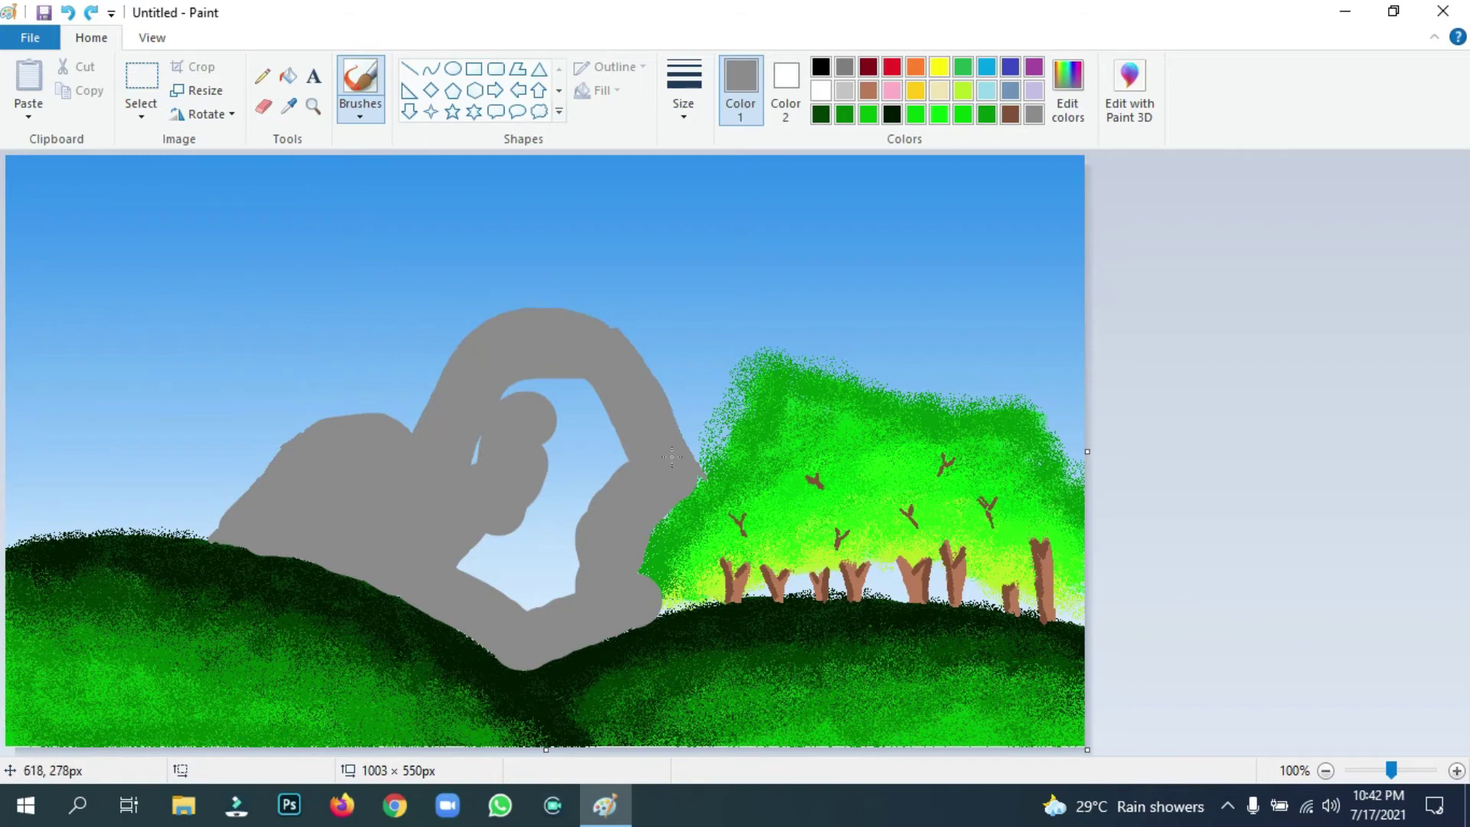
mouse_move(555, 452)
mouse_down()
mouse_move(552, 590)
mouse_move(480, 566)
mouse_move(524, 536)
mouse_move(497, 563)
mouse_up()
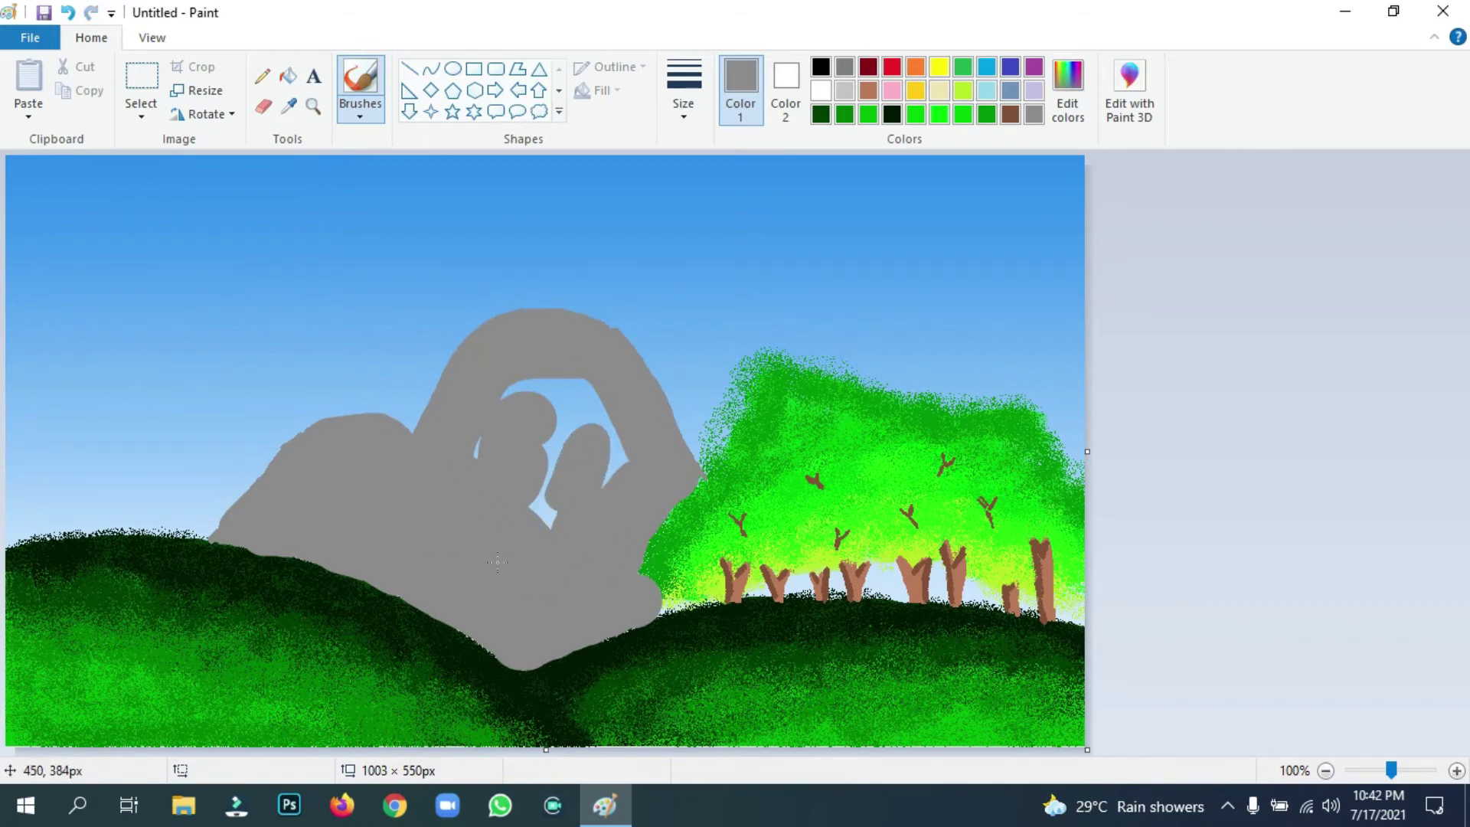
mouse_move(520, 399)
mouse_down()
mouse_move(574, 374)
mouse_move(537, 451)
mouse_move(553, 443)
mouse_move(570, 462)
mouse_move(594, 438)
mouse_move(549, 524)
mouse_up()
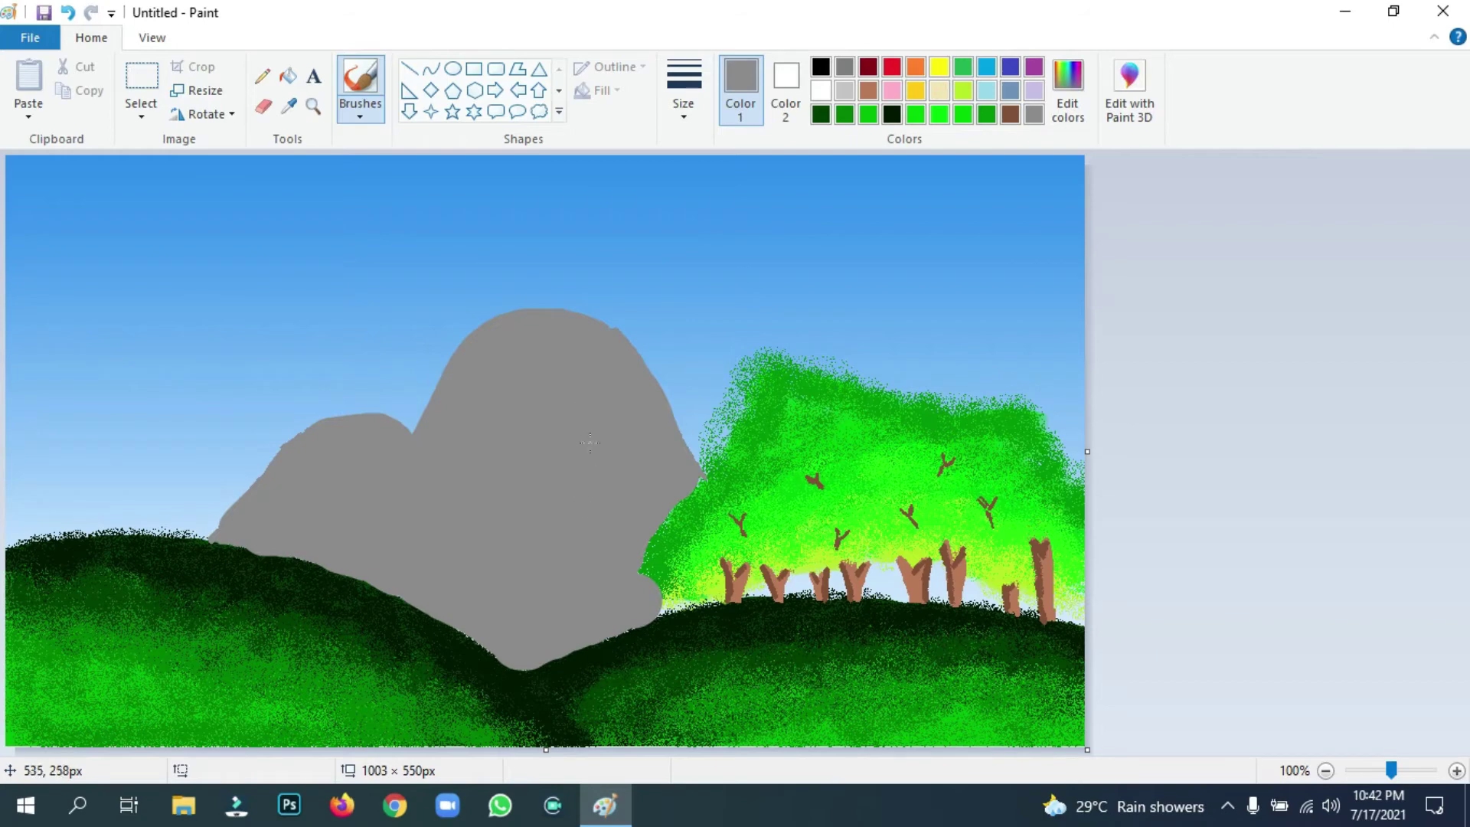
Shade the left and top edges of both mountains in darker gray RGB 102, 102, 102 with a semi-transparent brush at the largest size.
click(1068, 91)
drag(964, 336, 966, 376)
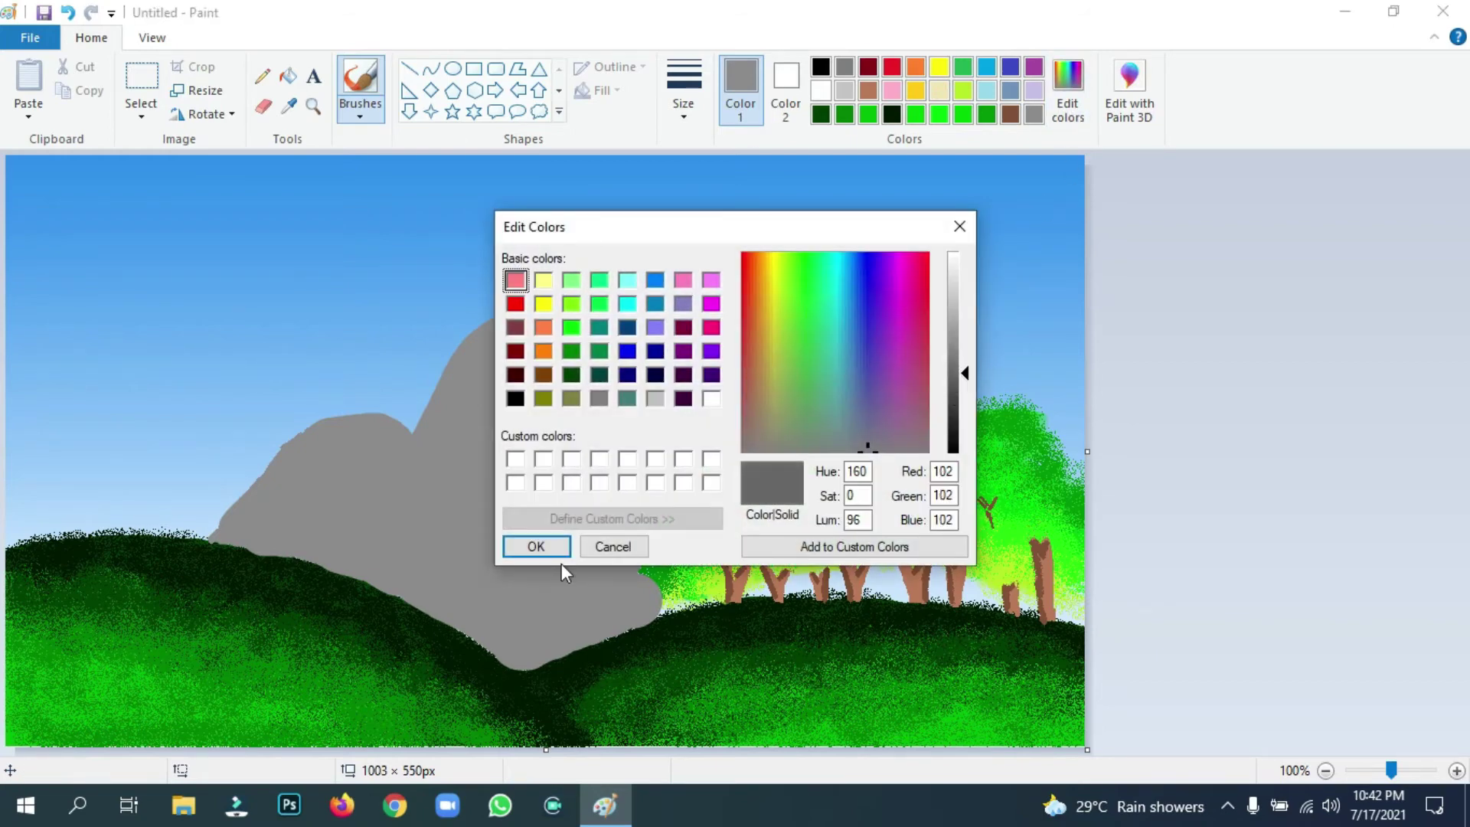
click(539, 546)
click(360, 116)
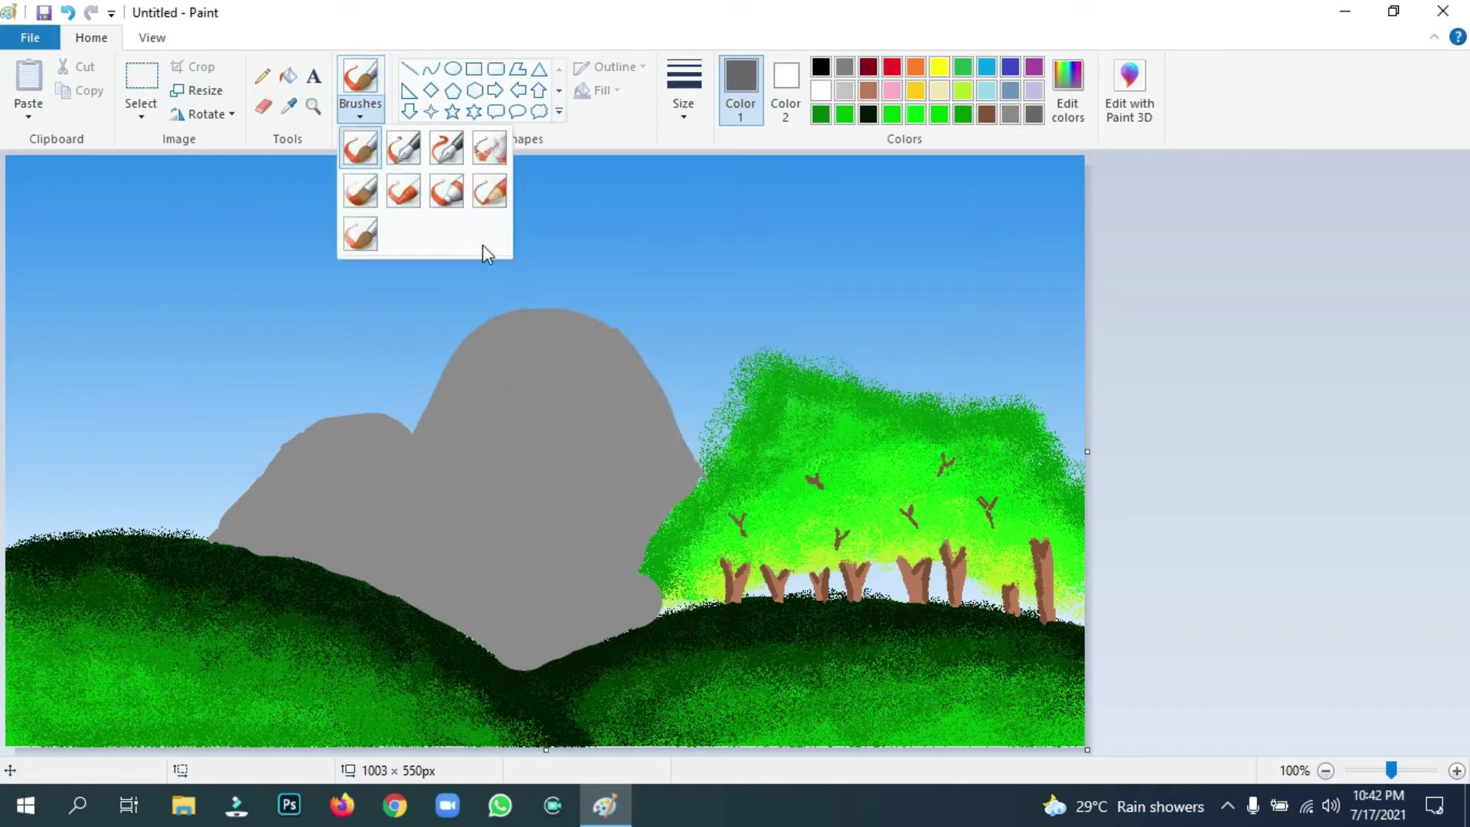
click(490, 190)
click(684, 99)
click(734, 291)
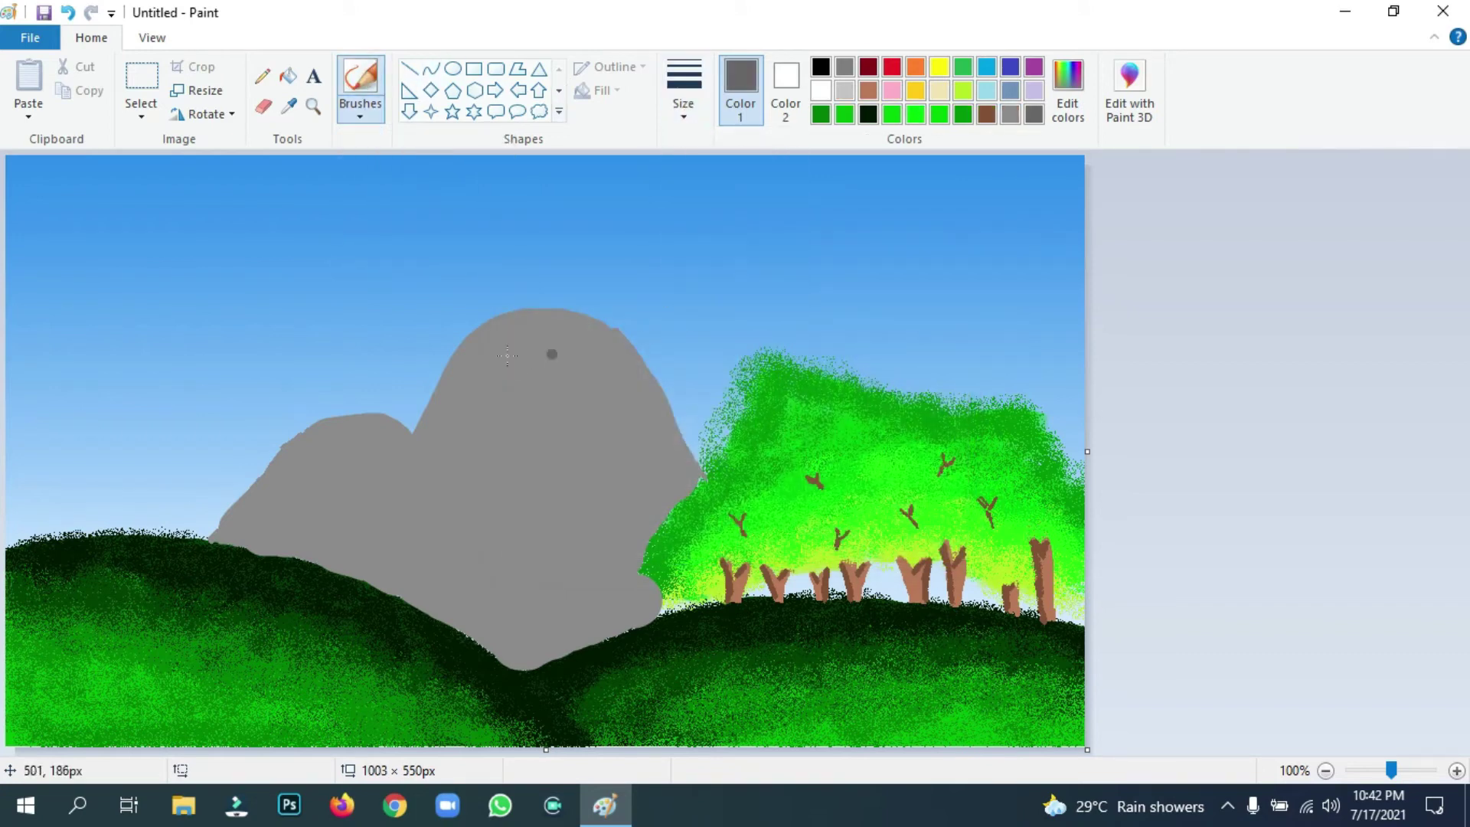
mouse_move(557, 314)
mouse_down()
mouse_move(467, 343)
mouse_move(398, 565)
mouse_up()
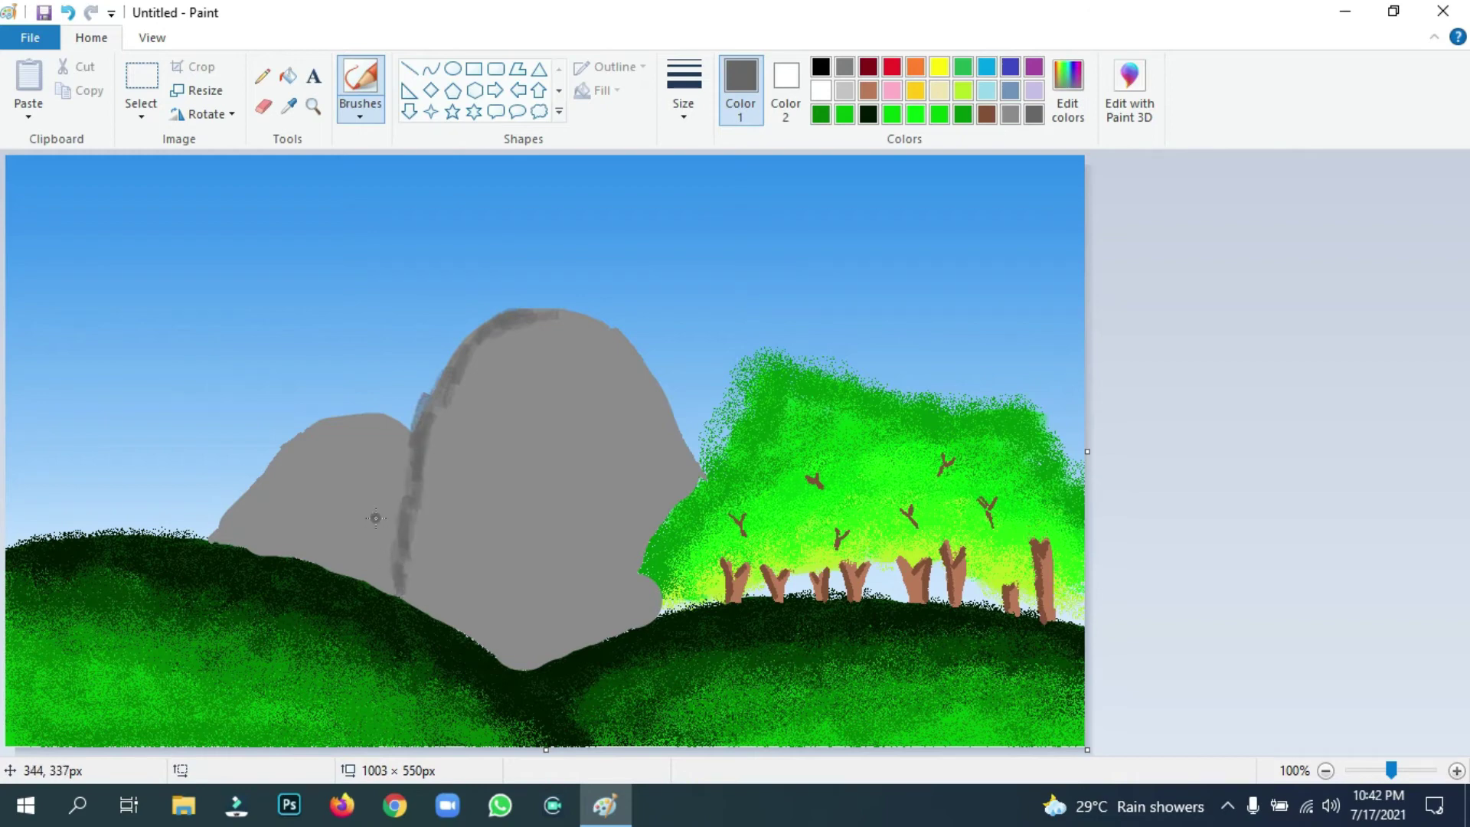
mouse_move(396, 431)
mouse_down()
mouse_move(306, 439)
mouse_move(206, 542)
mouse_move(314, 448)
mouse_up()
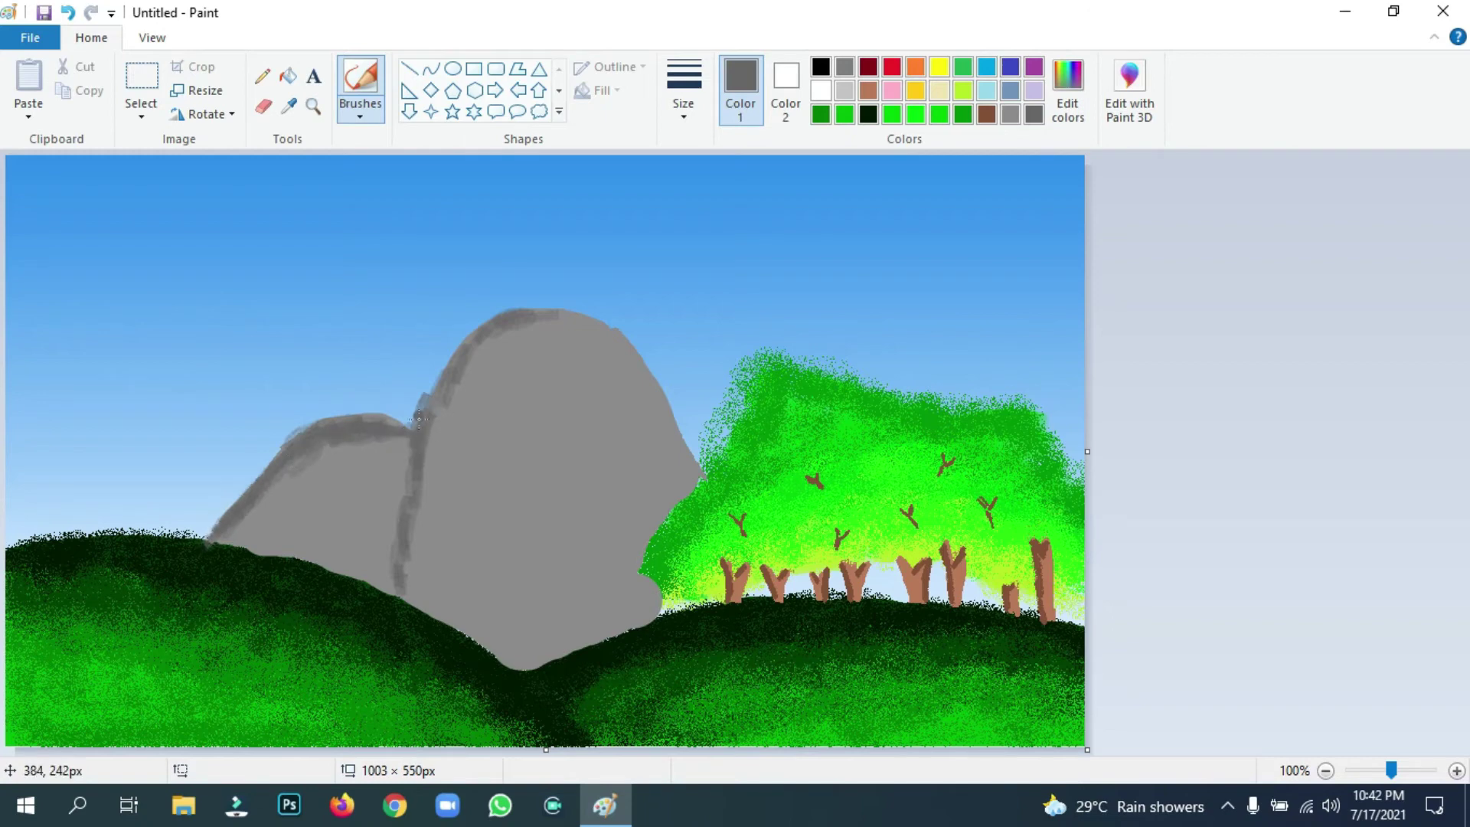
Widen the dark gray shading inward along the tall mountain's top and left side and the lower mountain's left slope.
drag(419, 418, 468, 369)
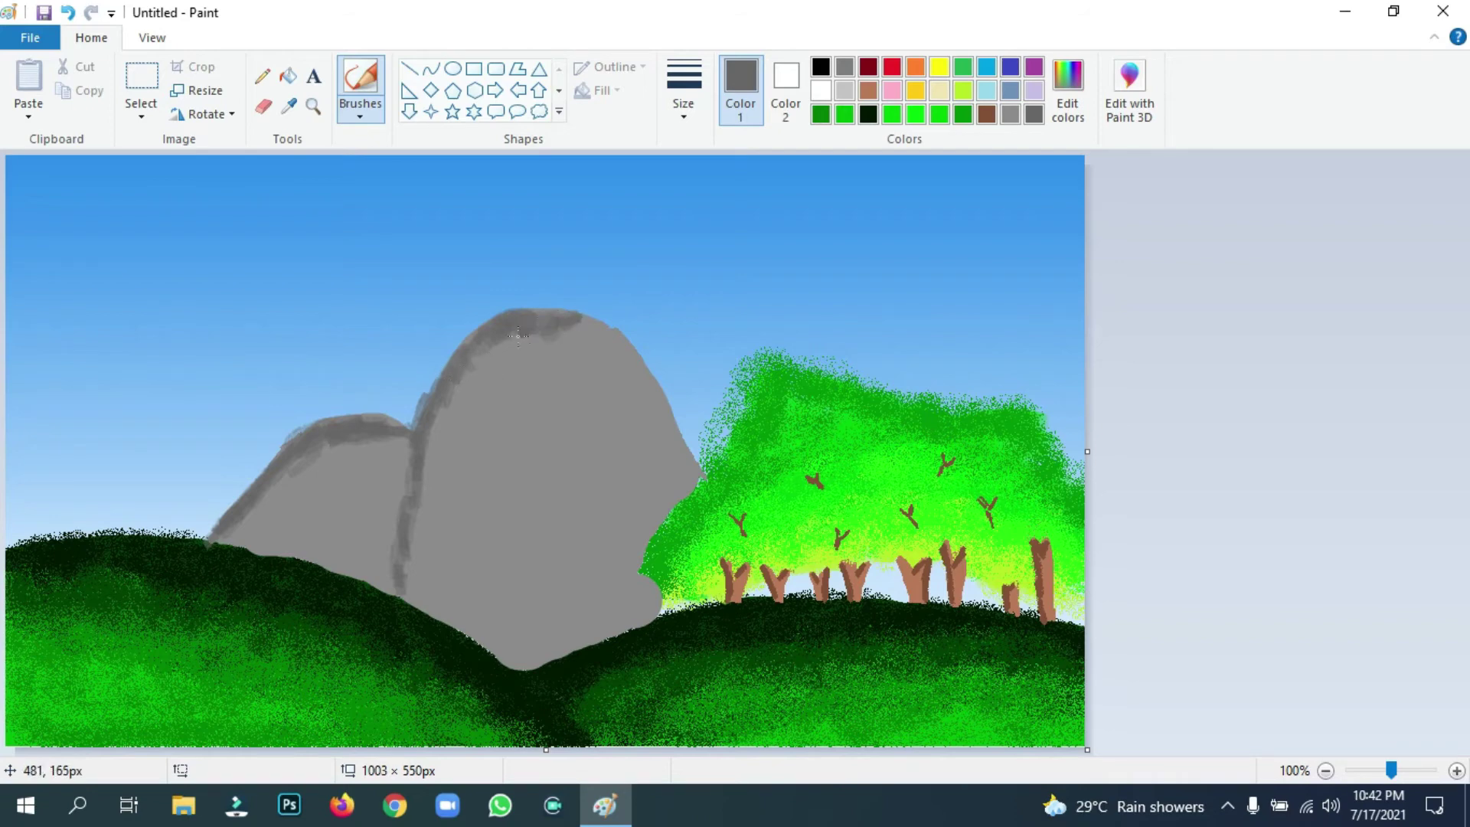
mouse_move(505, 334)
mouse_down()
mouse_move(433, 439)
mouse_move(400, 593)
mouse_up()
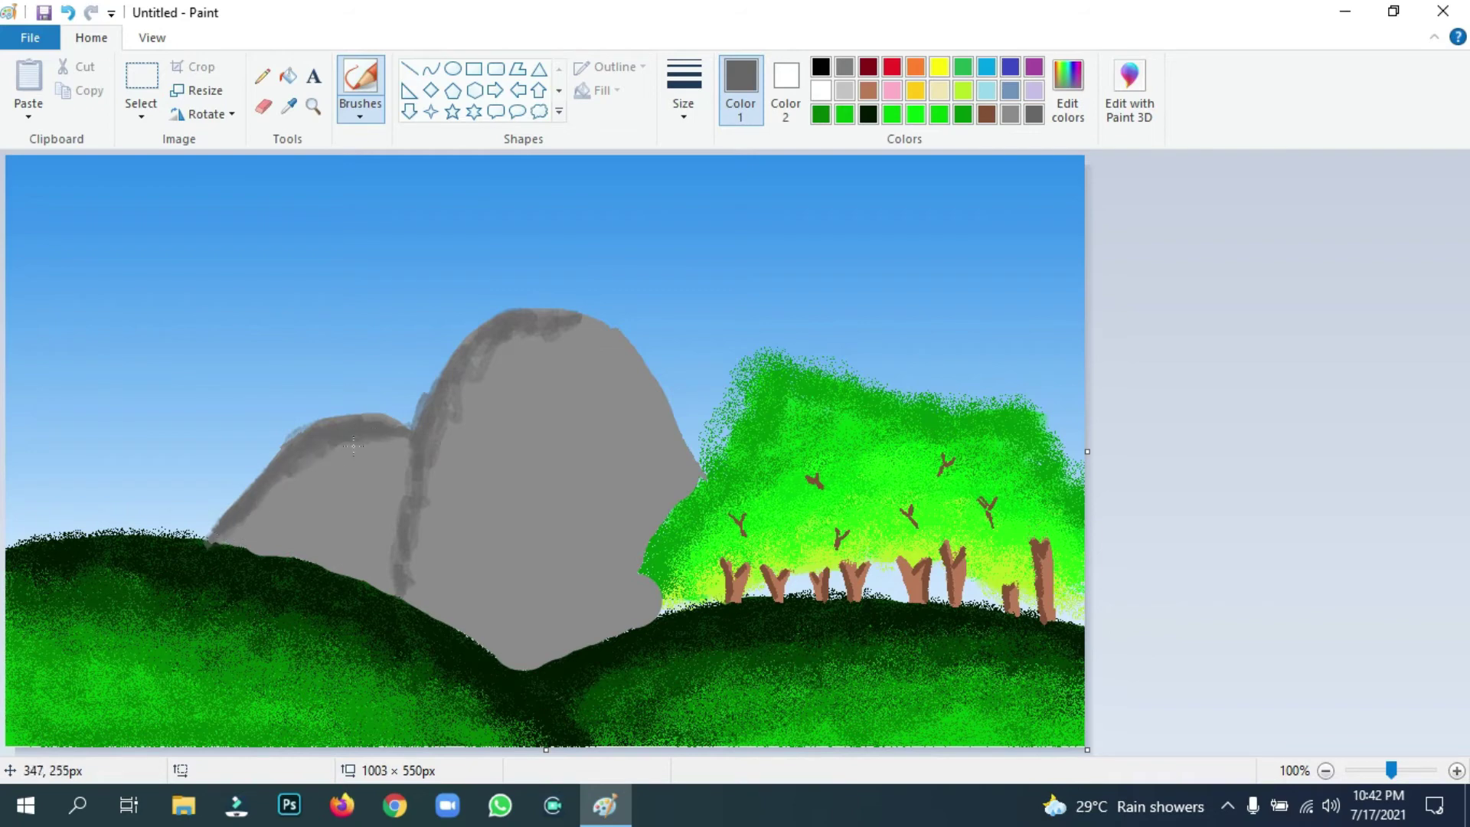
drag(274, 490, 245, 528)
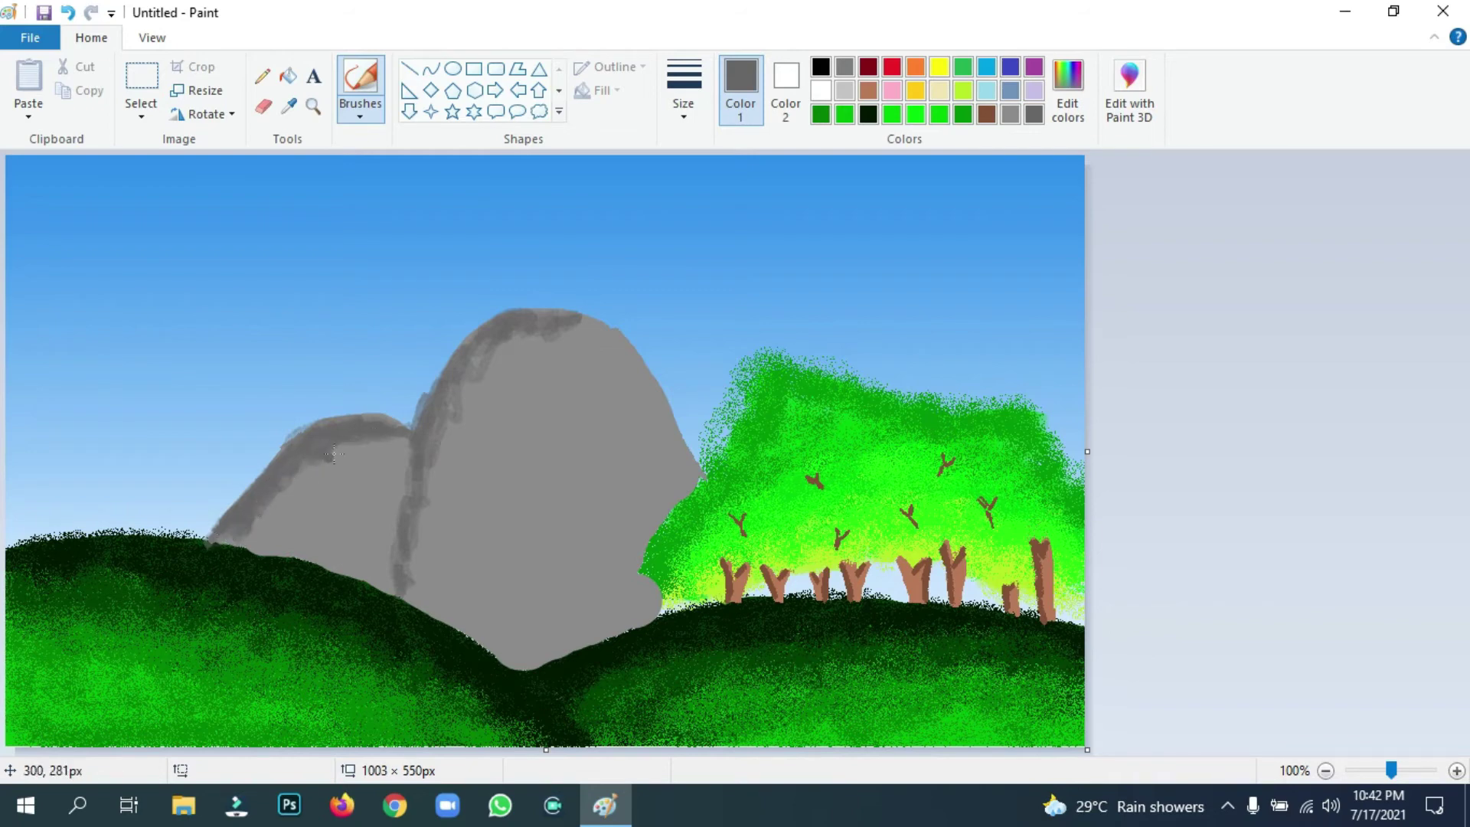
Spray dark gray airbrush texture along the left and top edges of the tall mountain and across the lower mountain's upper slope.
click(360, 115)
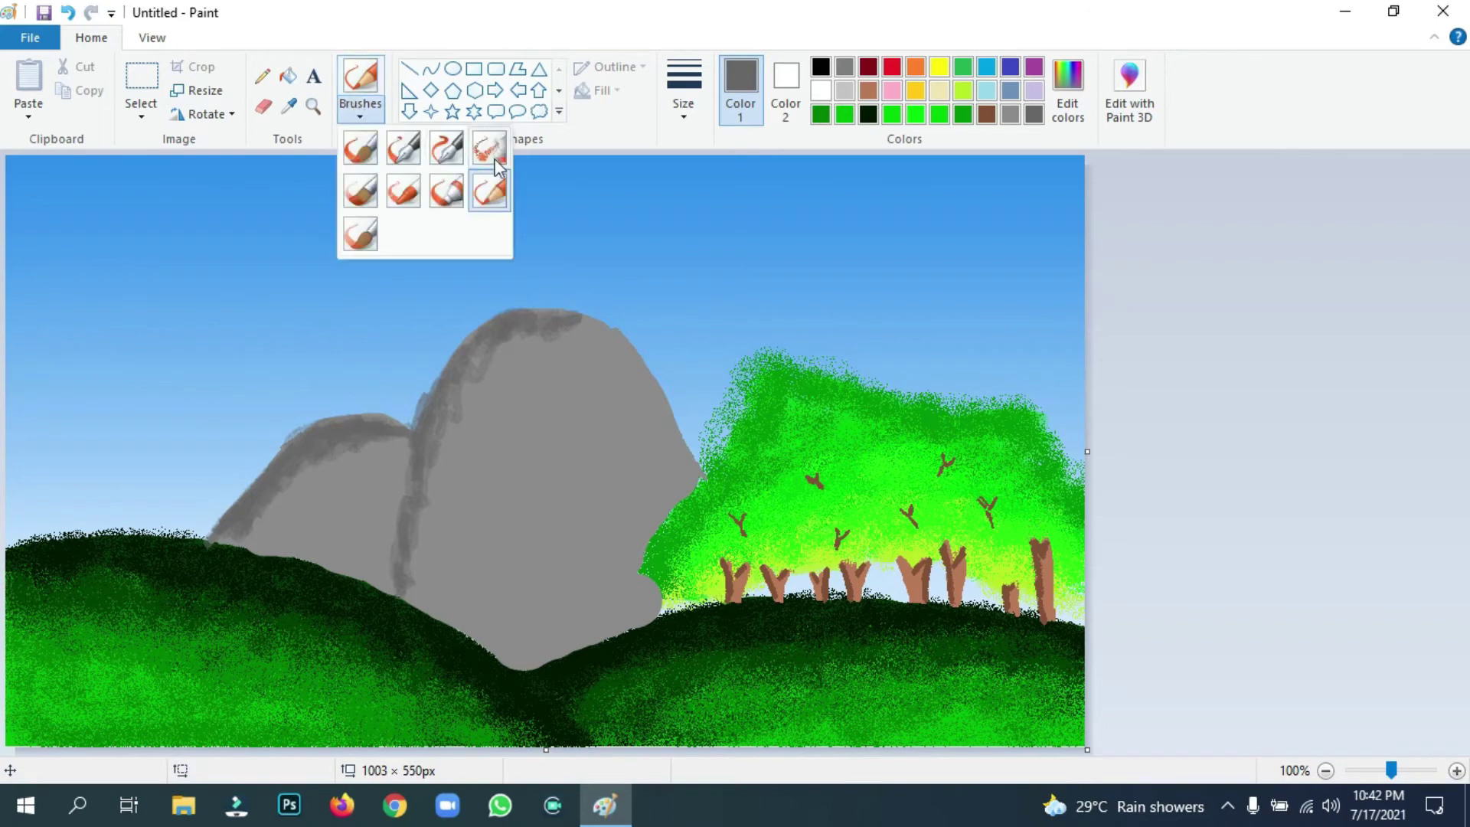
click(490, 150)
click(682, 107)
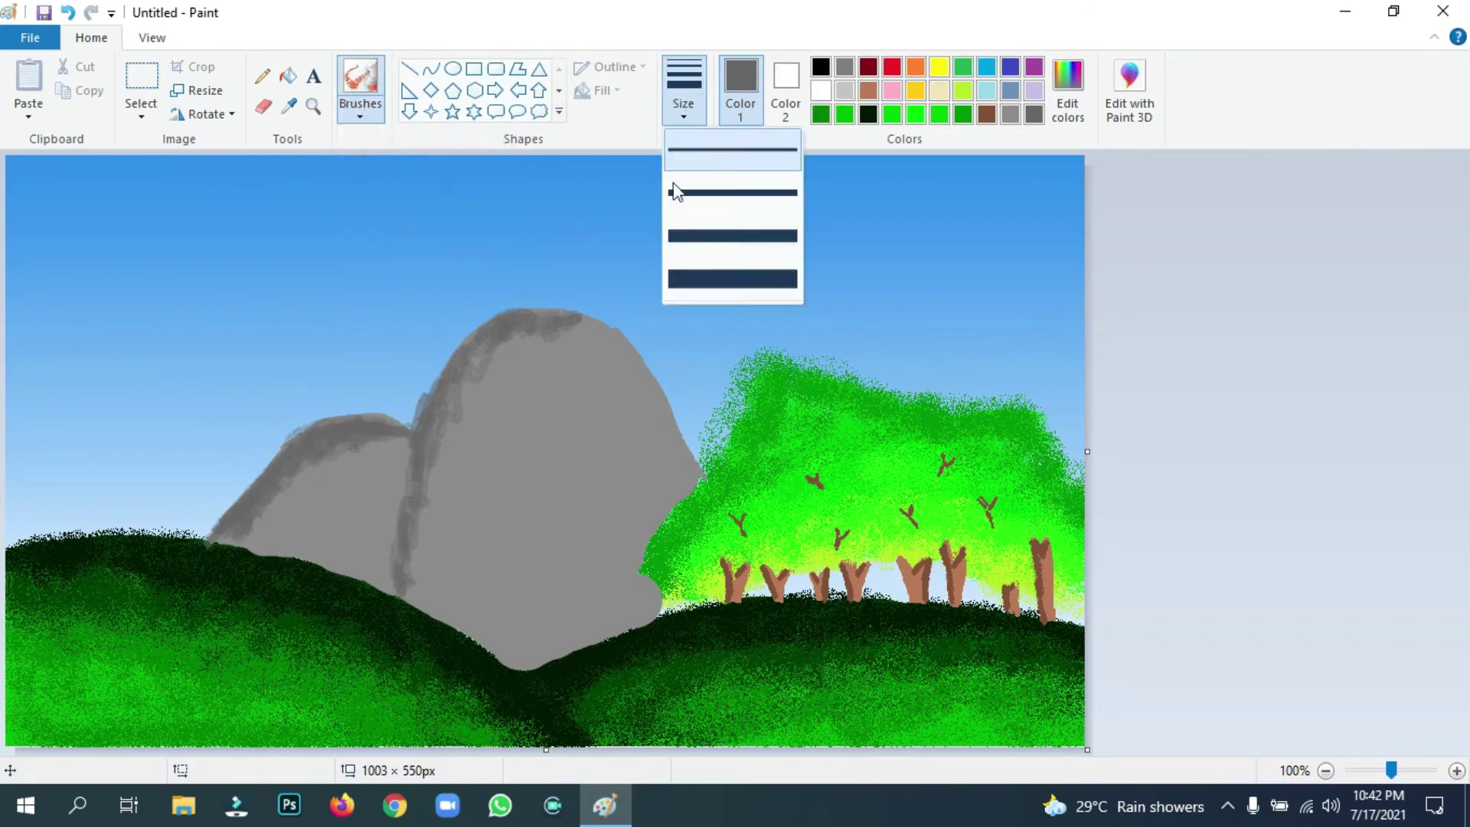
click(546, 377)
mouse_move(515, 341)
mouse_down()
mouse_move(442, 434)
mouse_move(417, 578)
mouse_move(426, 482)
mouse_up()
drag(453, 392, 469, 363)
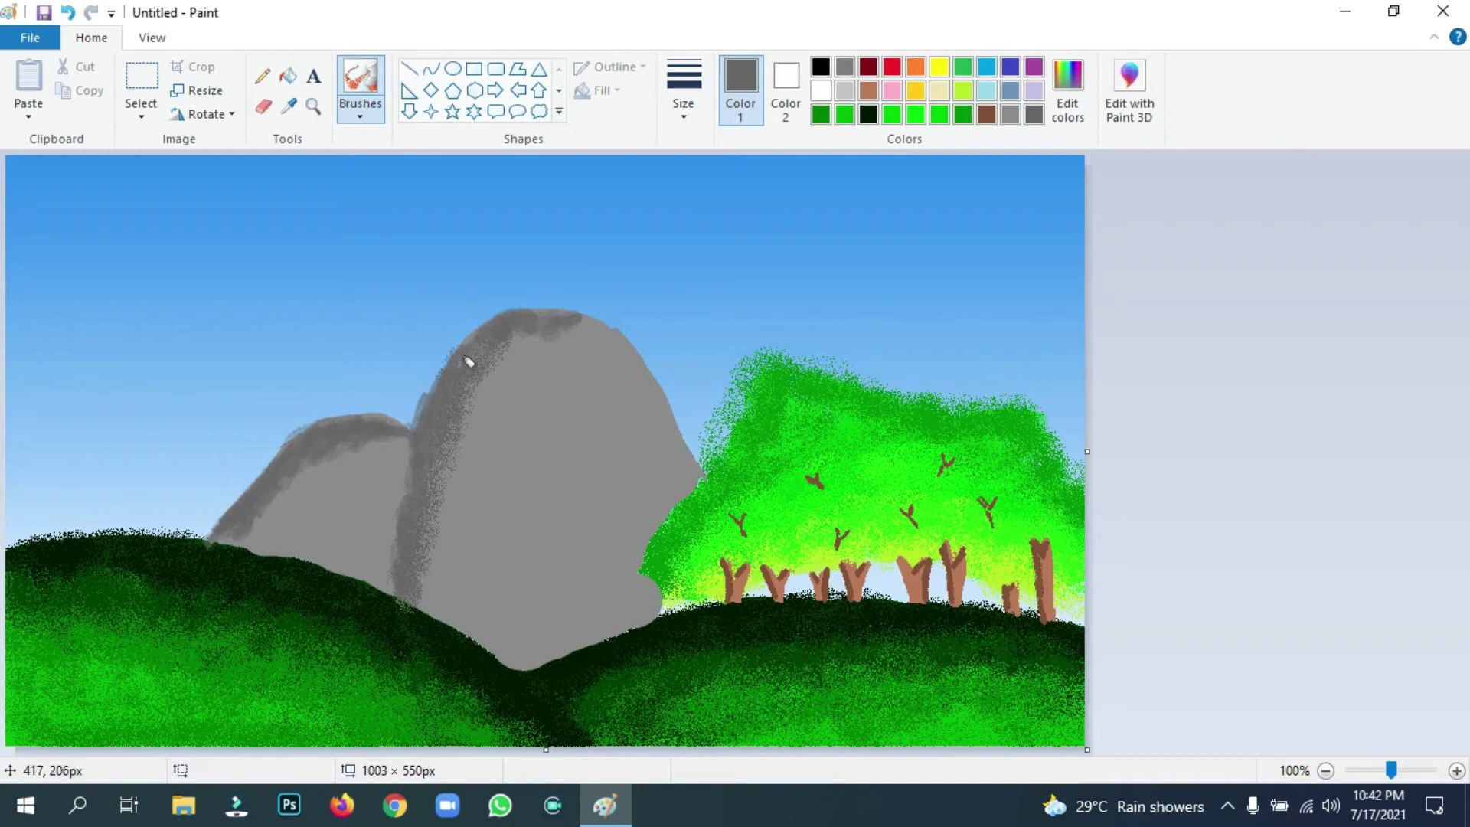
mouse_move(530, 320)
mouse_down()
mouse_move(591, 313)
mouse_move(466, 390)
mouse_move(476, 422)
mouse_move(427, 505)
mouse_move(427, 546)
mouse_move(478, 452)
mouse_move(504, 333)
mouse_move(536, 314)
mouse_move(582, 330)
mouse_up()
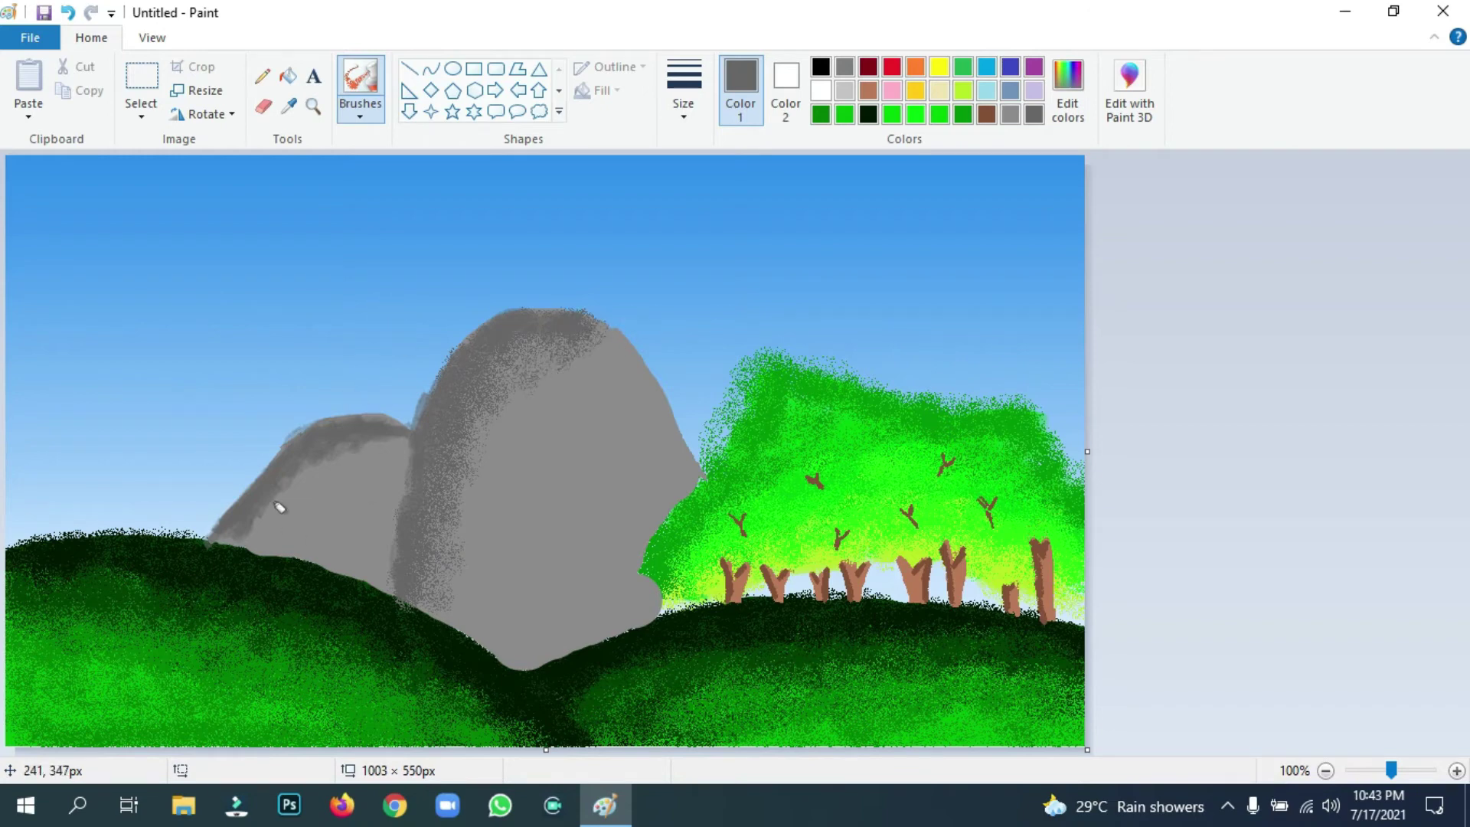
mouse_move(278, 496)
mouse_down()
mouse_move(248, 520)
mouse_move(353, 437)
mouse_move(382, 429)
mouse_move(371, 448)
mouse_move(394, 453)
mouse_move(410, 439)
mouse_move(252, 529)
mouse_move(397, 460)
mouse_up()
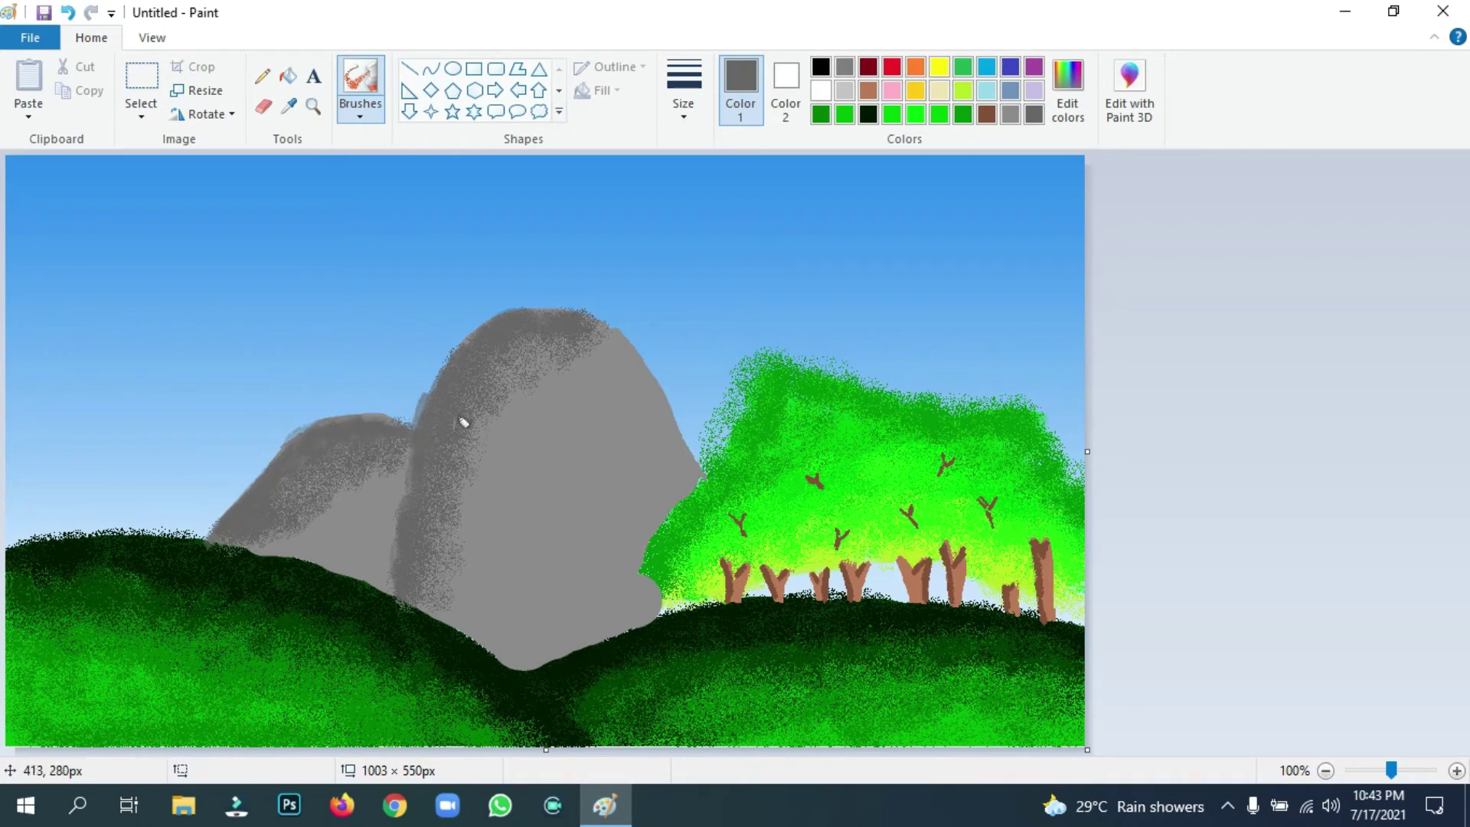
drag(589, 337, 627, 337)
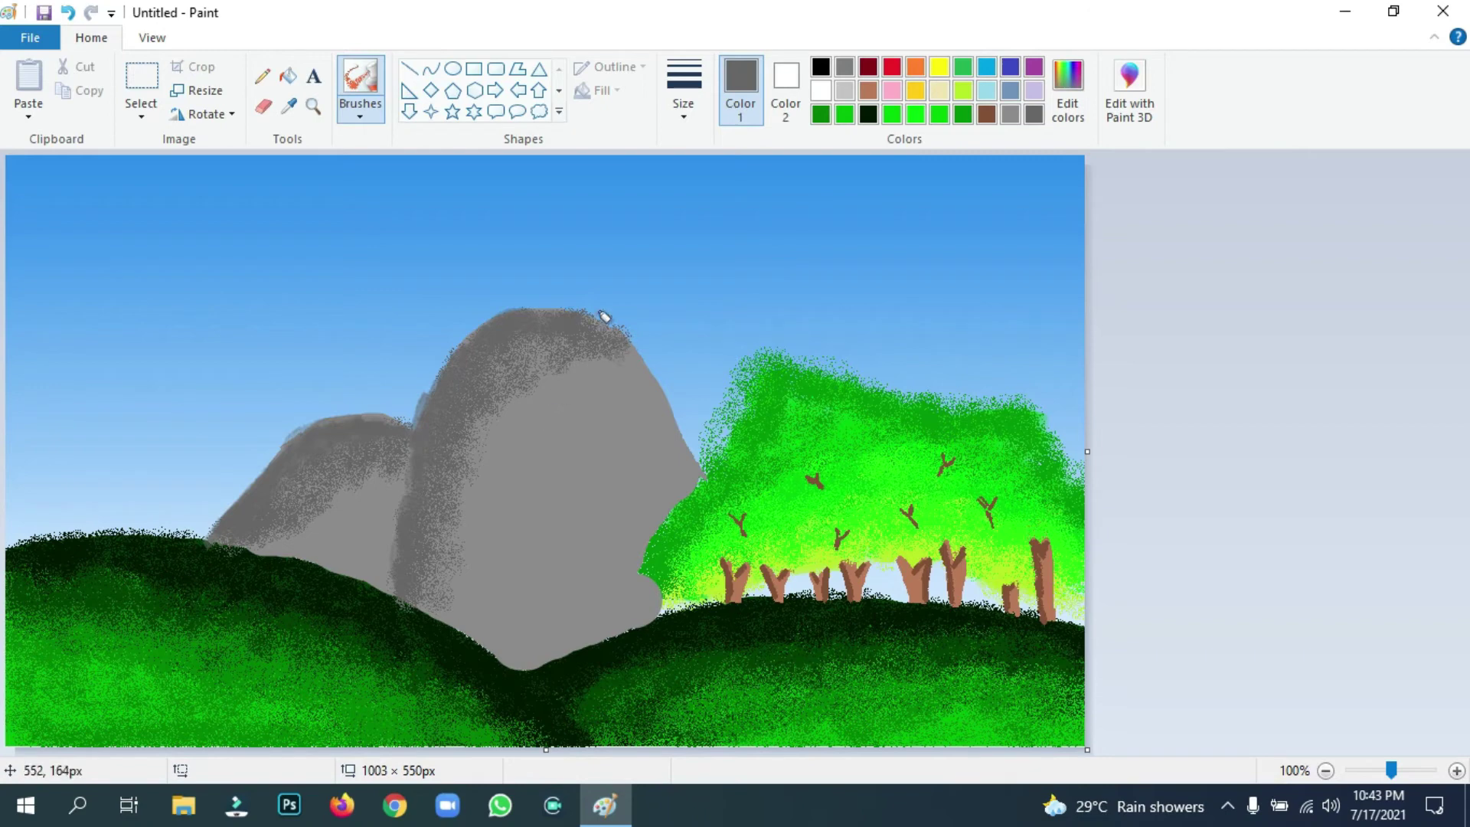
Mix a slightly lighter gray and spray it along the inner edge of the dark shading on both mountains.
click(1068, 92)
drag(961, 378, 963, 353)
click(539, 547)
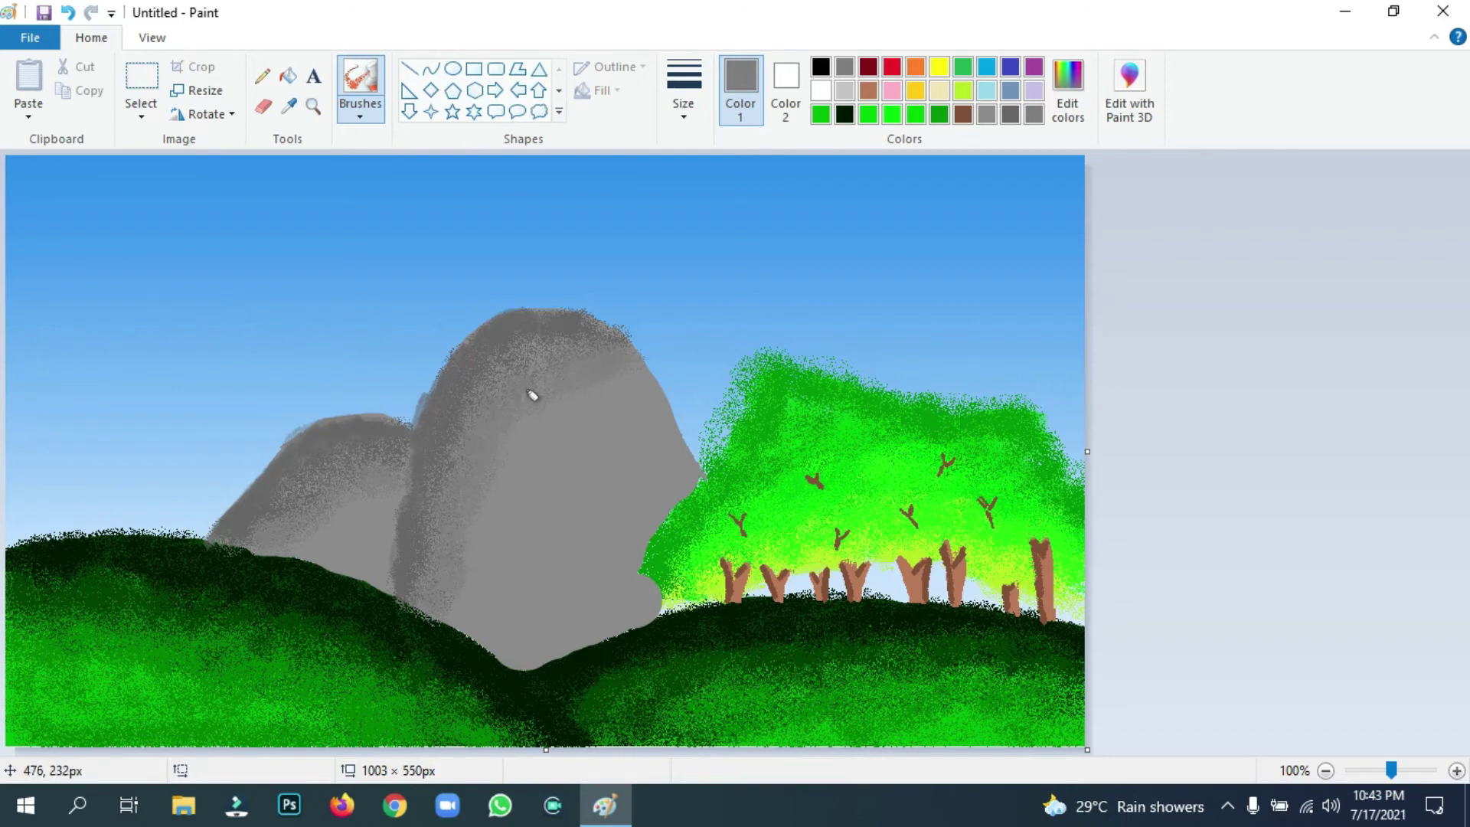
Sample bright green from the foliage and spray it along the trees' left edge, covering the adjoining edge of the tall mountain.
click(289, 106)
click(710, 498)
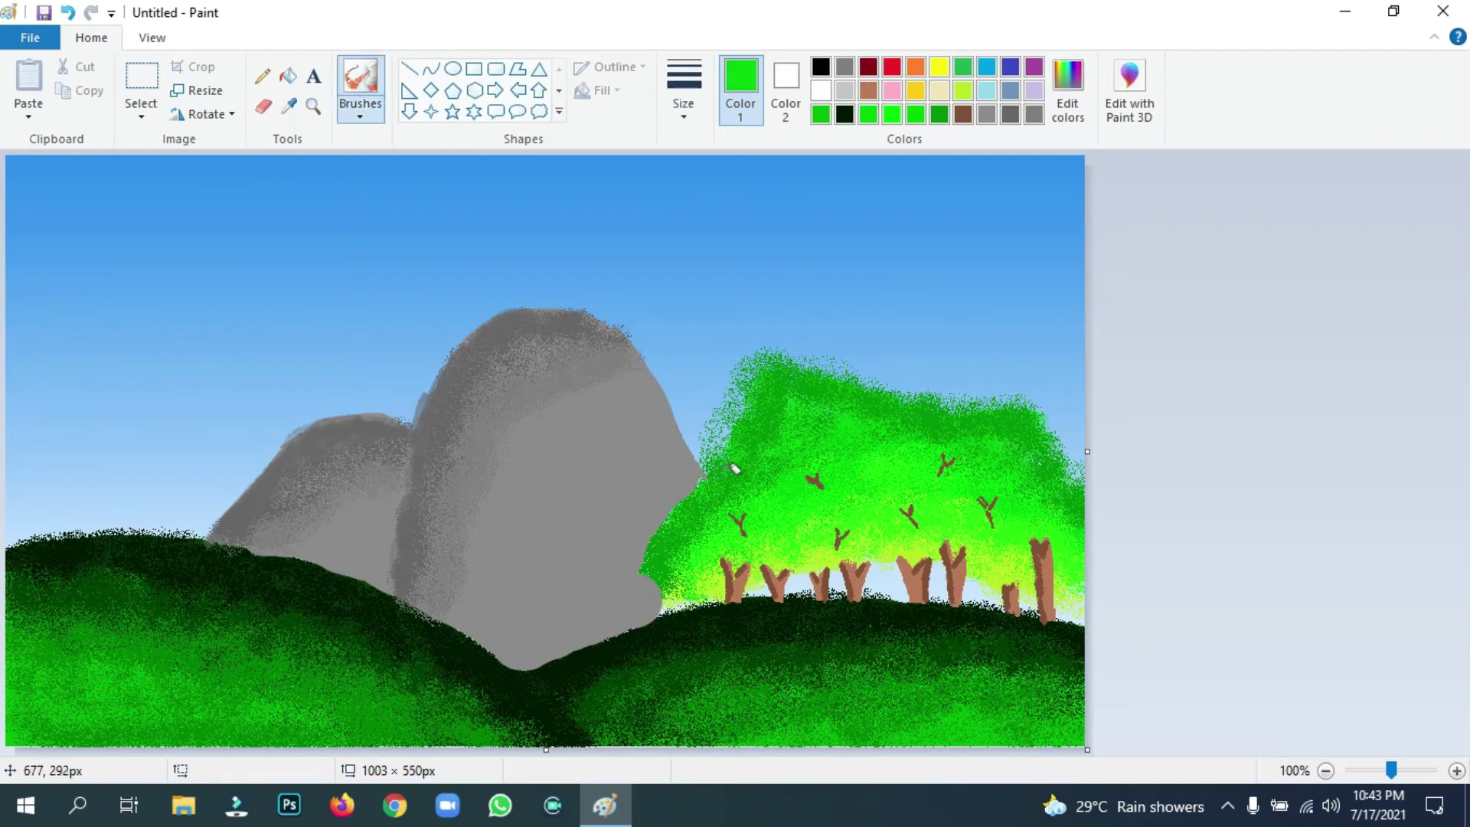
mouse_move(752, 388)
mouse_down()
mouse_move(734, 455)
mouse_move(677, 540)
mouse_move(716, 505)
mouse_up()
mouse_move(659, 548)
mouse_down()
mouse_move(674, 595)
mouse_move(711, 606)
mouse_up()
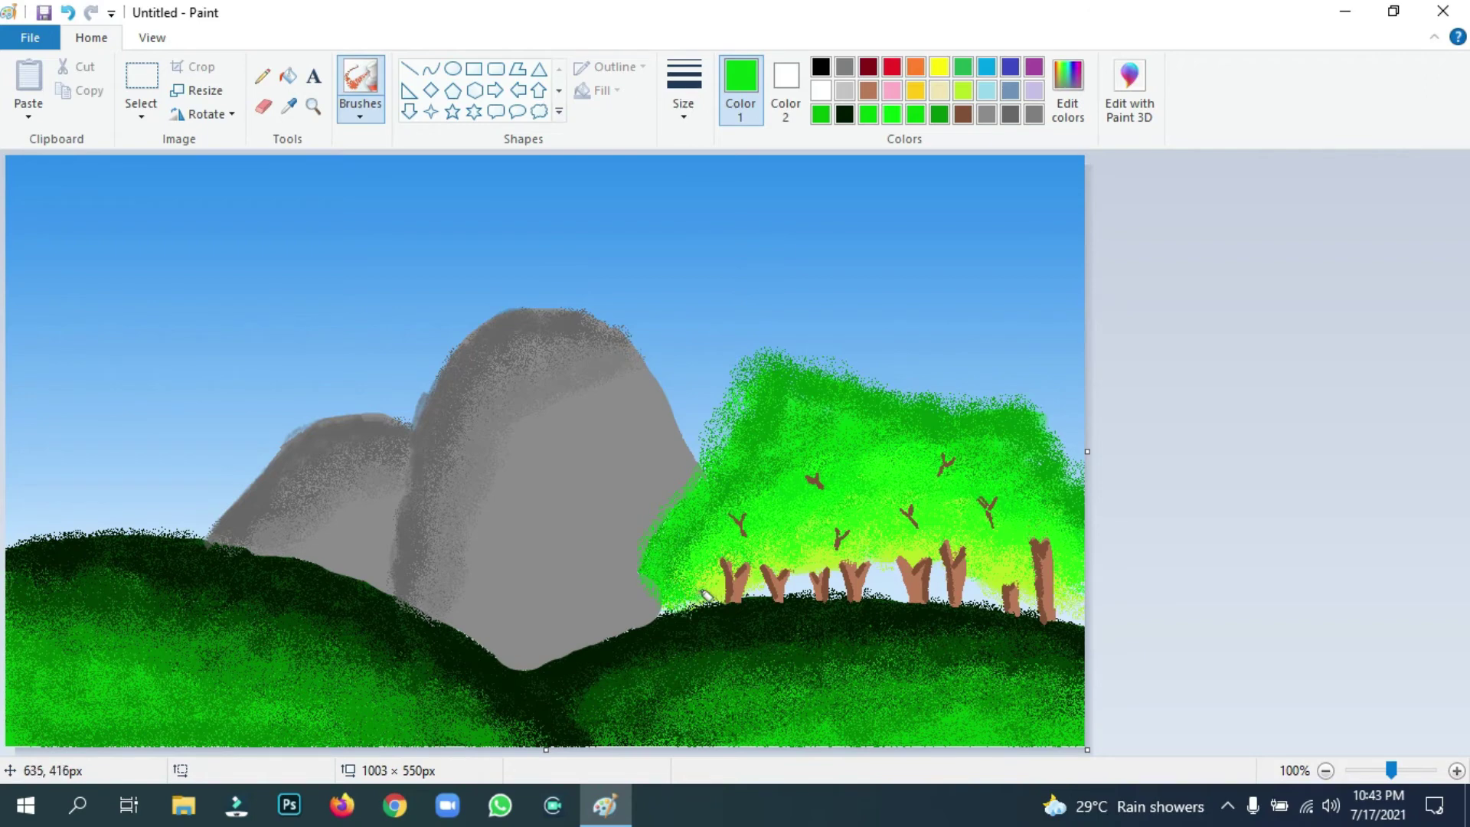
Shade the left edge of the tree foliage in darker green down to the hill, undoing unwanted strokes.
click(936, 117)
mouse_move(771, 383)
mouse_down()
mouse_move(663, 556)
mouse_move(673, 592)
mouse_move(701, 596)
mouse_move(677, 594)
mouse_move(652, 552)
mouse_move(672, 524)
mouse_move(693, 590)
mouse_up()
key(ctrl+z)
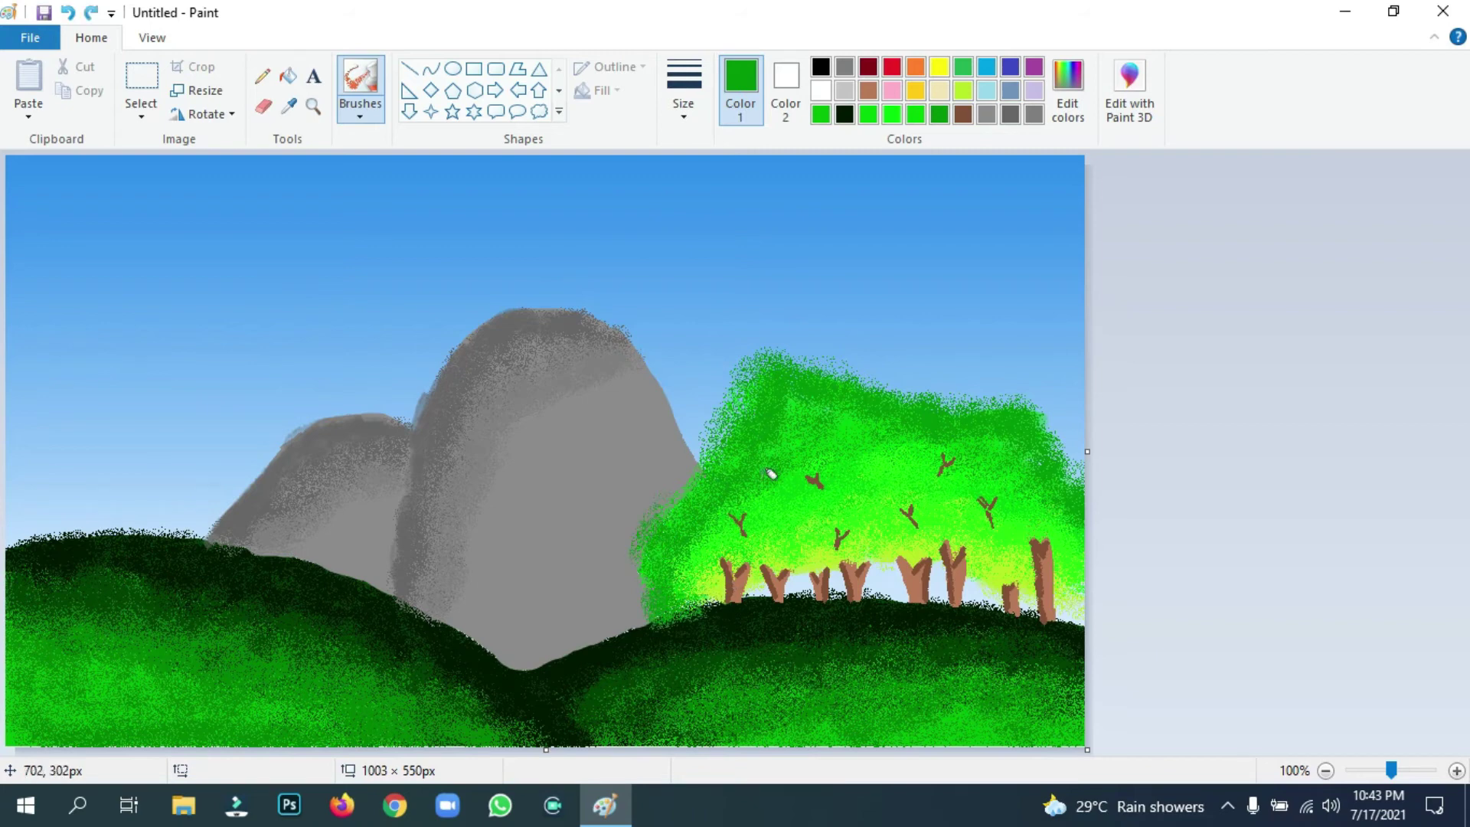
key(ctrl+z)
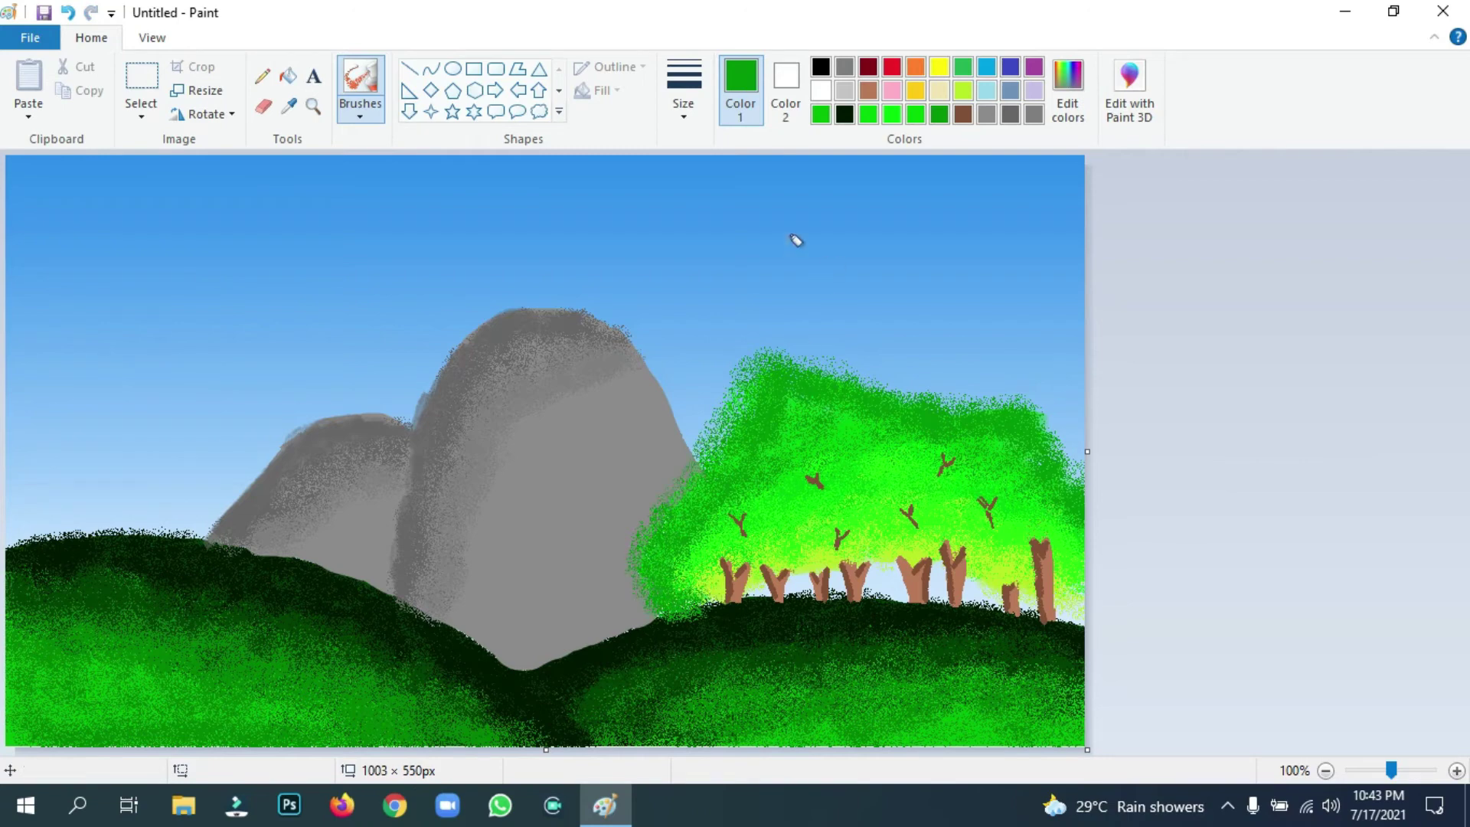
Sample the hills' darkest green and spray it along the left hill's crest and the valley to roughen the boundary with the mountains.
click(289, 106)
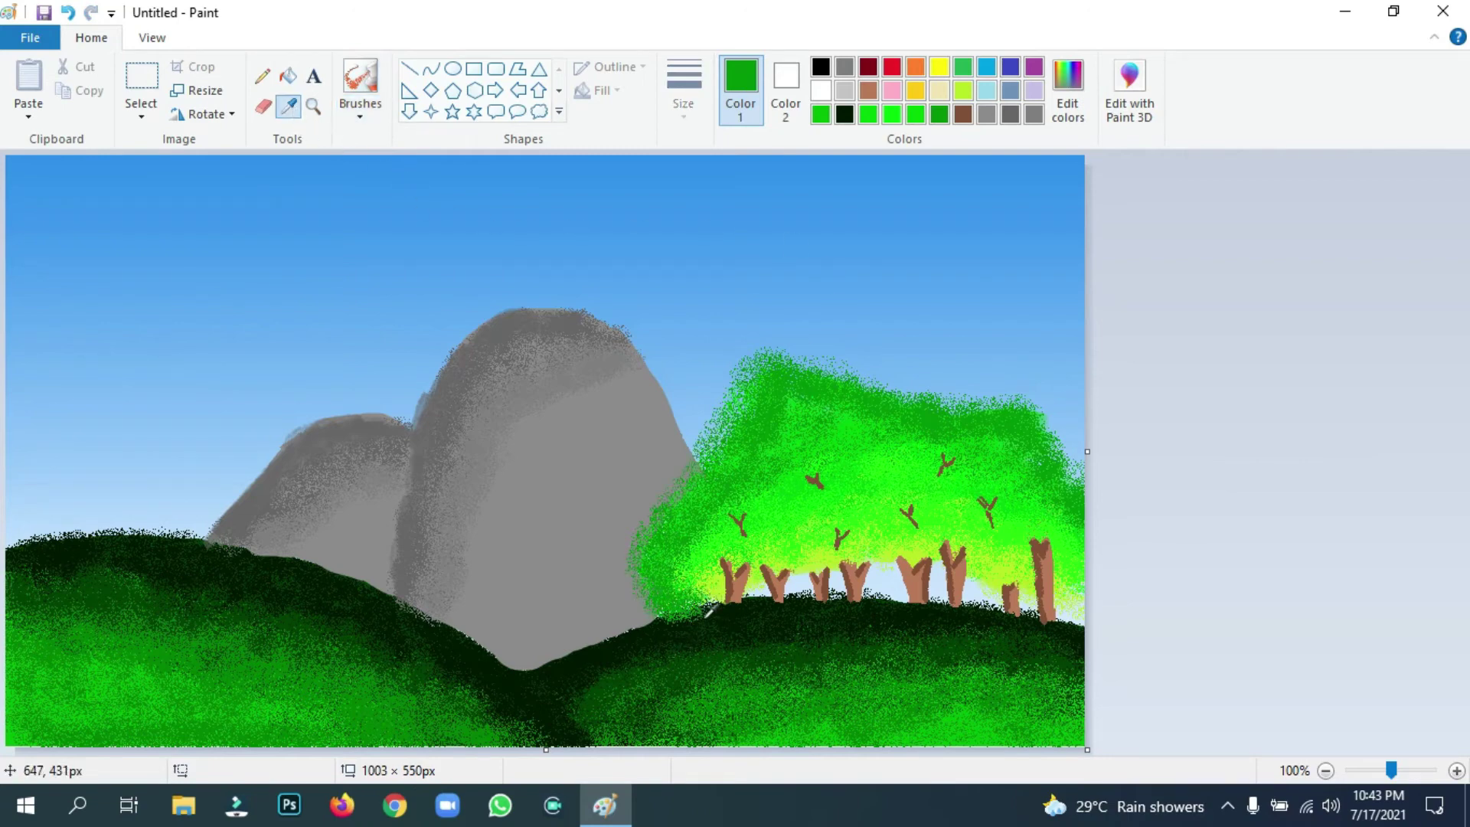
click(704, 616)
drag(716, 607, 582, 663)
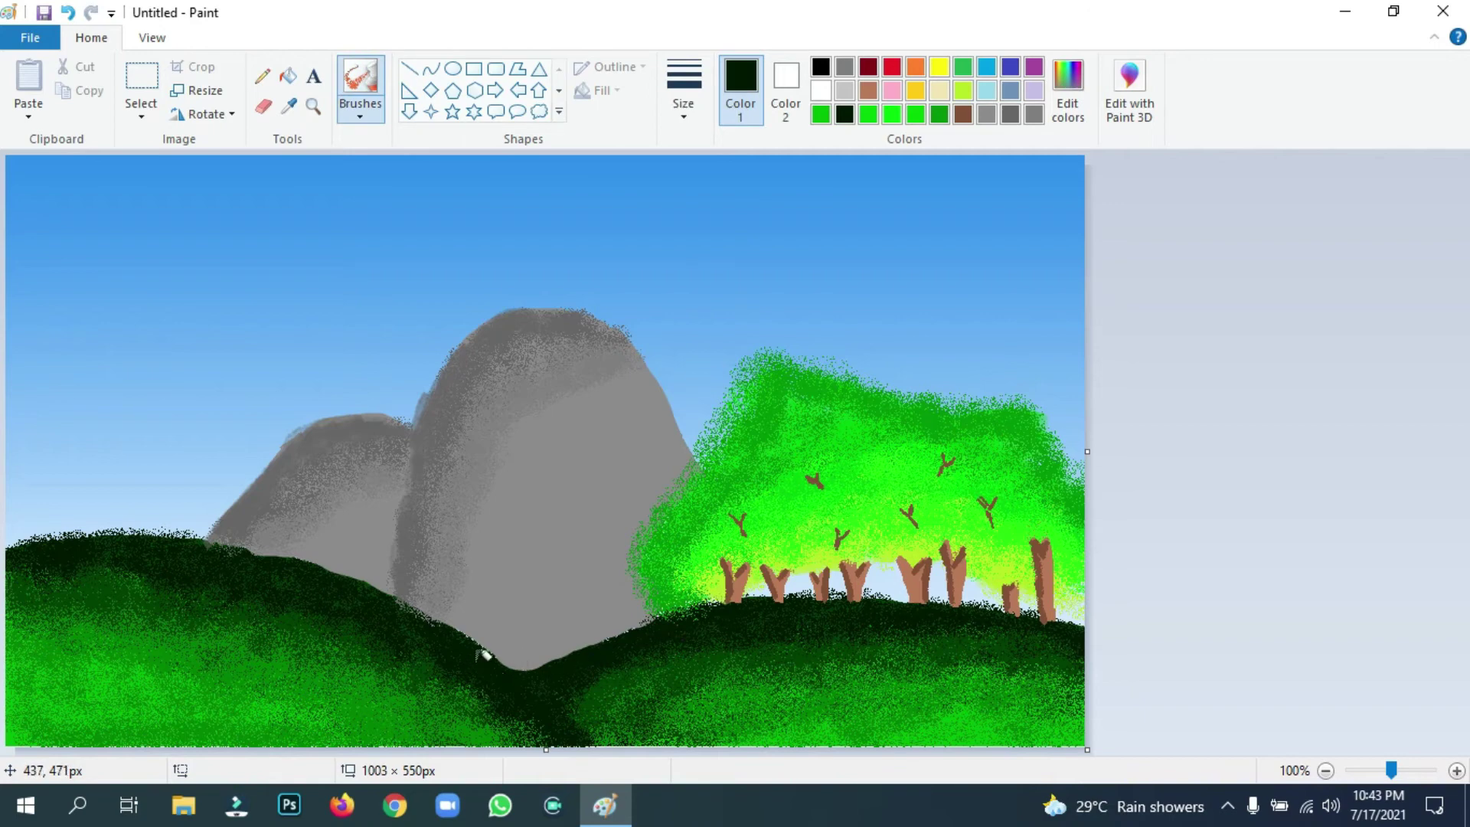
mouse_move(484, 655)
mouse_down()
mouse_move(536, 670)
mouse_move(607, 640)
mouse_move(584, 648)
mouse_up()
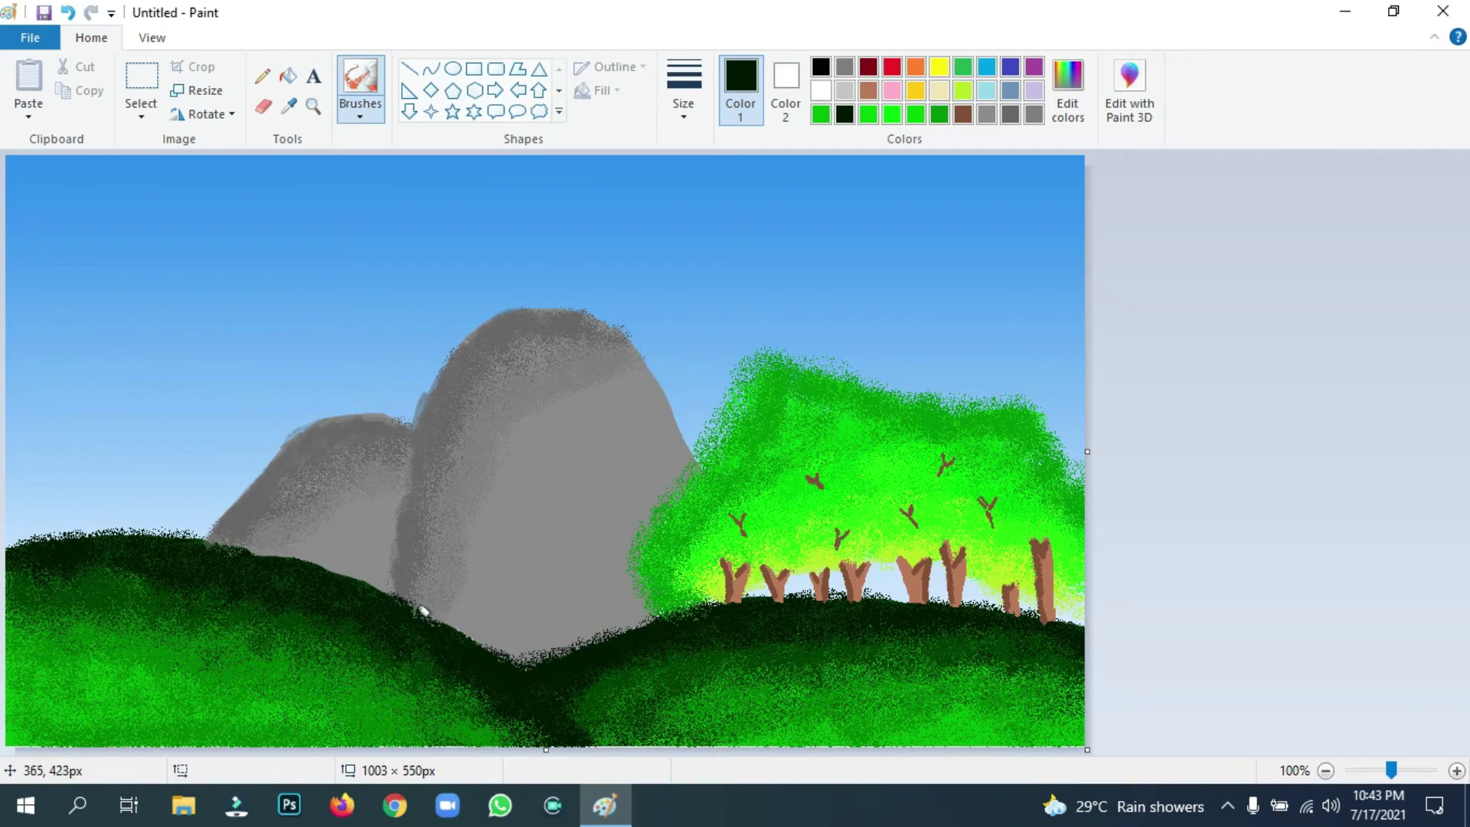
mouse_move(19, 536)
mouse_down()
mouse_move(193, 539)
mouse_move(329, 564)
mouse_move(451, 619)
mouse_move(482, 639)
mouse_move(449, 633)
mouse_move(532, 679)
mouse_move(628, 624)
mouse_move(687, 617)
mouse_up()
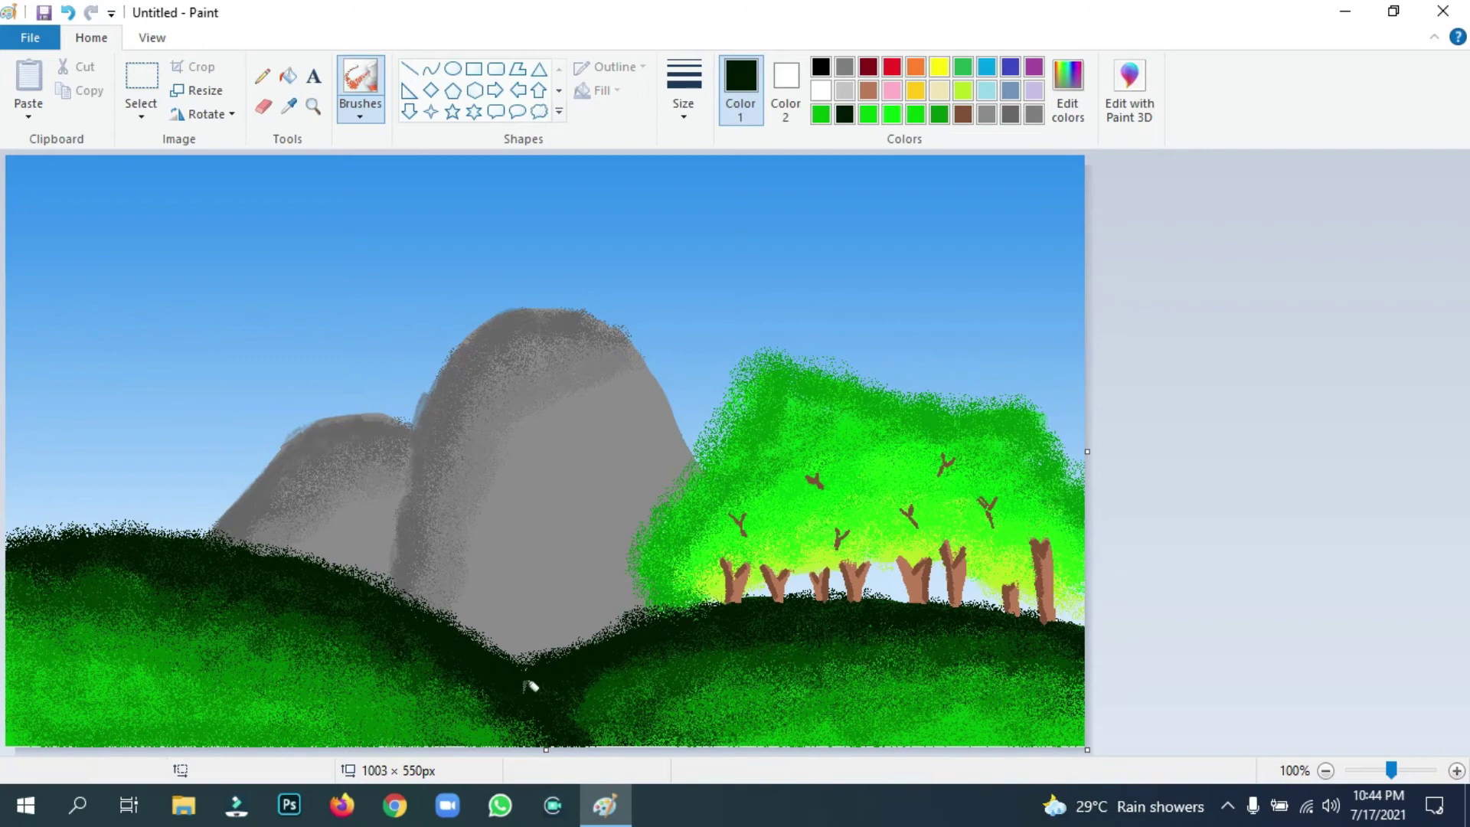
mouse_move(454, 609)
mouse_down()
mouse_move(512, 639)
mouse_move(517, 666)
mouse_move(626, 638)
mouse_up()
Mix a bright cyan drawing color based on the light cyan basic color.
click(1069, 88)
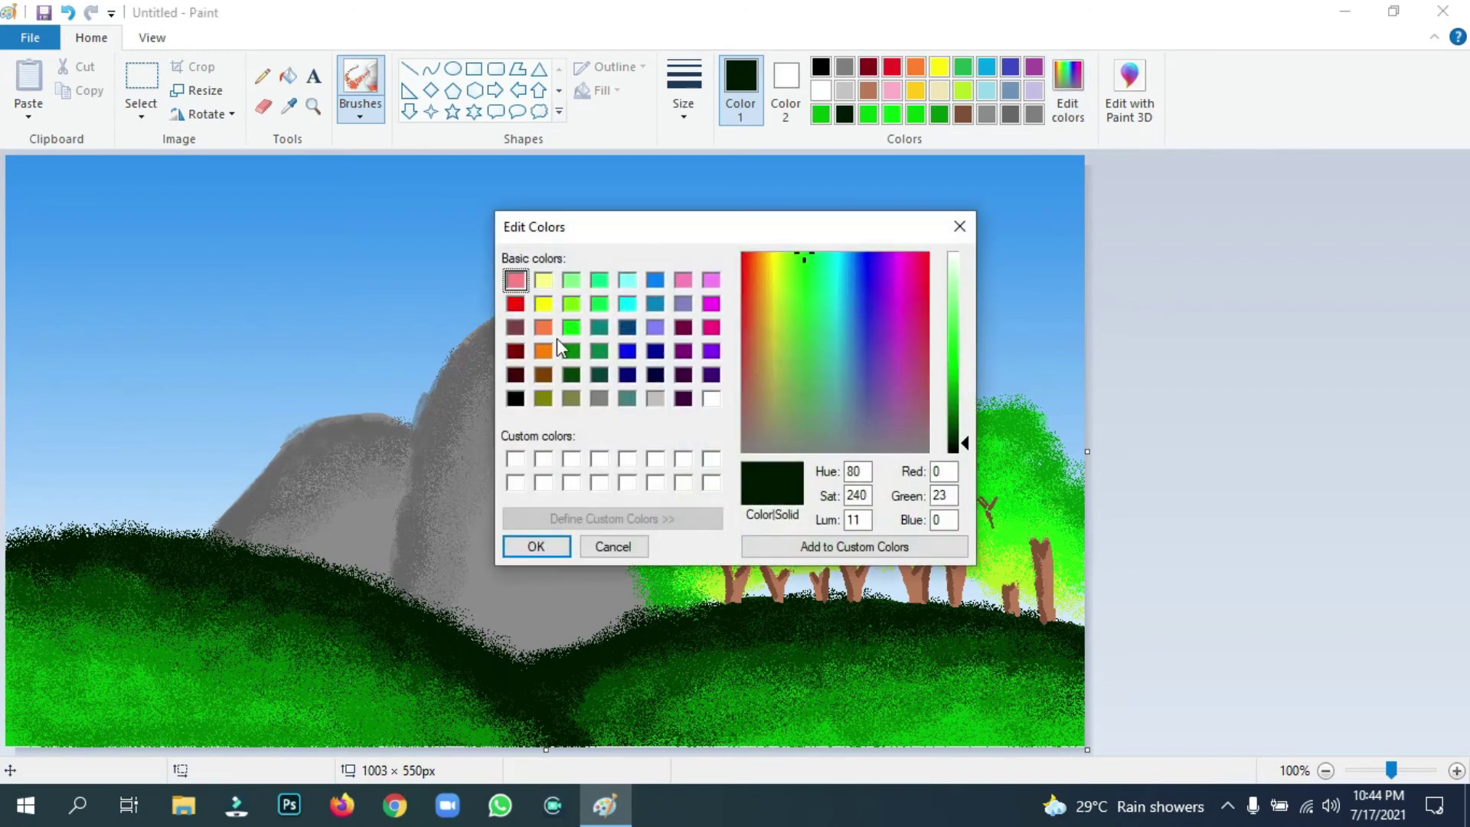
click(627, 281)
click(876, 416)
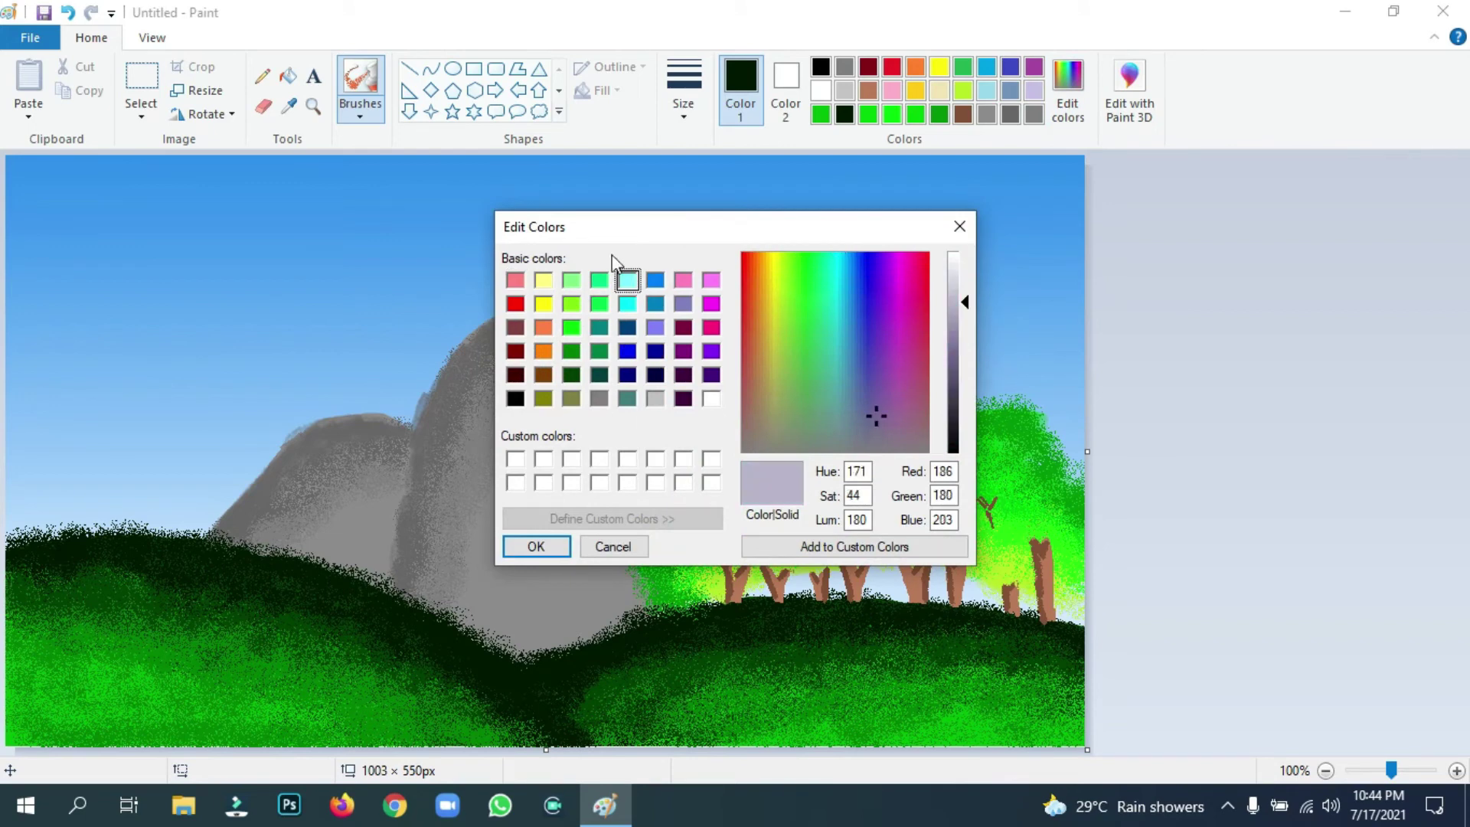
click(627, 281)
mouse_move(957, 328)
mouse_down()
mouse_move(962, 367)
mouse_move(967, 345)
mouse_up()
click(536, 547)
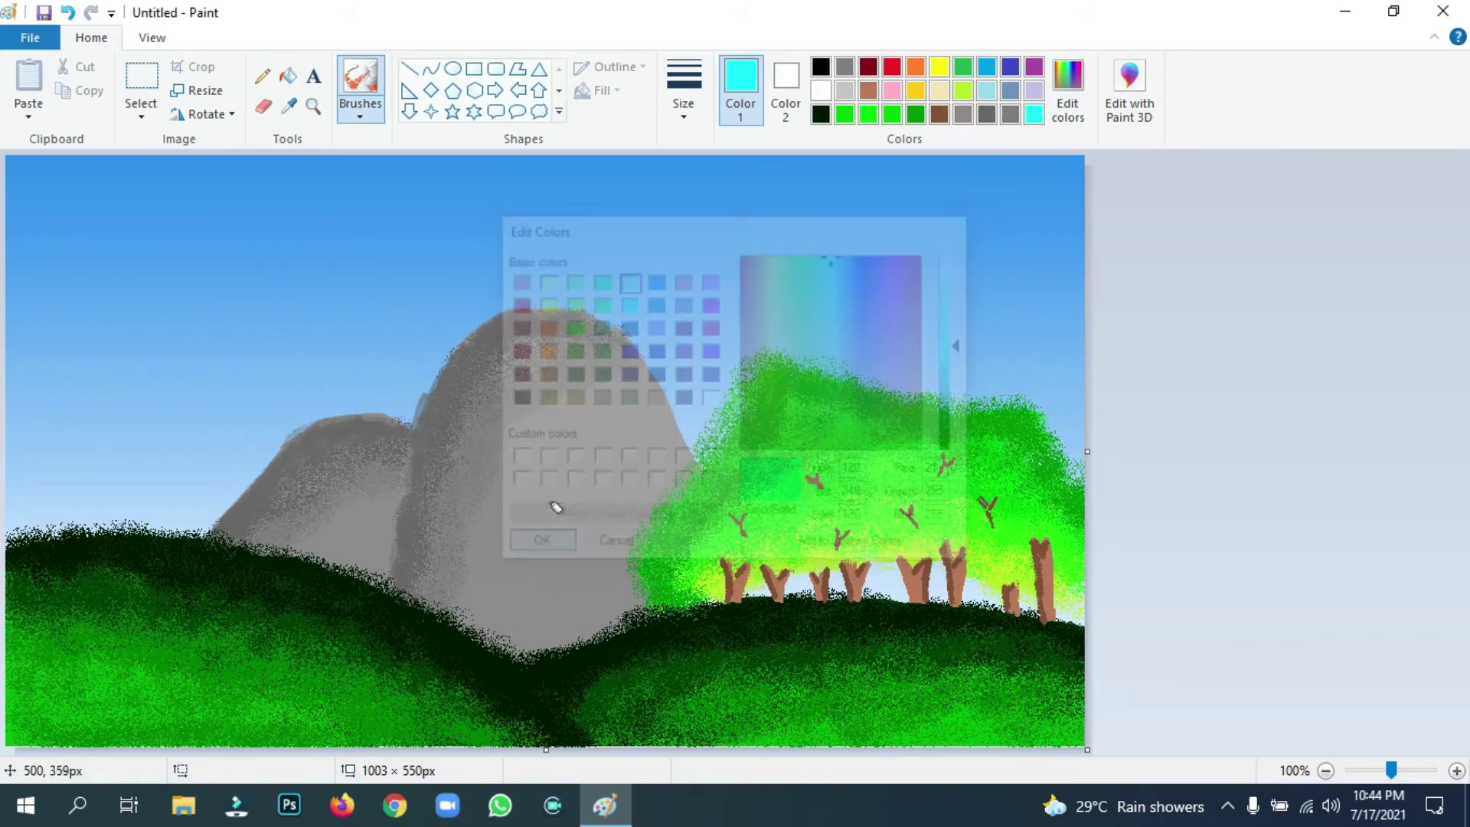
Outline a waterfall in cyan from the tall mountain's top down to the hills with the thickest pencil, undoing the crooked first stroke.
click(263, 77)
click(689, 106)
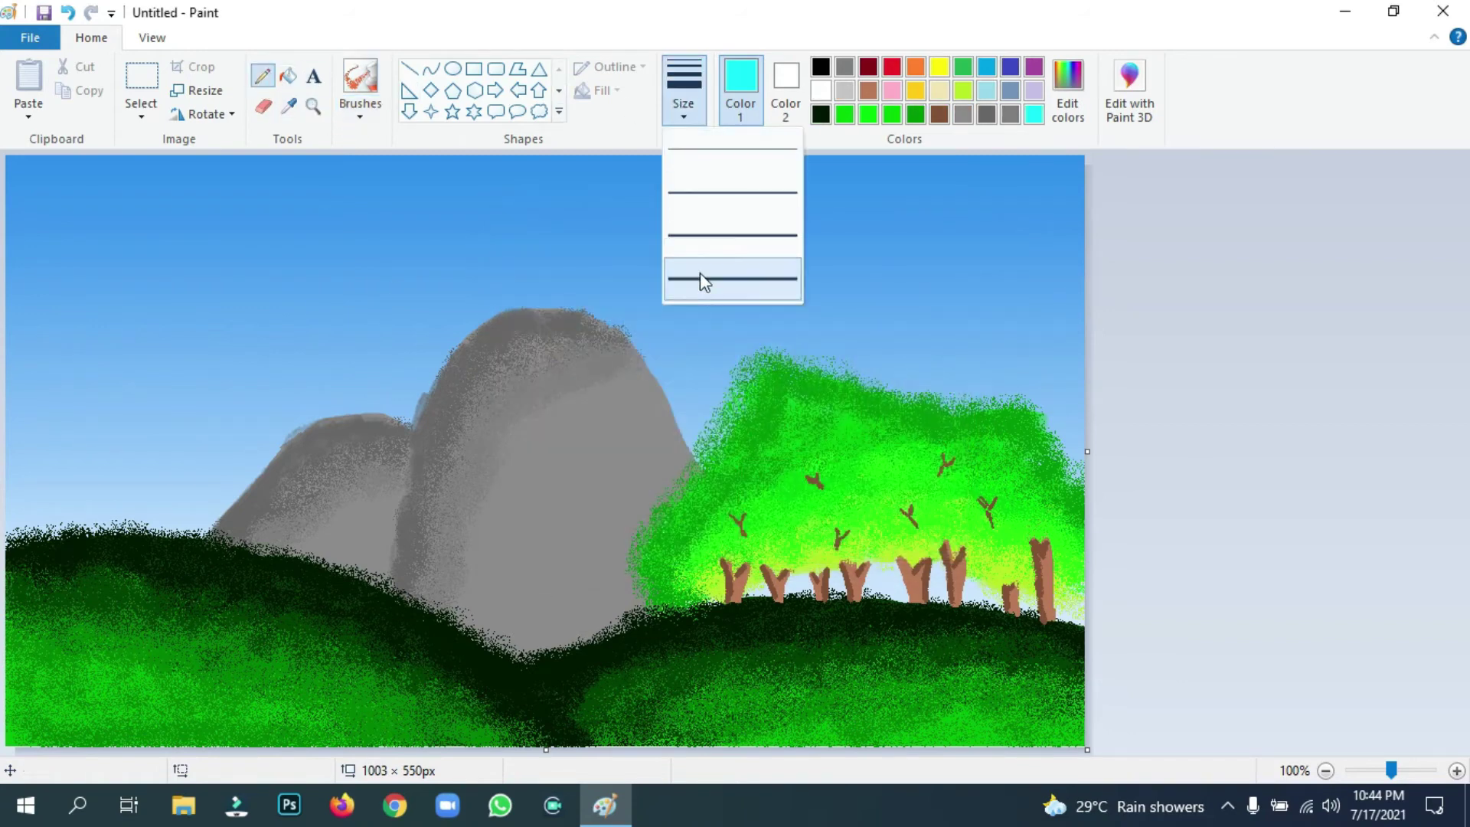
click(698, 278)
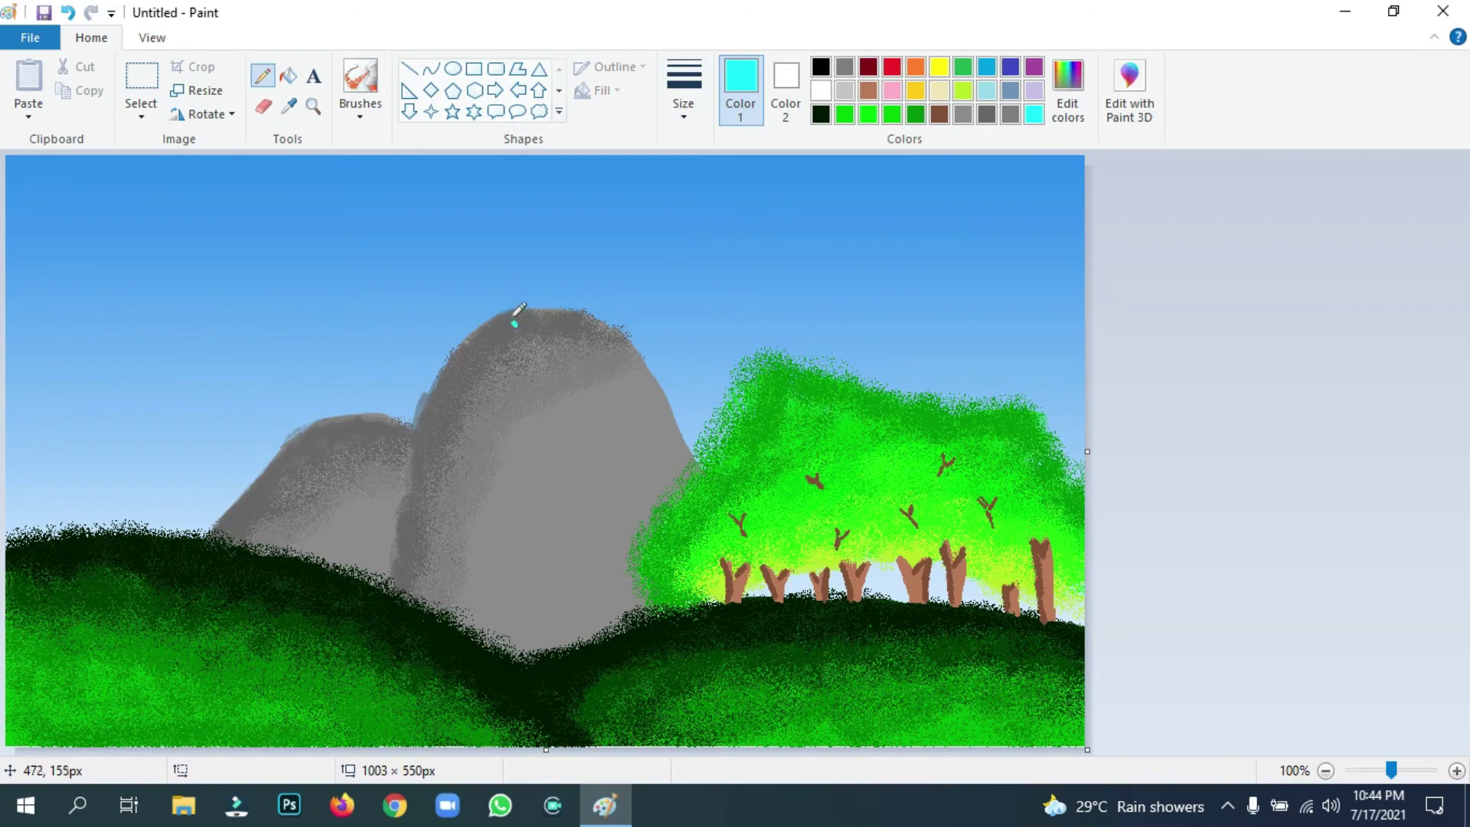
mouse_move(514, 323)
mouse_down()
mouse_move(529, 393)
mouse_move(576, 467)
mouse_move(587, 549)
mouse_up()
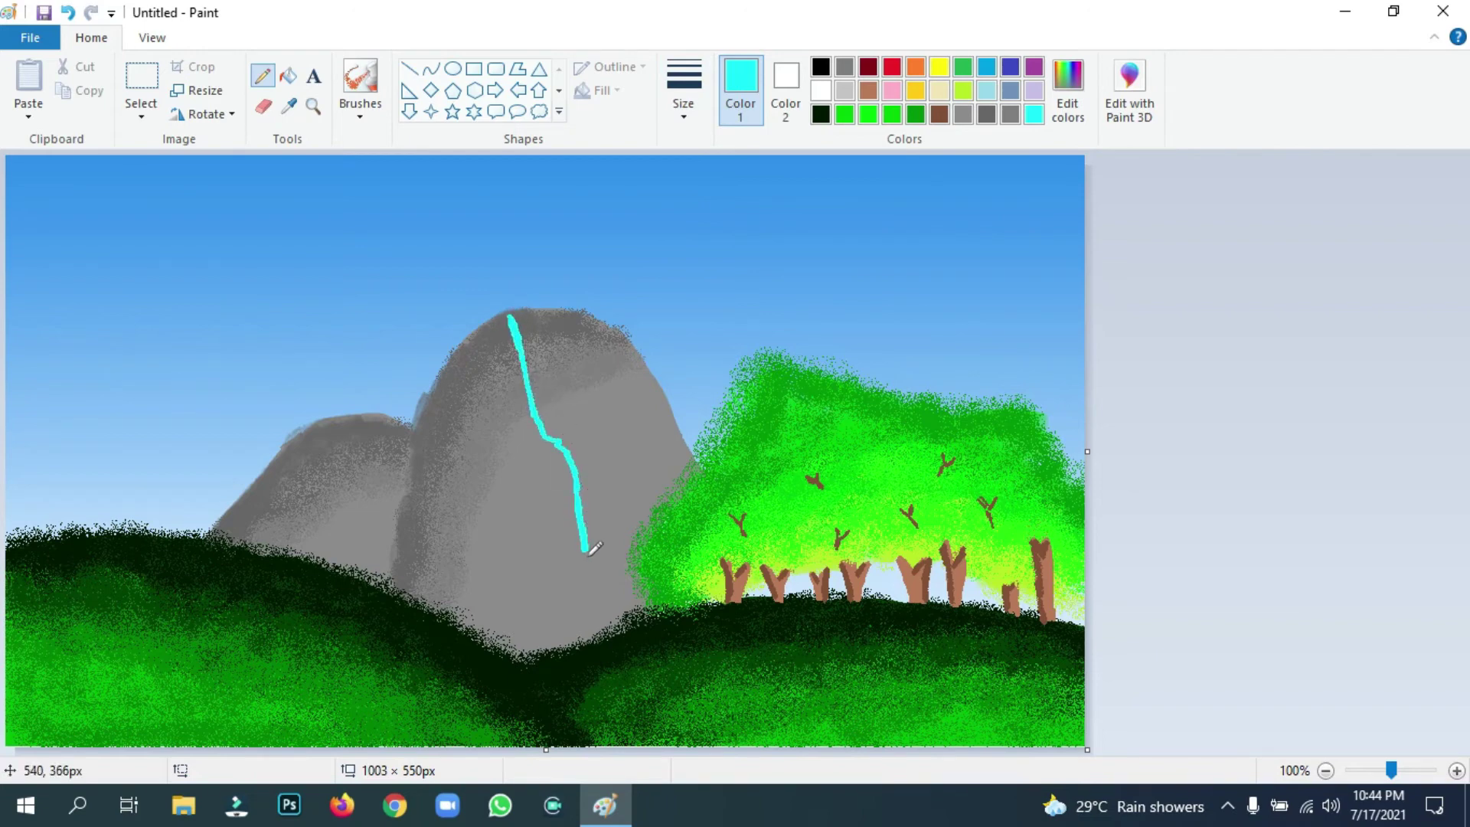
key(ctrl+z)
click(573, 423)
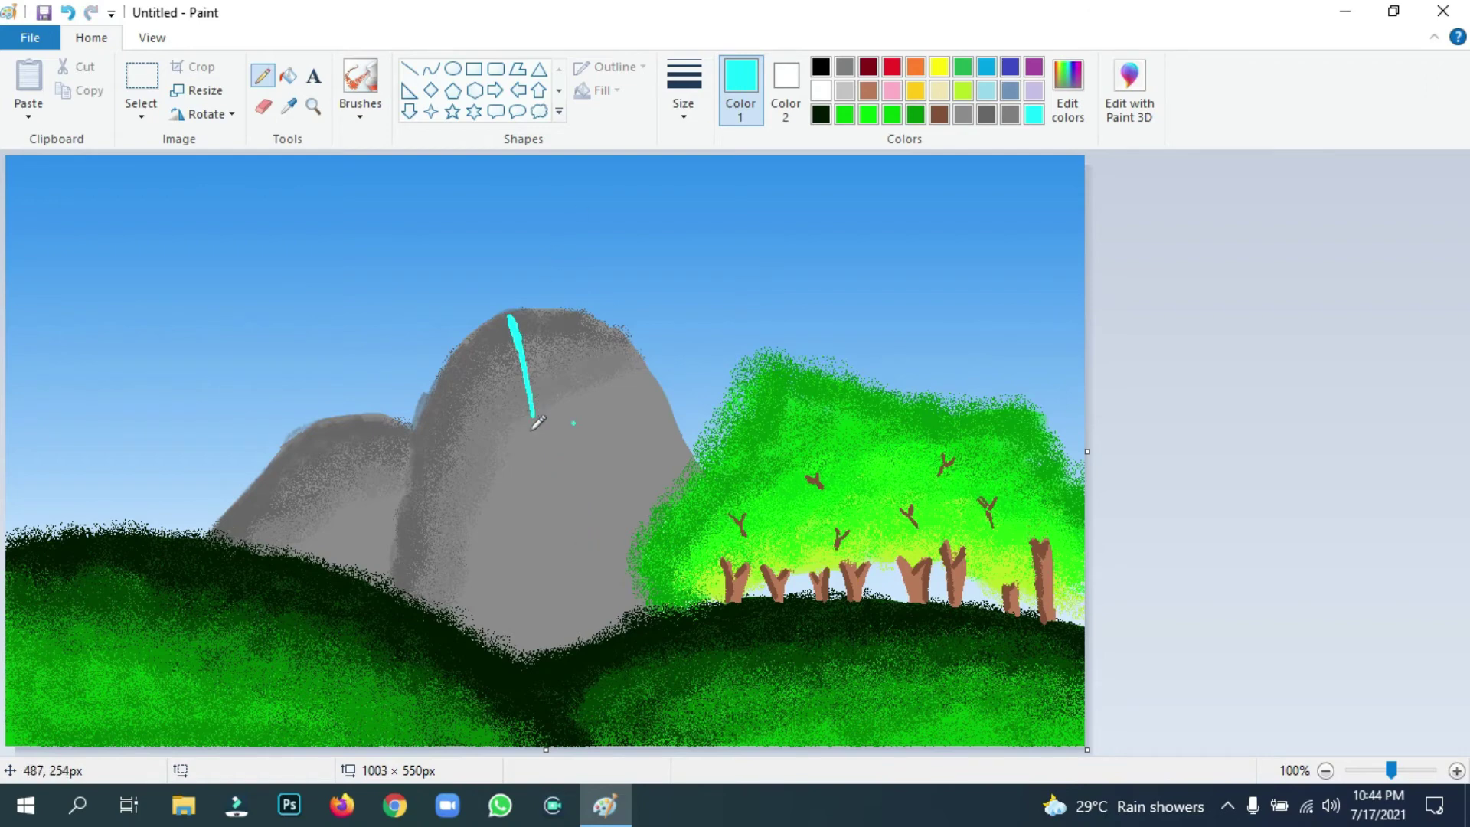
drag(534, 417, 531, 655)
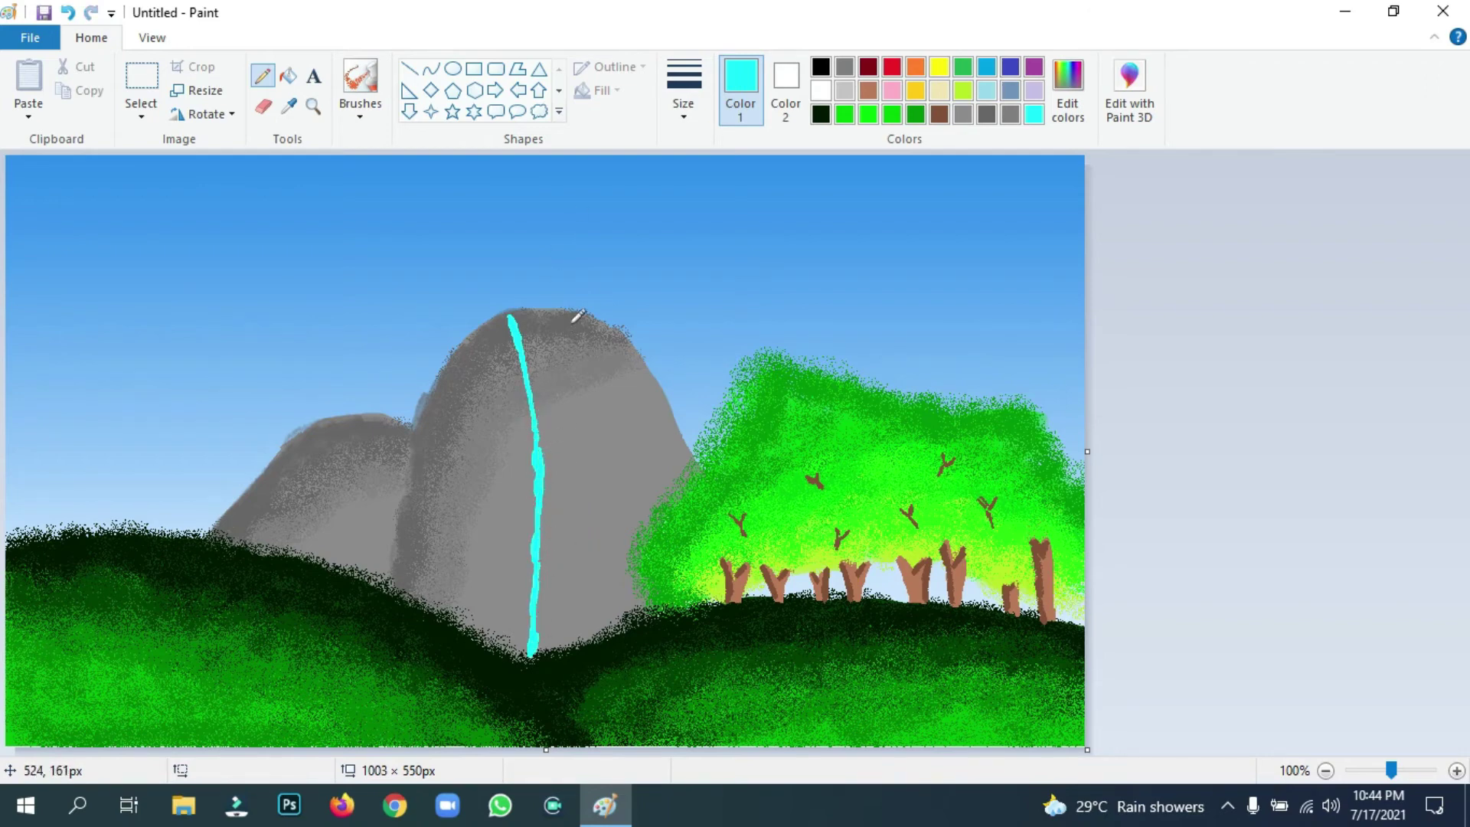
drag(568, 315, 605, 617)
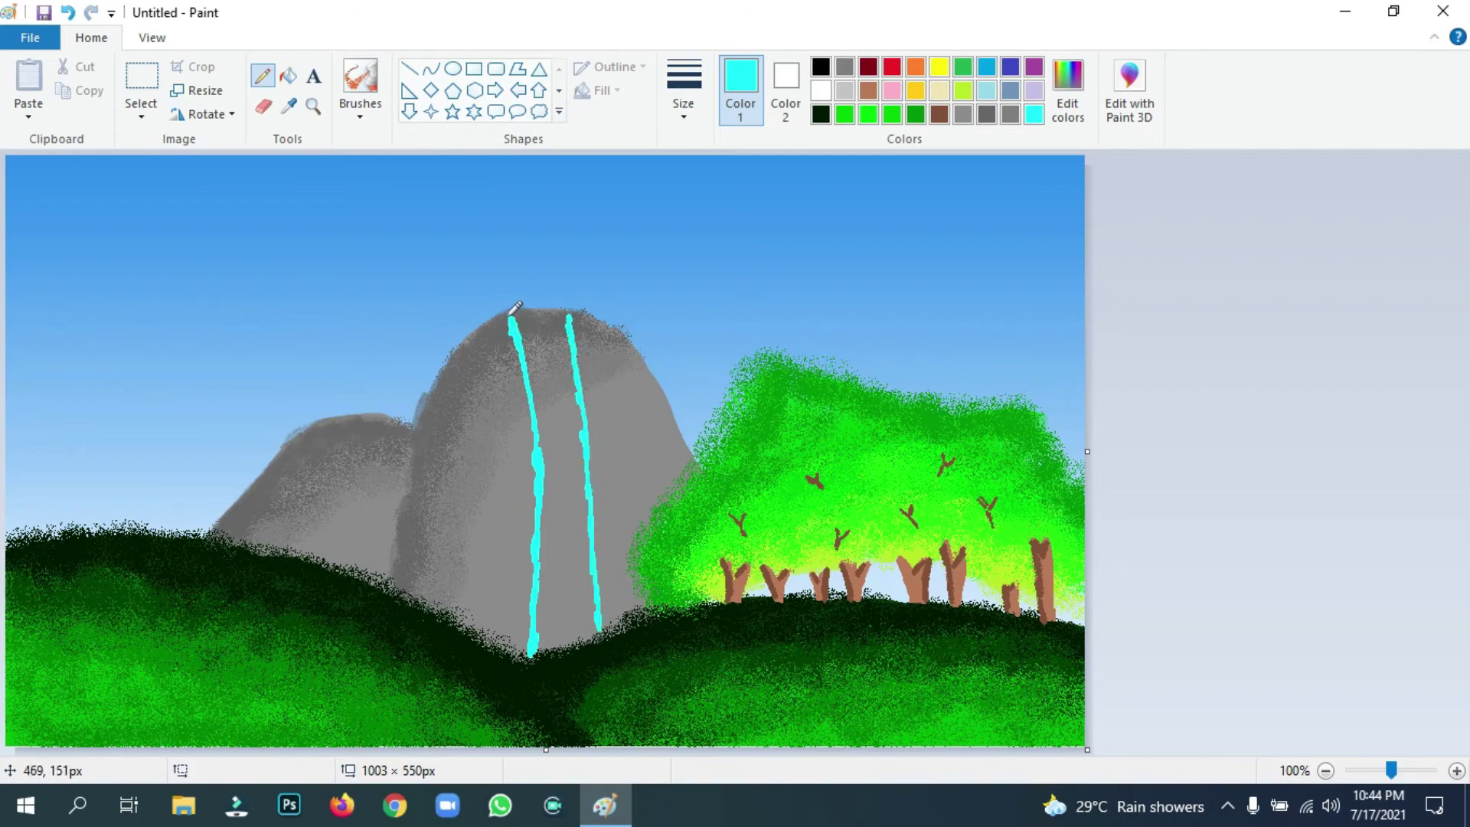
mouse_move(523, 312)
mouse_down()
mouse_move(567, 309)
mouse_move(501, 313)
mouse_move(570, 310)
mouse_up()
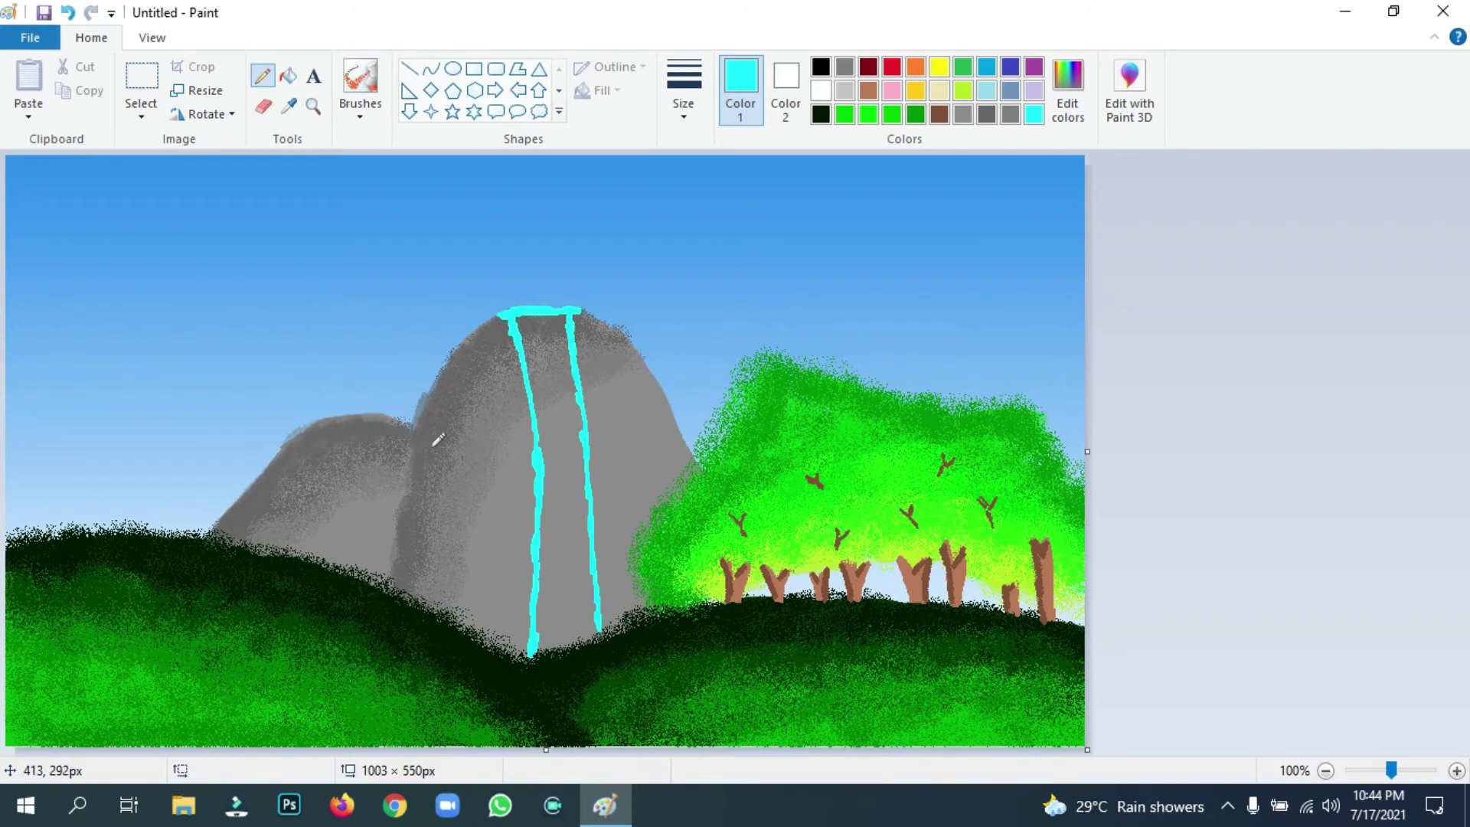
Outline a narrower cyan waterfall from the lower mountain's top down to the left hill.
drag(336, 423, 322, 528)
drag(372, 417, 357, 574)
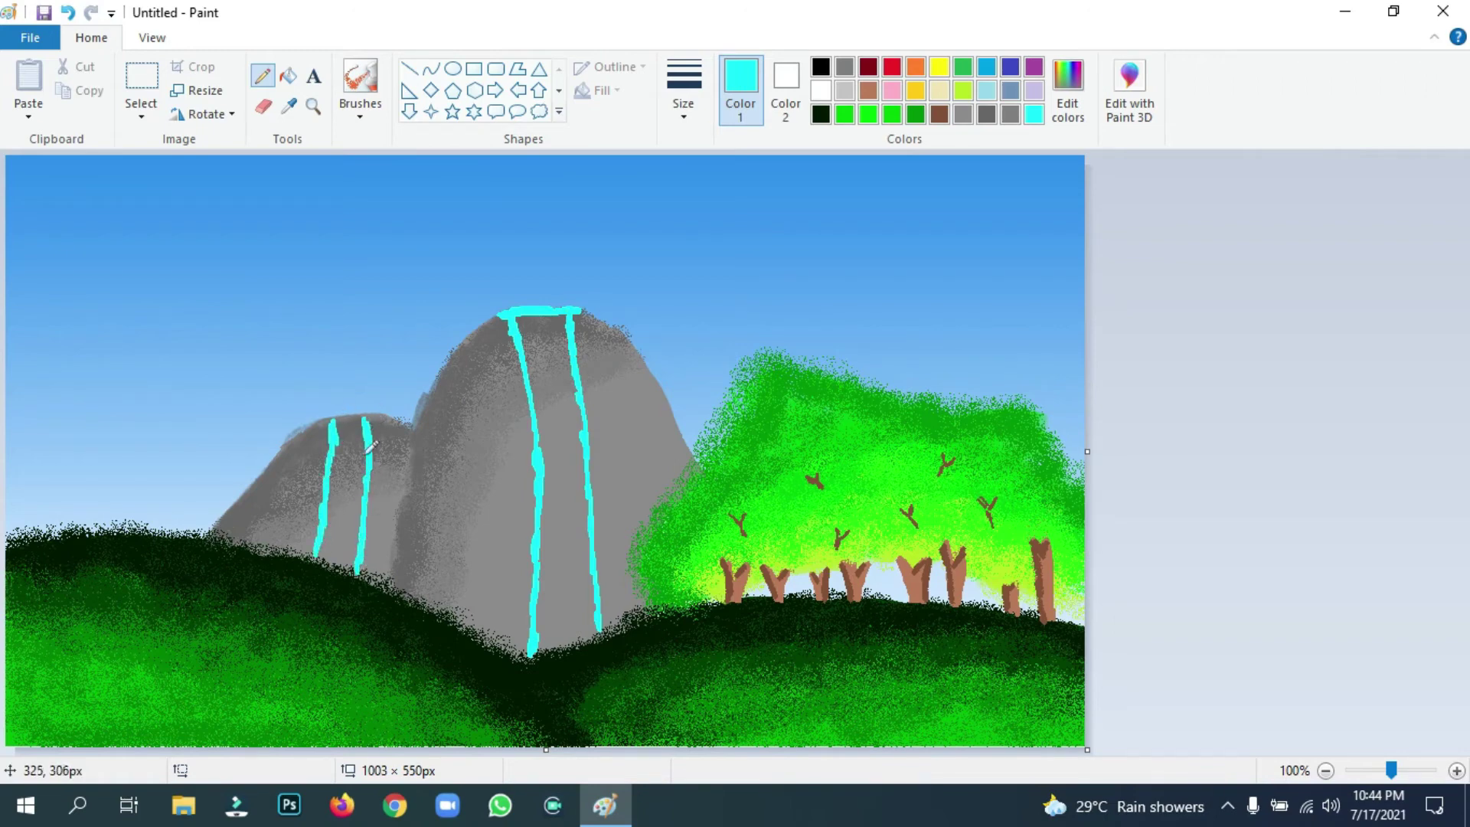
drag(335, 421, 352, 415)
Fill both waterfall outlines with solid cyan using the round brush at its largest size.
click(359, 107)
click(360, 149)
click(683, 107)
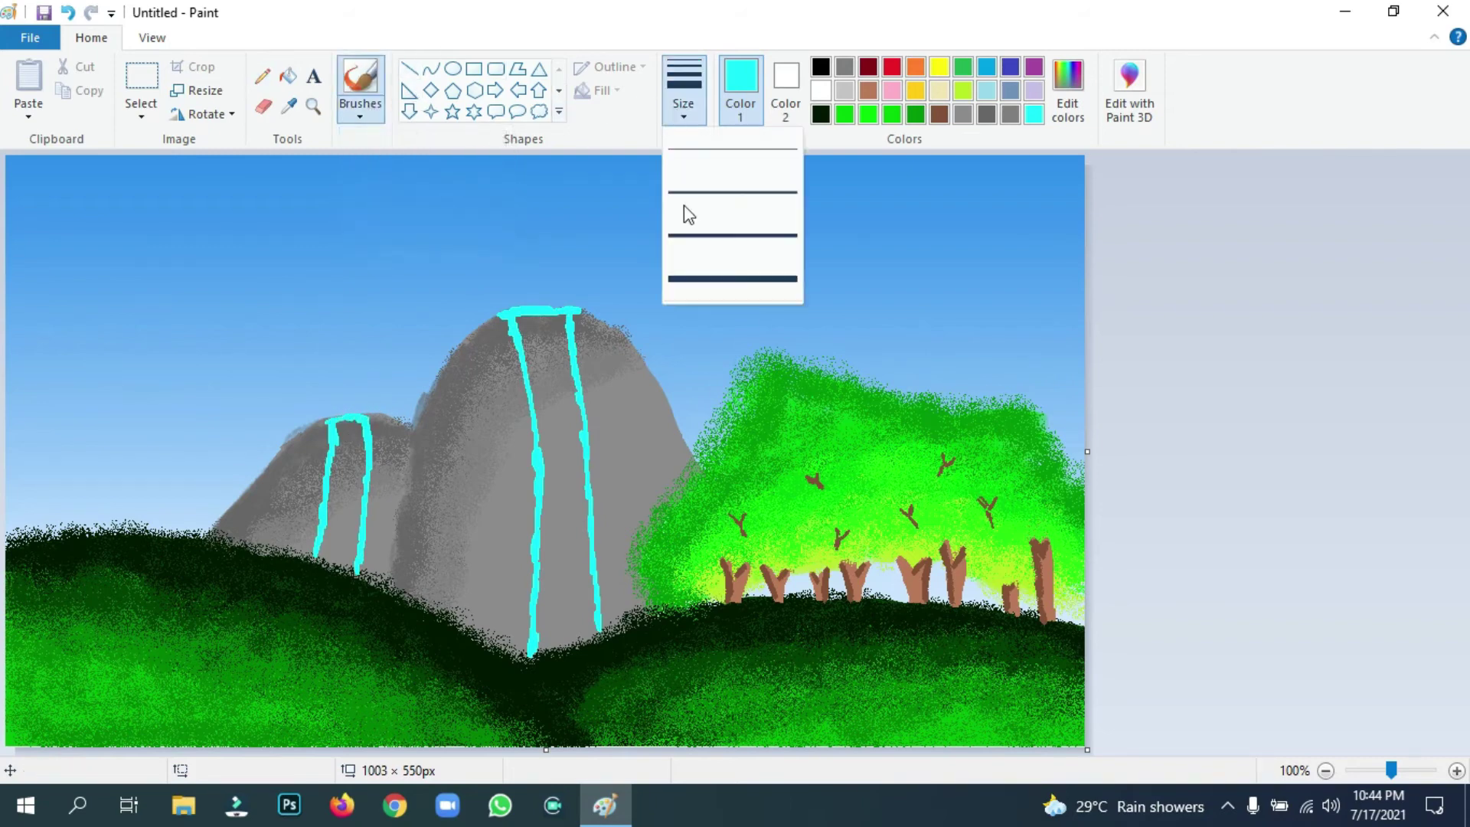
click(689, 279)
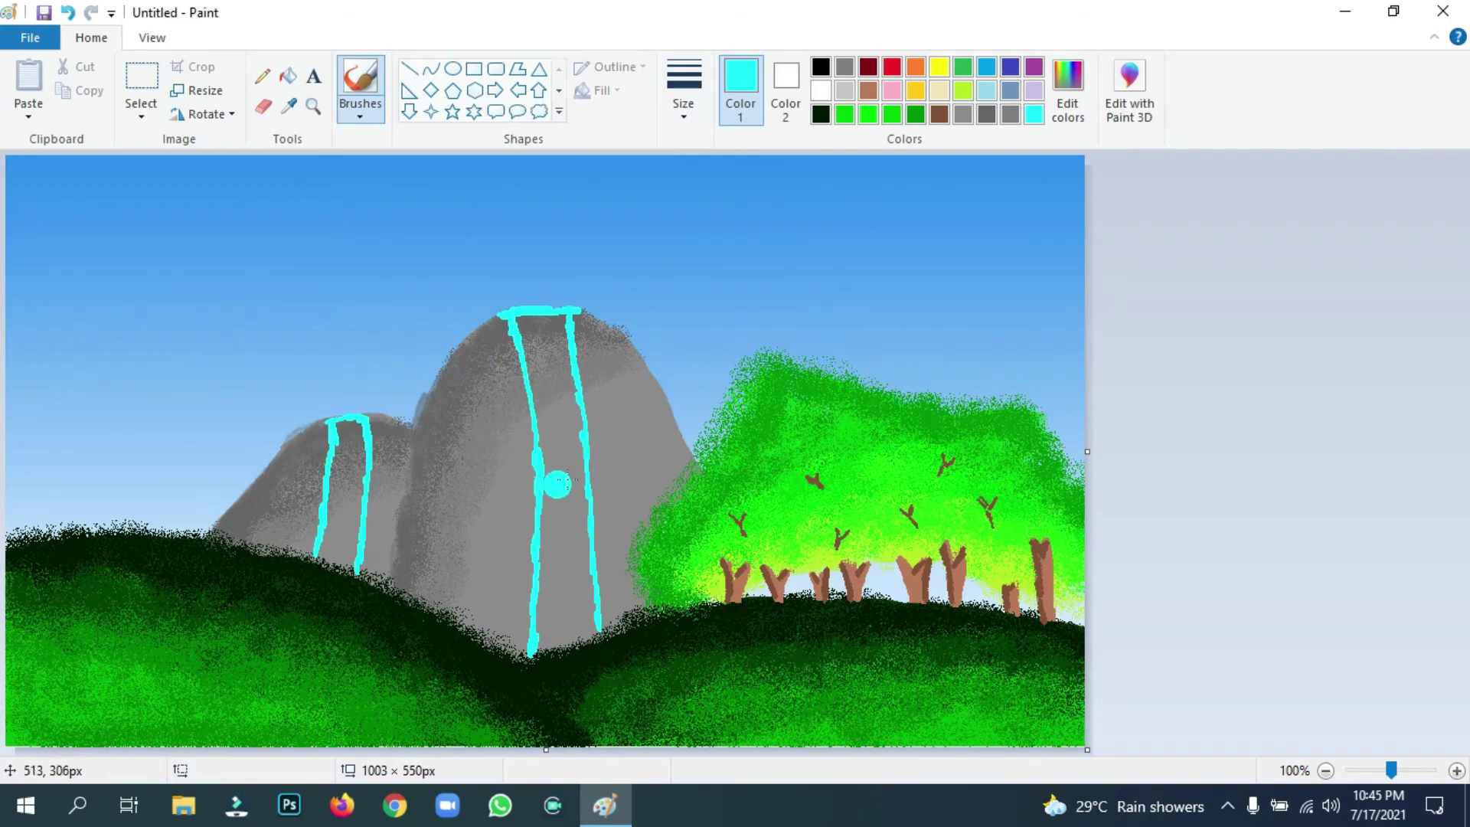
mouse_move(545, 394)
mouse_down()
mouse_move(521, 320)
mouse_move(559, 320)
mouse_move(562, 476)
mouse_move(543, 401)
mouse_move(570, 429)
mouse_move(583, 502)
mouse_up()
mouse_move(583, 549)
mouse_down()
mouse_move(586, 626)
mouse_move(538, 648)
mouse_move(558, 547)
mouse_move(556, 516)
mouse_up()
mouse_move(329, 528)
mouse_down()
mouse_move(333, 554)
mouse_move(353, 453)
mouse_up()
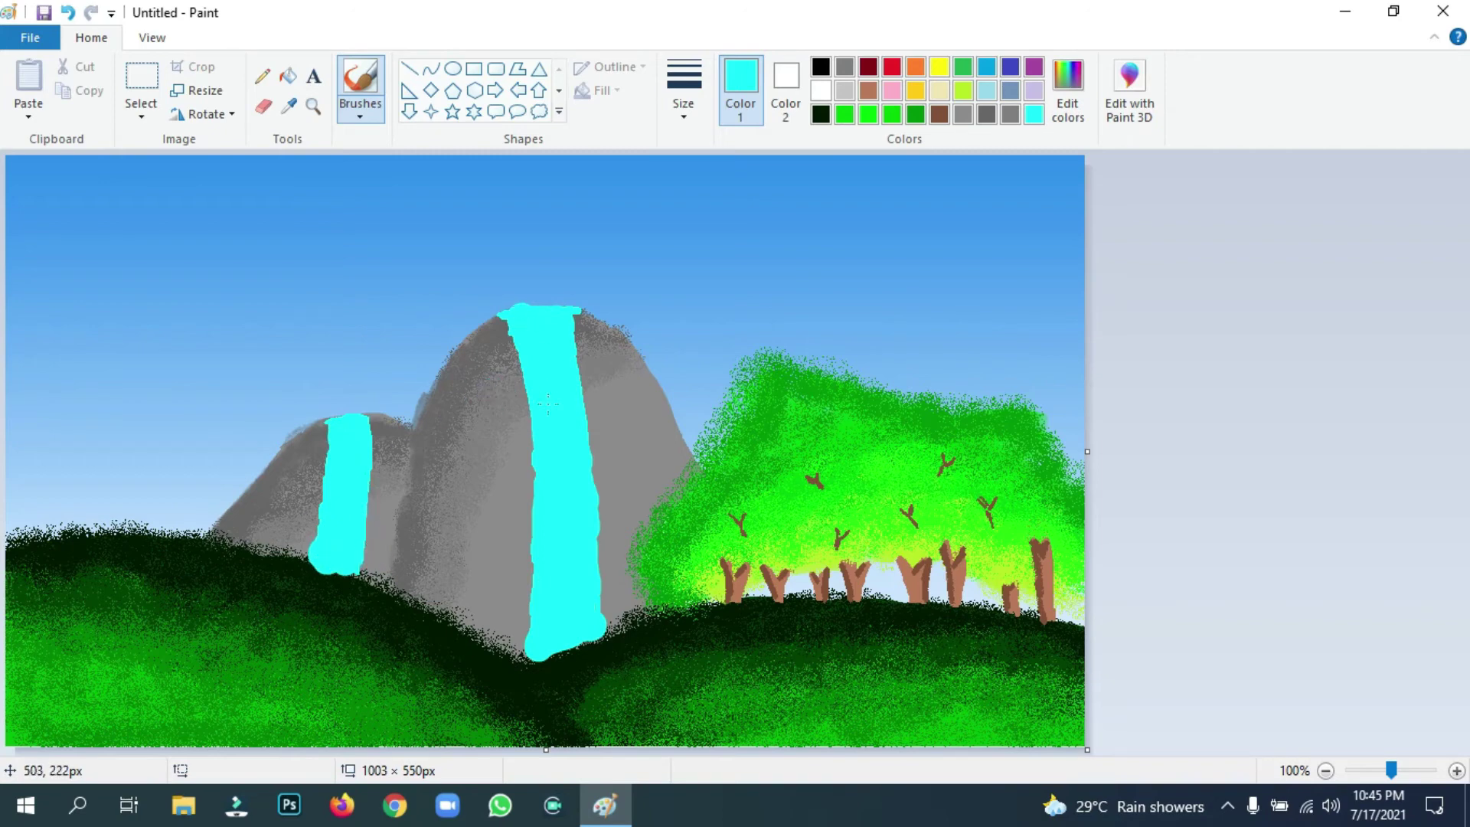
Mix a slightly darker cyan drawing color with luminance 110 and choose the Airbrush at a small size.
click(1068, 90)
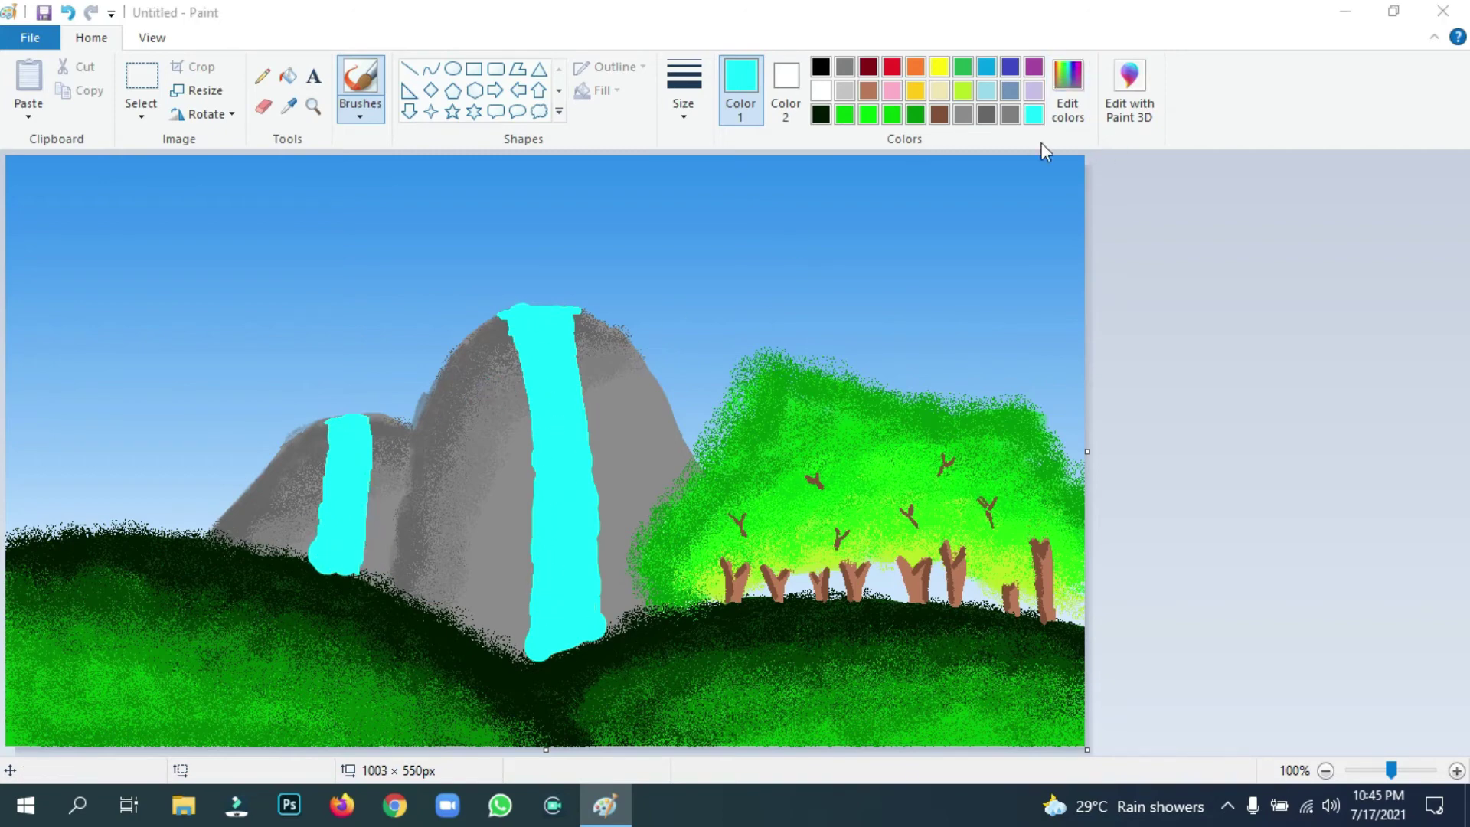
drag(966, 351, 966, 362)
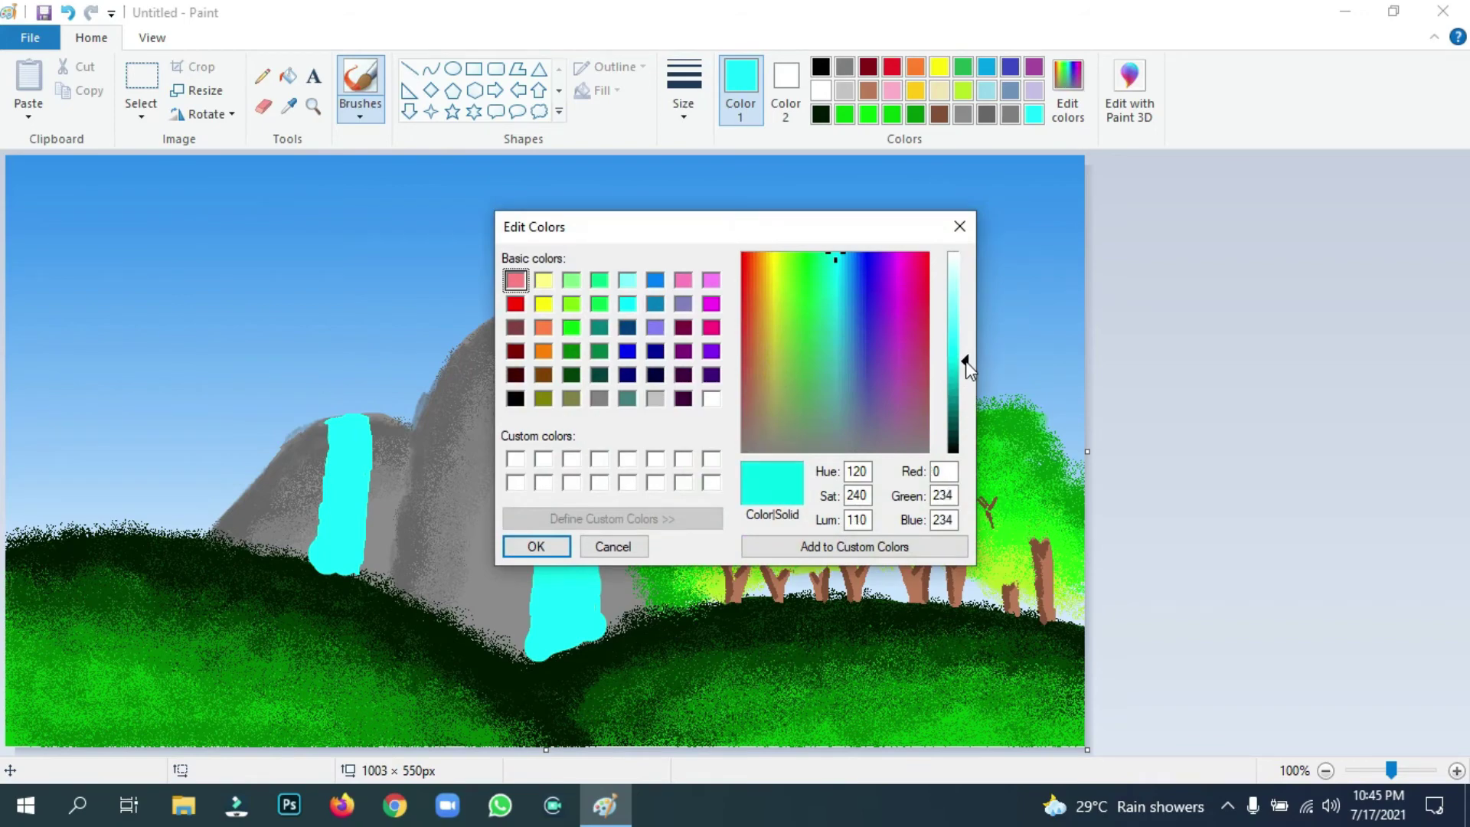
click(536, 546)
click(355, 108)
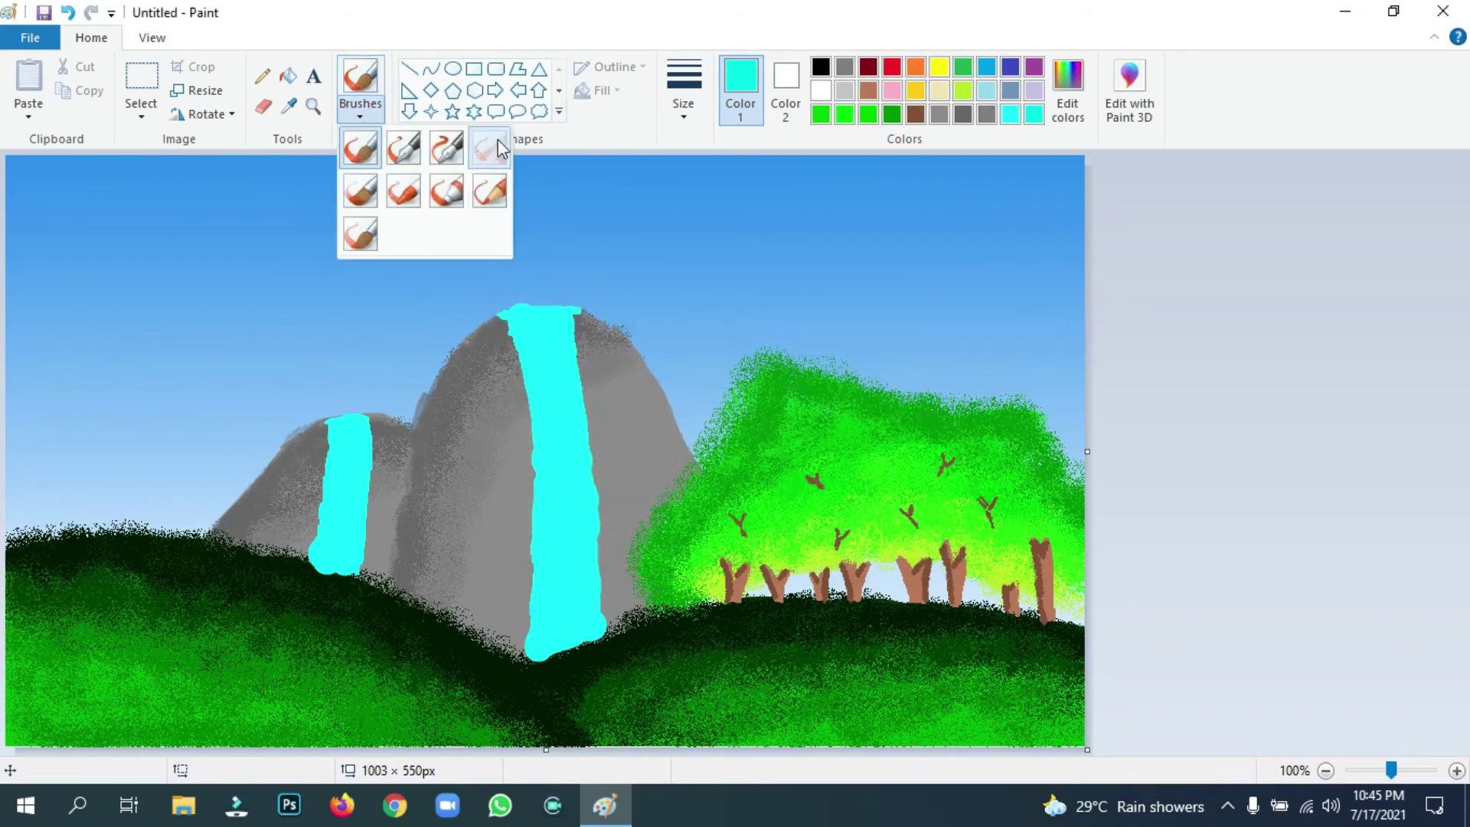
click(491, 145)
click(699, 111)
click(729, 190)
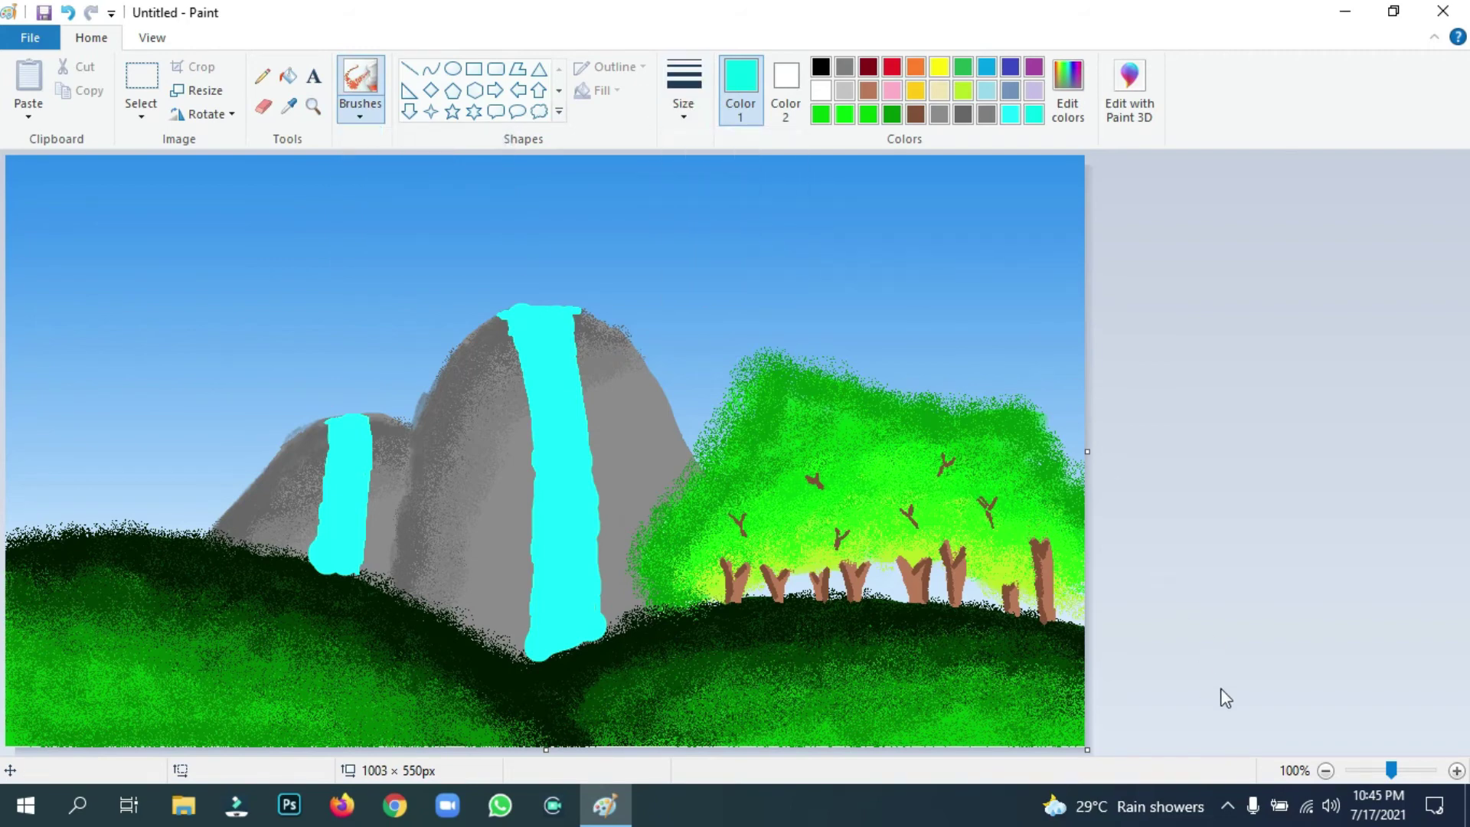
Spray the darker cyan as a shadow along the tall waterfall's left edge from its top down to the hills.
click(1399, 771)
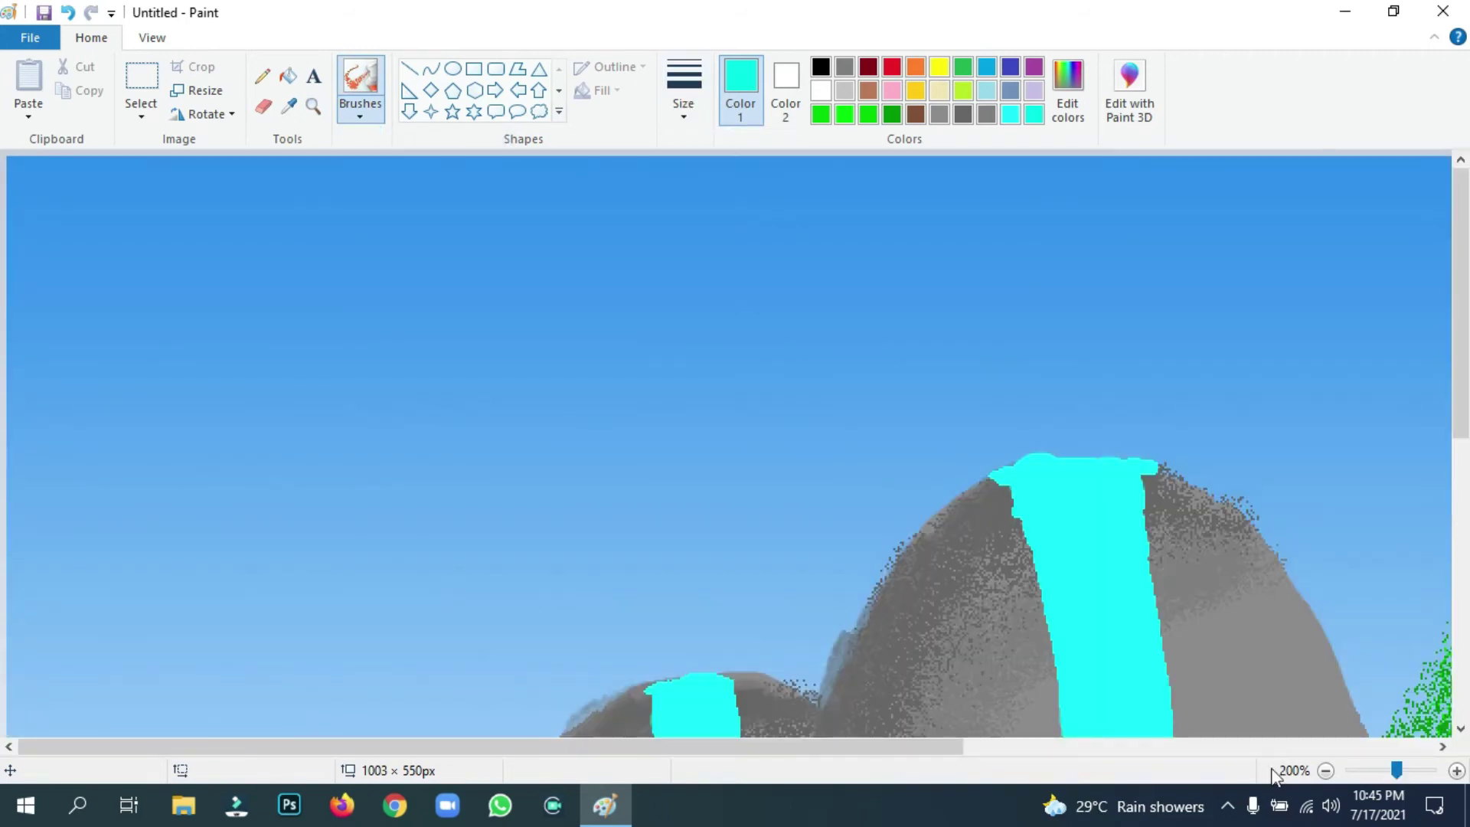
scroll(1183, 534, down, 3)
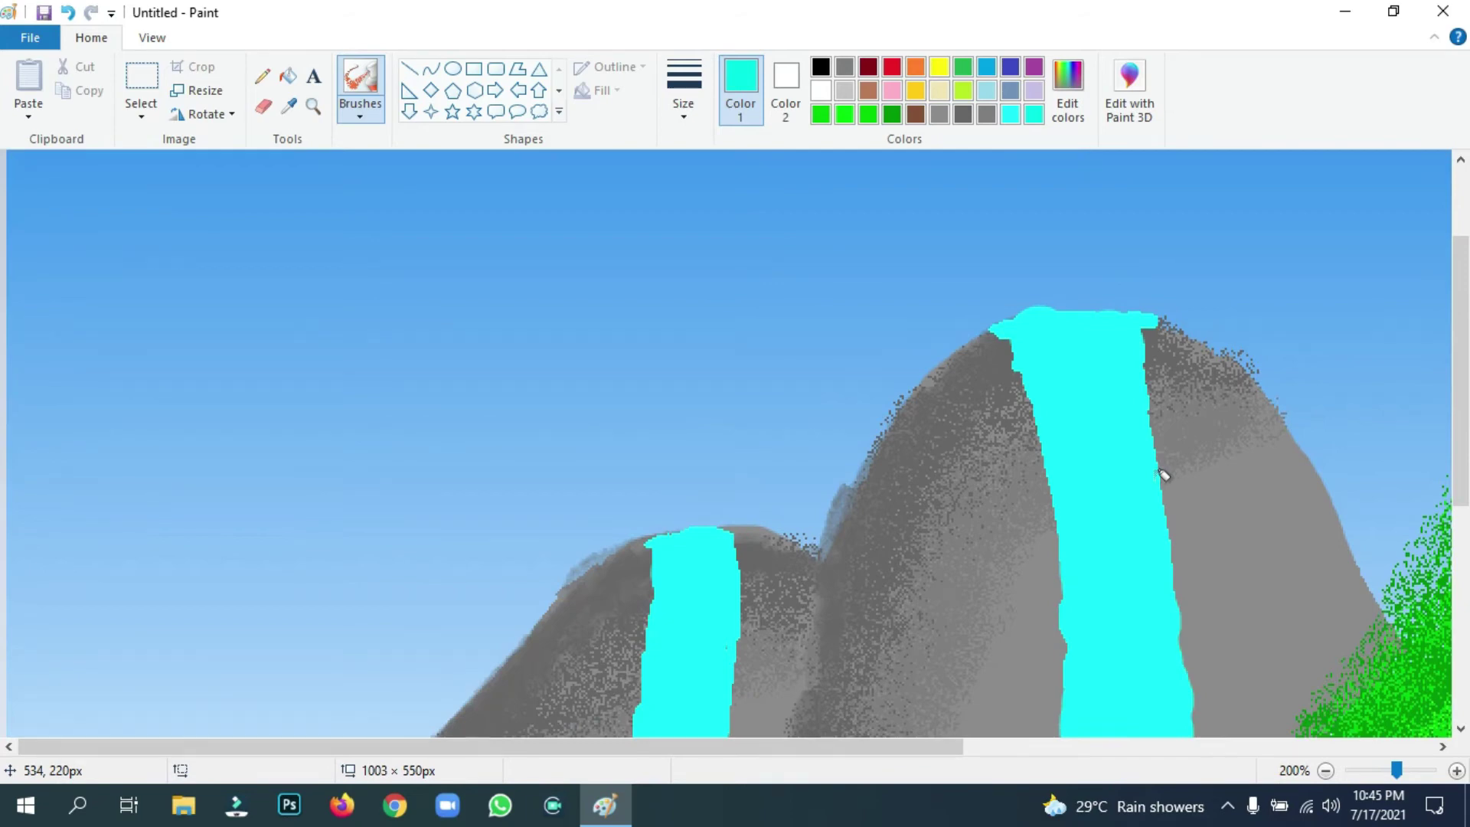
mouse_move(1027, 346)
mouse_down()
mouse_move(1011, 321)
mouse_move(1061, 454)
mouse_move(1082, 650)
mouse_up()
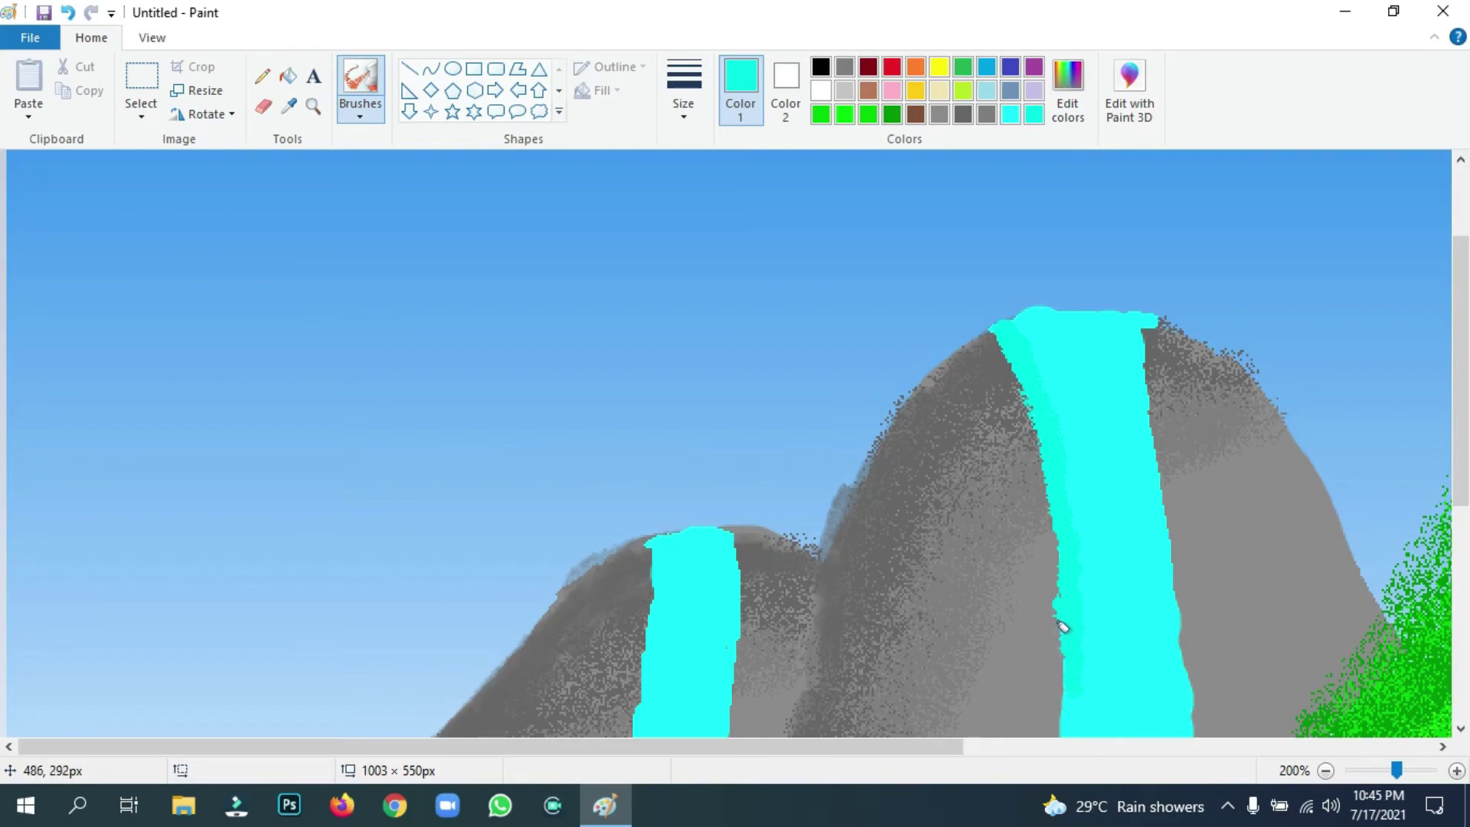
scroll(1065, 624, down, 5)
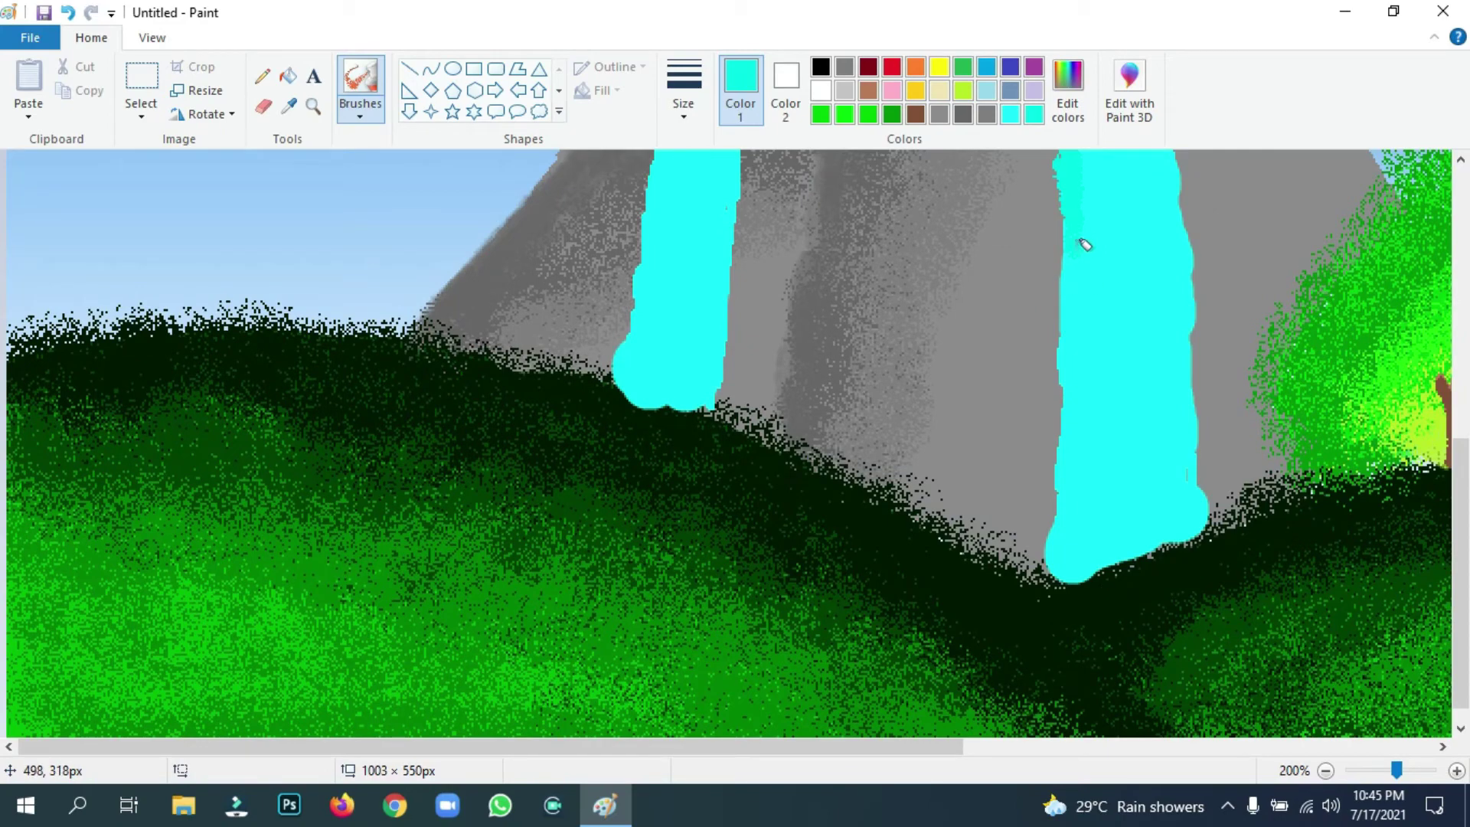
mouse_move(1080, 243)
mouse_down()
mouse_move(1064, 558)
mouse_move(1062, 542)
mouse_up()
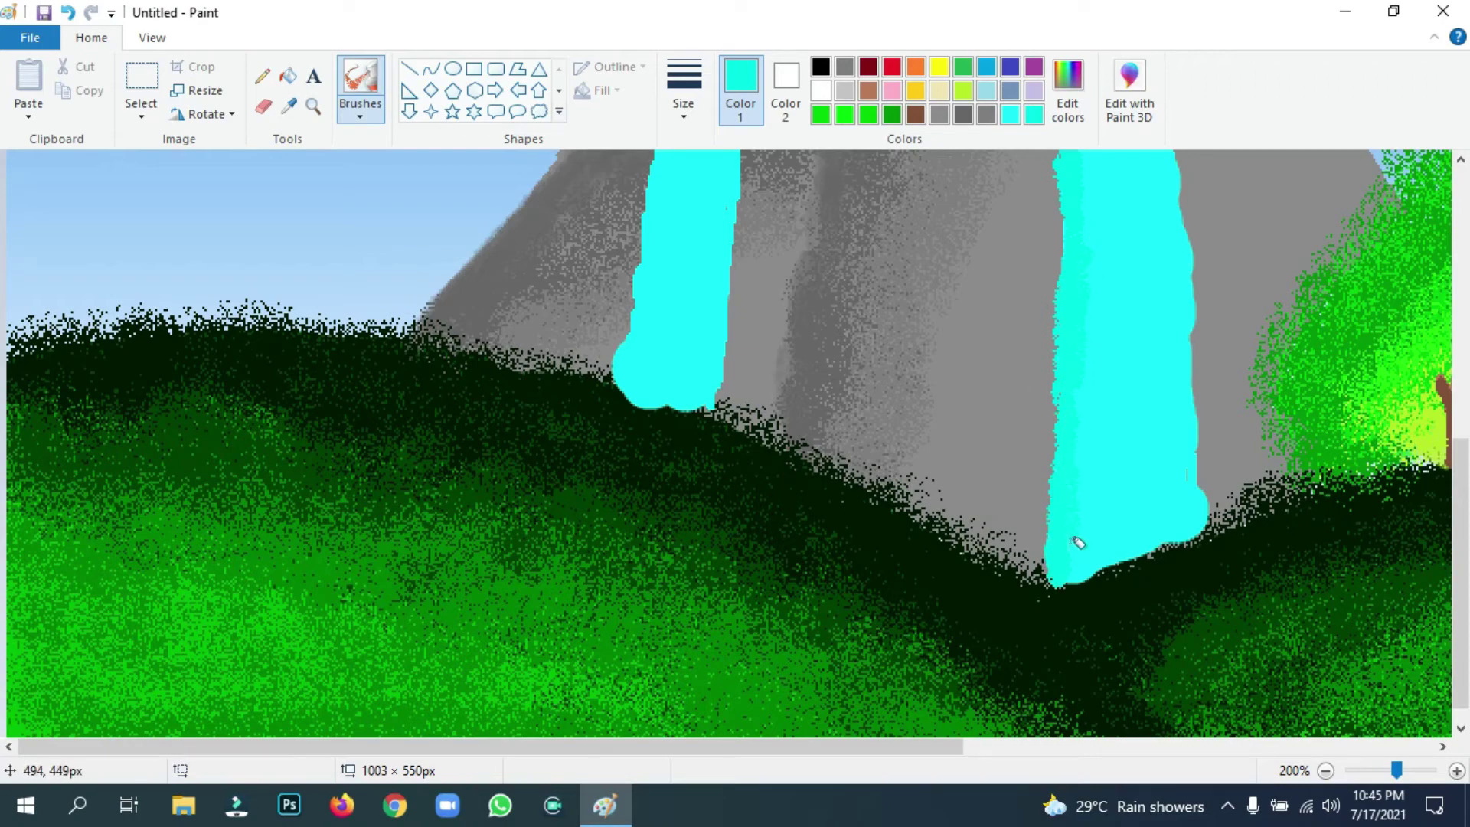
Shade the lower waterfall's left edge and the top ends of both waterfalls with the darker cyan.
scroll(986, 307, up, 4)
scroll(986, 306, down, 2)
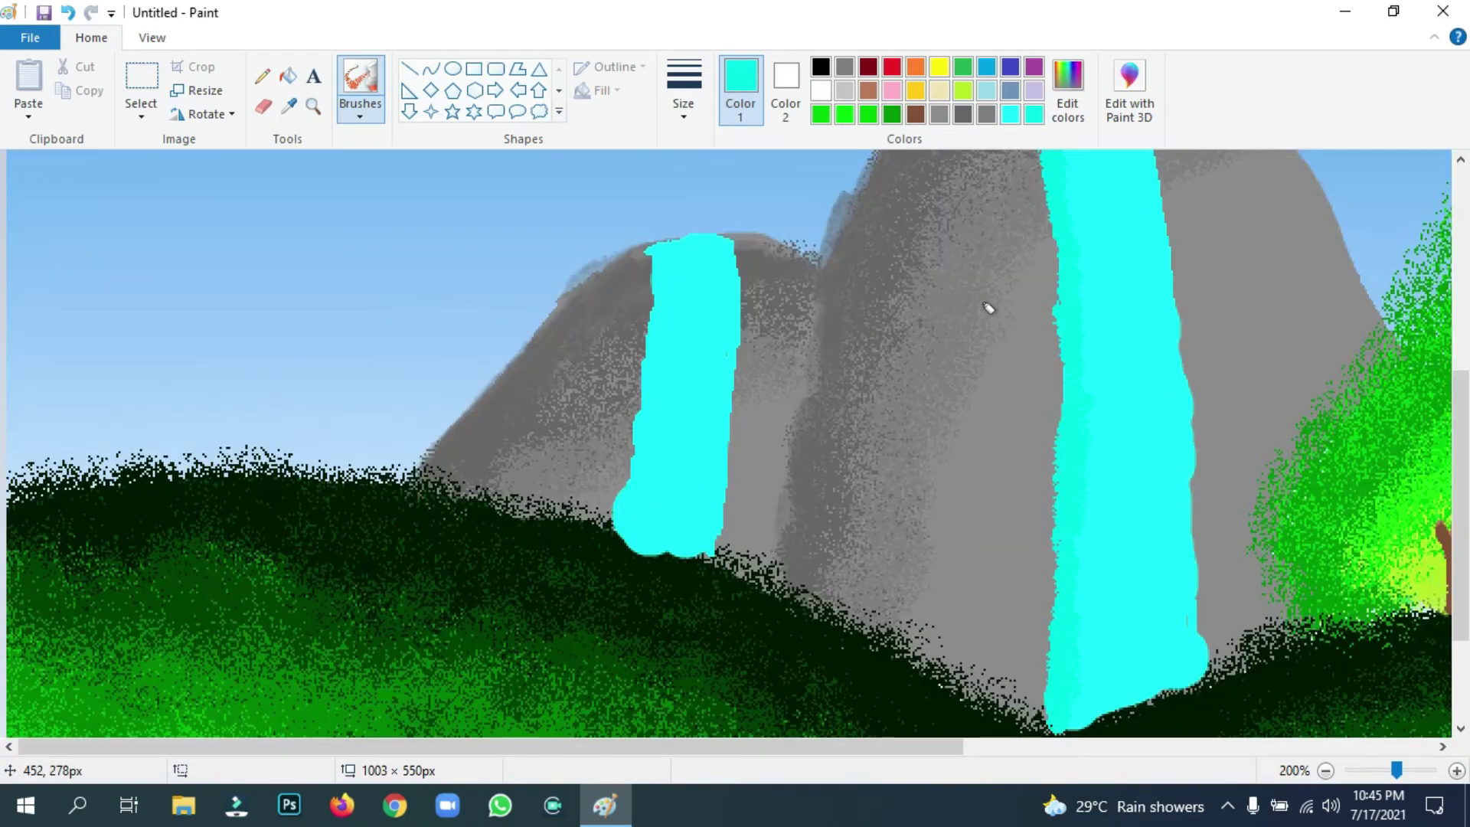
scroll(986, 306, up, 2)
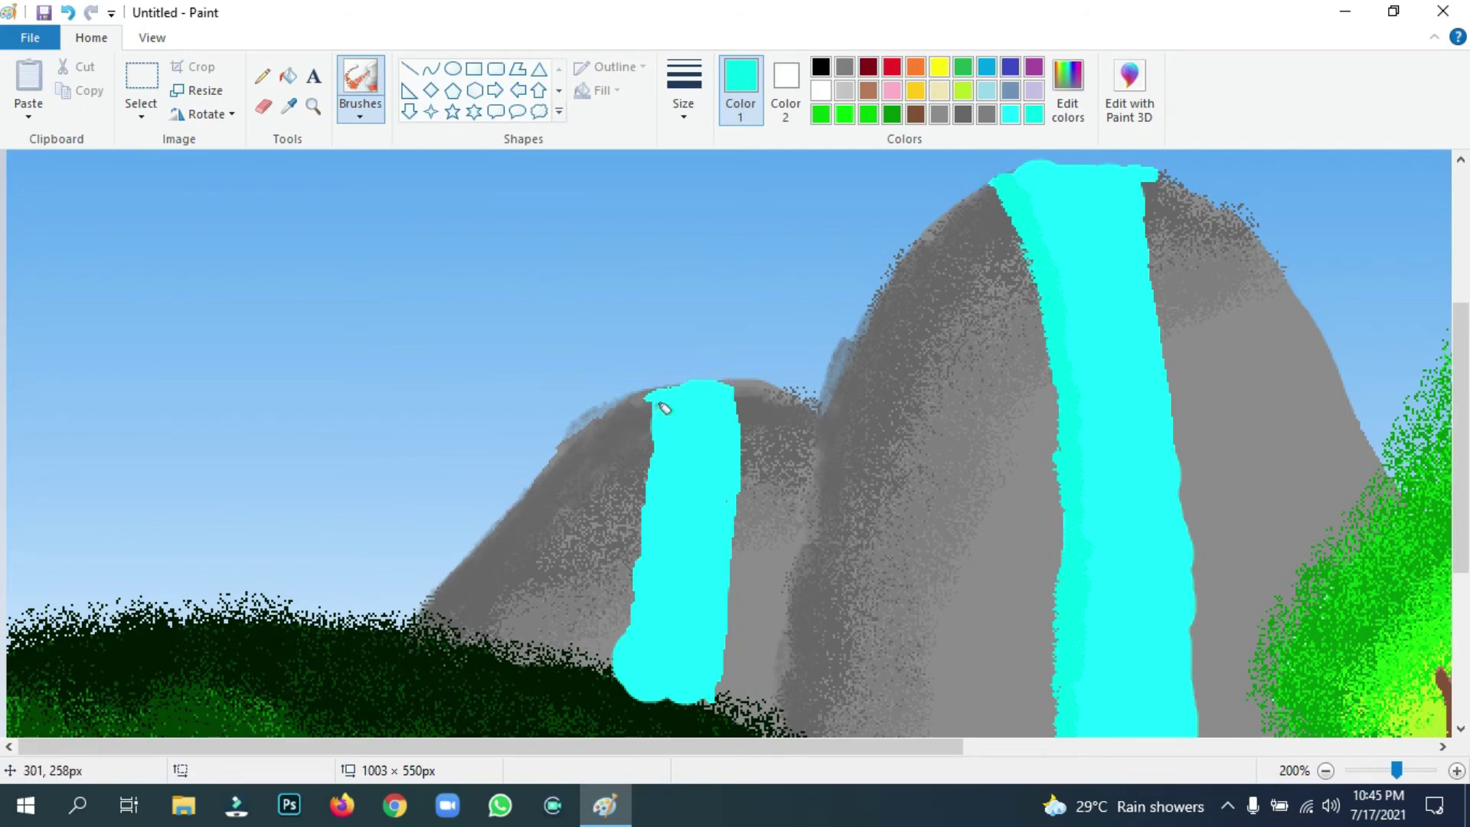
mouse_move(656, 401)
mouse_down()
mouse_move(657, 388)
mouse_move(653, 578)
mouse_move(627, 645)
mouse_move(644, 634)
mouse_up()
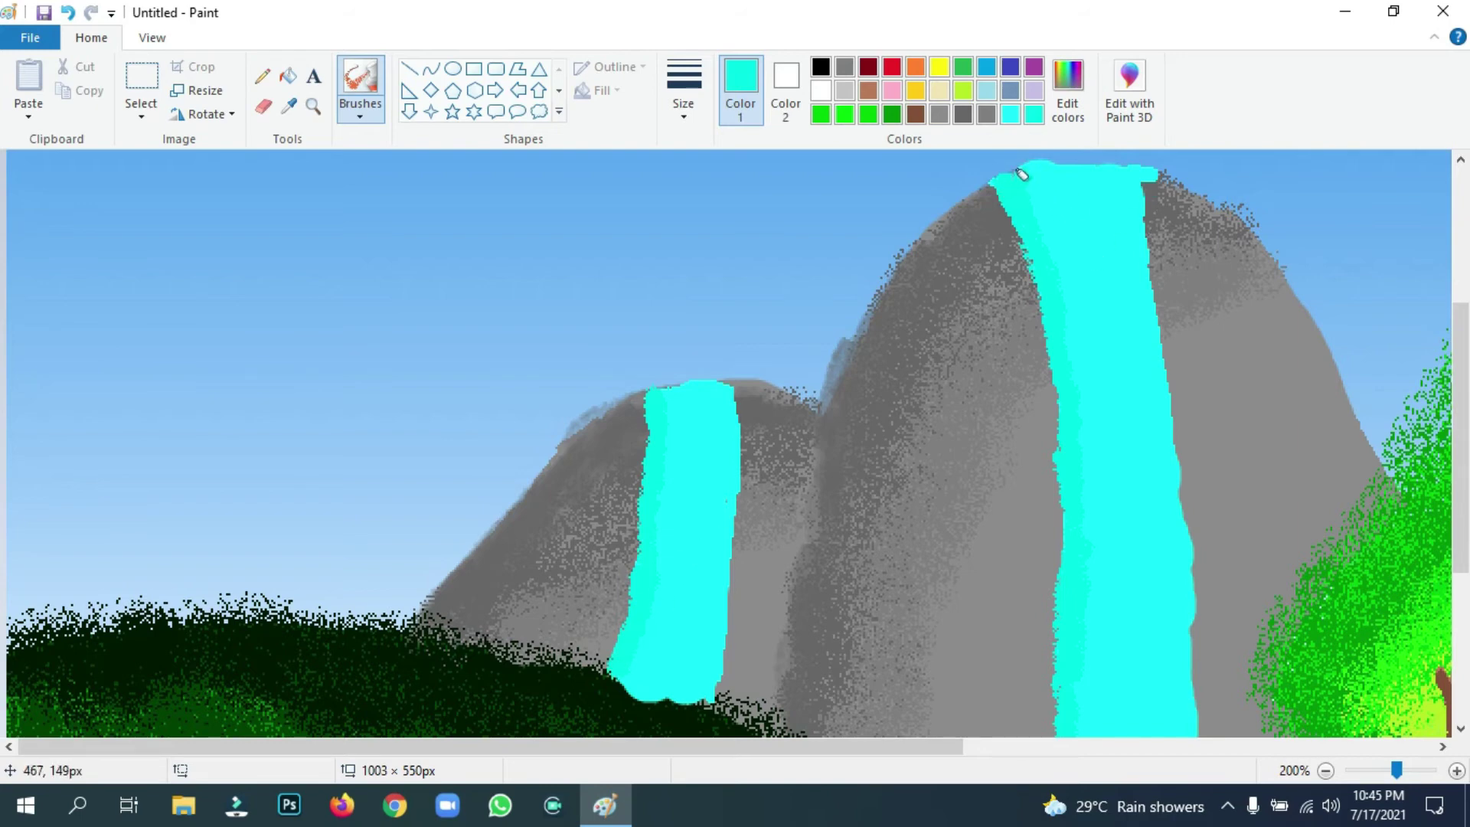
drag(1021, 174, 1139, 161)
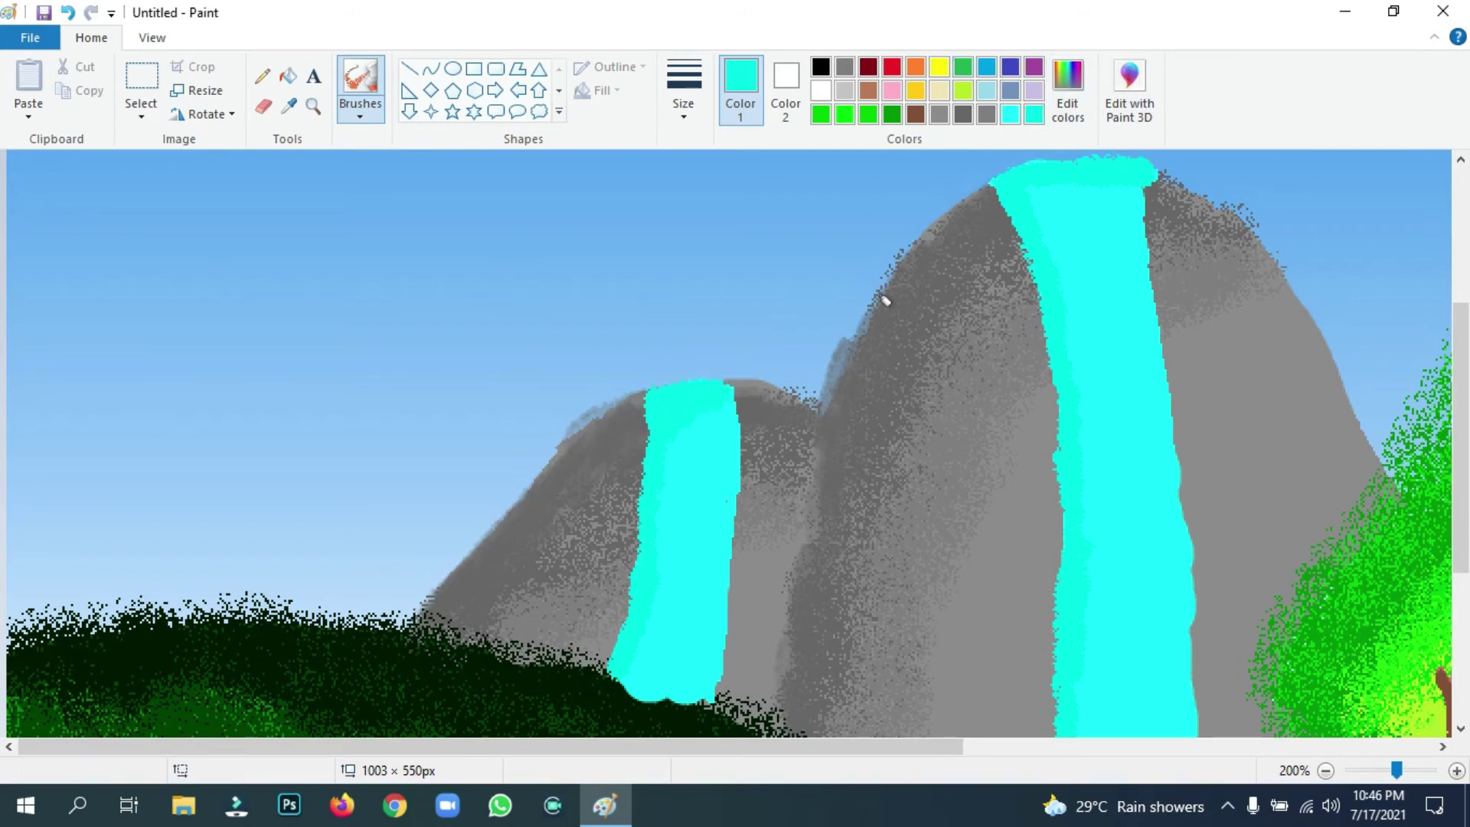
mouse_move(1049, 184)
mouse_down()
mouse_move(1037, 187)
mouse_move(1100, 175)
mouse_move(1050, 240)
mouse_move(1057, 276)
mouse_move(1140, 186)
mouse_up()
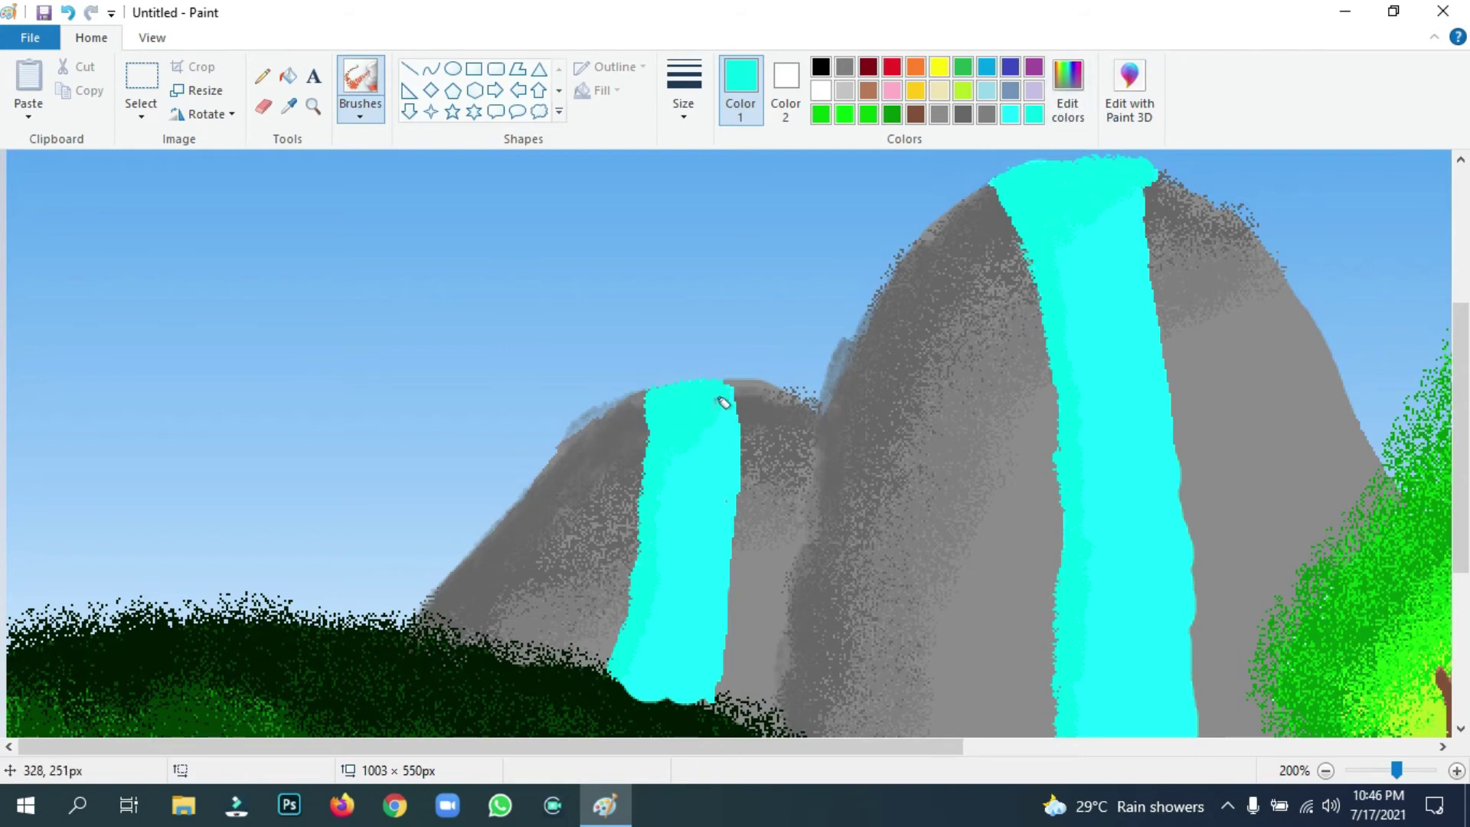
Mix a cyan with luminance 119, blend the lower waterfall's shading with it, and darken the drawing color slightly.
click(1076, 92)
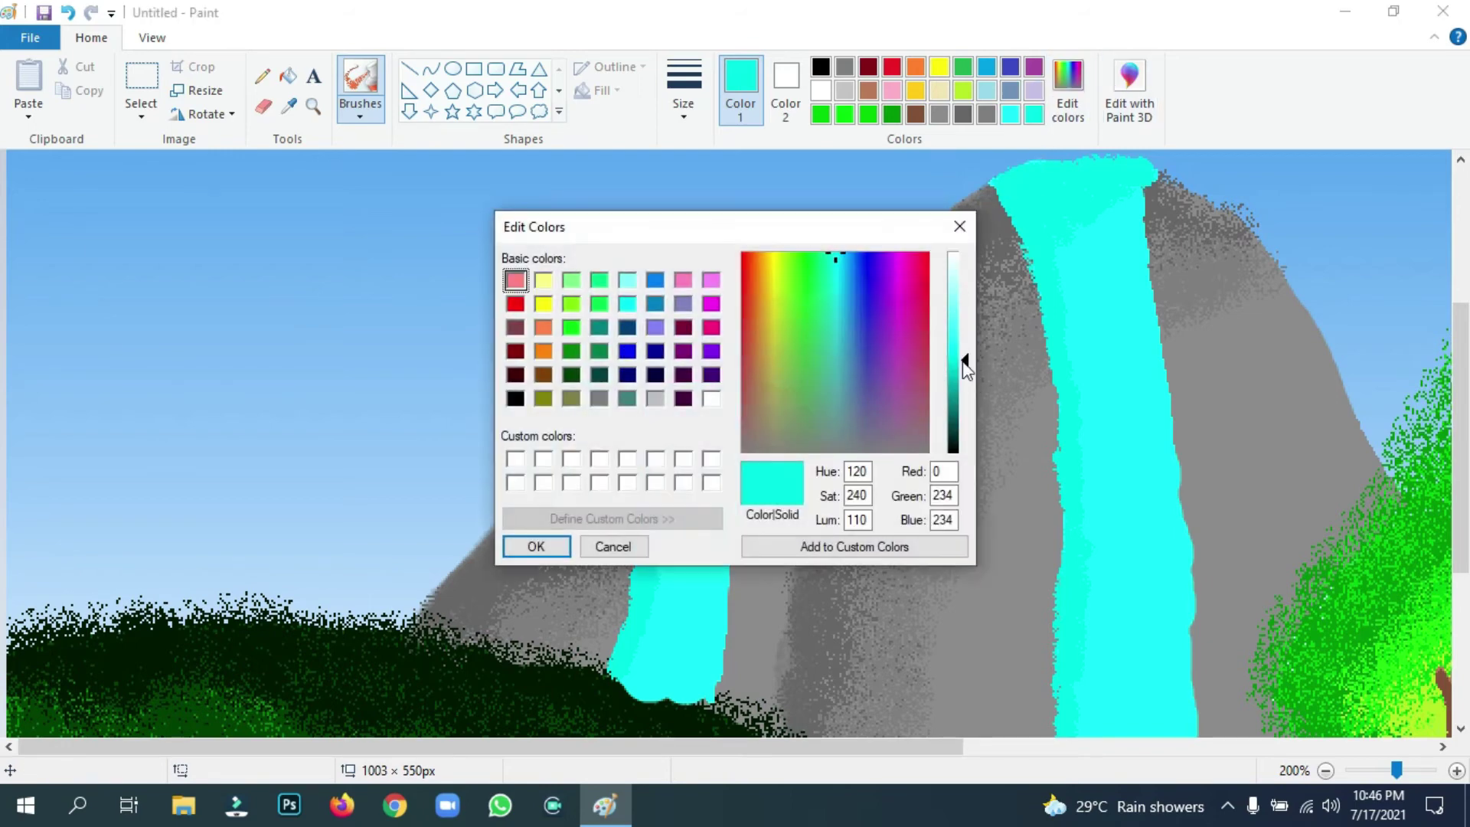
drag(964, 361, 963, 353)
click(560, 563)
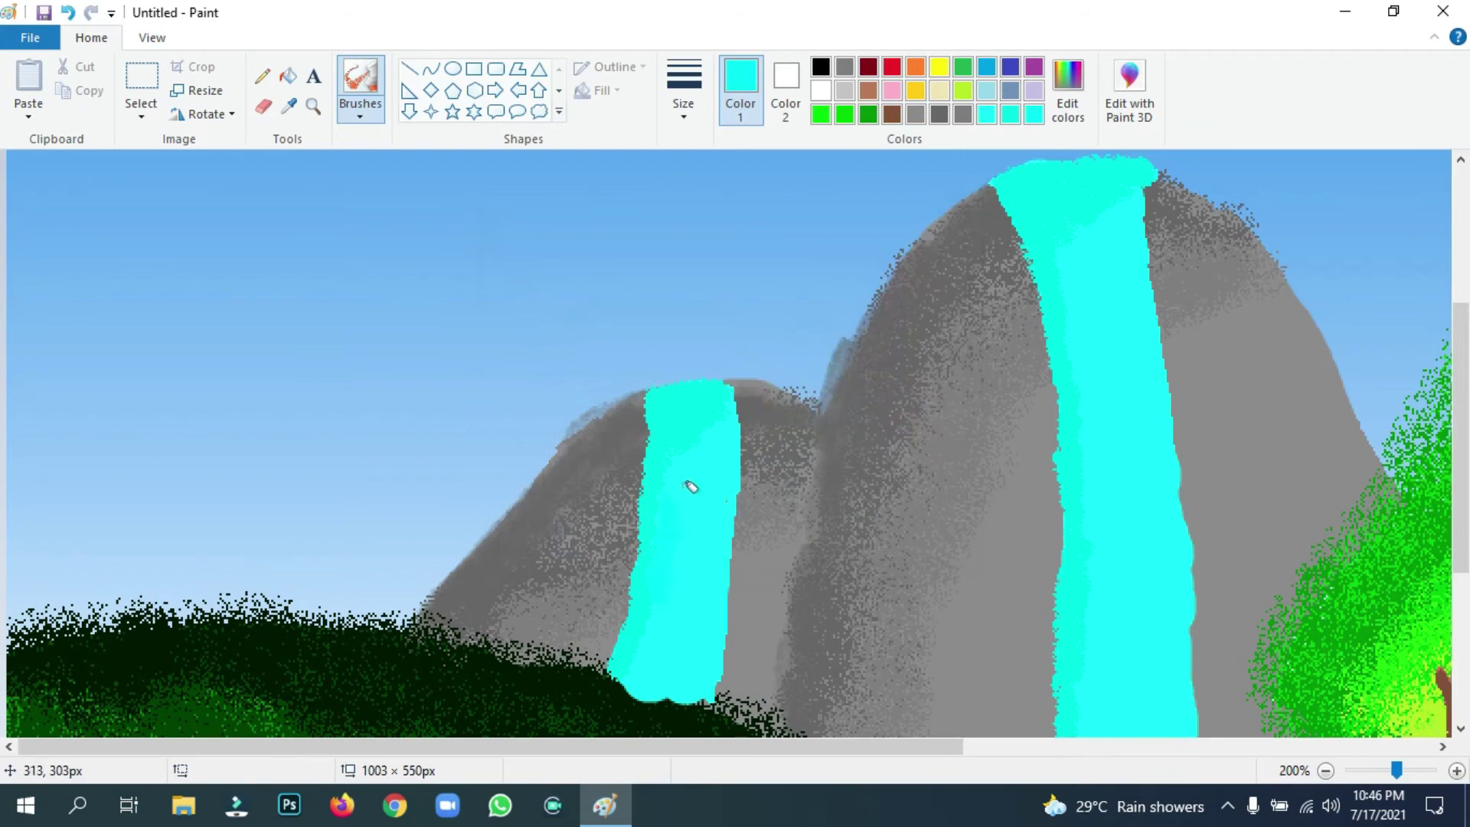
click(1068, 122)
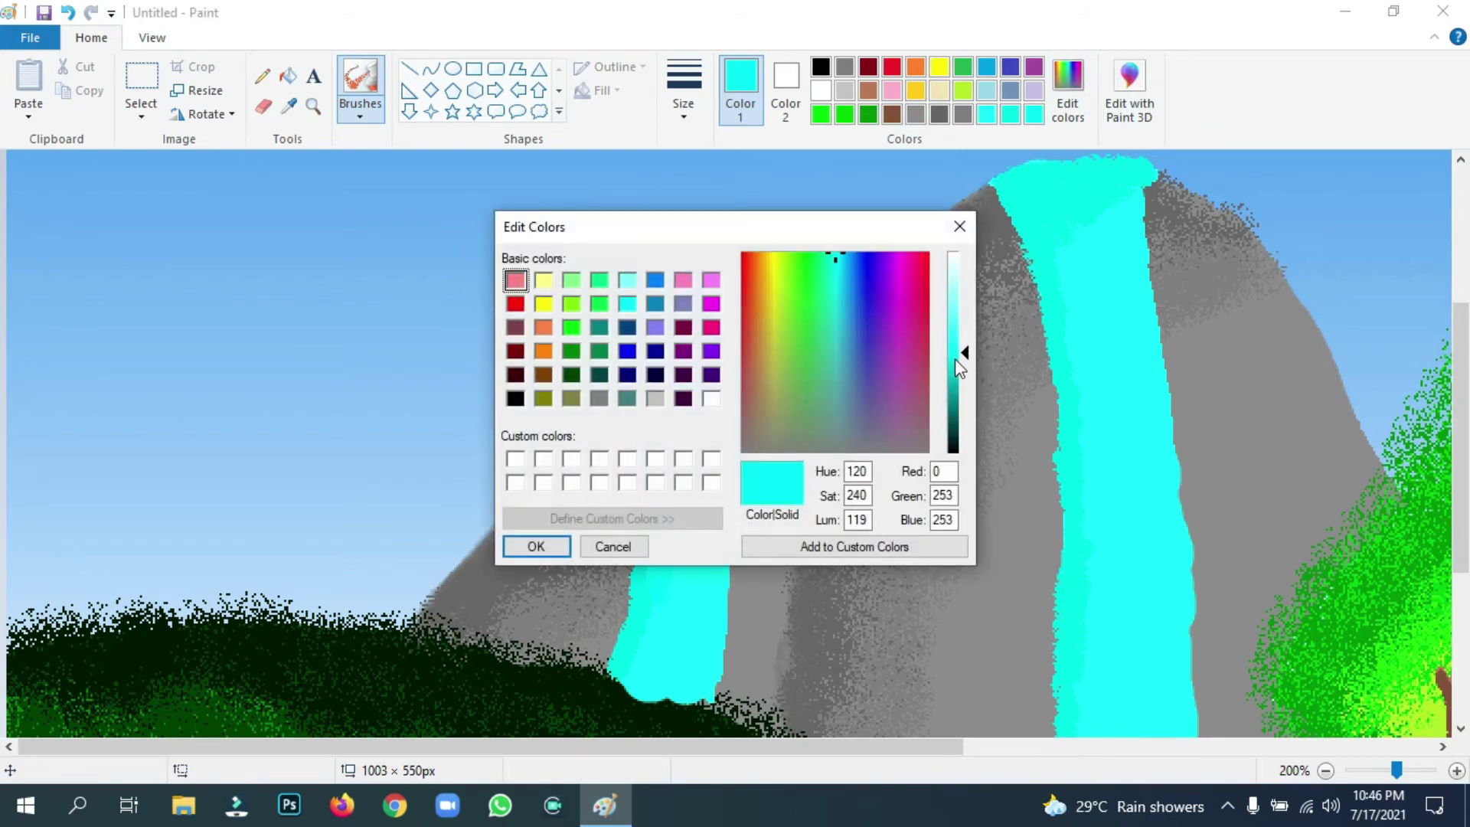
click(959, 359)
click(536, 547)
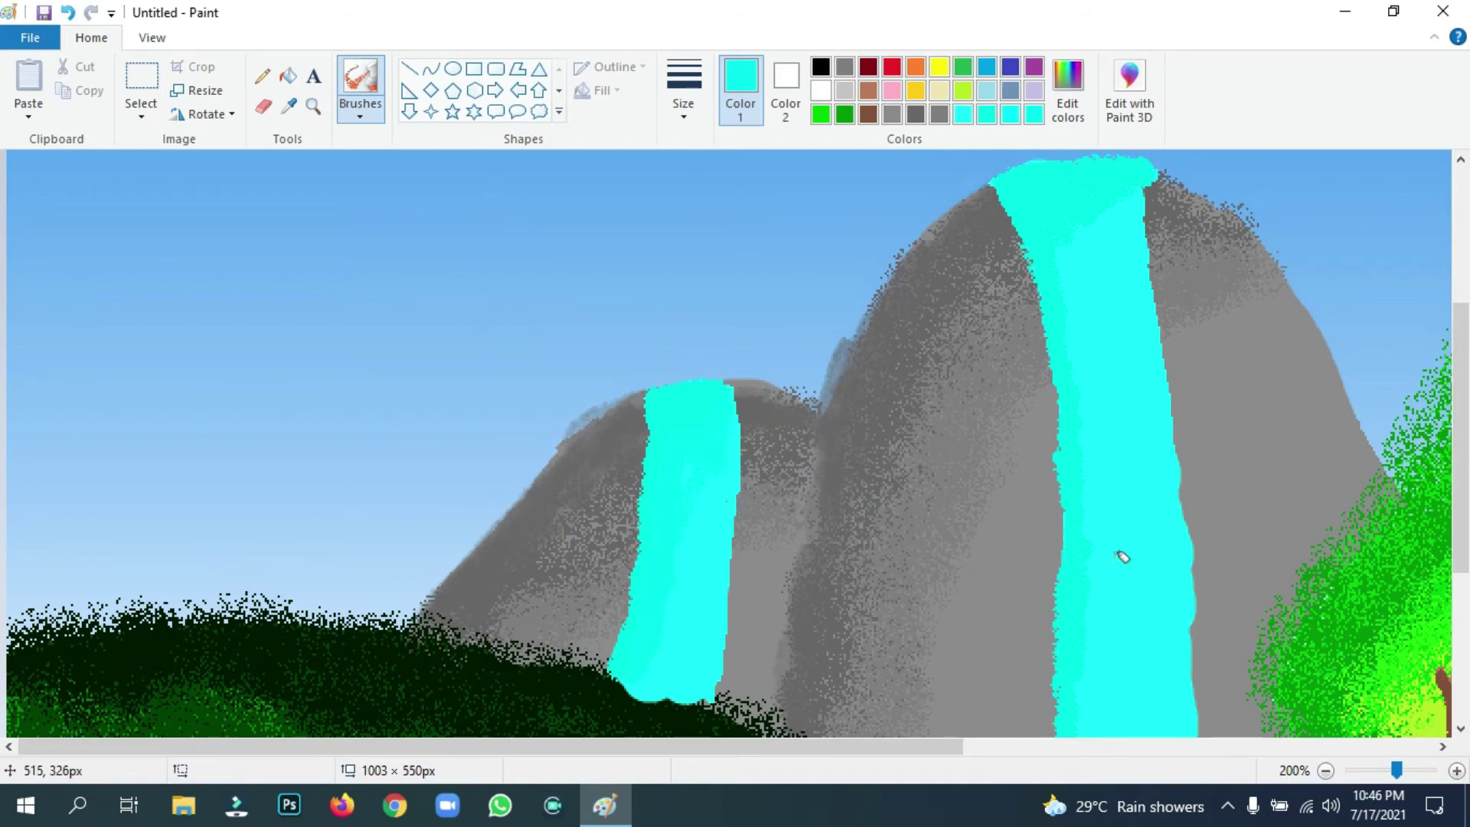
Blend the shading along the tall waterfall's left side and top into its lighter cyan, and soften the lower waterfall's shading.
scroll(1154, 560, down, 5)
scroll(1159, 516, up, 3)
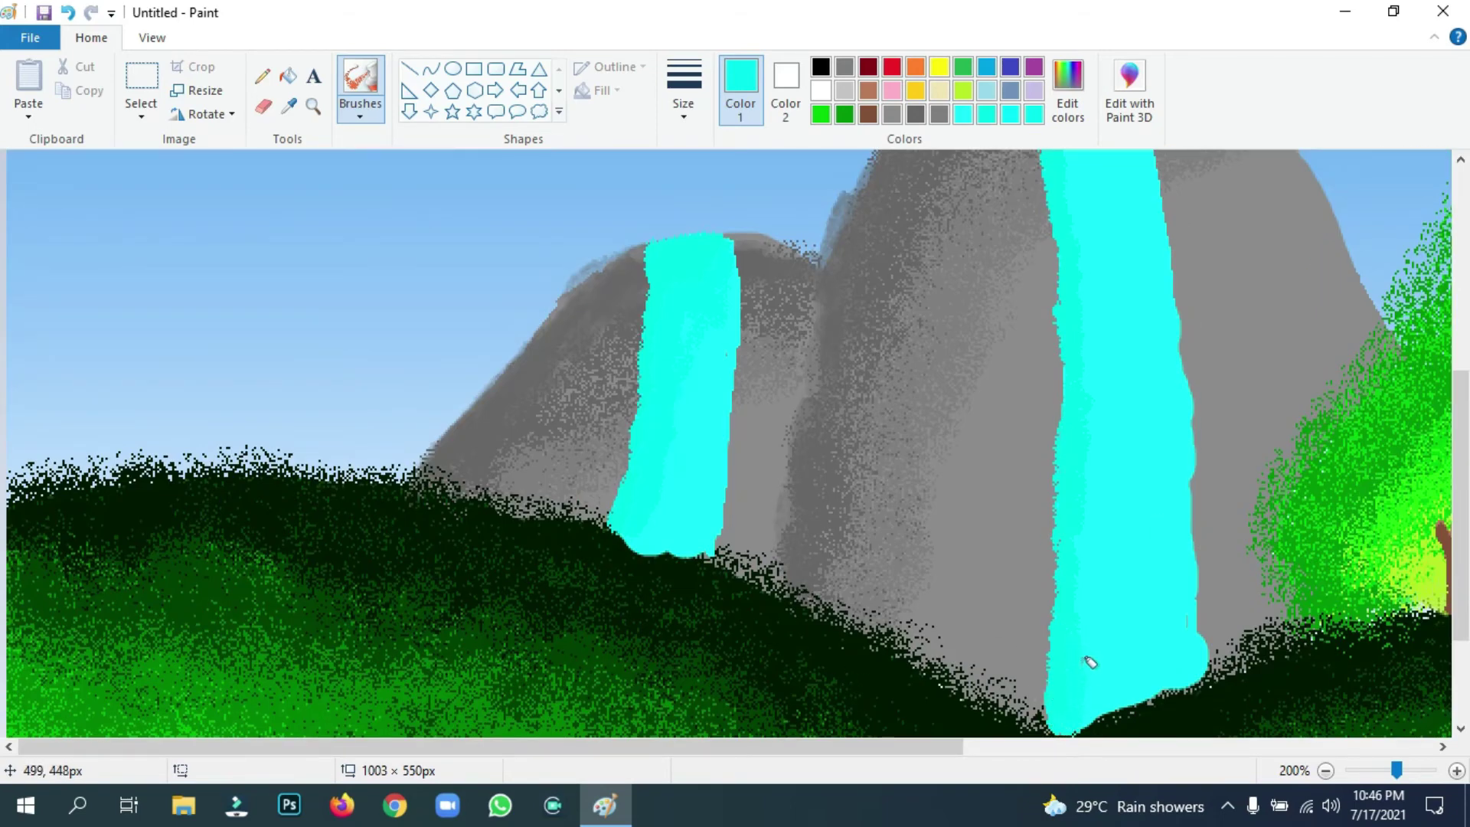
drag(1093, 483, 1110, 418)
scroll(1089, 253, up, 2)
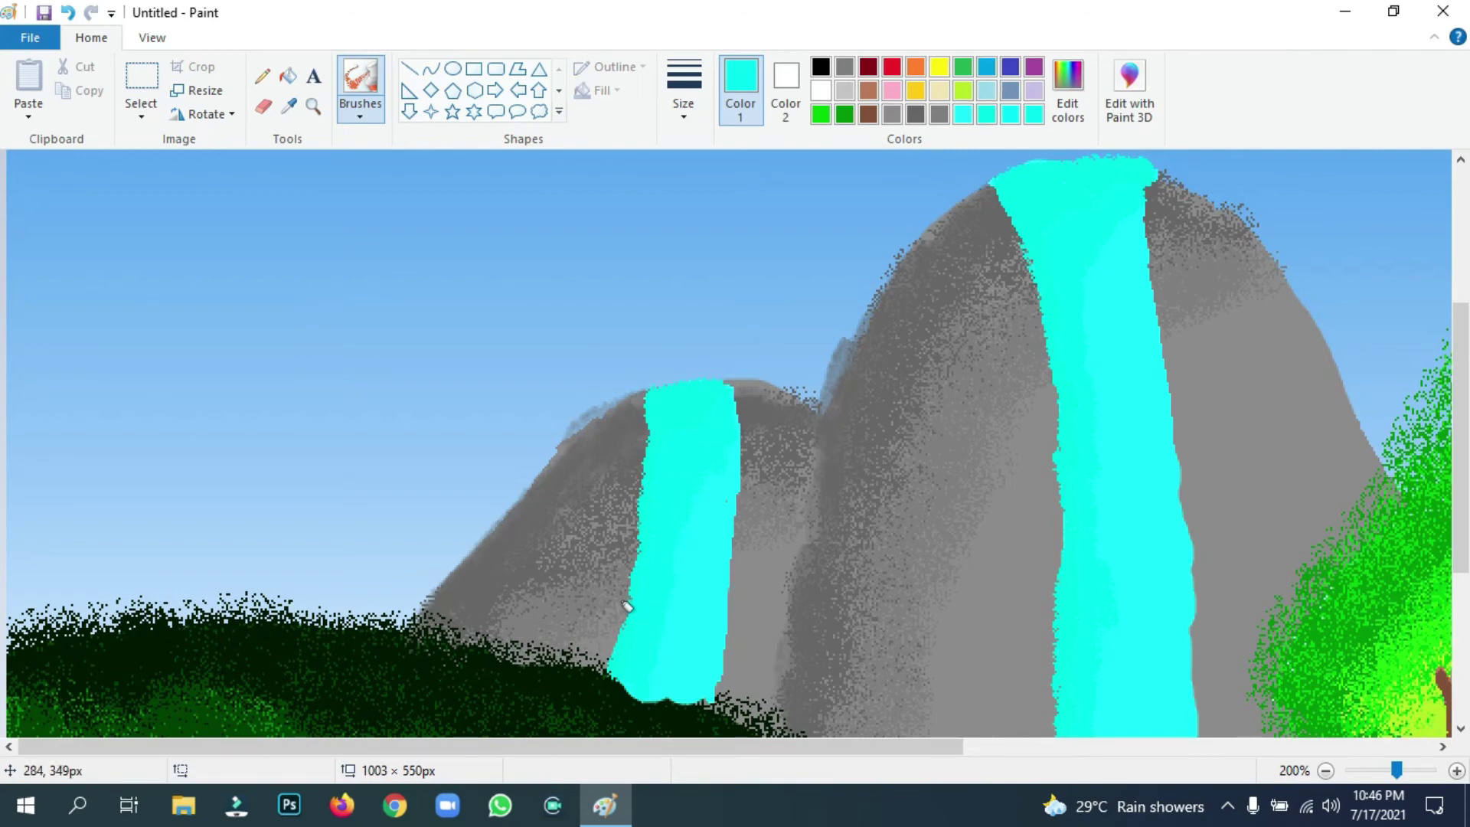
click(1387, 770)
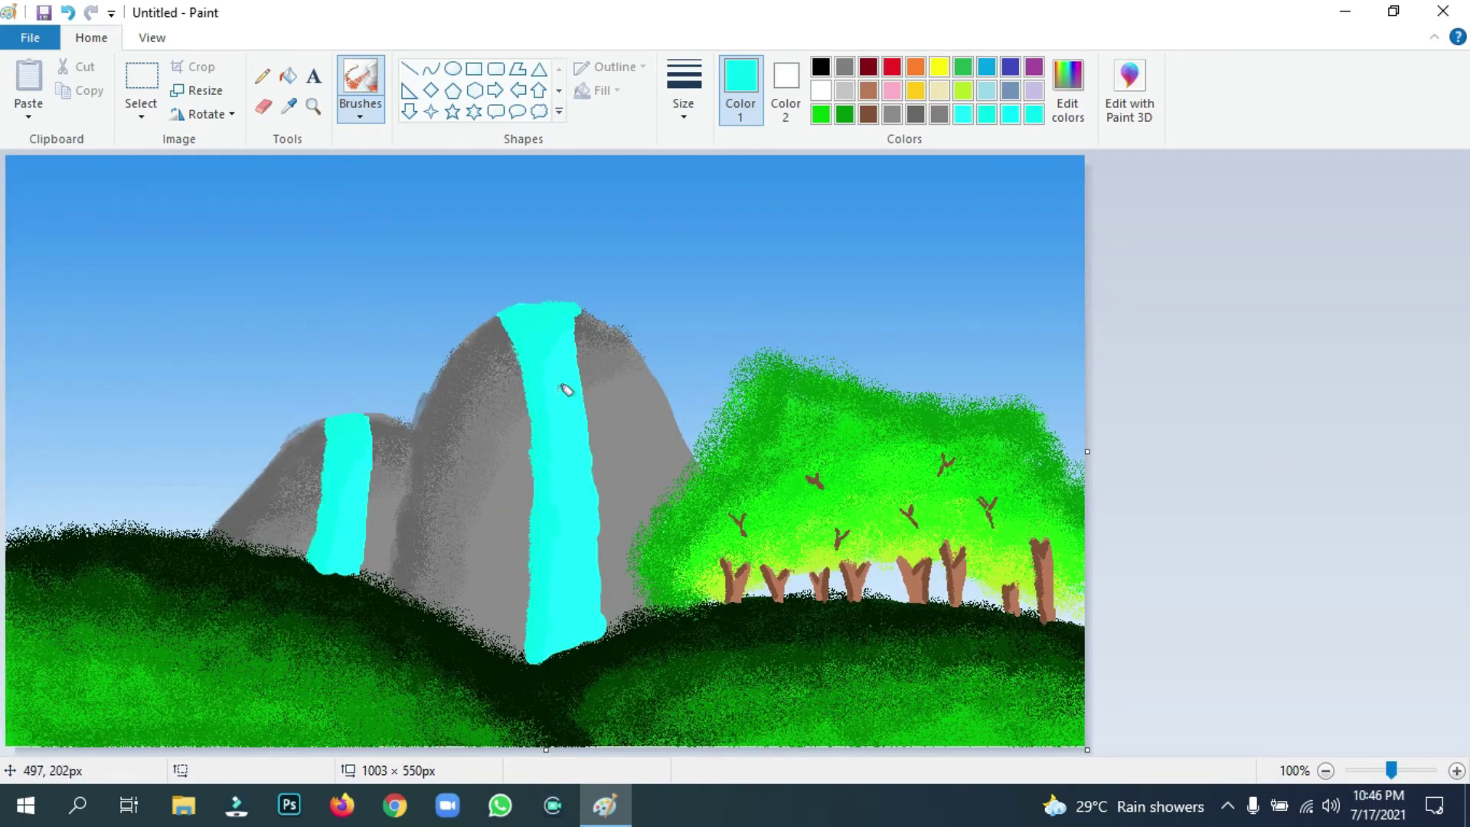
Try spraying white mist around the tall waterfall's foot with a larger airbrush, and undo the strokes.
click(822, 90)
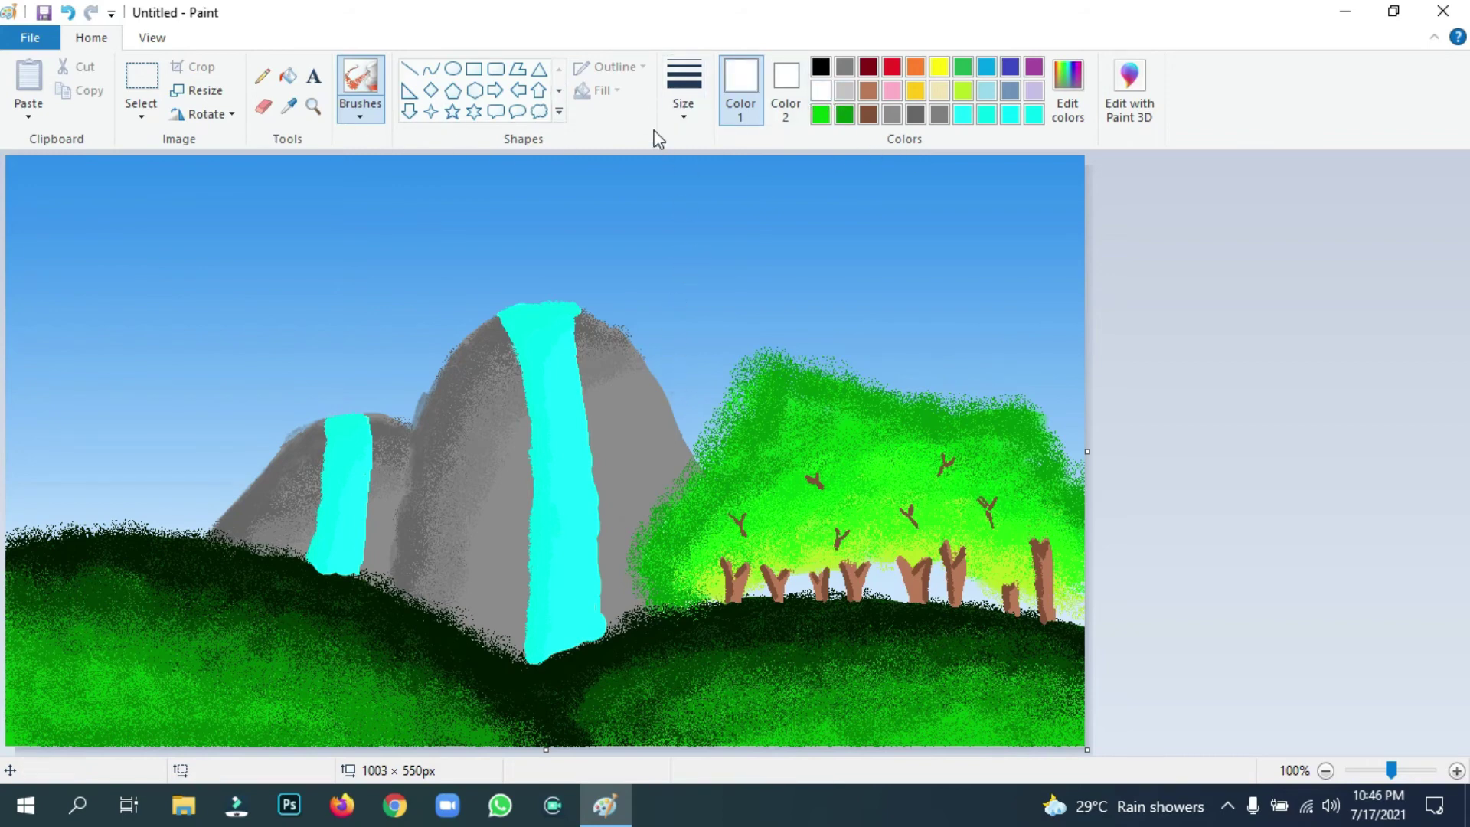
click(684, 99)
click(729, 280)
mouse_move(502, 559)
mouse_down()
mouse_move(534, 617)
mouse_move(512, 626)
mouse_move(472, 609)
mouse_move(511, 623)
mouse_move(652, 594)
mouse_up()
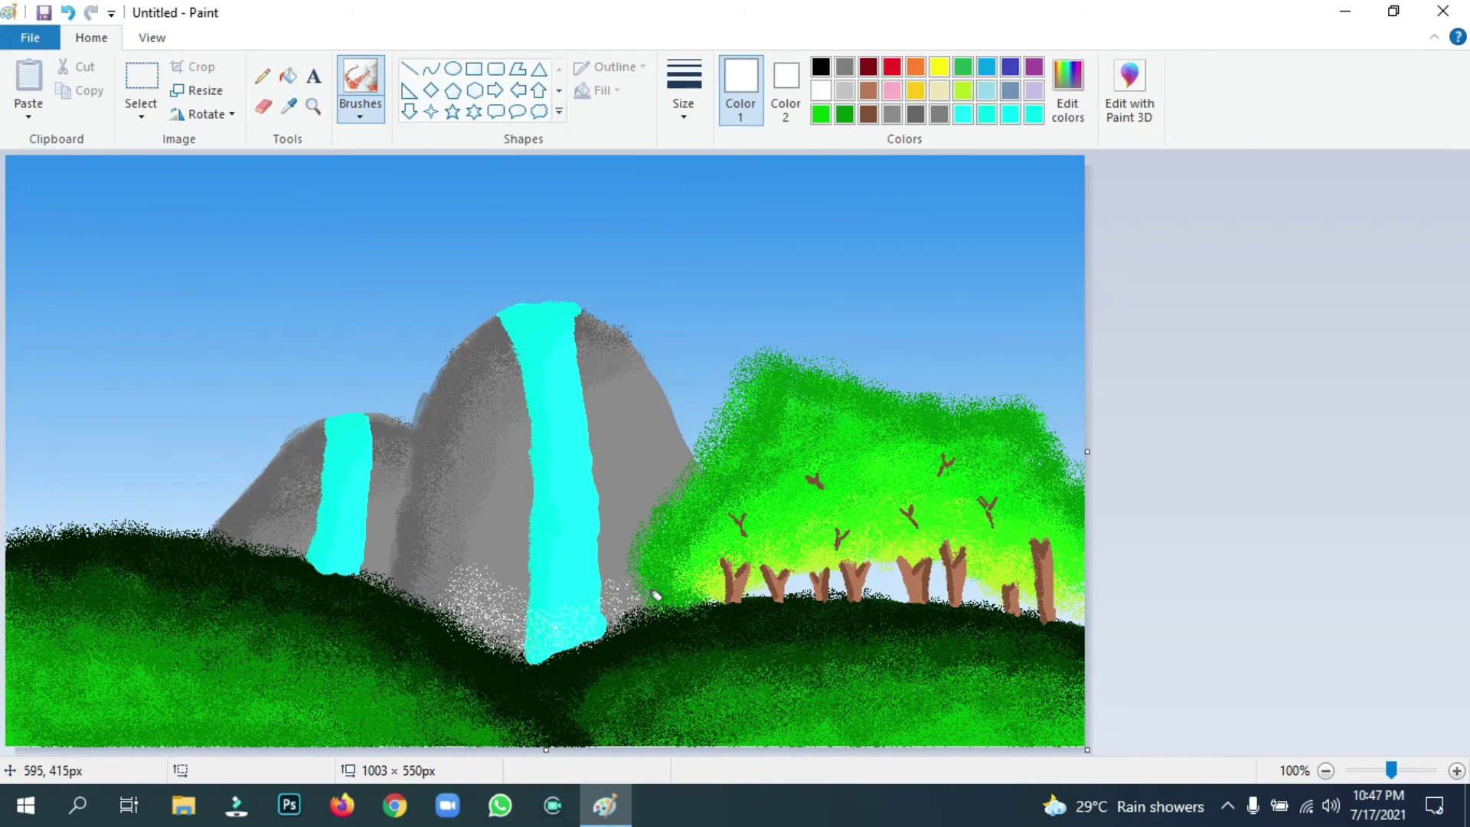
key(ctrl+z)
key(ctrl+z)
key(ctrl+z)
key(ctrl+z)
key(ctrl+z)
key(ctrl+z)
key(ctrl+z)
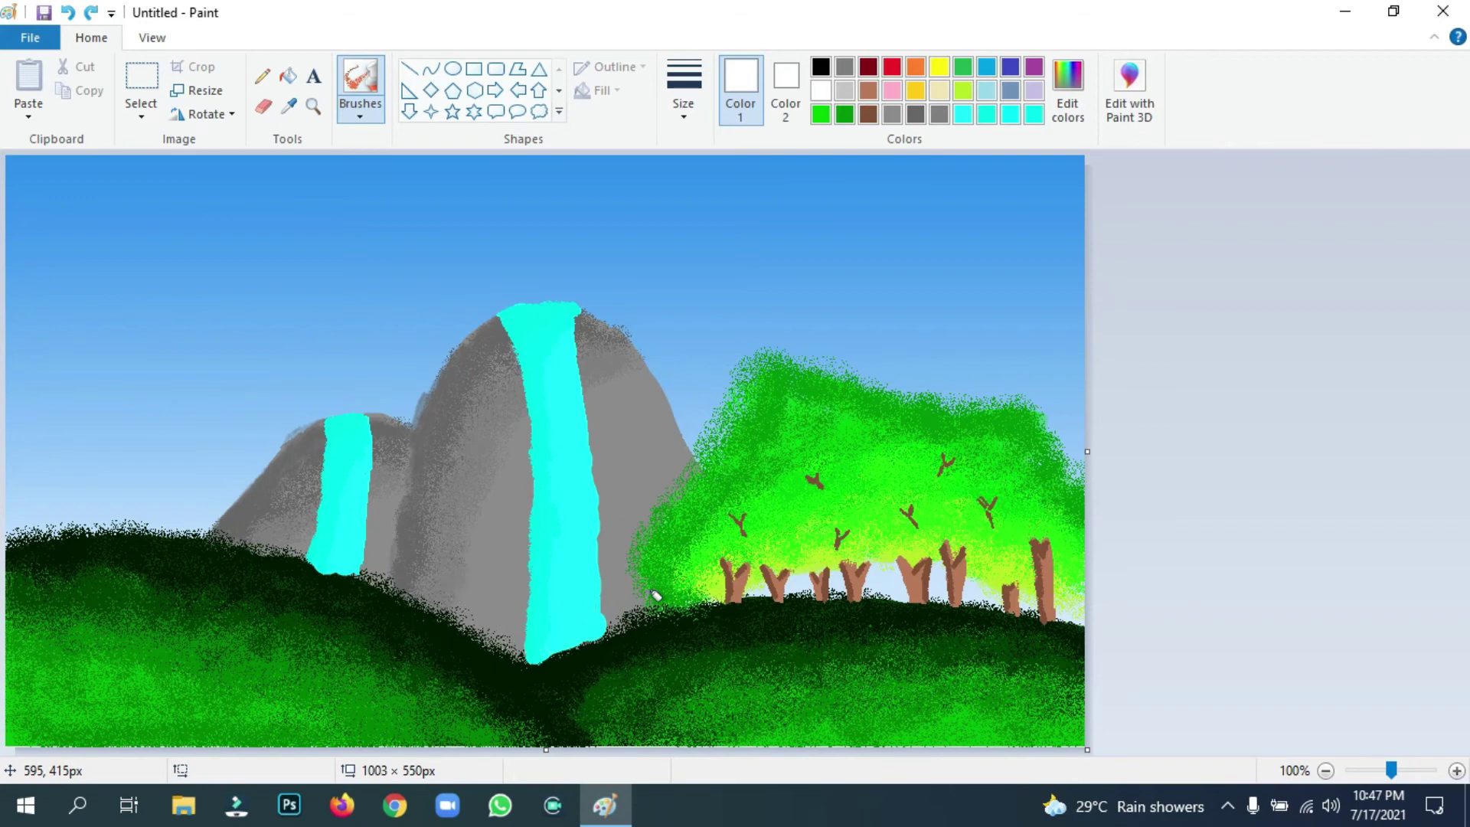
Draw a solid white circle about 38 px across, without an outline, in the sky above the lower mountain.
click(454, 69)
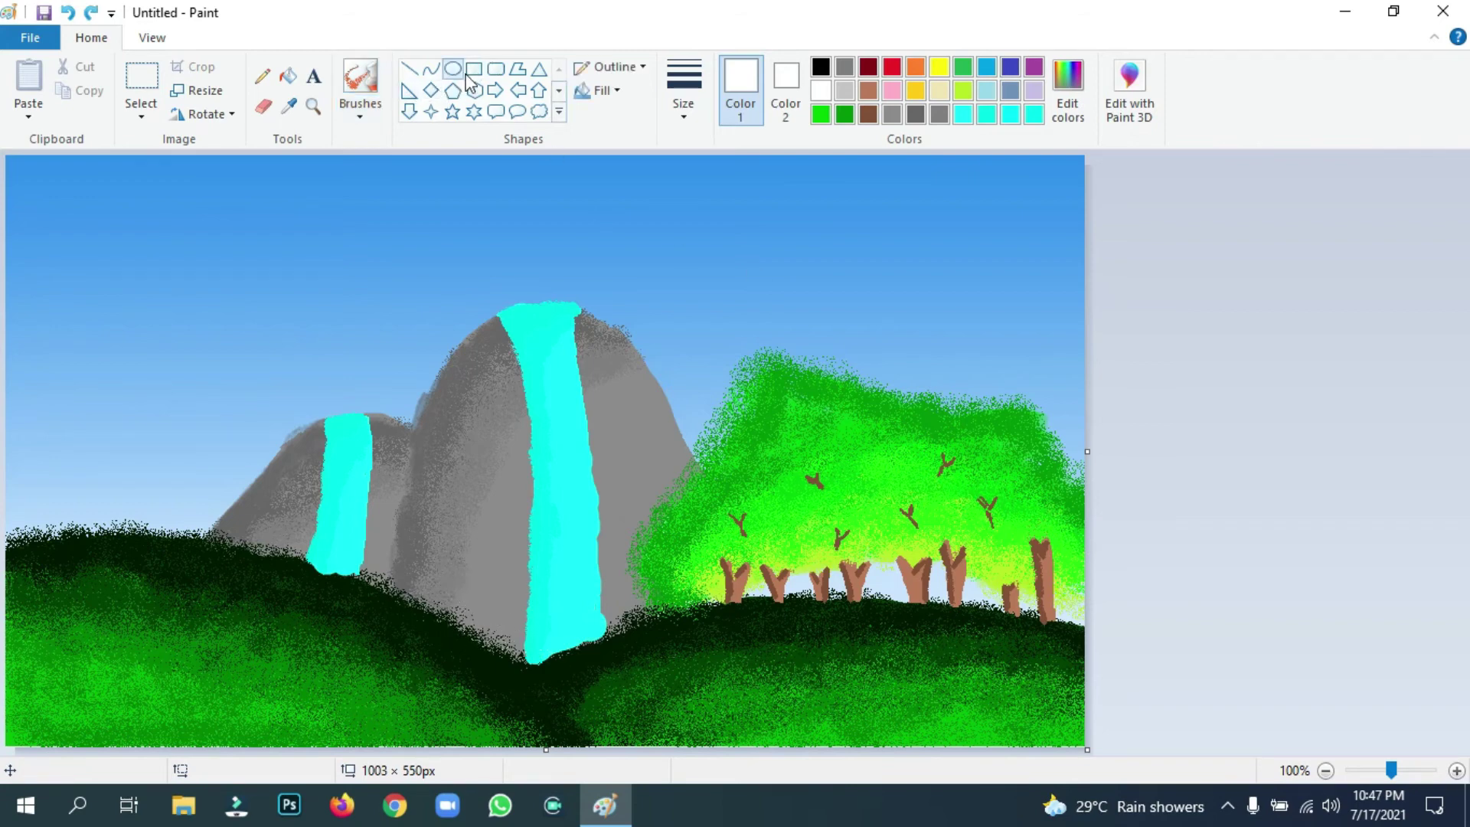
click(610, 67)
click(647, 90)
click(603, 90)
click(640, 144)
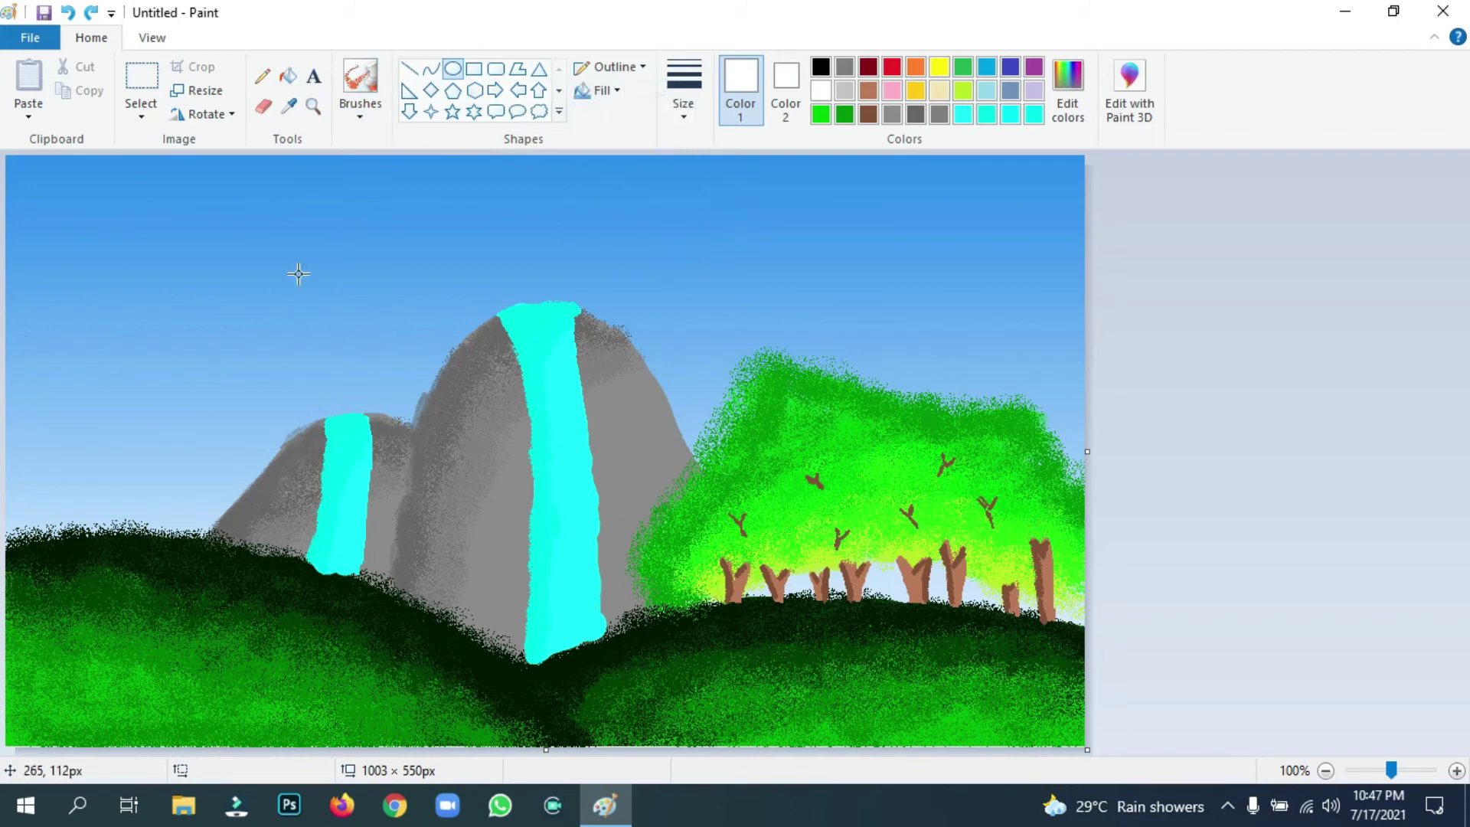
drag(299, 274, 351, 266)
click(1180, 237)
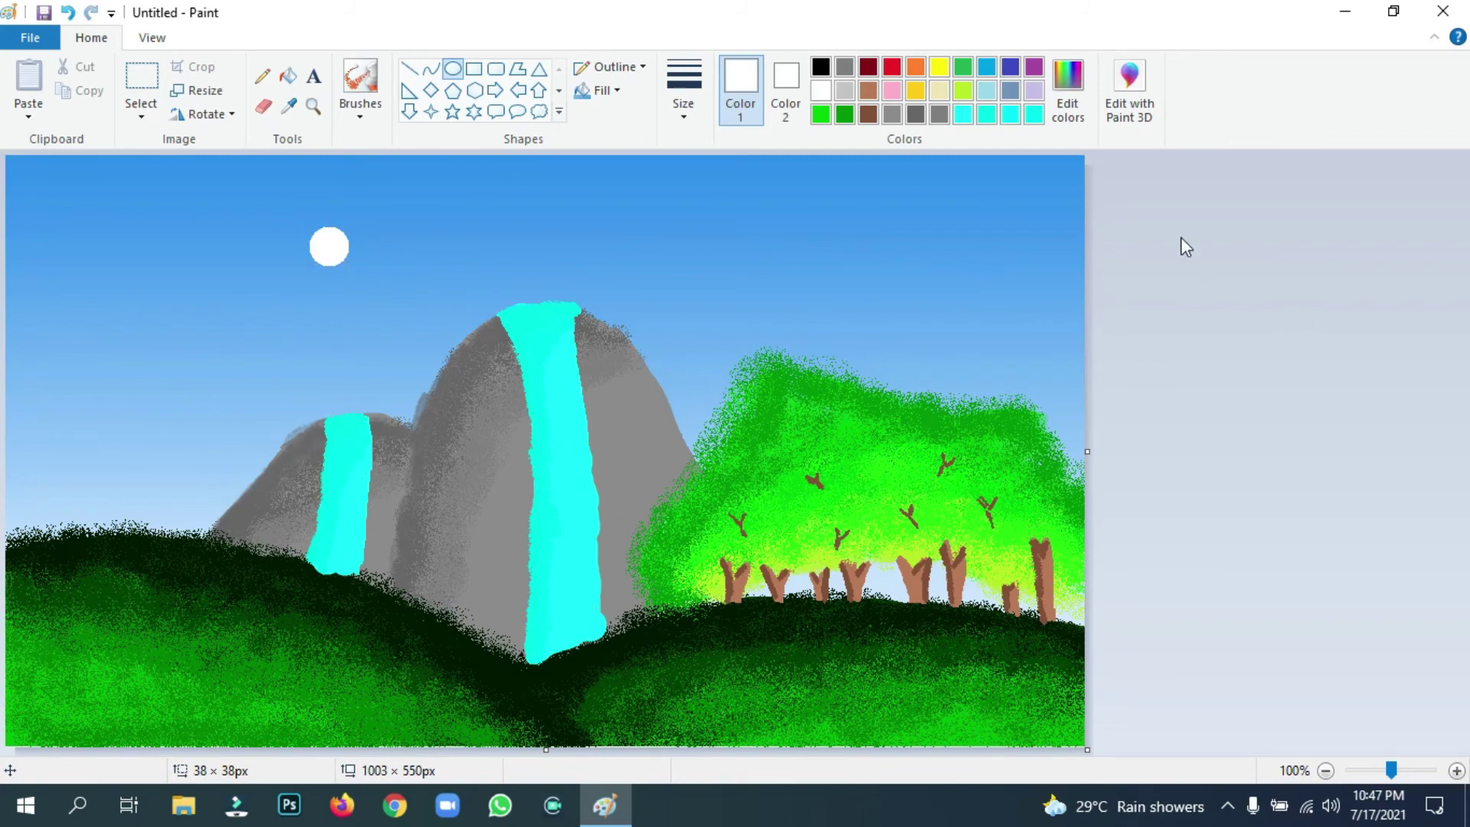
Draw two small black V-shaped birds with a thick pencil in the sky beside and below the white circle.
click(262, 76)
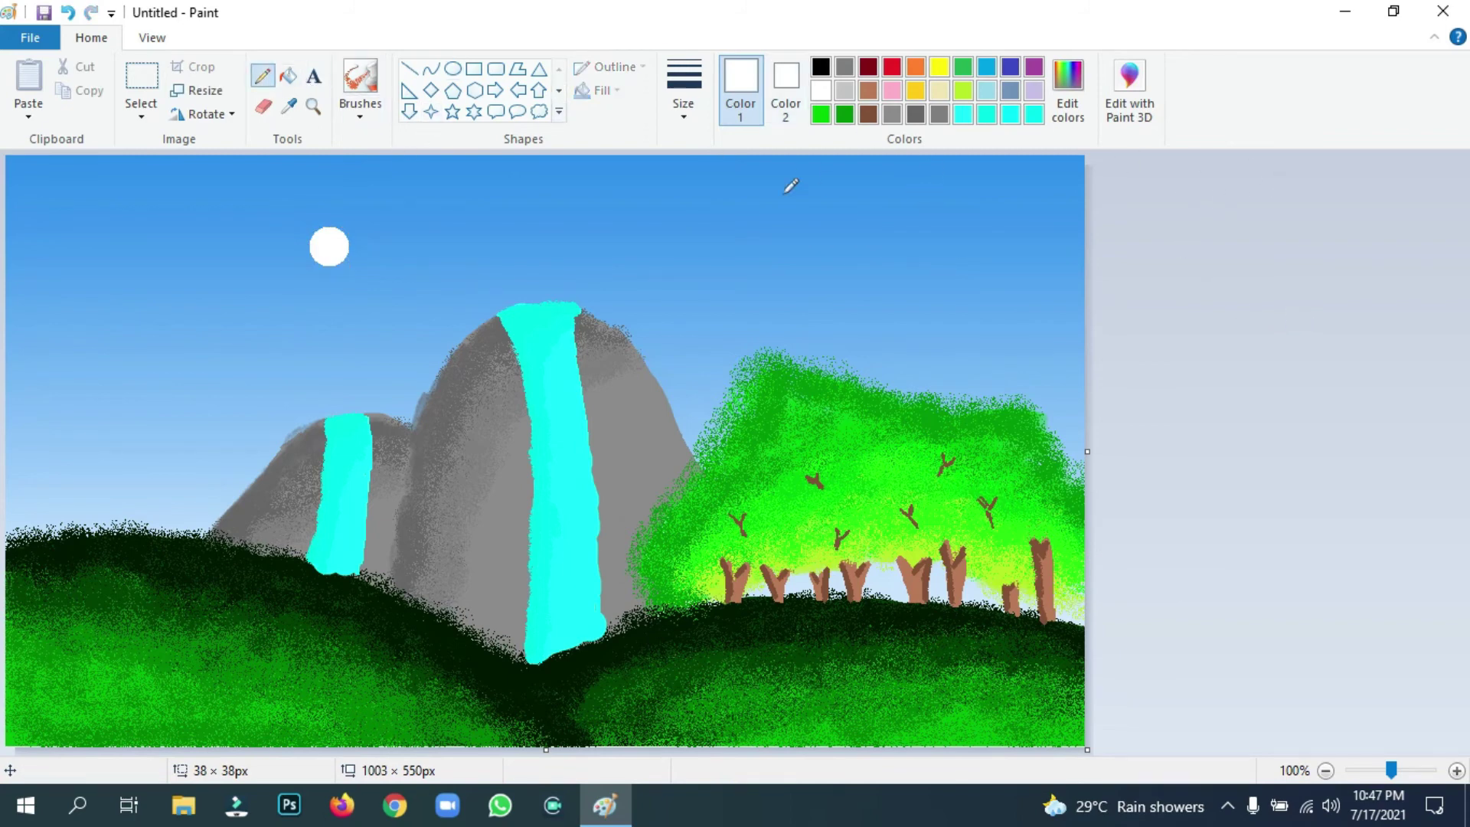
click(683, 92)
click(755, 232)
click(820, 67)
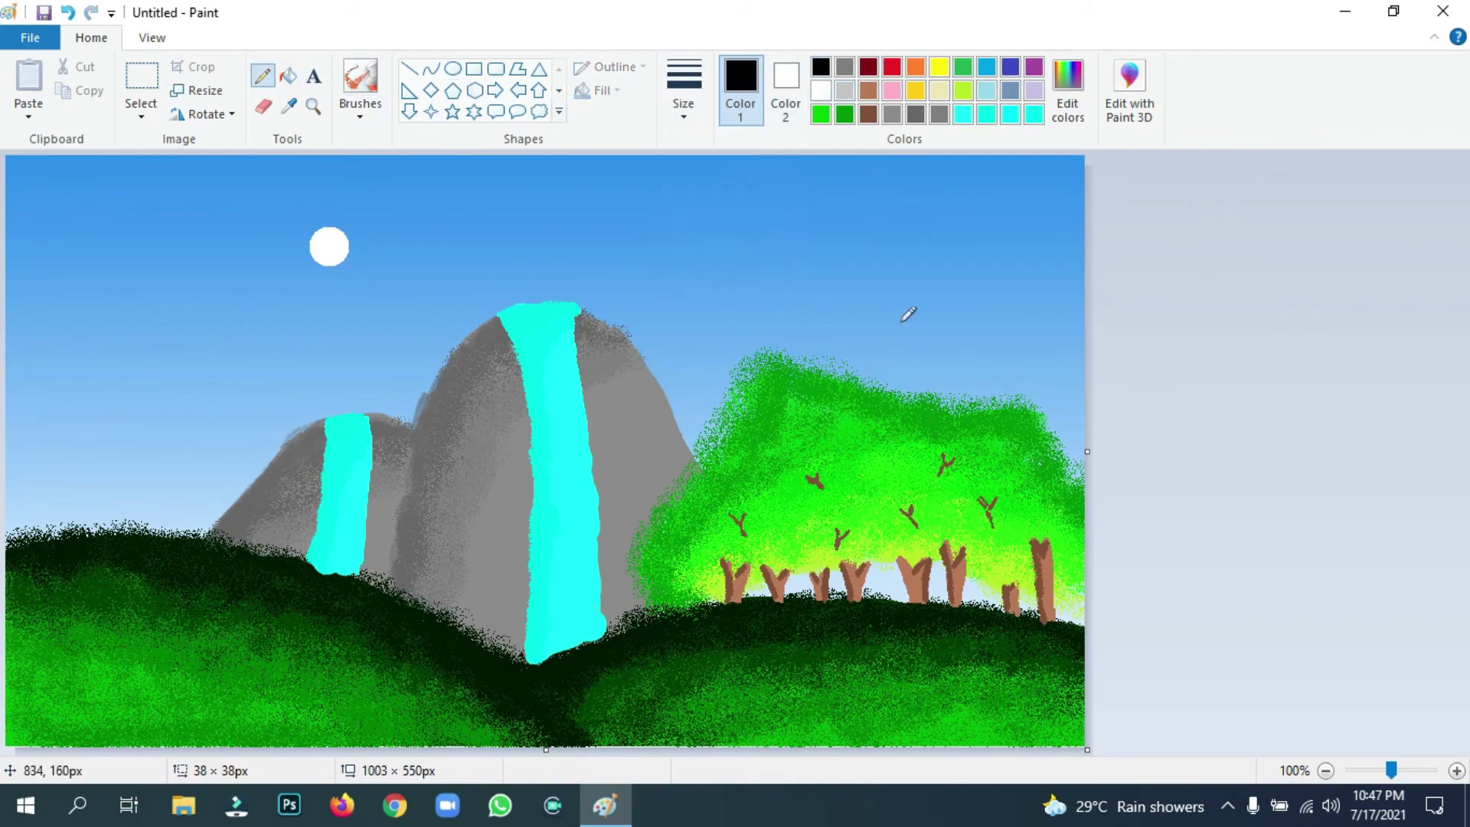
drag(208, 293, 210, 295)
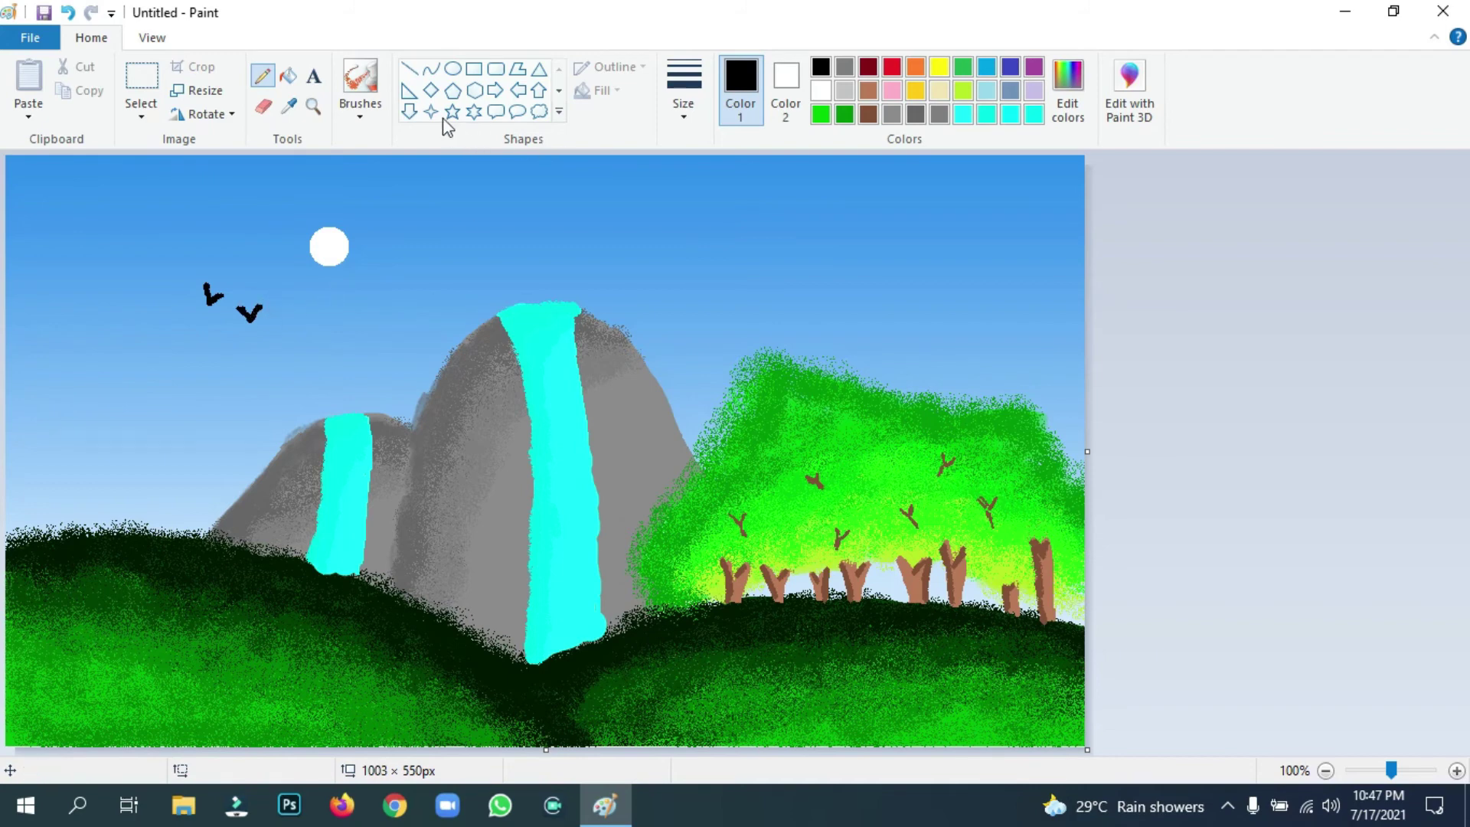
Mix a medium green drawing color with luminance 91 from the bright green basic color and choose the Airbrush.
click(289, 107)
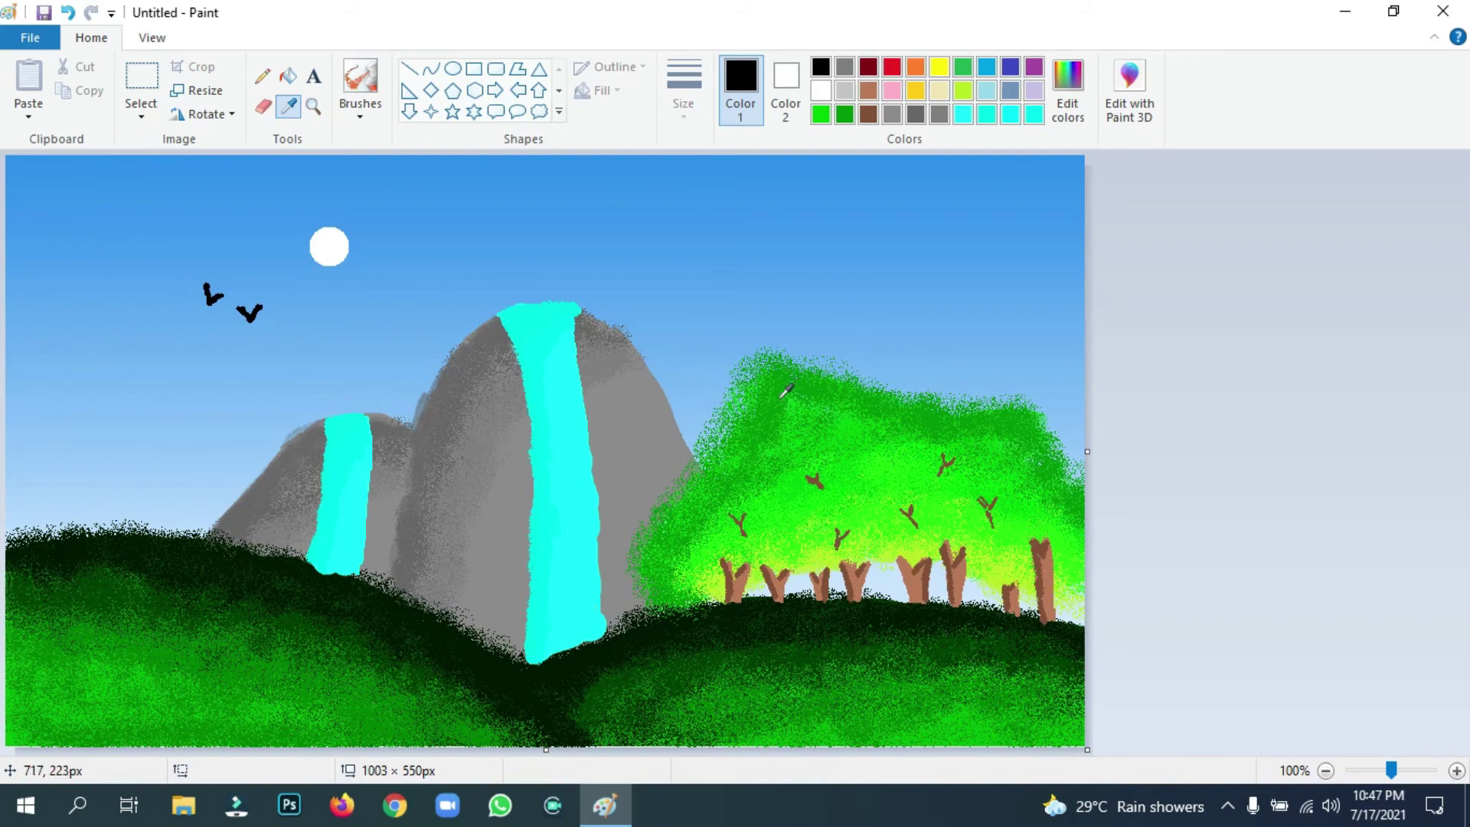
click(964, 91)
click(1069, 91)
click(571, 328)
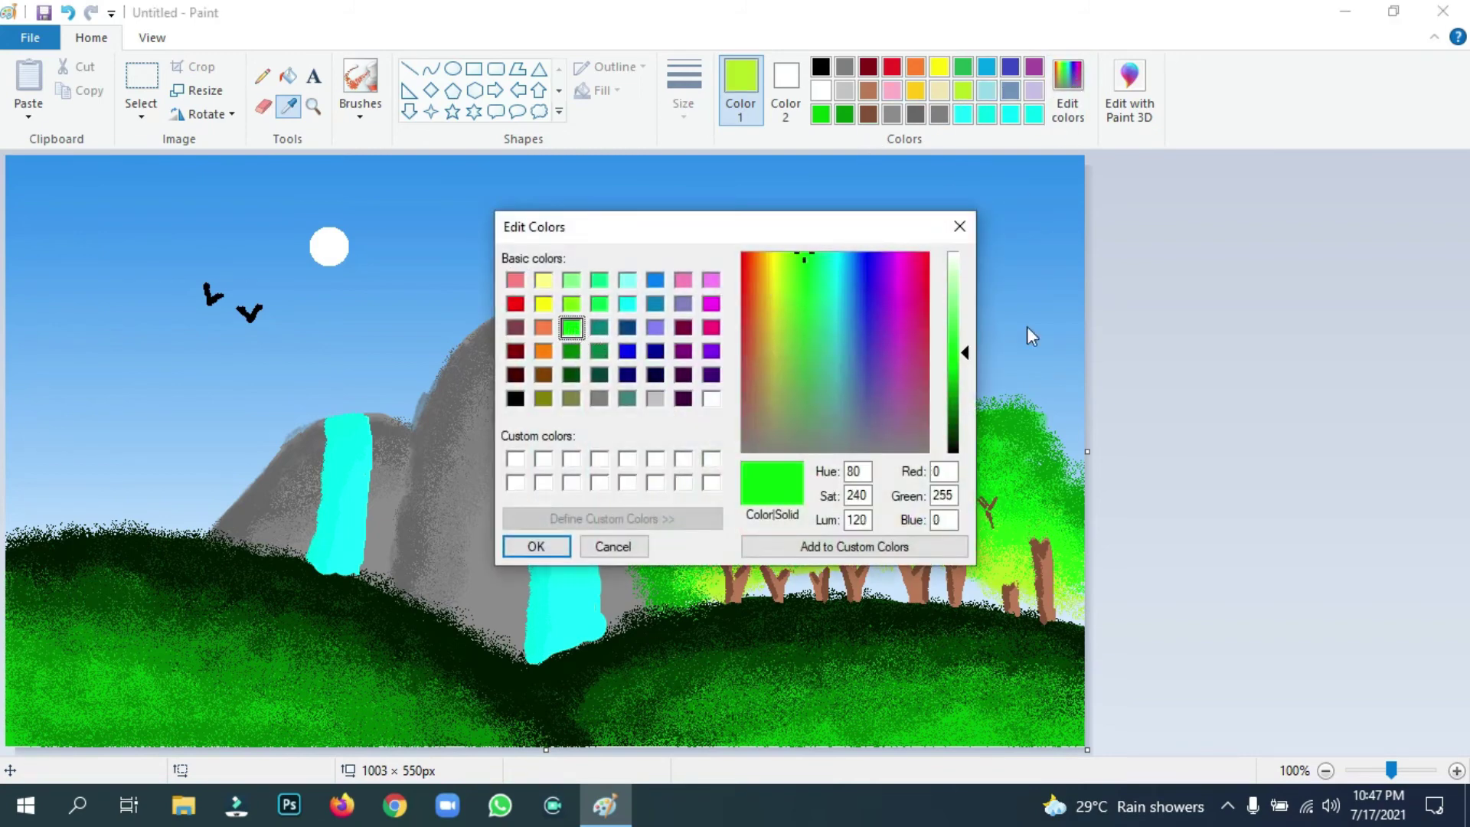
drag(952, 355, 964, 385)
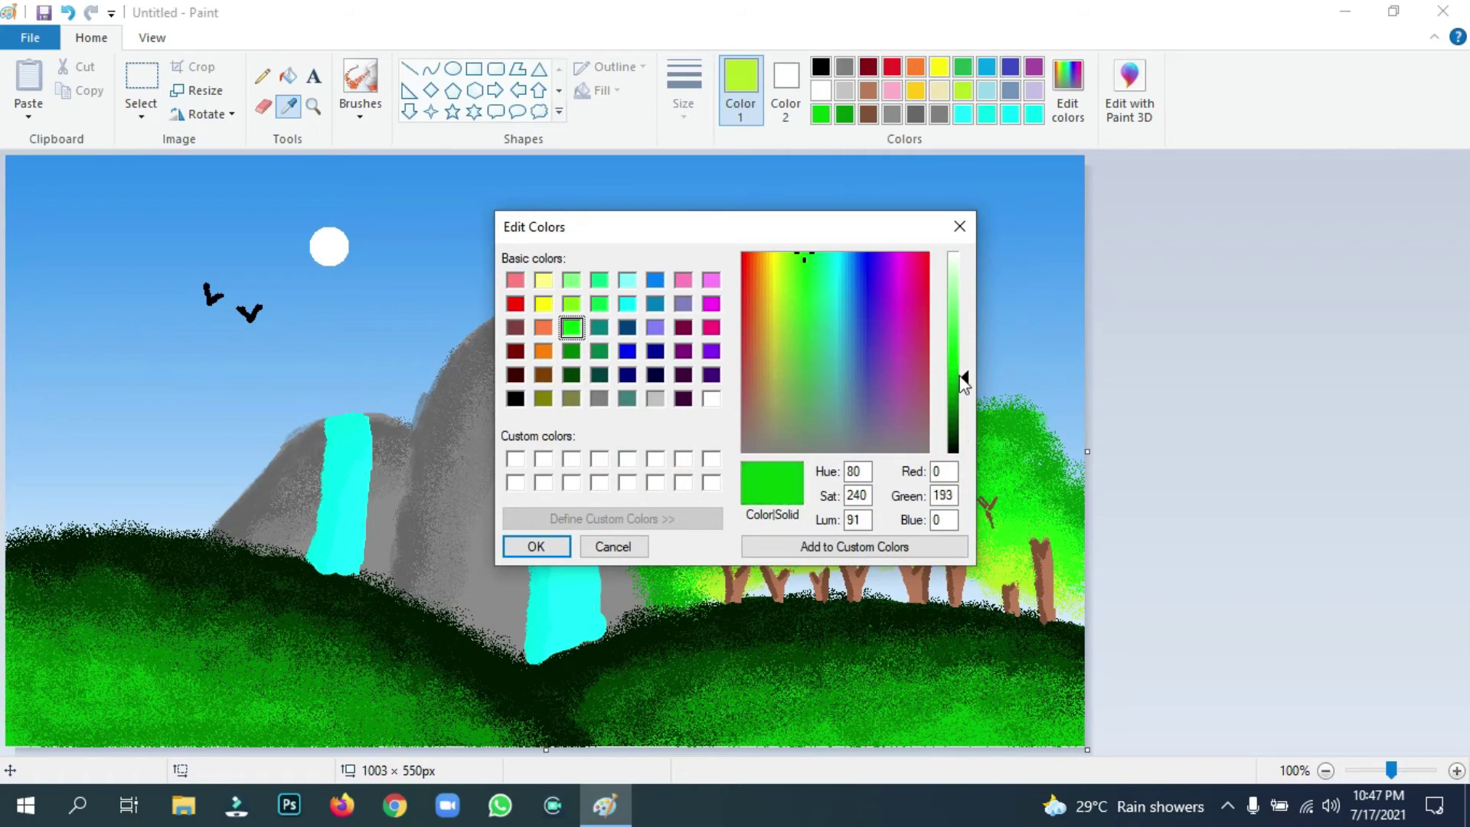
click(521, 550)
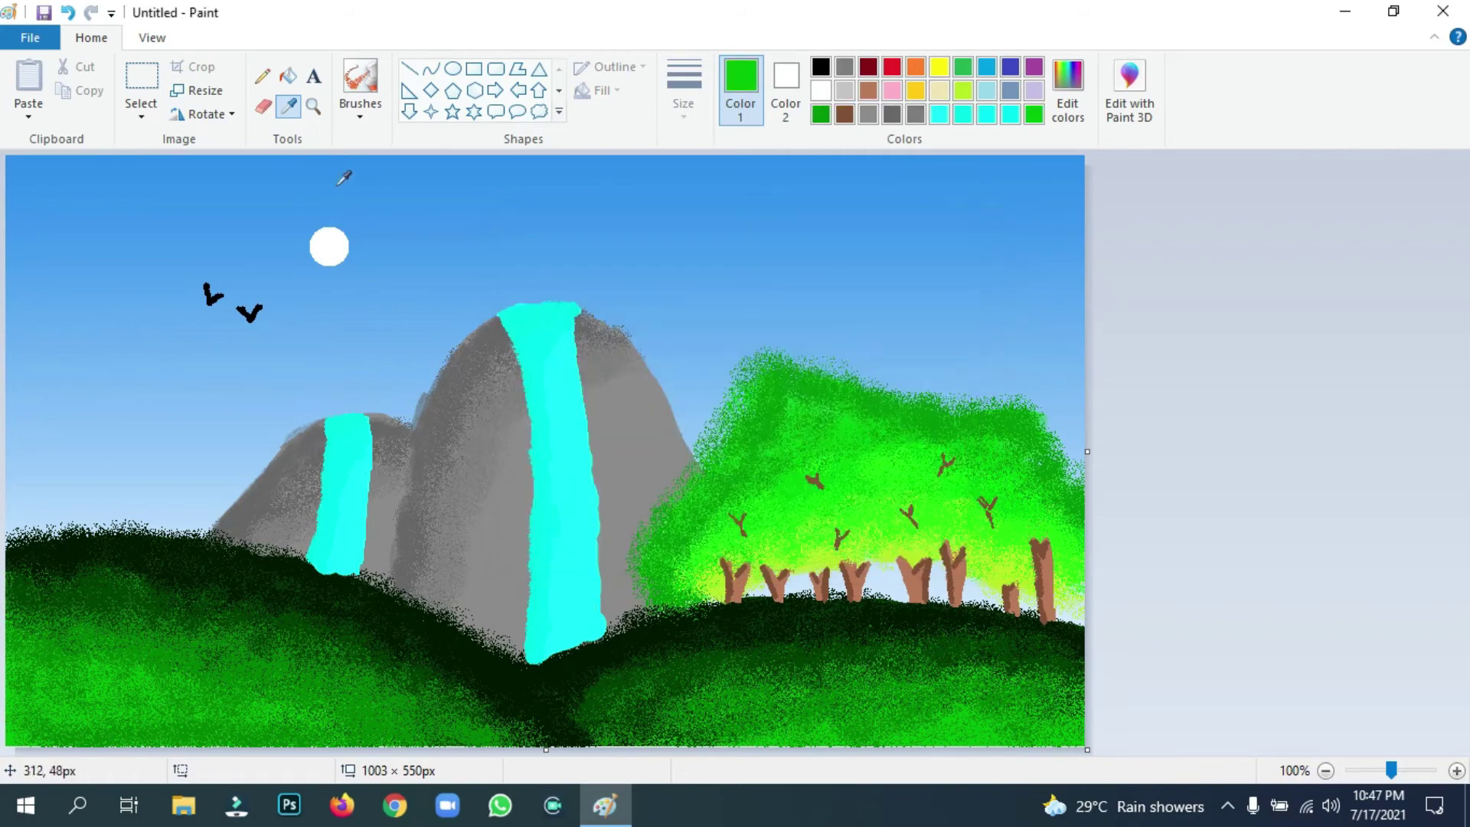
click(366, 107)
click(488, 149)
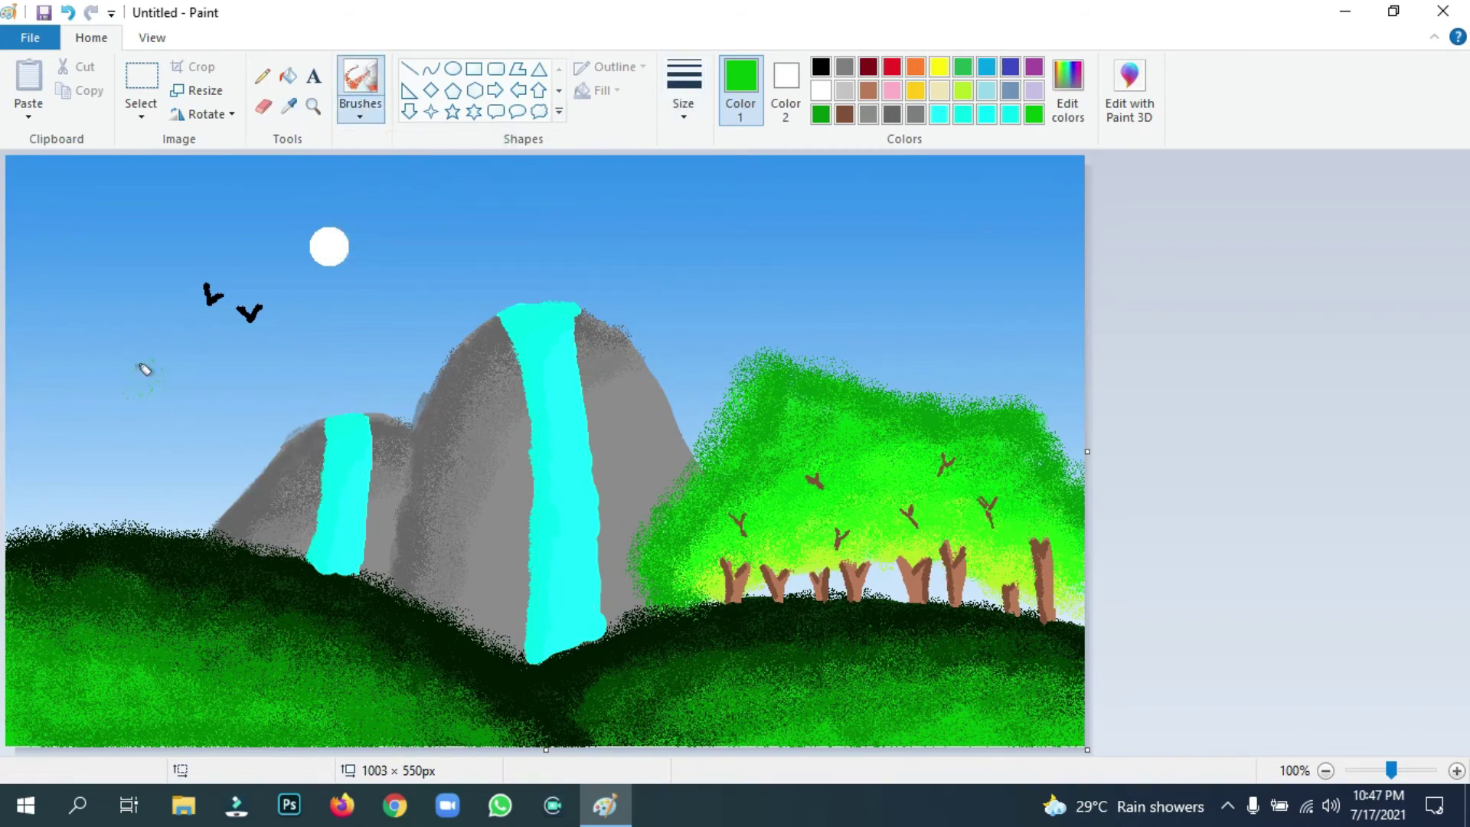
mouse_move(139, 370)
mouse_down()
mouse_move(73, 408)
mouse_move(105, 423)
mouse_up()
key(ctrl+z)
click(106, 424)
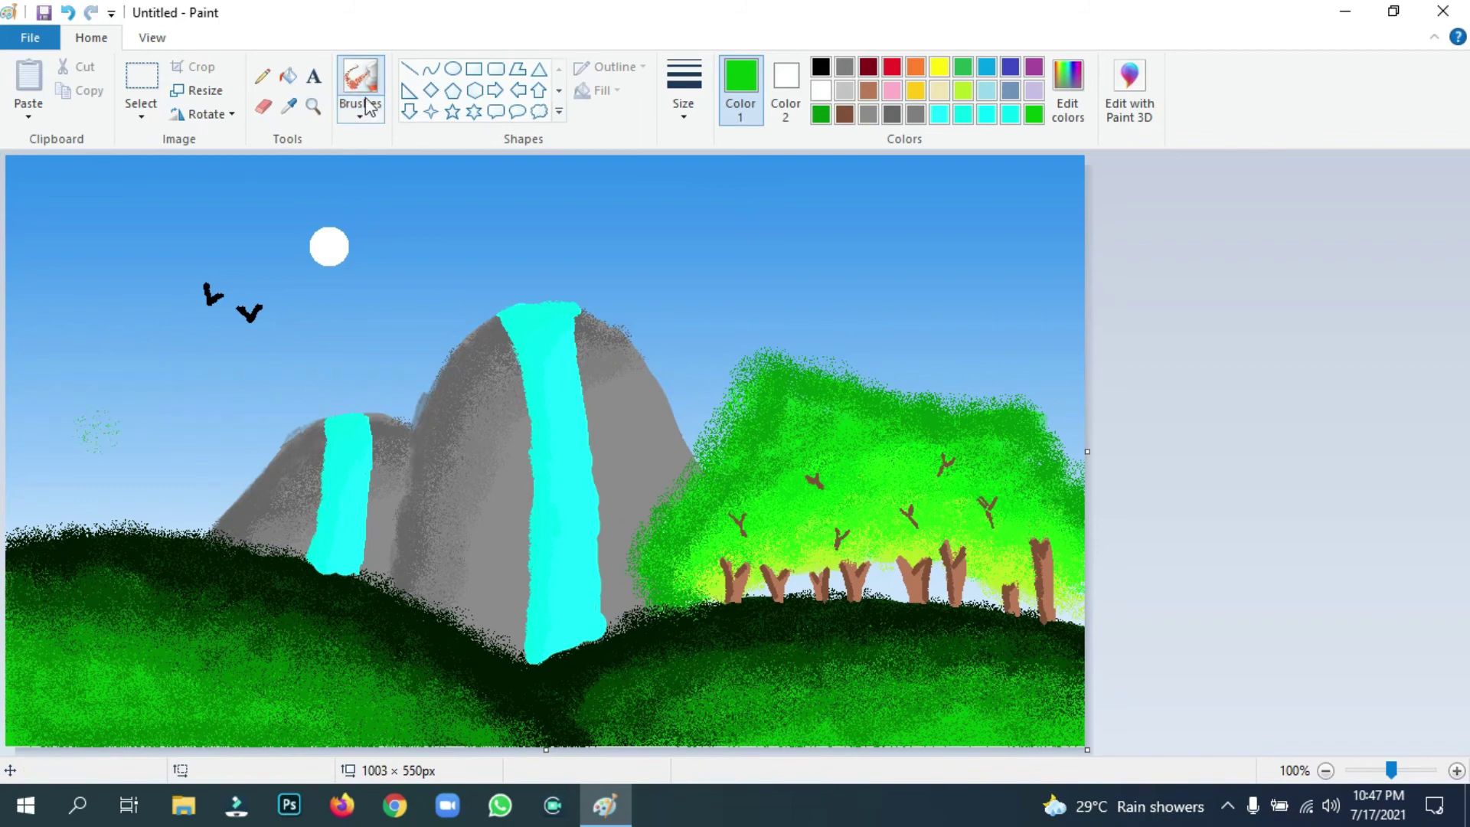
Paint a solid medium green tree canopy above the left hill with the plain round Brush at an enlarged size.
click(361, 112)
click(360, 146)
click(684, 90)
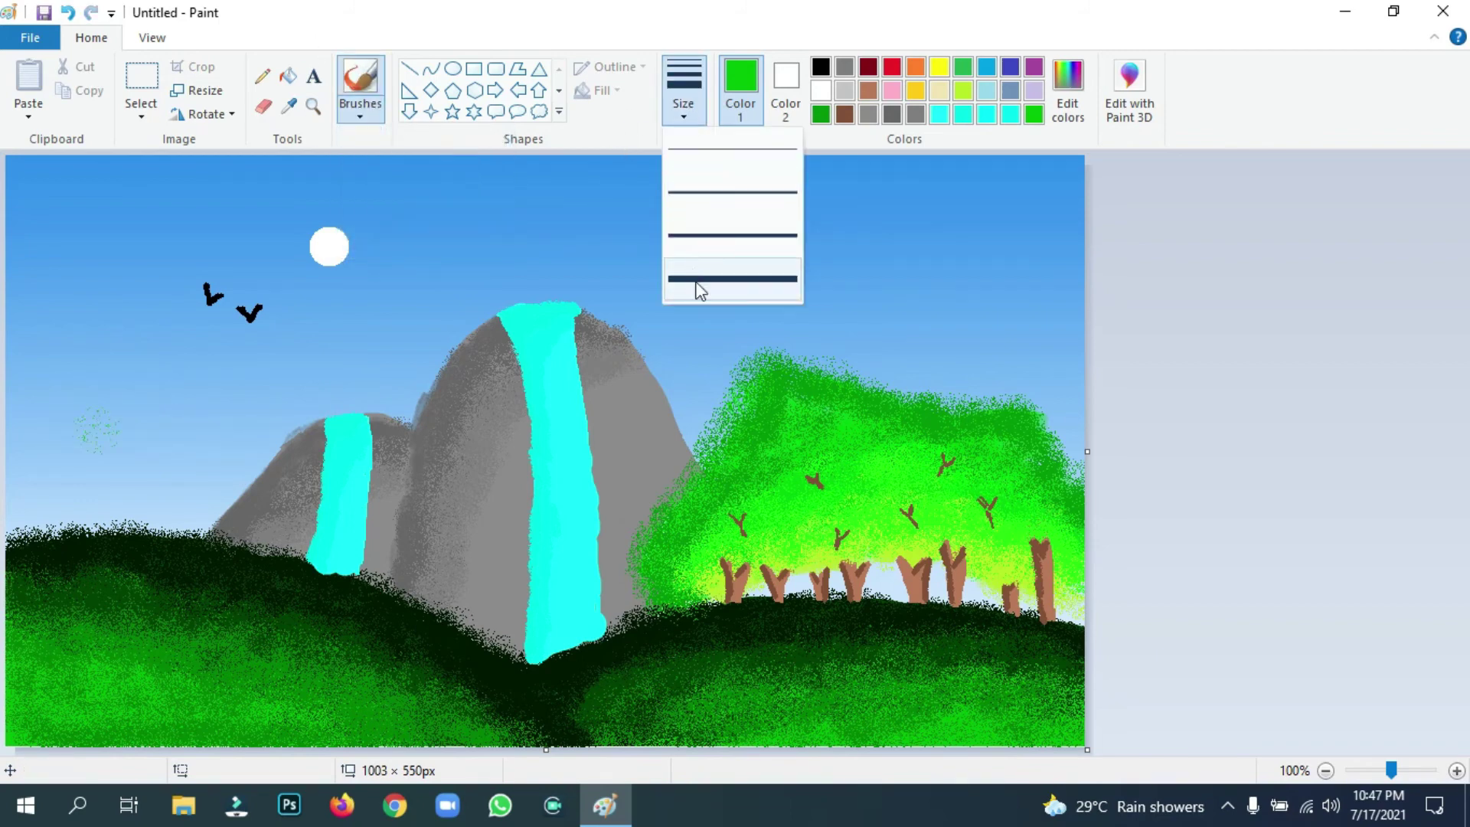
click(697, 289)
drag(562, 435, 562, 434)
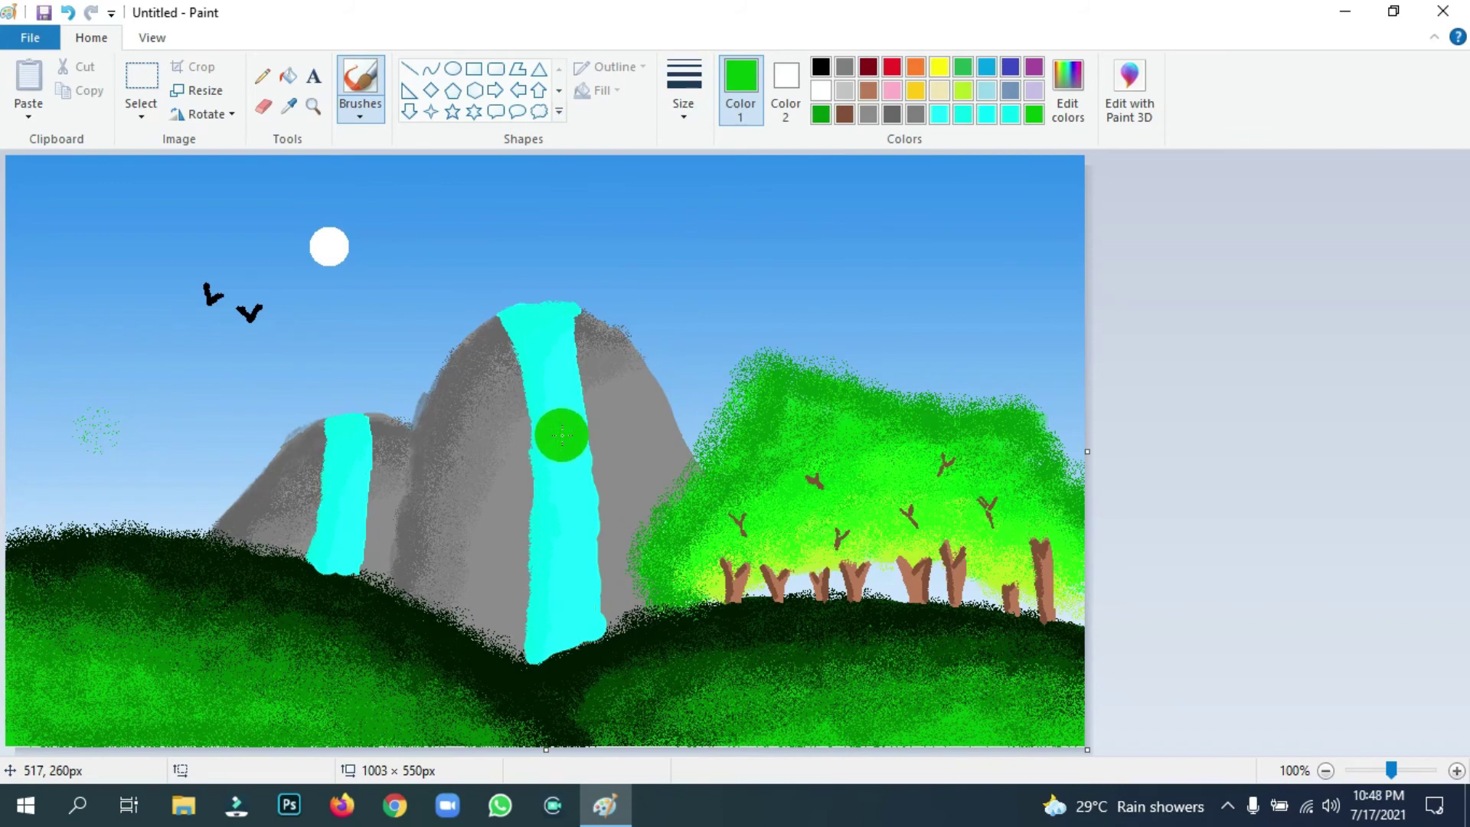
mouse_move(107, 379)
mouse_down()
mouse_move(32, 427)
mouse_move(102, 410)
mouse_move(171, 458)
mouse_move(100, 445)
mouse_move(168, 451)
mouse_move(208, 499)
mouse_move(228, 494)
mouse_up()
Mix a brighter green drawing color with luminance 105.
click(1054, 133)
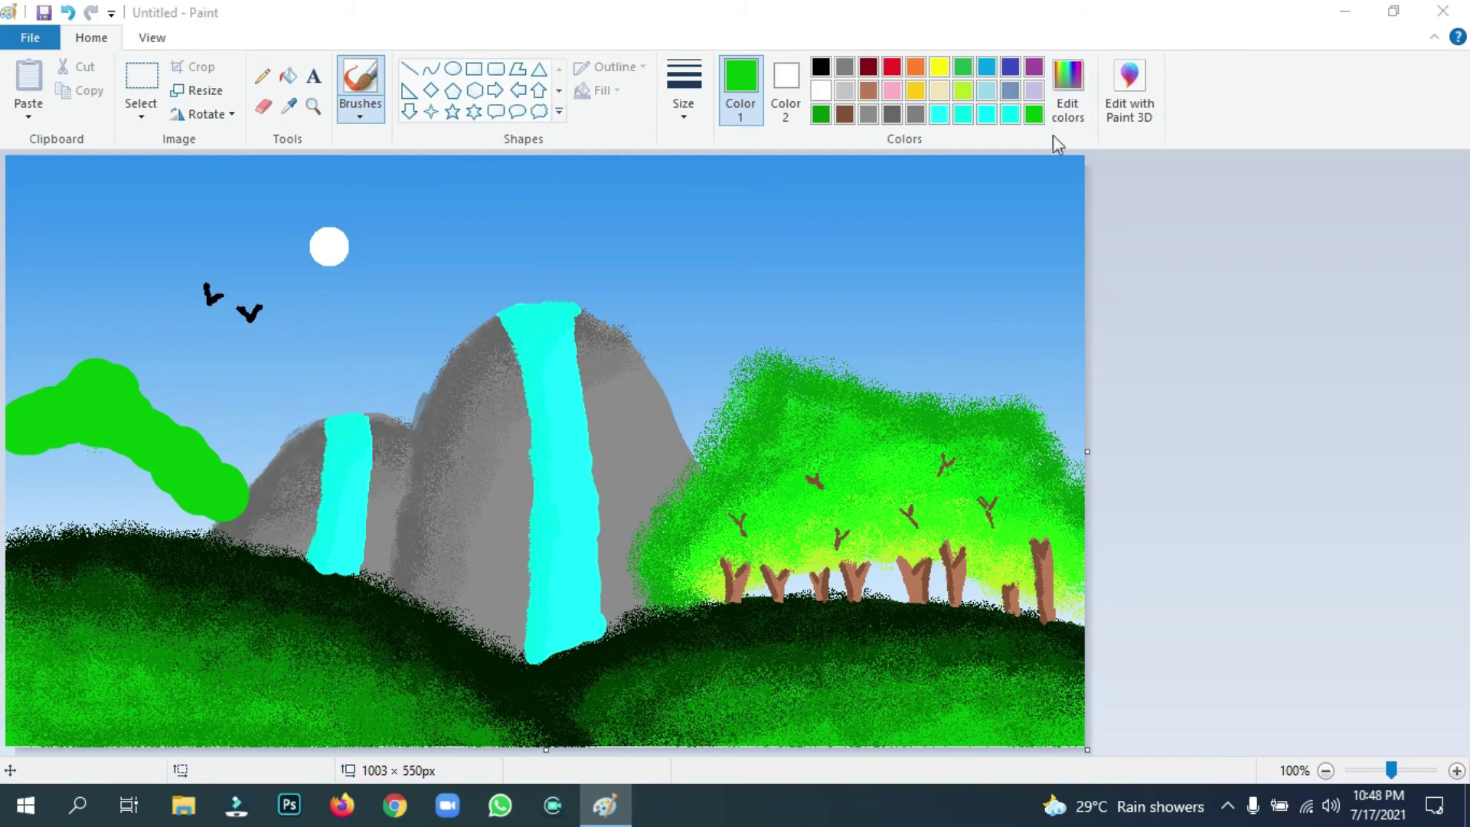
drag(965, 391, 963, 378)
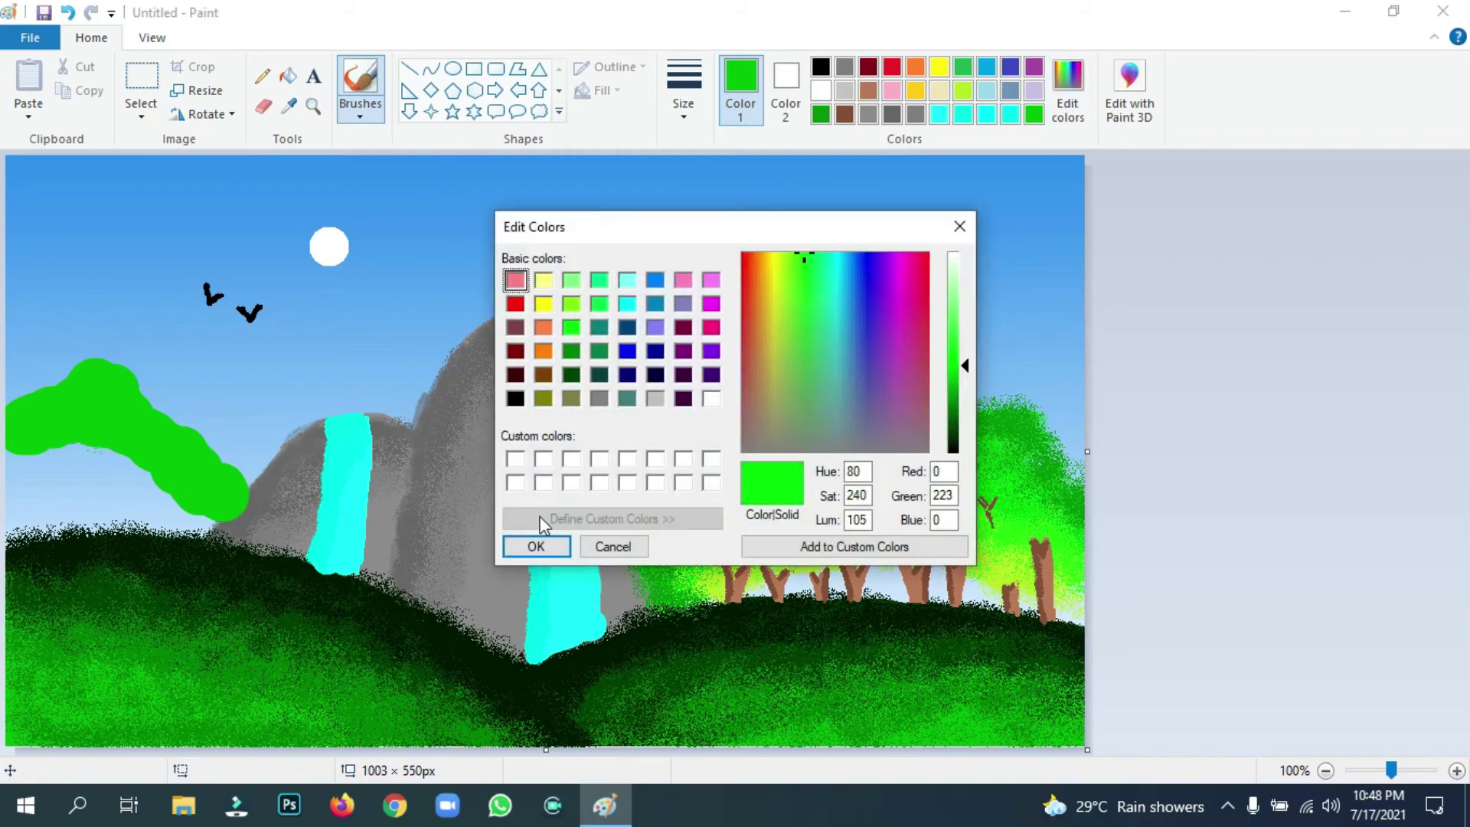
click(536, 546)
Reduce the brush size and paint a bright green band along the lower side of the left canopy.
click(558, 434)
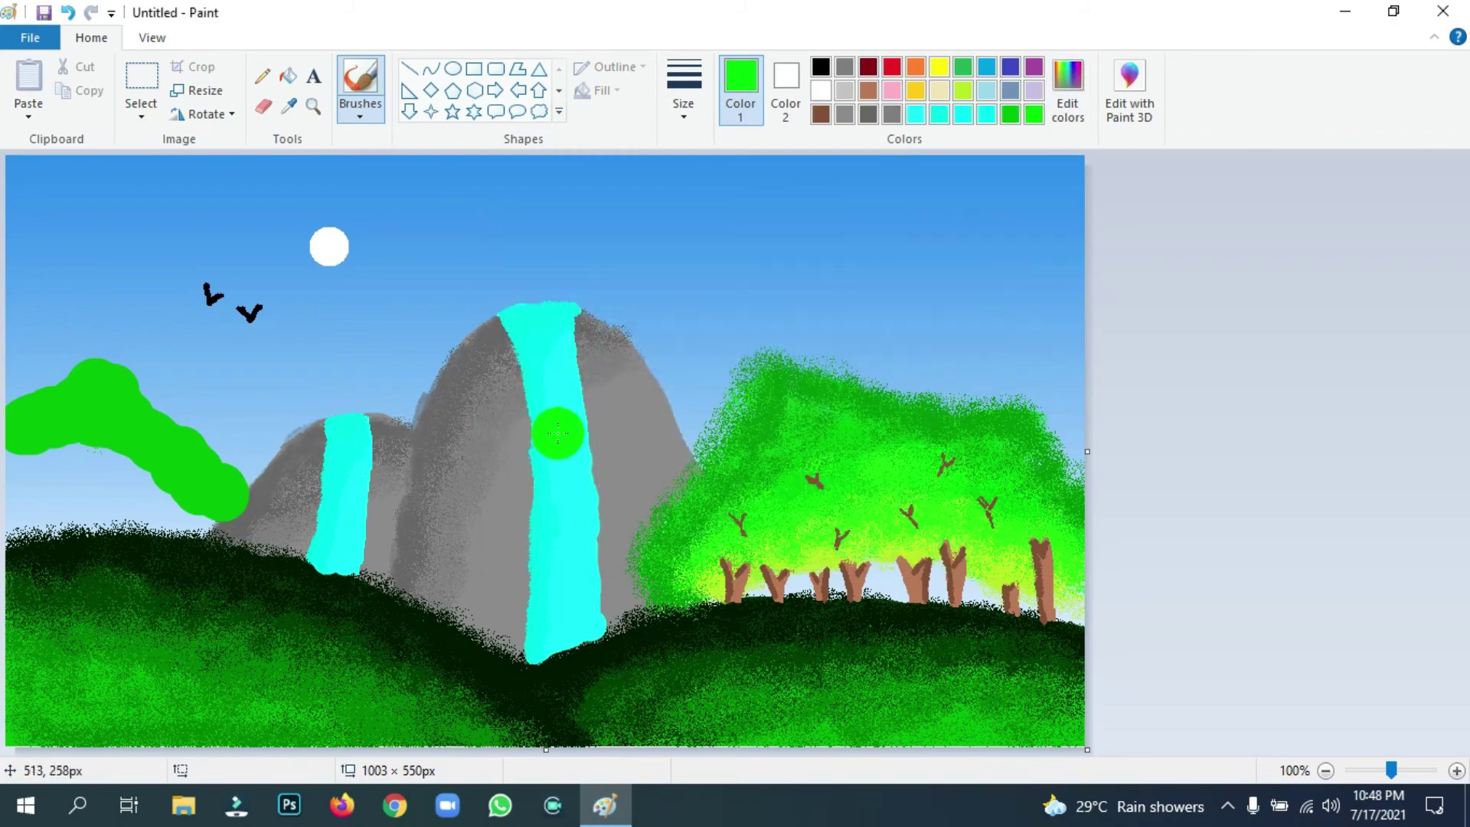
key(ctrl+minus)
key(ctrl+minus)
key(ctrl+minus)
key(ctrl+minus)
key(ctrl+minus)
key(ctrl+minus)
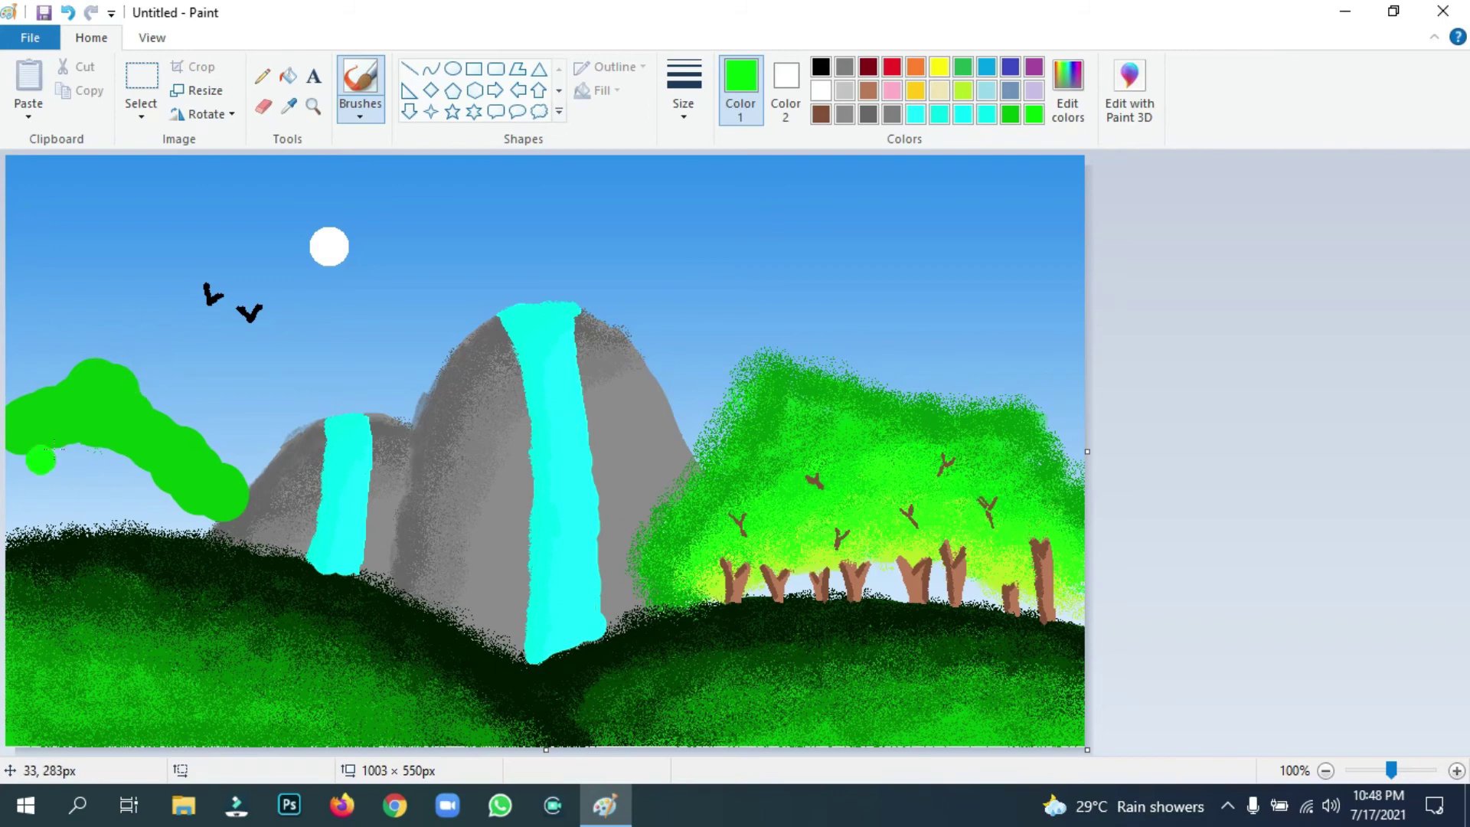
mouse_move(39, 462)
mouse_down()
mouse_move(141, 459)
mouse_move(161, 492)
mouse_move(220, 508)
mouse_move(138, 494)
mouse_move(98, 465)
mouse_move(11, 486)
mouse_up()
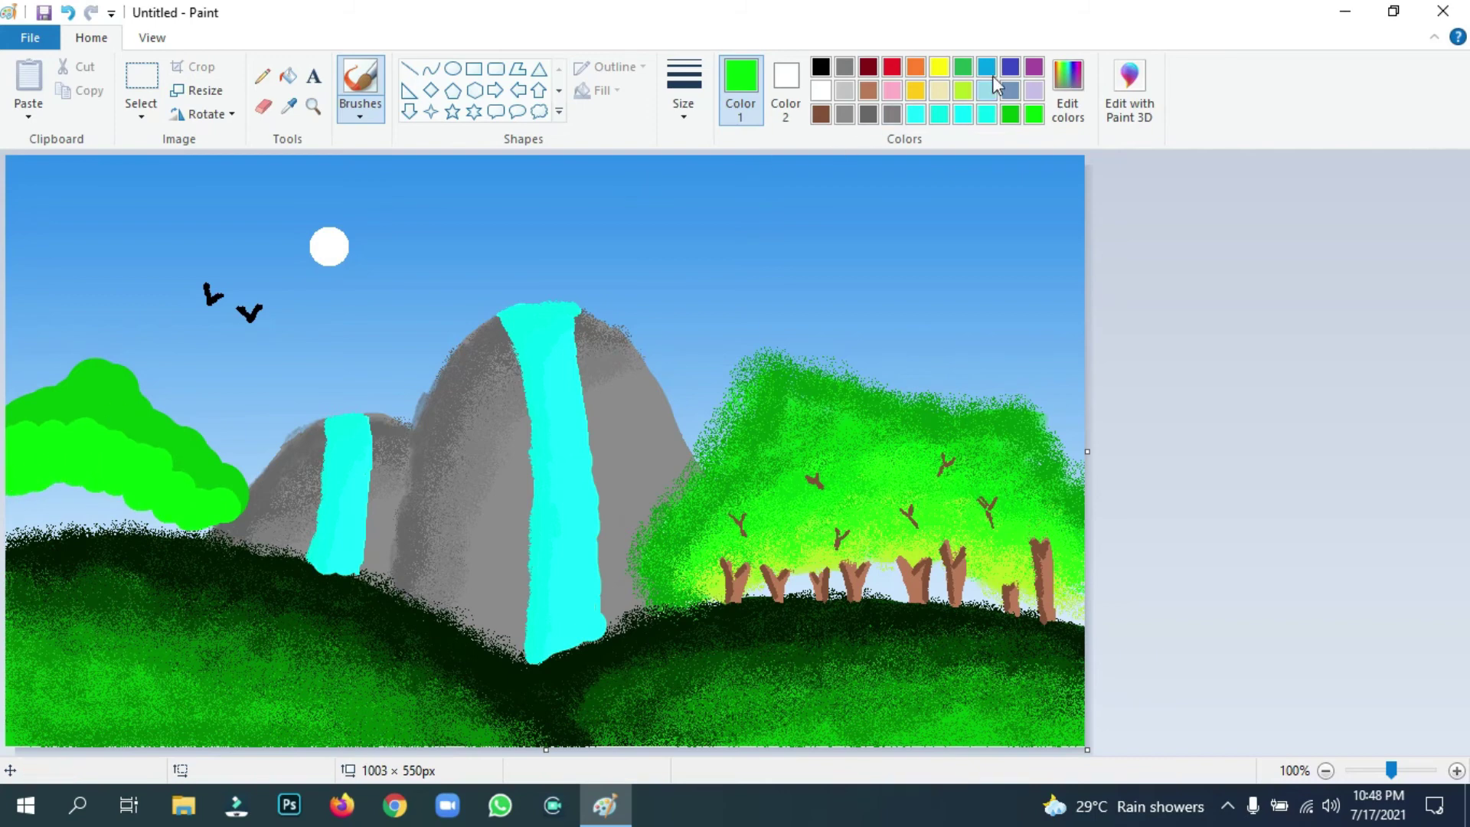
Paint a lime band along the bottom edge of the left canopy, from the canvas edge to the lower mountain.
click(963, 90)
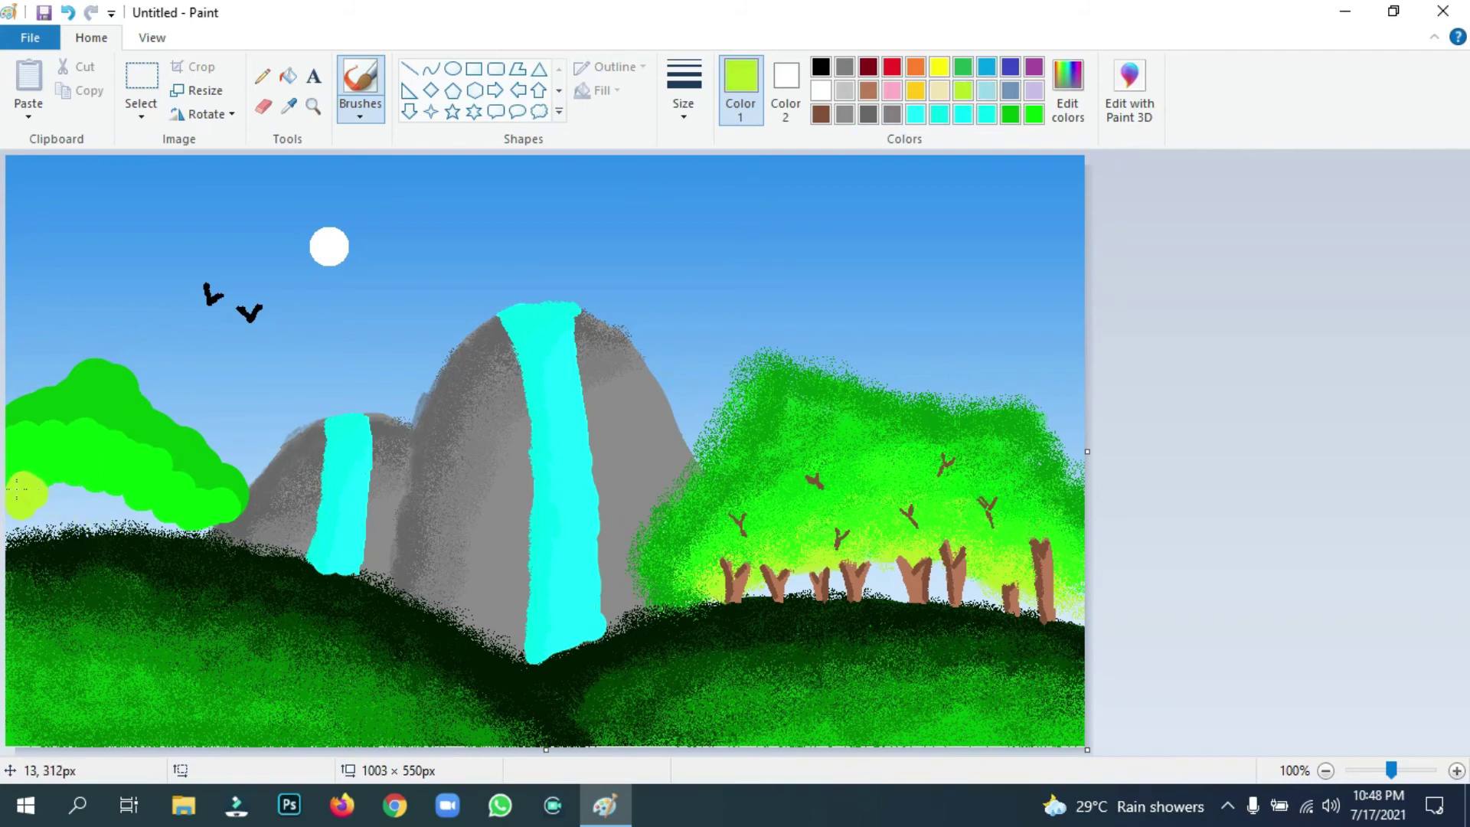
drag(39, 486, 80, 490)
drag(141, 492, 223, 533)
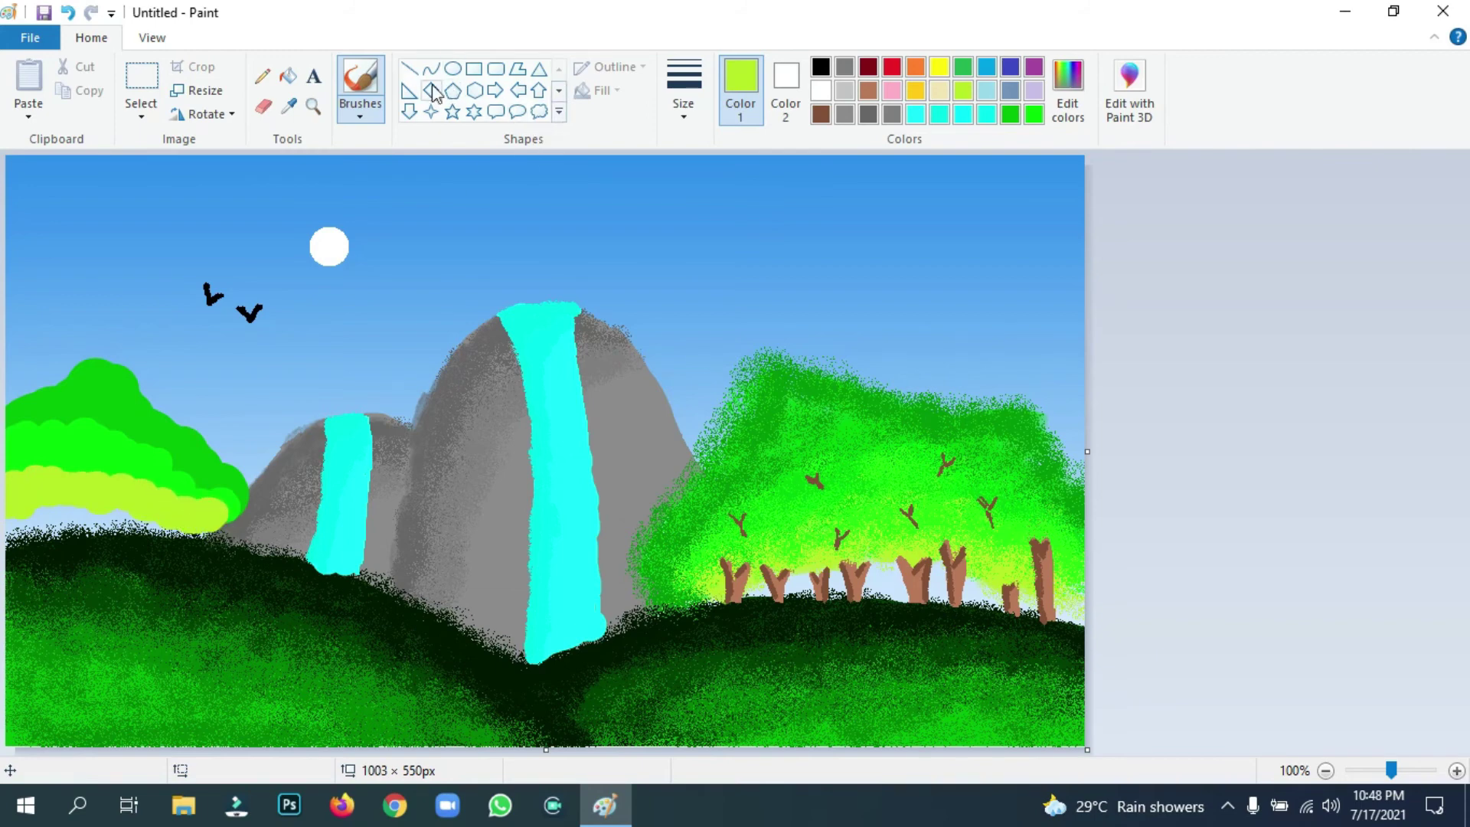
Choose the Airbrush and set it to the second-largest width.
click(360, 114)
click(491, 152)
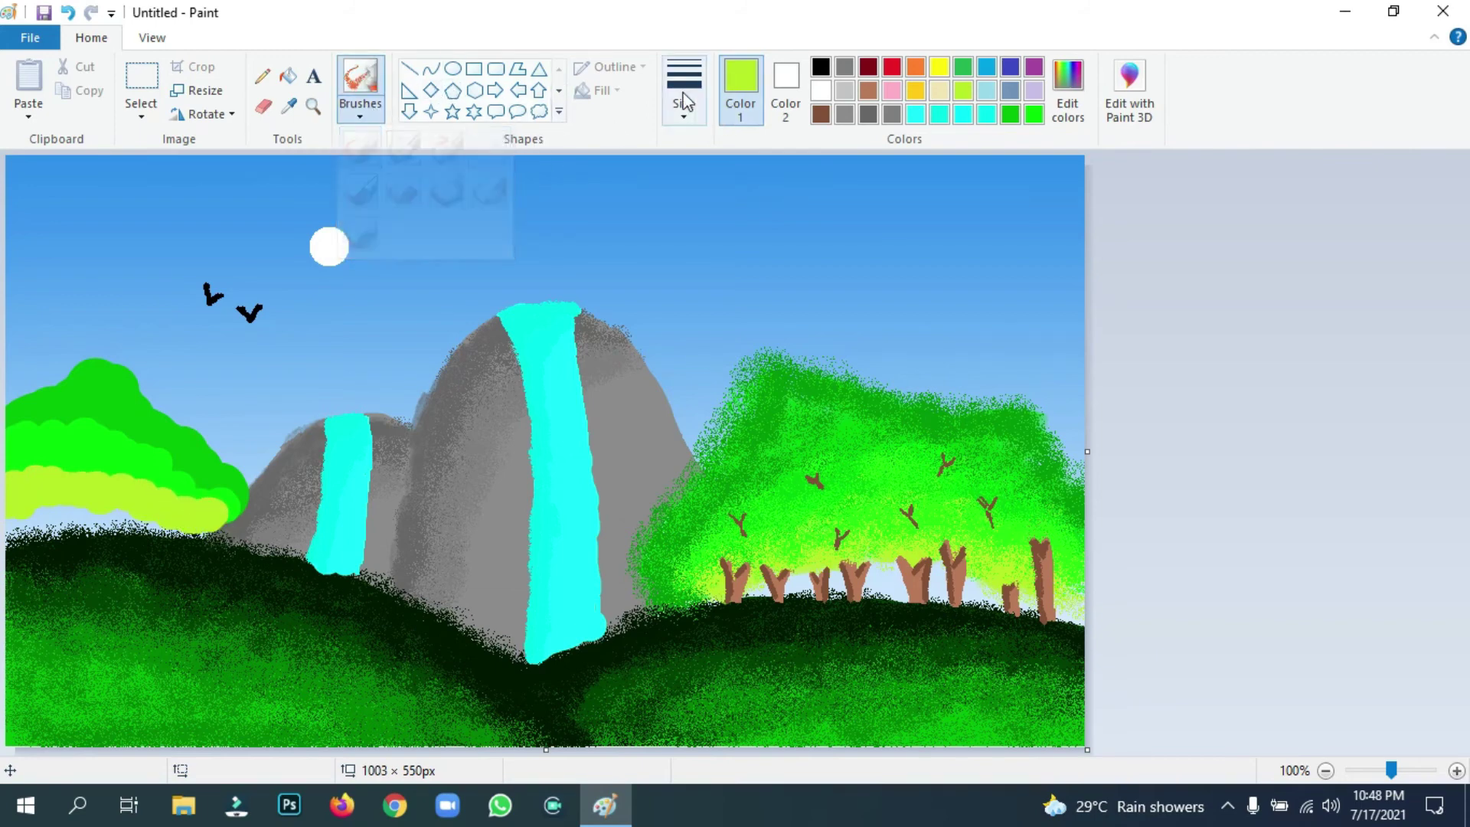
click(684, 90)
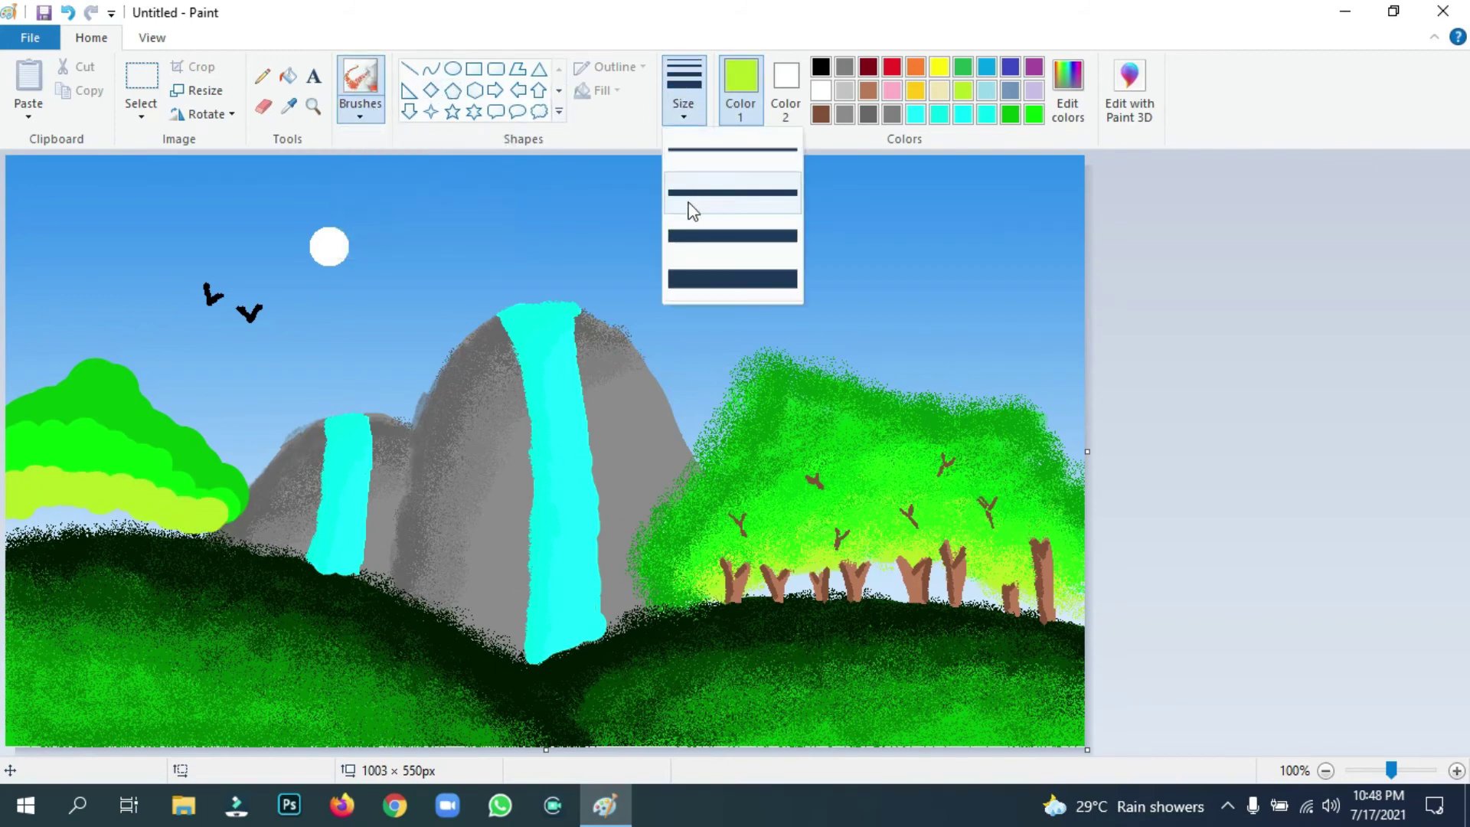
click(742, 236)
Mix a dark green with luminance 57 from the medium green and spray it along the left canopy's upper edge.
click(1011, 114)
click(1068, 92)
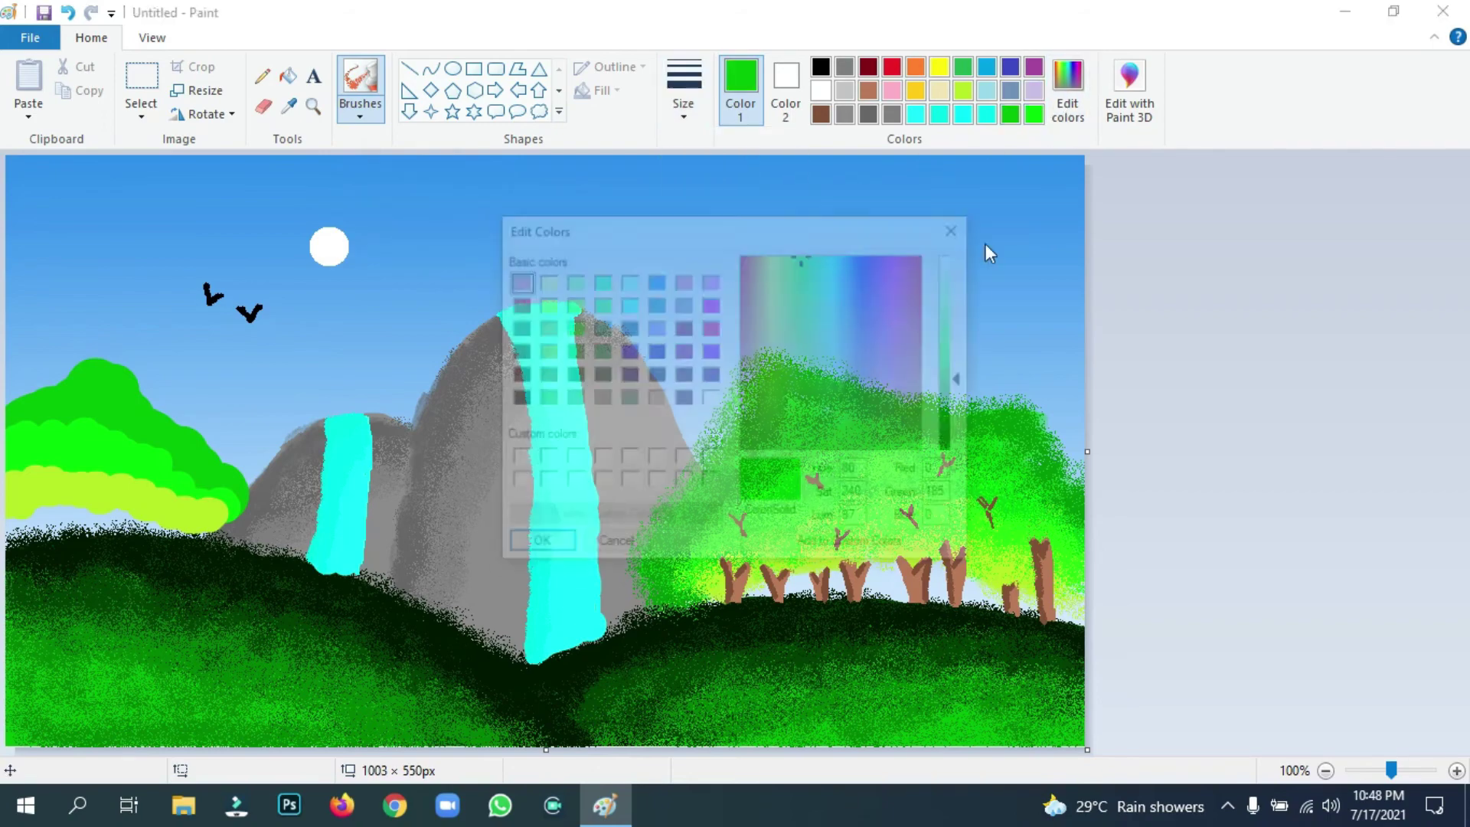
click(967, 405)
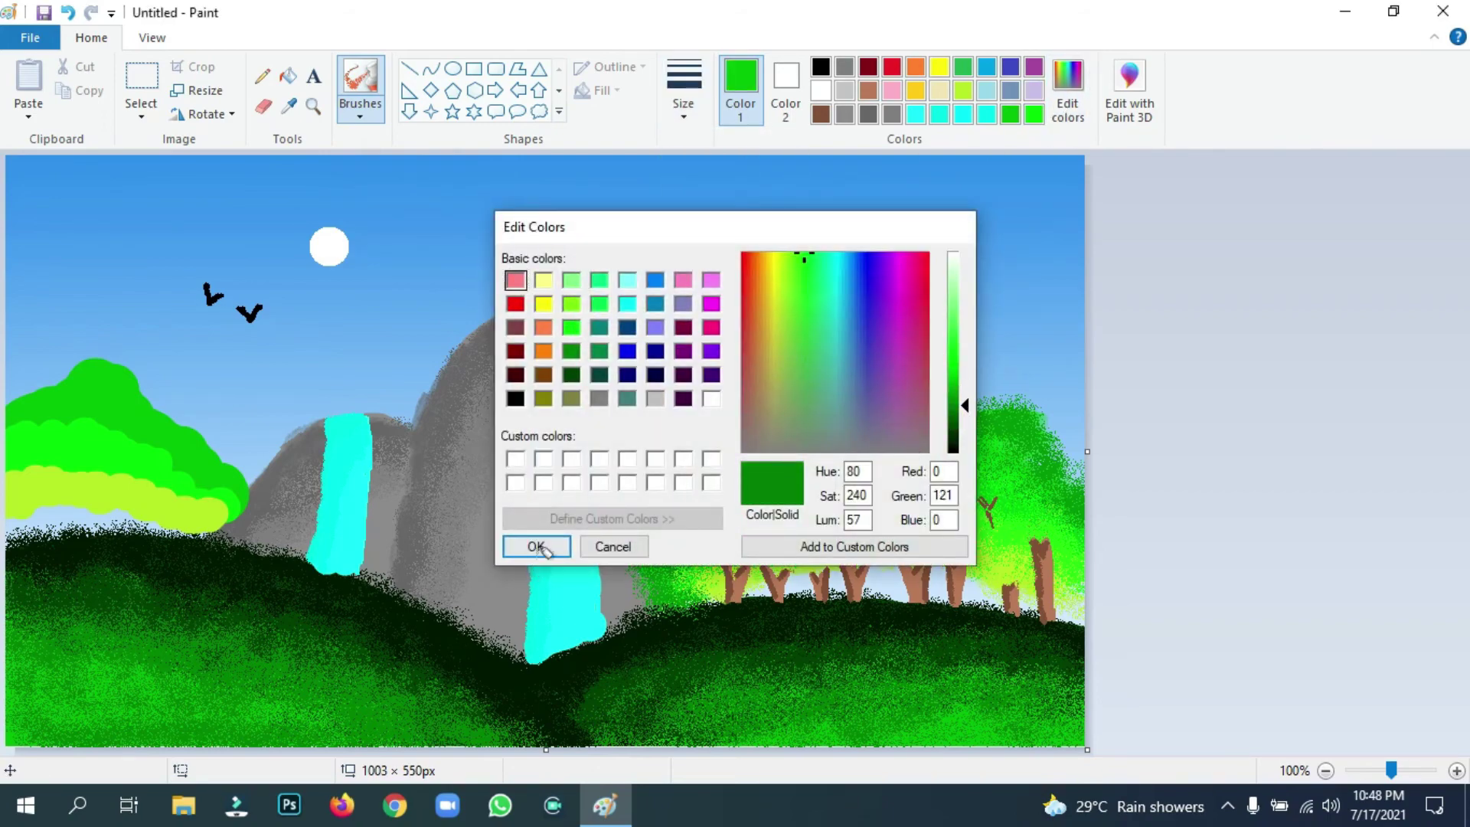
click(536, 547)
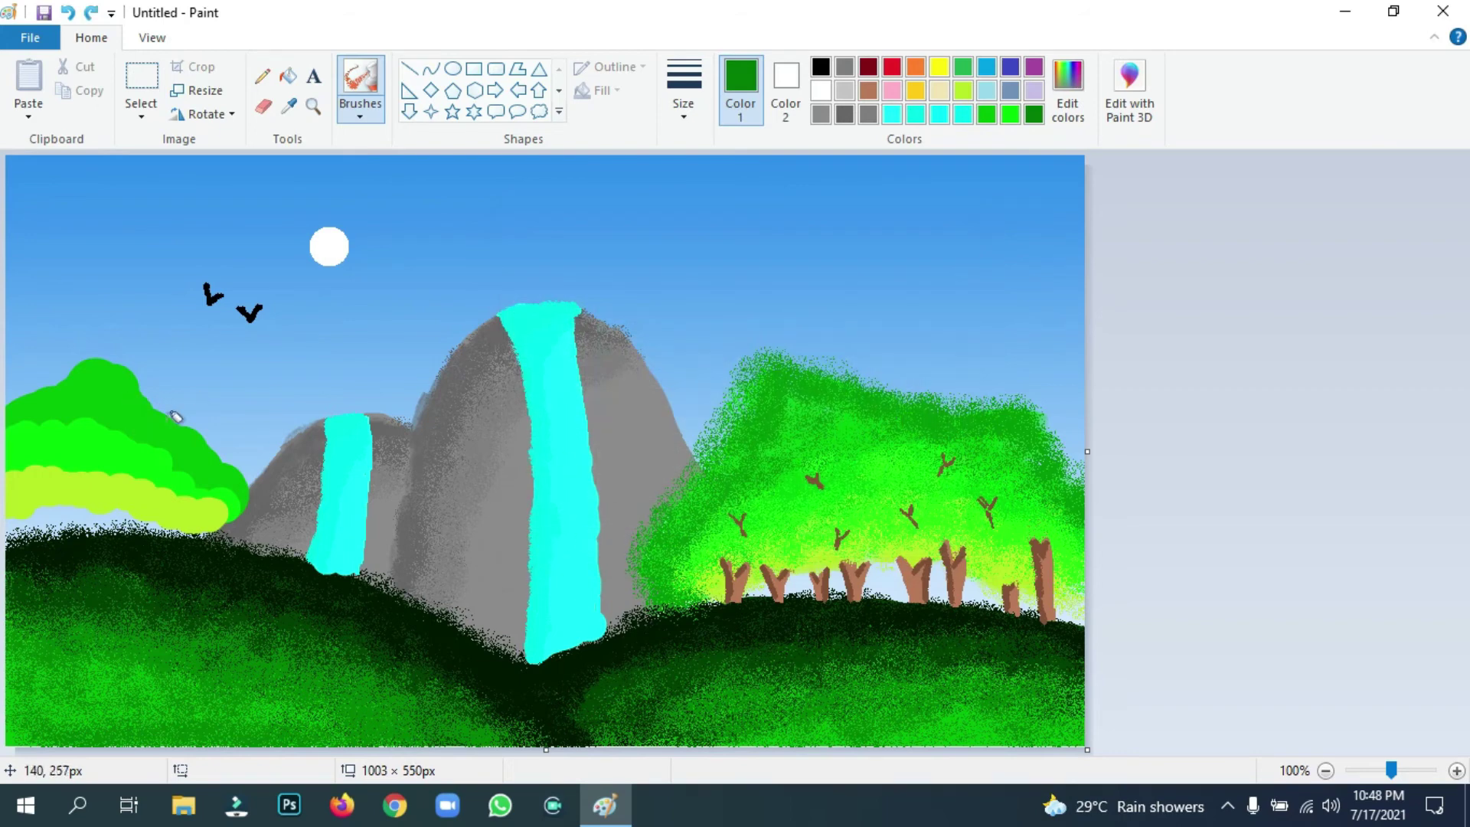
mouse_move(96, 366)
mouse_down()
mouse_move(24, 403)
mouse_move(143, 384)
mouse_move(93, 359)
mouse_move(131, 368)
mouse_move(141, 392)
mouse_move(240, 458)
mouse_up()
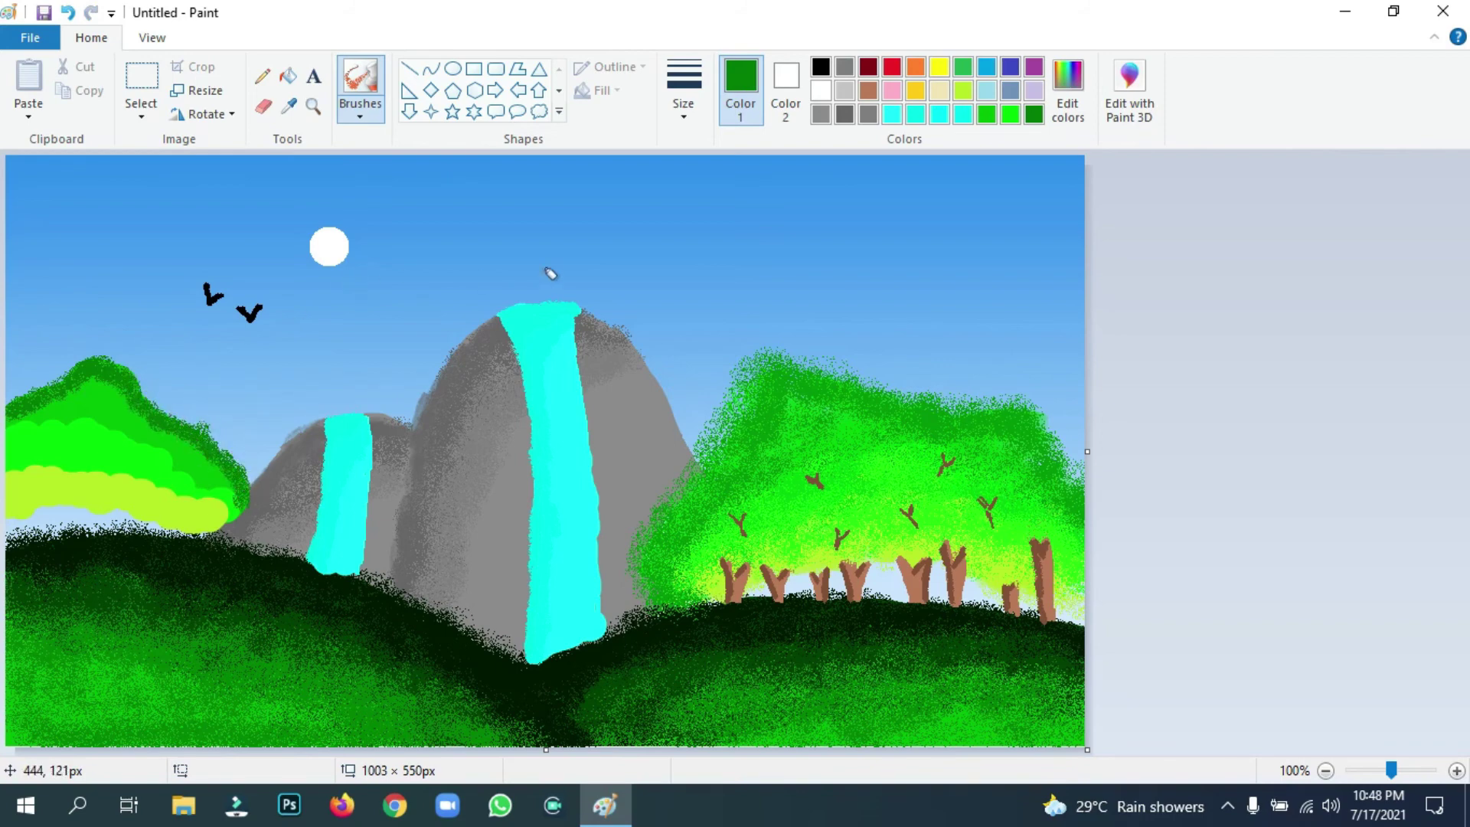
Pick up the medium green from the picture and spray it over the left canopy's border with the bright green band.
click(1068, 96)
click(958, 226)
click(292, 107)
click(15, 505)
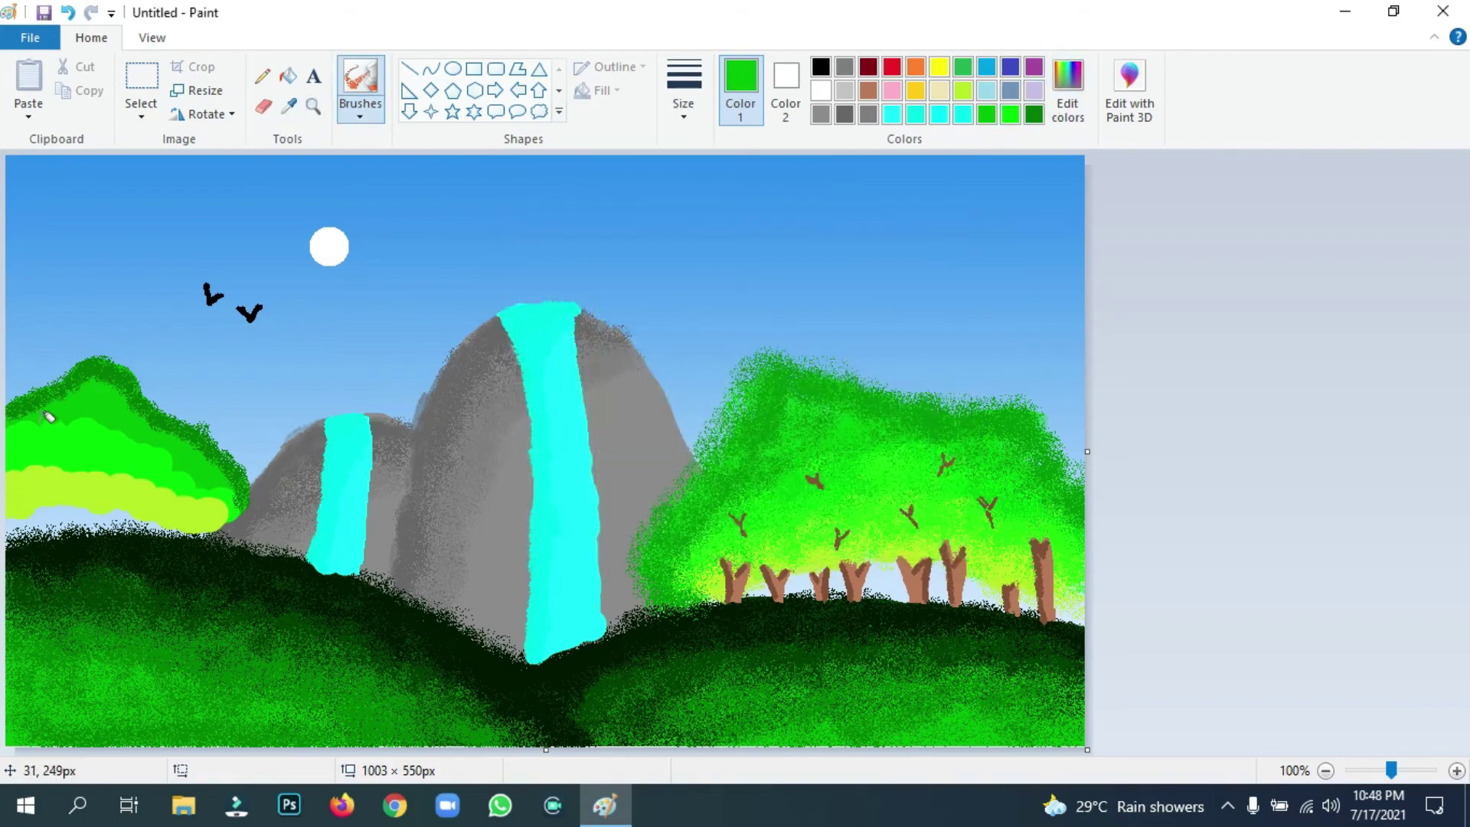
mouse_move(48, 416)
mouse_down()
mouse_move(27, 421)
mouse_move(89, 414)
mouse_move(145, 431)
mouse_move(242, 499)
mouse_up()
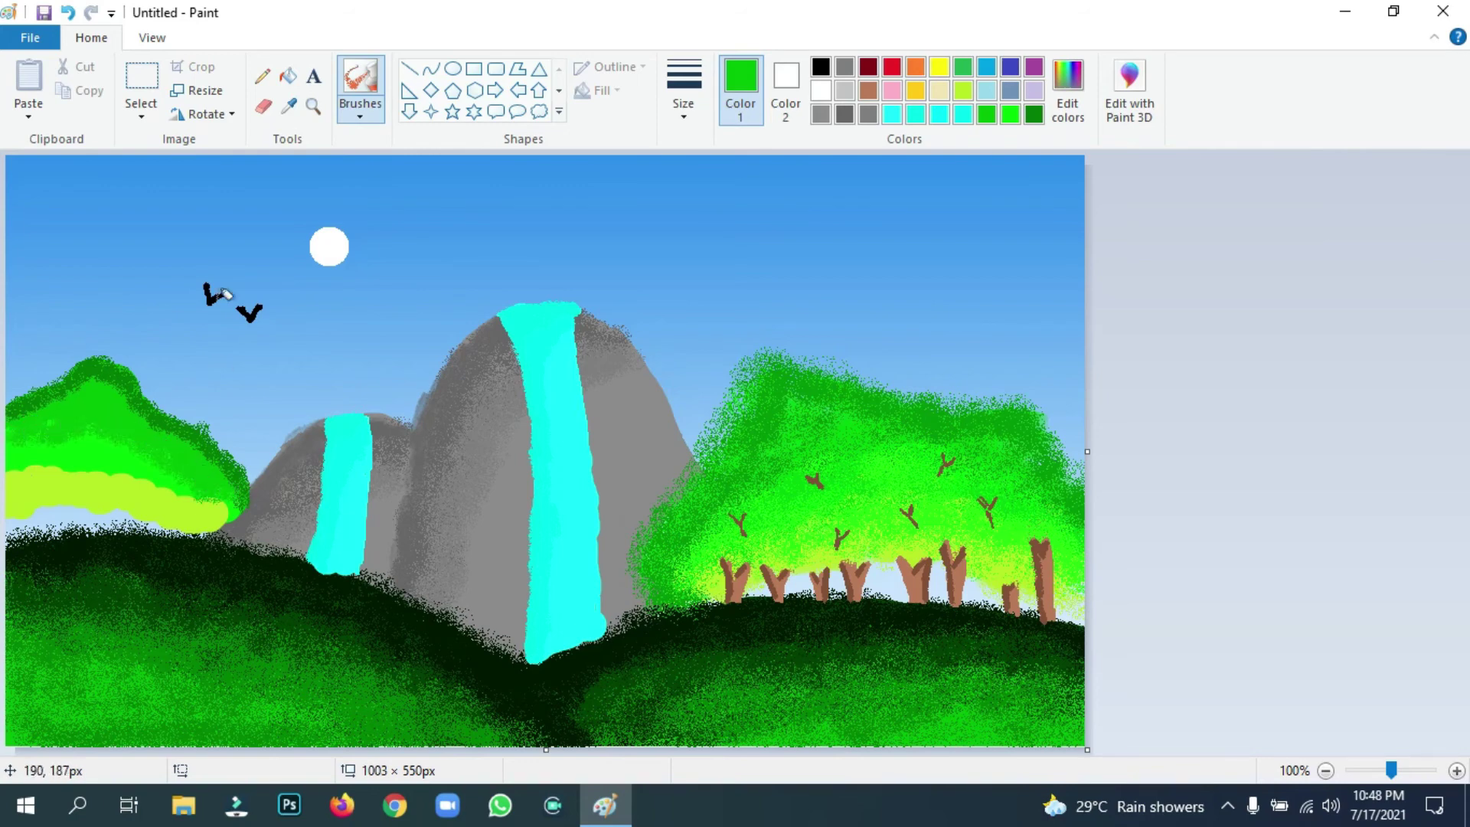
Pick up the bright green from the left canopy and spray it across the border with the lime band.
click(291, 115)
click(103, 454)
mouse_move(102, 457)
mouse_down()
mouse_move(47, 461)
mouse_move(21, 479)
mouse_move(152, 469)
mouse_move(165, 487)
mouse_move(224, 509)
mouse_up()
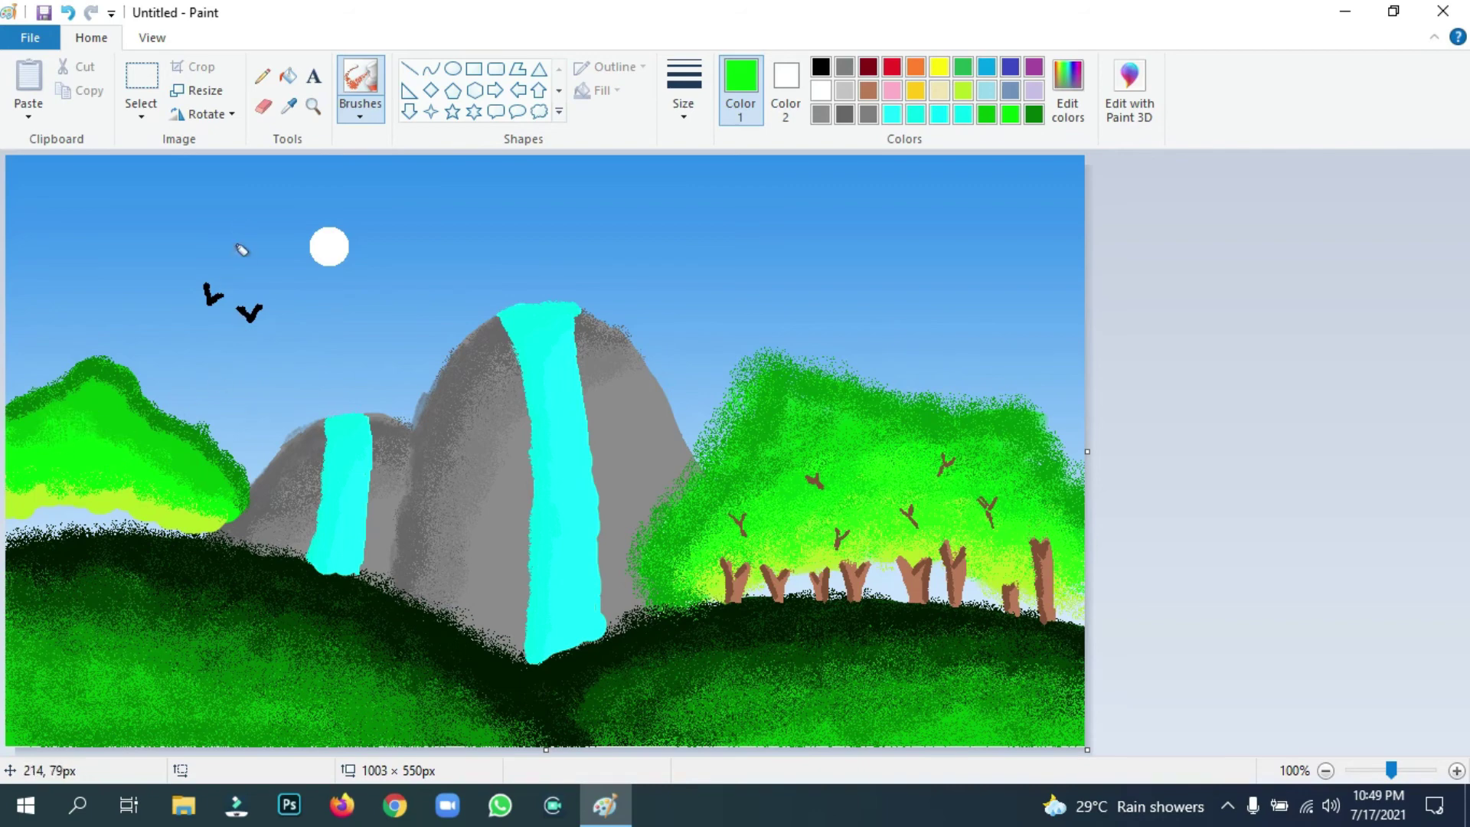
Pick up the dark green from the left canopy's edge and spray shading over its upper part.
click(289, 105)
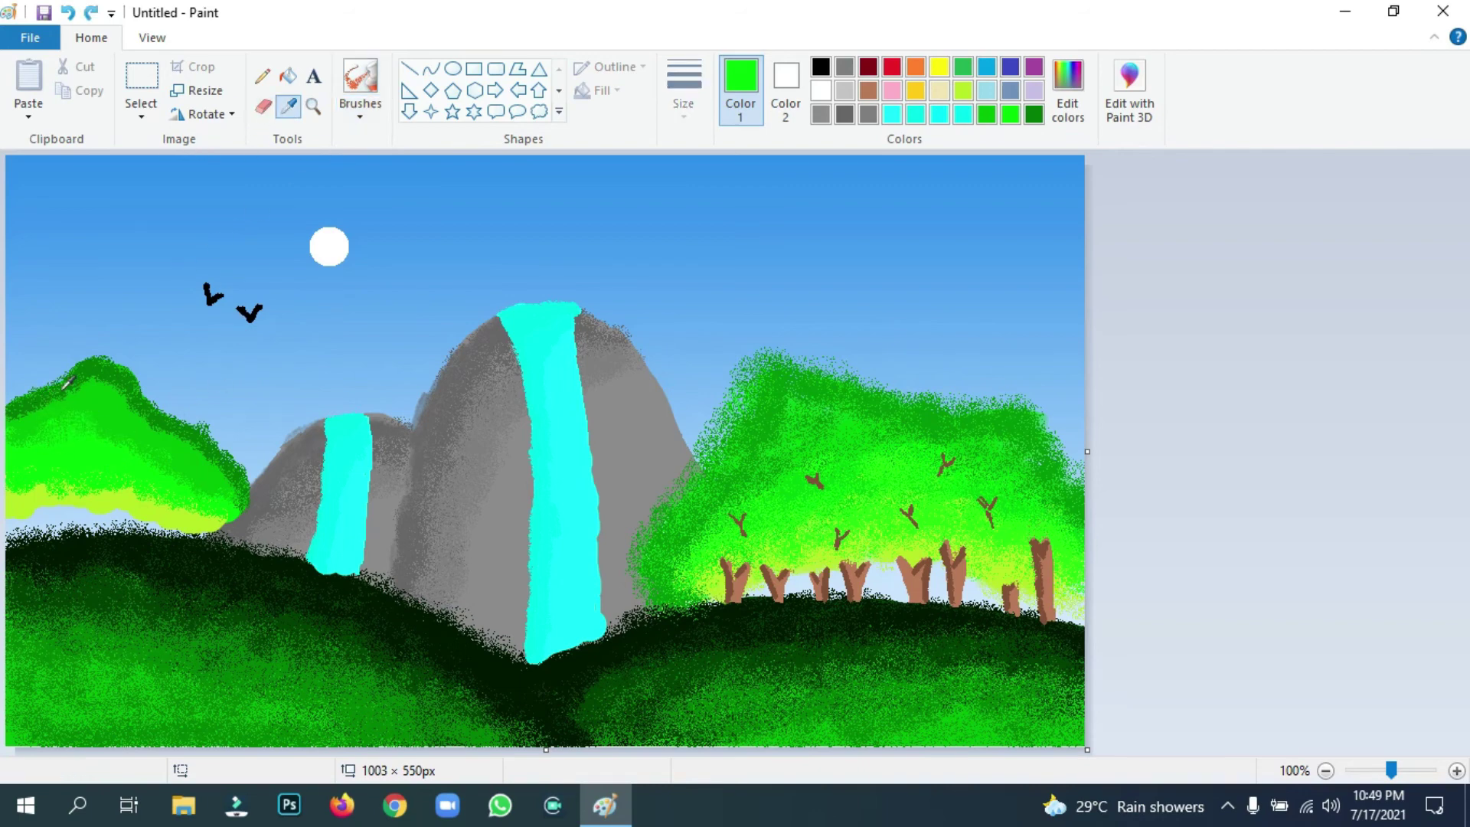
click(67, 382)
mouse_move(66, 393)
mouse_down()
mouse_move(21, 421)
mouse_move(109, 373)
mouse_move(118, 401)
mouse_move(195, 442)
mouse_move(249, 470)
mouse_up()
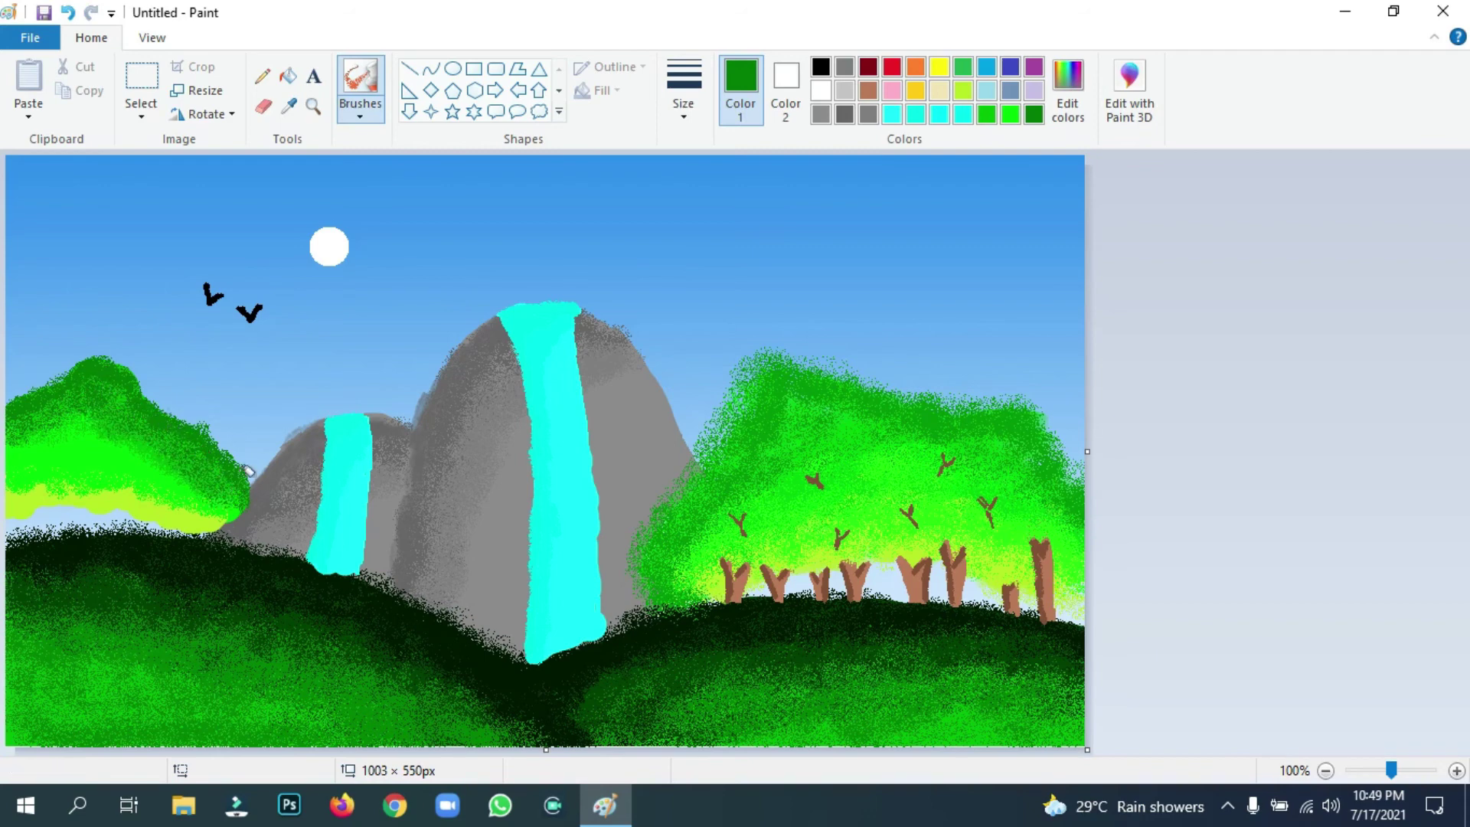
Spray medium green over the left canopy's middle to soften the dark green shading.
click(289, 105)
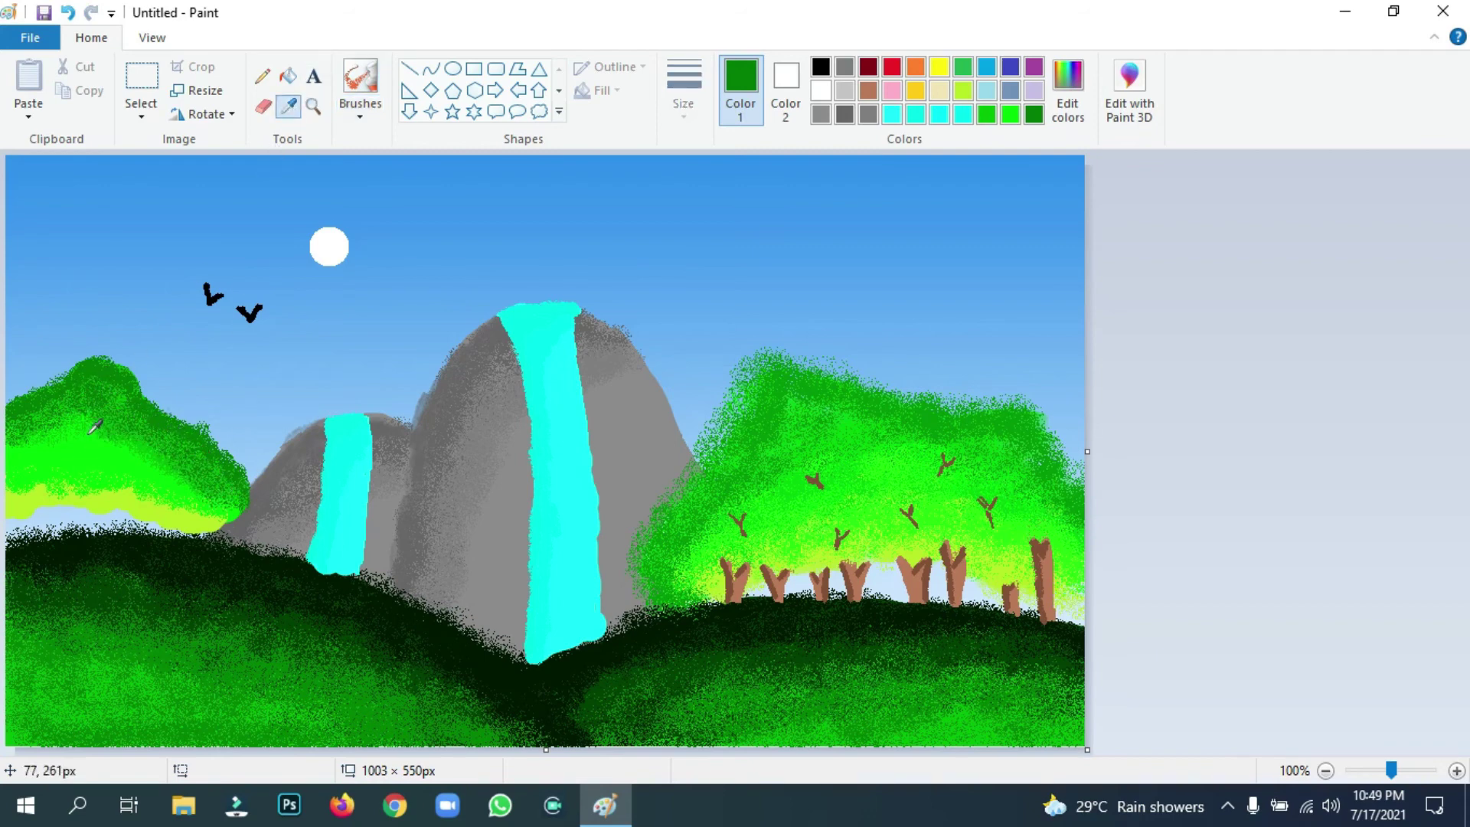
click(67, 423)
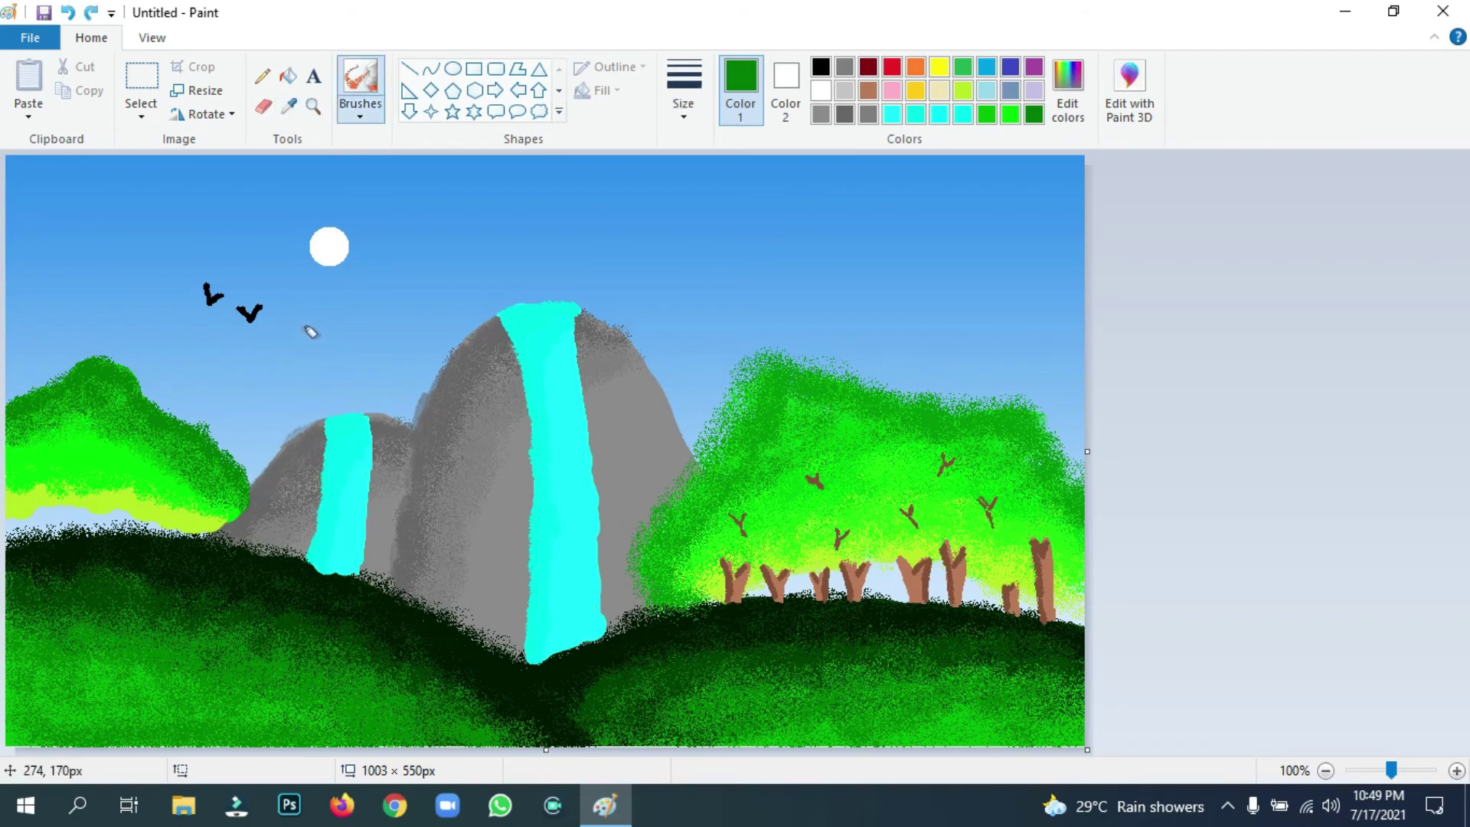
click(988, 116)
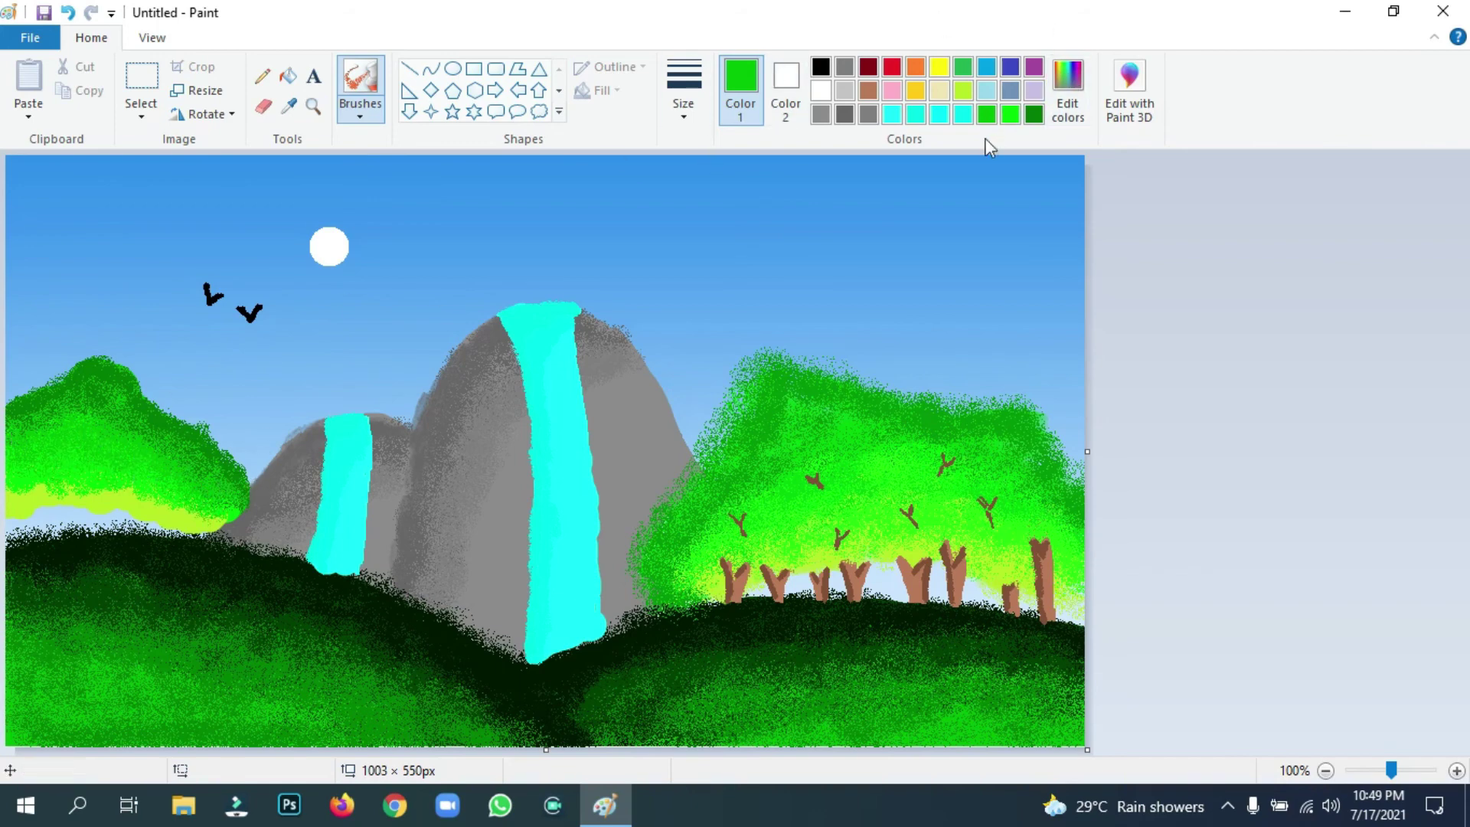
Spray lime texture into the left canopy's lower part and blend its upper border with medium green.
click(1011, 115)
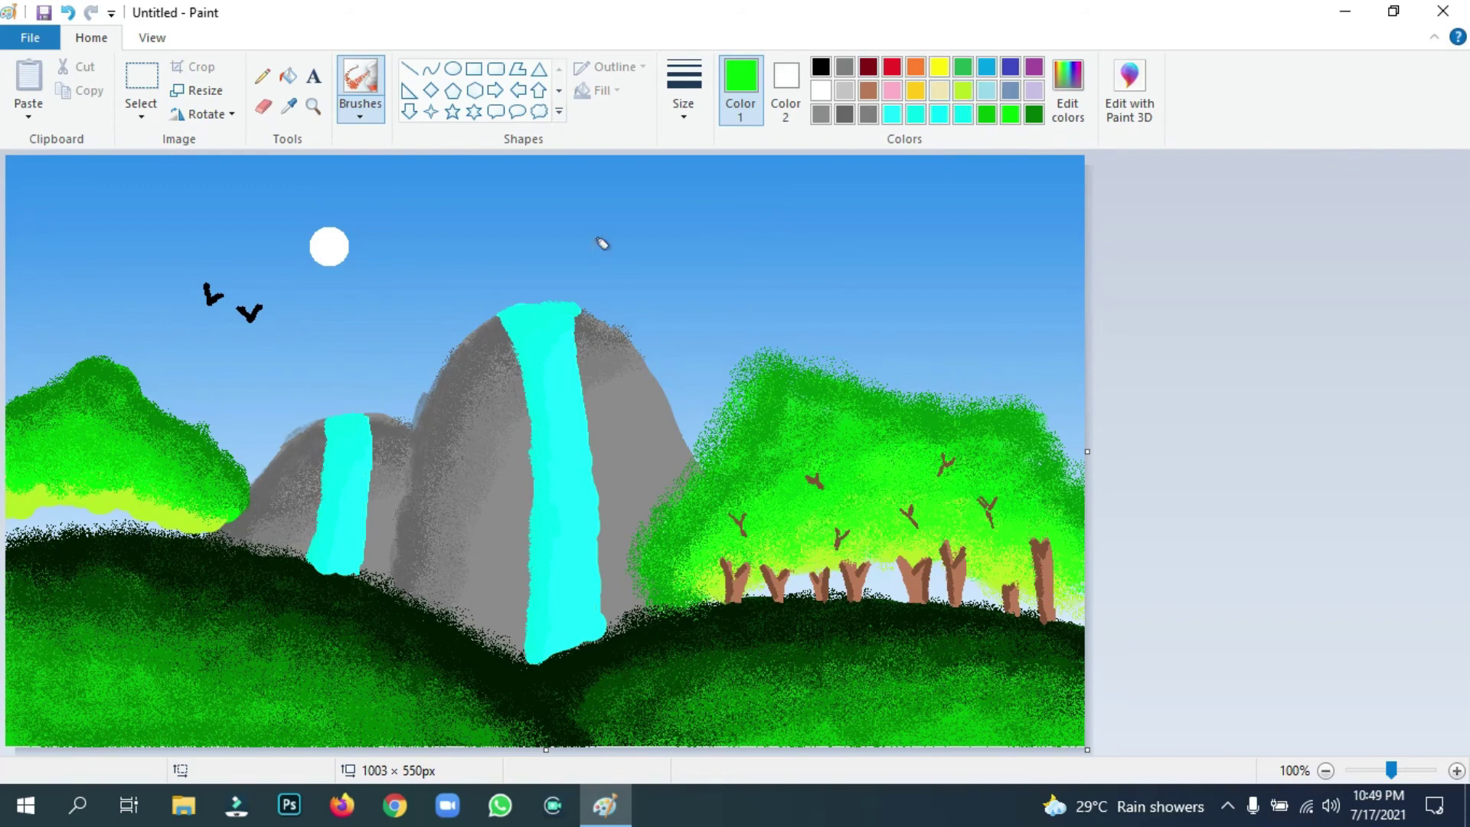
click(962, 91)
mouse_move(71, 474)
mouse_down()
mouse_move(41, 479)
mouse_move(213, 502)
mouse_up()
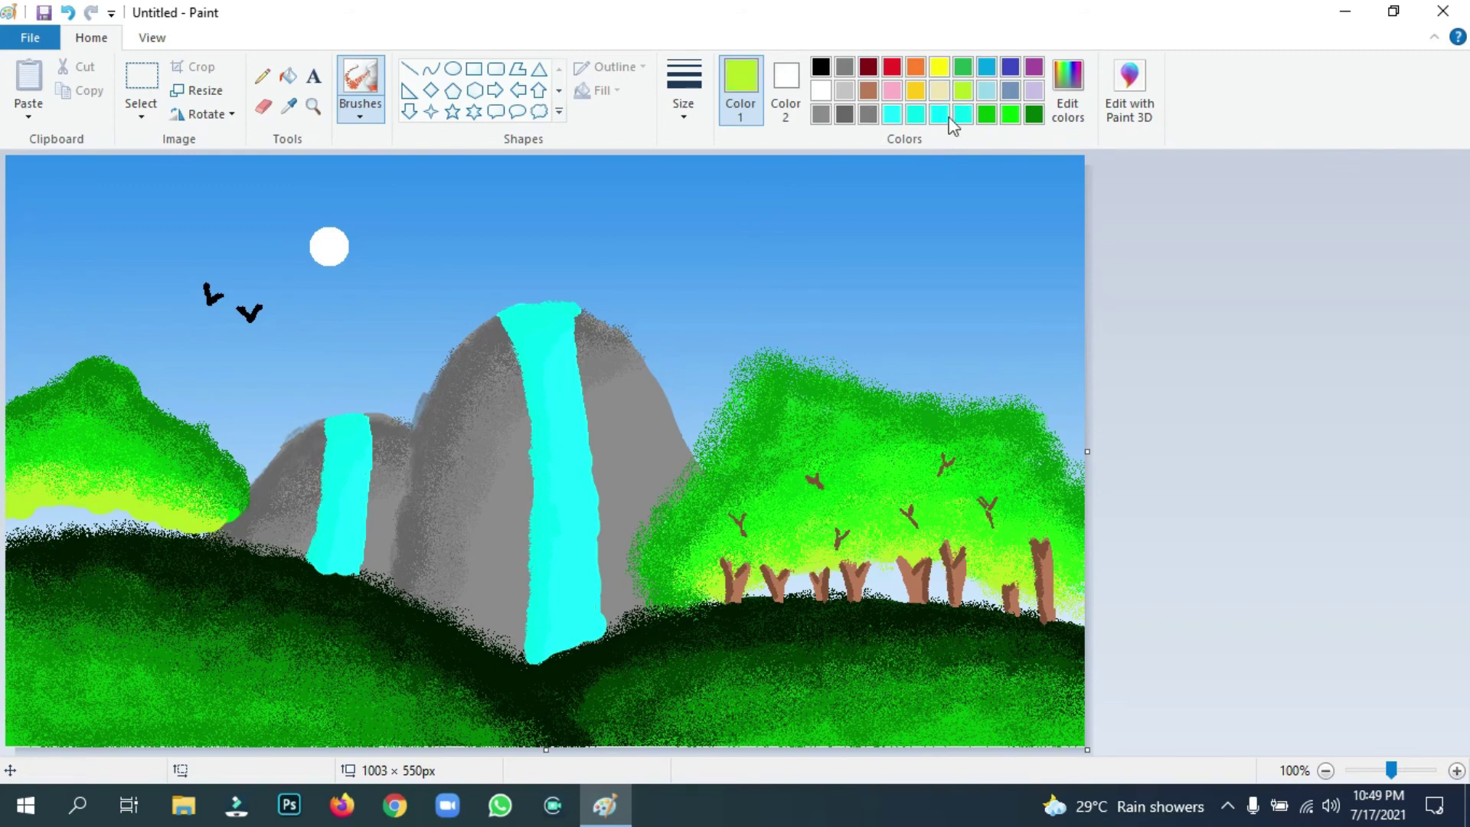
click(987, 114)
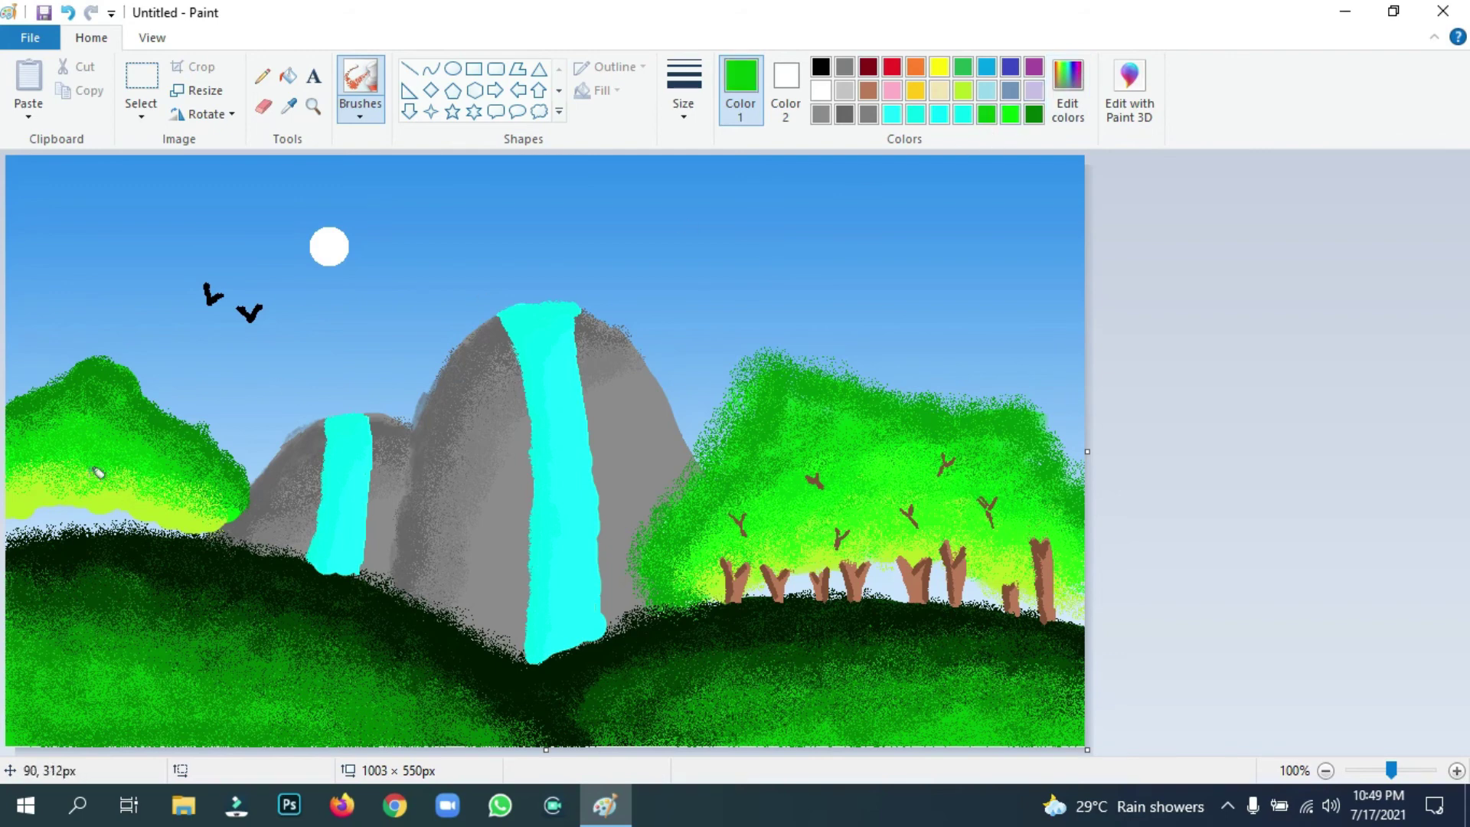
mouse_move(98, 470)
mouse_down()
mouse_move(38, 478)
mouse_move(122, 466)
mouse_move(70, 461)
mouse_move(231, 482)
mouse_move(69, 464)
mouse_move(38, 479)
mouse_up()
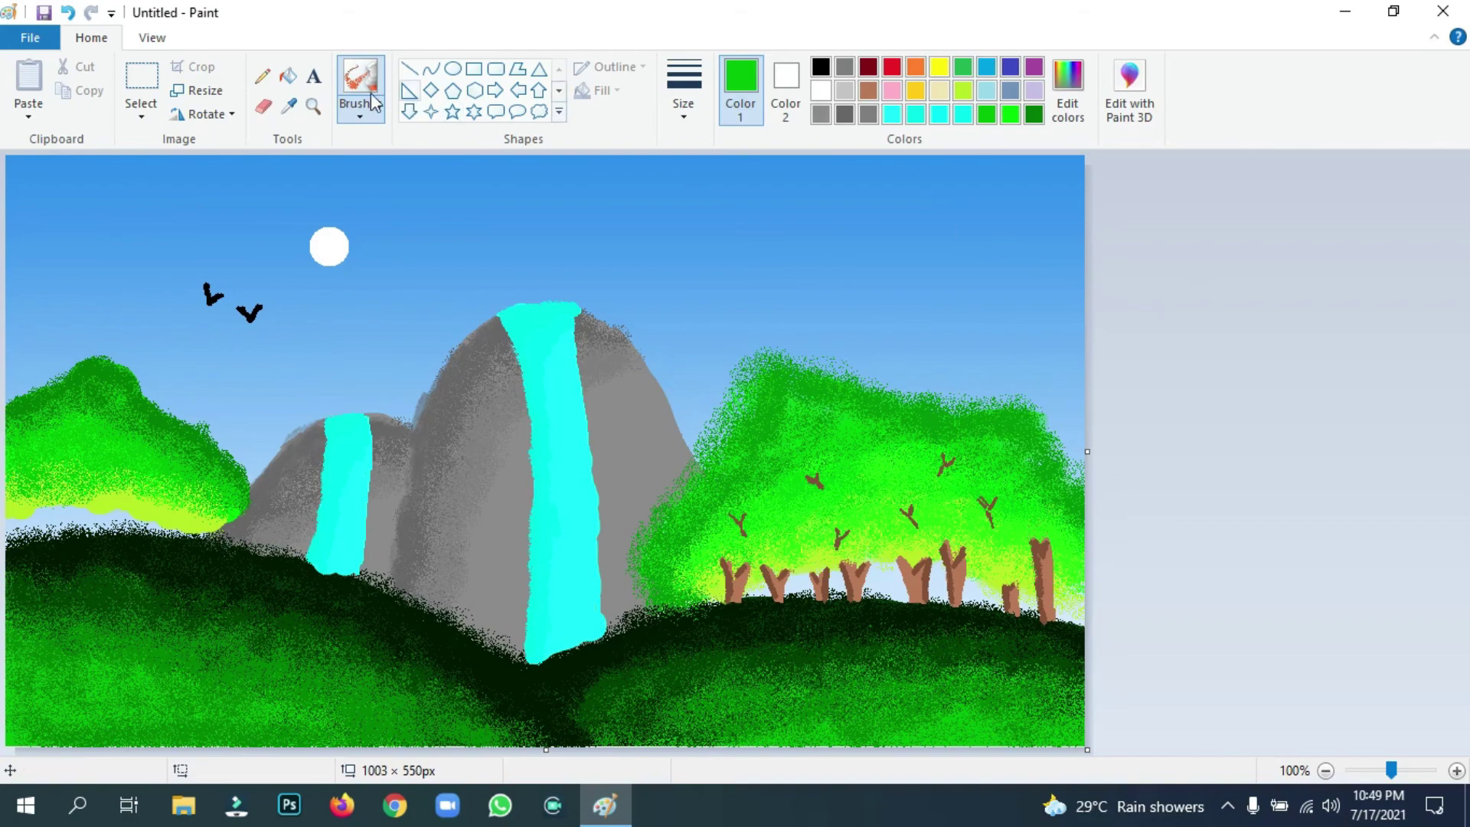
Draw two forked brown trunks with the Pencil under the left end of the left canopy.
click(289, 106)
click(868, 94)
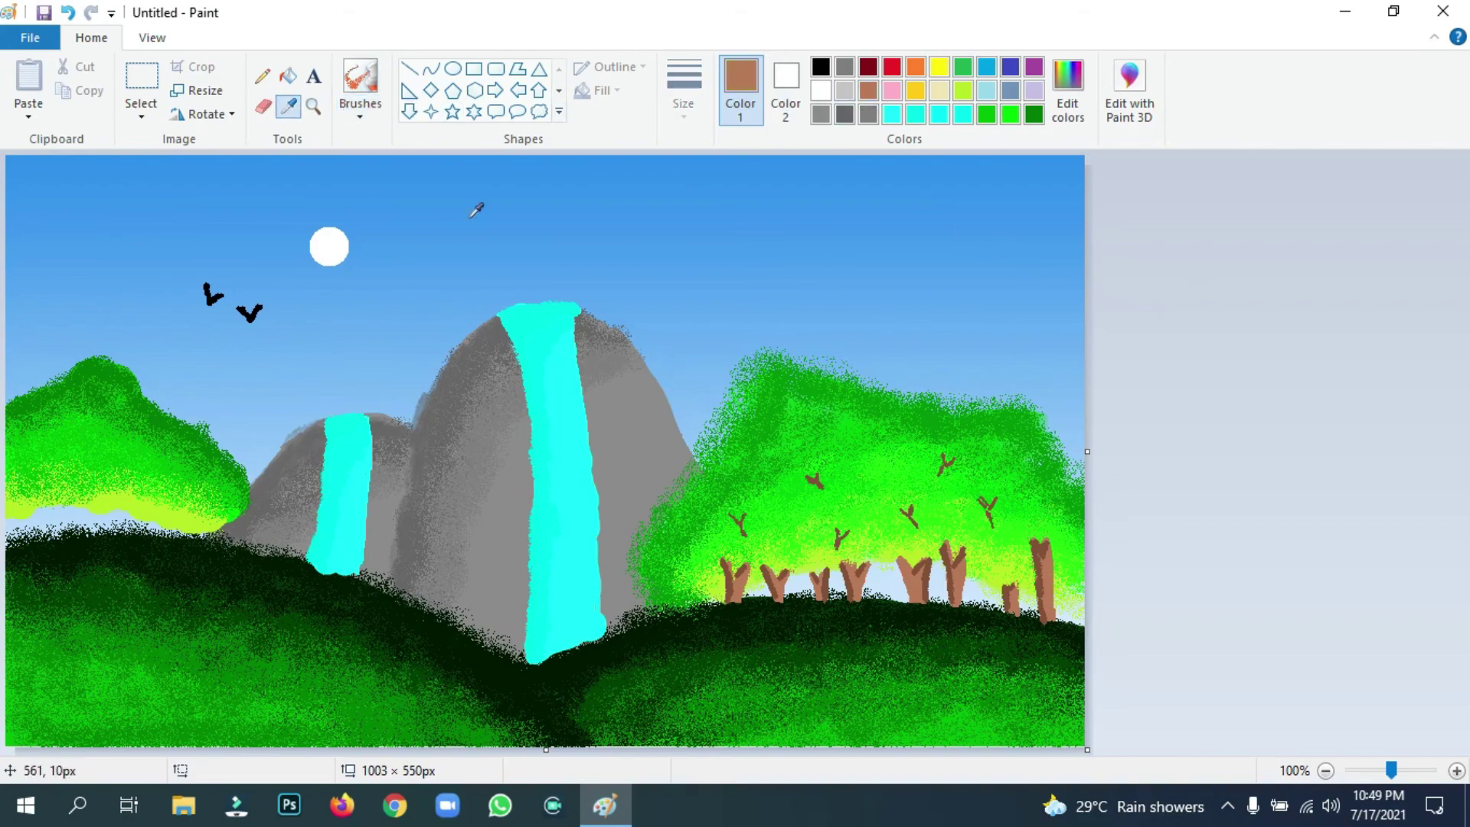
click(262, 76)
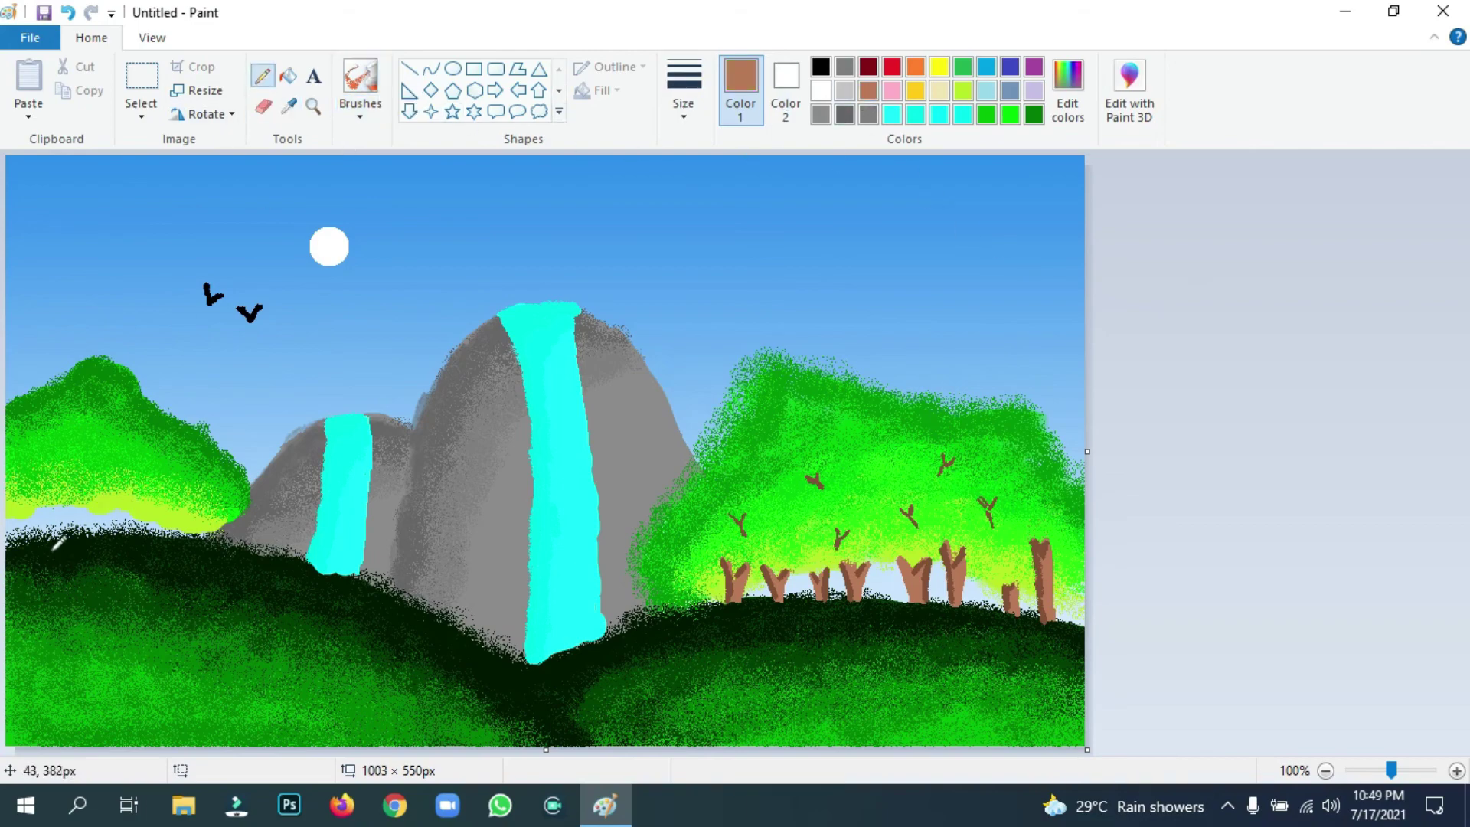
mouse_move(32, 504)
mouse_down()
mouse_move(38, 532)
mouse_move(35, 506)
mouse_up()
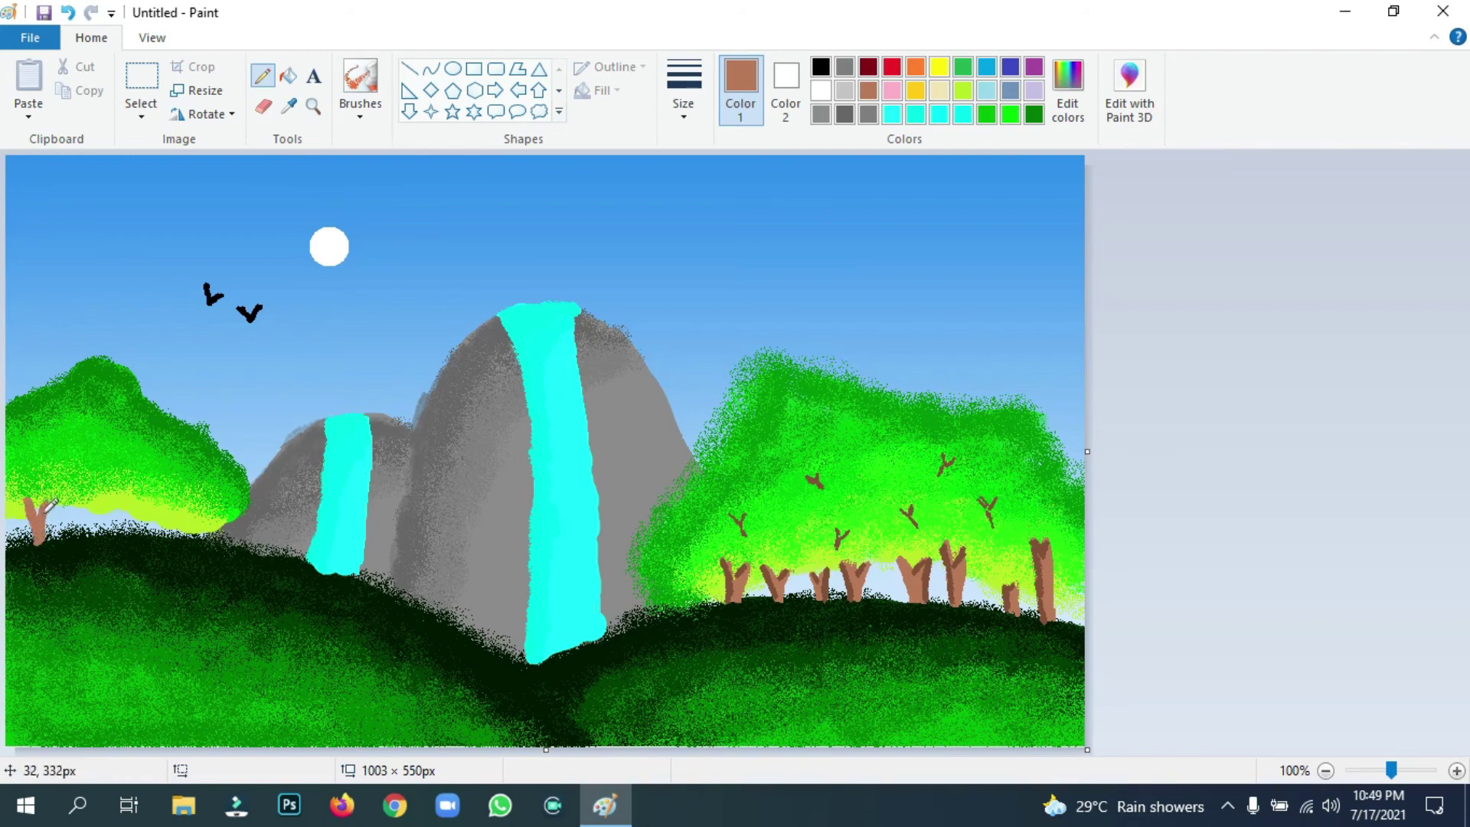
key(ctrl+z)
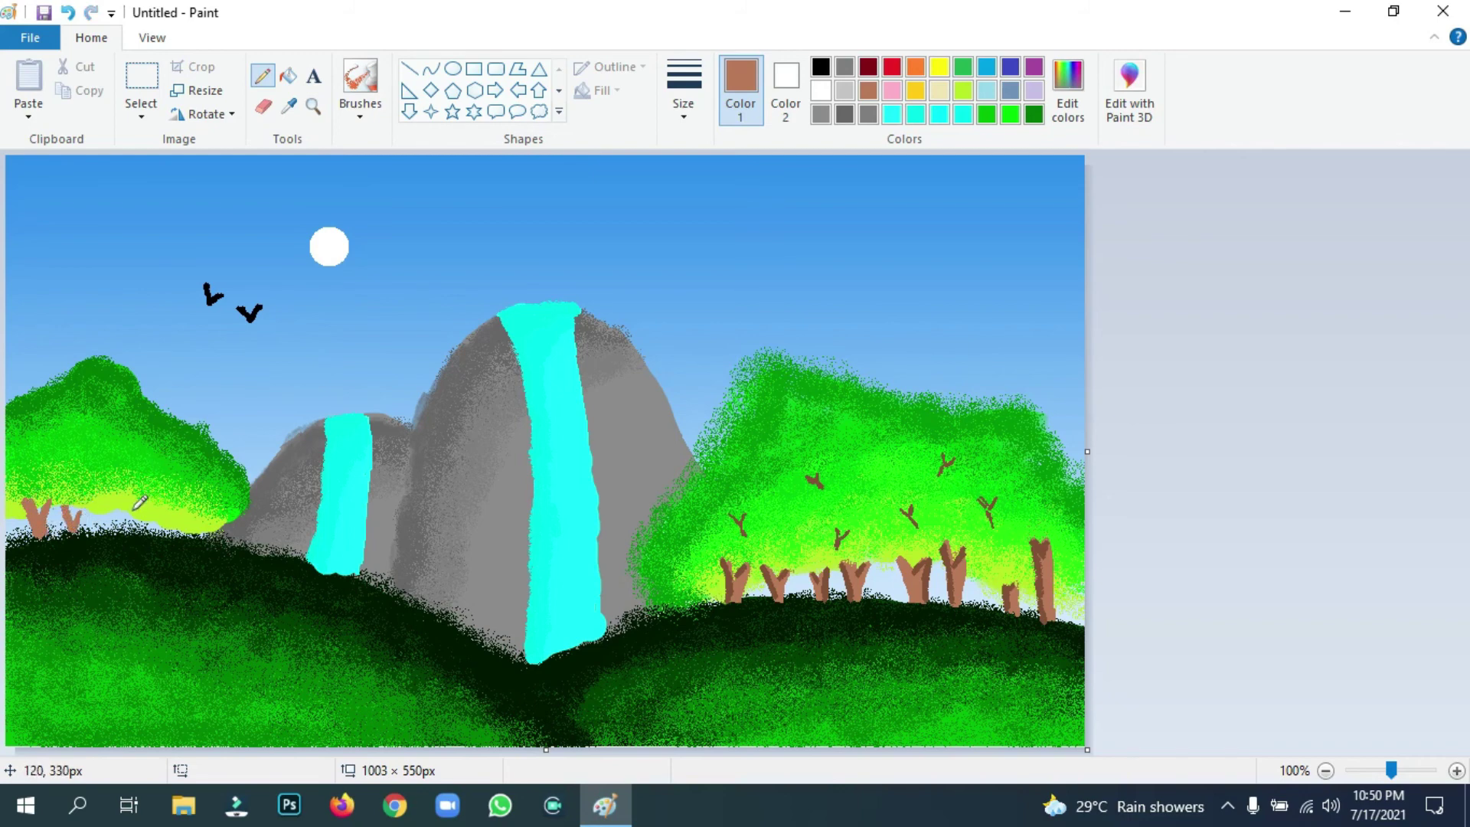
Draw a straight brown trunk and a forked one with the Pencil under the right half of the left canopy.
drag(127, 519, 126, 492)
key(ctrl+z)
drag(115, 508, 114, 532)
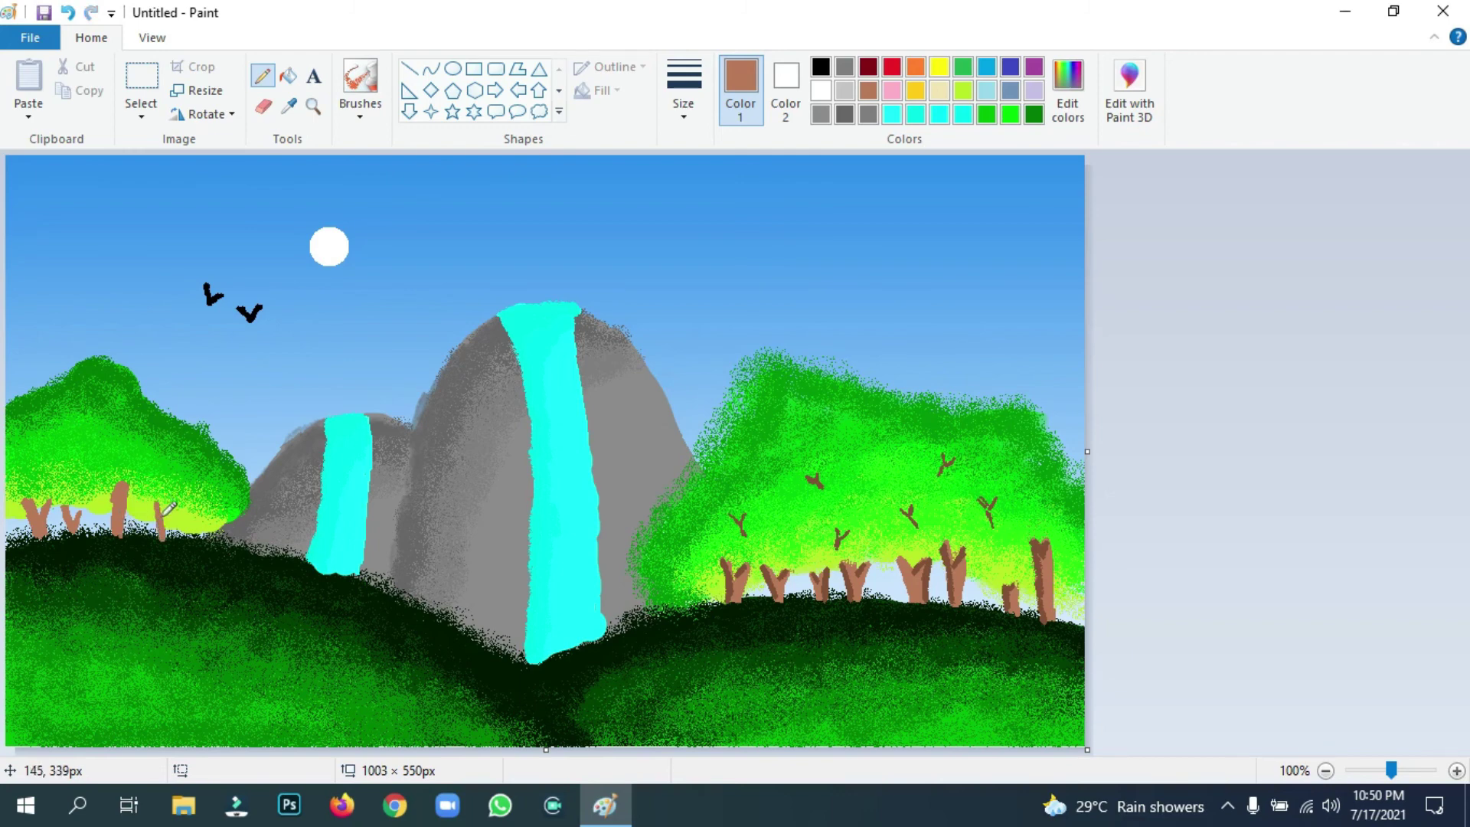
drag(162, 520, 177, 522)
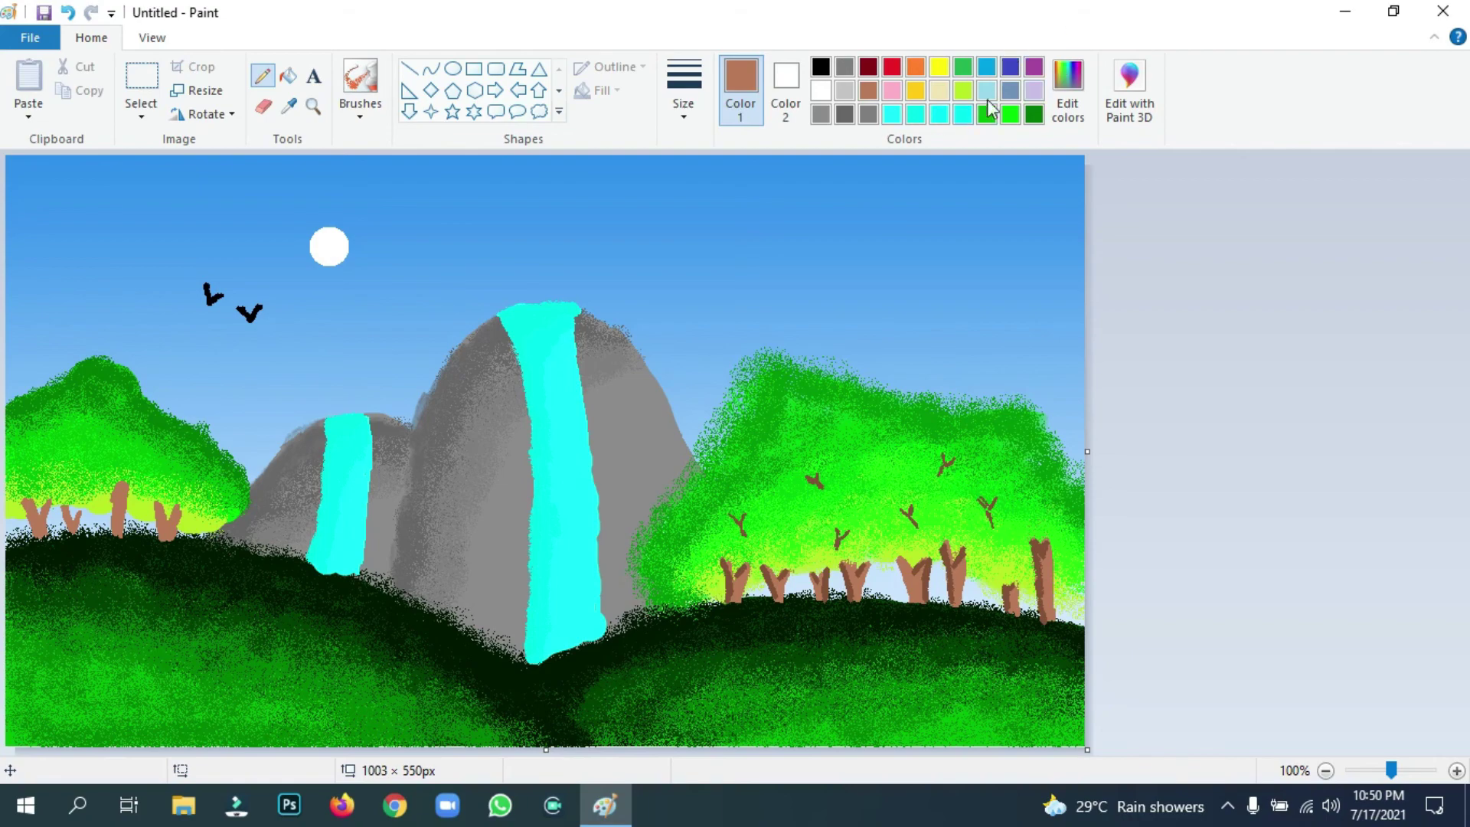
Mix a dark brown drawing color by lowering the luminance of the trunk brown.
click(1068, 90)
drag(963, 349, 964, 410)
click(536, 546)
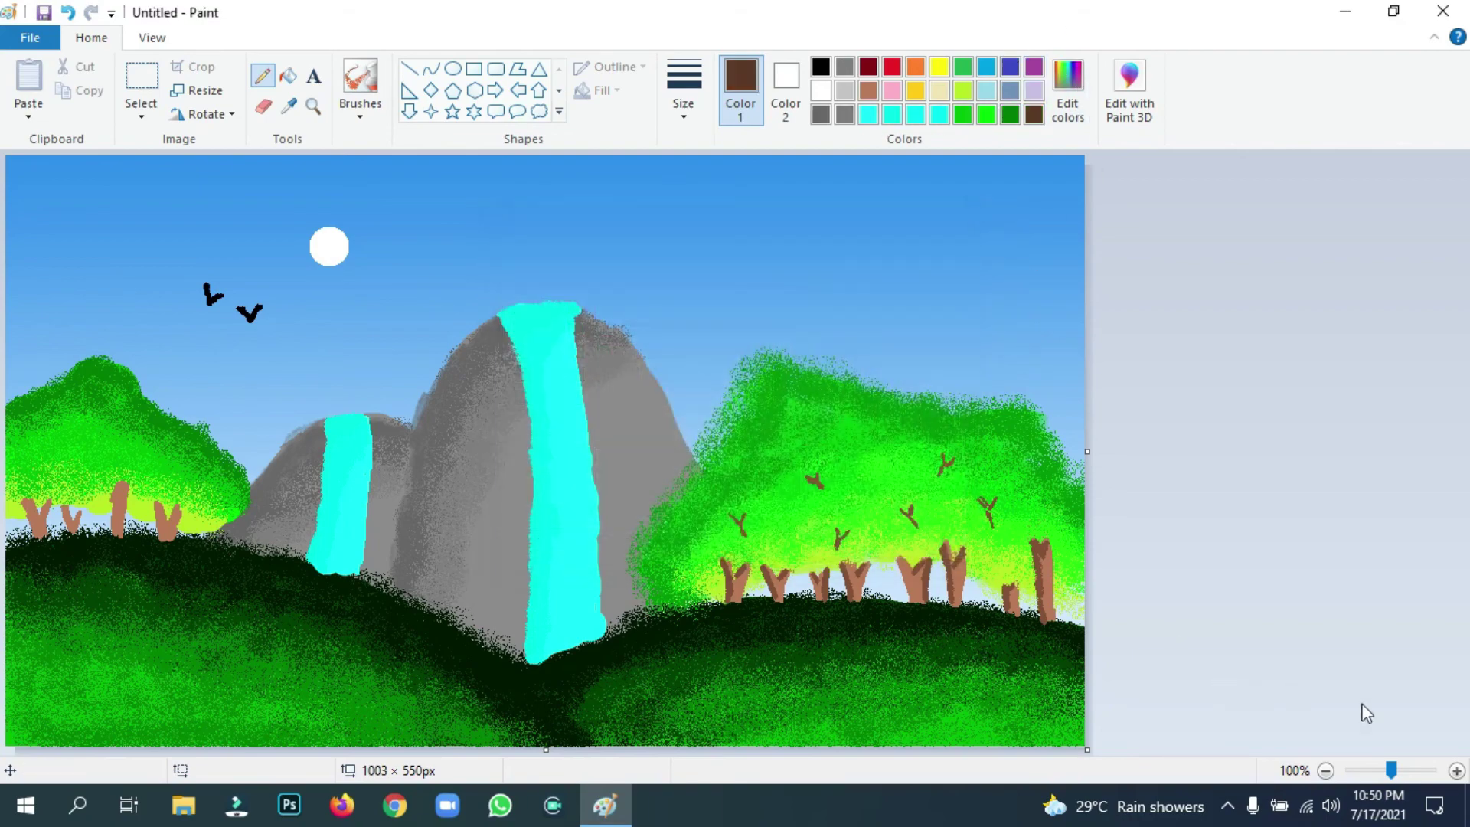
Shade the left sides and forks of the four trunks under the left canopy dark brown with the Airbrush at its smallest size.
click(1406, 771)
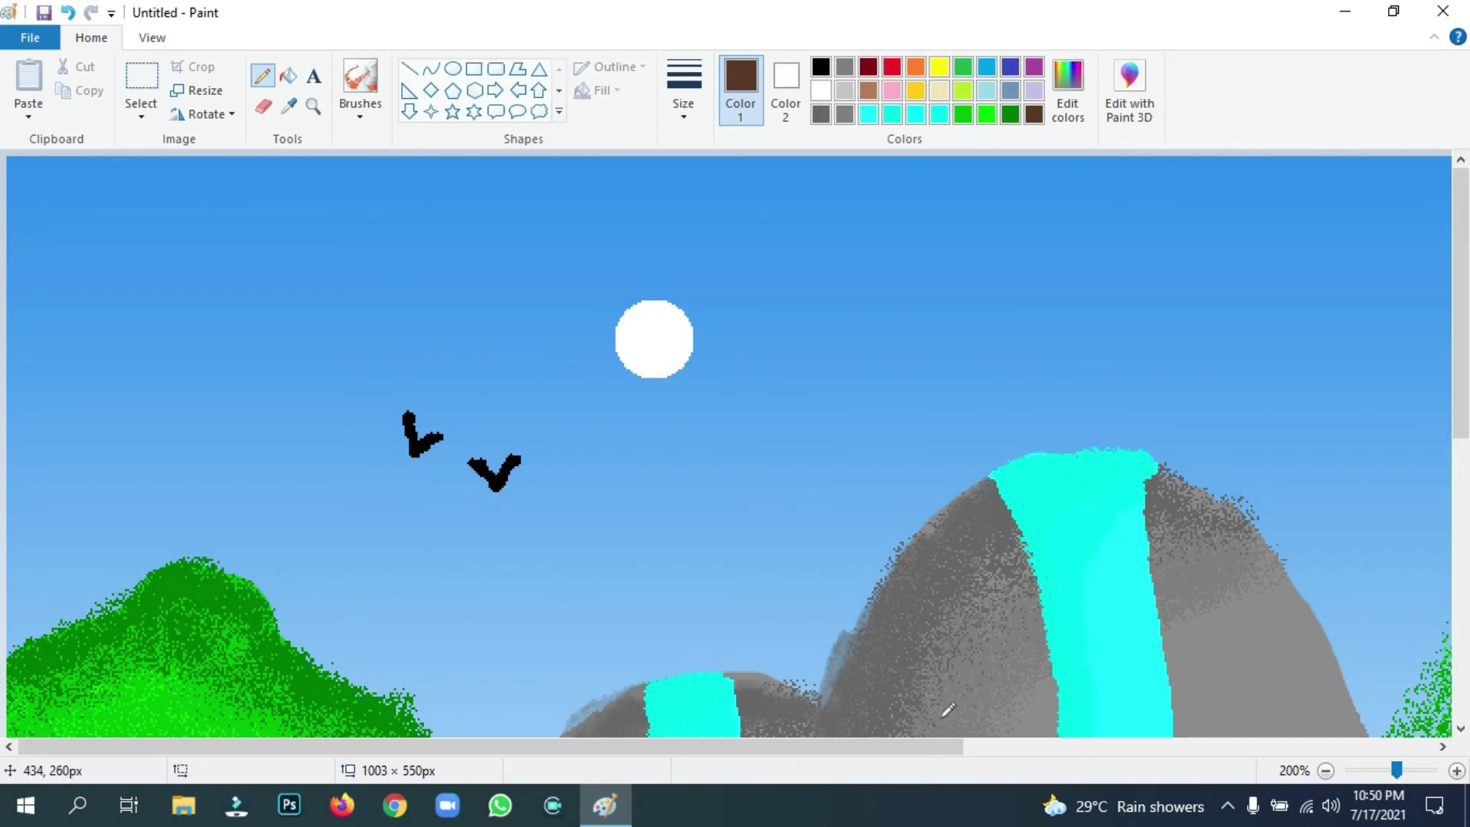
scroll(843, 582, down, 5)
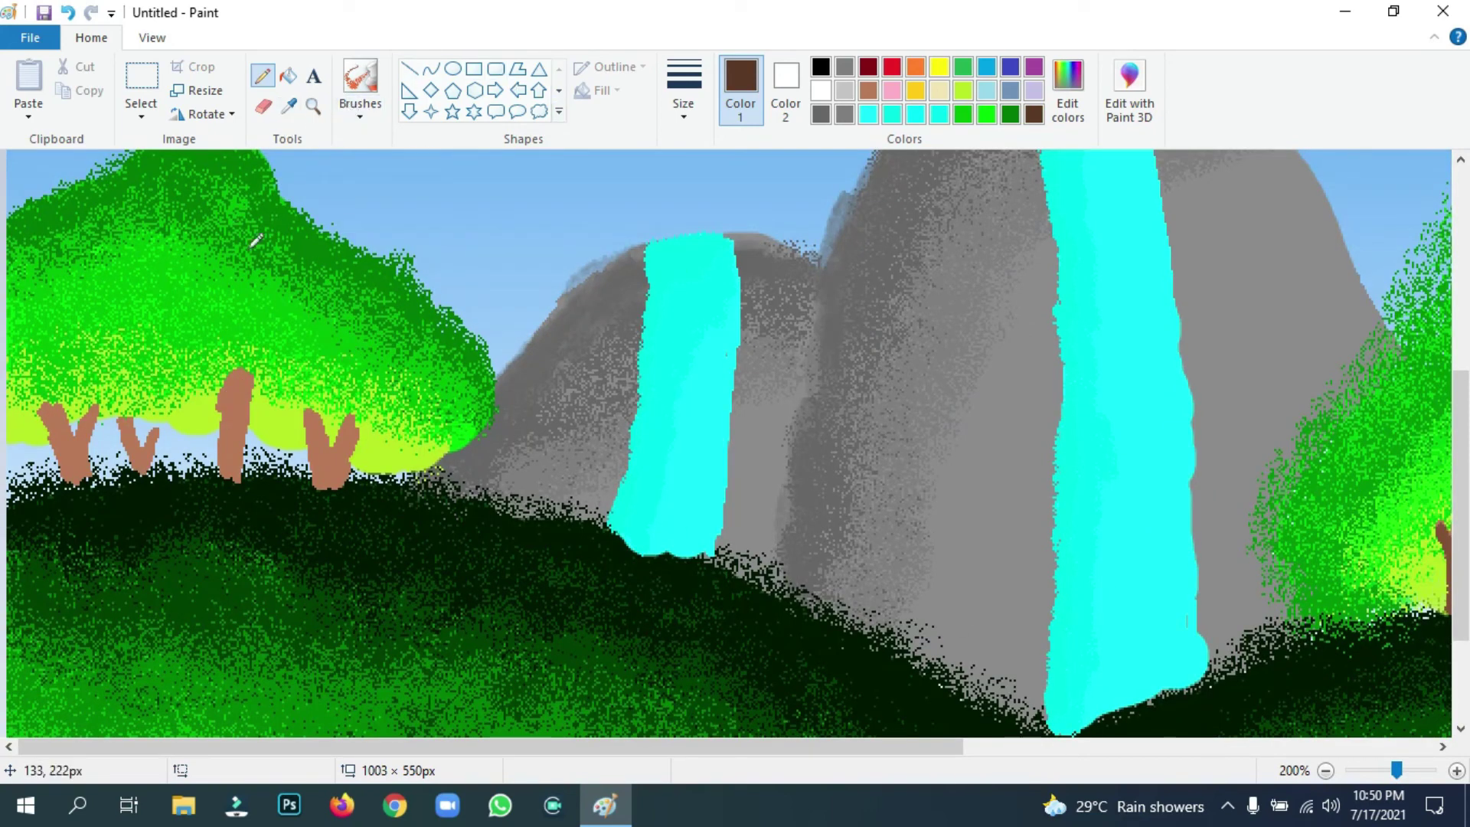
click(359, 108)
click(490, 183)
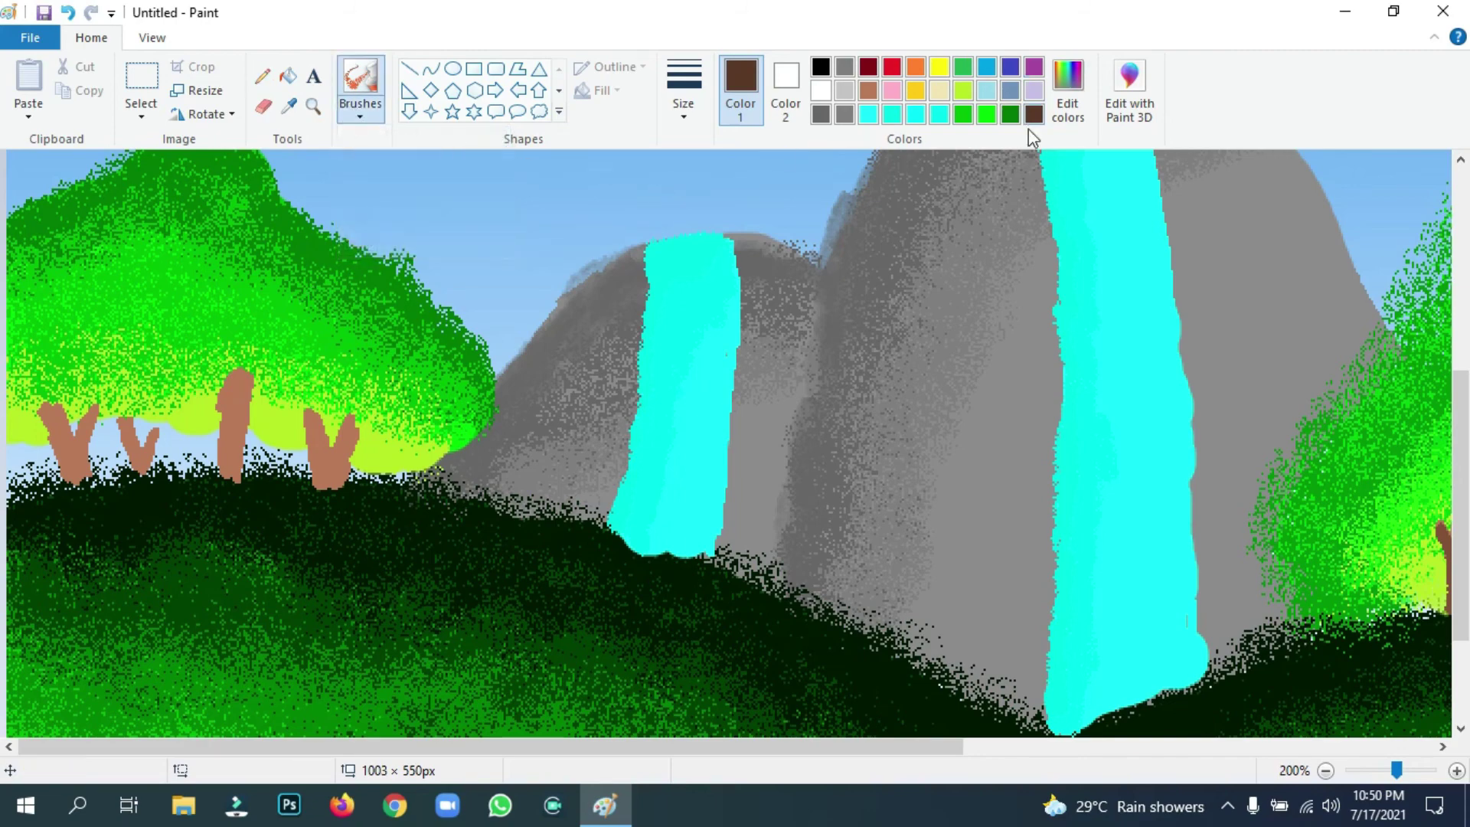
drag(312, 407, 322, 422)
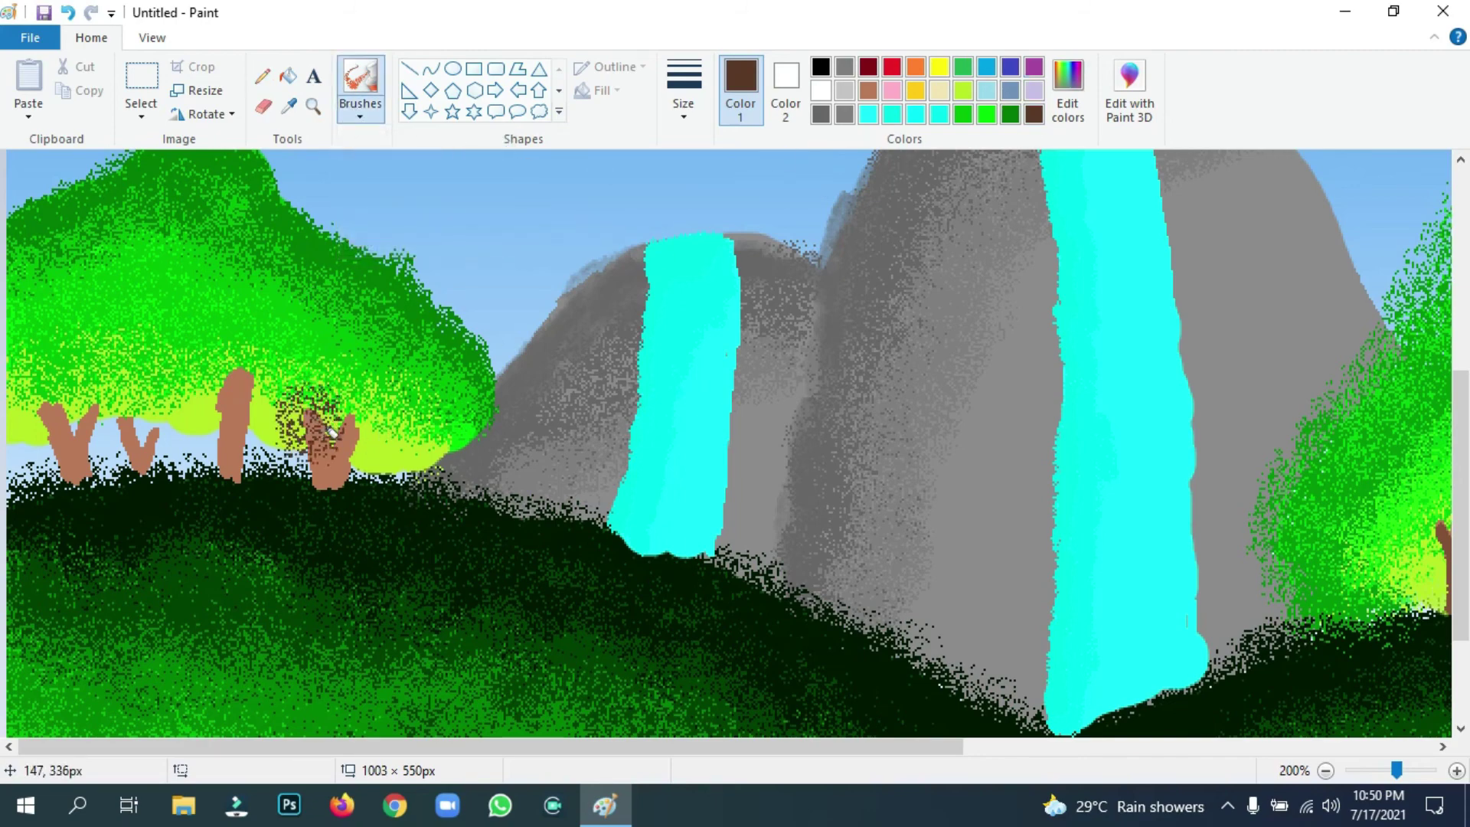
key(ctrl+z)
click(684, 92)
click(725, 161)
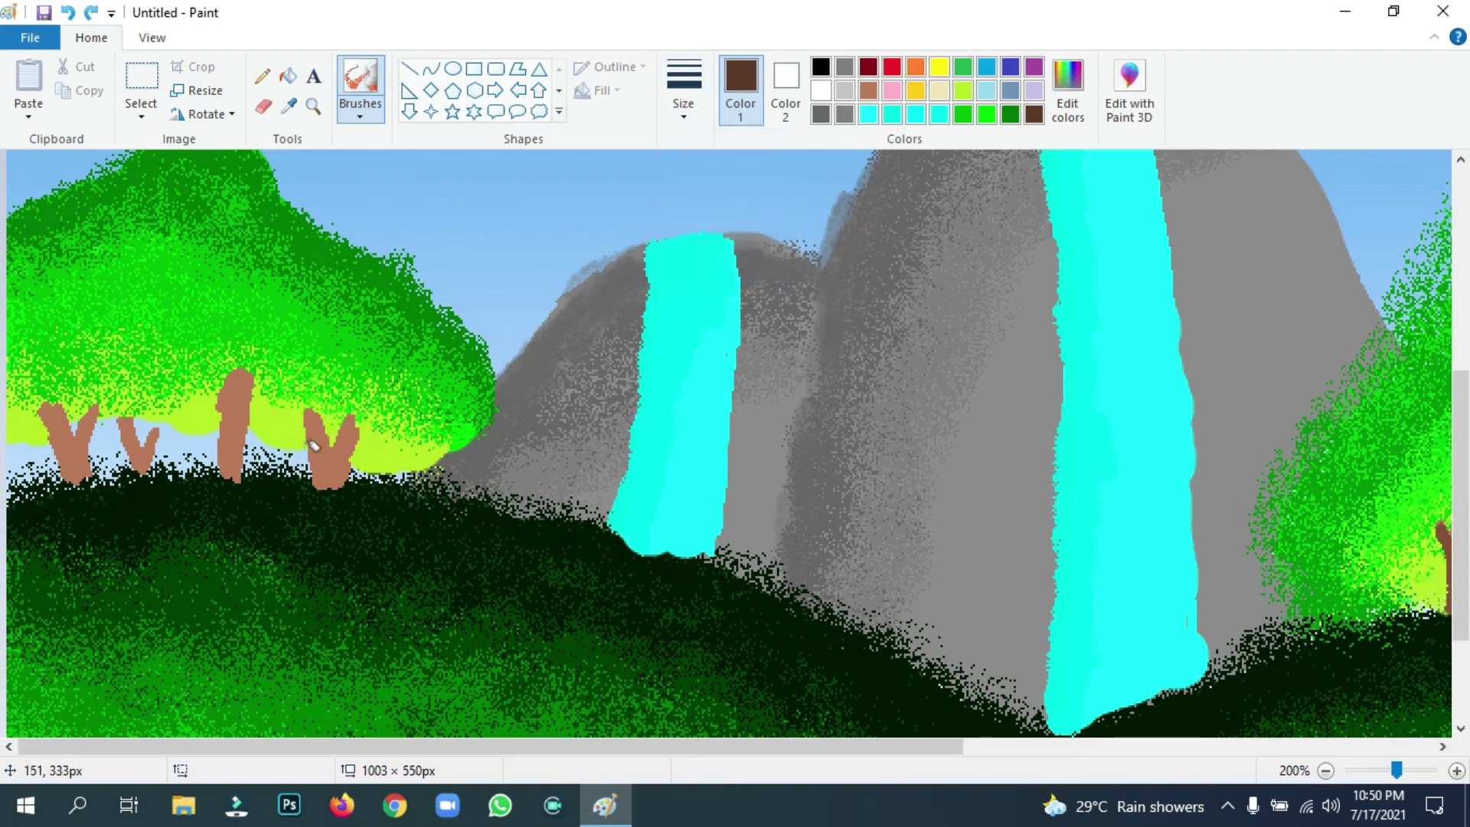
mouse_move(313, 444)
mouse_down()
mouse_move(309, 408)
mouse_move(319, 466)
mouse_move(351, 414)
mouse_up()
mouse_move(238, 434)
mouse_down()
mouse_move(229, 469)
mouse_move(231, 372)
mouse_move(228, 410)
mouse_up()
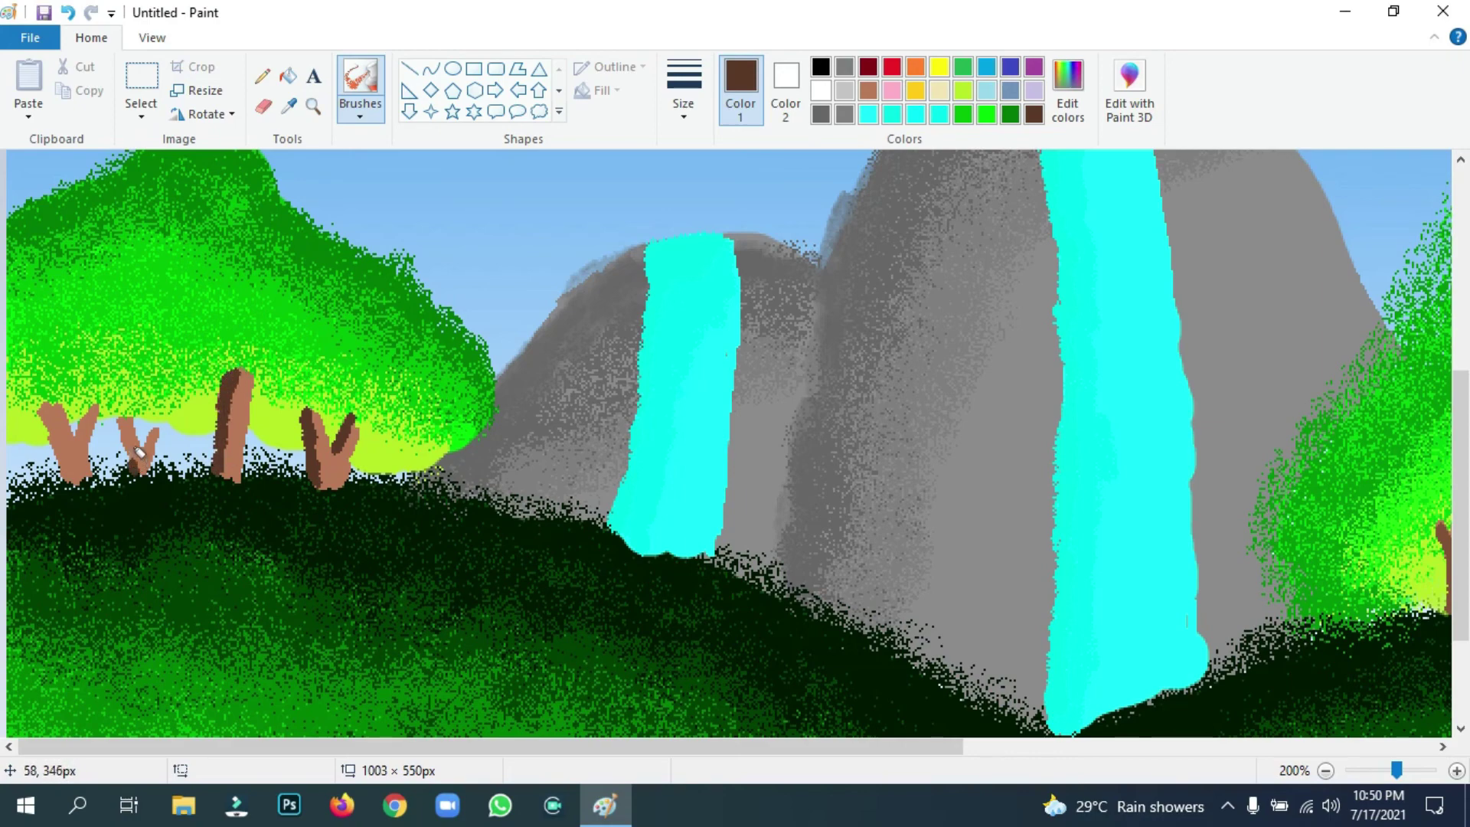
mouse_move(140, 451)
mouse_down()
mouse_move(121, 417)
mouse_move(146, 429)
mouse_up()
mouse_move(69, 475)
mouse_down()
mouse_move(54, 419)
mouse_move(99, 401)
mouse_up()
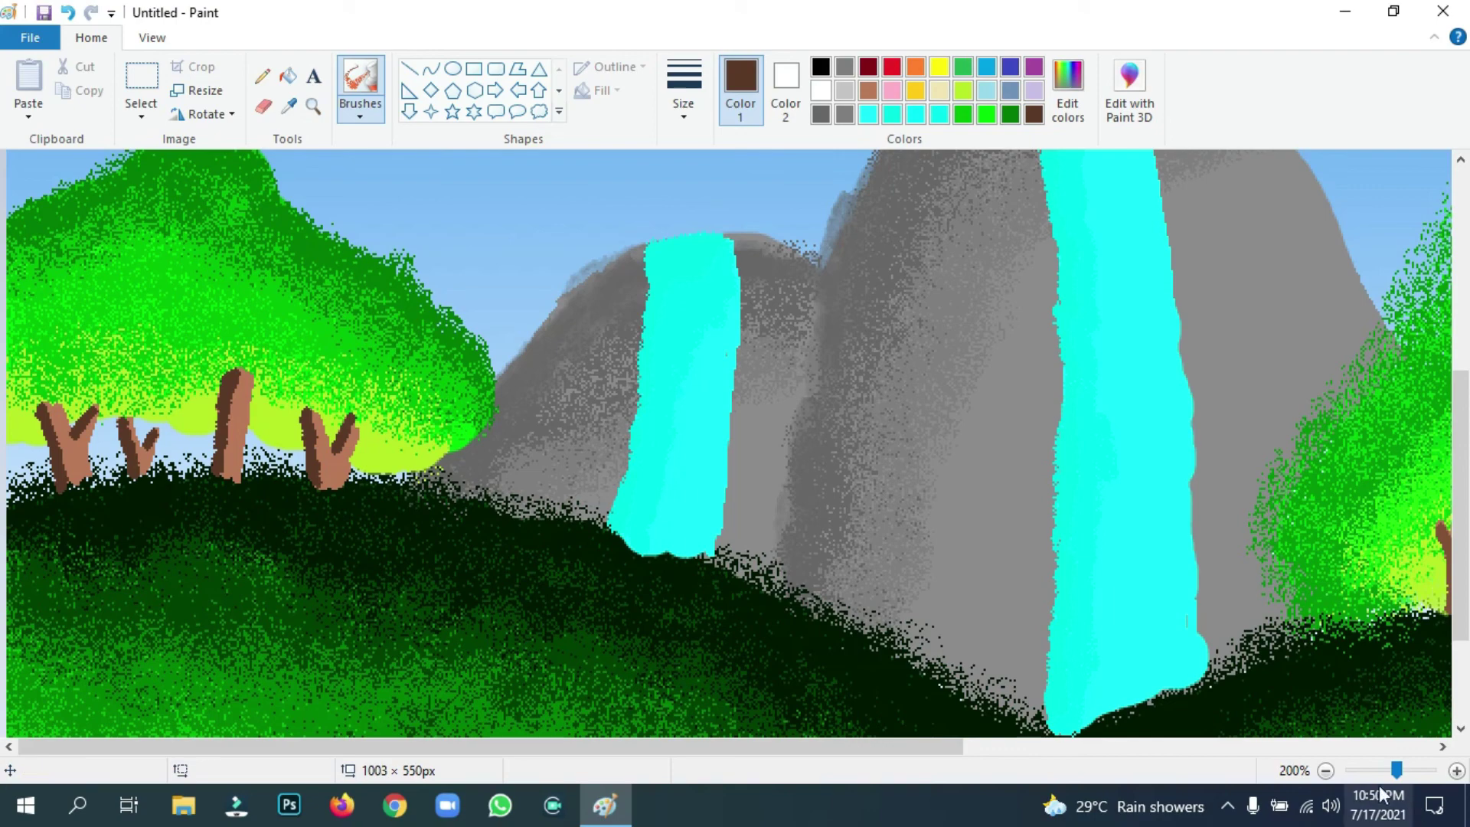
Sample the dark green of the hill crest and spray it over the bases of the trunks under the left canopy.
click(289, 106)
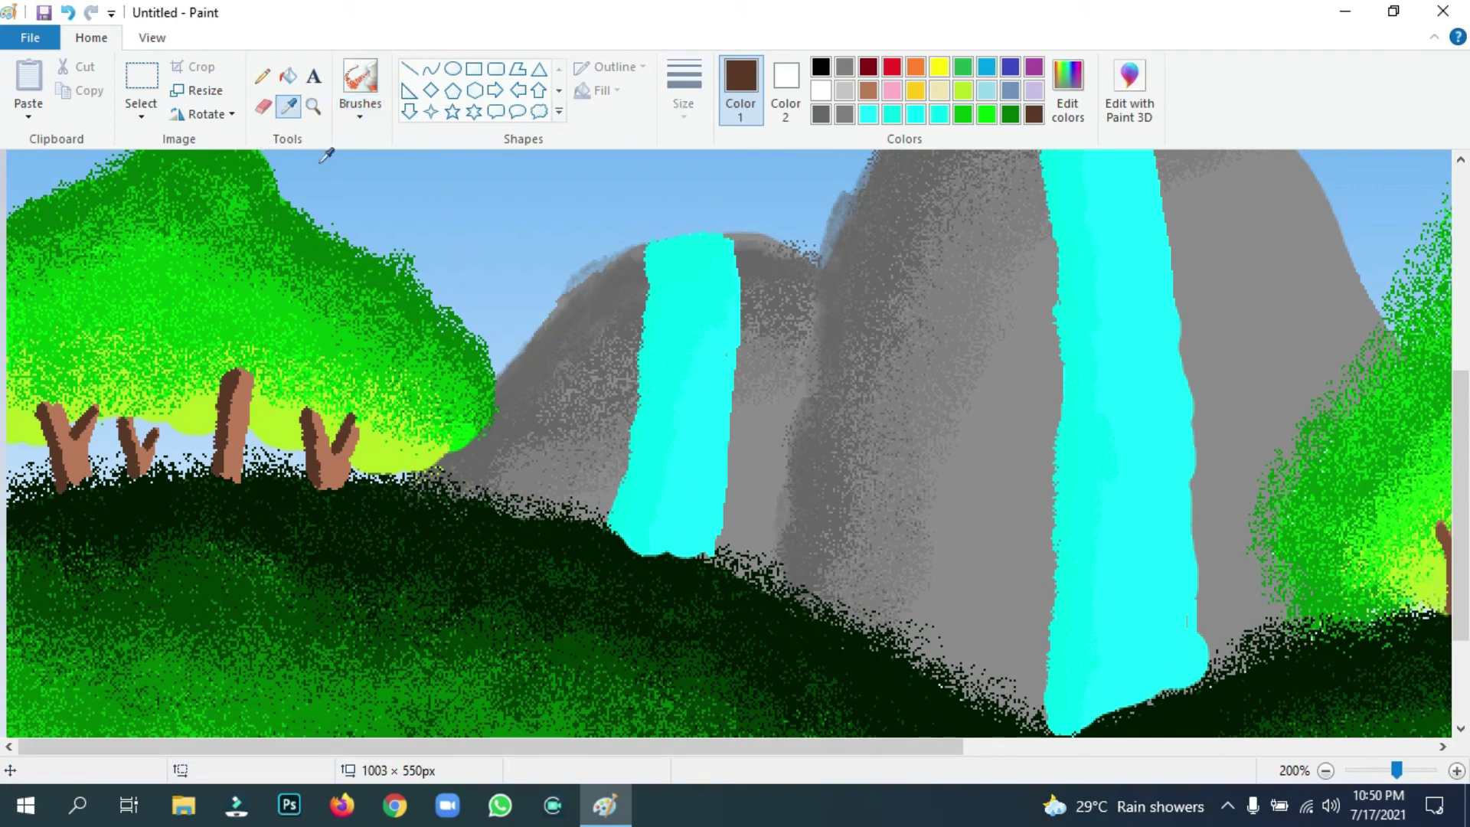
click(272, 494)
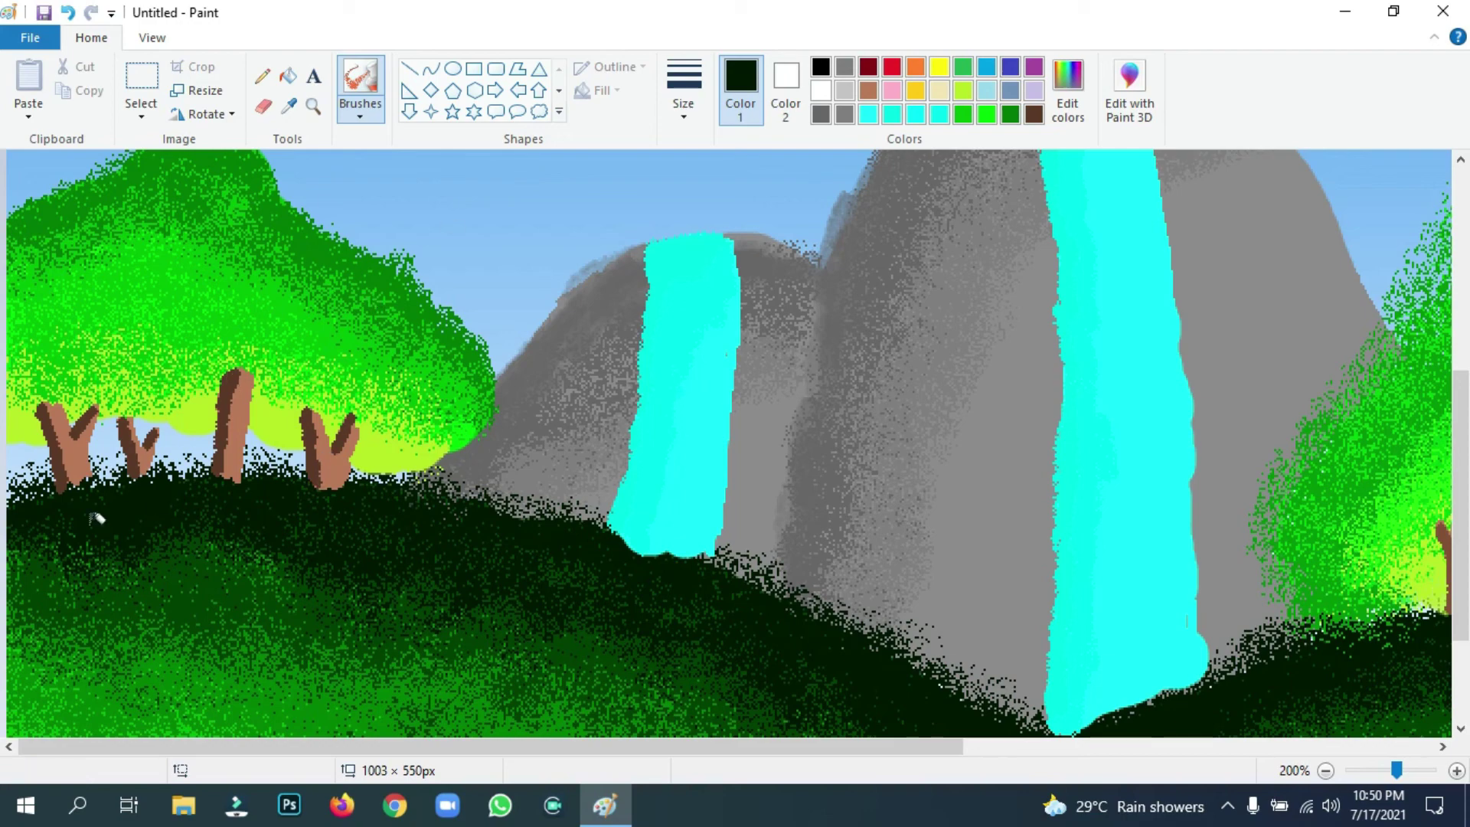
mouse_move(96, 520)
mouse_down()
mouse_move(77, 487)
mouse_move(54, 514)
mouse_move(164, 493)
mouse_move(161, 506)
mouse_move(52, 509)
mouse_move(394, 488)
mouse_move(414, 507)
mouse_move(511, 507)
mouse_up()
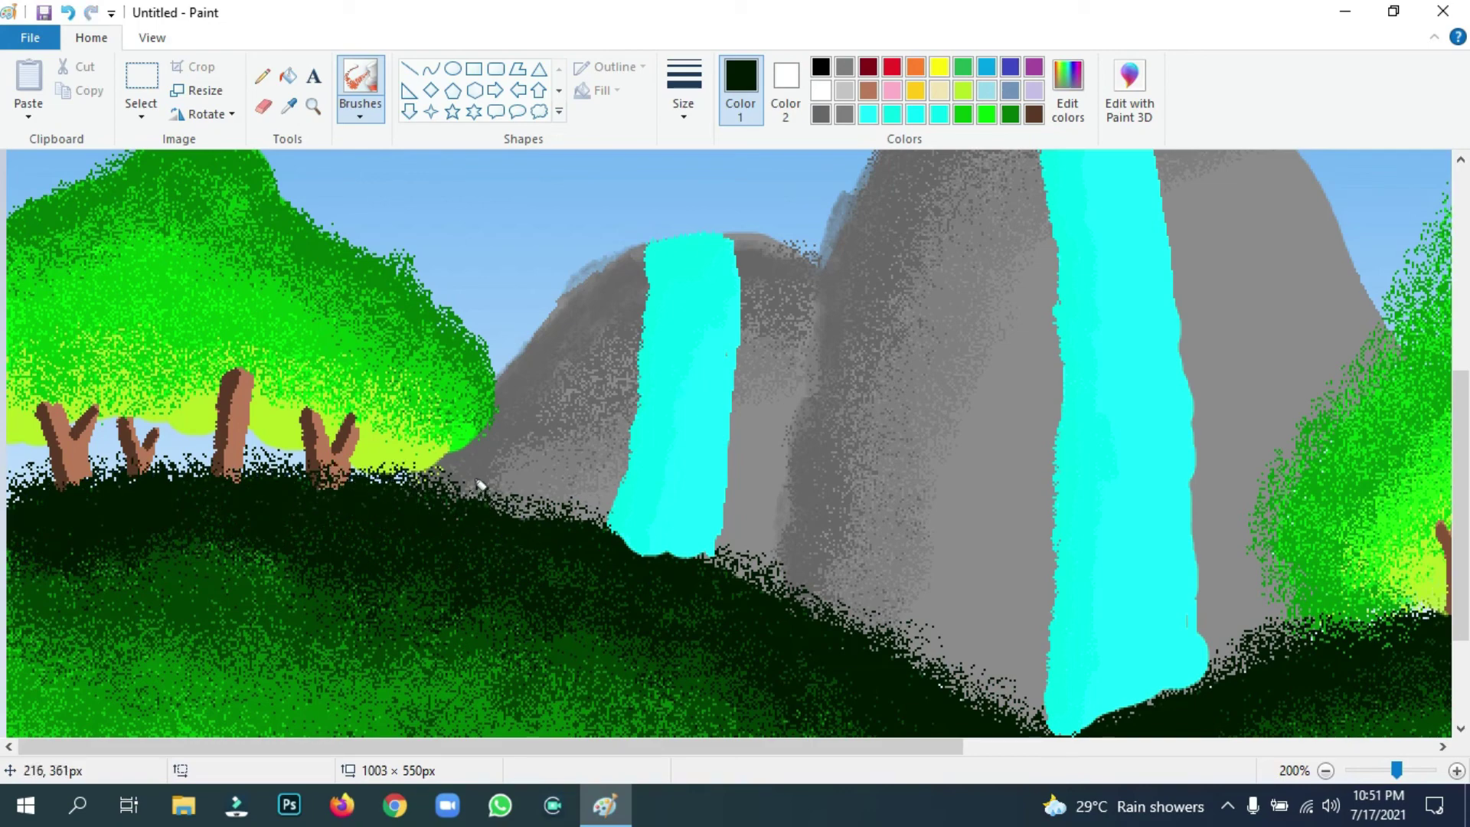
click(685, 107)
click(705, 294)
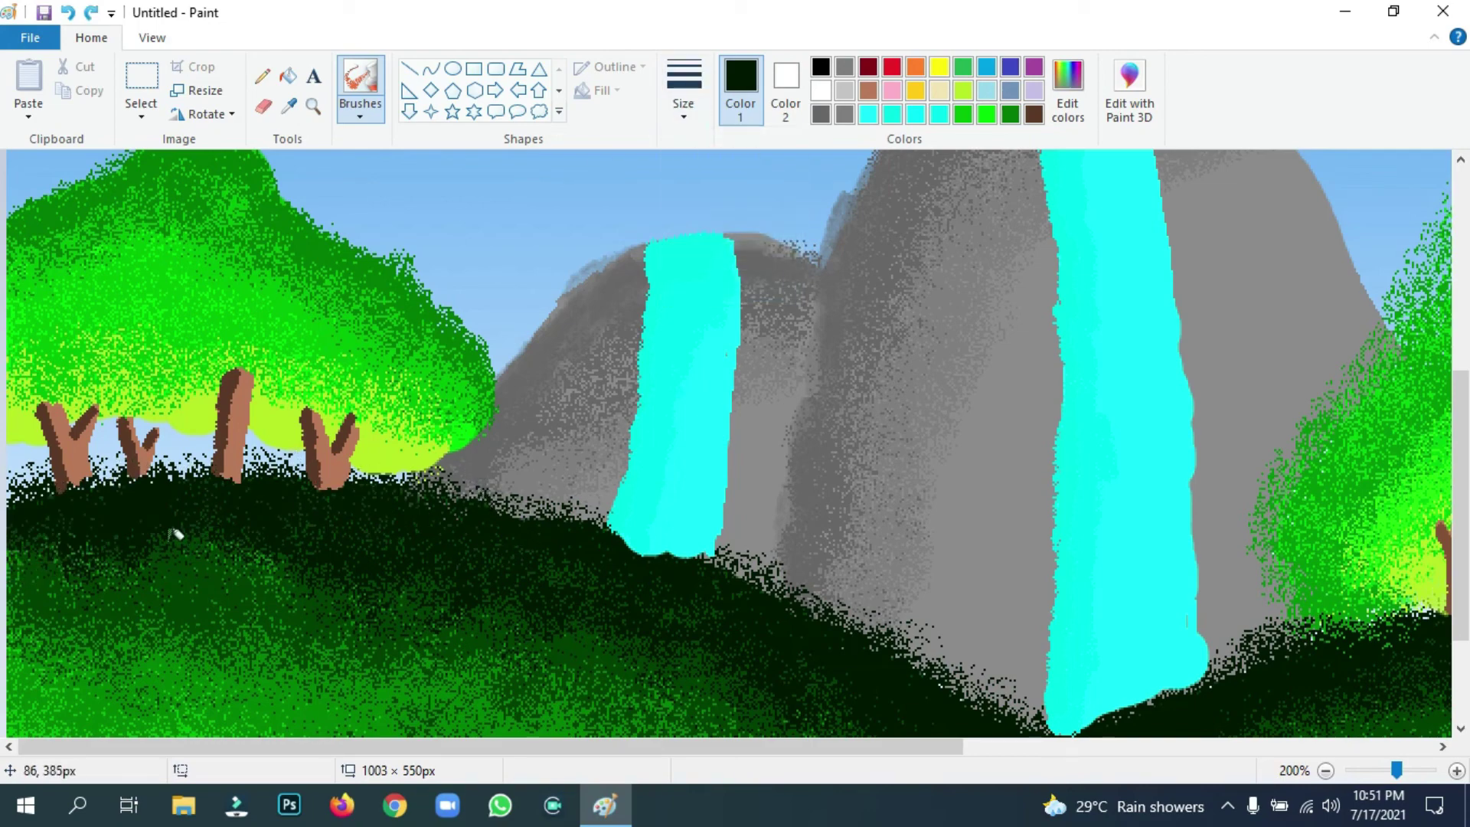
mouse_move(169, 530)
mouse_down()
mouse_move(56, 491)
mouse_move(222, 476)
mouse_move(313, 490)
mouse_up()
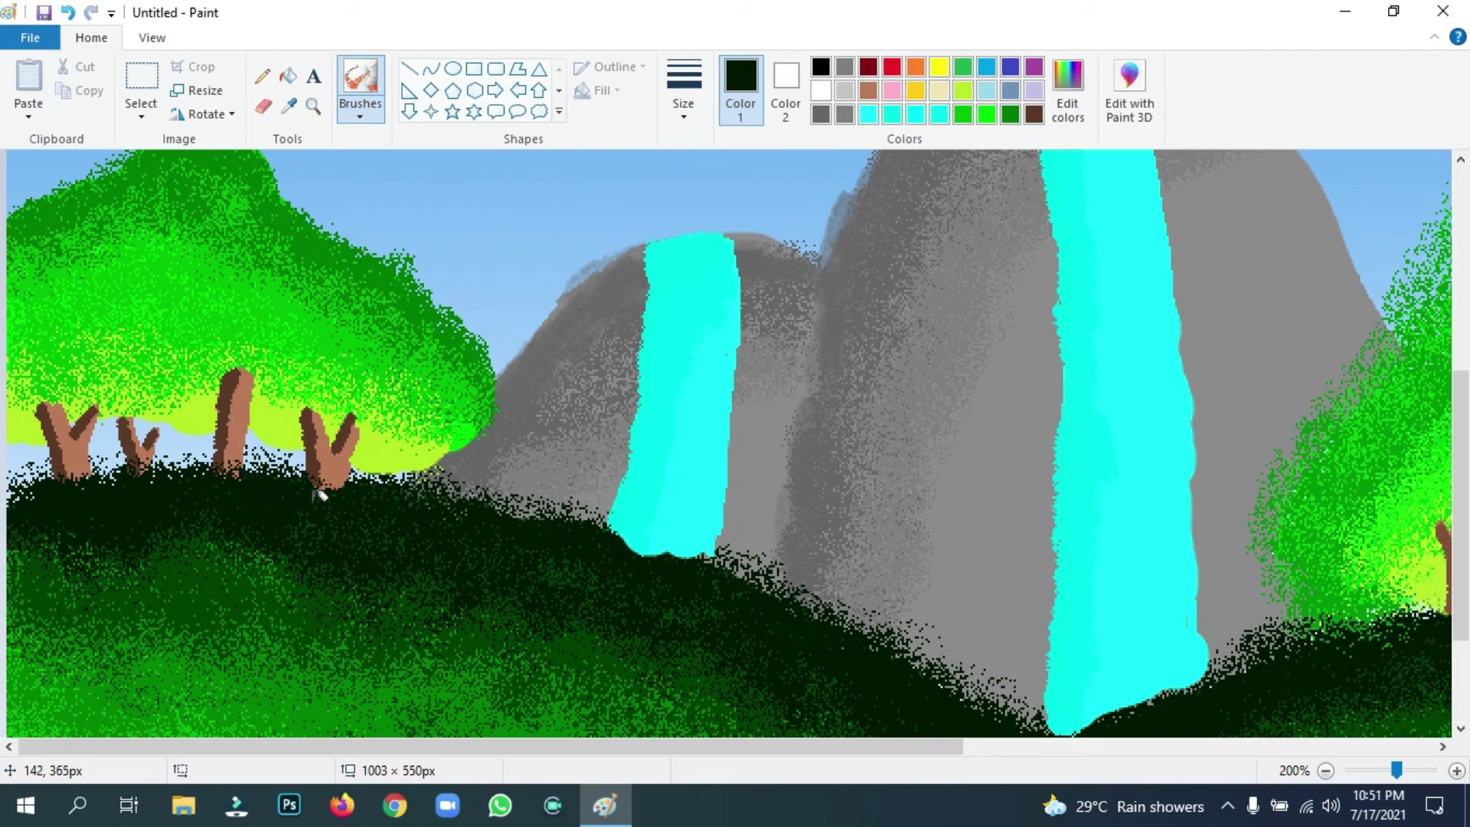
Spray dark green along the feet of both waterfalls to blend them into the hill crests.
mouse_move(642, 567)
mouse_down()
mouse_move(605, 529)
mouse_move(713, 562)
mouse_up()
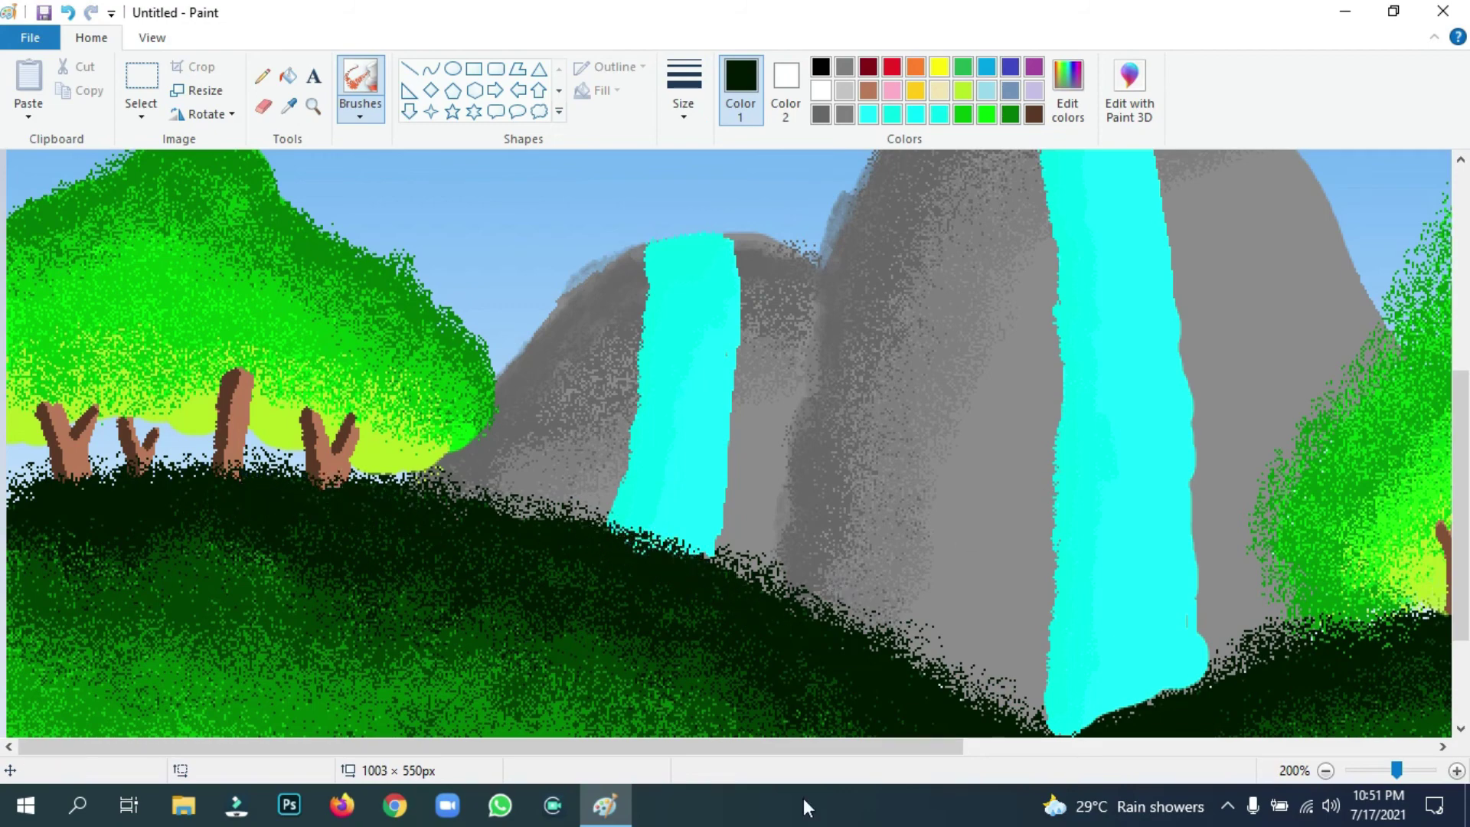
drag(869, 747, 1109, 726)
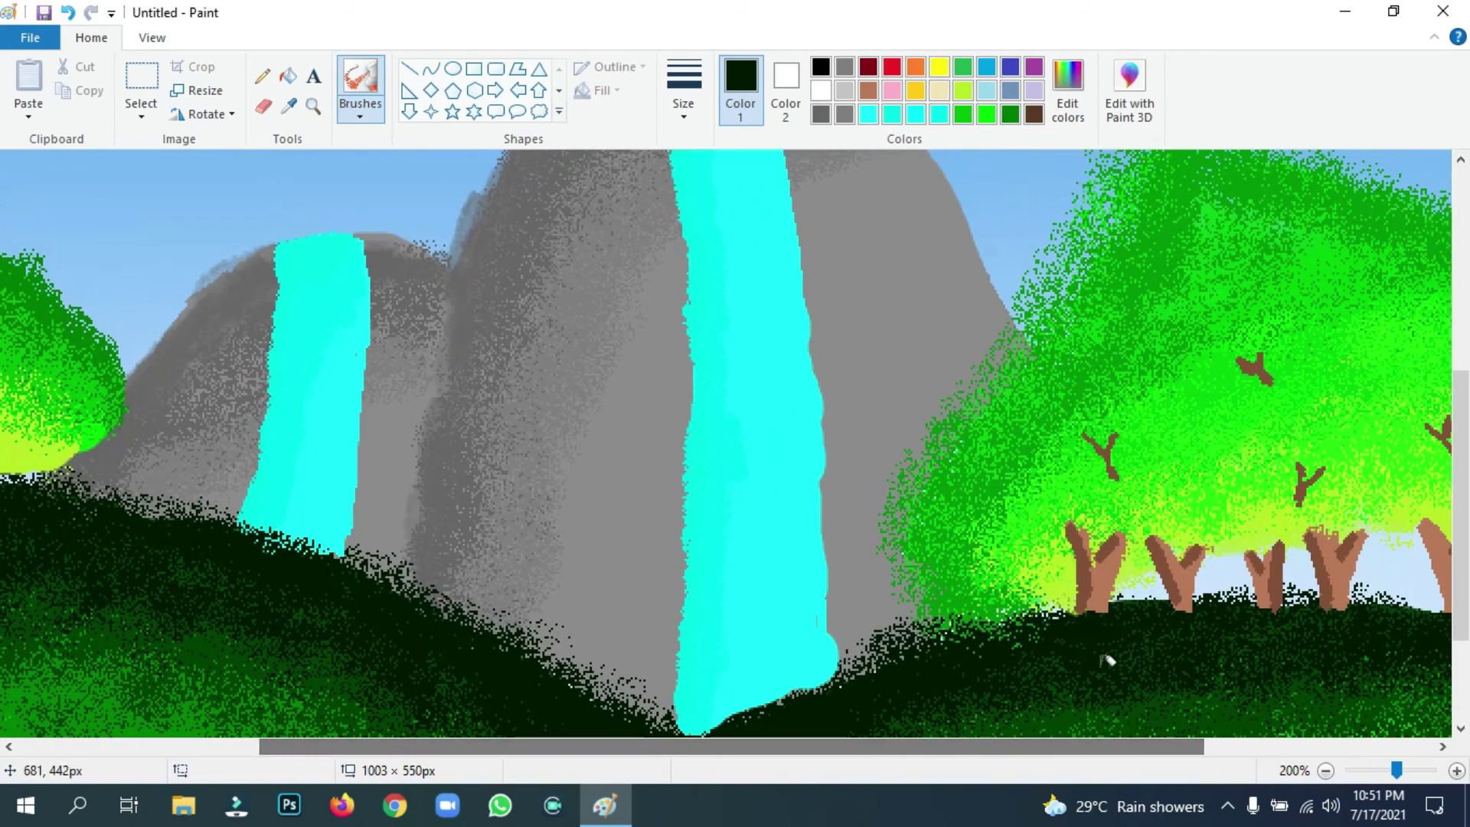
scroll(1107, 659, down, 3)
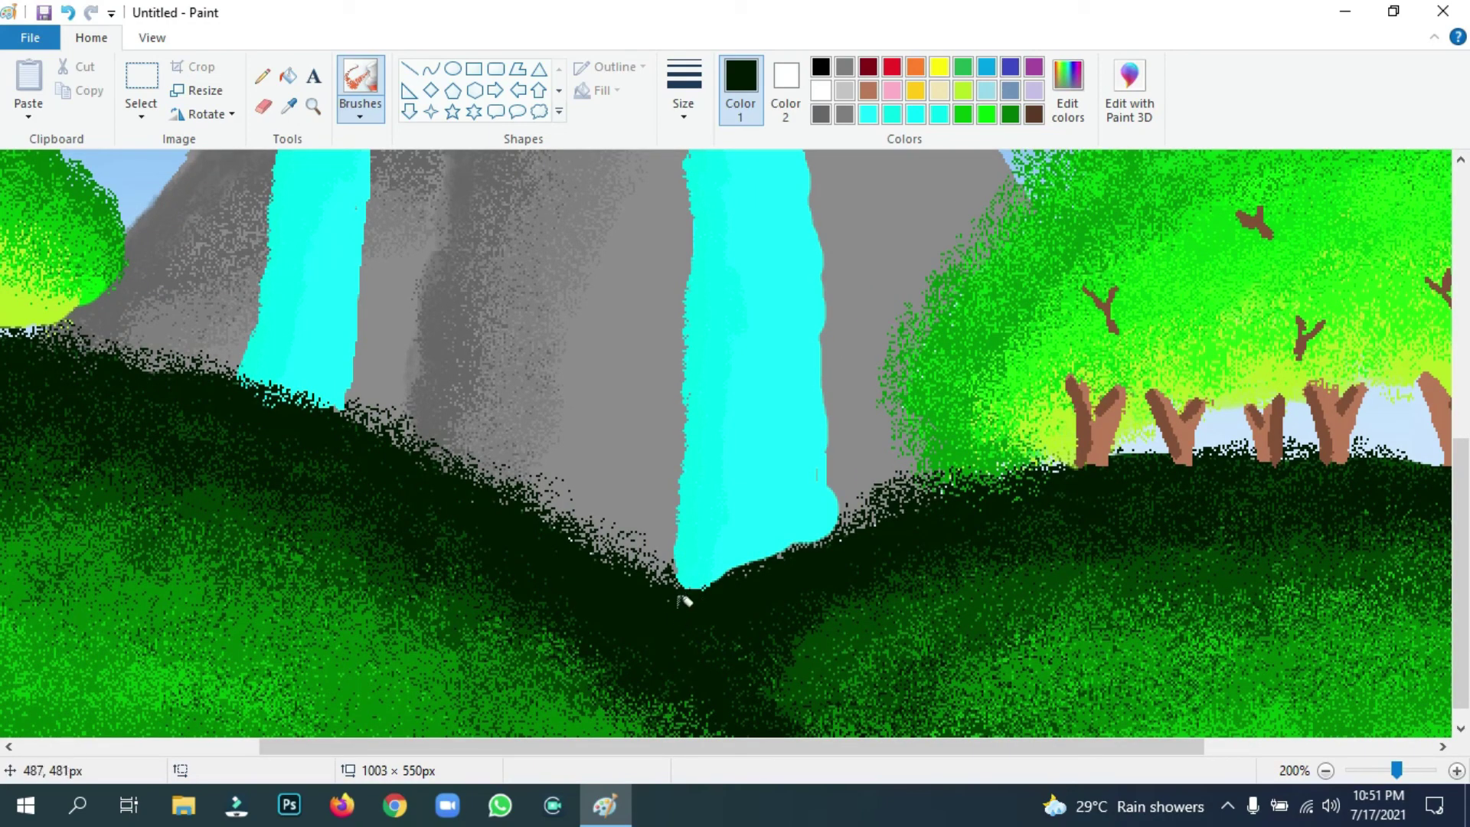
mouse_move(719, 591)
mouse_down()
mouse_move(973, 484)
mouse_move(970, 503)
mouse_move(971, 487)
mouse_move(1001, 480)
mouse_move(1078, 484)
mouse_move(1011, 472)
mouse_move(1004, 511)
mouse_move(1057, 521)
mouse_up()
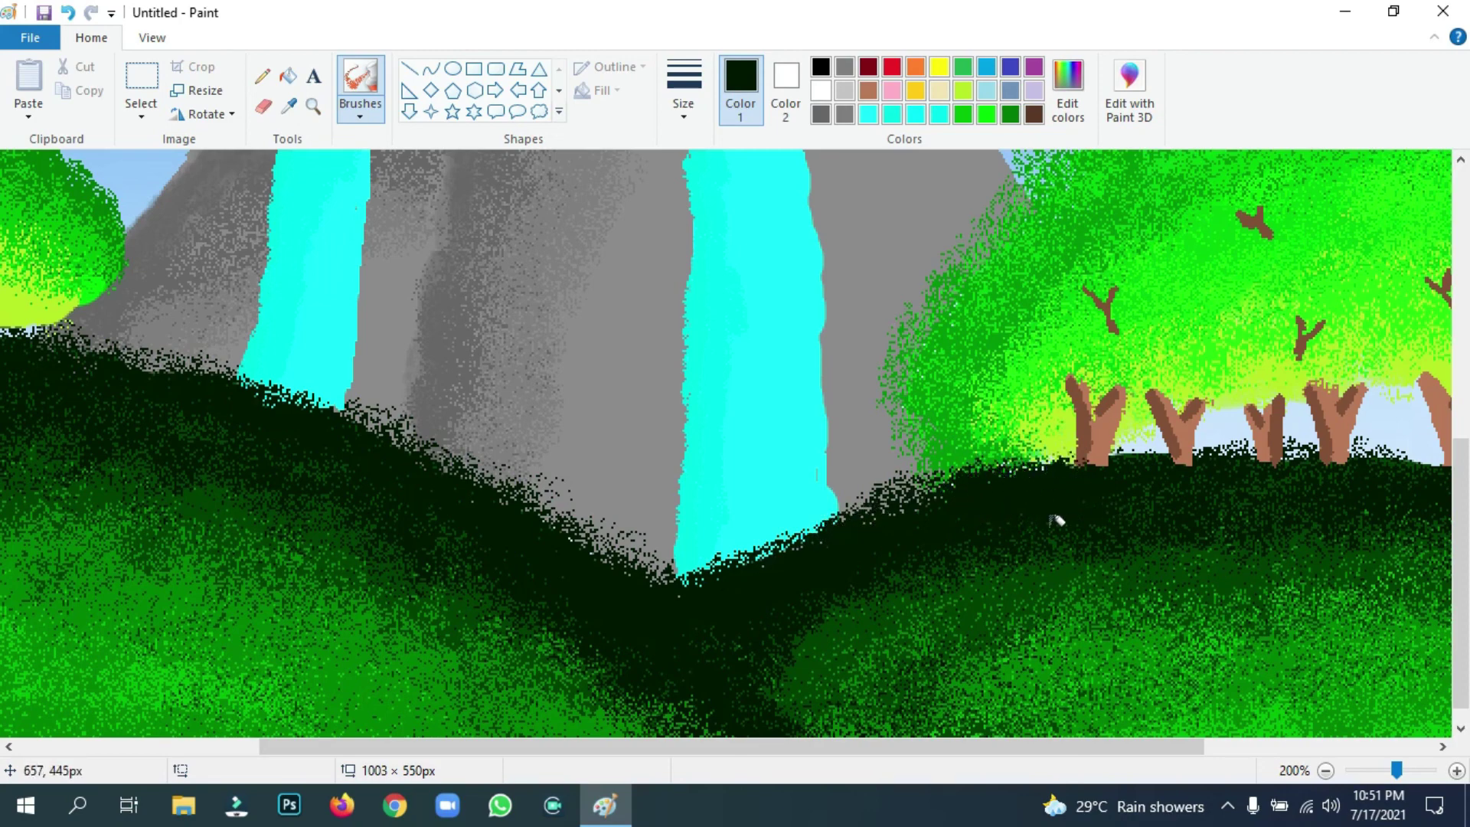
Spray dark green along the right hill's crest over the bases of the trunks under the right canopy.
drag(1048, 742, 1277, 770)
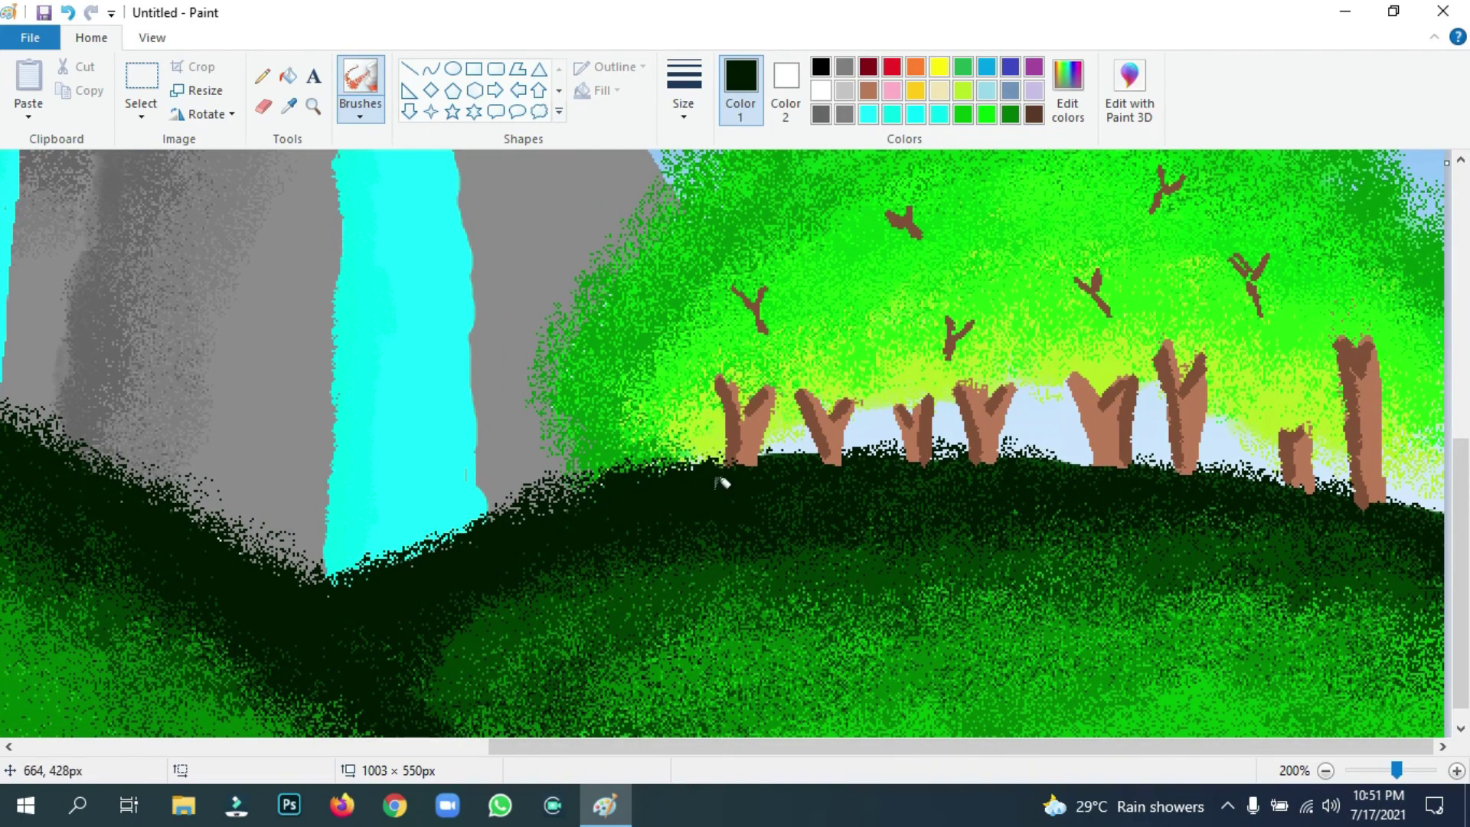
mouse_move(720, 482)
mouse_down()
mouse_move(788, 454)
mouse_move(774, 454)
mouse_move(980, 469)
mouse_up()
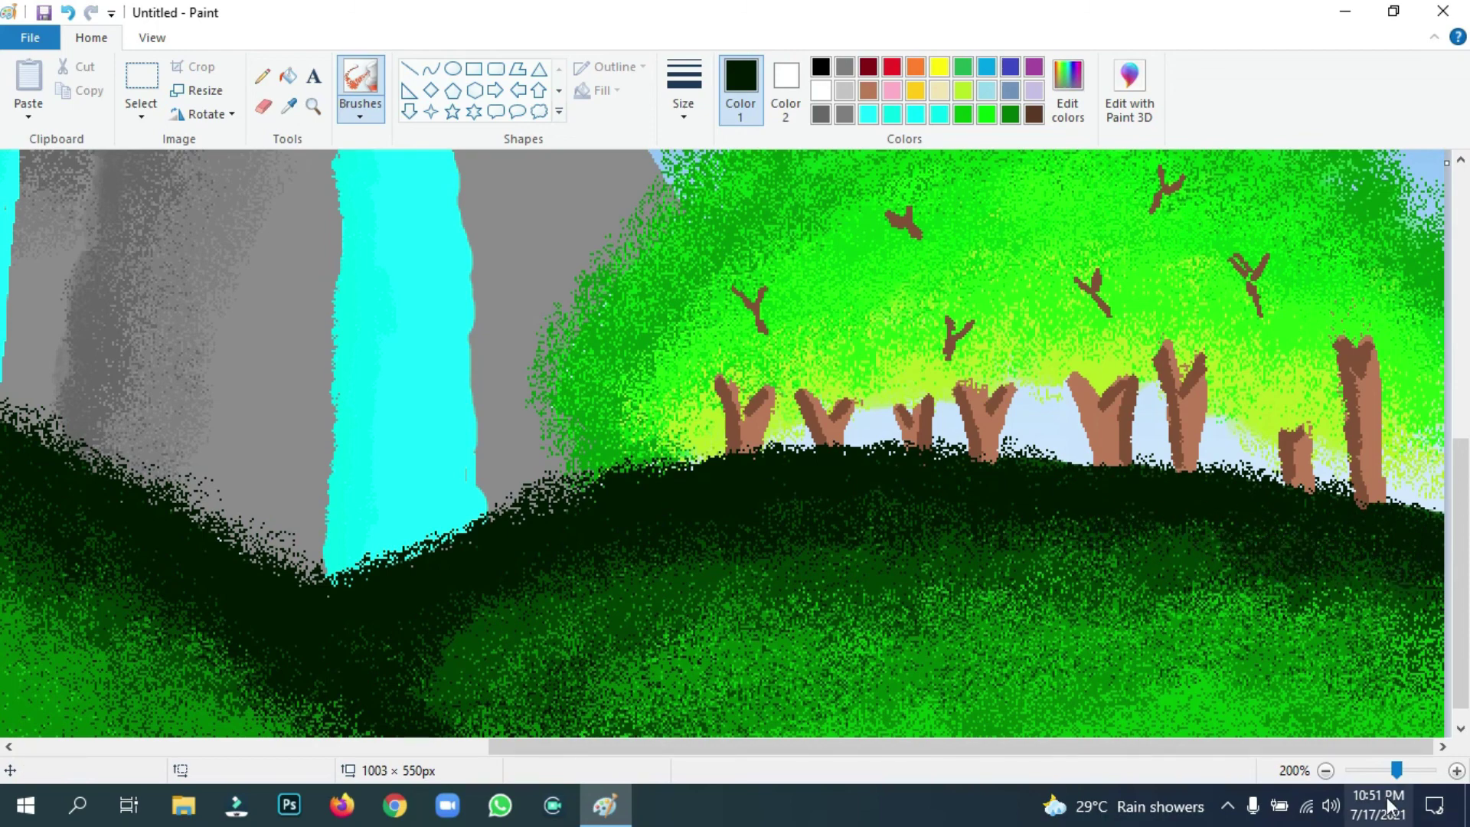
click(1386, 771)
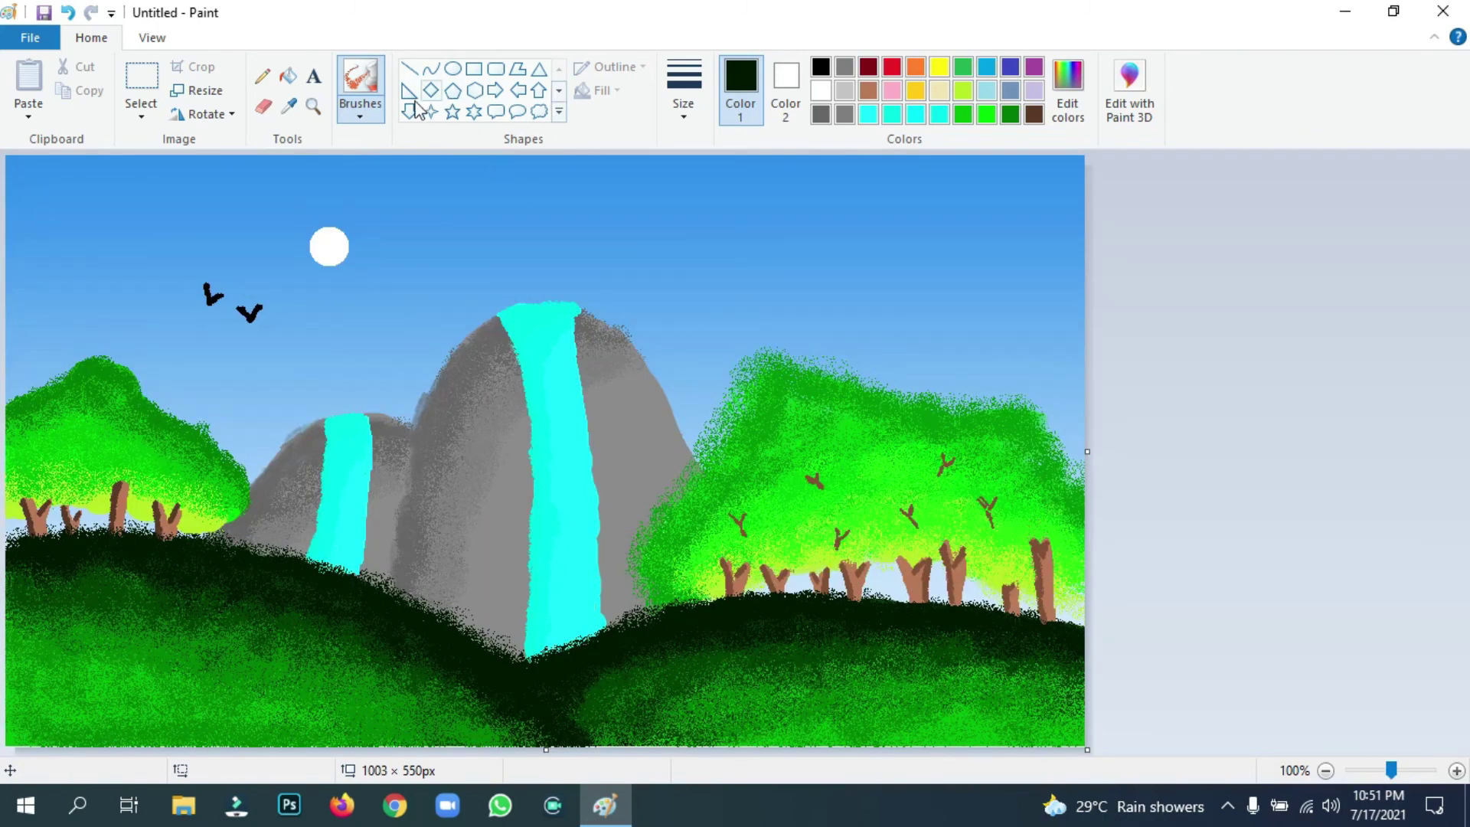
Draw three small forked branches in light brown with the Pencil inside the left canopy.
click(262, 75)
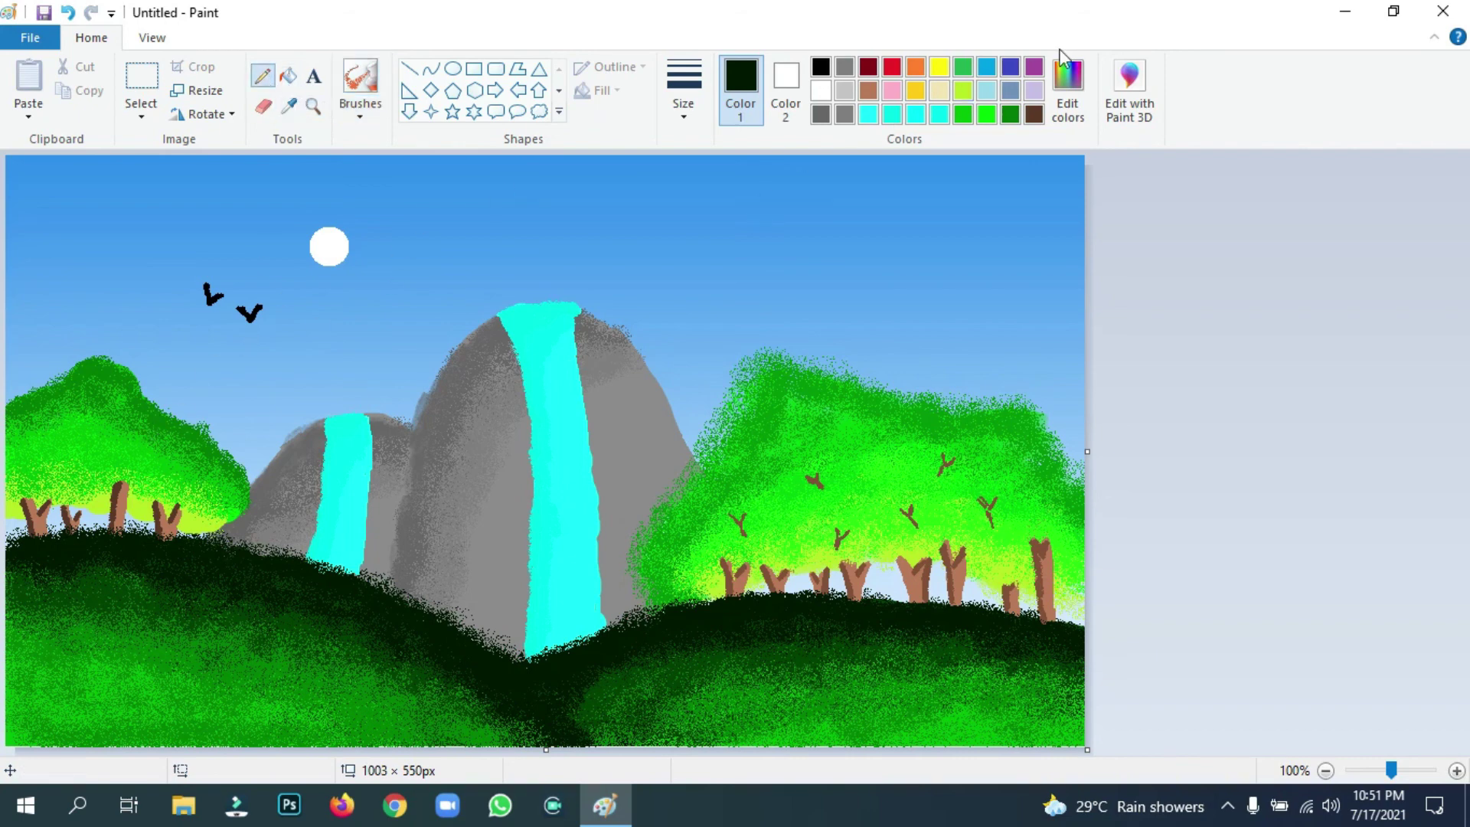
click(868, 90)
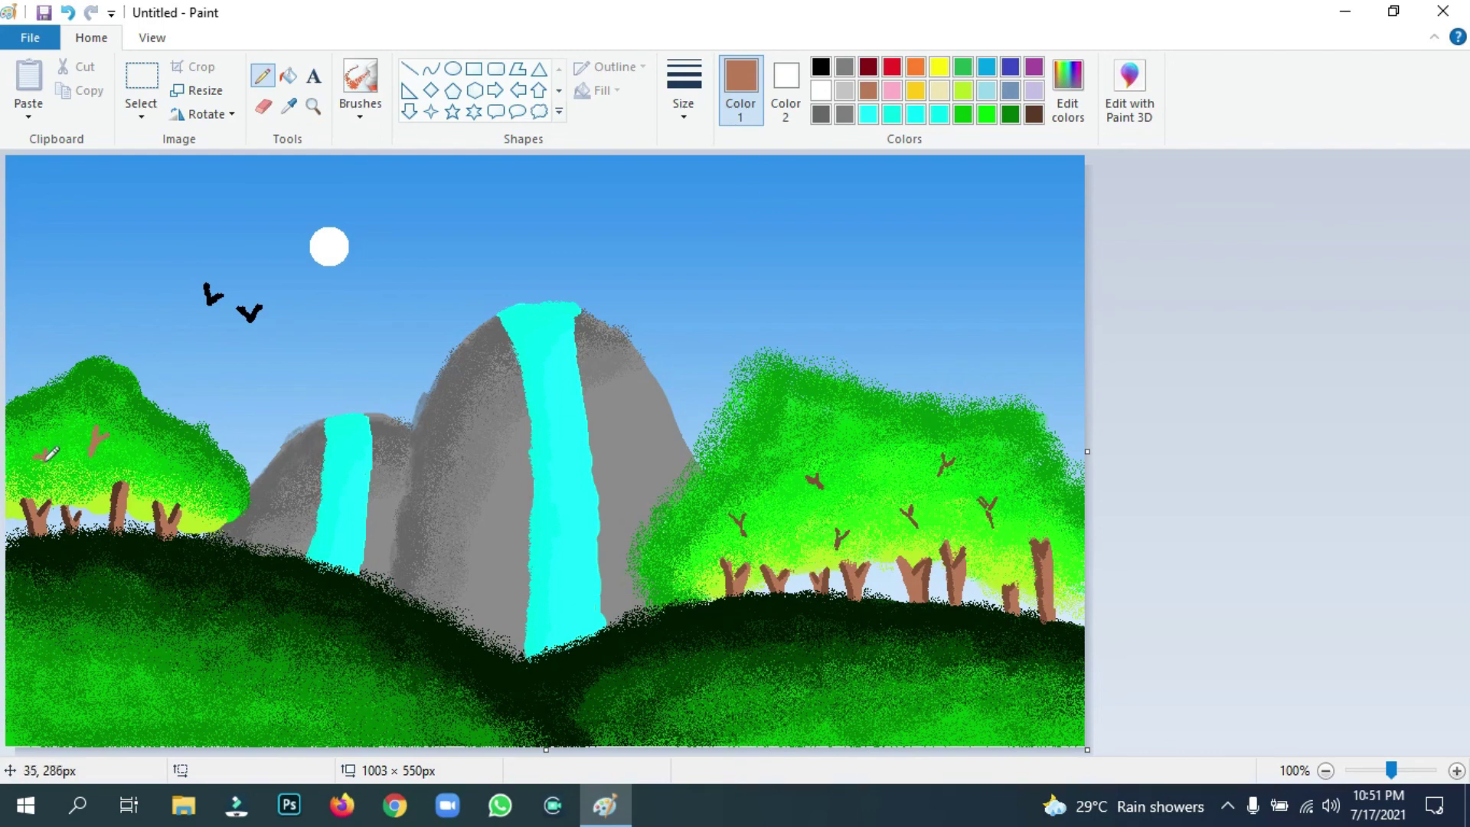
drag(174, 463, 181, 471)
click(475, 68)
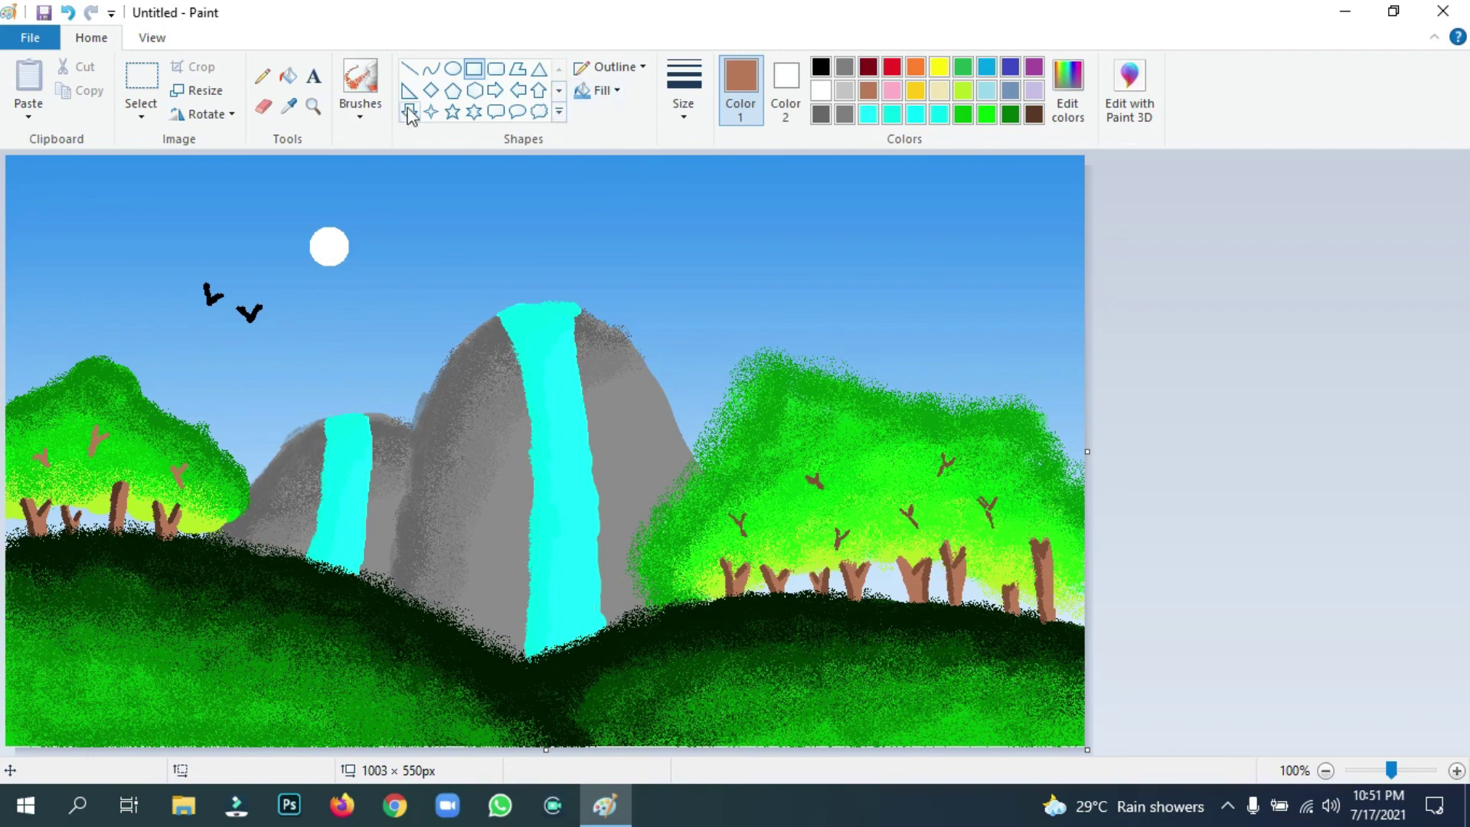
Sample the large waterfall's cyan and mix a darker teal drawing color from it with luminance 90.
click(292, 110)
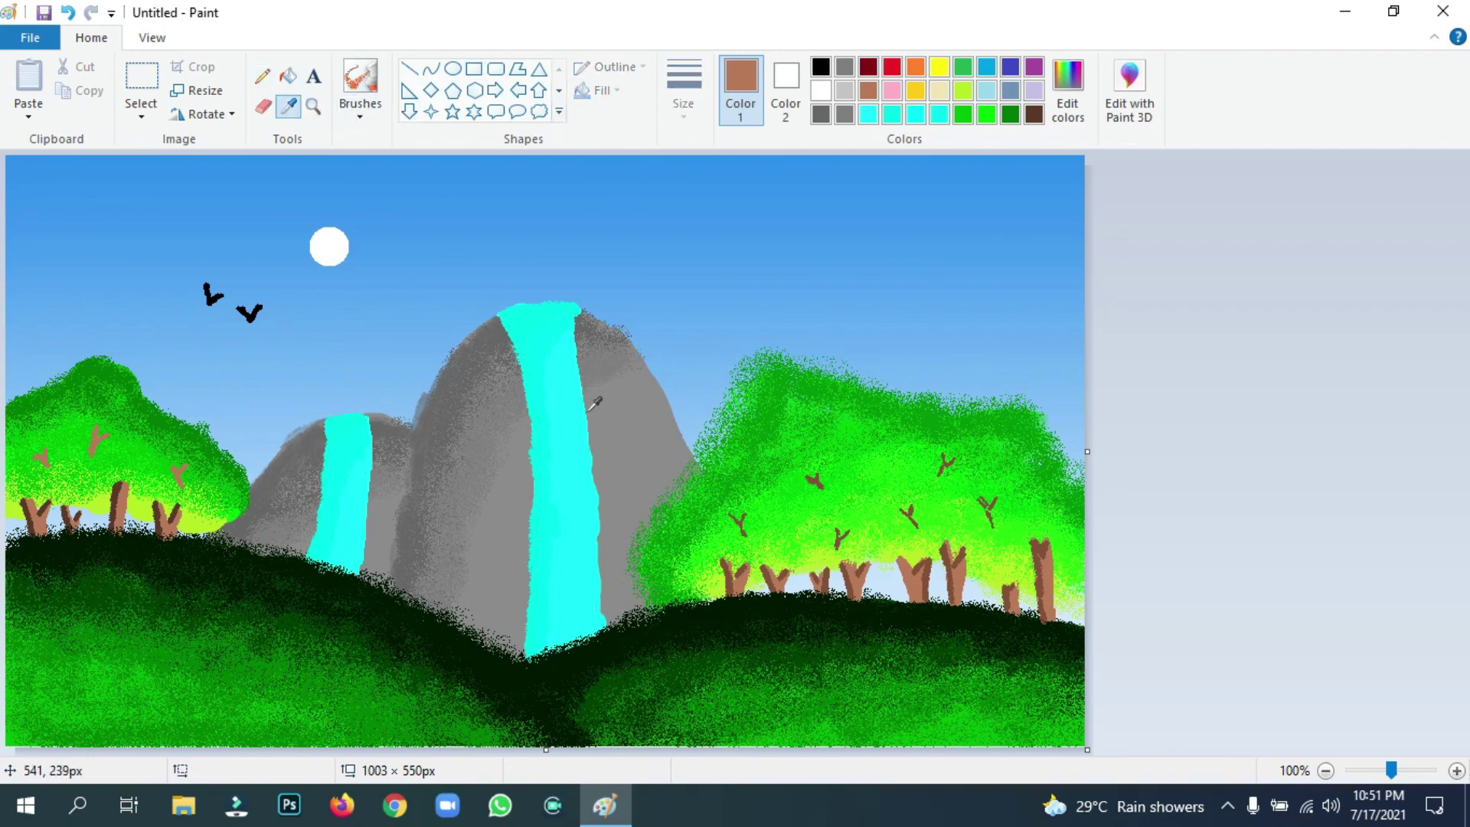
click(573, 423)
click(1065, 98)
drag(963, 346, 967, 383)
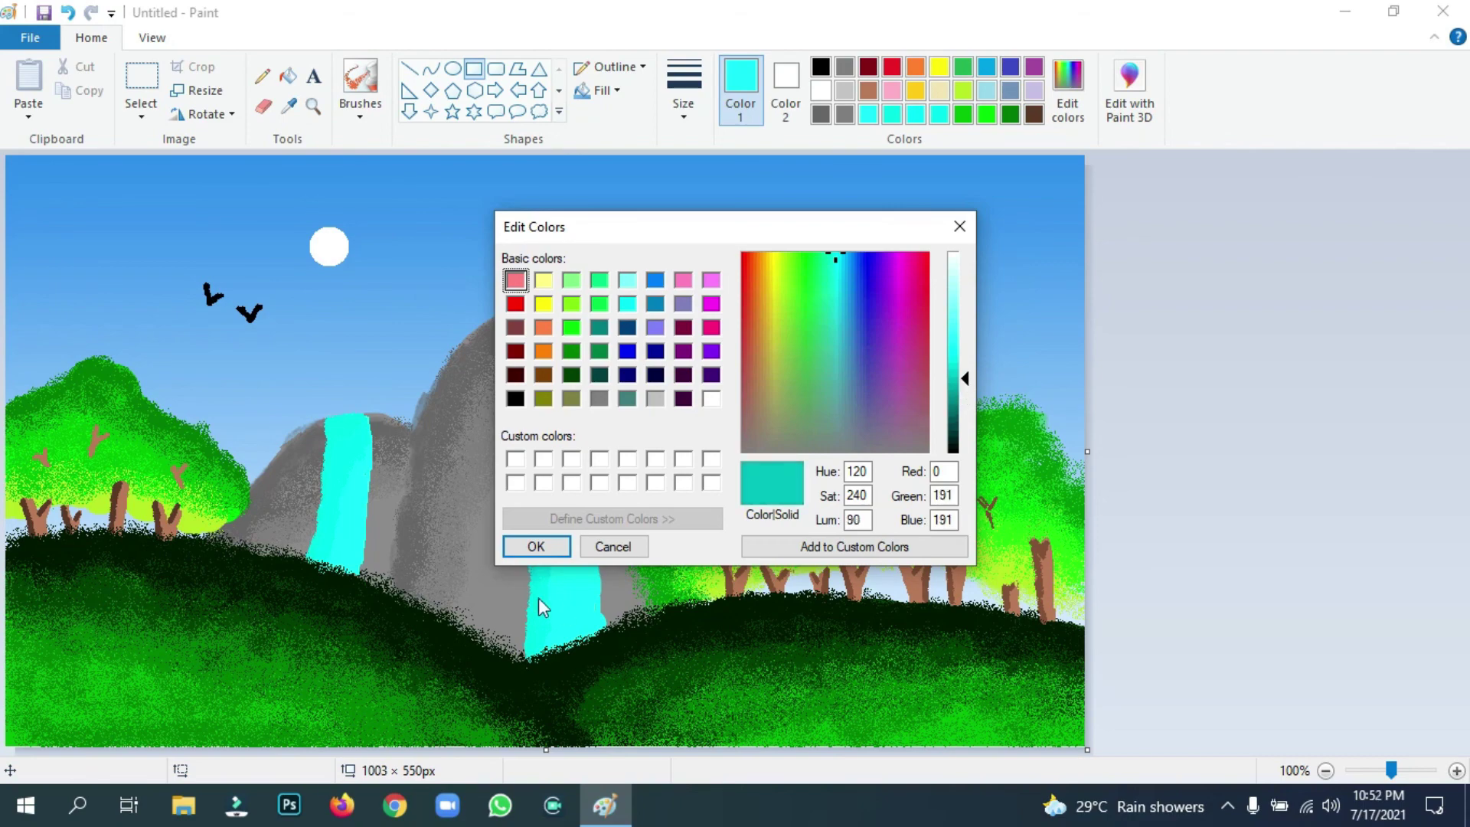
click(536, 546)
Spray teal shading along the top and left edge of both waterfalls with the Airbrush at its smallest size.
click(360, 108)
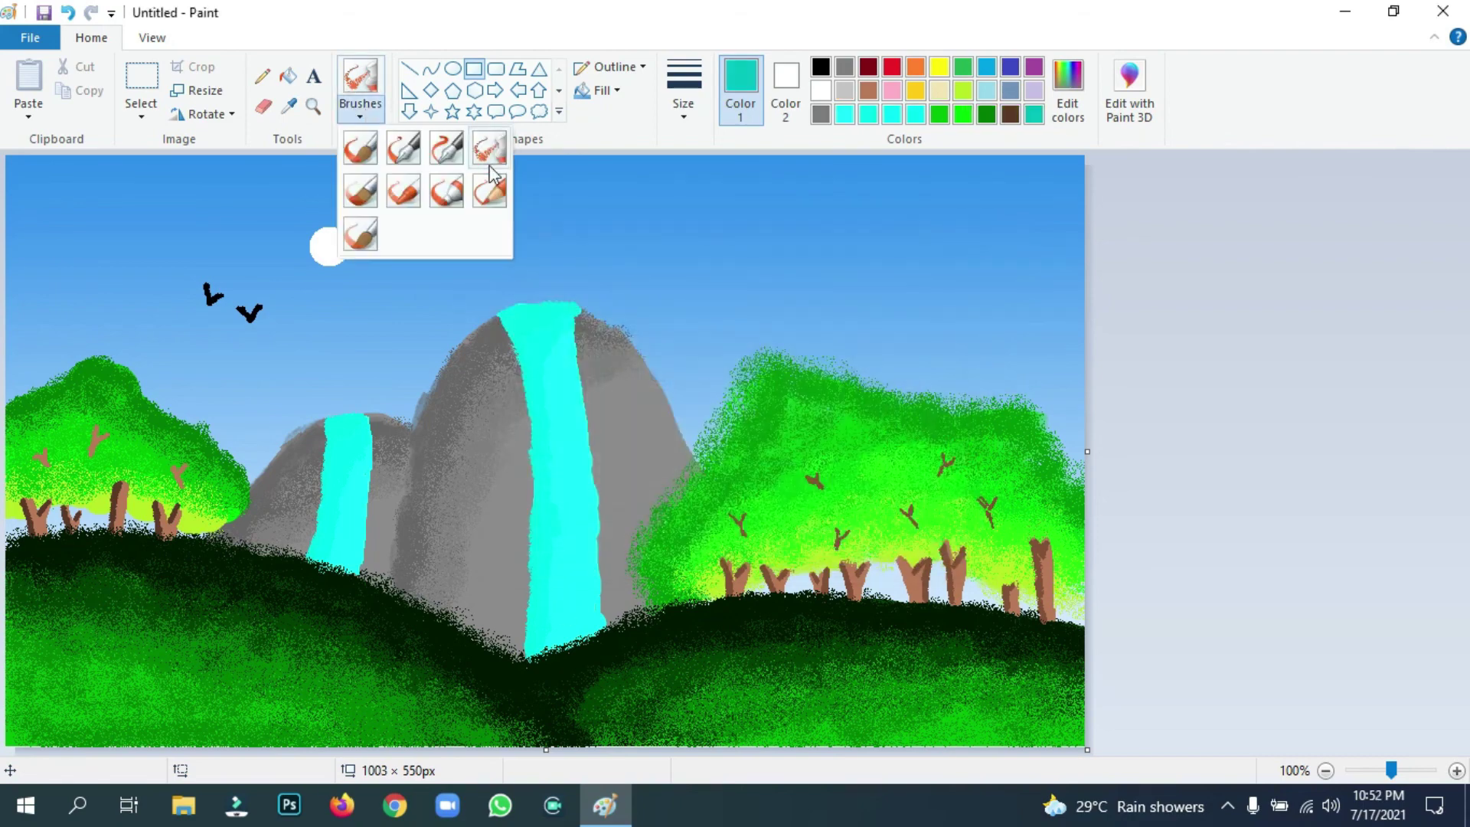
click(692, 121)
click(715, 157)
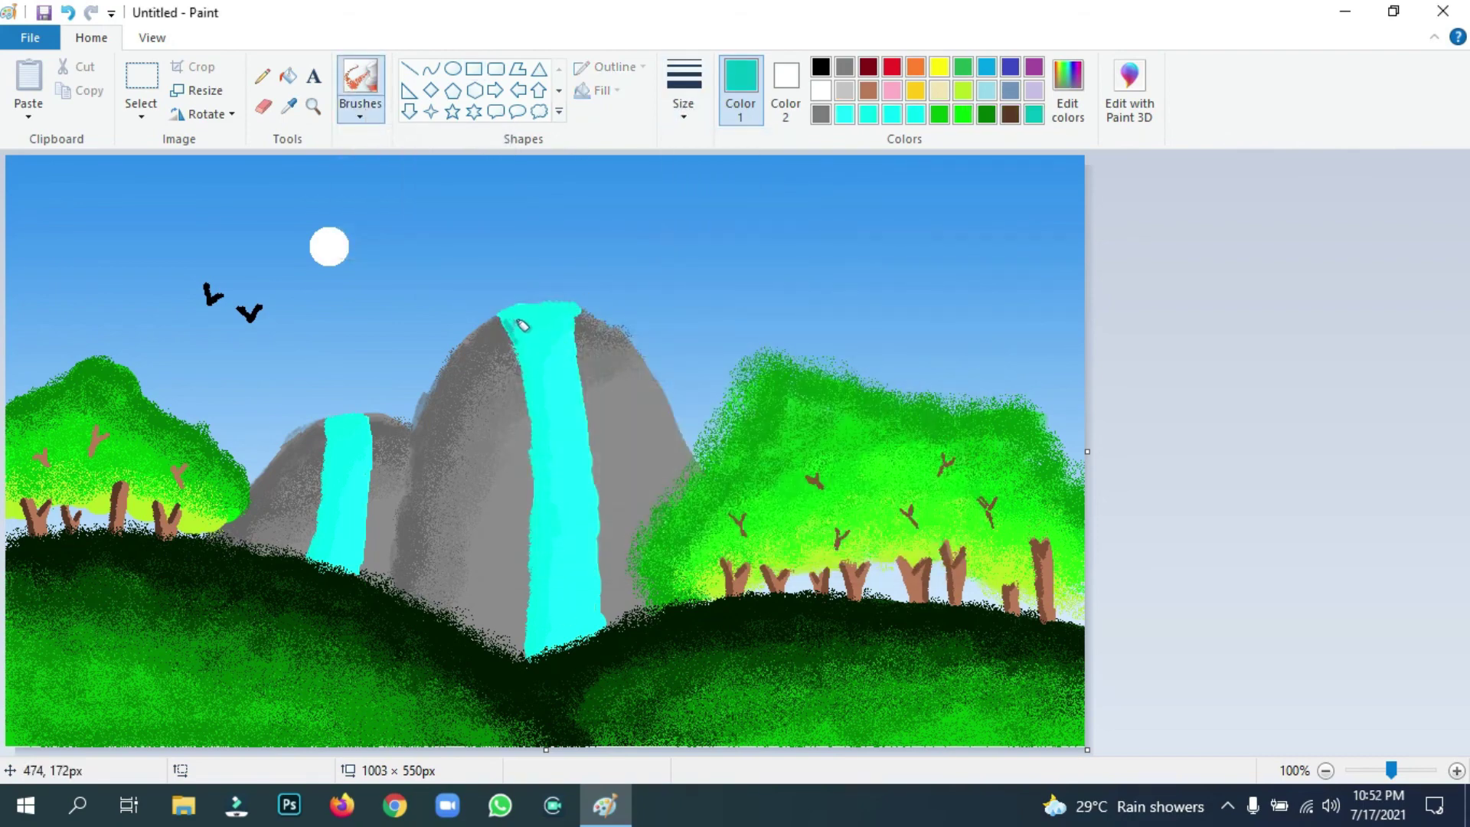
mouse_move(518, 321)
mouse_down()
mouse_move(542, 434)
mouse_move(544, 608)
mouse_up()
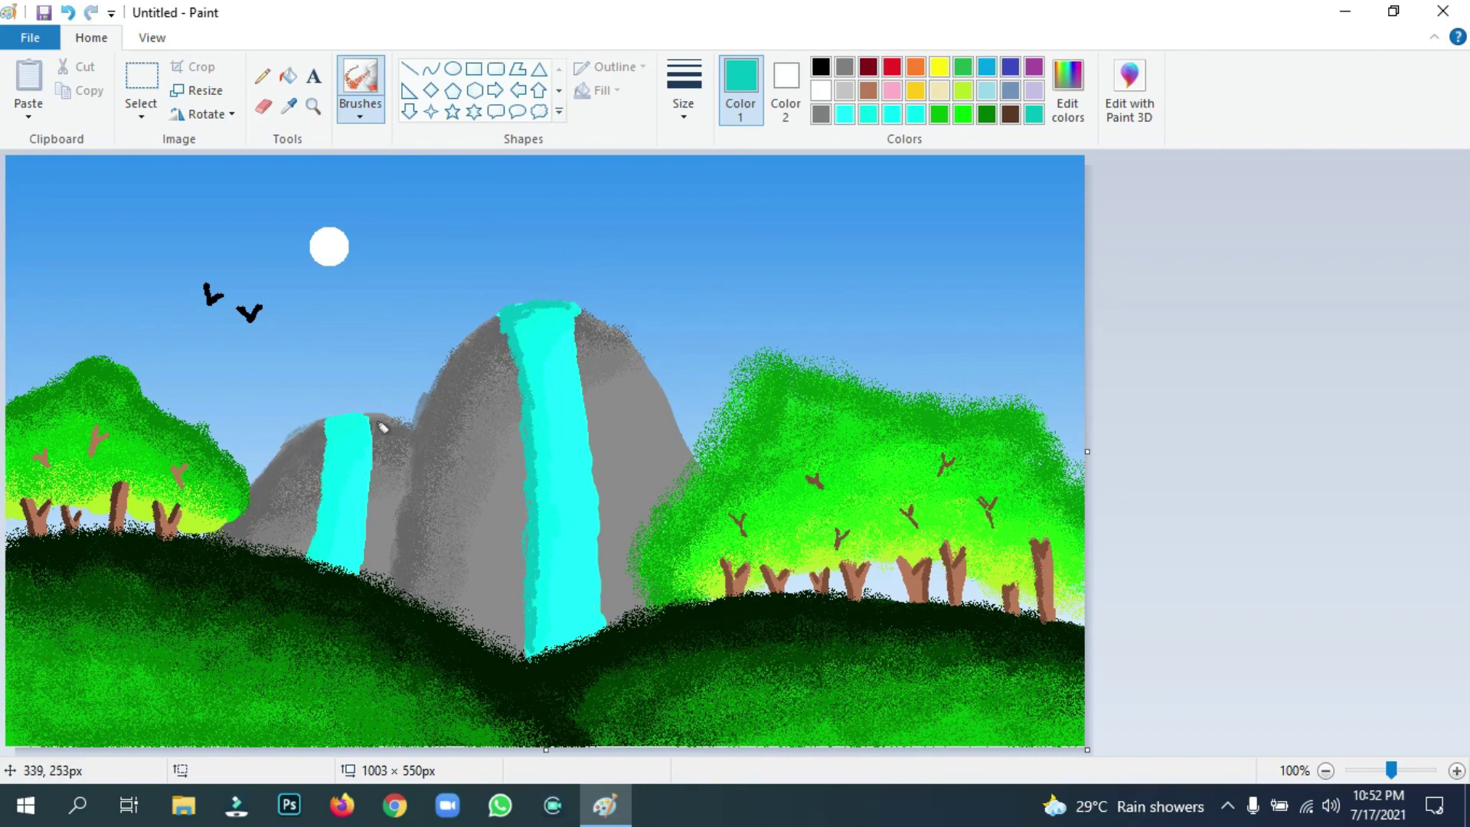
drag(328, 425, 312, 526)
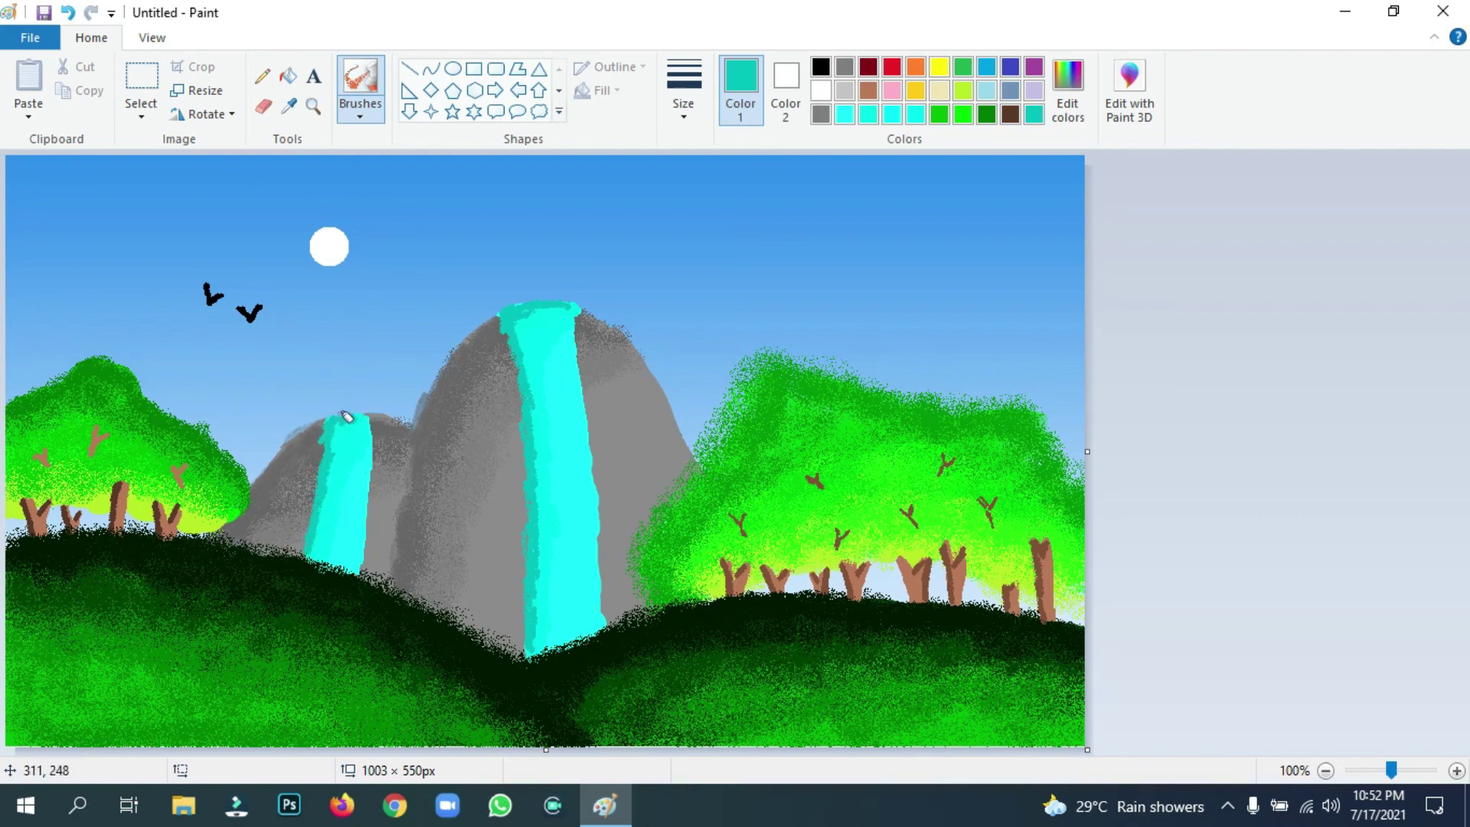
Widen and soften the teal shading at the top and left side of both waterfalls with a larger Airbrush size.
click(684, 90)
click(749, 196)
drag(527, 324, 540, 316)
click(683, 89)
click(728, 226)
click(683, 89)
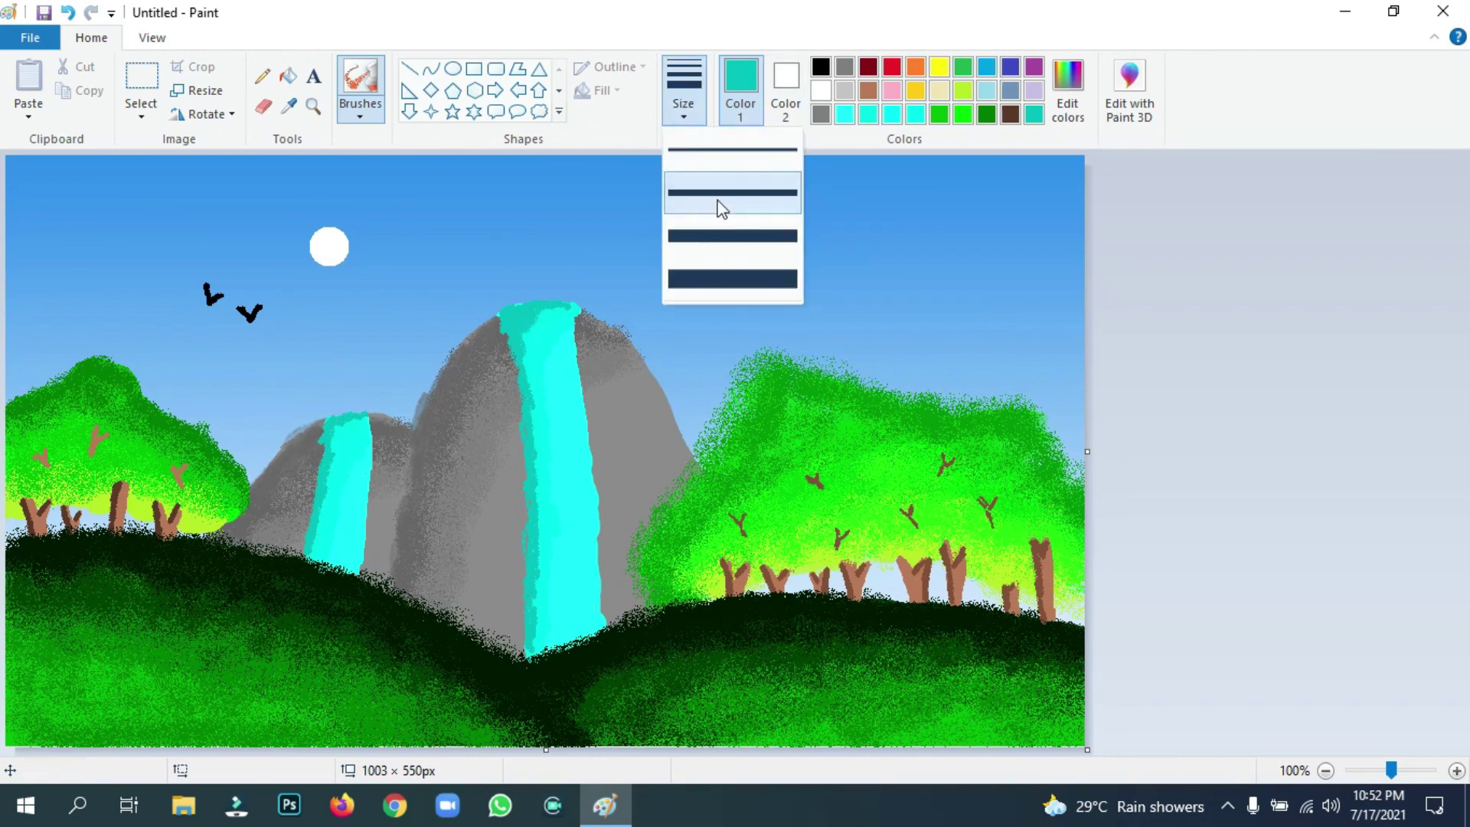
click(719, 203)
drag(535, 319, 561, 308)
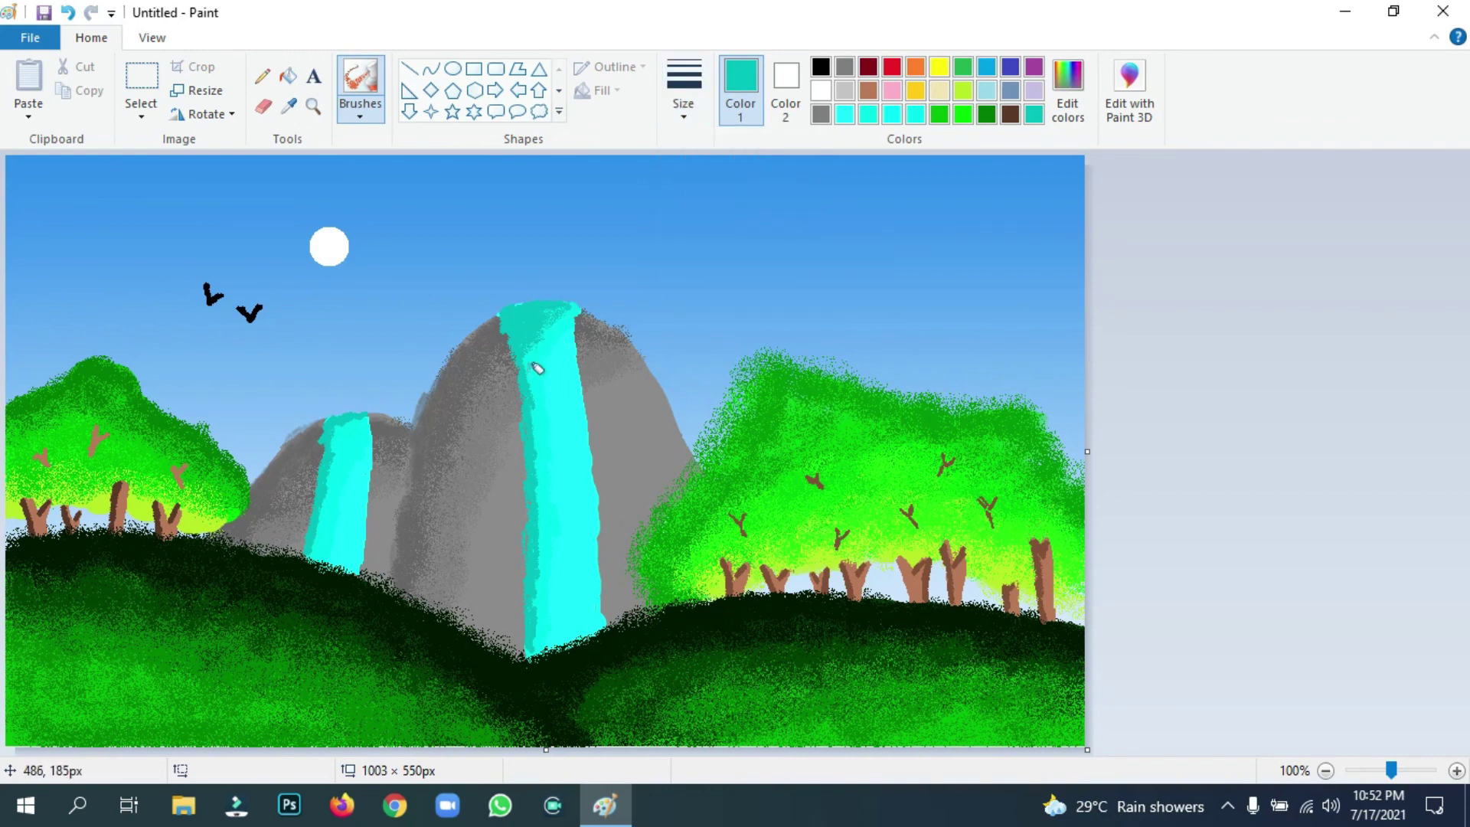
mouse_move(538, 368)
mouse_down()
mouse_move(553, 489)
mouse_move(540, 639)
mouse_up()
drag(321, 554, 345, 434)
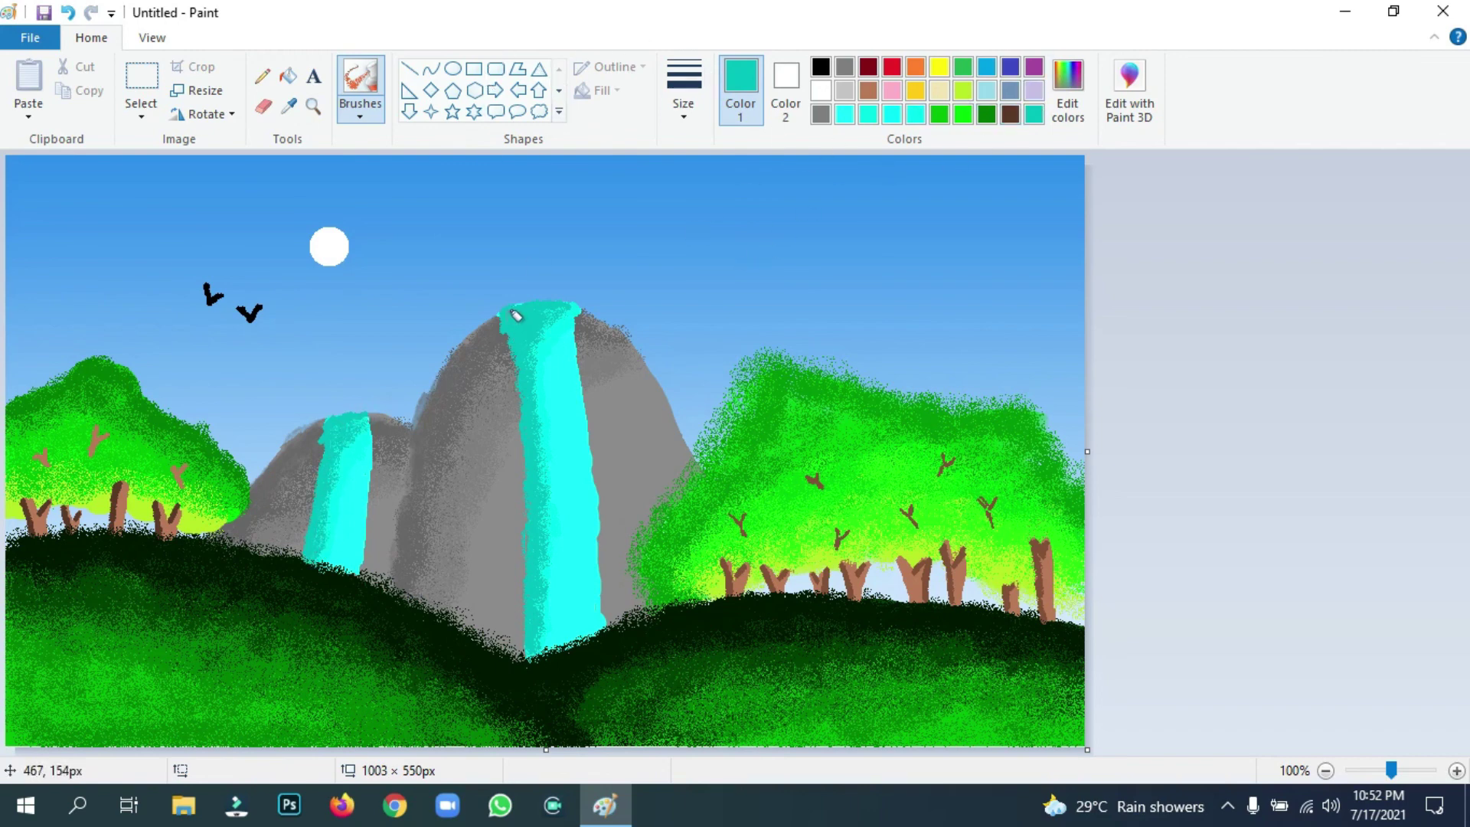
drag(509, 310, 527, 318)
Draw a rectangle about 678 × 341 px over the scene with the thickest line, a solid color outline and no fill.
click(474, 68)
click(675, 99)
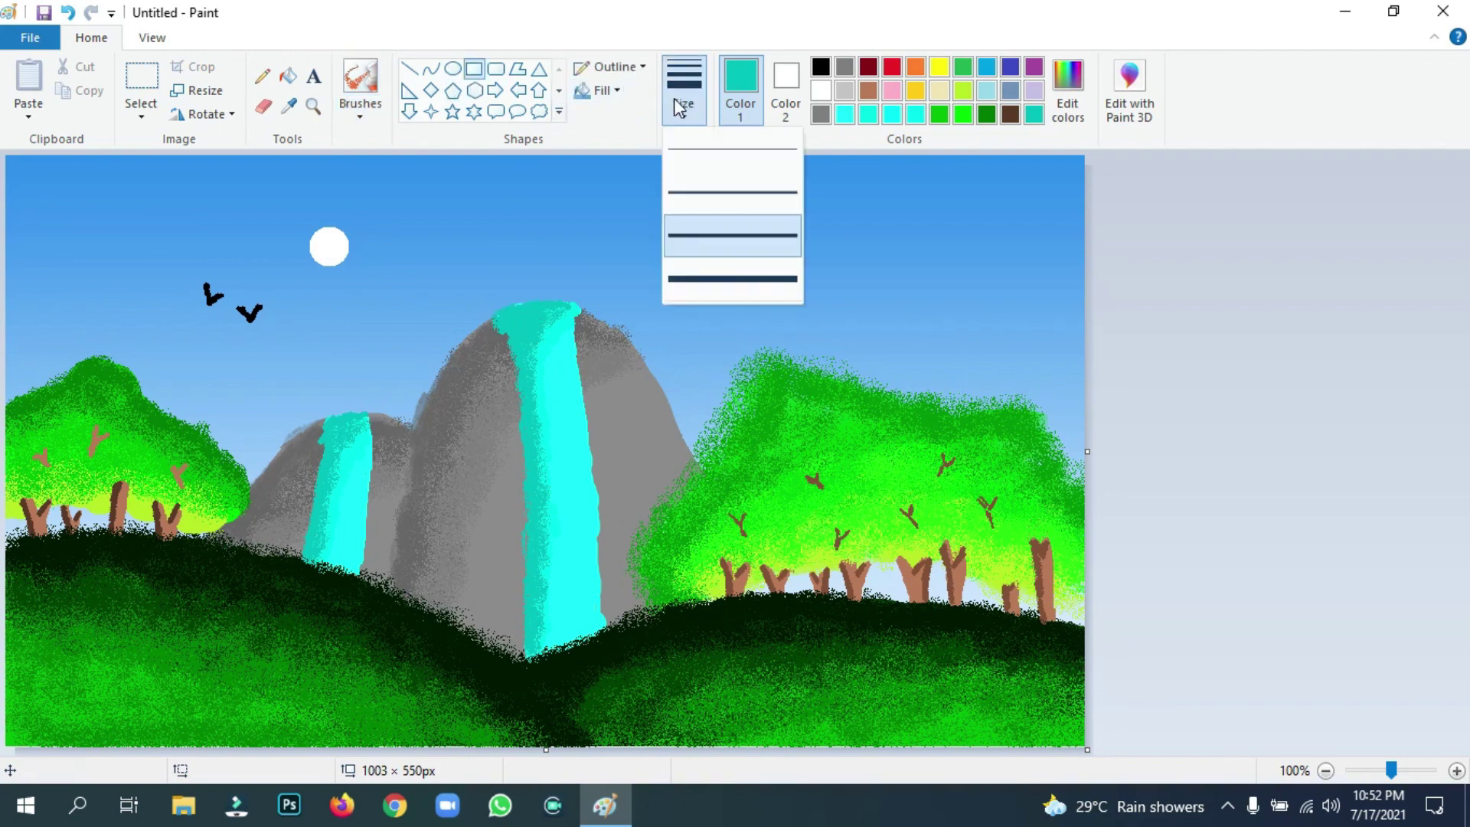
click(736, 280)
mouse_move(112, 258)
mouse_down()
mouse_move(299, 290)
mouse_move(842, 623)
mouse_up()
click(601, 67)
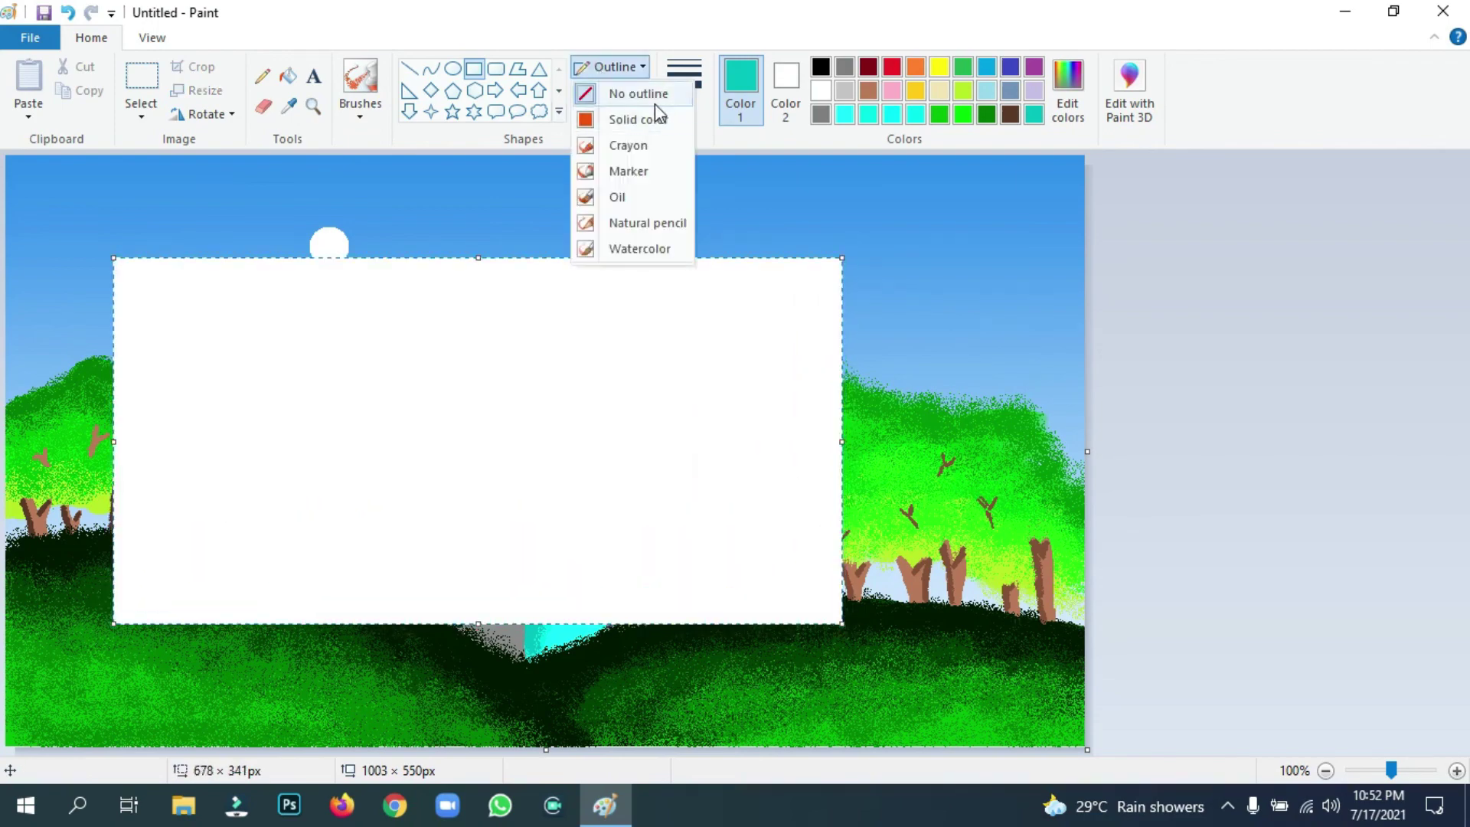
click(651, 118)
click(604, 90)
click(626, 116)
Make the rectangle's outline white and thicker, and move the rectangle to the canvas's upper-left corner.
drag(534, 357, 440, 305)
click(820, 90)
key(ctrl+plus)
key(ctrl+plus)
key(ctrl+plus)
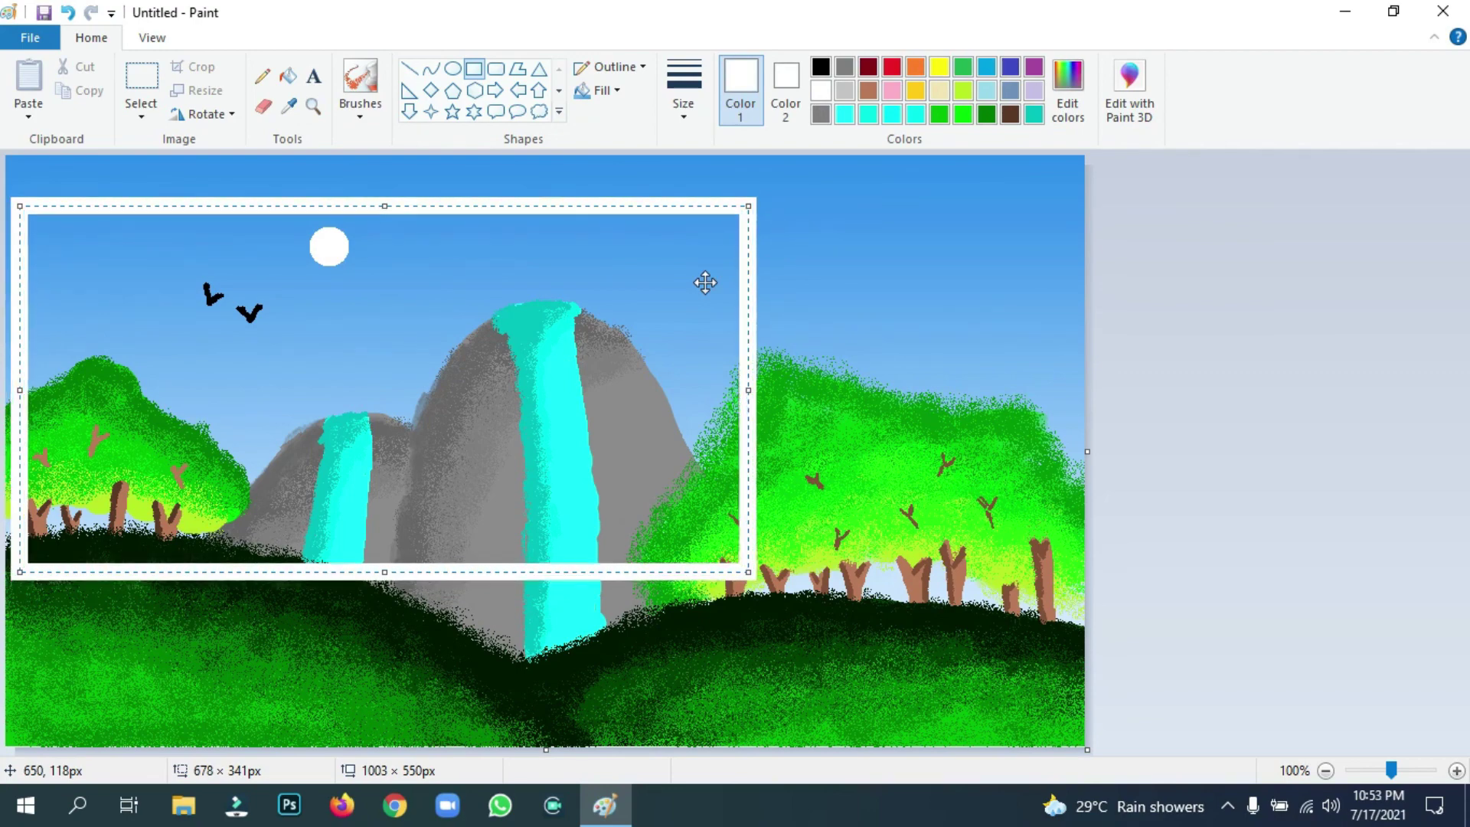
drag(496, 330, 483, 280)
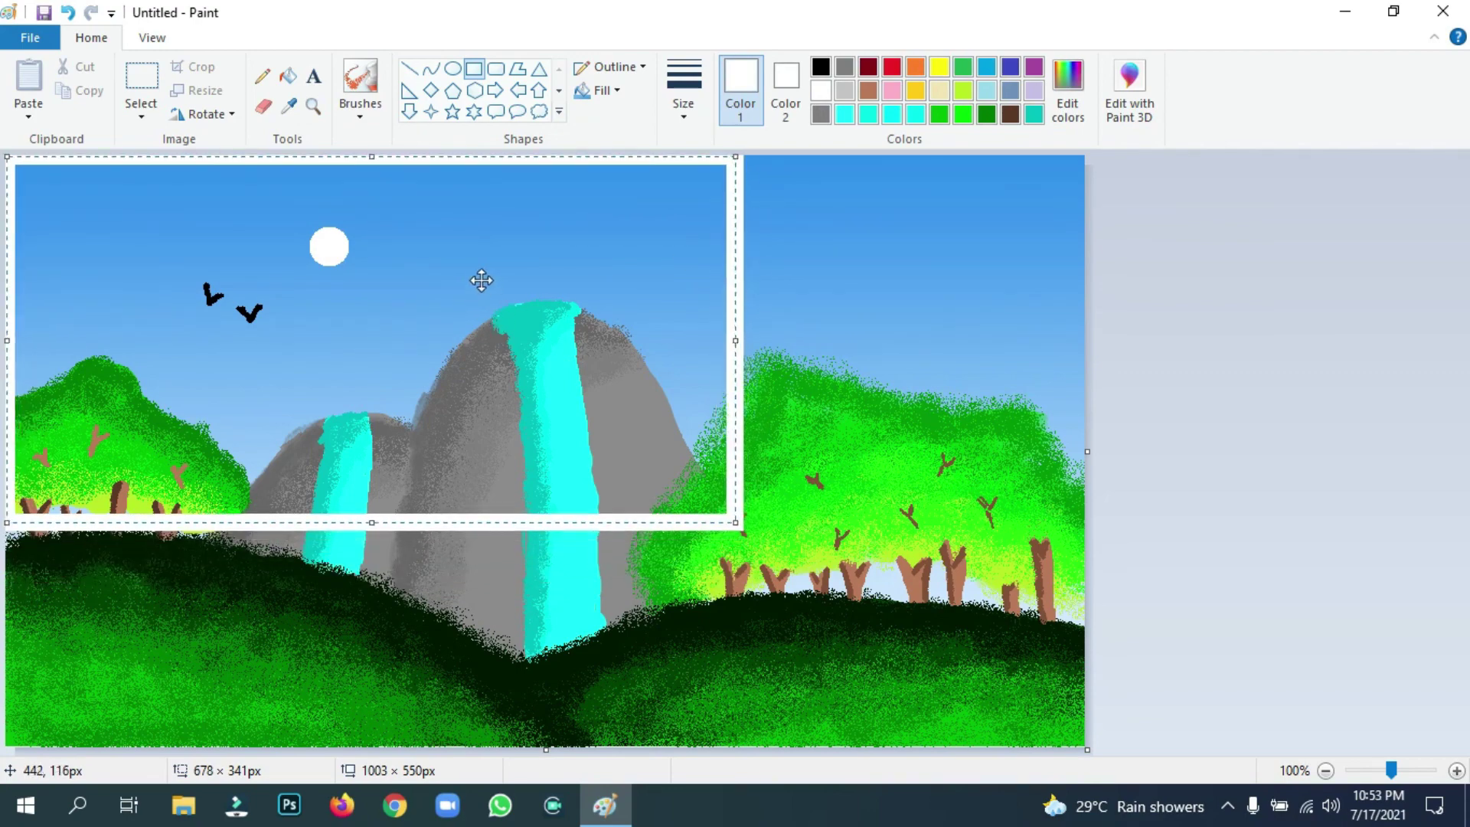
Stretch the white rectangle to about 1001 × 550 px so it frames the whole canvas, and deselect it.
drag(735, 339, 1084, 339)
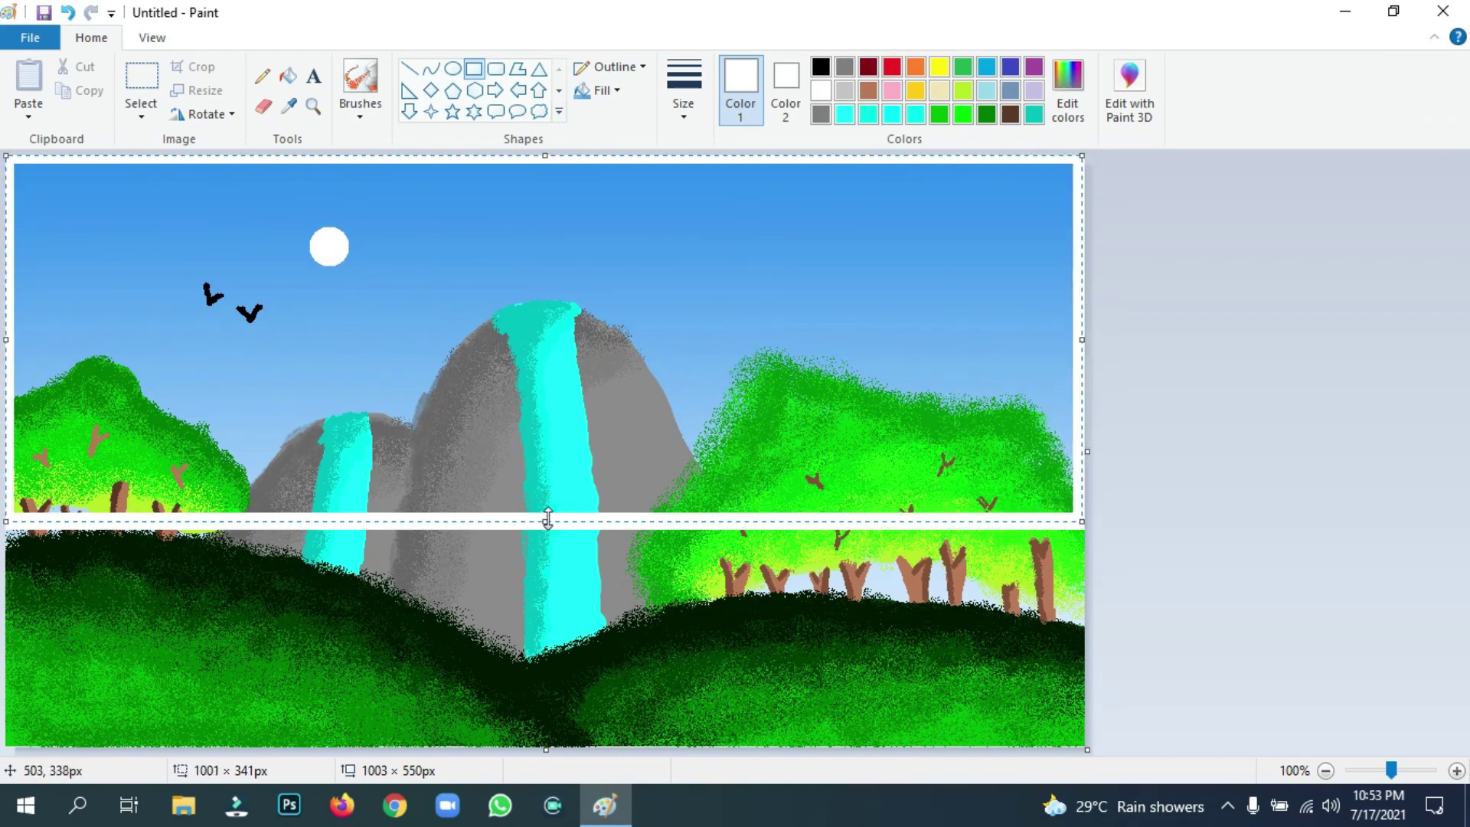
drag(545, 521, 584, 745)
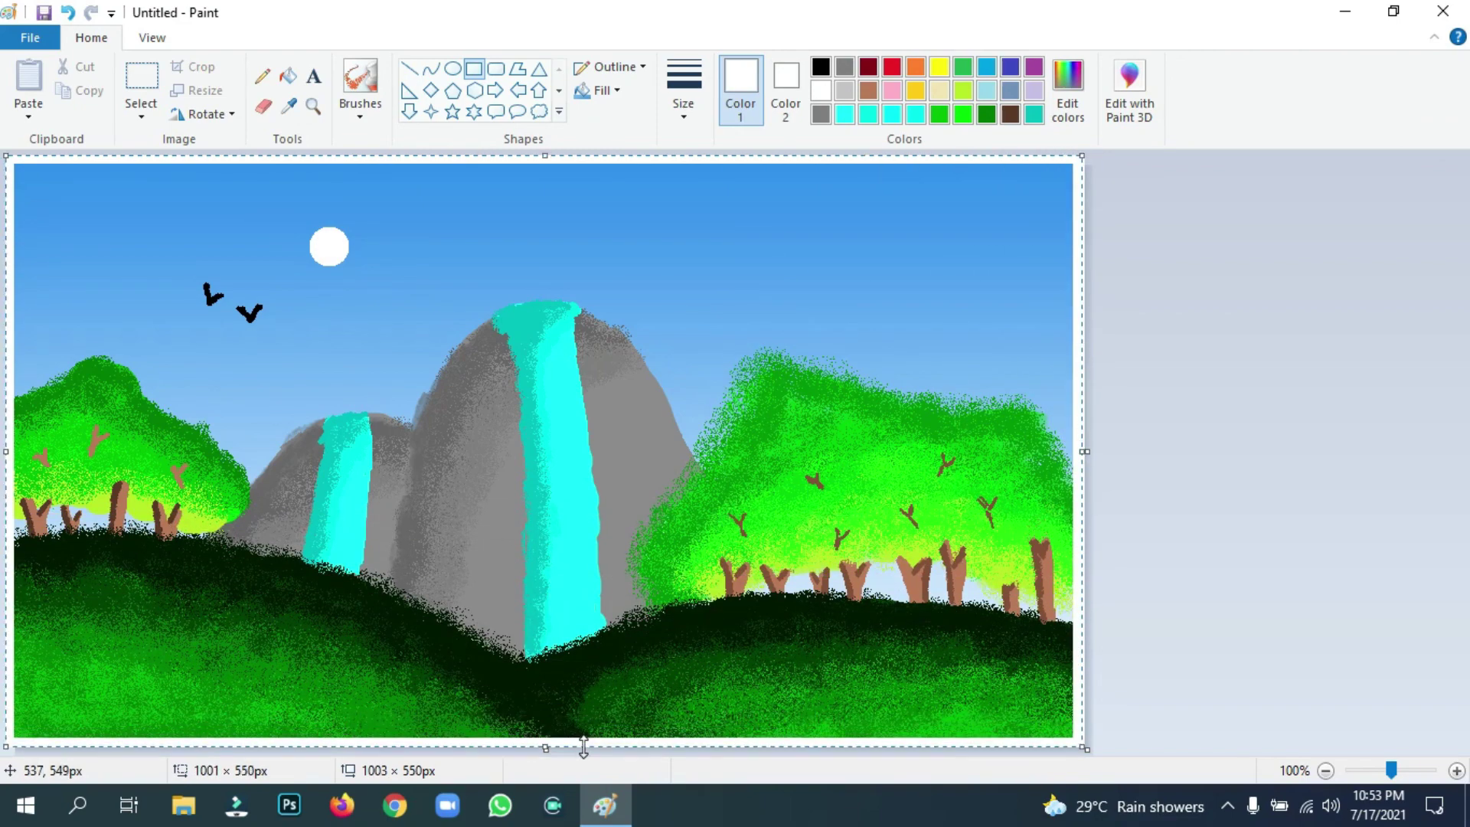
click(1304, 376)
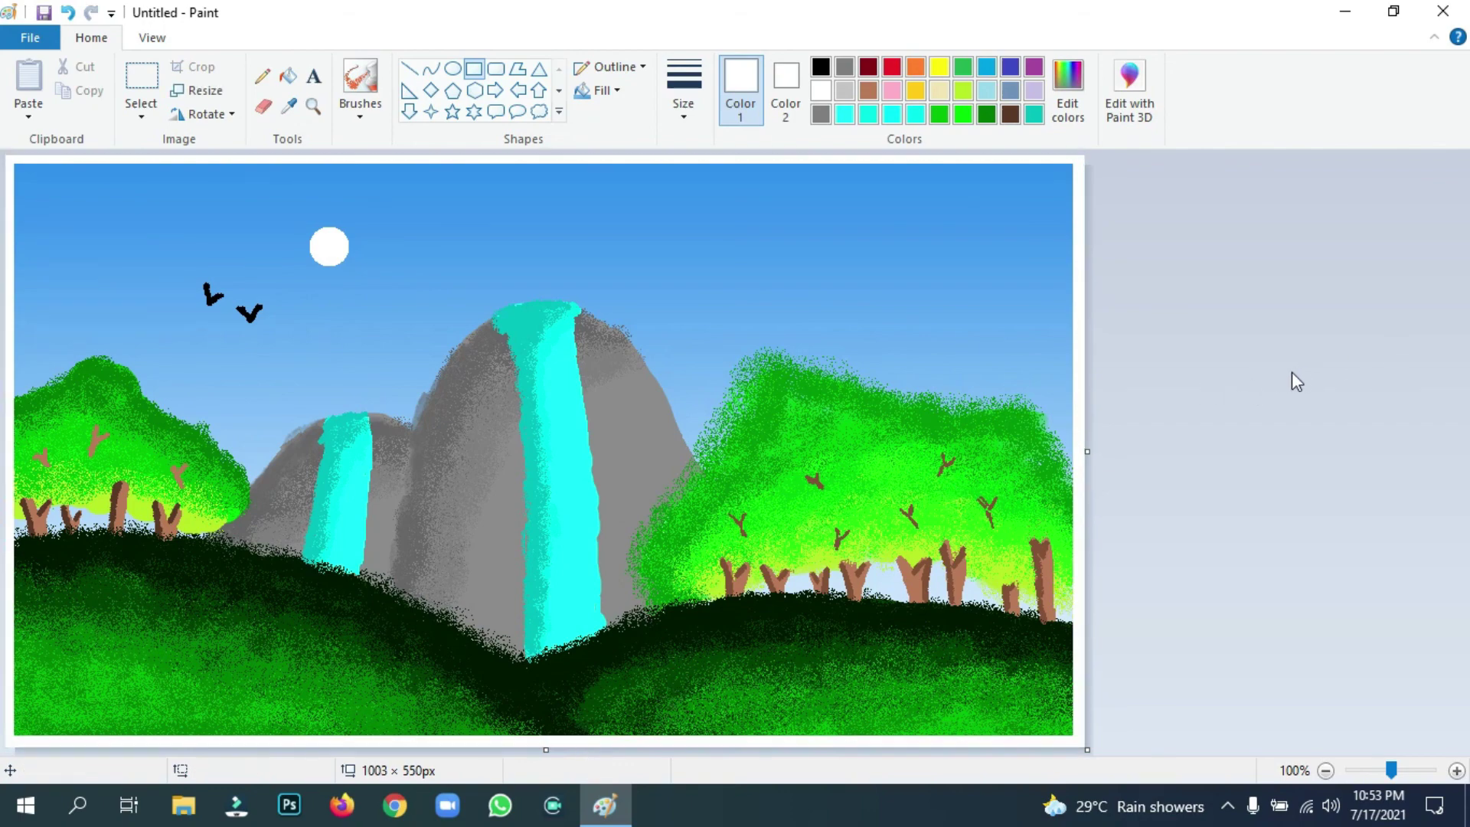
Add the artist's signature as white MV Boli text, size 30 with transparent background, in the sky above the large trees.
click(314, 77)
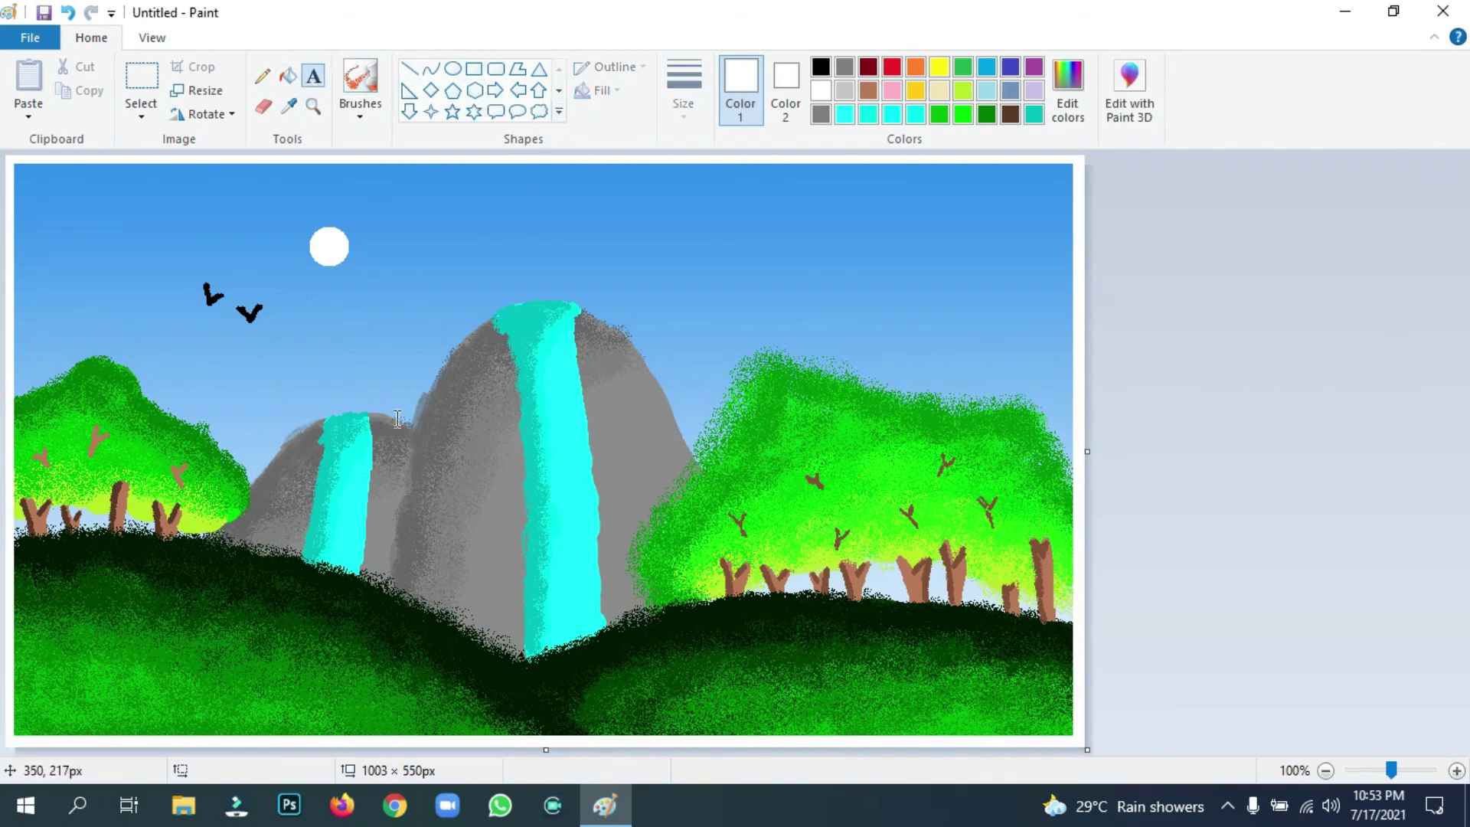
click(794, 209)
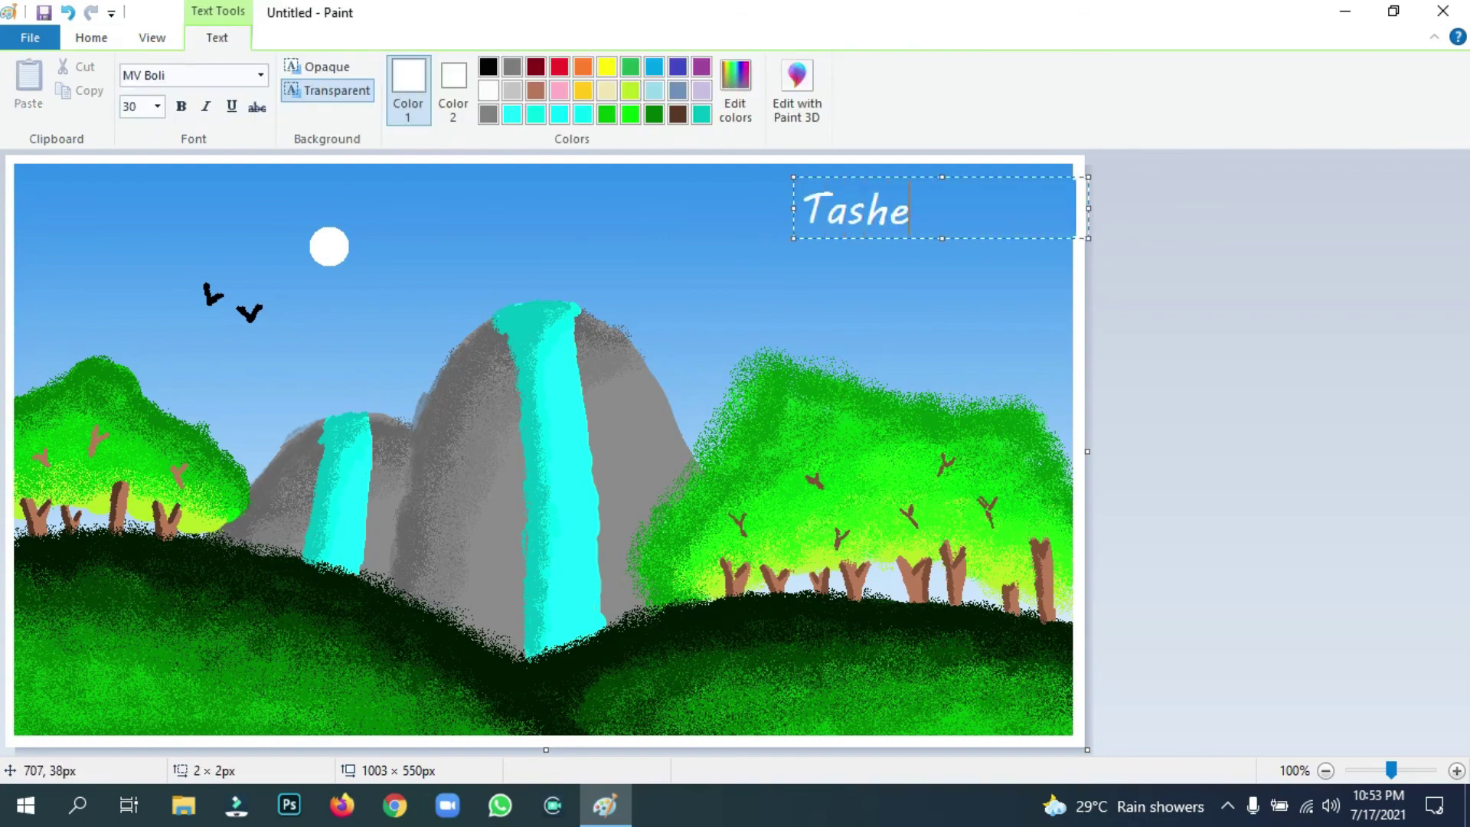
text(Tasheen Art)
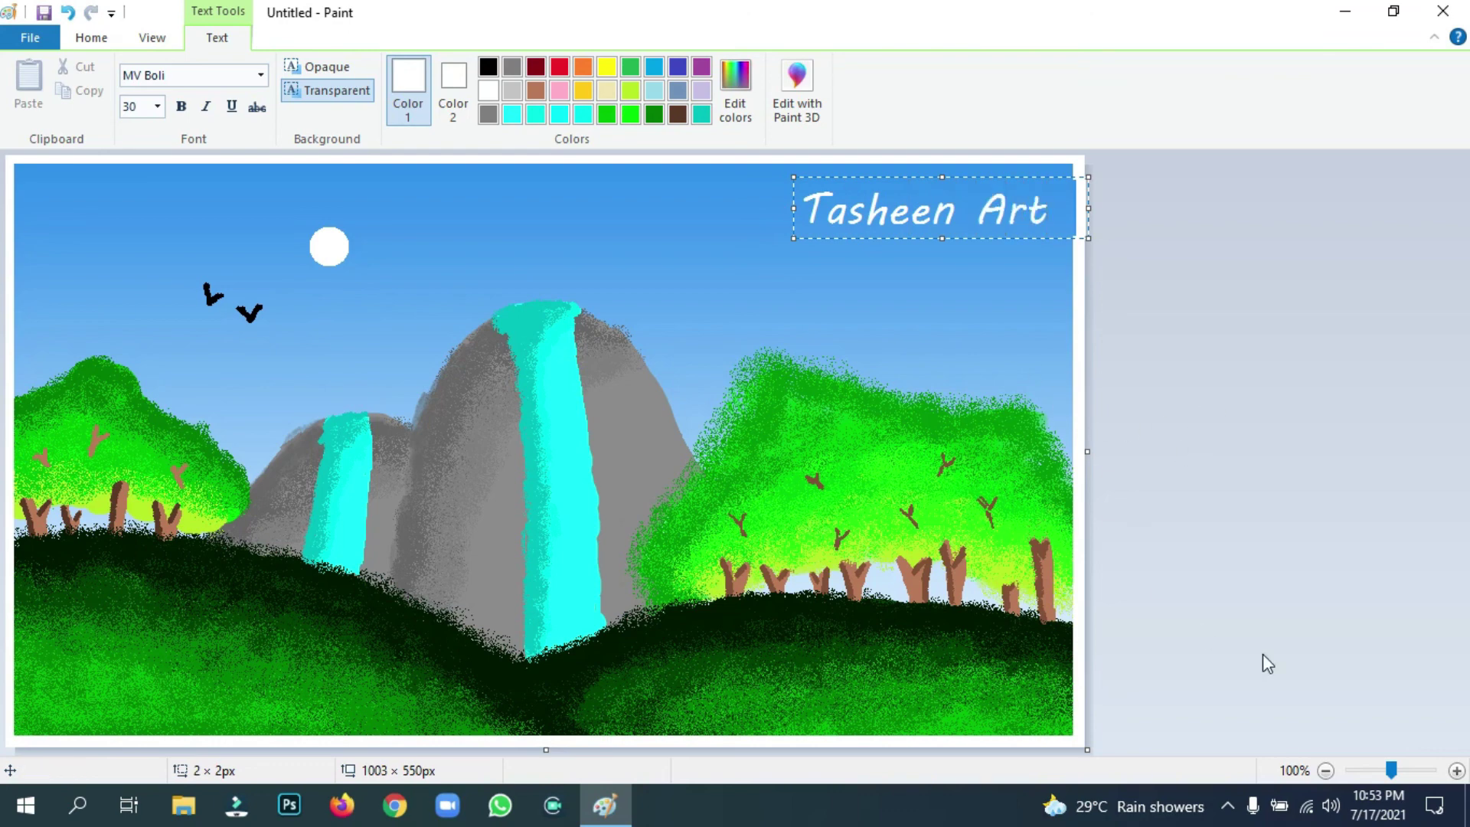
click(1226, 803)
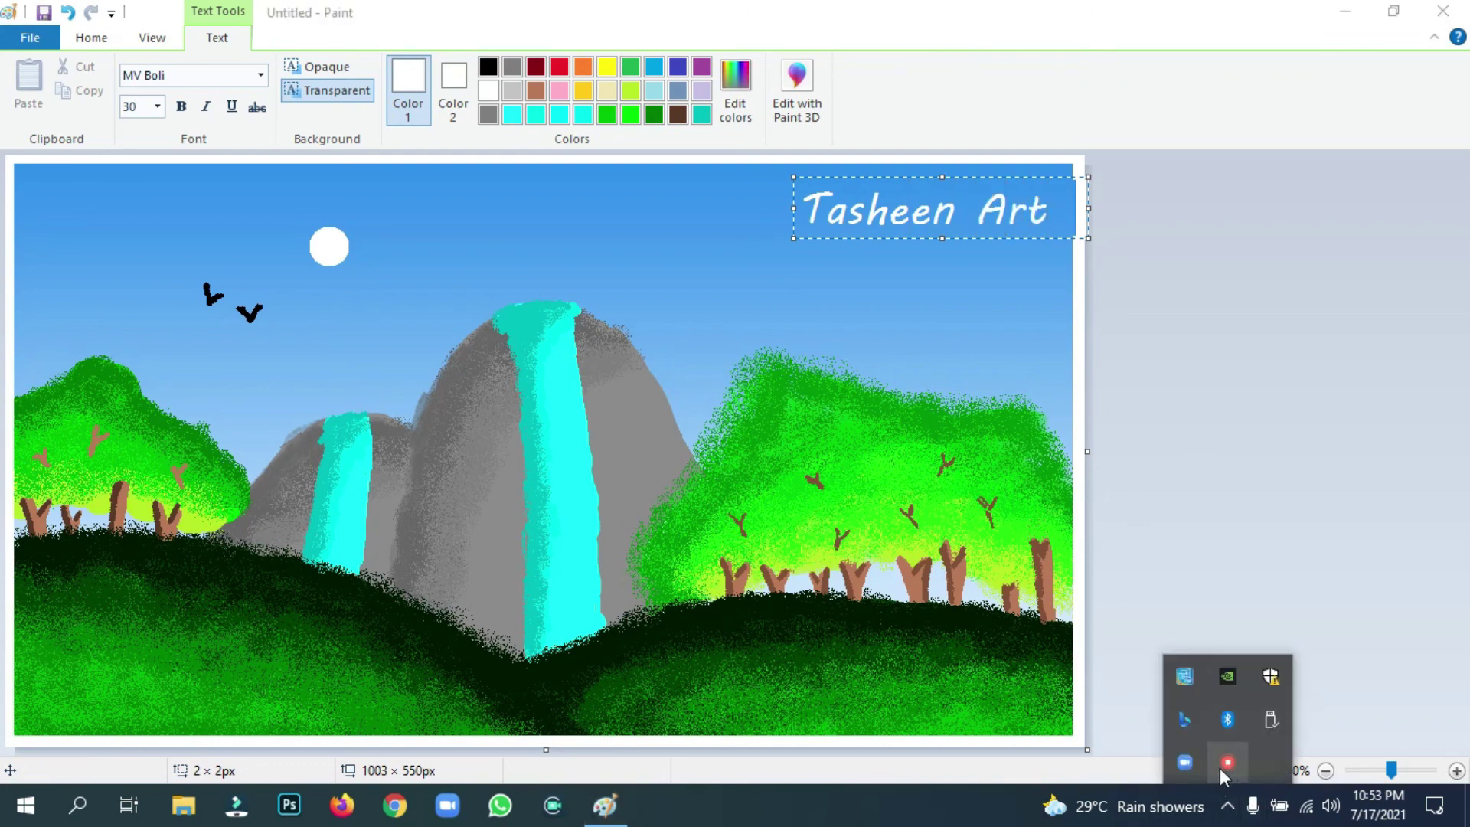
right_click(1221, 761)
click(1256, 778)
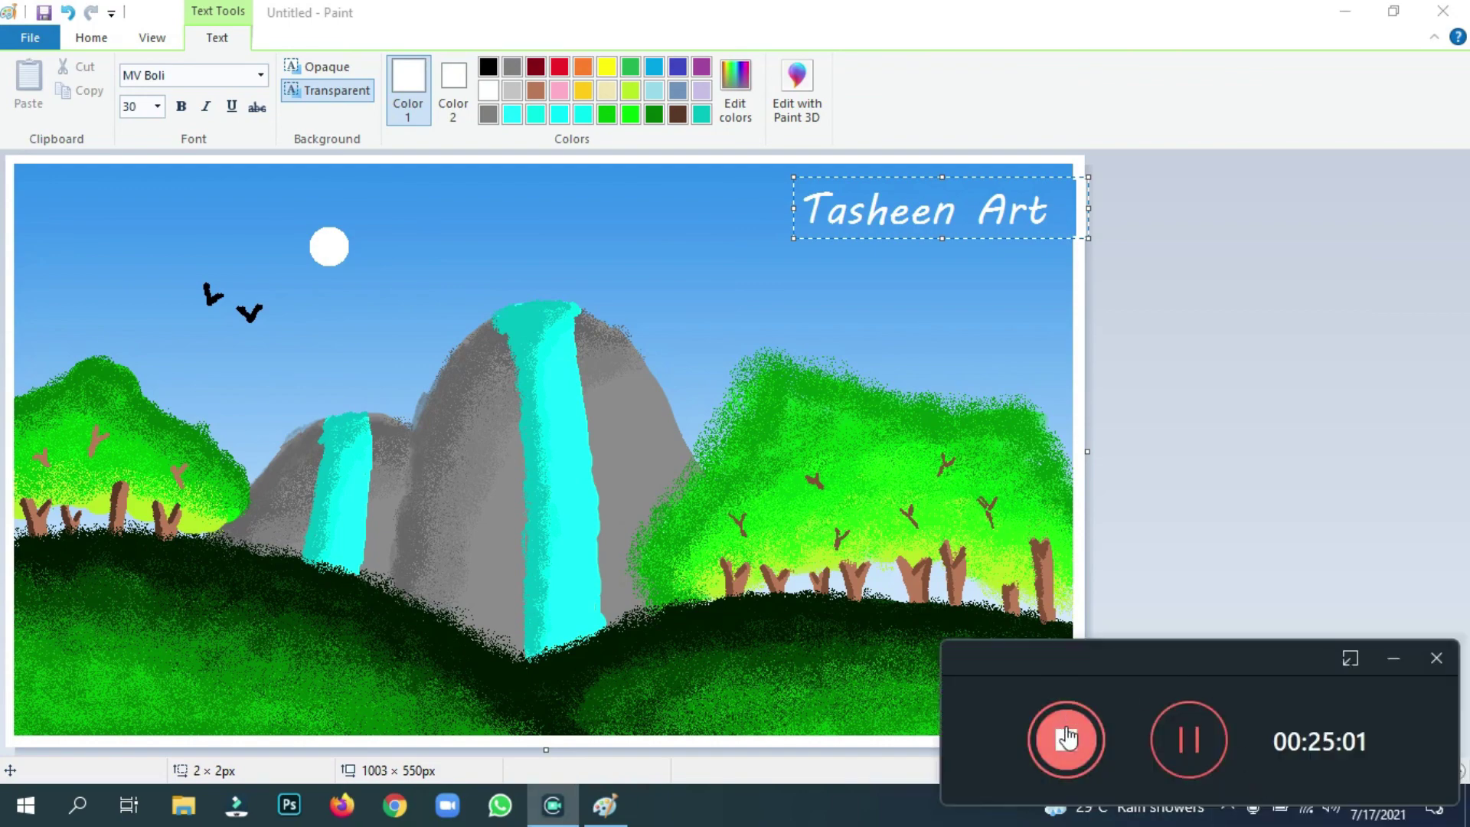